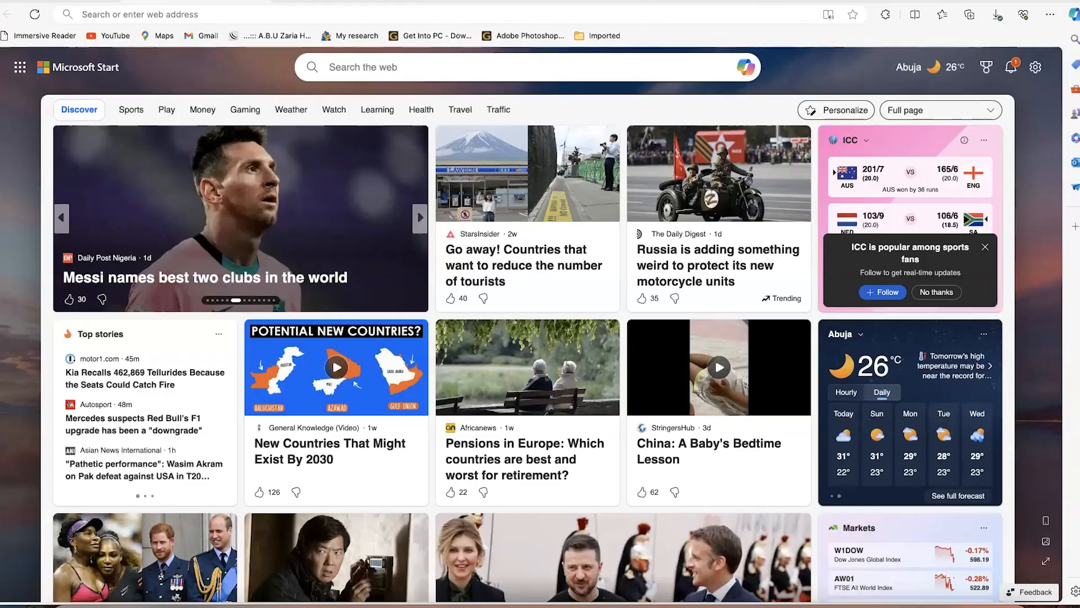
# Open Google in Edge and search for 'zoom'
pyautogui.click(219, 18)
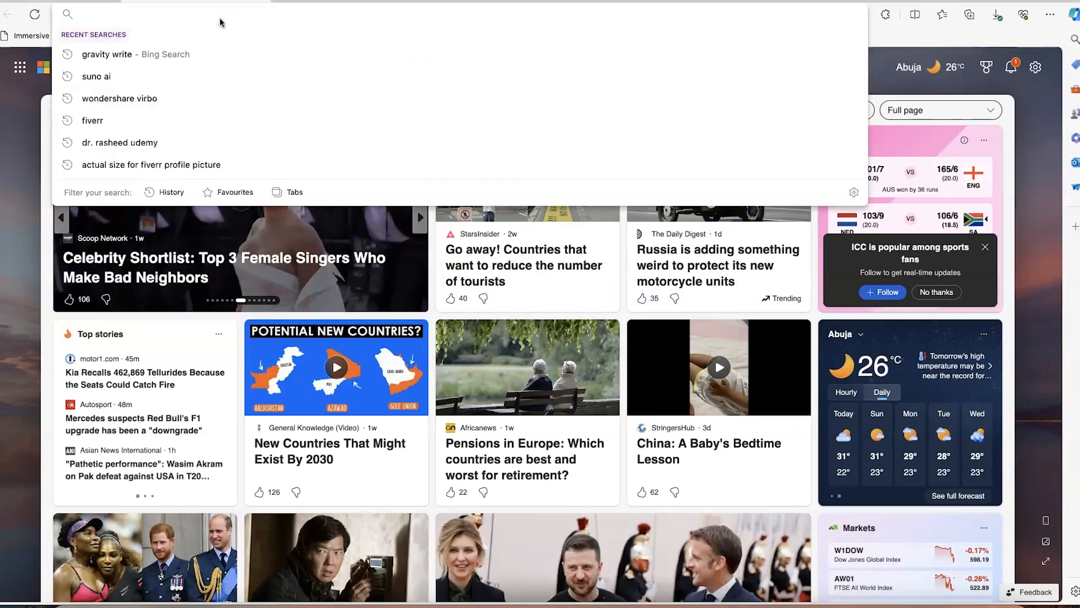
pyautogui.write('google')
pyautogui.press('Return')
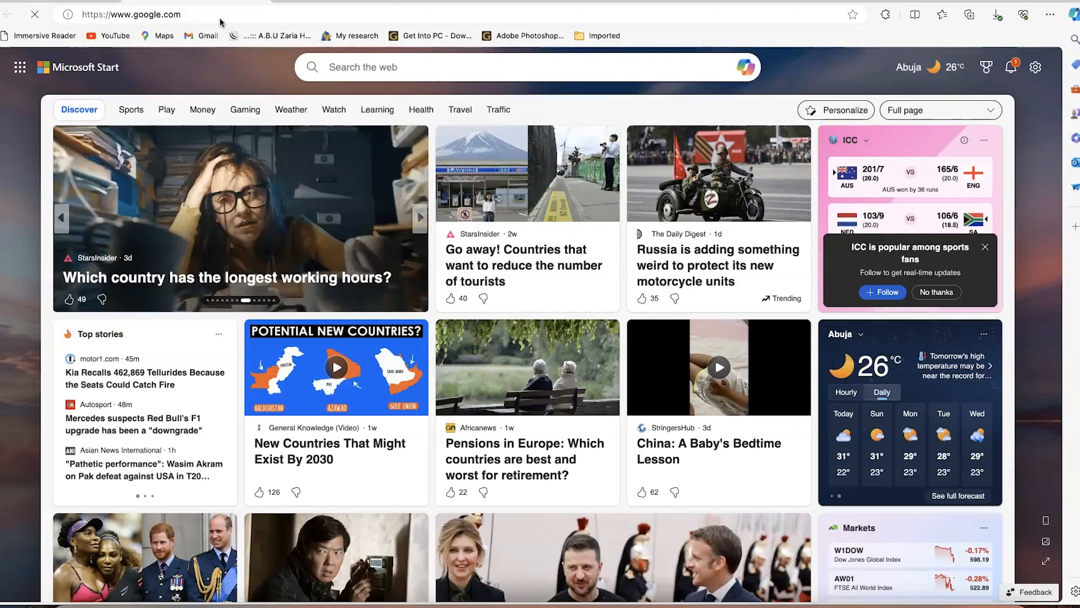
pyautogui.click(408, 290)
pyautogui.write('zoom')
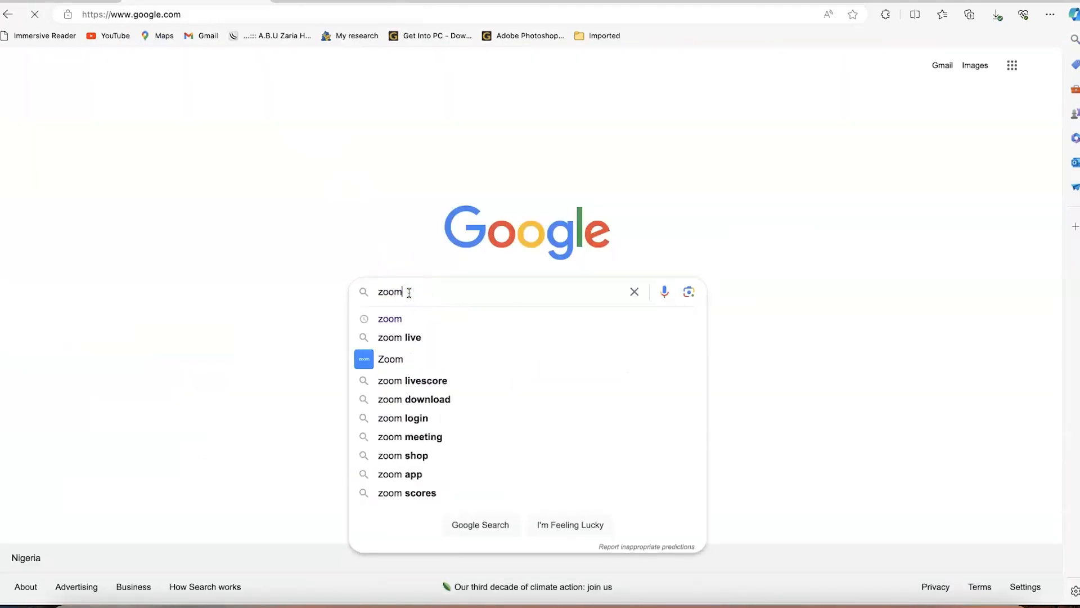
pyautogui.press('Return')
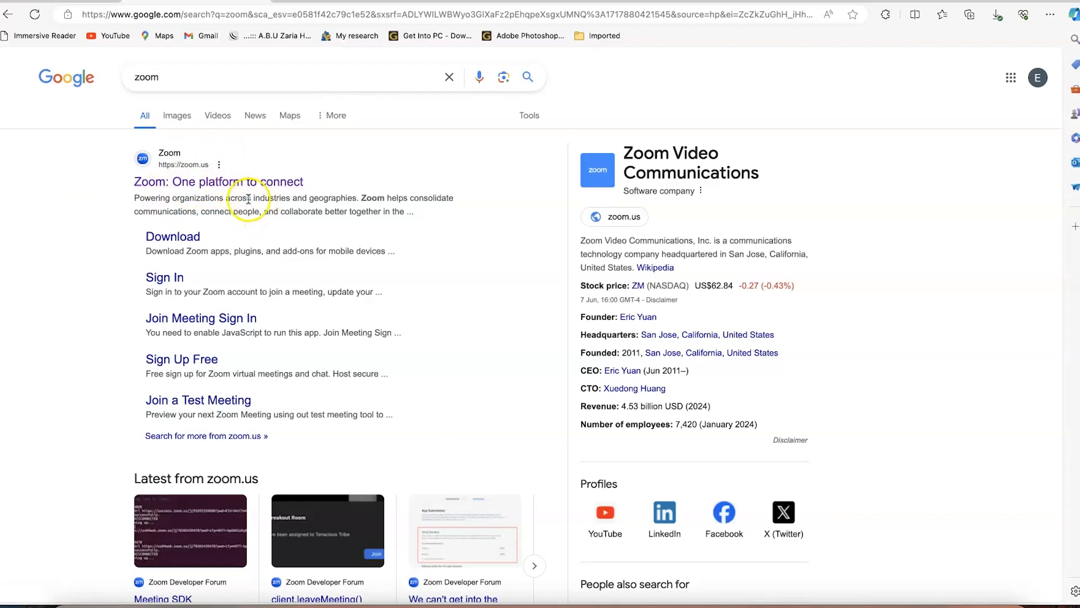
# Open the official zoom.us result and scroll down to the footer and back up
pyautogui.click(240, 186)
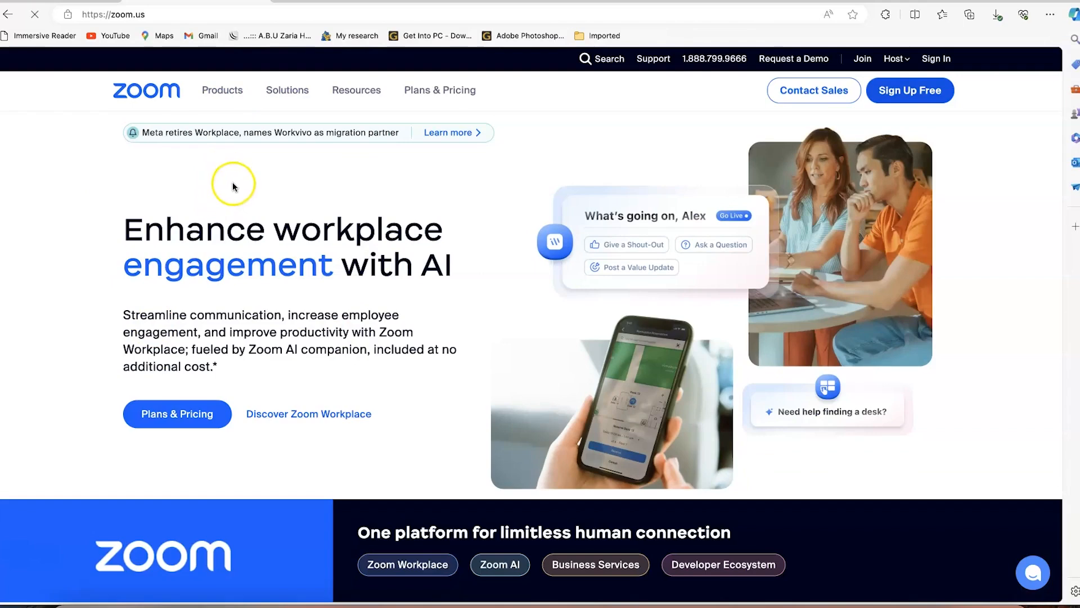
pyautogui.click(165, 14)
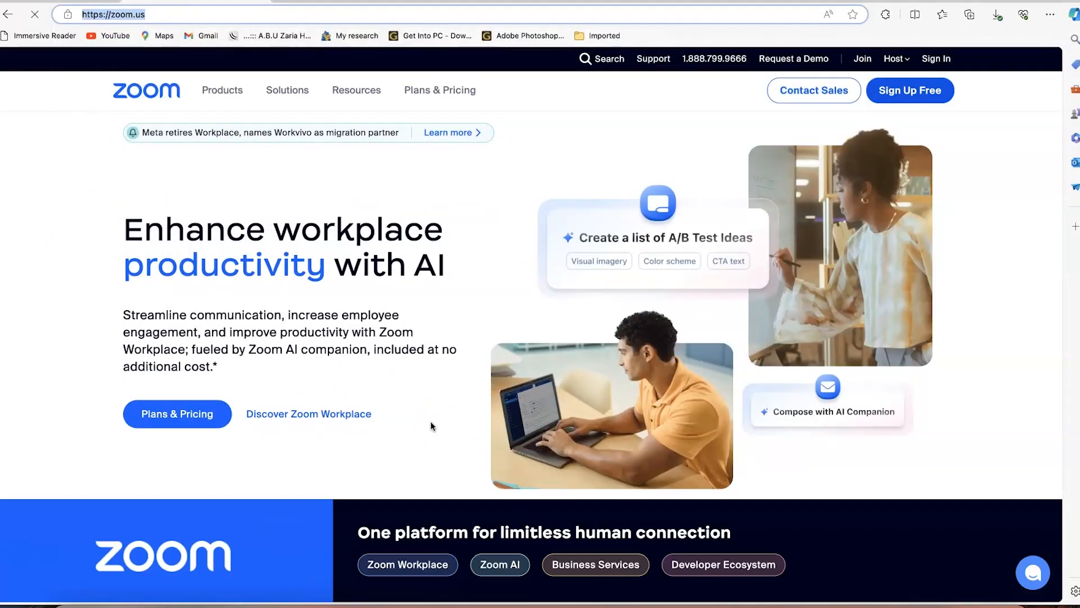
pyautogui.scroll(-5, 431, 425)
pyautogui.scroll(-5, 432, 426)
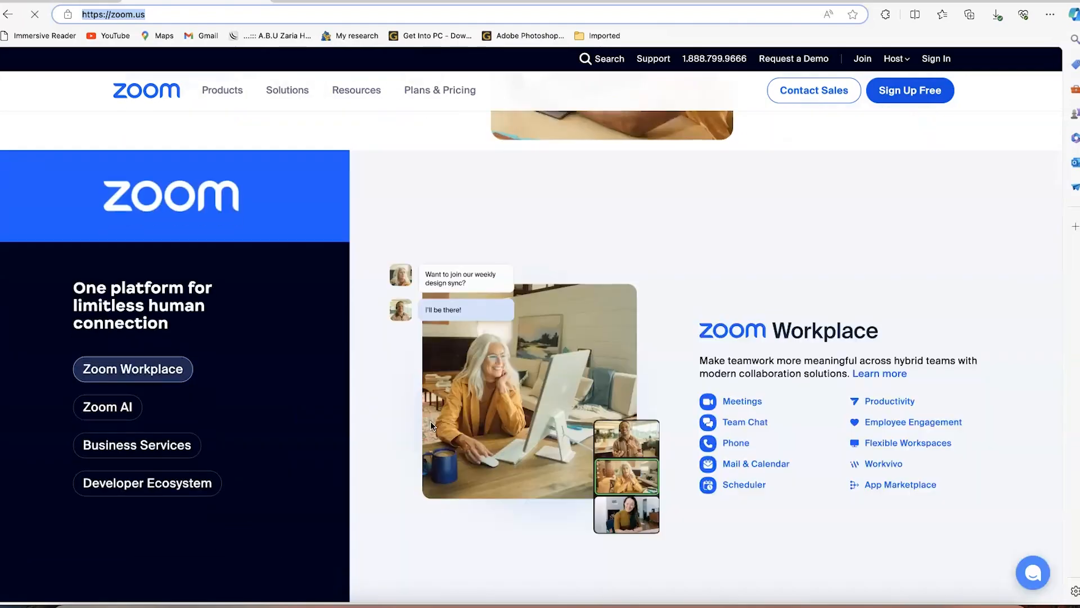
pyautogui.scroll(-10, 432, 425)
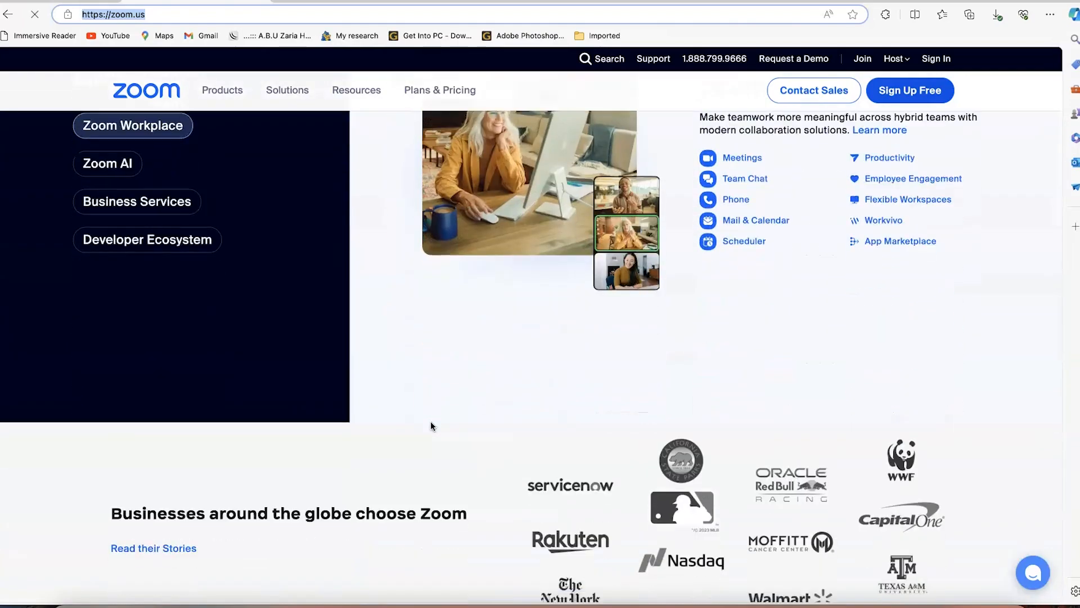
pyautogui.scroll(-12, 431, 426)
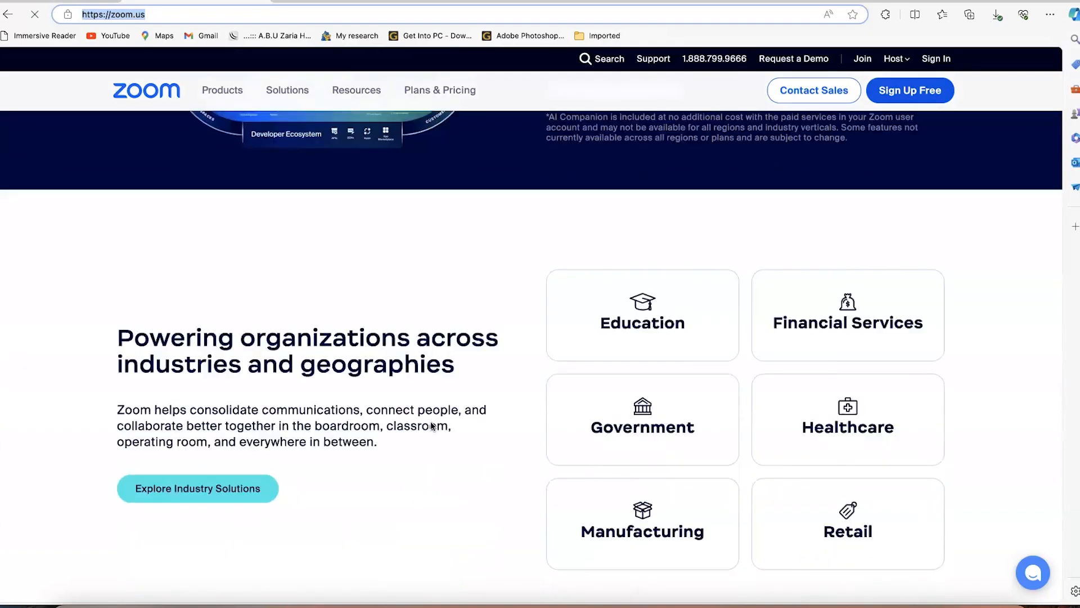
pyautogui.scroll(-9, 432, 426)
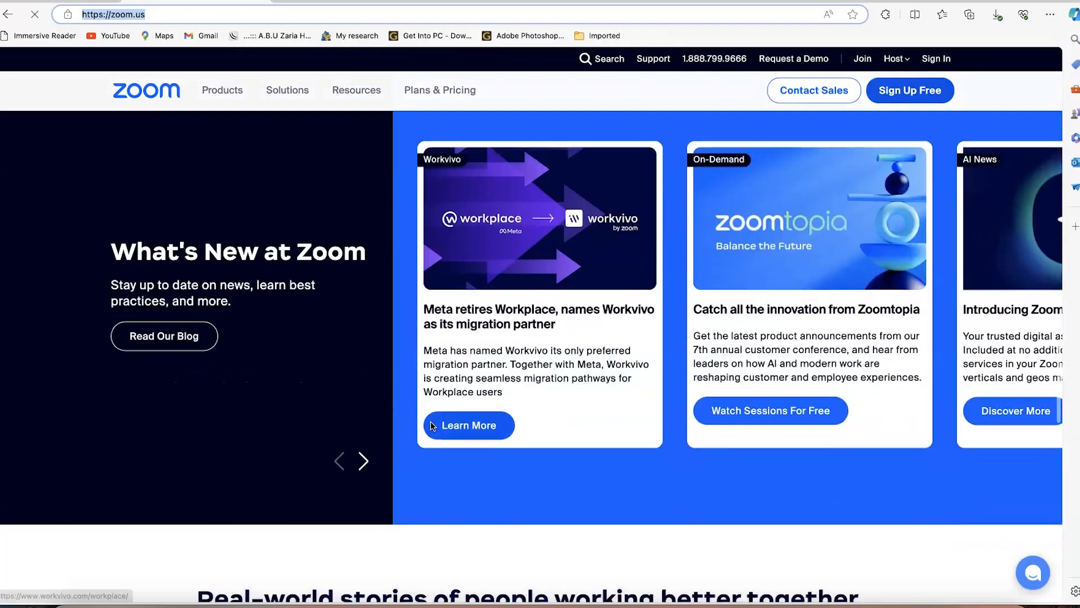
pyautogui.scroll(-10, 430, 422)
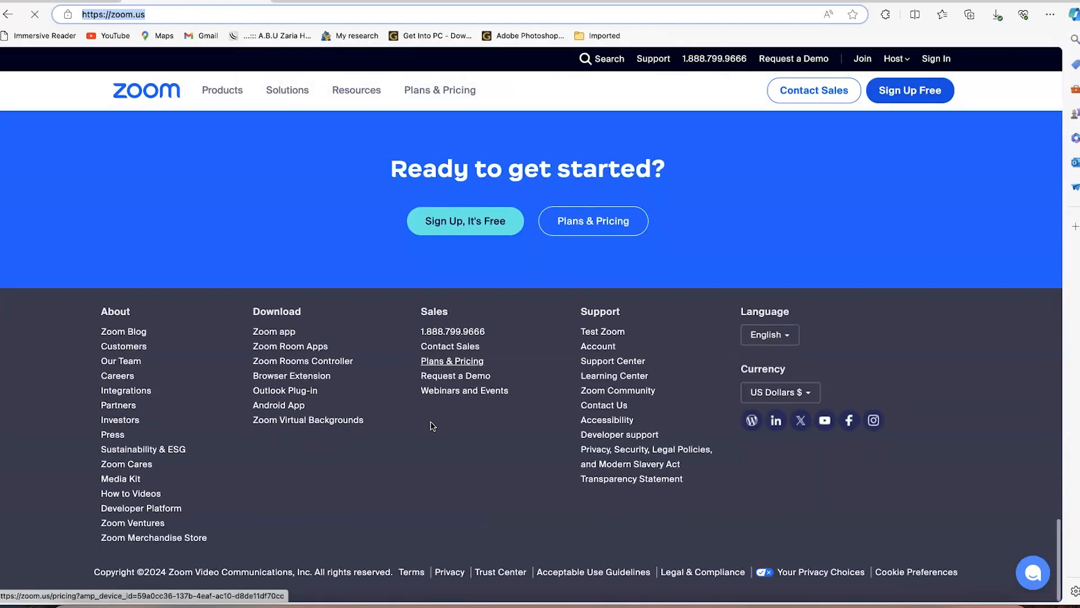
pyautogui.scroll(20, 431, 421)
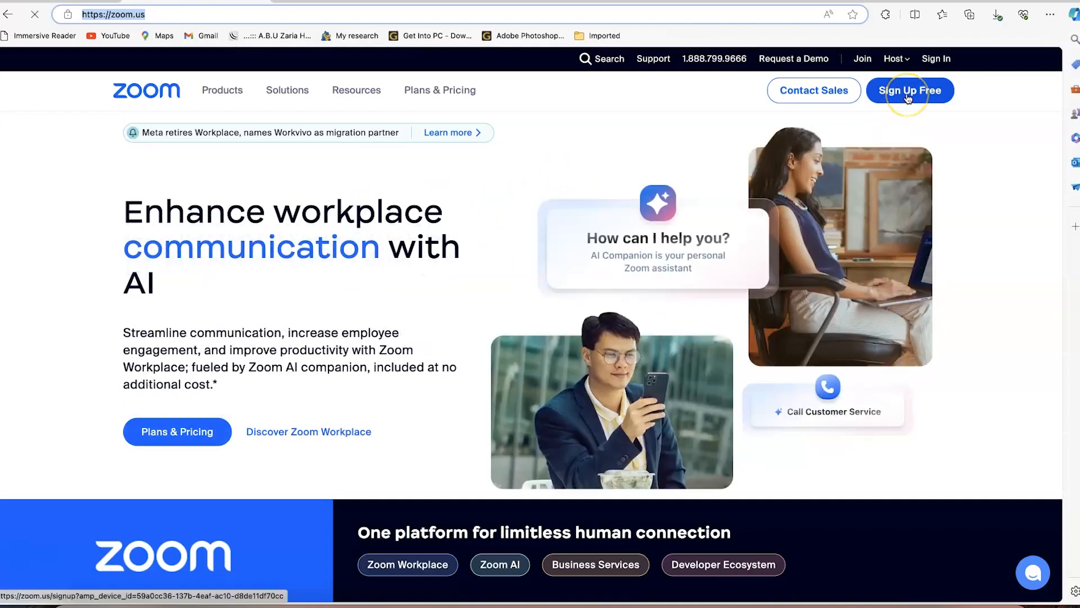
# Start the free sign-up and confirm birth year 1985
pyautogui.click(908, 97)
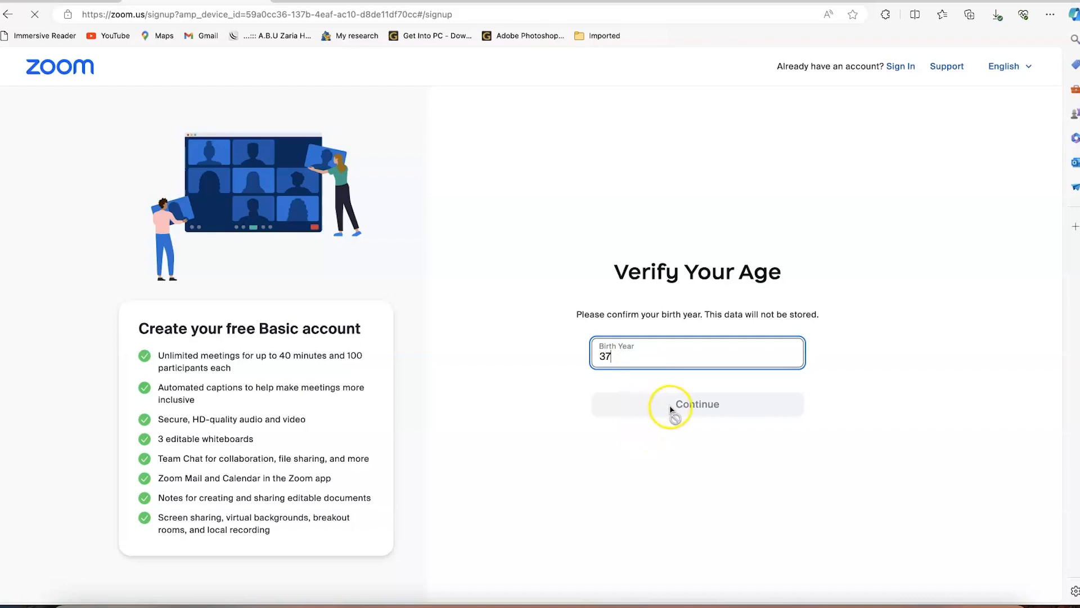
pyautogui.click(621, 355)
pyautogui.write('1985')
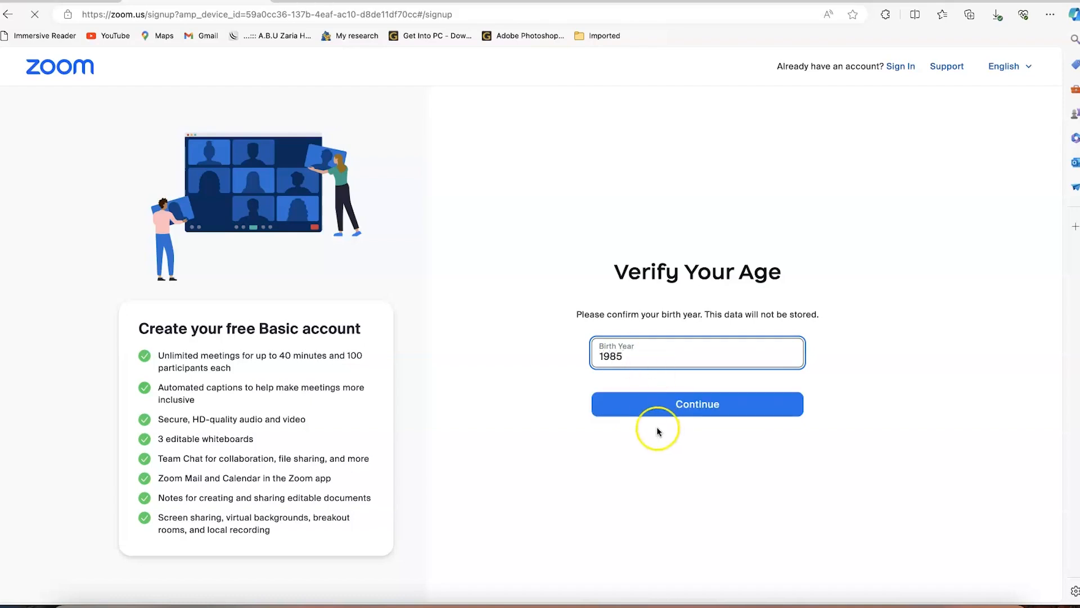
pyautogui.click(645, 400)
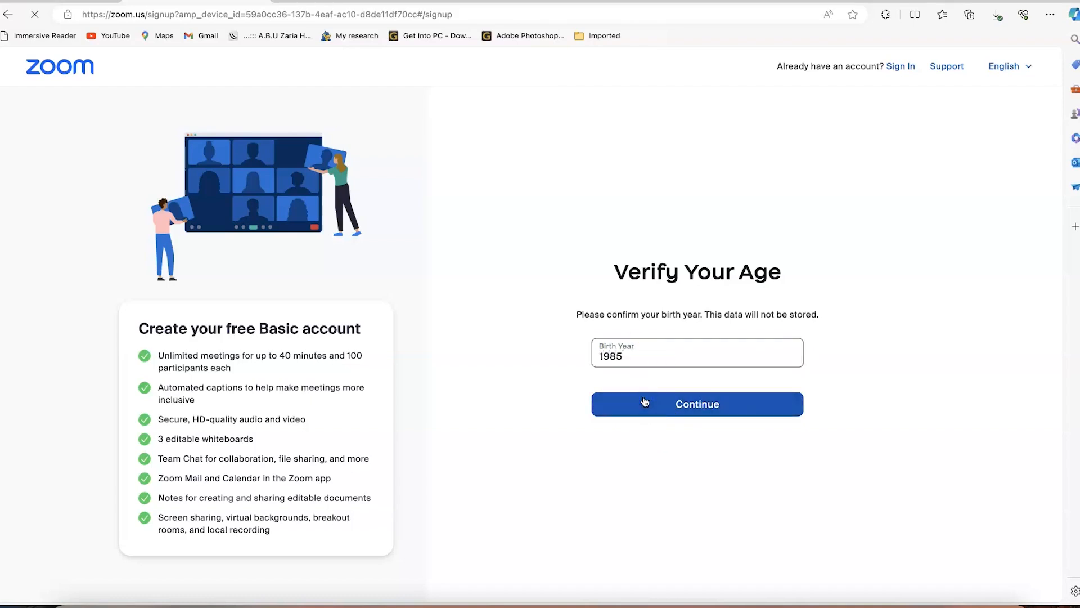
# Type an e-mail address in the Email Address field, then select and clear it
pyautogui.click(671, 249)
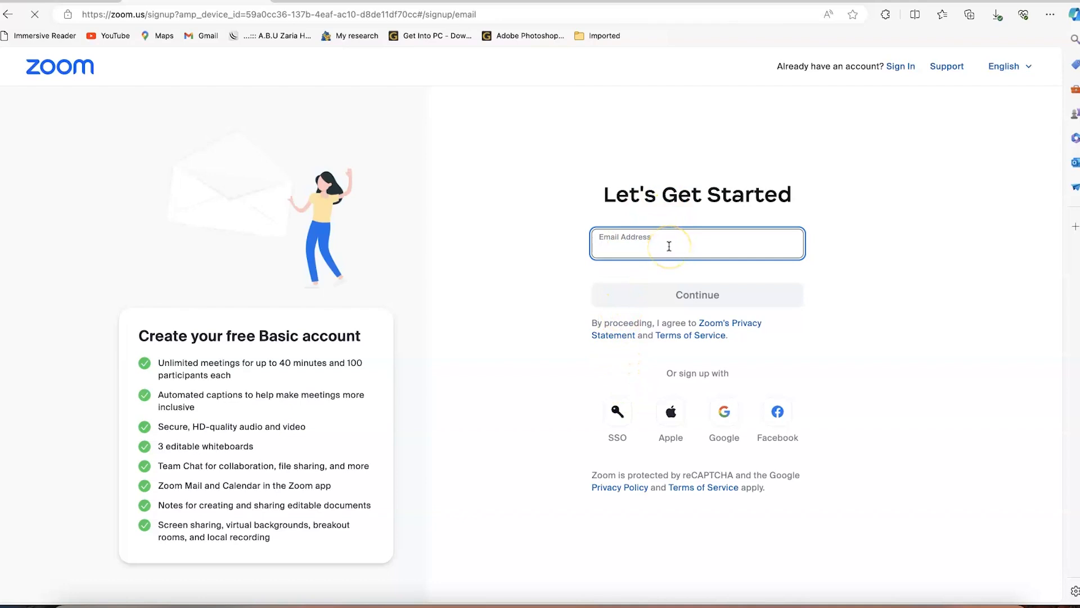
pyautogui.write('e')
pyautogui.write('picmentorship.ai')
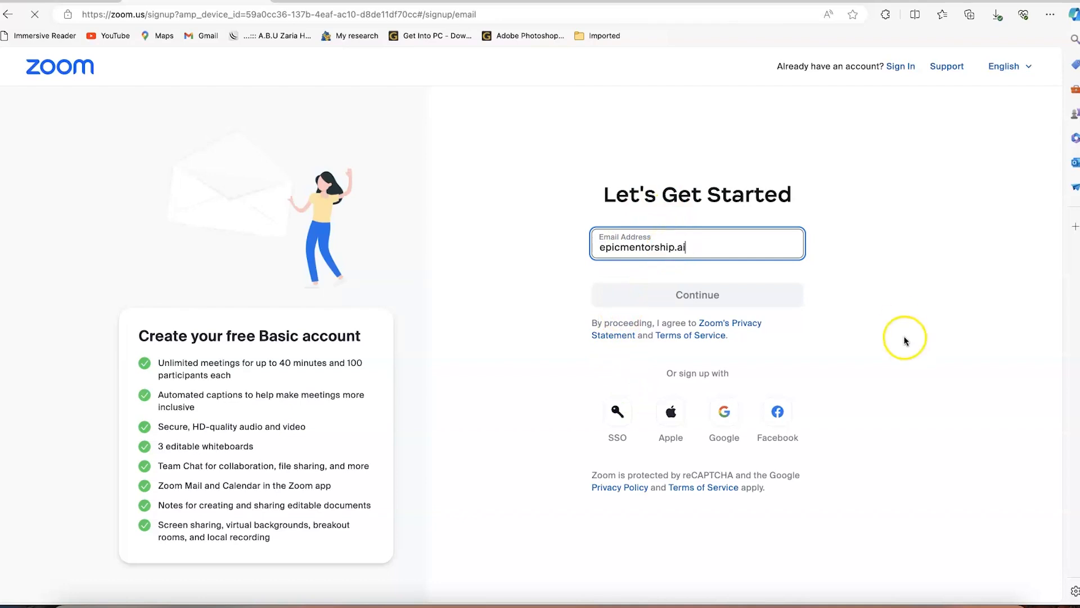
pyautogui.click(905, 338)
pyautogui.moveTo(703, 248); pyautogui.dragTo(484, 253)
pyautogui.press('BackSpace')
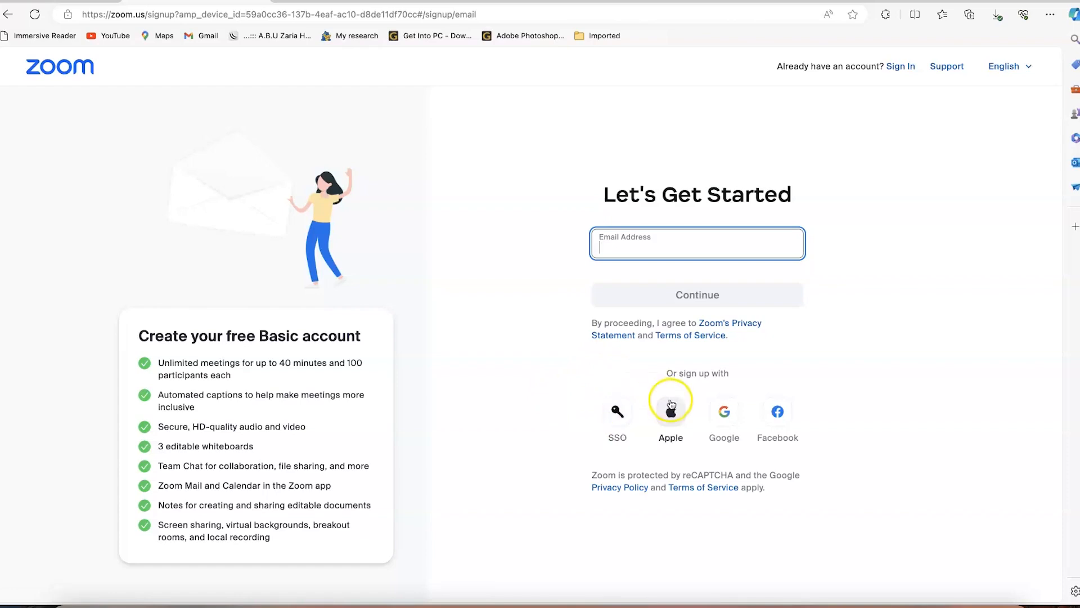
# Sign up with Google, choose the account, allow access, and create the Zoom account
pyautogui.click(726, 416)
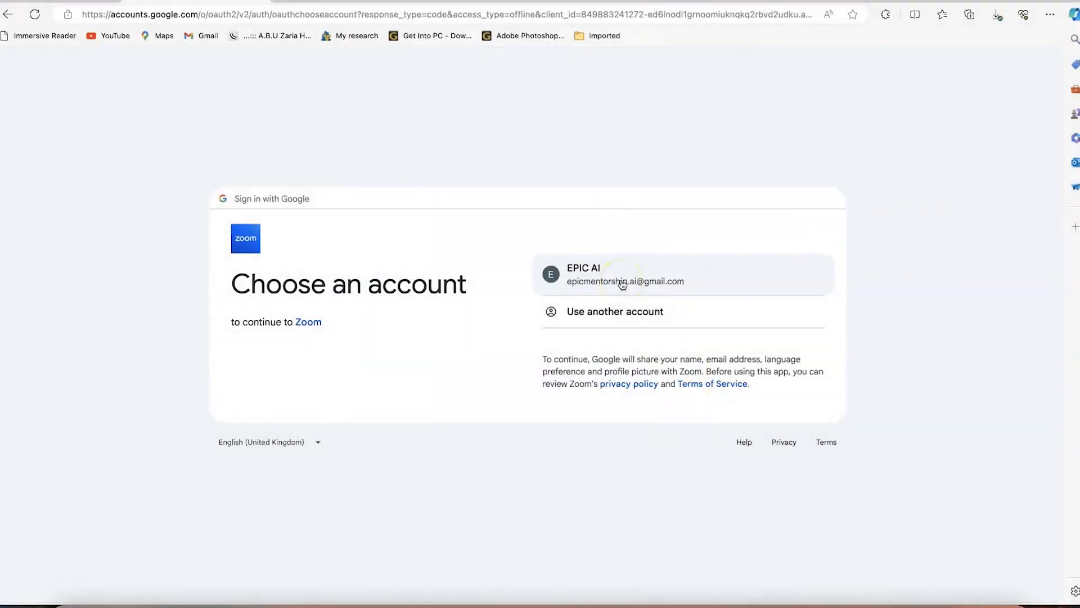
pyautogui.click(622, 284)
pyautogui.click(659, 388)
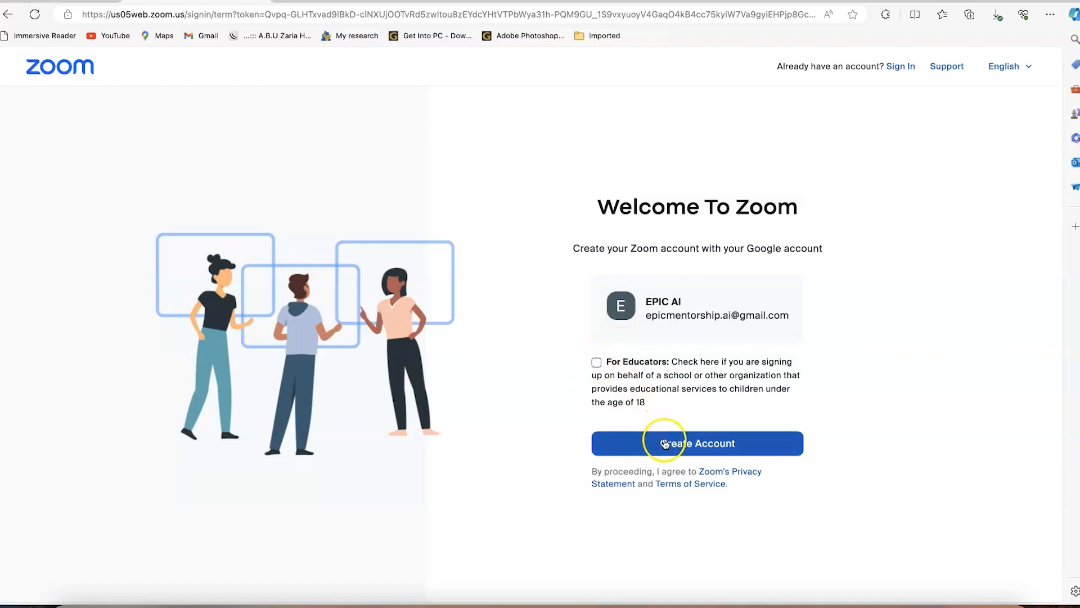
pyautogui.click(665, 444)
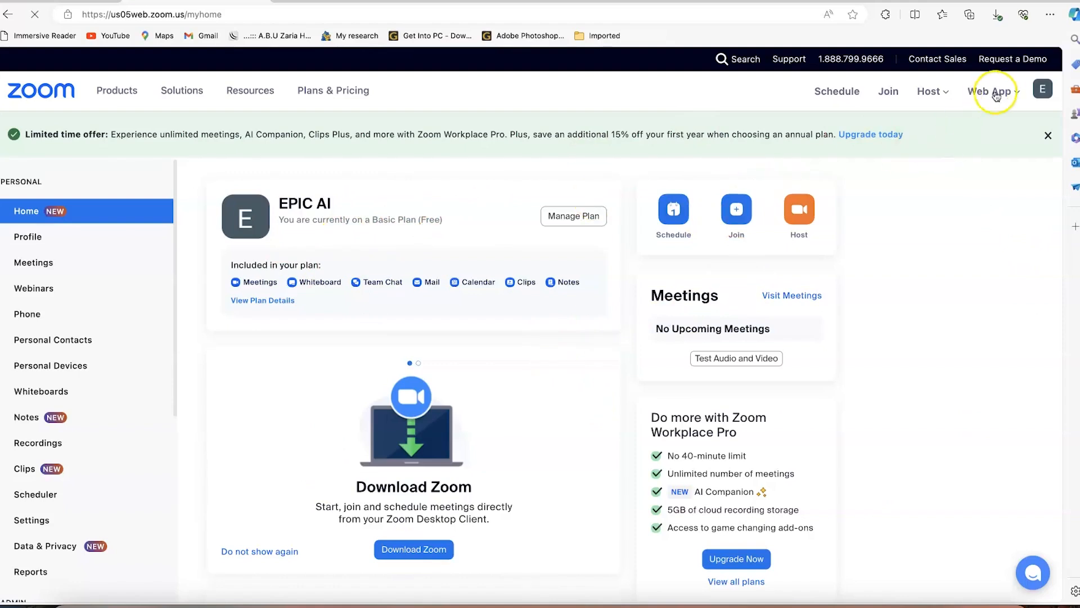
# Check the avatar menu, then open Profile and scroll through its personal, meeting and license details
pyautogui.click(1042, 93)
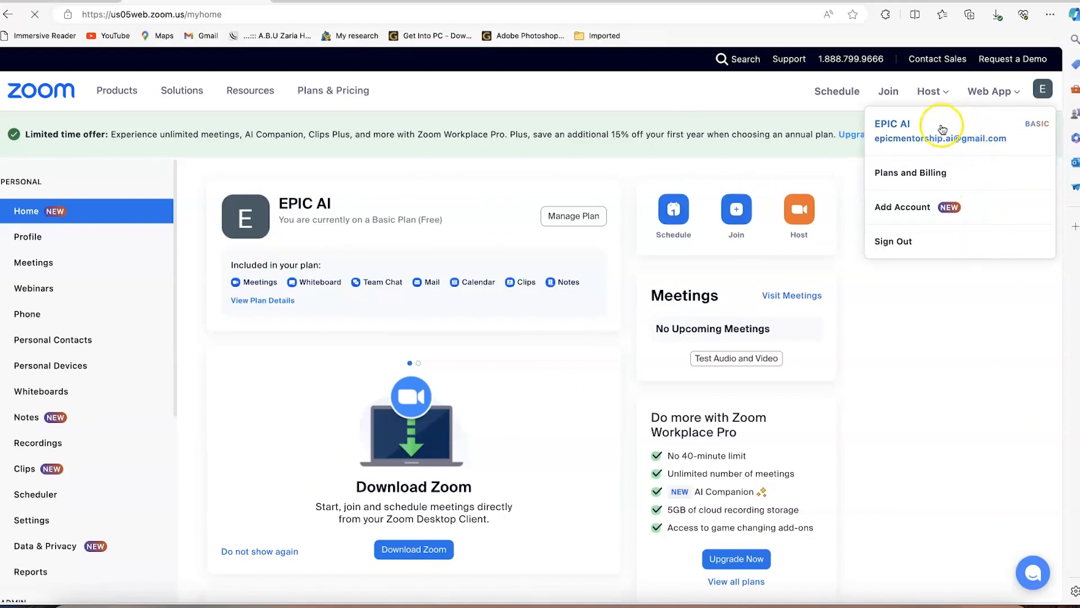
pyautogui.click(594, 347)
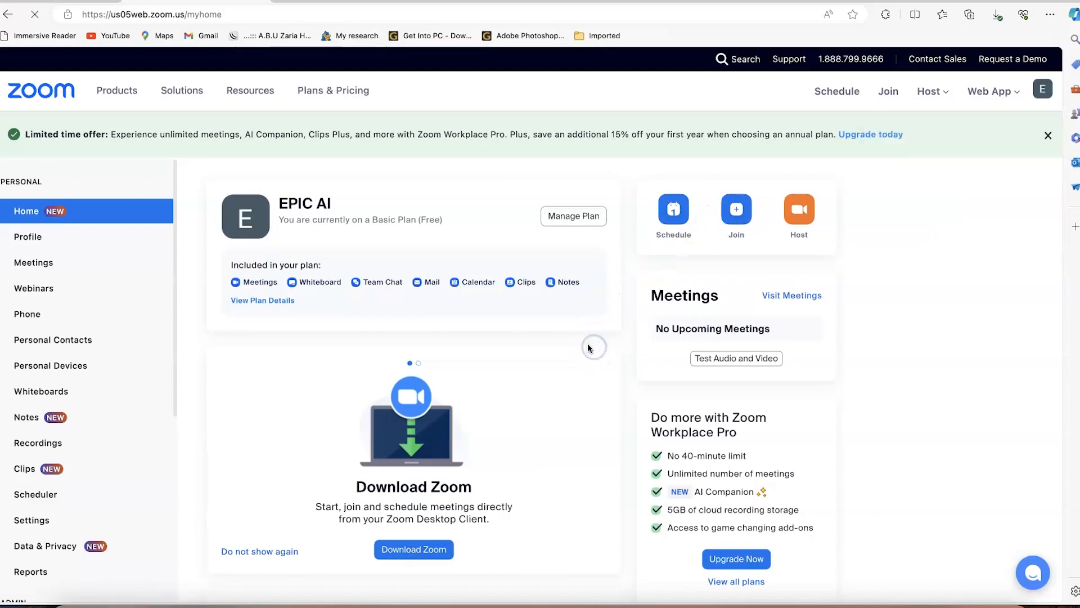
pyautogui.click(35, 236)
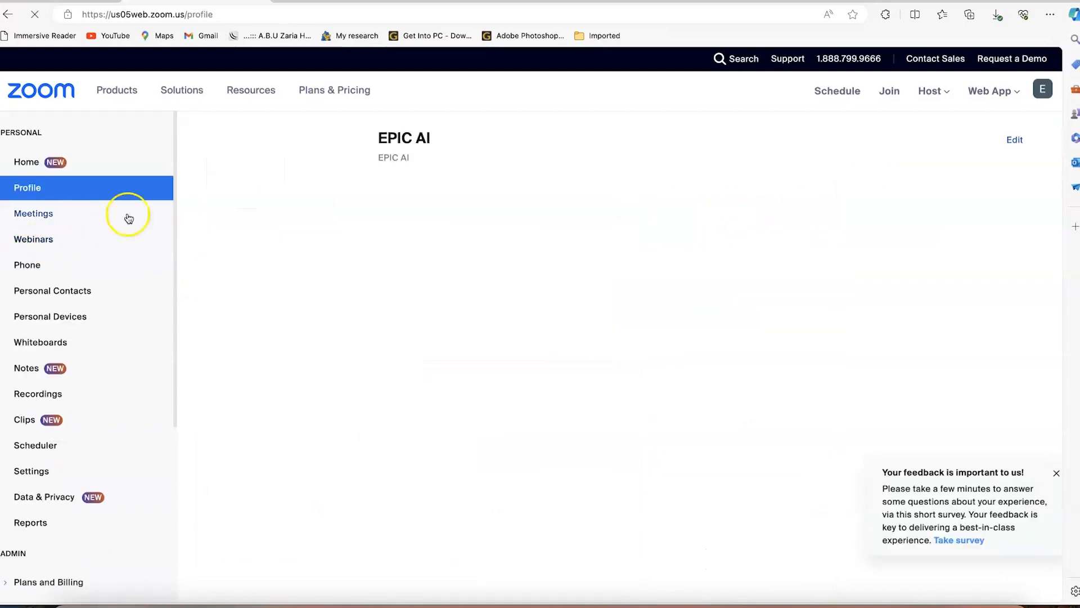
pyautogui.scroll(-3, 368, 394)
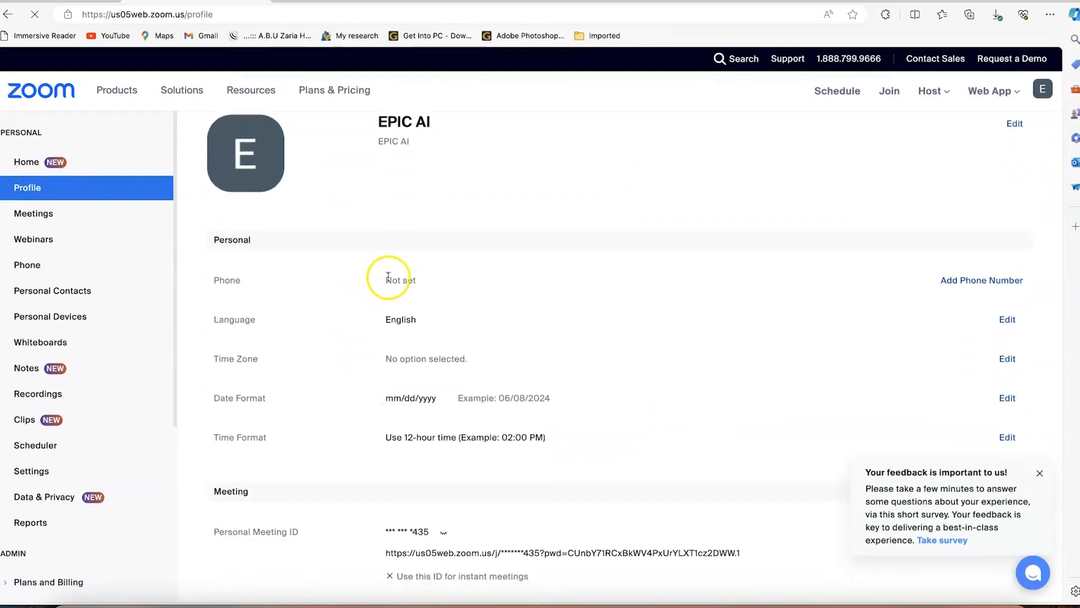
pyautogui.scroll(-1, 432, 437)
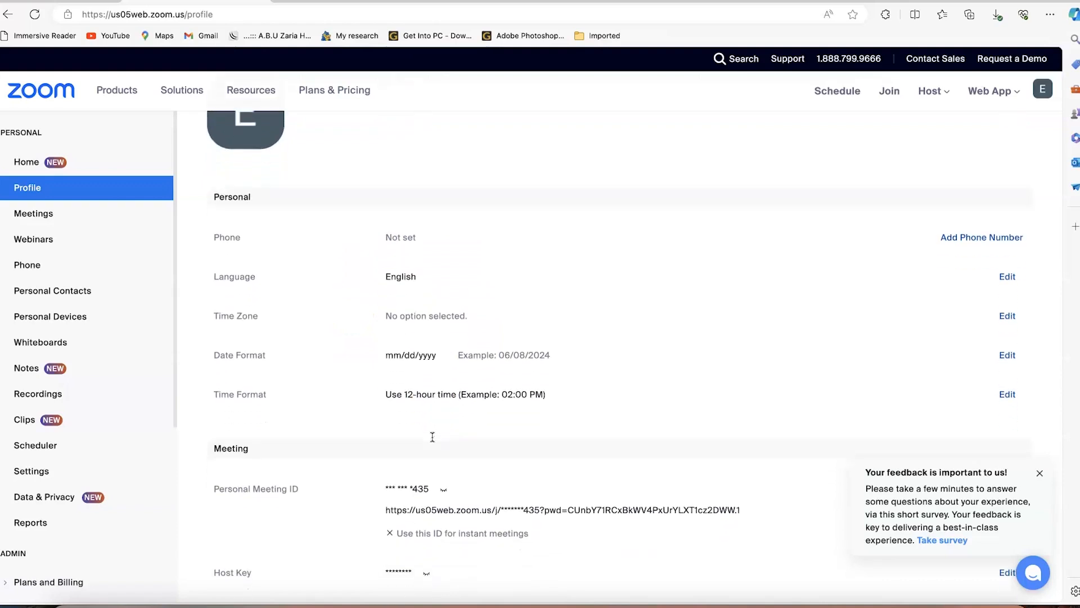
pyautogui.scroll(-1, 432, 437)
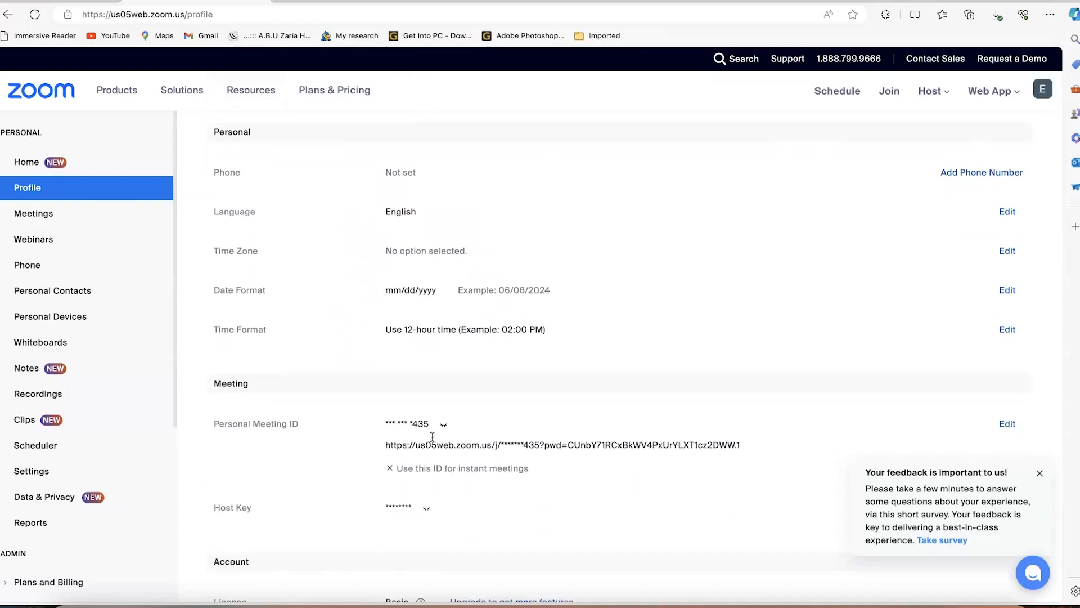
pyautogui.scroll(-5, 432, 437)
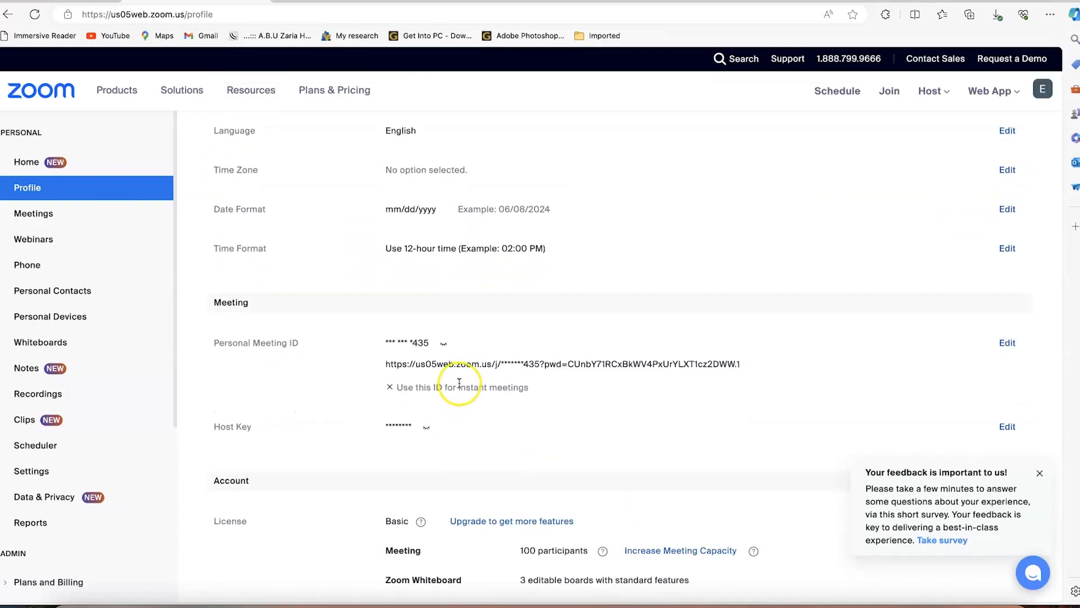
pyautogui.scroll(-5, 459, 382)
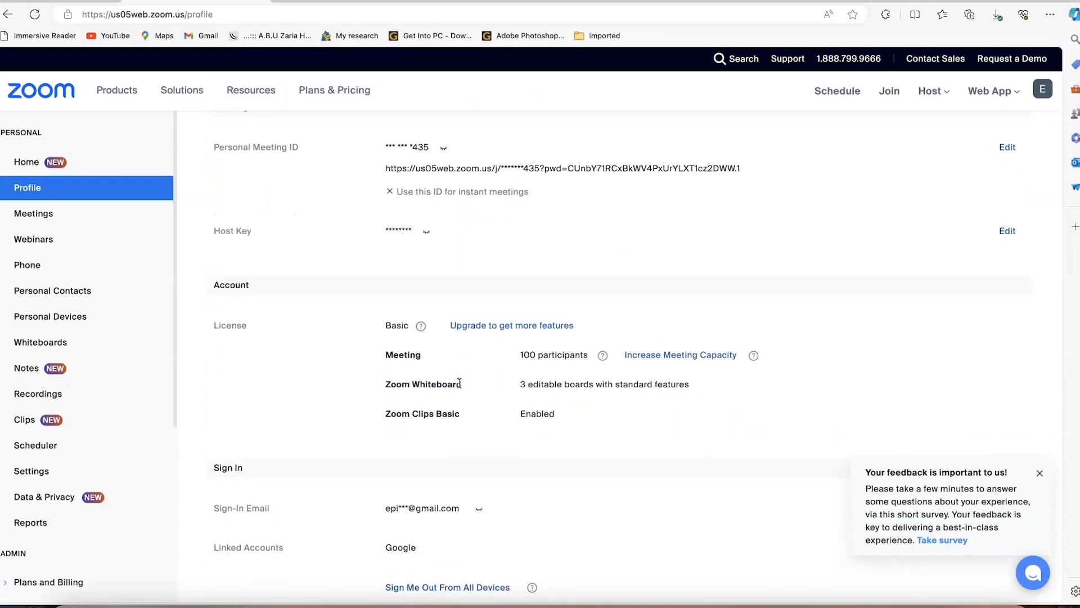
pyautogui.scroll(-1, 459, 383)
pyautogui.scroll(1, 459, 383)
pyautogui.scroll(-3, 460, 383)
pyautogui.scroll(5, 459, 383)
pyautogui.scroll(10, 459, 383)
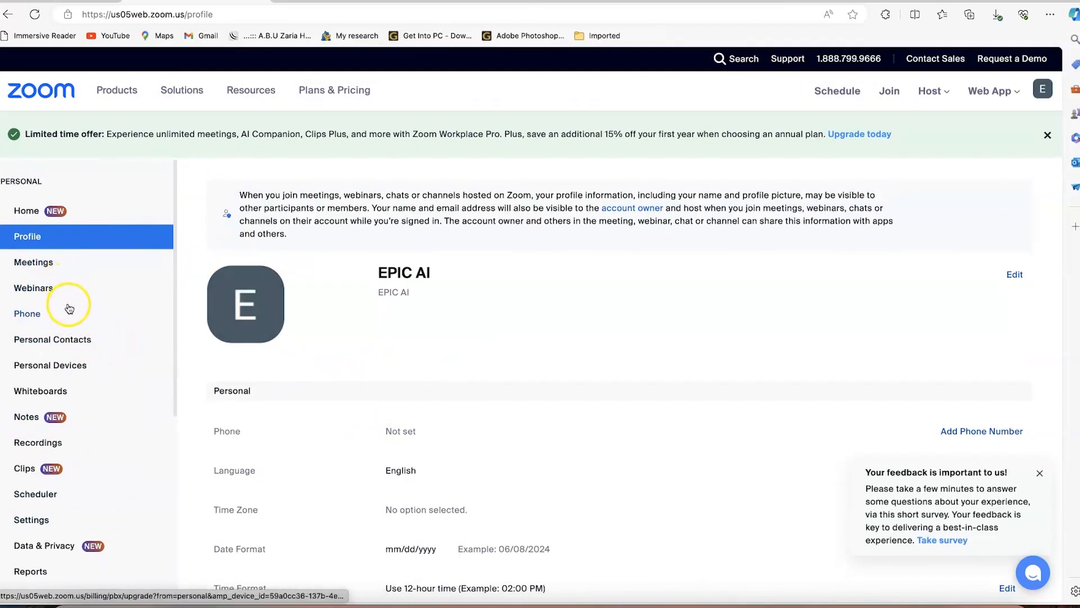
# Visit the Meetings and Webinars pages, then return to the portal's Home page
pyautogui.click(61, 266)
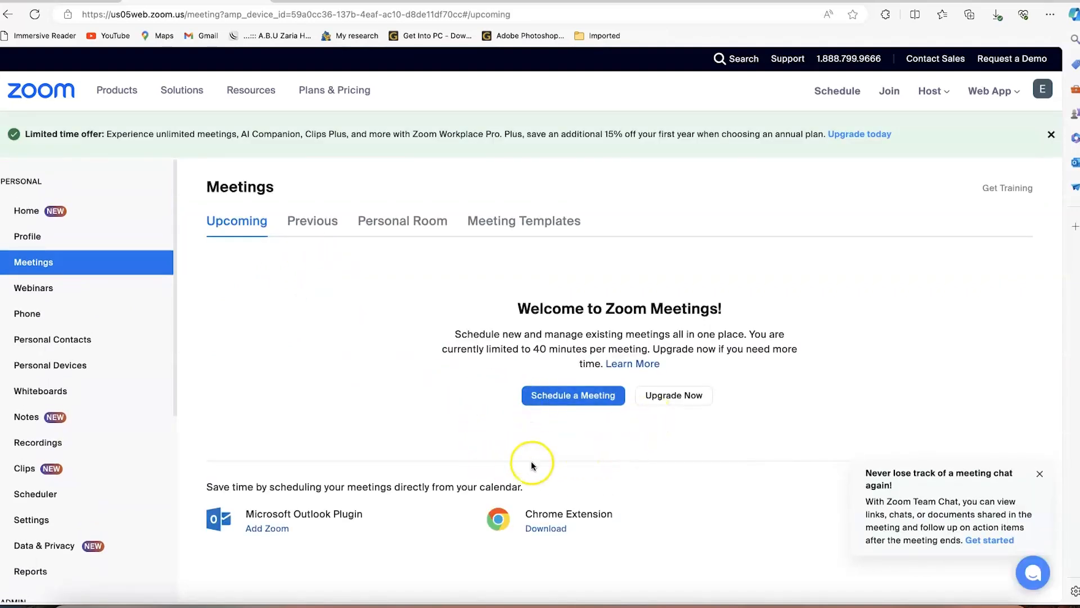
pyautogui.click(53, 289)
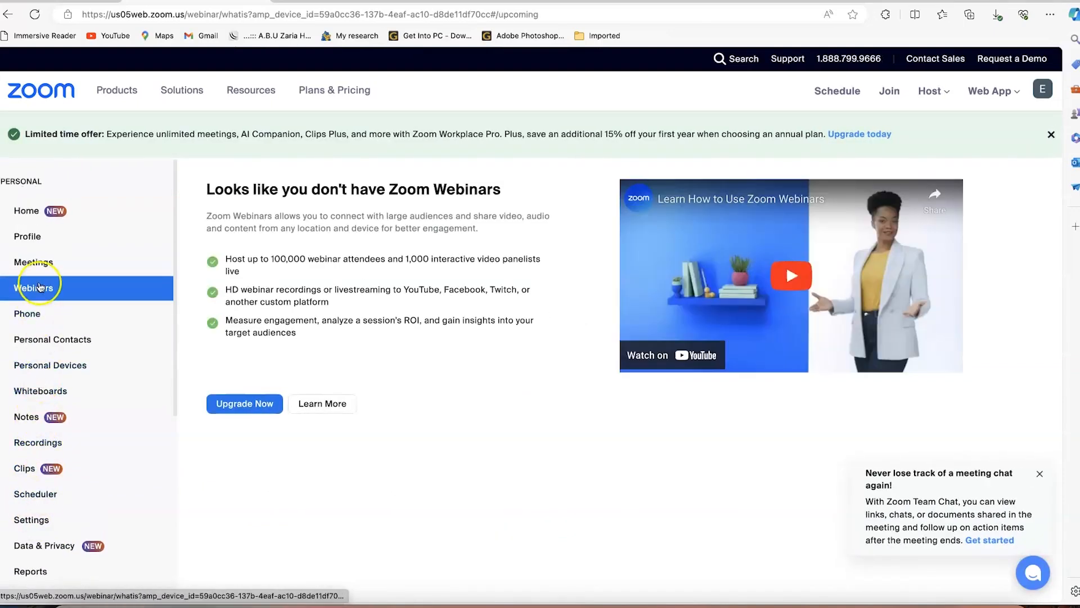
pyautogui.click(37, 215)
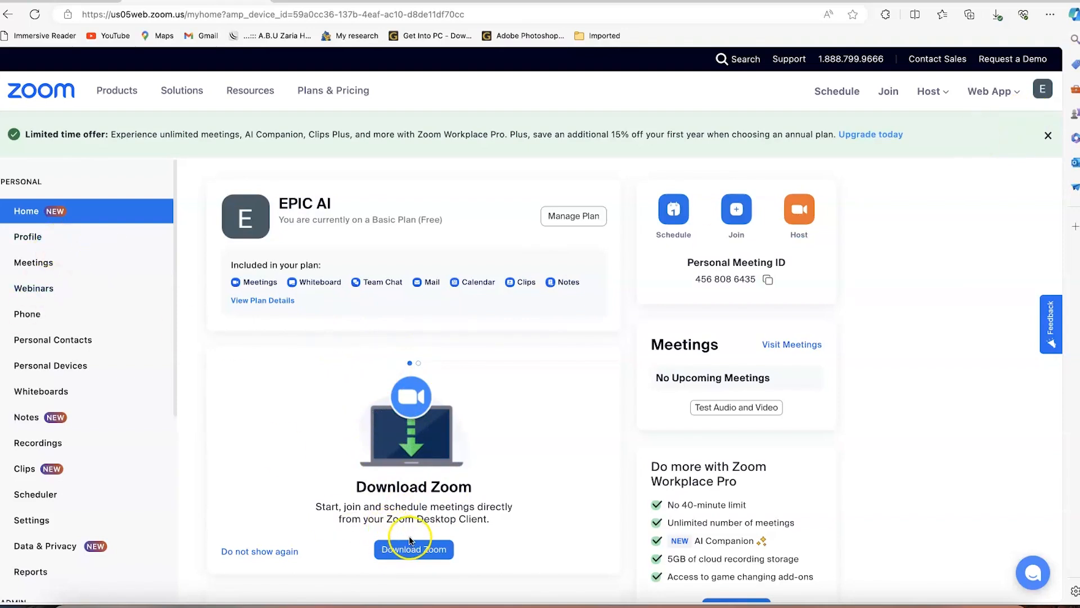
# Search Google for 'zoom download', correcting the misspelled word
pyautogui.scroll(-1, 410, 541)
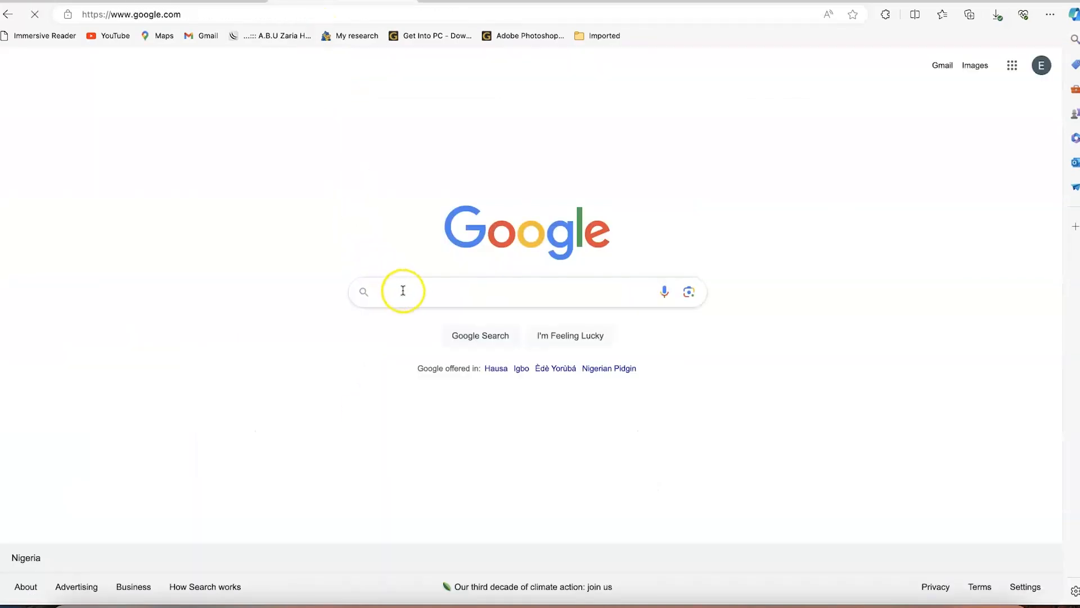
pyautogui.click(403, 291)
pyautogui.write('zoom donwload')
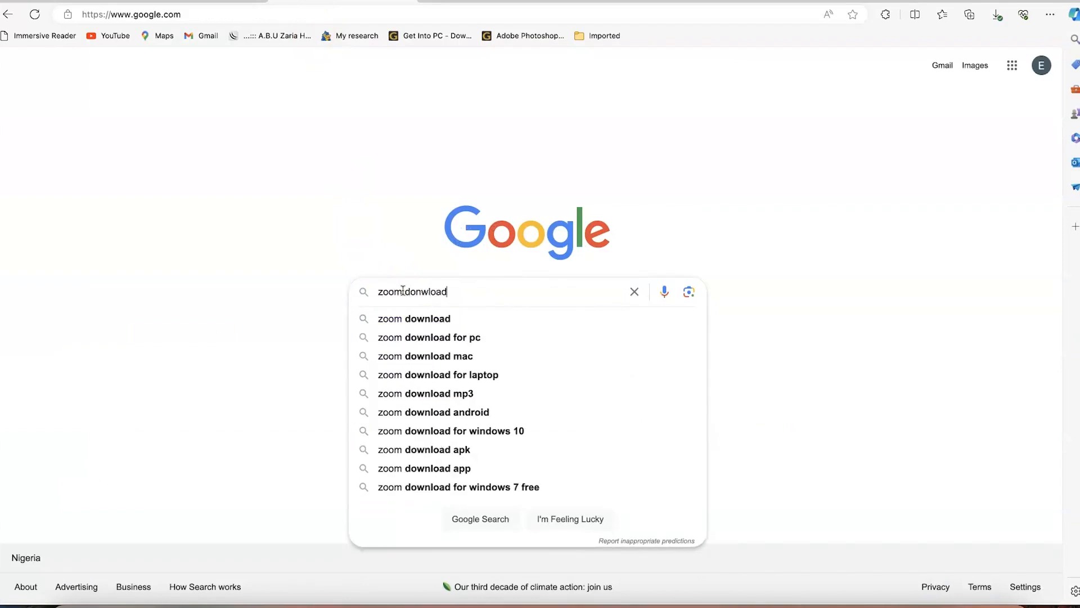
pyautogui.press('BackSpace')
pyautogui.press('BackSpace')
pyautogui.press('BackSpace')
pyautogui.press('BackSpace')
pyautogui.press('BackSpace')
pyautogui.press('BackSpace')
pyautogui.write('wnload')
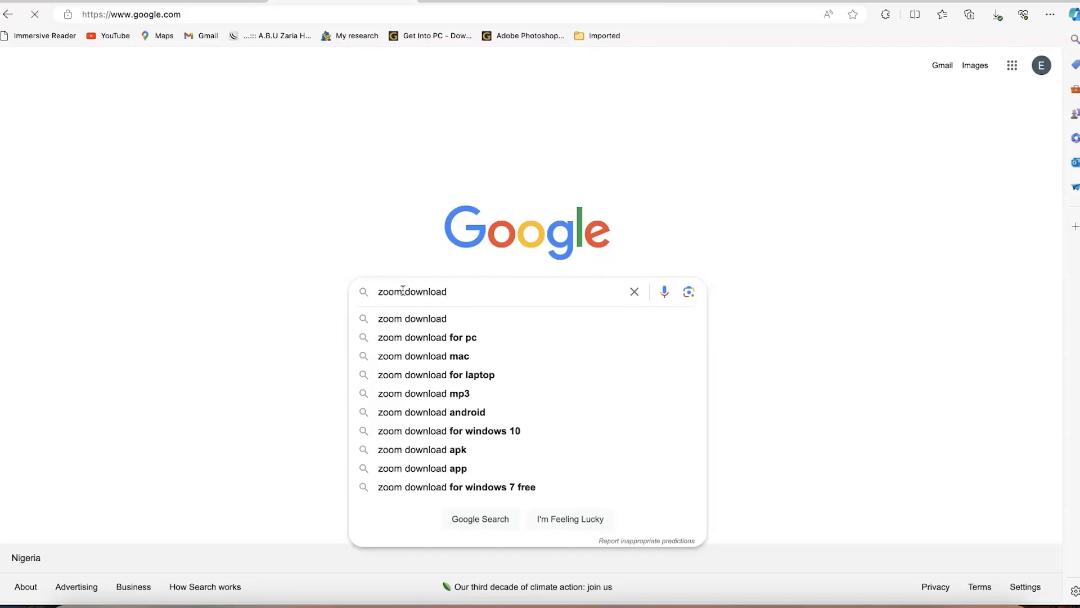
pyautogui.press('Return')
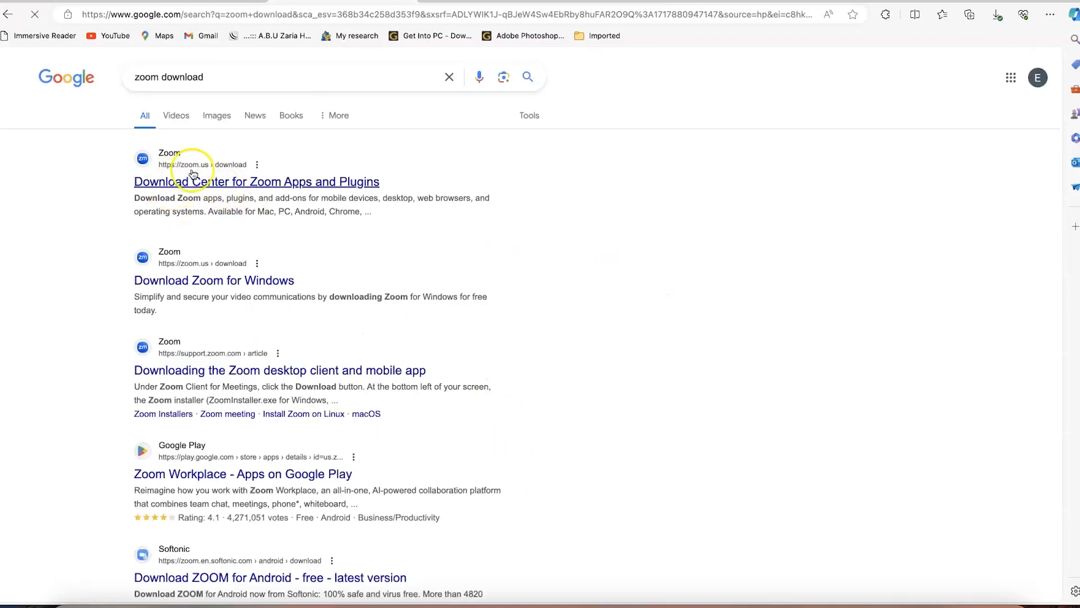
# Open the Zoom Download Center result and download the Zoom Workplace desktop app installer
pyautogui.click(265, 188)
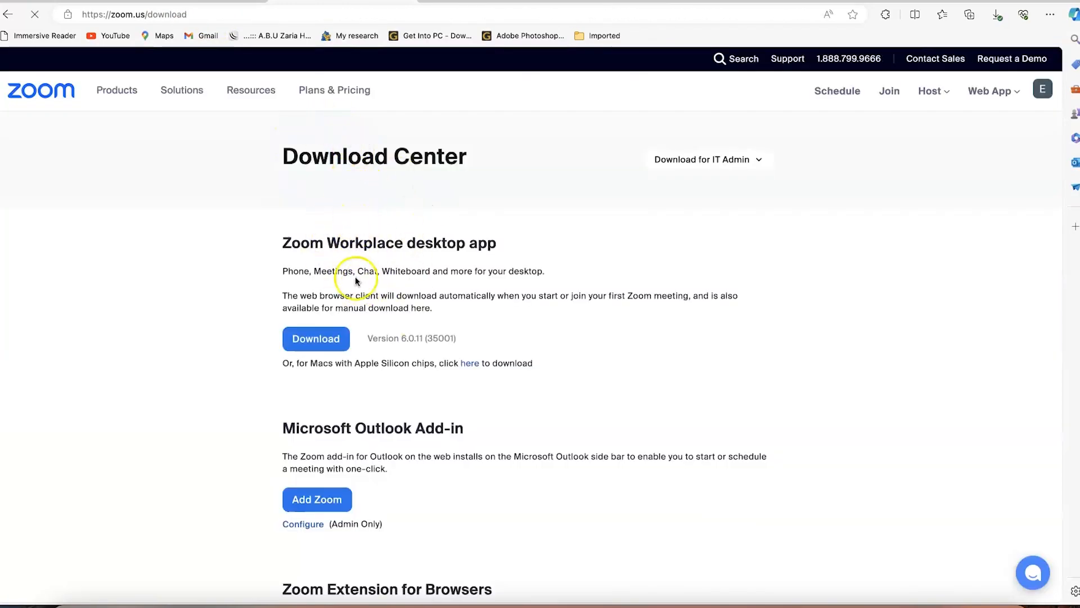
pyautogui.click(322, 347)
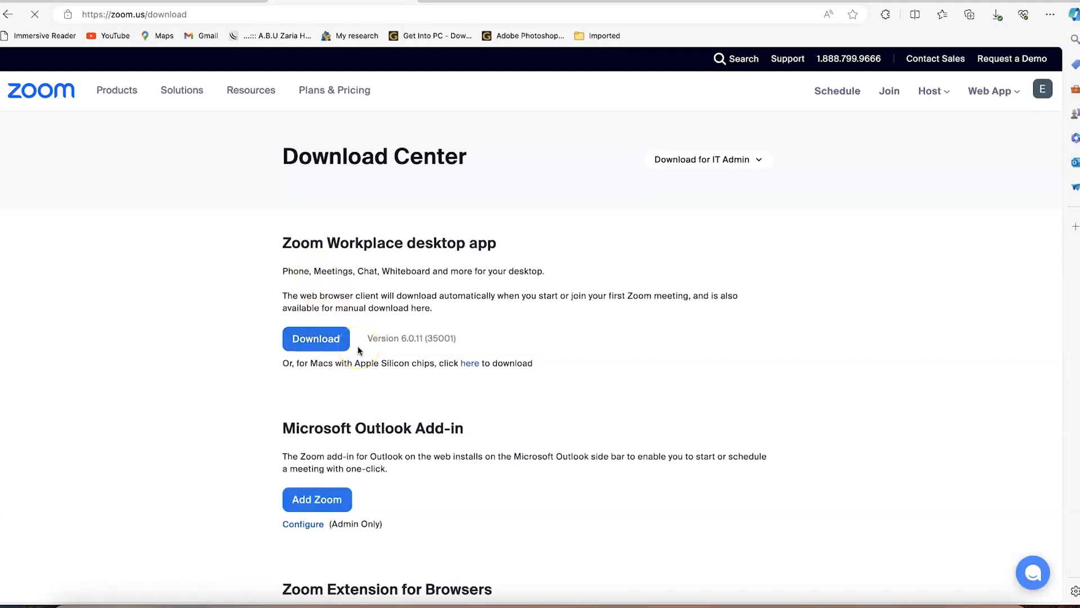
pyautogui.click(332, 339)
pyautogui.click(331, 341)
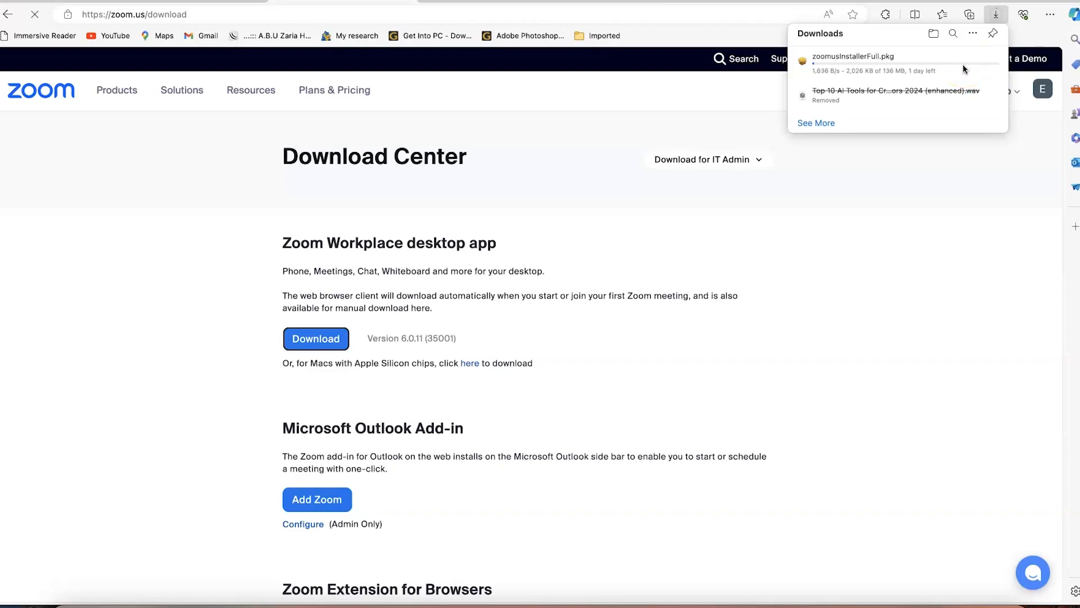
# Scroll the download page and confirm zoomusInstallerFull.pkg finished downloading
pyautogui.click(702, 338)
pyautogui.scroll(-5, 702, 338)
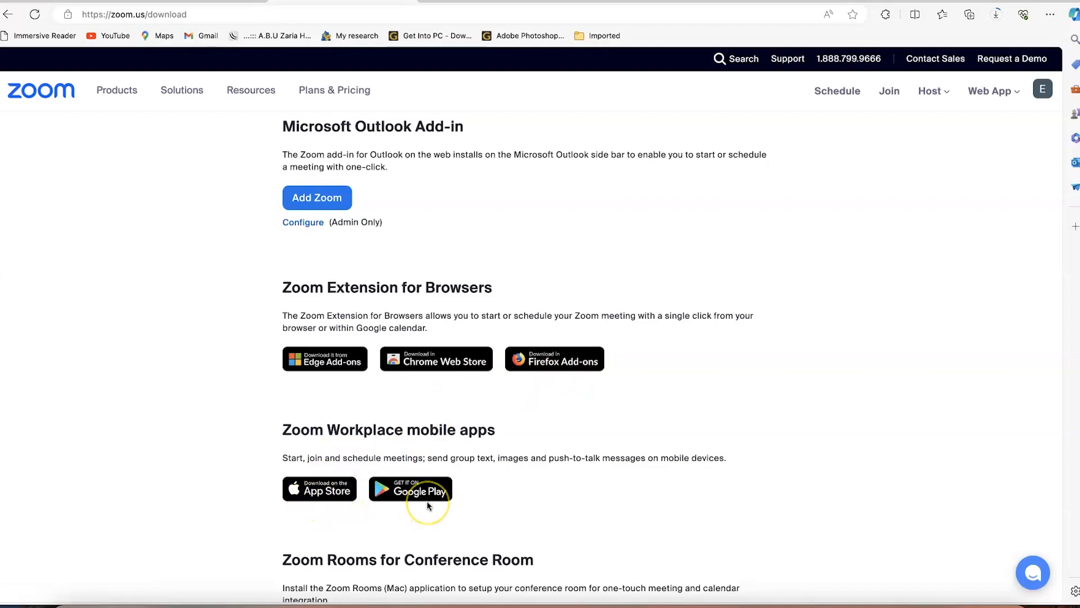
pyautogui.scroll(-1, 428, 505)
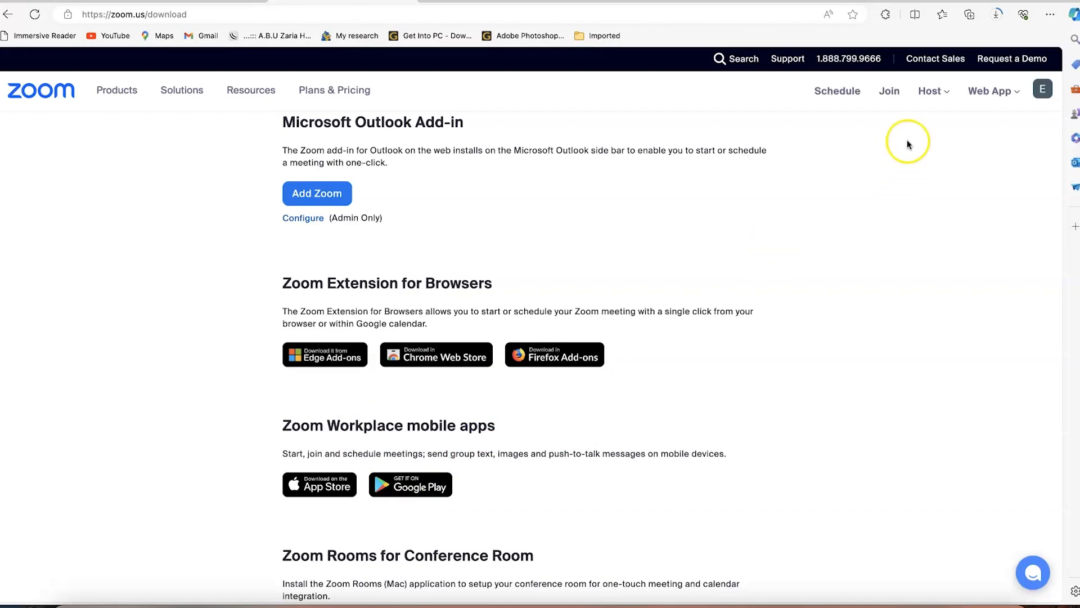
pyautogui.click(996, 15)
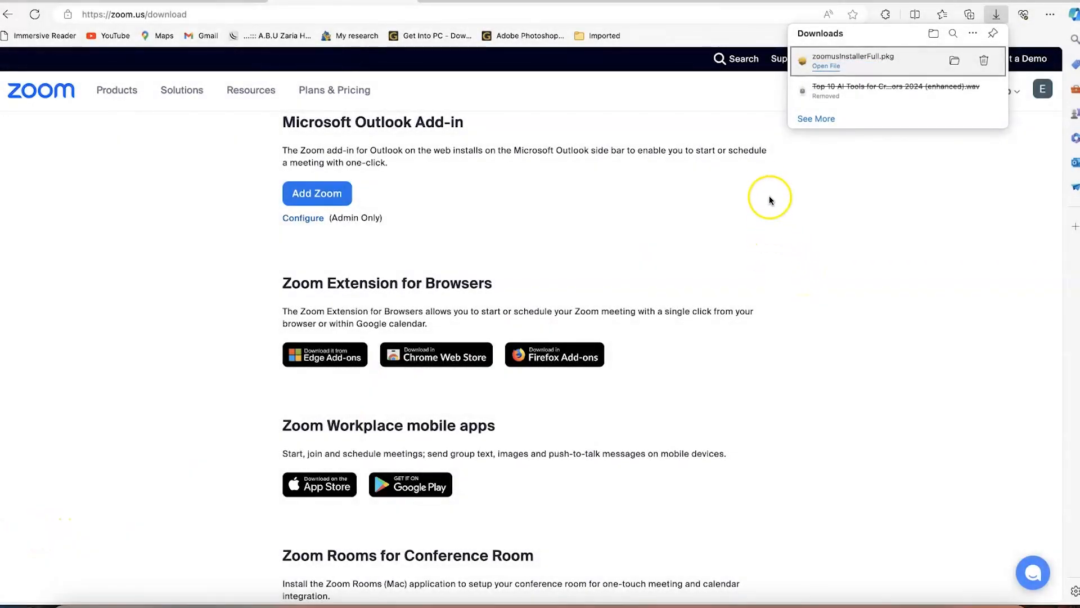
# Show zoomusInstallerFull.pkg in Finder and launch the installer package
pyautogui.click(954, 62)
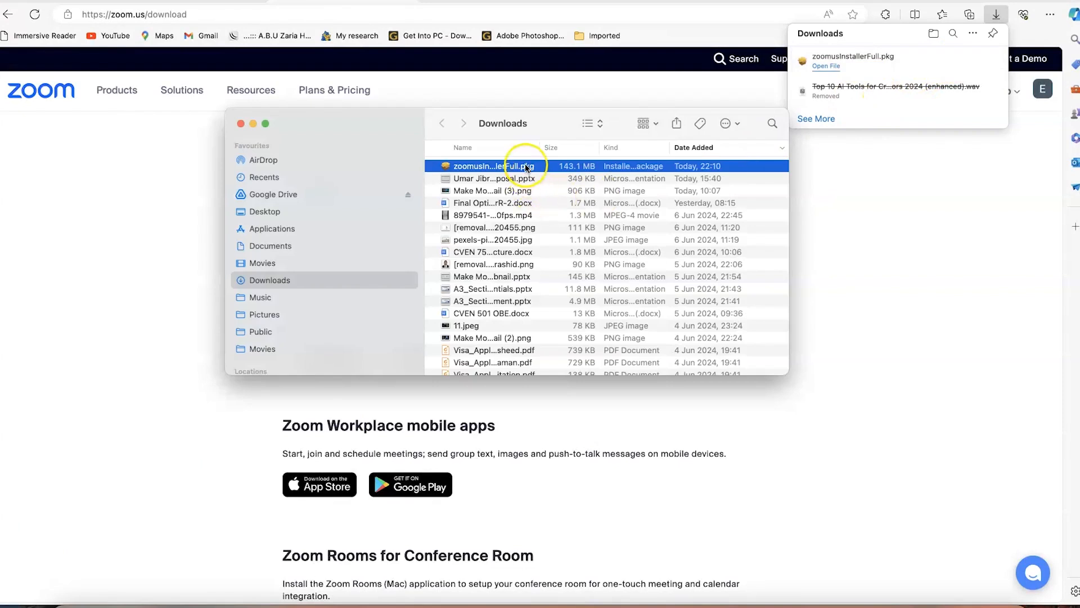
pyautogui.rightClick(527, 168)
pyautogui.click(539, 171)
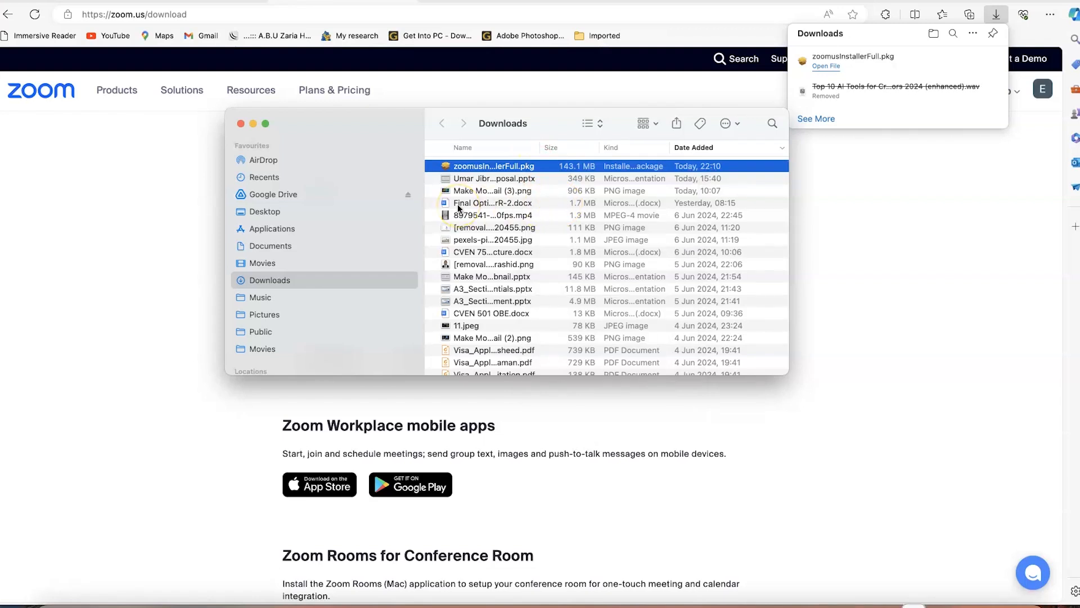
pyautogui.doubleClick(469, 167)
# Install Zoom Workplace, then close the installer and move the package to the Bin
pyautogui.click(694, 377)
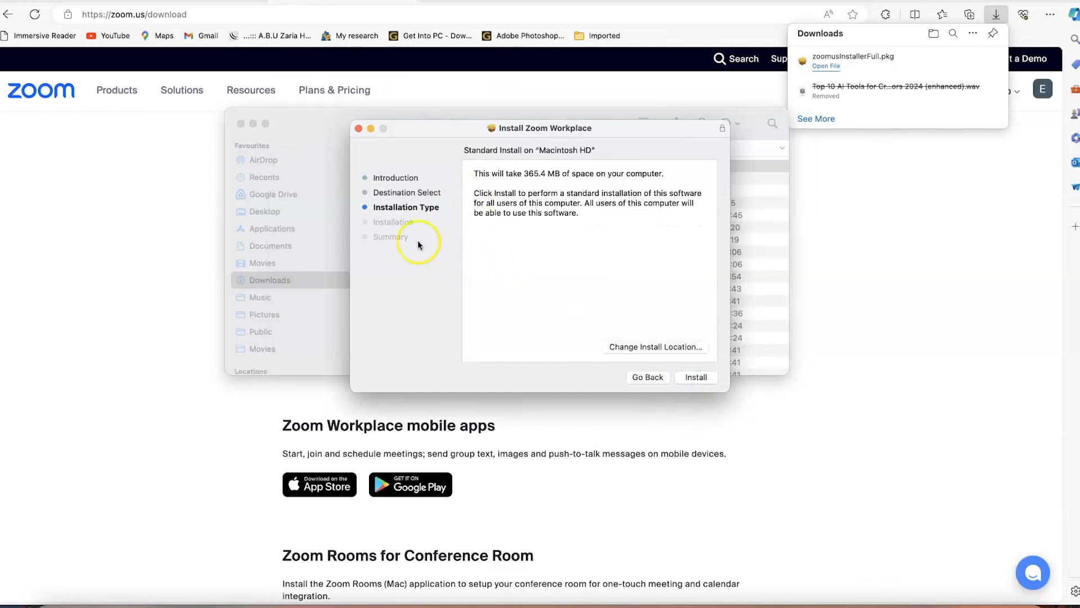
pyautogui.click(696, 377)
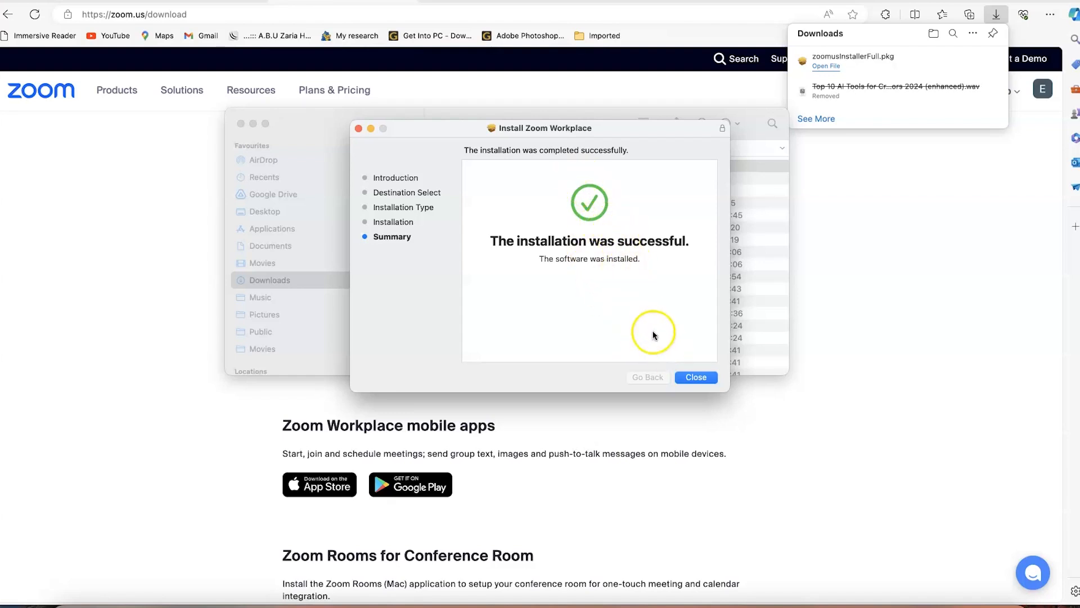
pyautogui.click(699, 382)
pyautogui.click(582, 311)
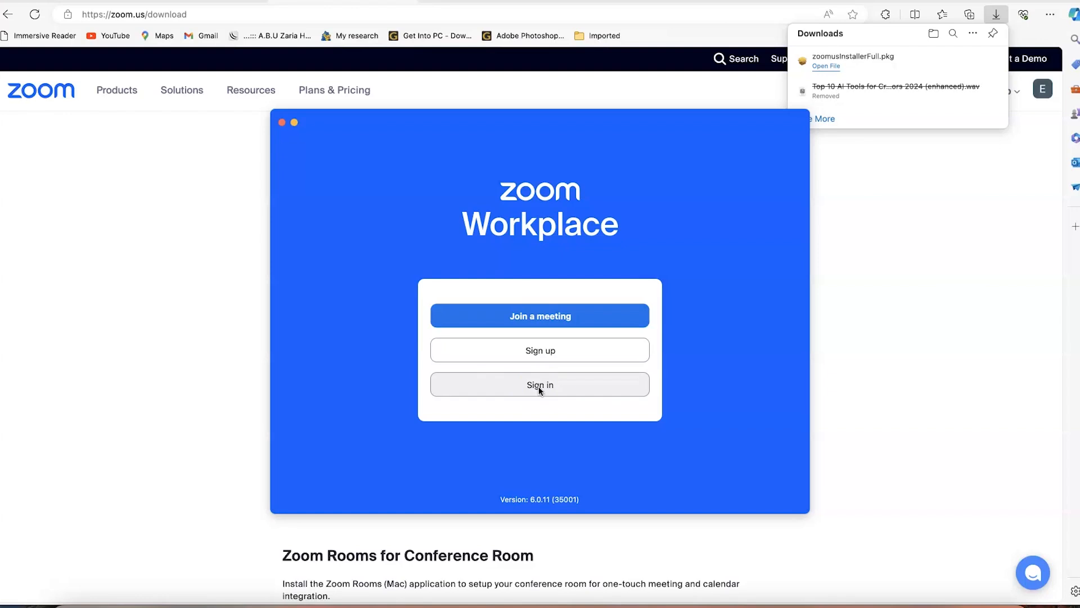
# Sign in to the Zoom Workplace app with Google, picking the account and allowing access
pyautogui.click(539, 386)
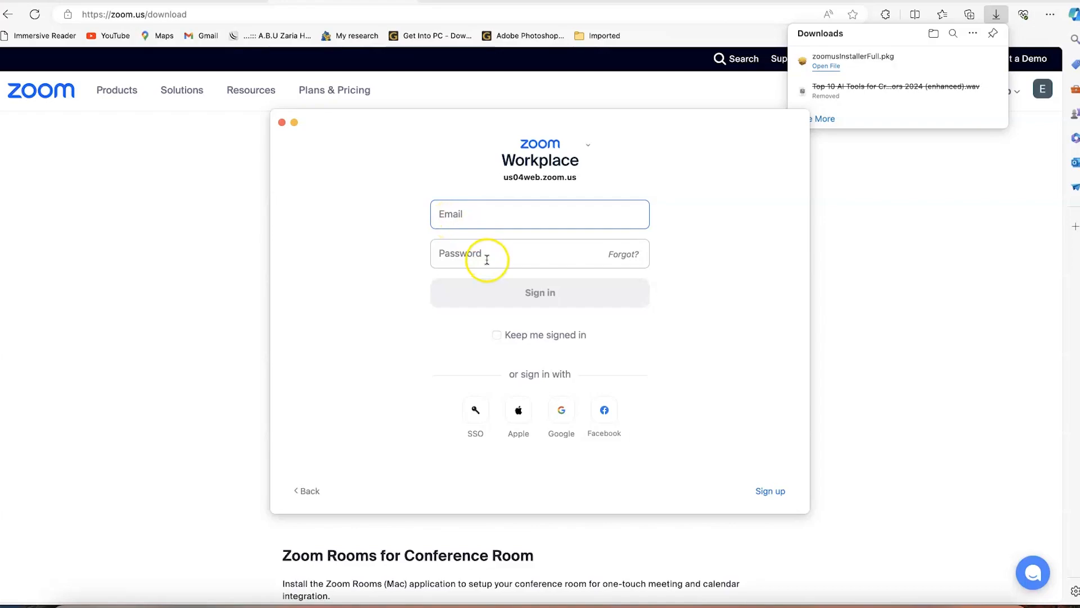
pyautogui.click(562, 410)
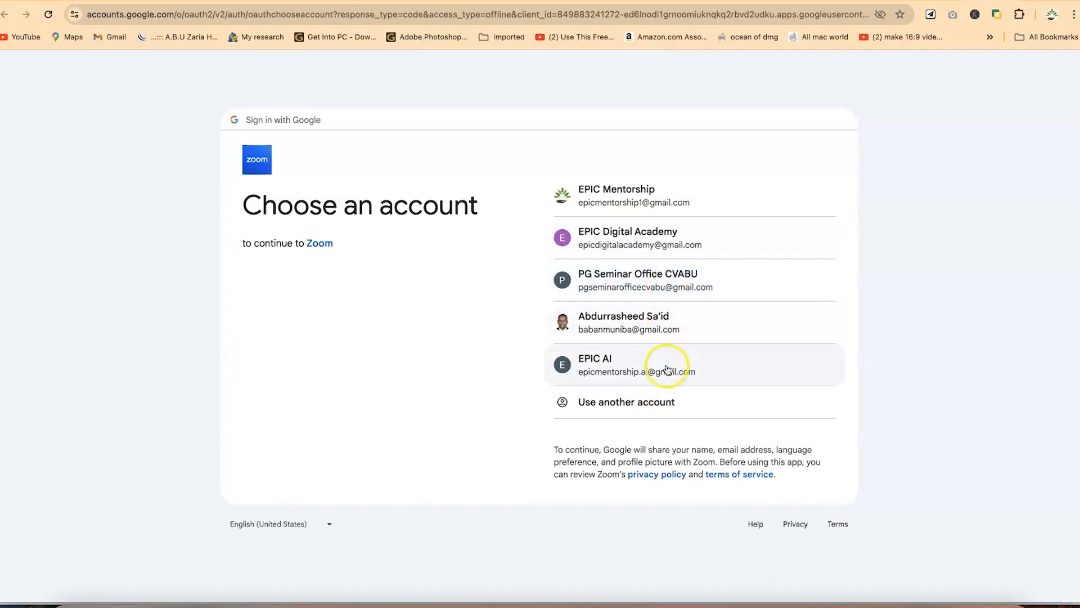
pyautogui.click(666, 369)
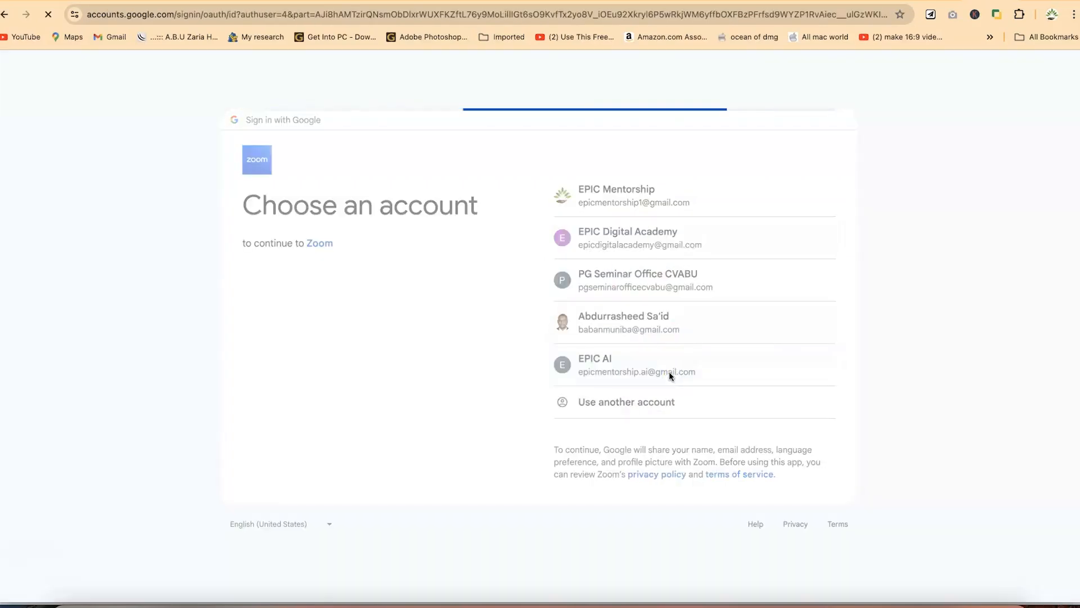
pyautogui.click(680, 390)
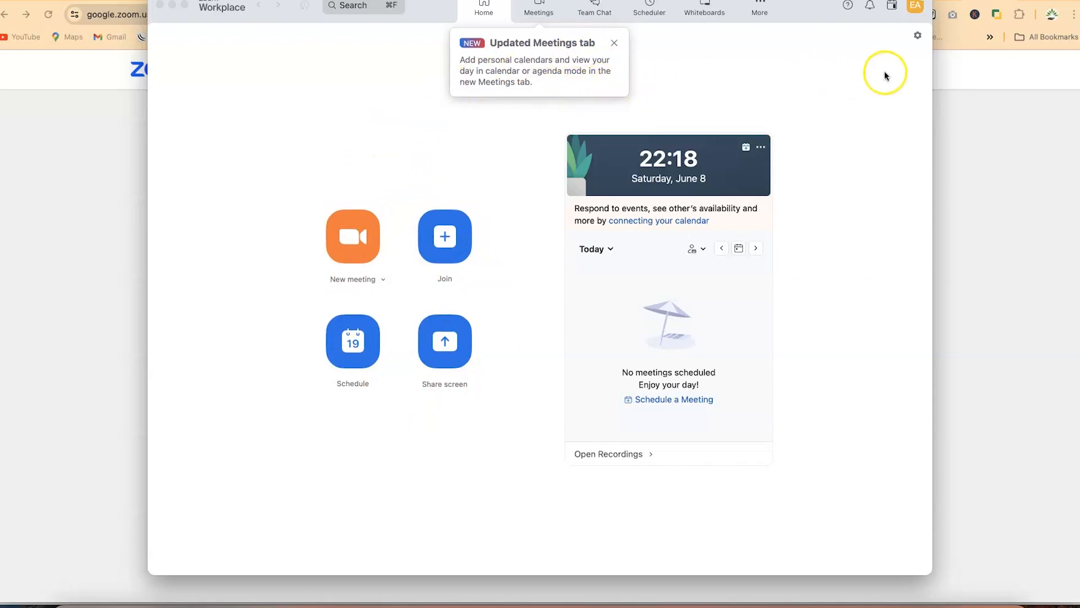
# Glance at the profile menu, then dismiss the Updated Meetings tab notice
pyautogui.click(916, 7)
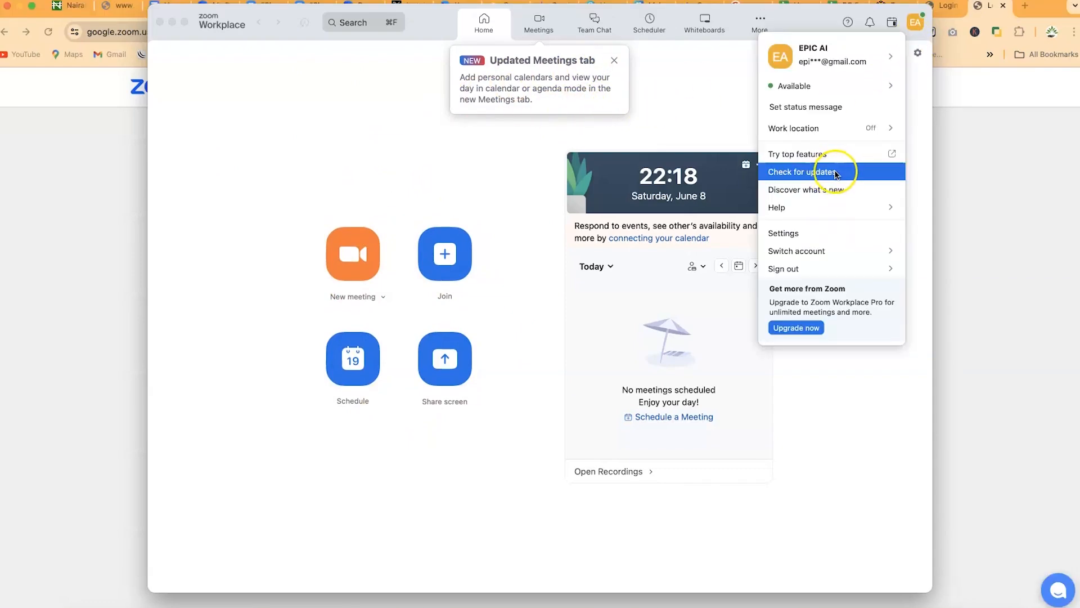
pyautogui.click(698, 110)
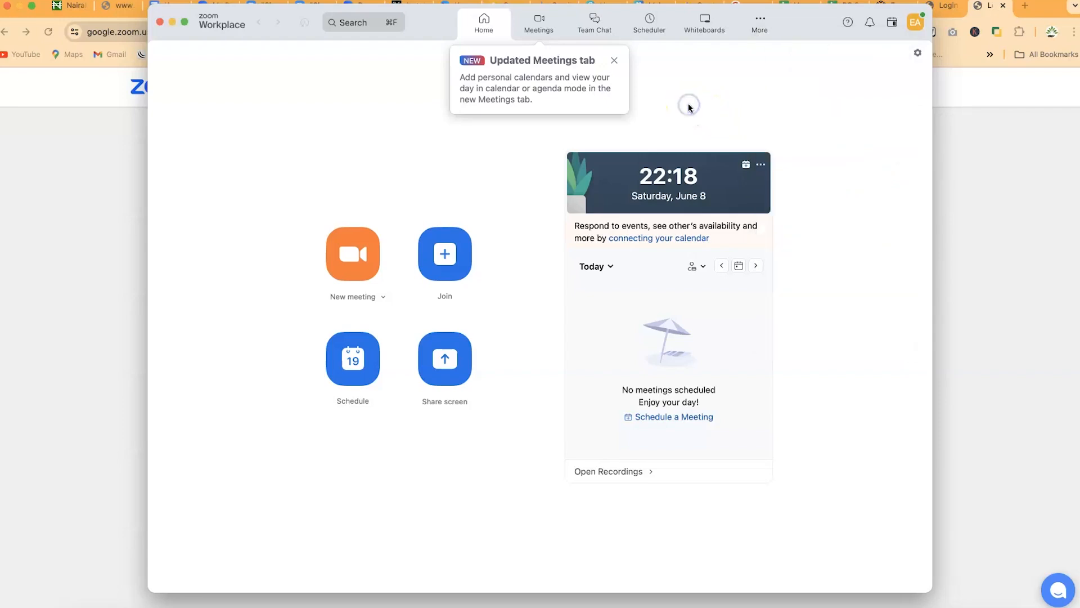
pyautogui.click(613, 61)
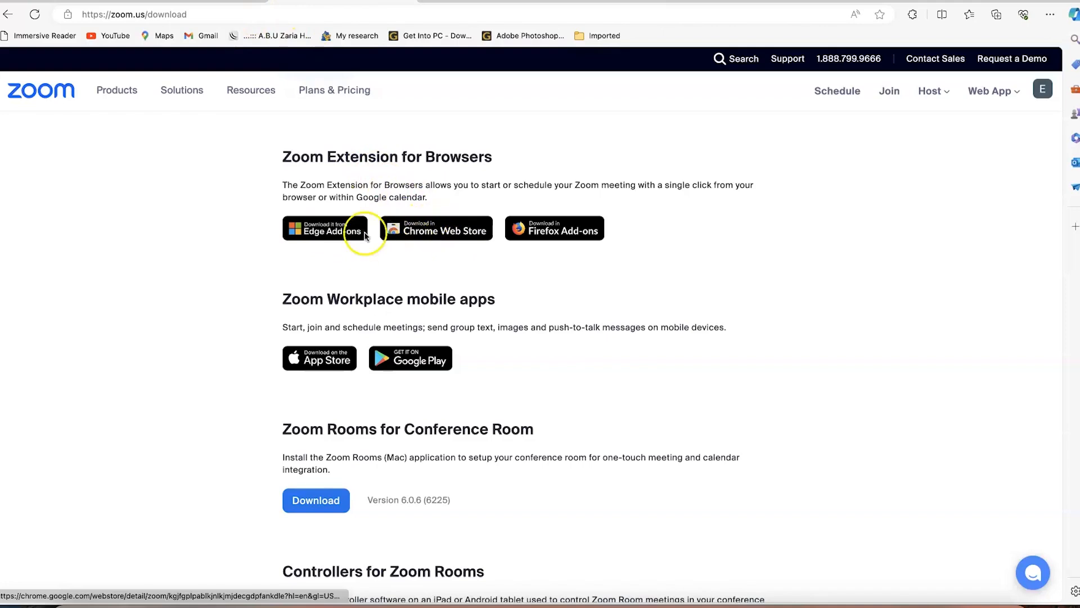
# Install the Zoom Edge Extension from its Edge Add-ons page
pyautogui.scroll(5, 413, 228)
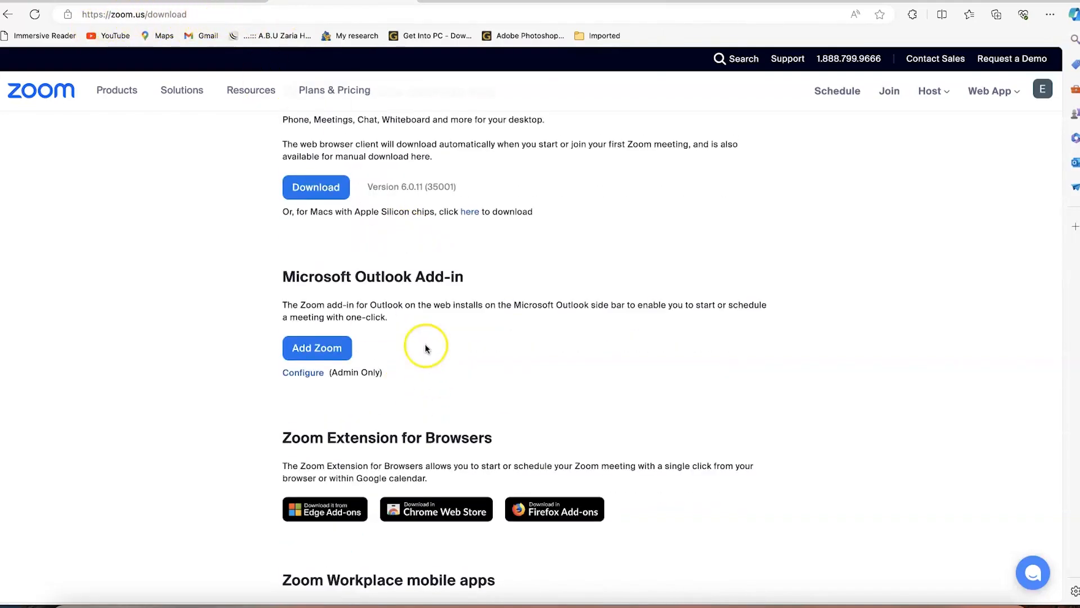
pyautogui.scroll(-3, 420, 337)
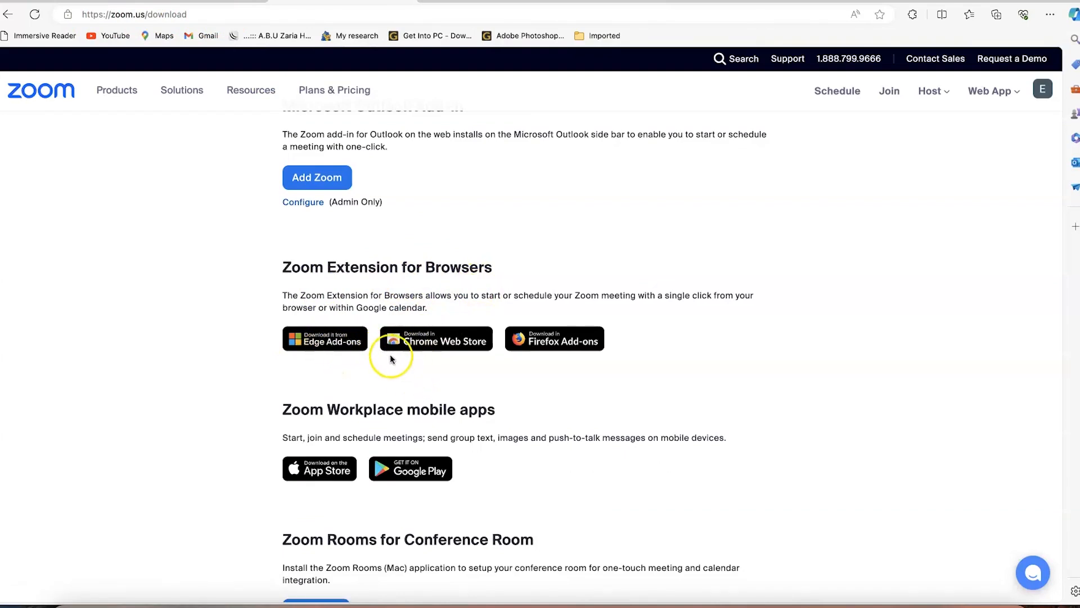
pyautogui.click(324, 343)
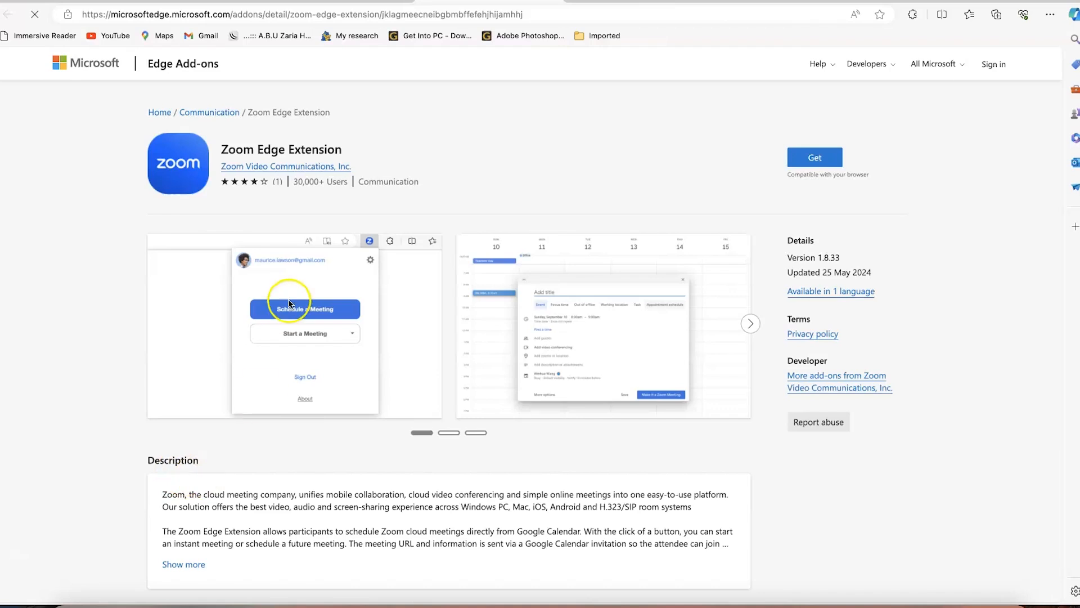
pyautogui.click(817, 158)
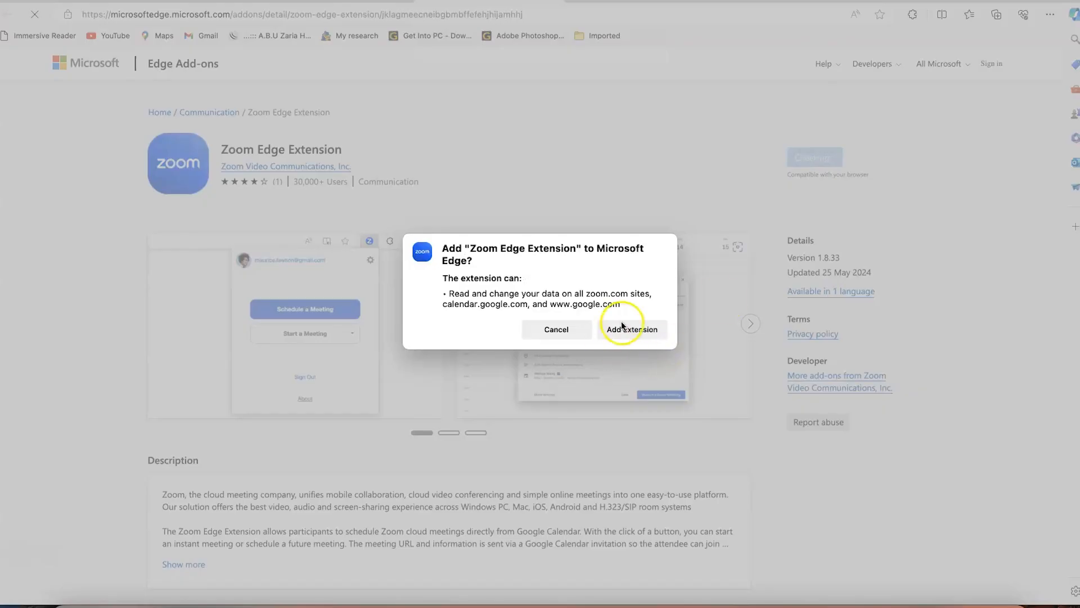
pyautogui.click(623, 332)
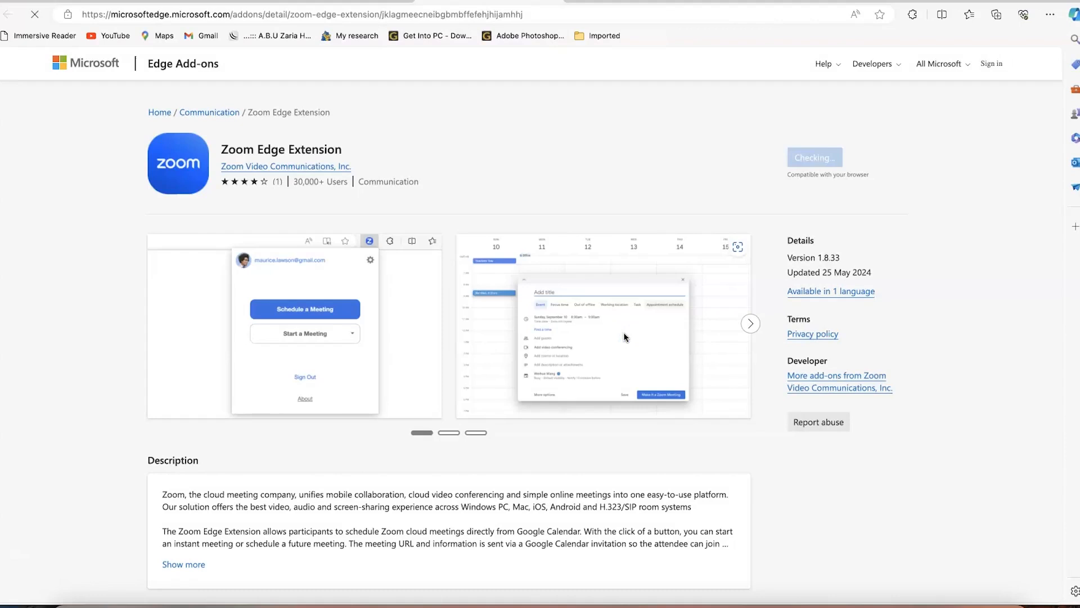
pyautogui.click(802, 56)
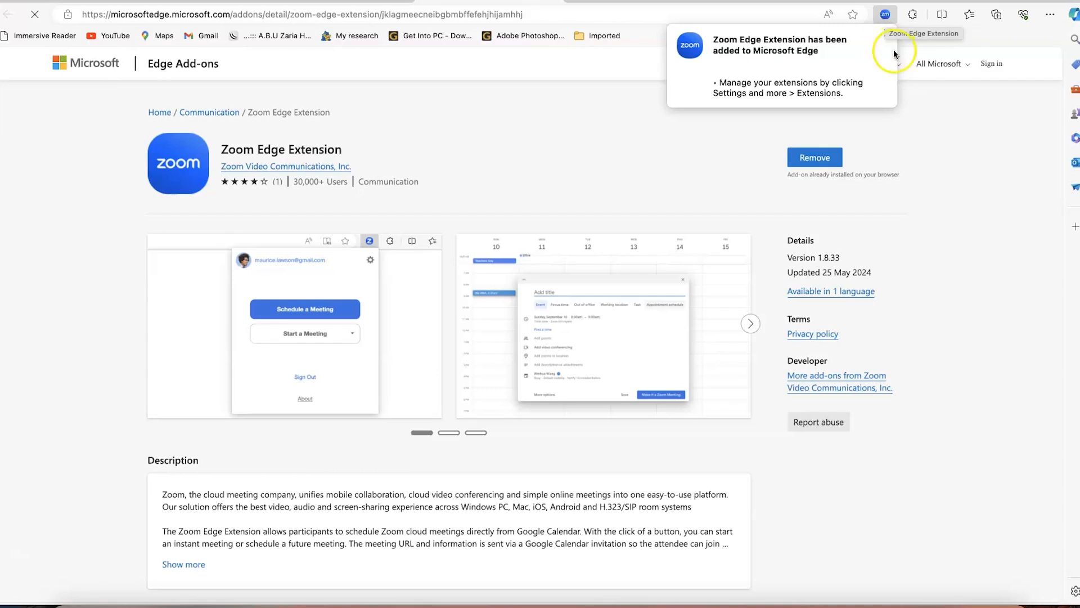
pyautogui.click(885, 17)
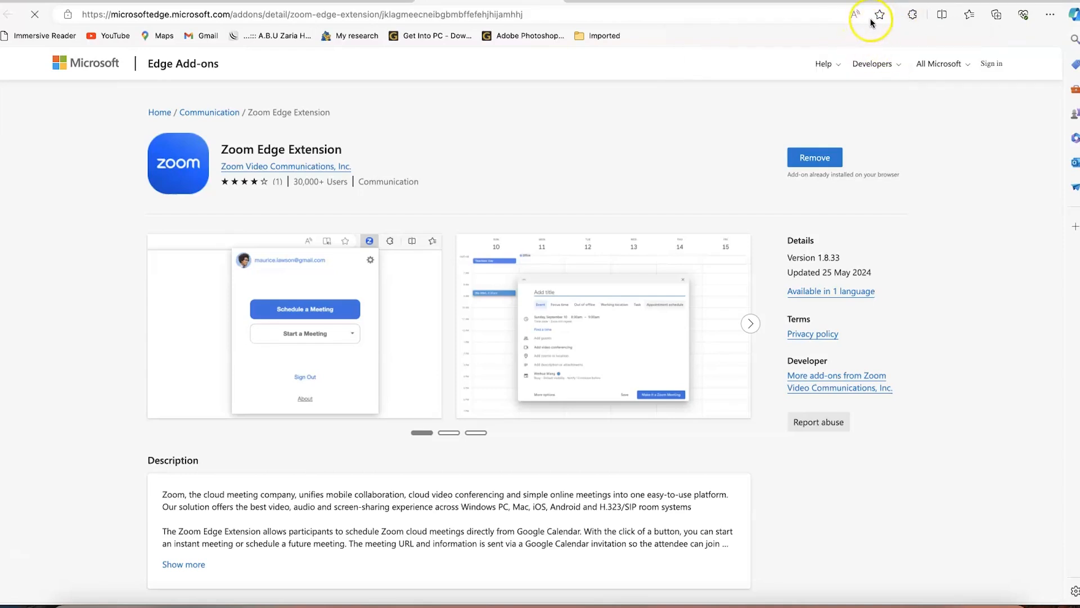
# View the Zoom Edge Extension's sign-in popup from the extensions menu, then close it
pyautogui.click(911, 20)
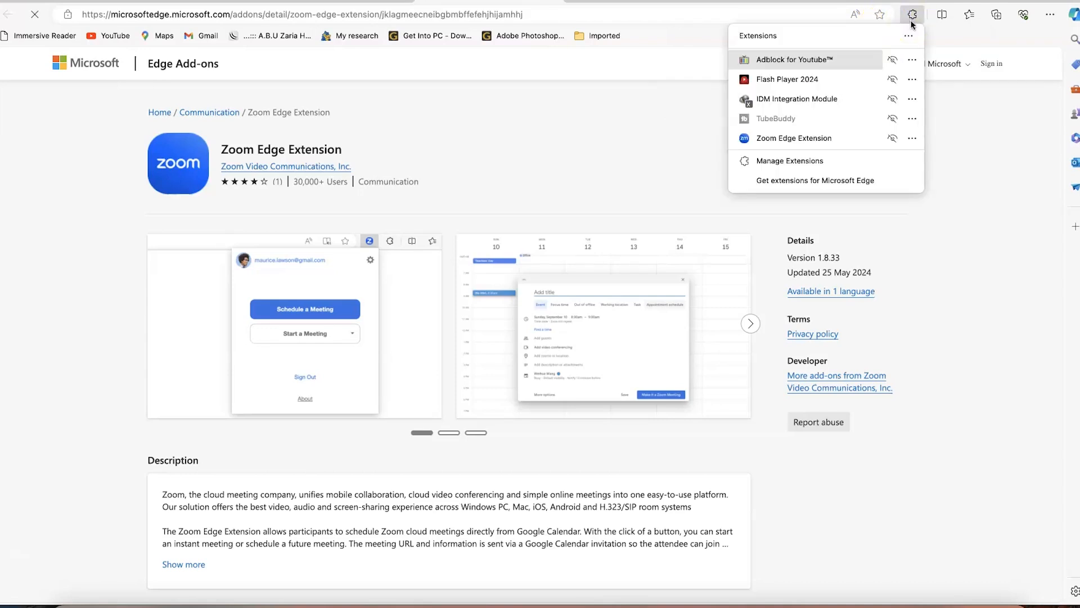
pyautogui.click(808, 138)
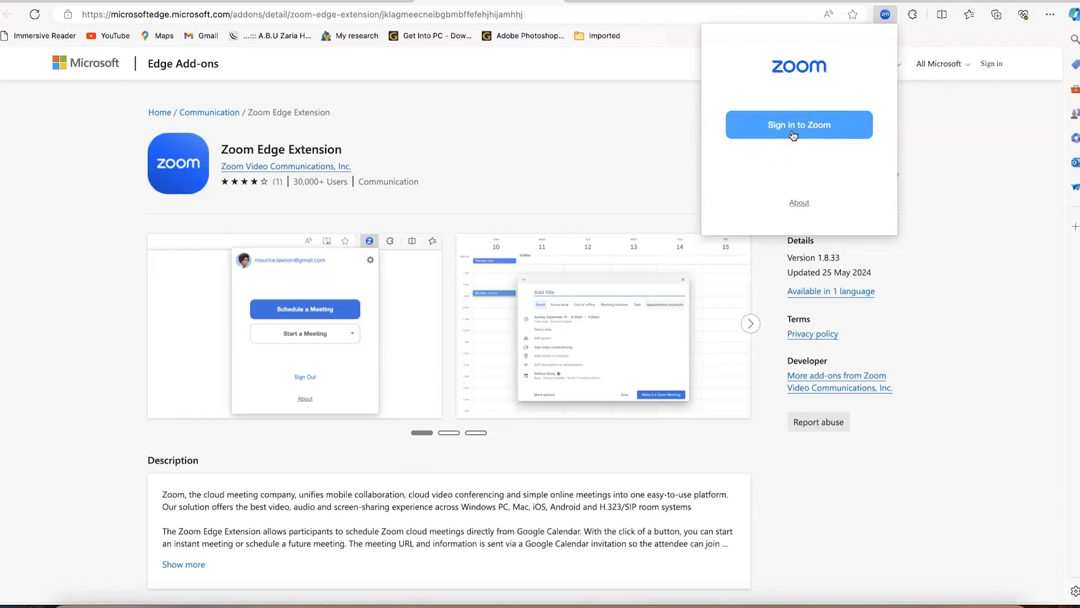
pyautogui.click(608, 142)
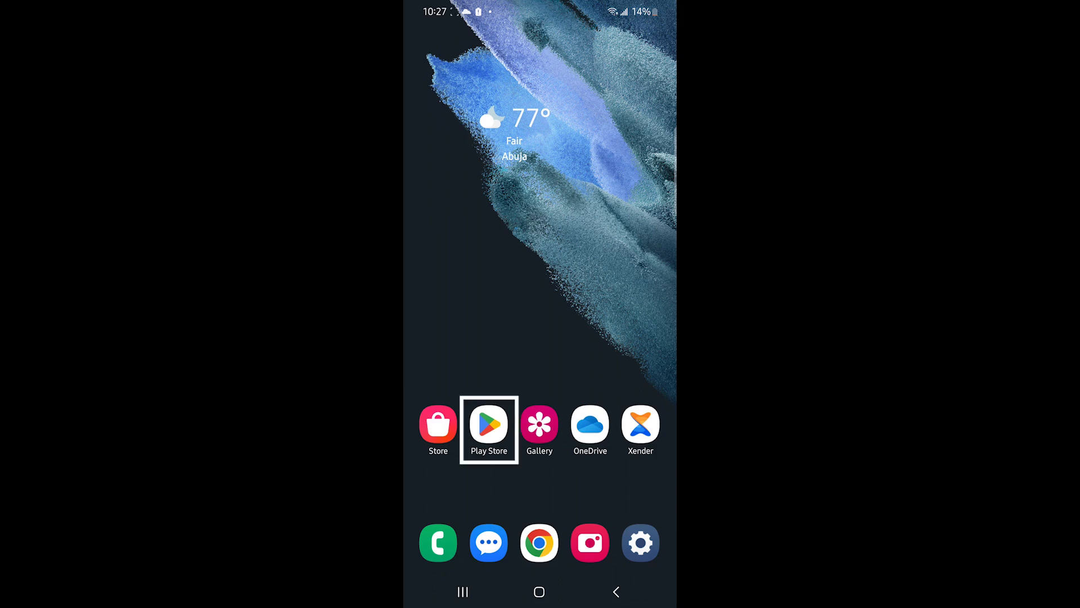
# Search the Play Store for zoom and open the installed Zoom Workplace app
pyautogui.click(489, 424)
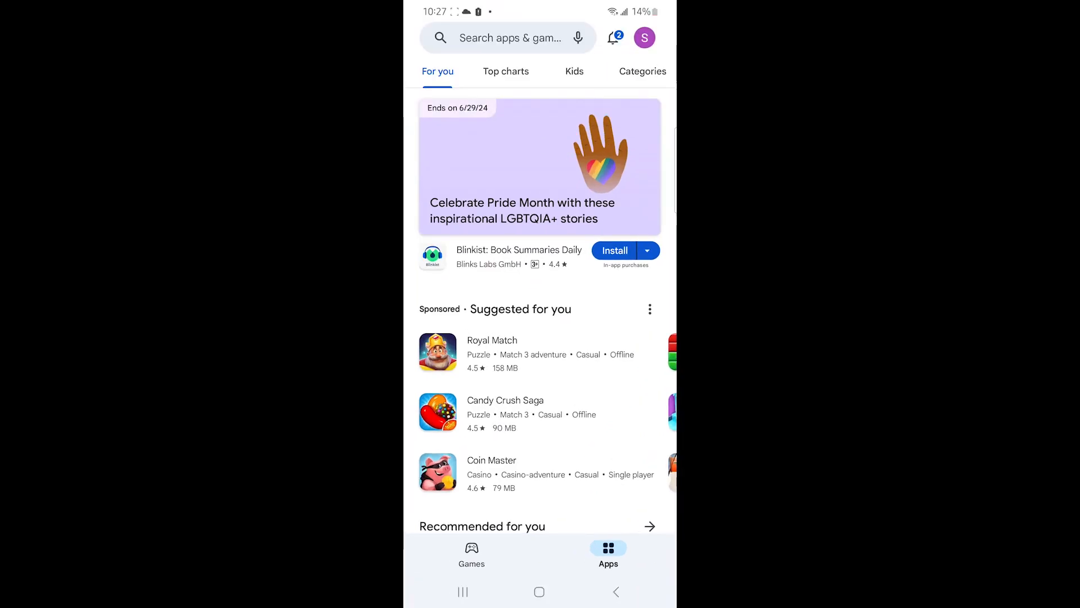
pyautogui.click(508, 37)
pyautogui.write('z')
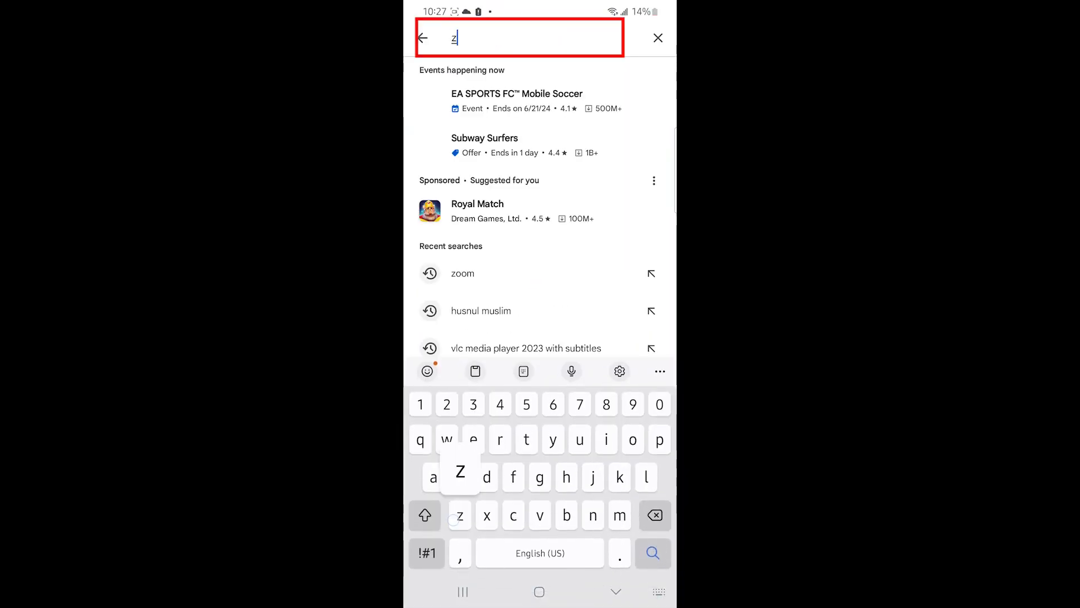
pyautogui.write('oom')
pyautogui.press('Return')
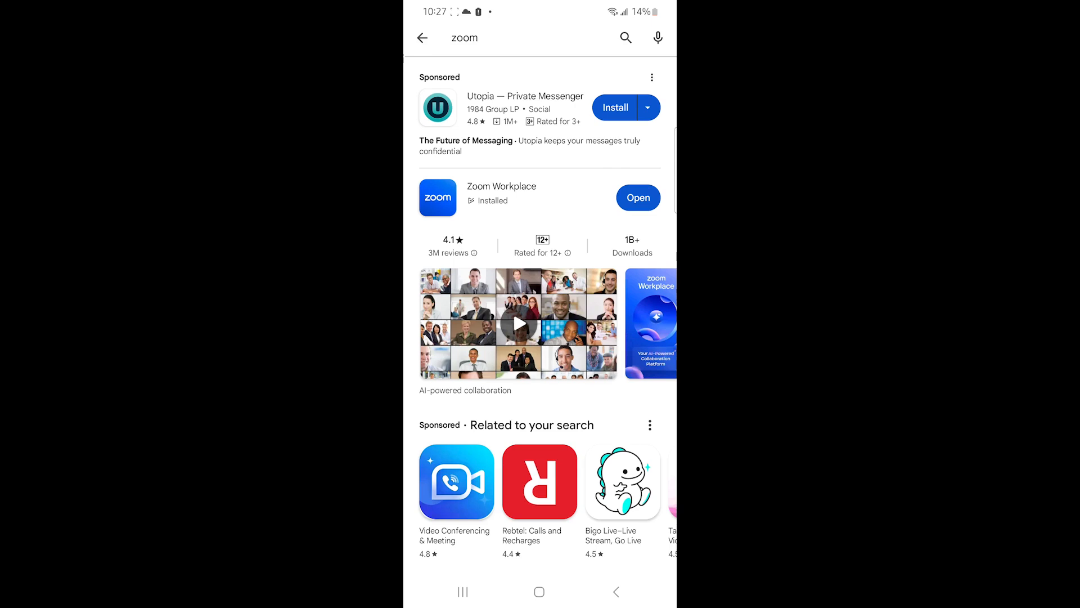
pyautogui.click(640, 199)
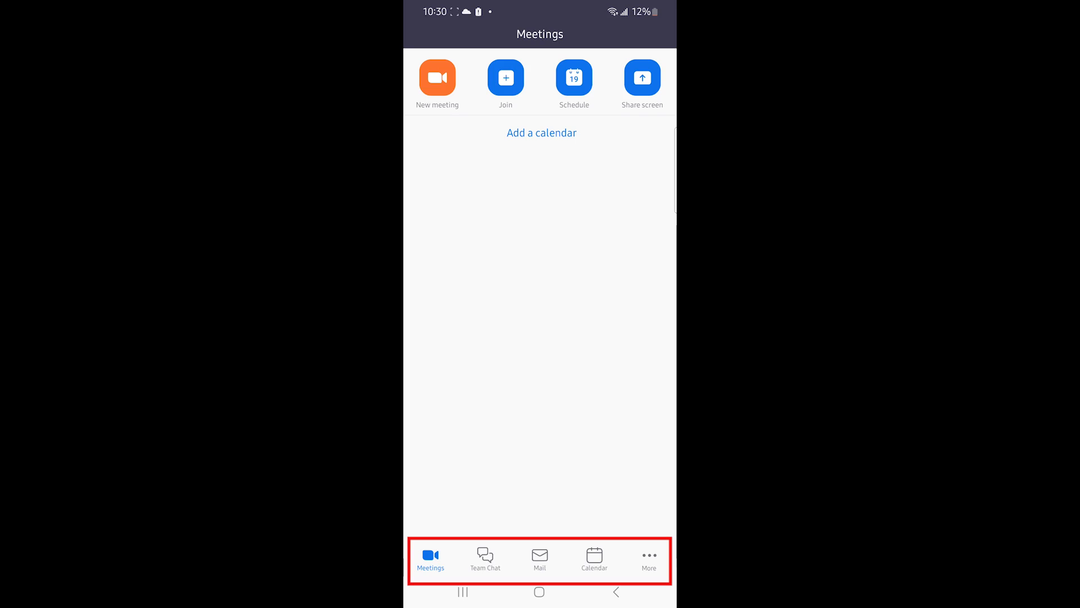
pyautogui.click(649, 560)
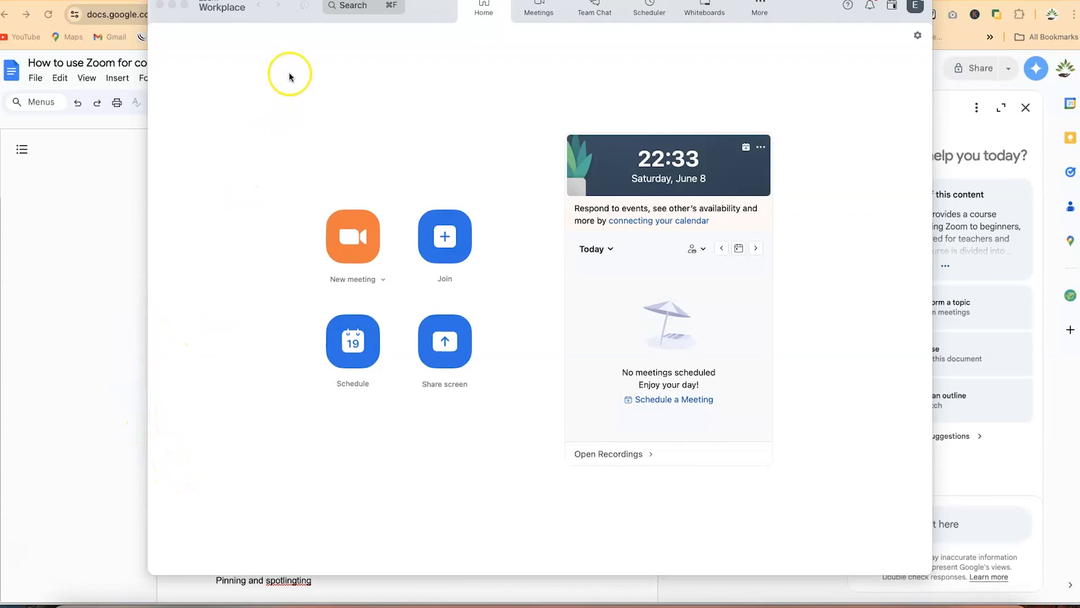
# Drag the Zoom Workplace window a little down and to the right
pyautogui.moveTo(290, 3); pyautogui.dragTo(302, 32)
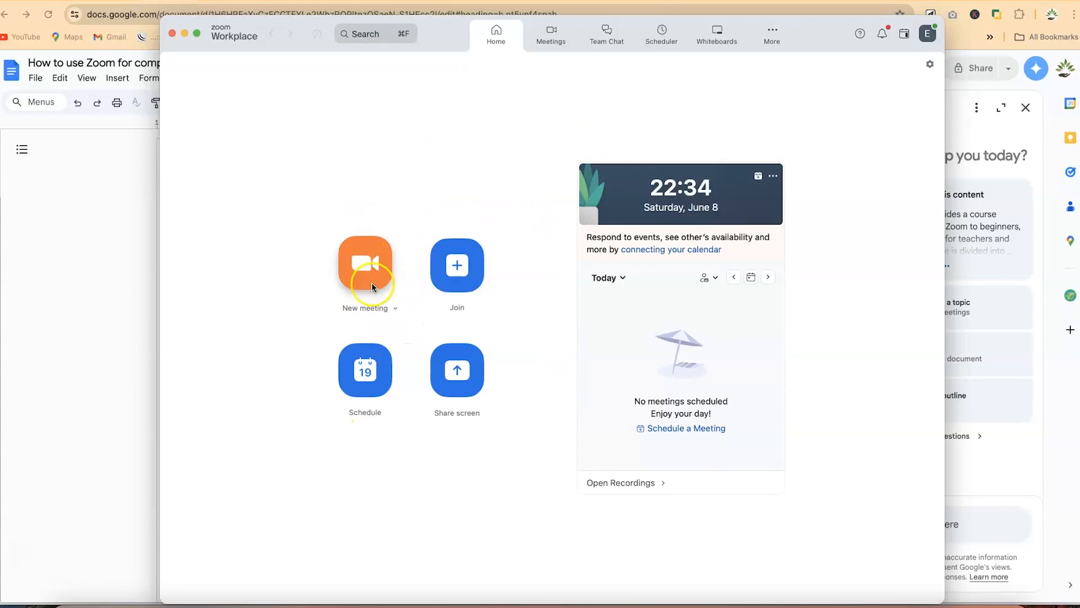
pyautogui.click(457, 263)
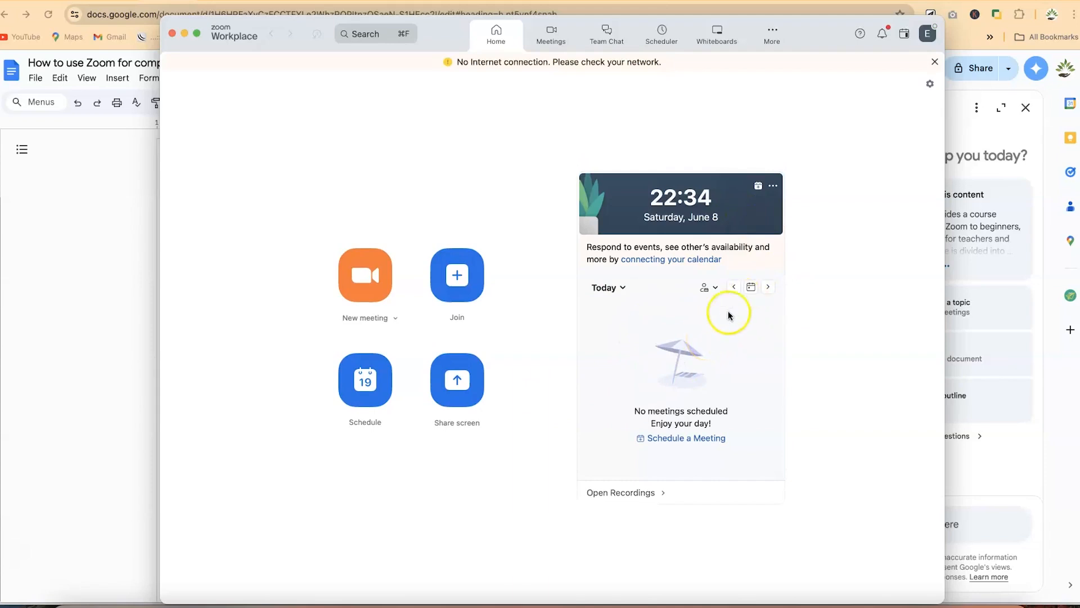
pyautogui.click(741, 324)
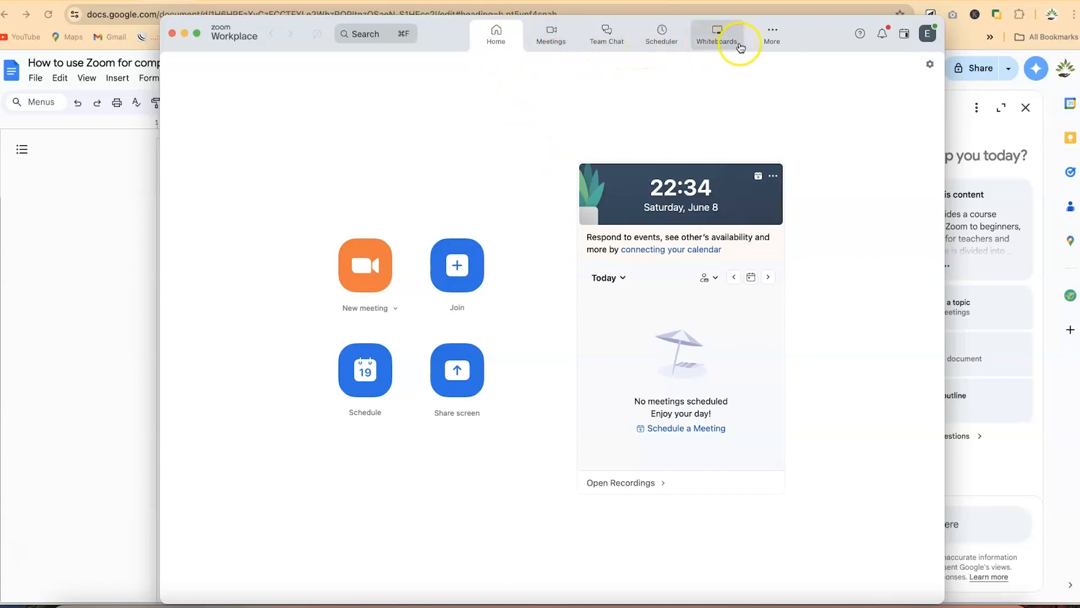
# Reorder Zoom's sections to Home, Team Chat, Scheduler, Meetings, Whiteboards
pyautogui.click(772, 34)
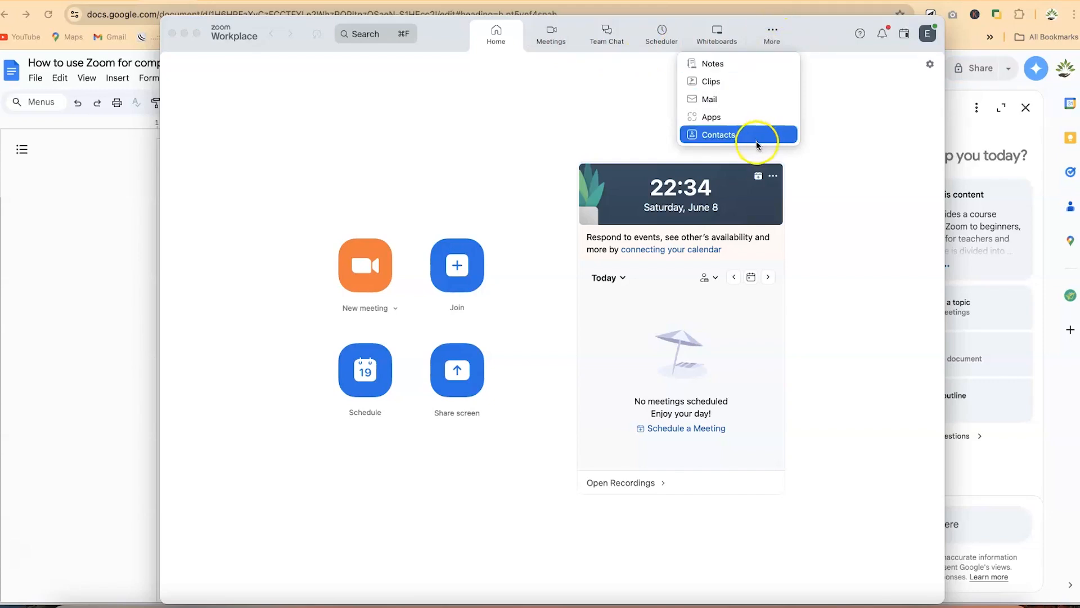
pyautogui.click(822, 125)
pyautogui.moveTo(607, 38); pyautogui.dragTo(551, 39)
pyautogui.moveTo(659, 34); pyautogui.dragTo(611, 43)
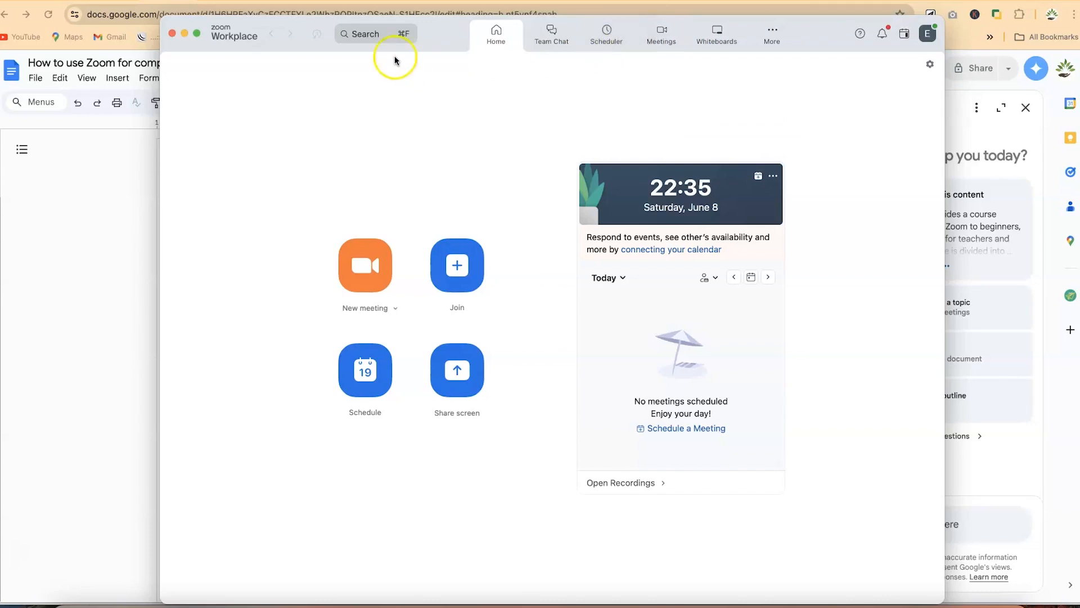
pyautogui.click(377, 35)
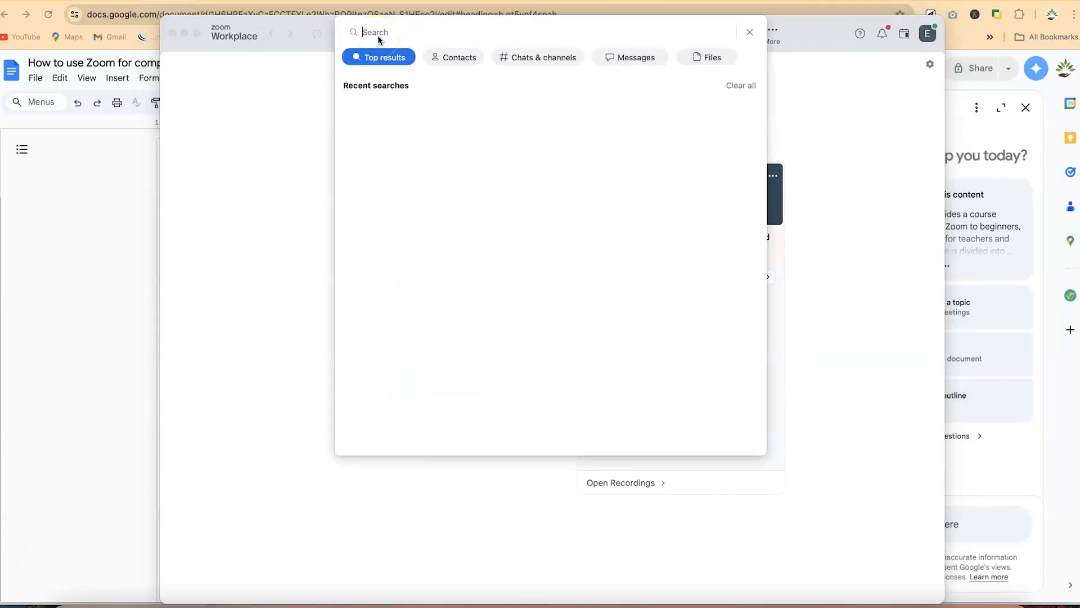
pyautogui.click(882, 49)
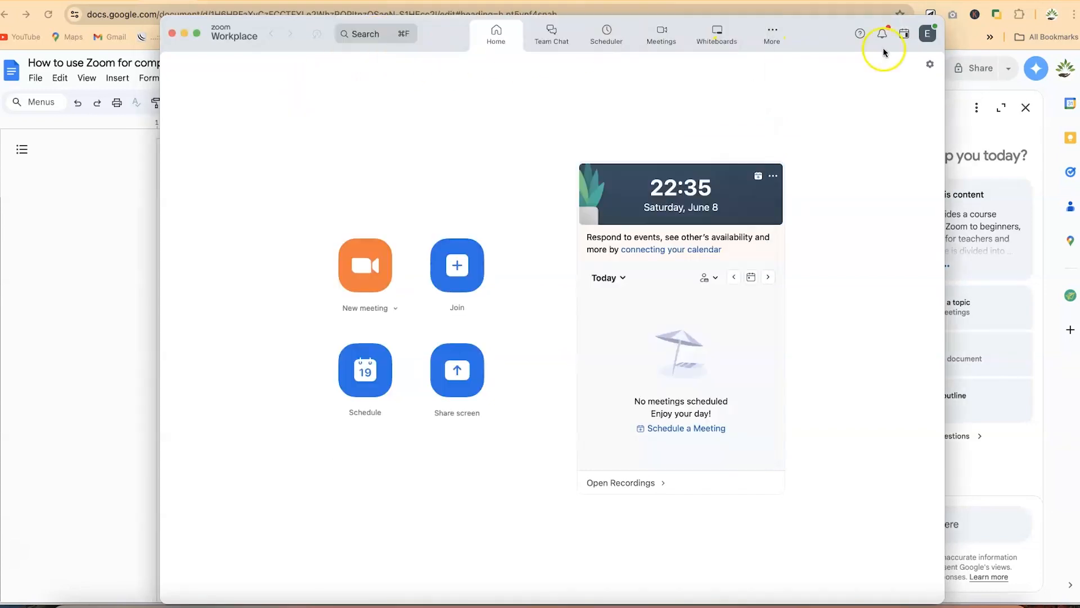
pyautogui.click(932, 39)
pyautogui.moveTo(906, 65)
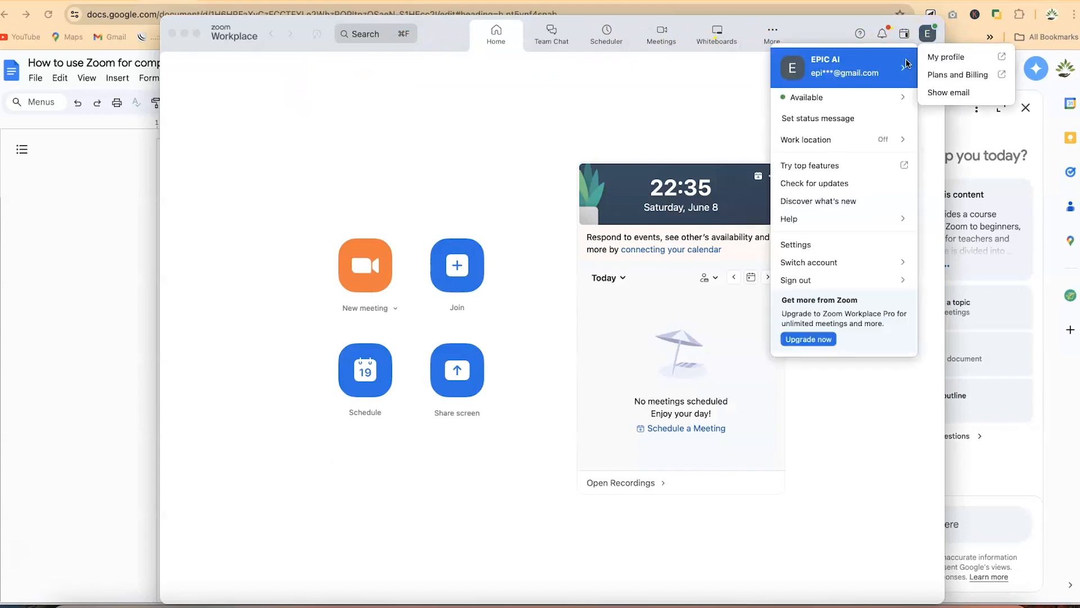
pyautogui.click(944, 79)
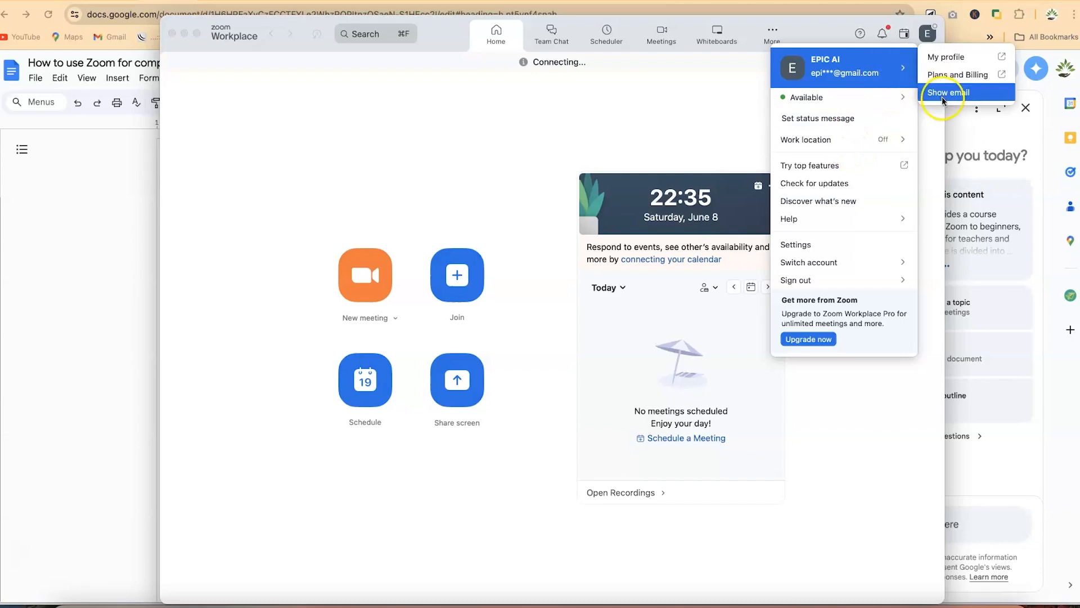
pyautogui.moveTo(866, 101)
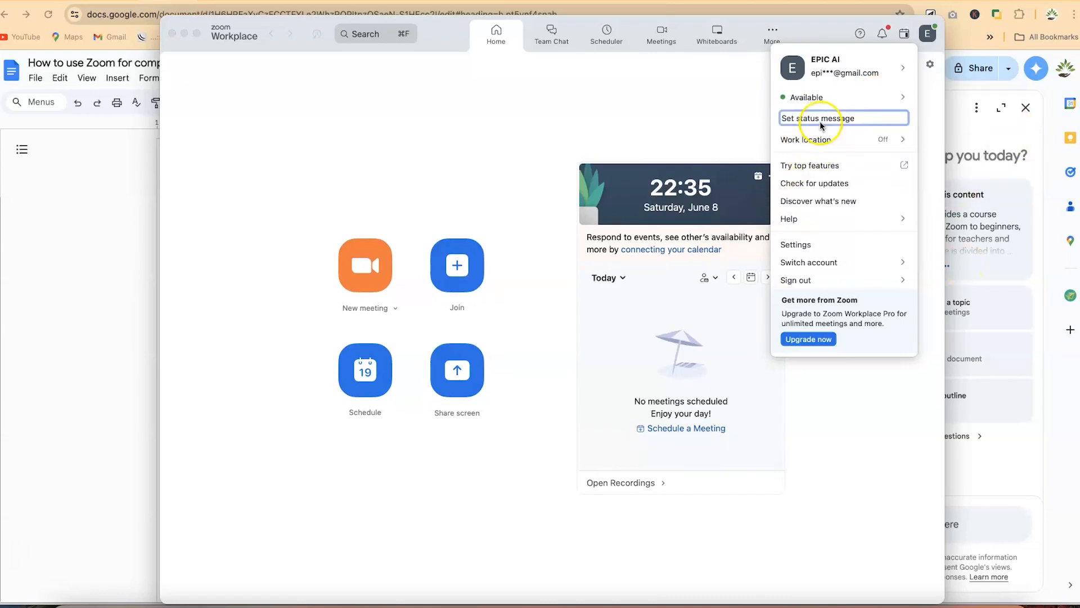
pyautogui.moveTo(817, 141)
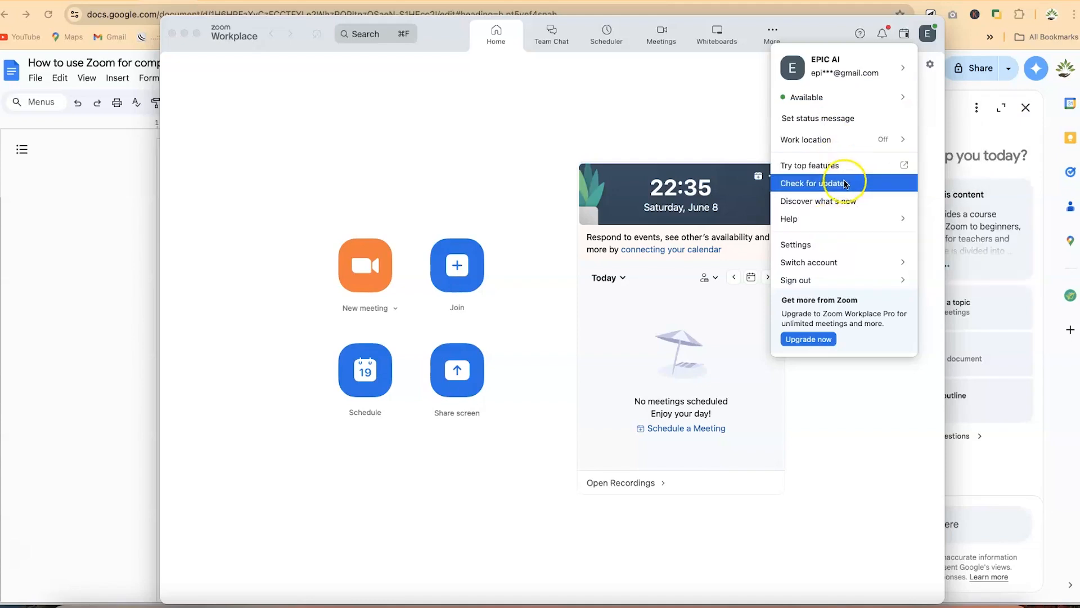
pyautogui.moveTo(827, 276)
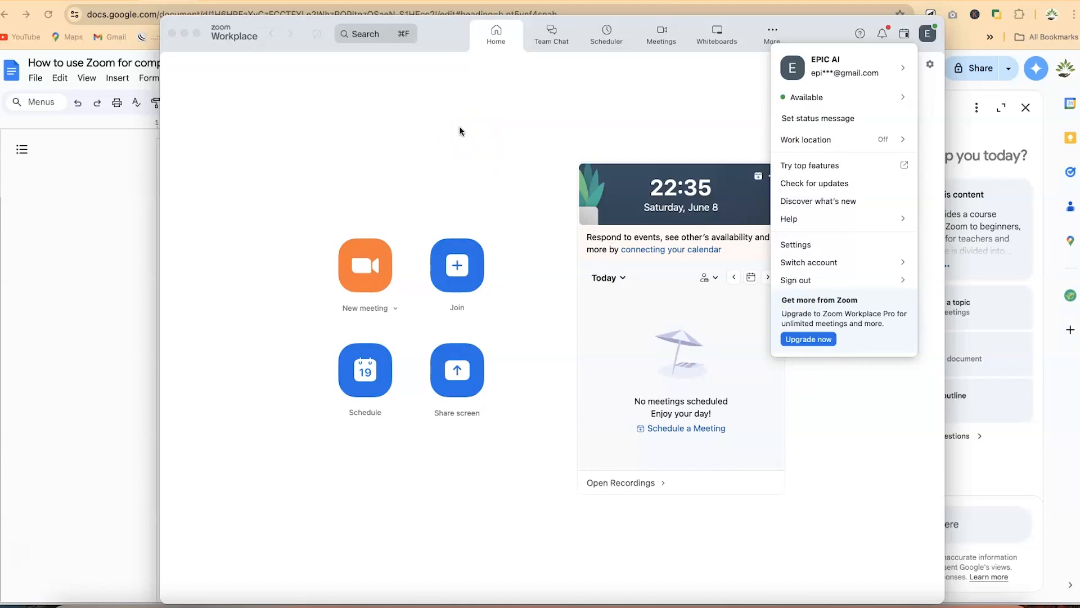
pyautogui.click(436, 115)
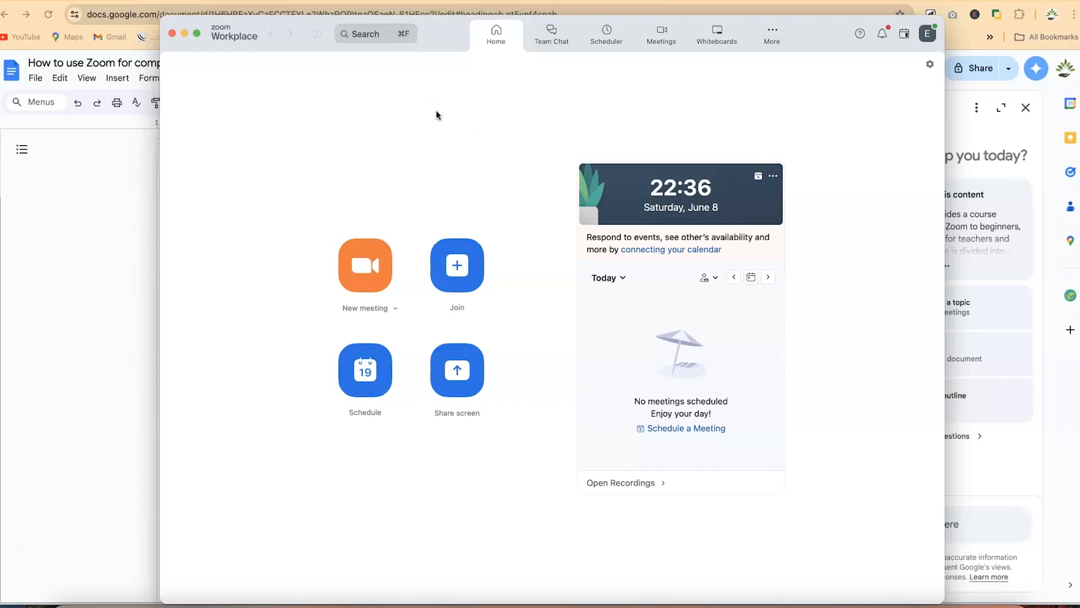
pyautogui.click(362, 270)
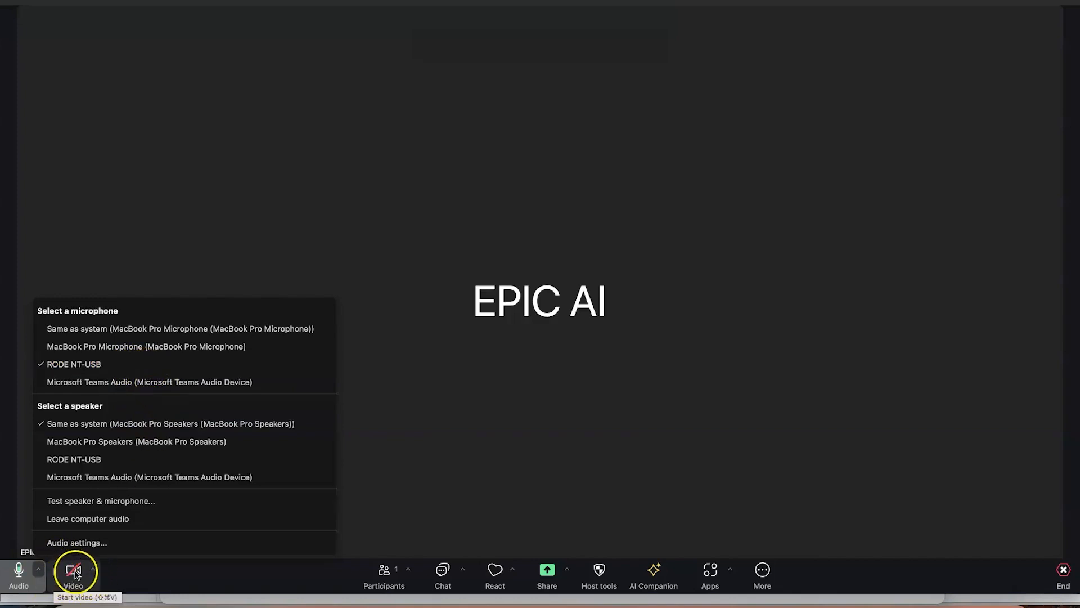
# Close the audio device menu and review the cameras, keeping video off with FaceTime HD Camera
pyautogui.click(94, 571)
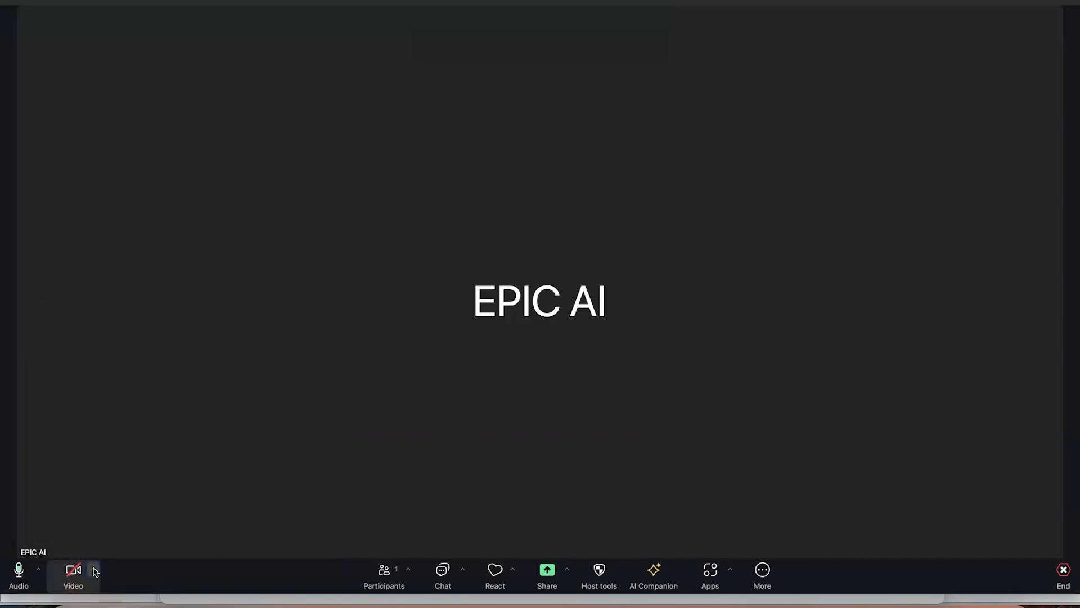
pyautogui.click(93, 571)
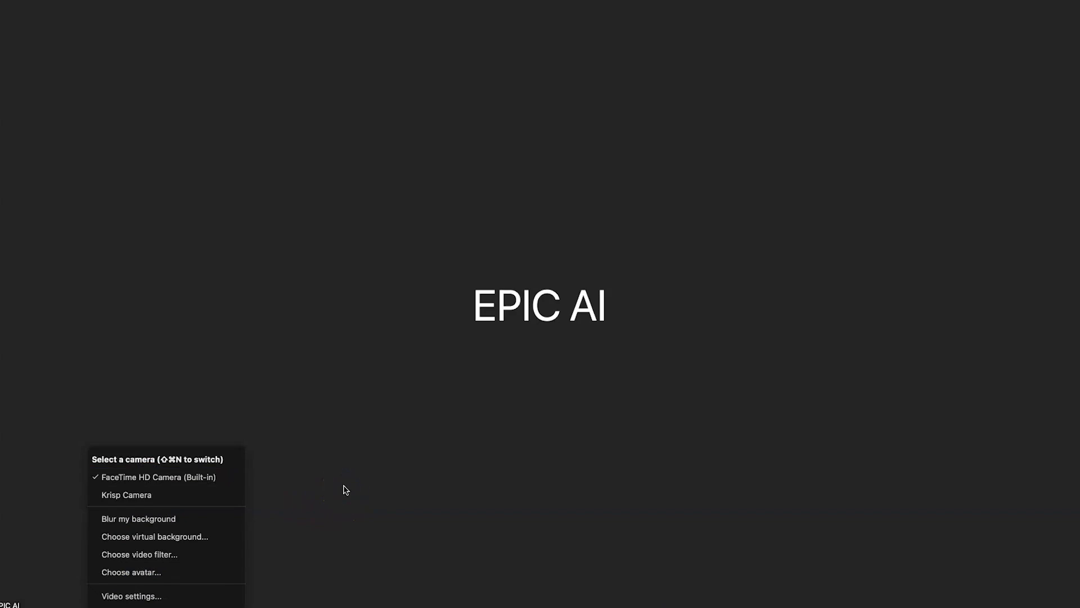
pyautogui.click(405, 589)
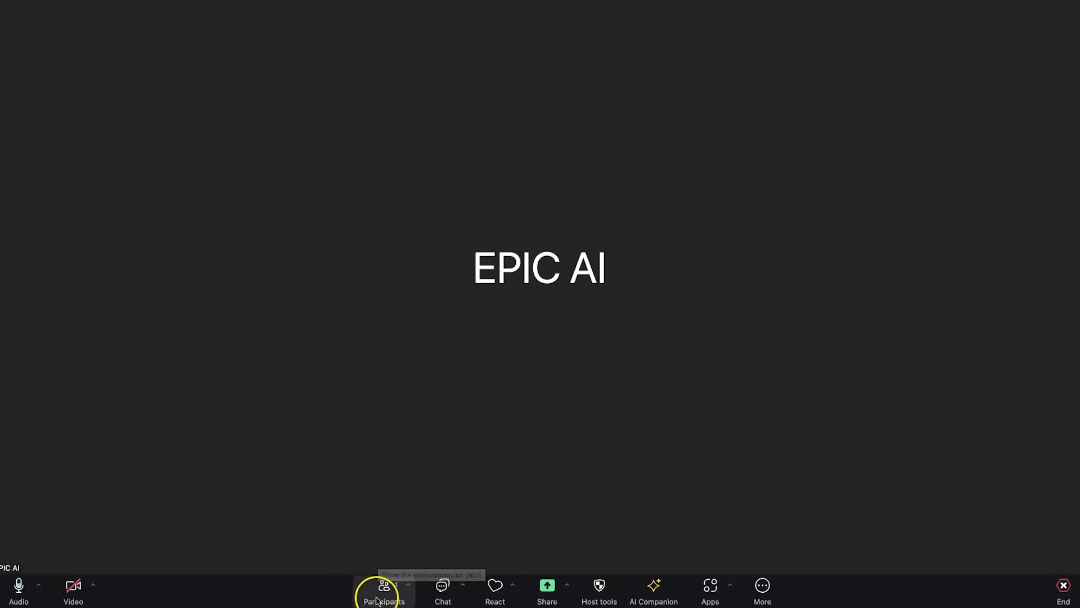
# Open and close the meeting chat, then show the React settings menu
pyautogui.click(450, 597)
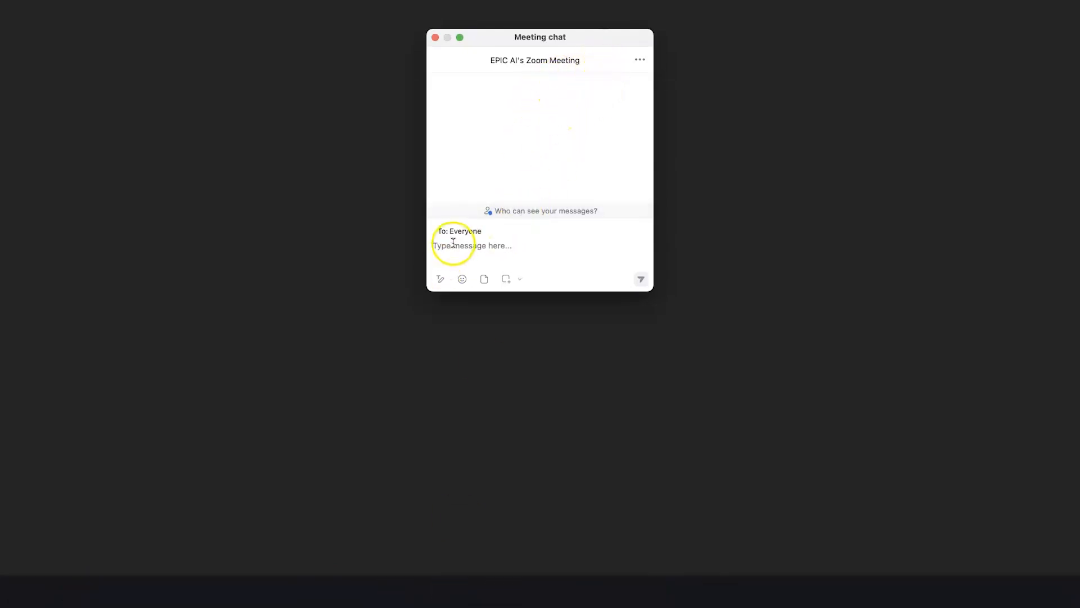
pyautogui.click(482, 249)
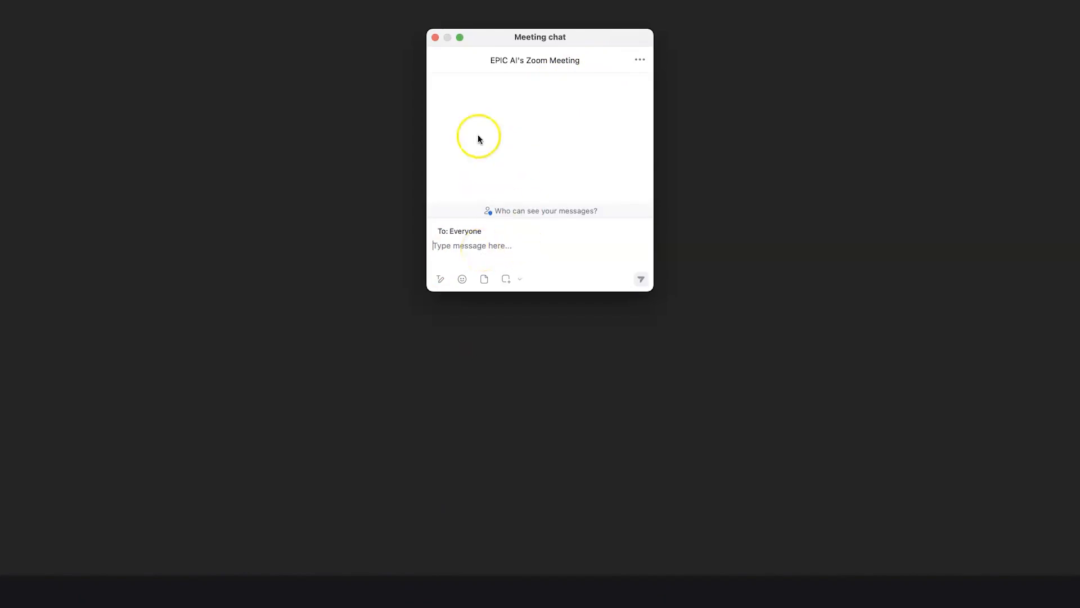
pyautogui.click(436, 39)
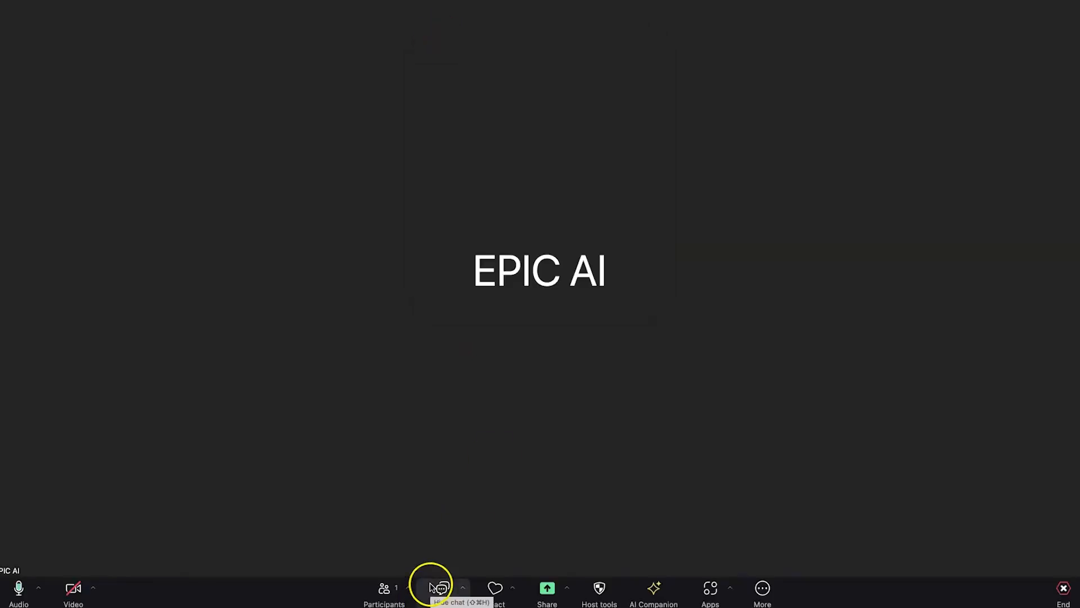
pyautogui.click(515, 589)
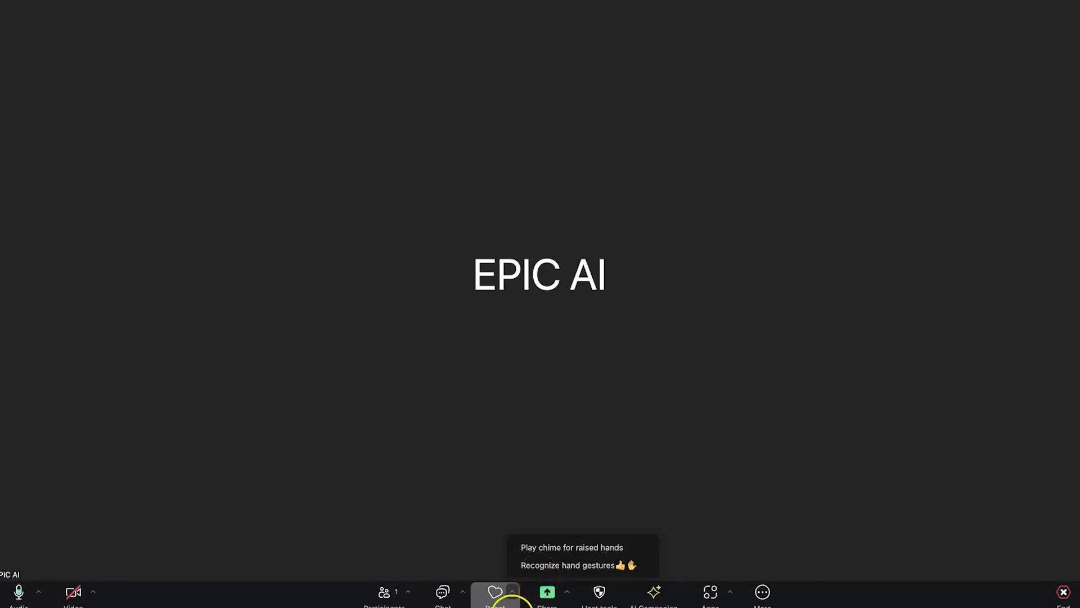
# In the Share Screen picker, tick Share sound and select Chrome, then close without sharing
pyautogui.click(548, 591)
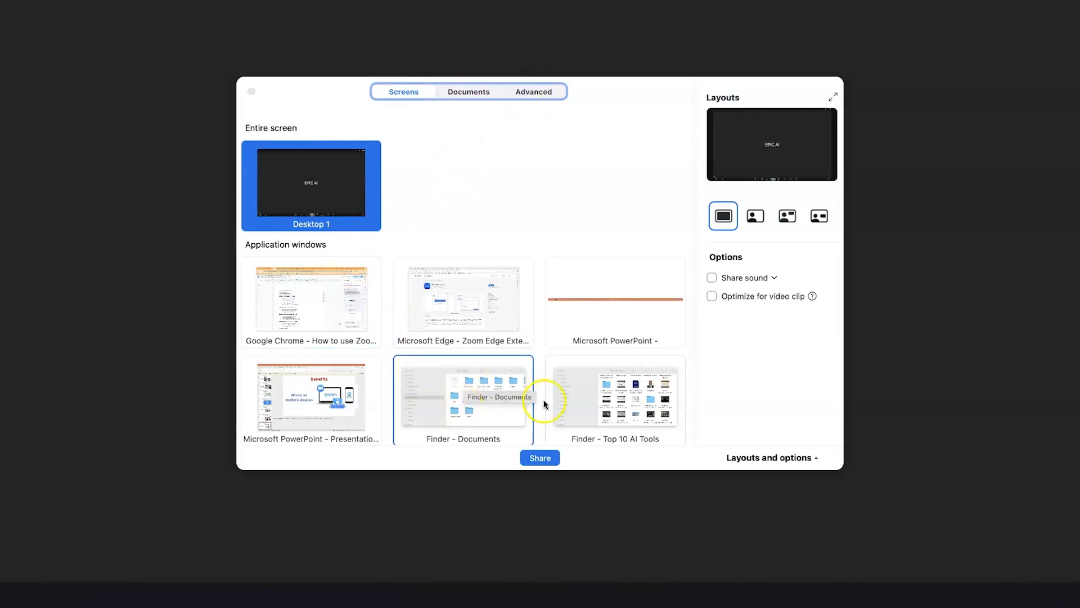
pyautogui.scroll(-1, 578, 384)
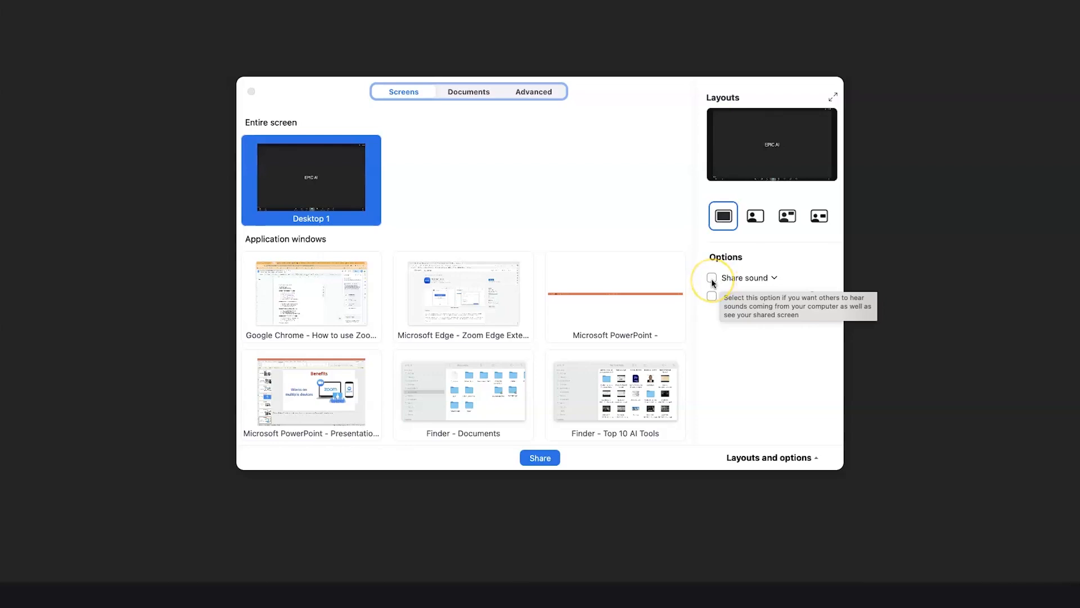
pyautogui.click(711, 279)
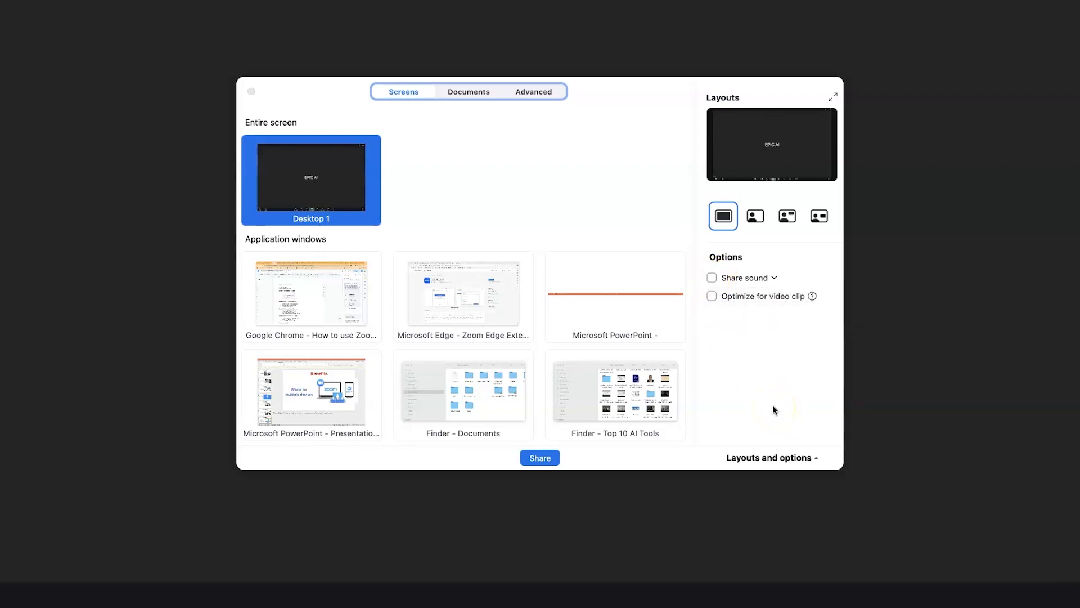
pyautogui.scroll(-10, 424, 321)
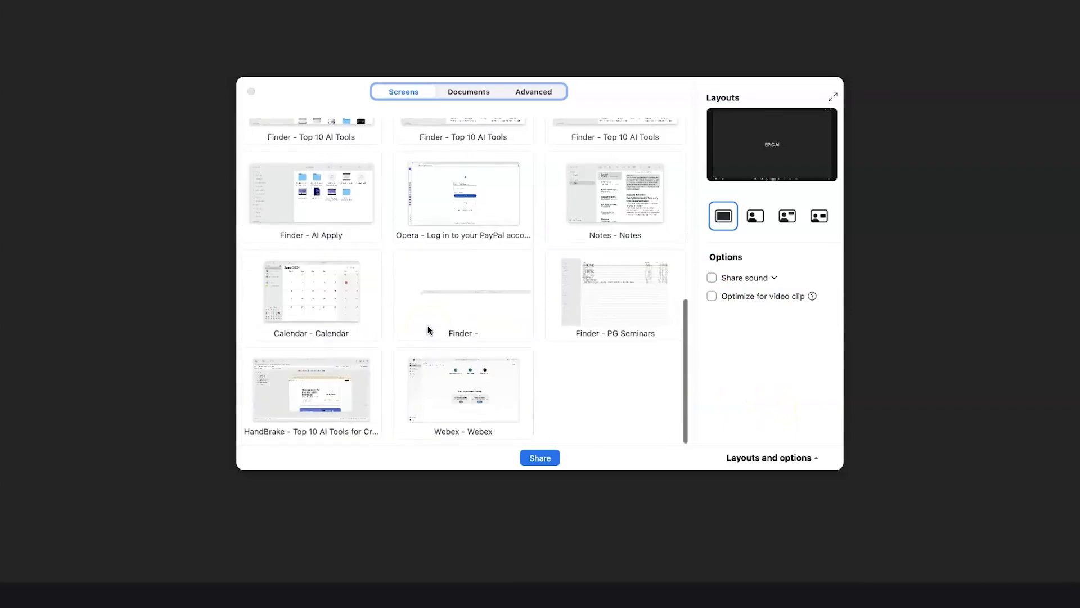
pyautogui.scroll(10, 427, 331)
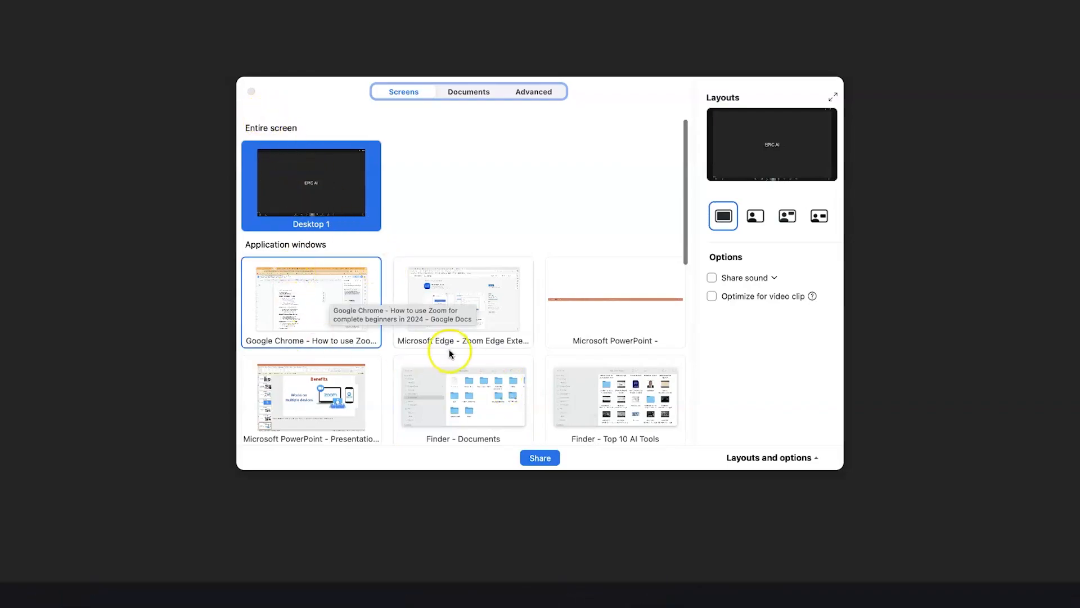
pyautogui.click(309, 323)
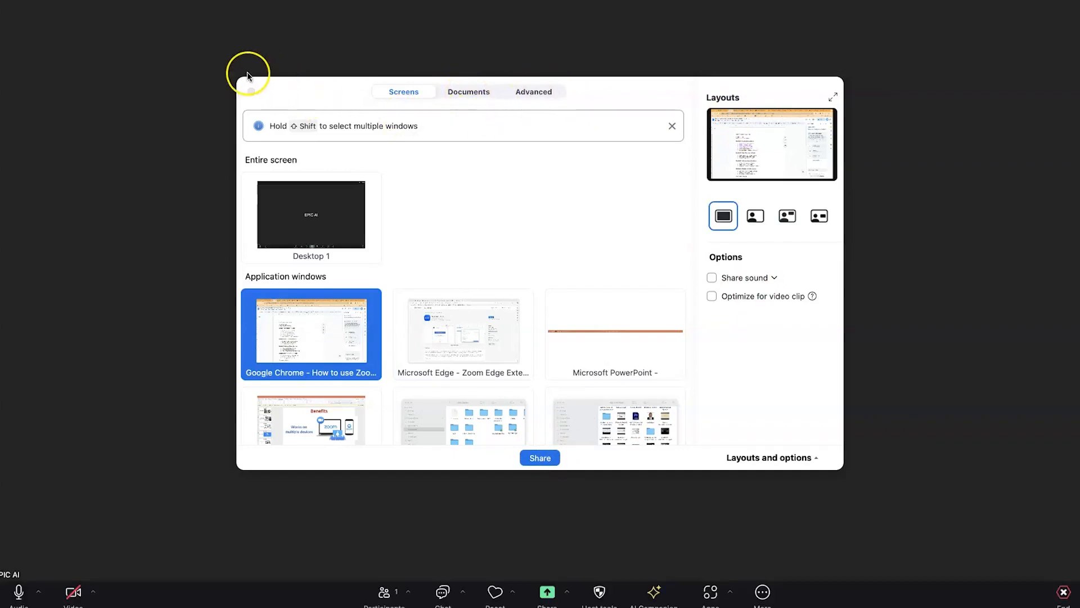
pyautogui.click(252, 92)
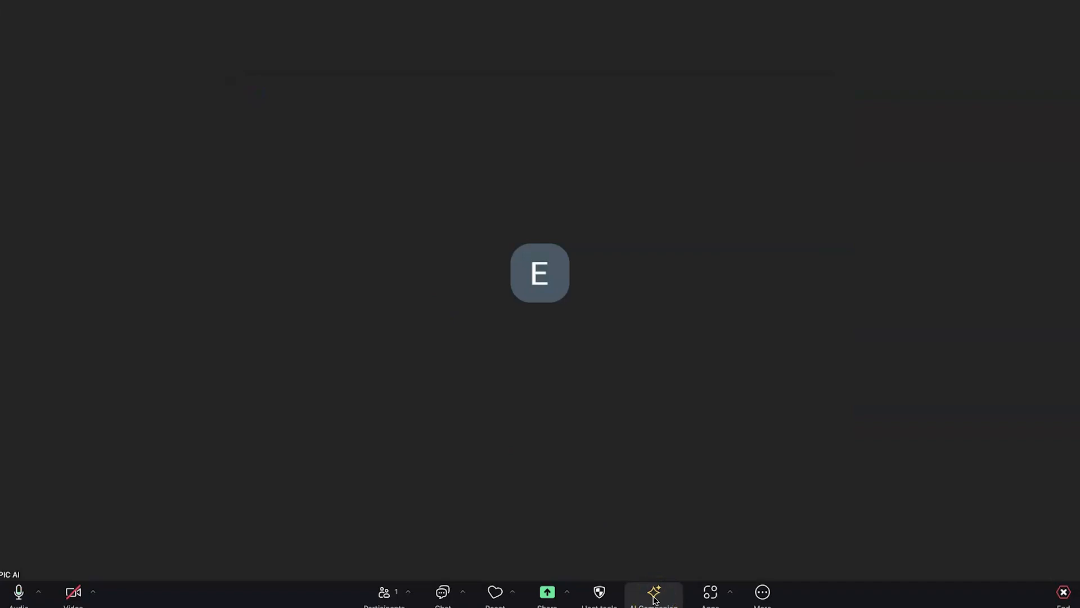
pyautogui.click(719, 597)
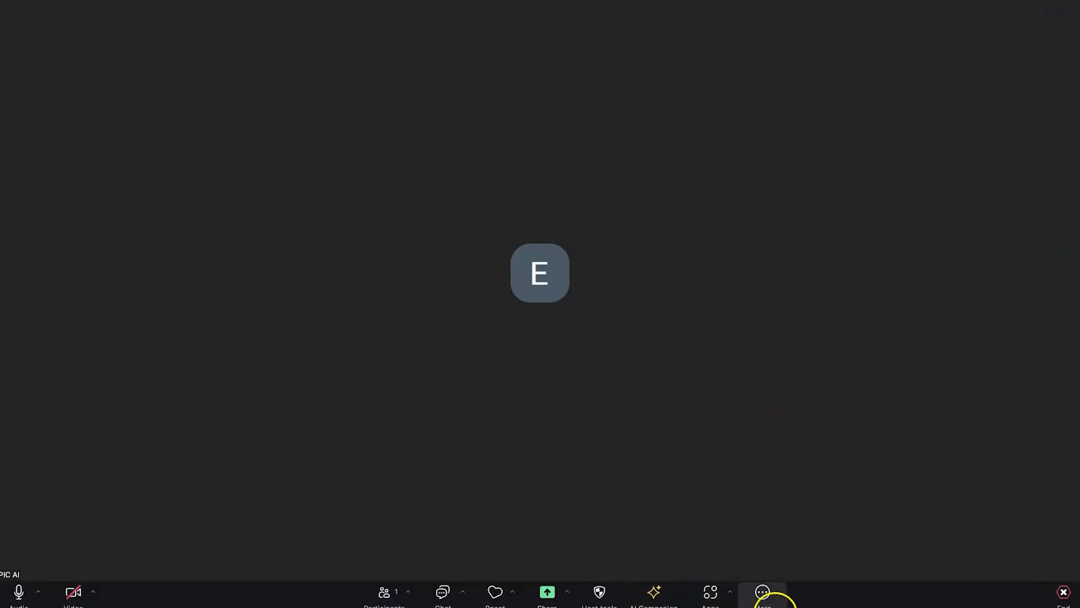
pyautogui.click(764, 593)
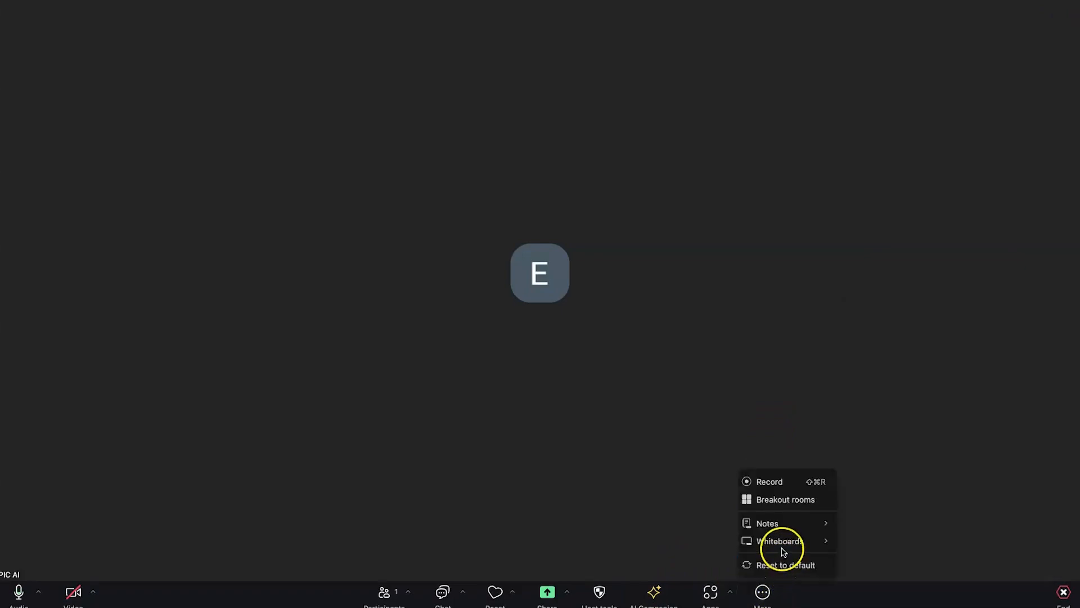
pyautogui.click(784, 552)
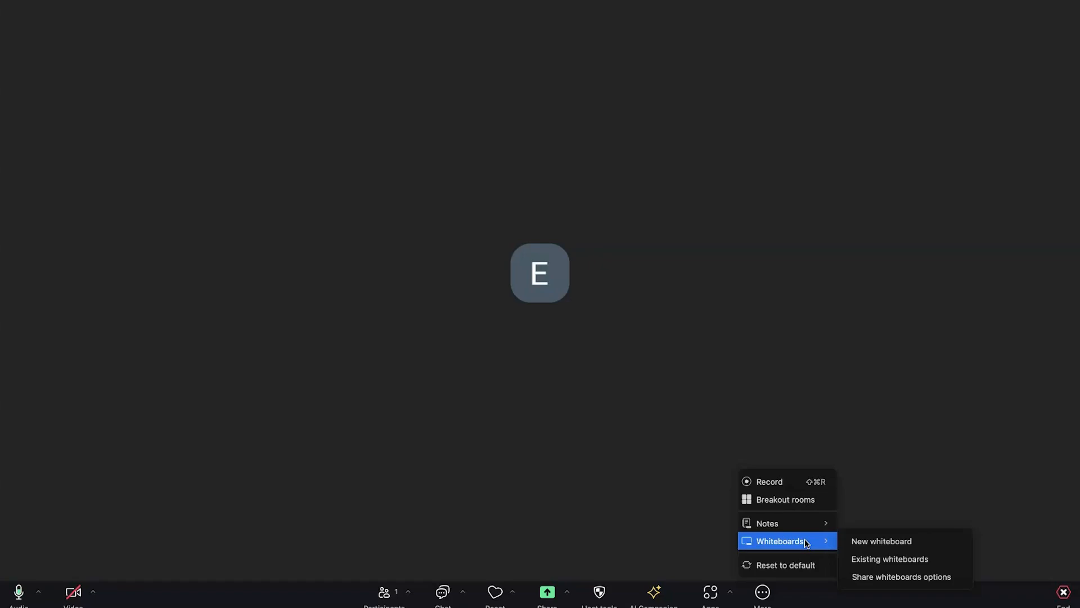
pyautogui.click(792, 526)
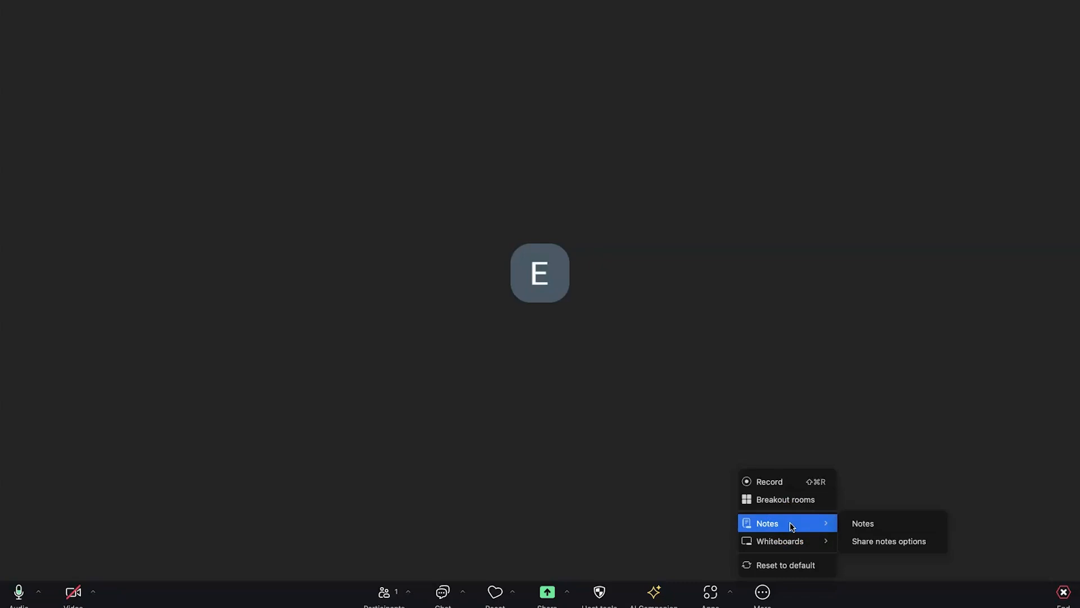
pyautogui.click(793, 499)
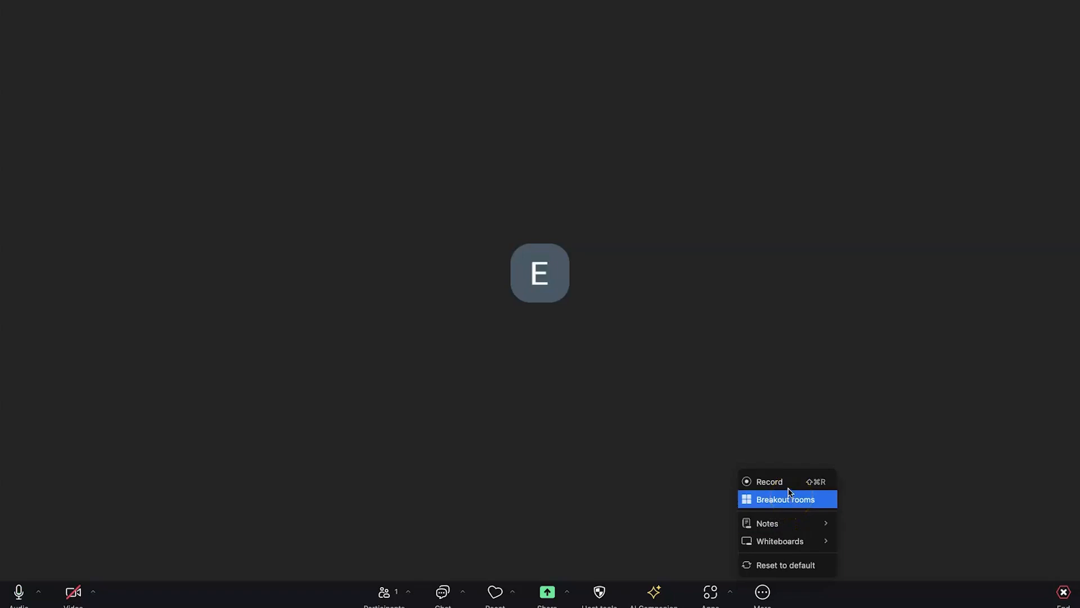
pyautogui.click(791, 482)
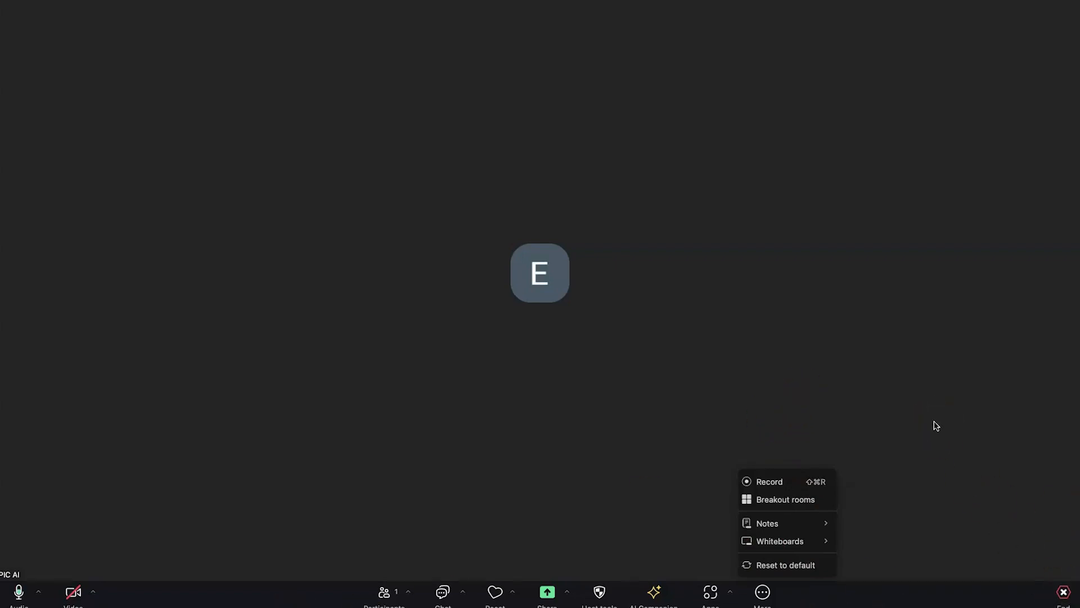
pyautogui.click(1060, 0)
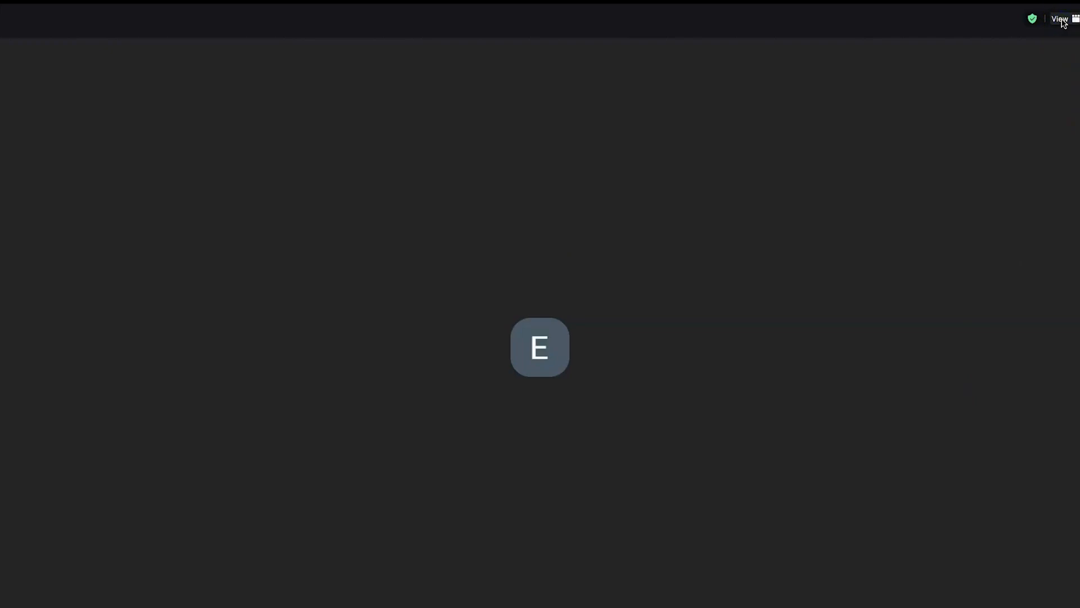
# Open the meeting's View options menu and dismiss it
pyautogui.click(1060, 19)
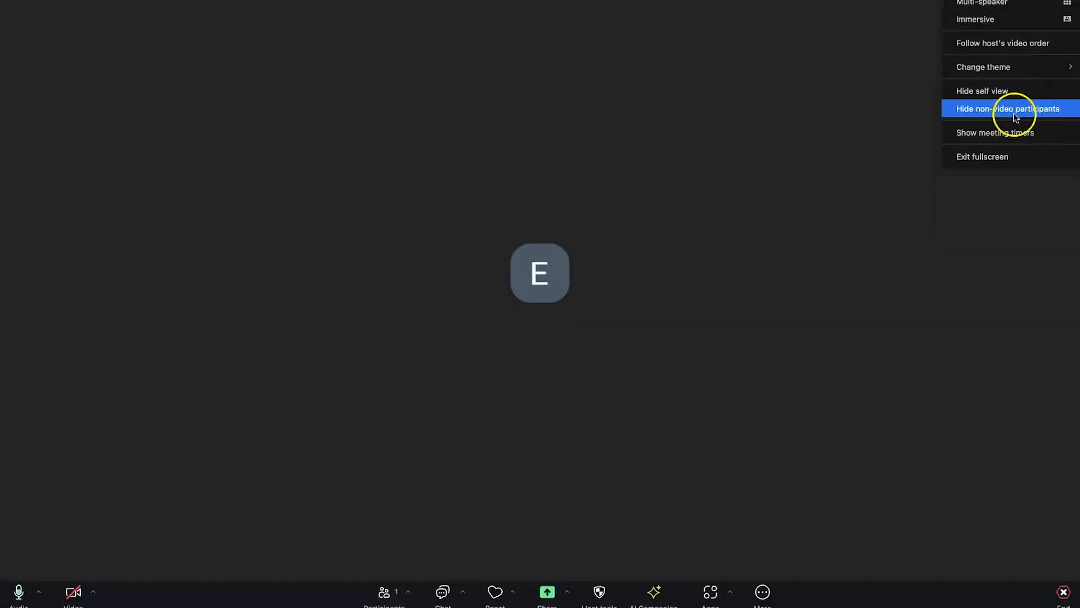
pyautogui.click(669, 135)
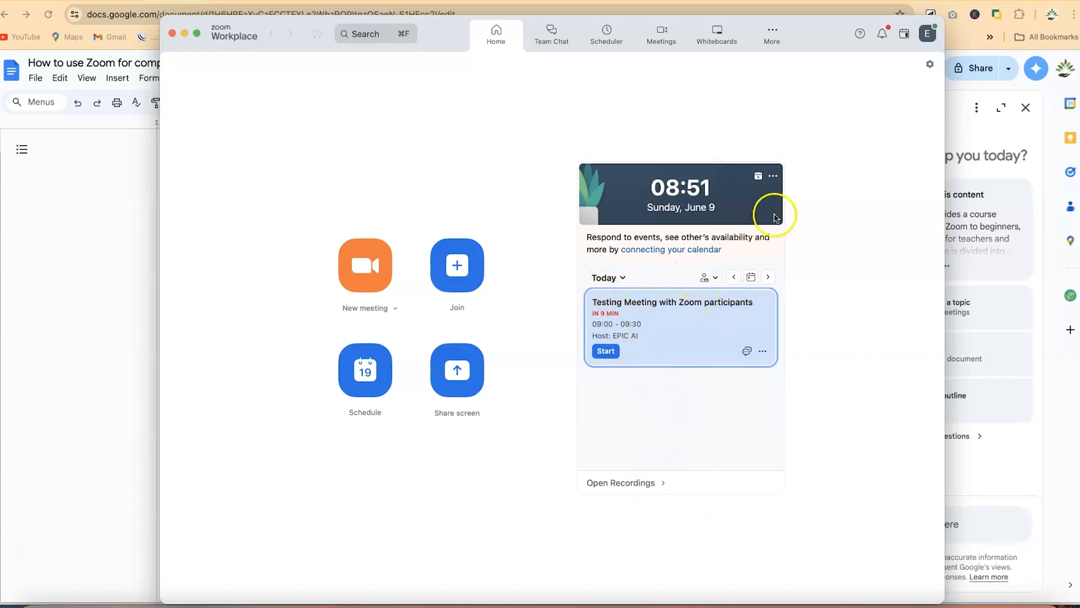
# Open the Schedule meeting form from the Home tab
pyautogui.click(610, 352)
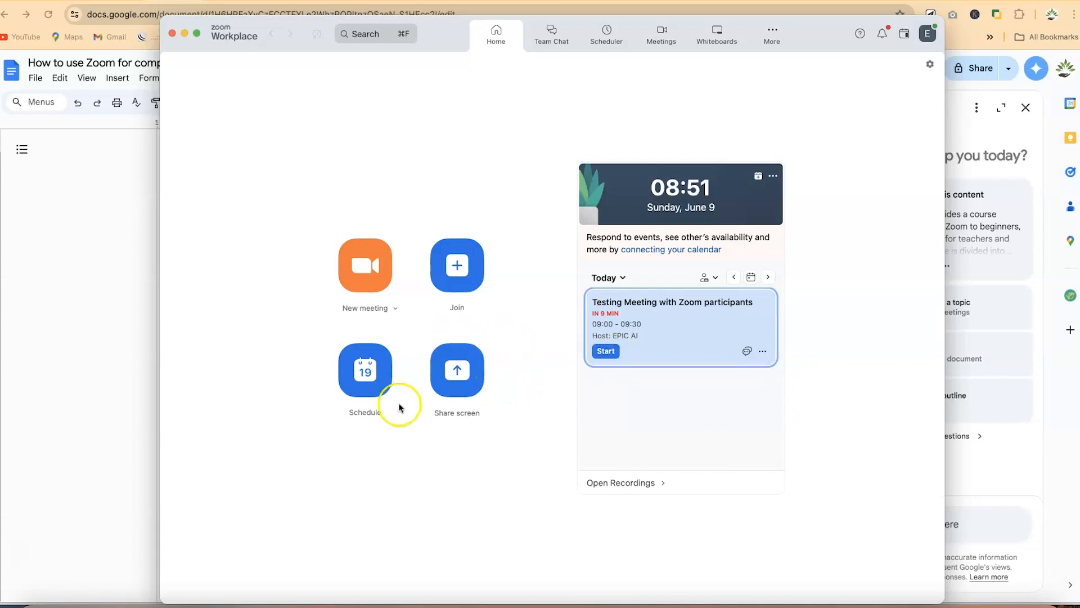
pyautogui.click(389, 380)
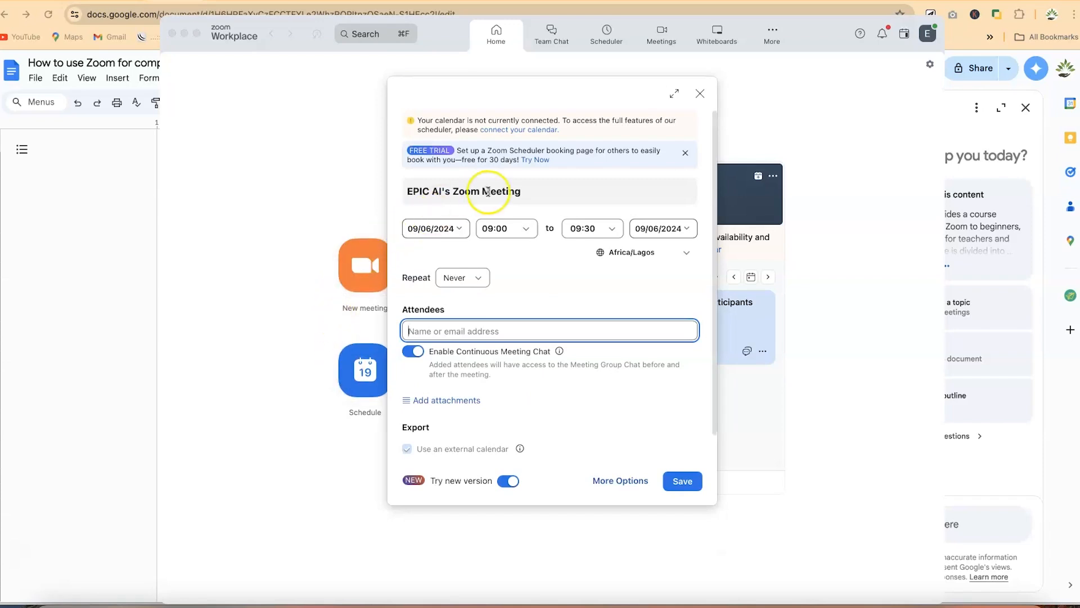
# Replace the meeting title with 'Discussing about the grants'
pyautogui.doubleClick(491, 191)
pyautogui.tripleClick(490, 191)
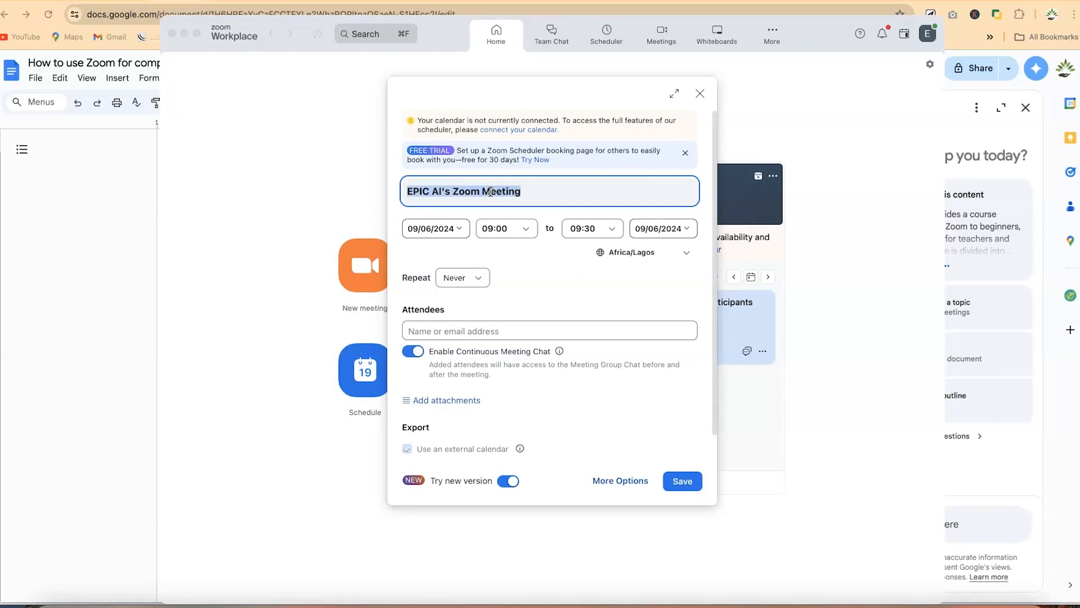
pyautogui.write('Discussing about the grants')
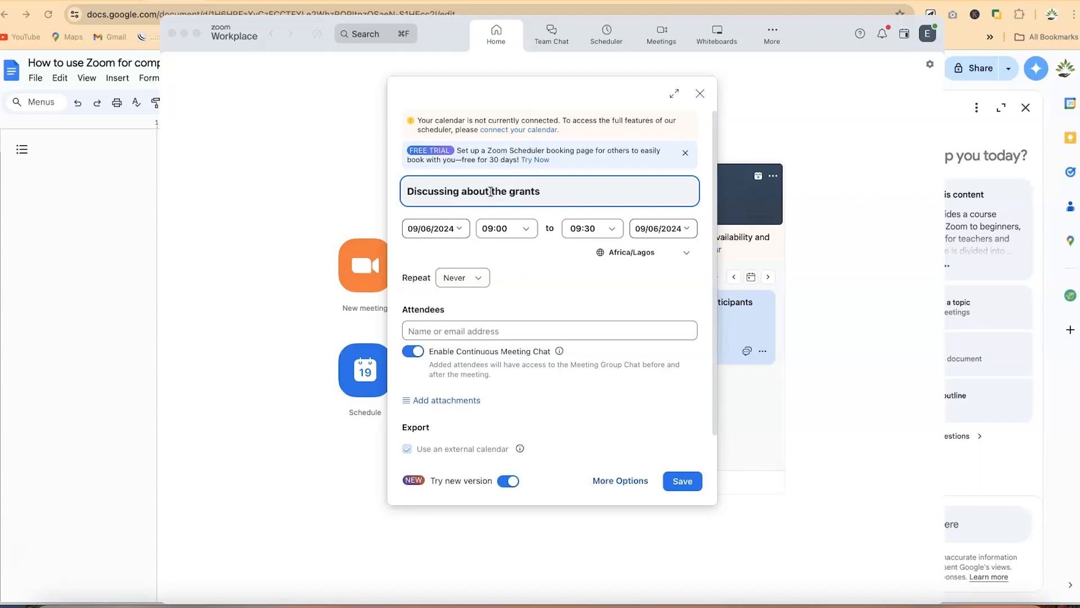
# Schedule it for 09/06/2024 from 09:30 to 10:00, leaving the end date unchanged
pyautogui.click(464, 228)
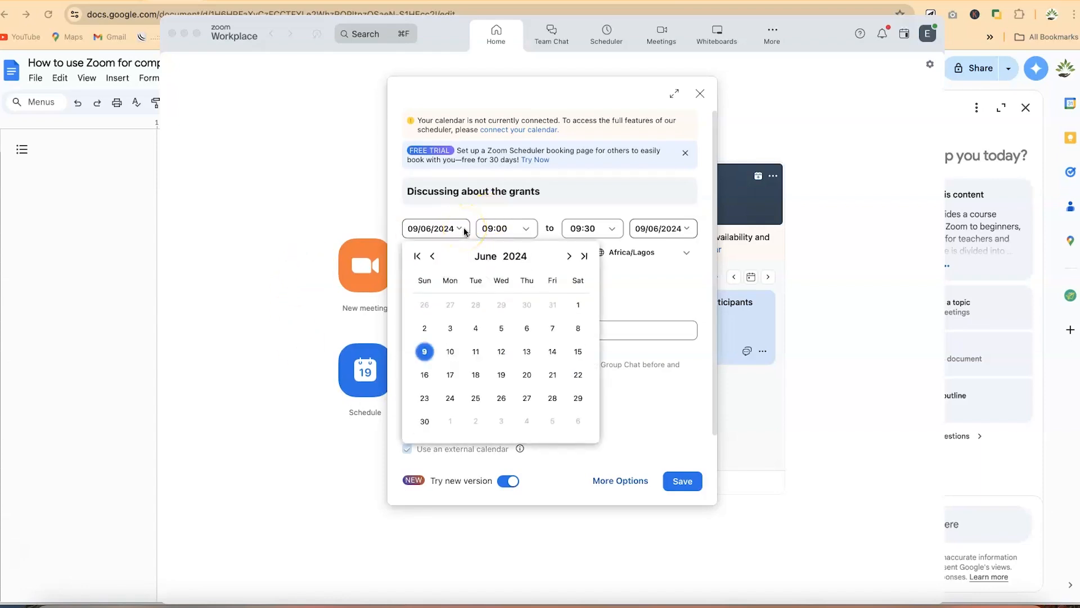
pyautogui.click(424, 355)
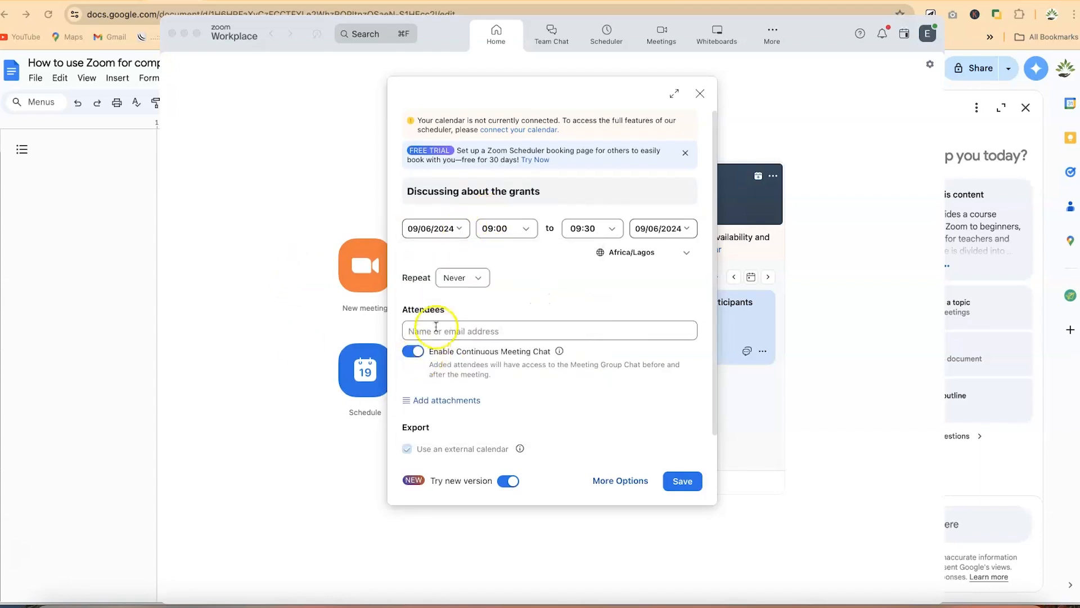
pyautogui.click(524, 228)
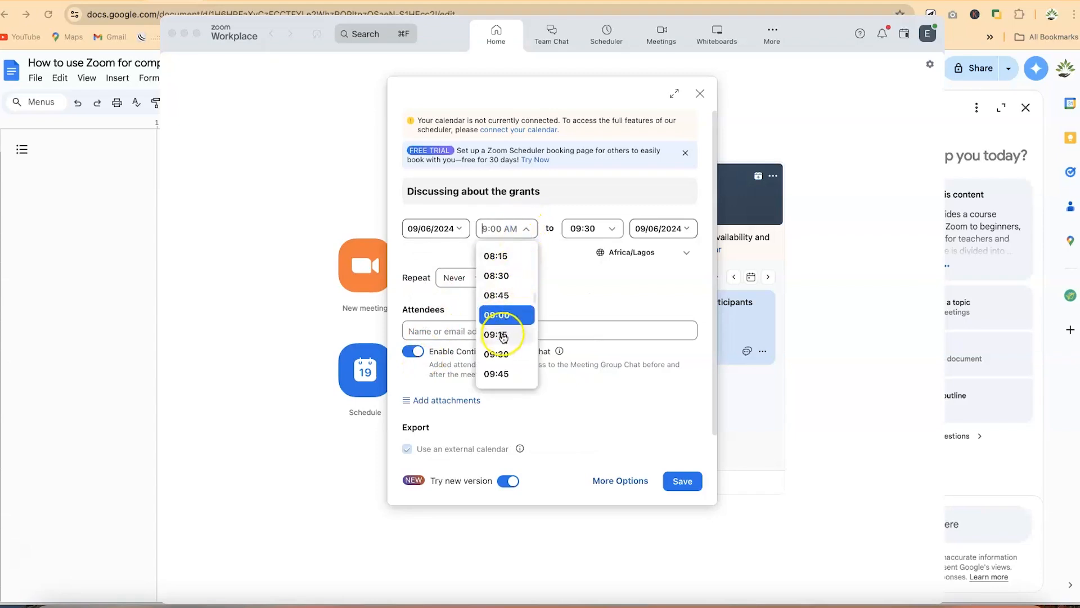
pyautogui.click(502, 355)
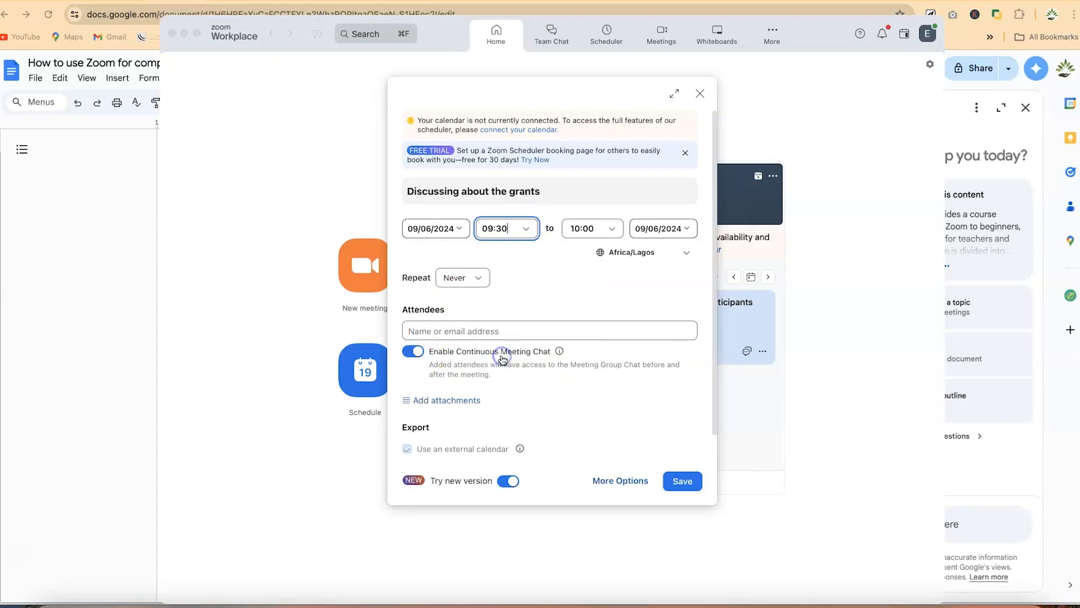
pyautogui.click(580, 229)
pyautogui.click(526, 272)
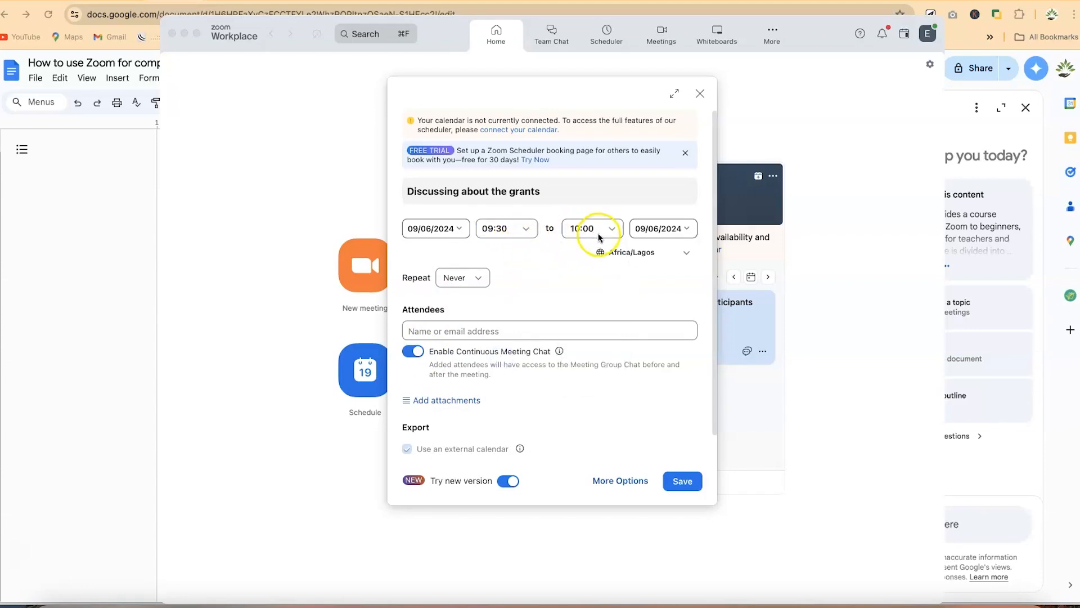
pyautogui.click(683, 230)
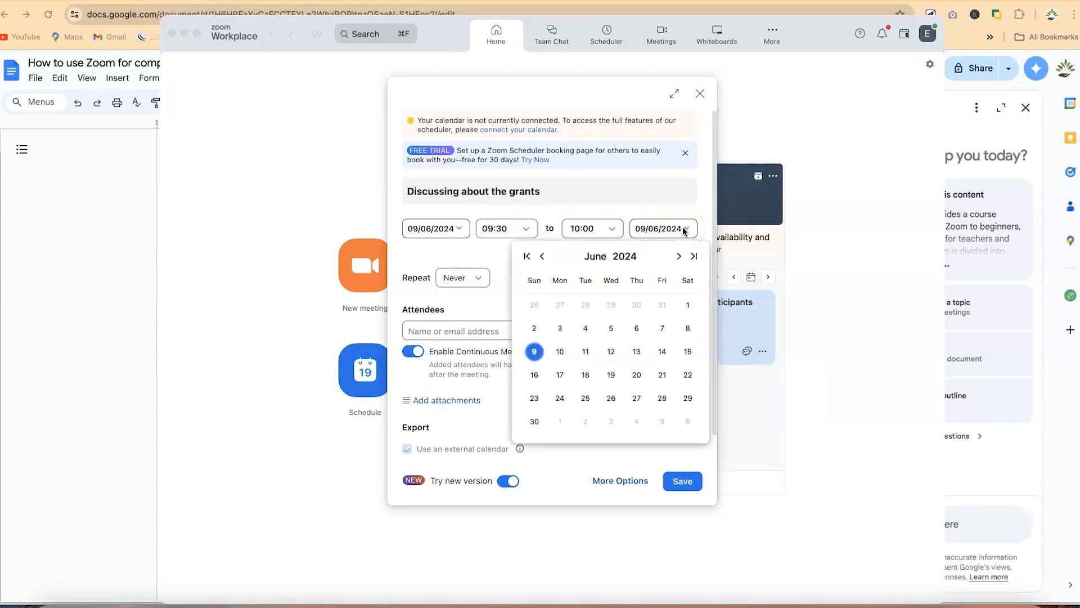
pyautogui.click(647, 190)
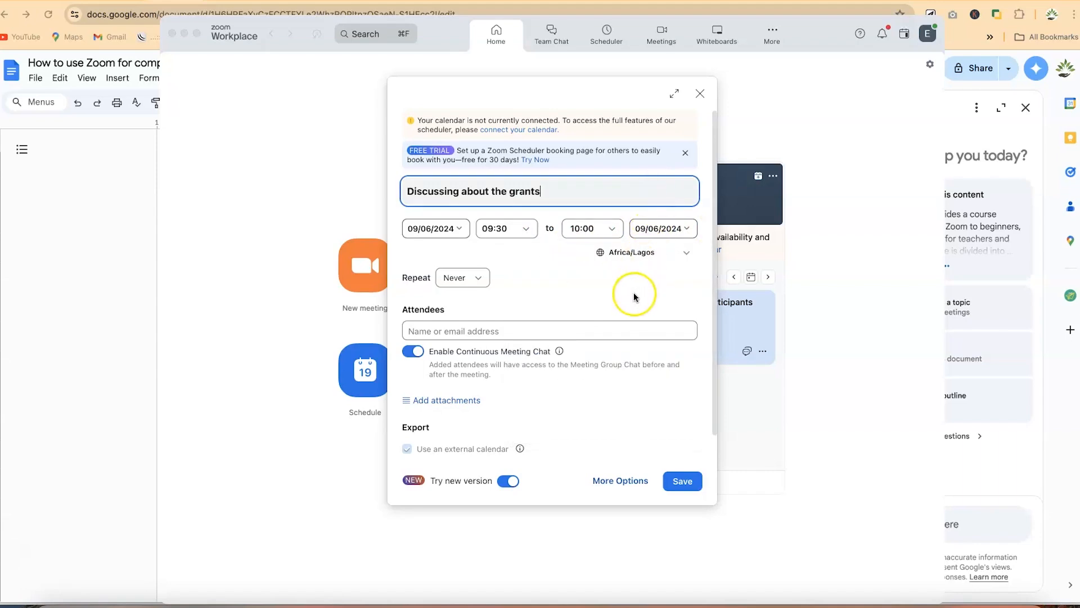
# Keep the Africa/Lagos time zone and set Repeat to Never
pyautogui.click(686, 254)
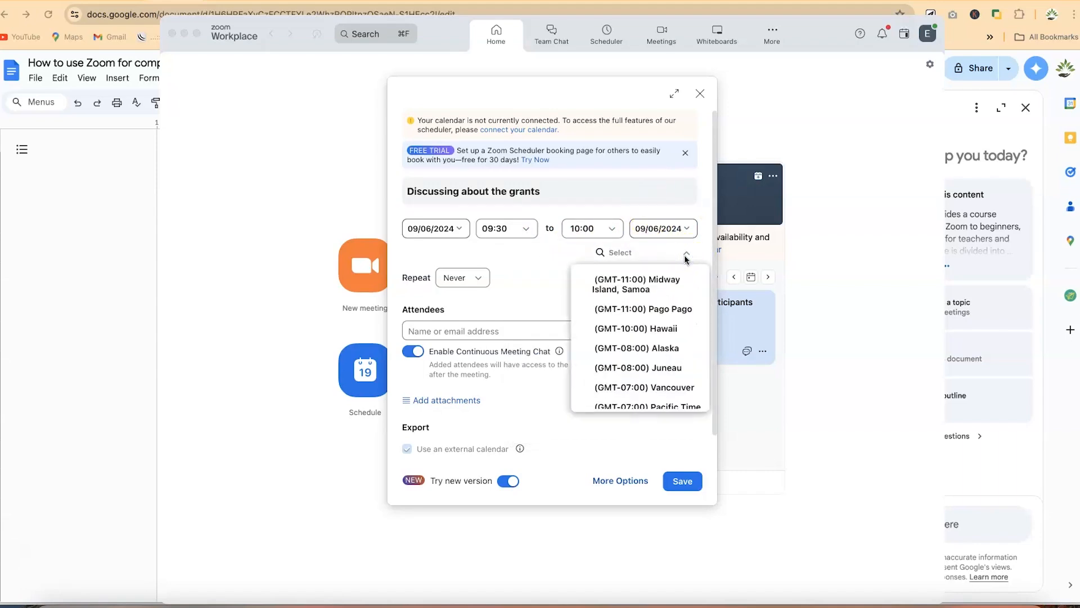
pyautogui.scroll(-5, 655, 370)
pyautogui.scroll(-3, 654, 372)
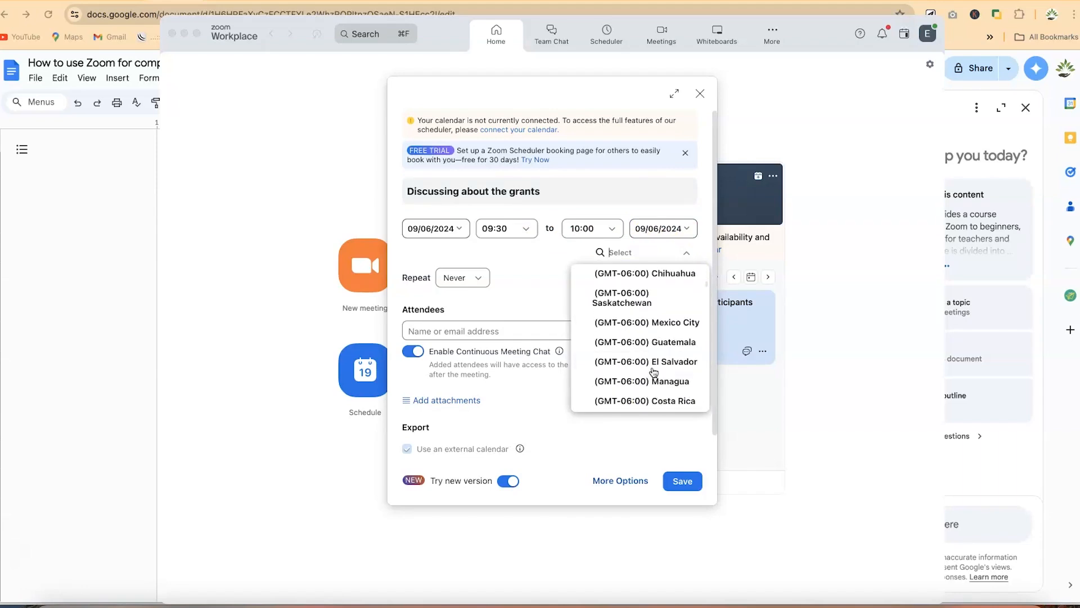
pyautogui.scroll(3, 654, 373)
pyautogui.scroll(-6, 654, 372)
pyautogui.scroll(-3, 654, 372)
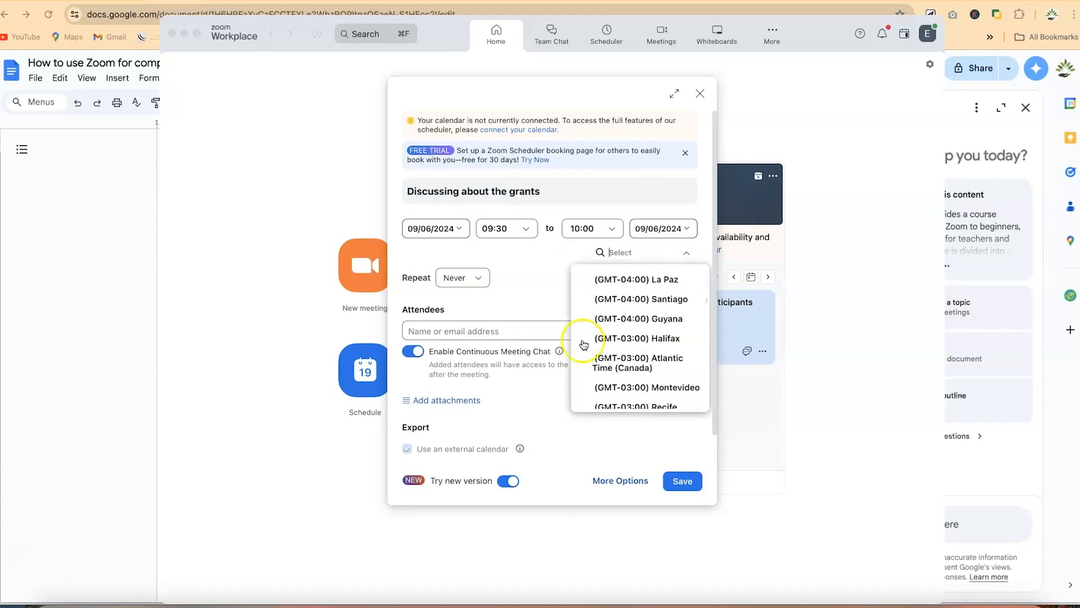
pyautogui.click(535, 304)
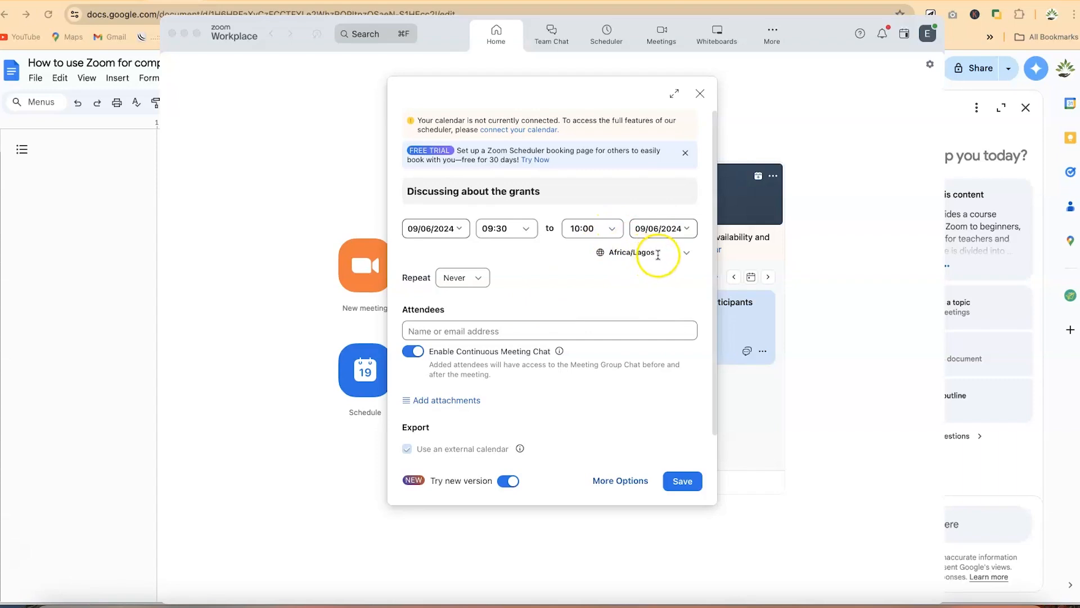
pyautogui.click(686, 253)
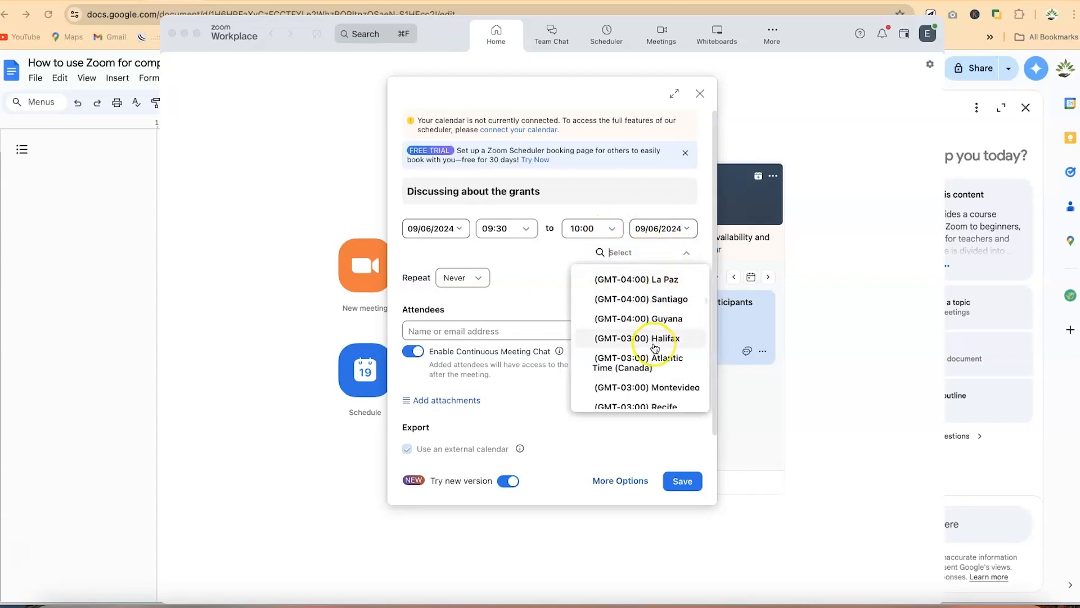
pyautogui.click(531, 282)
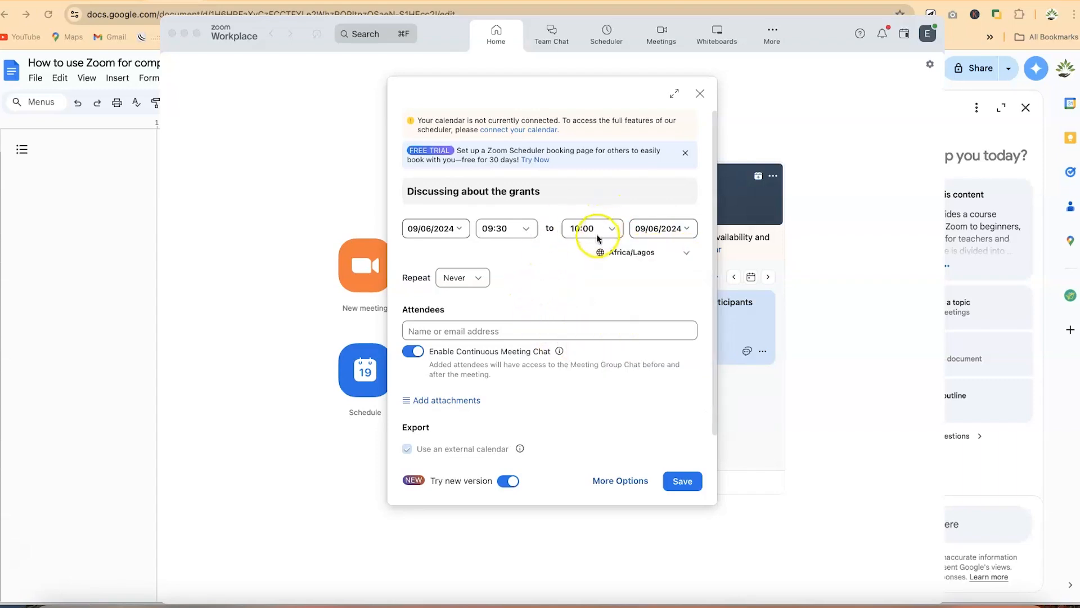
pyautogui.click(482, 278)
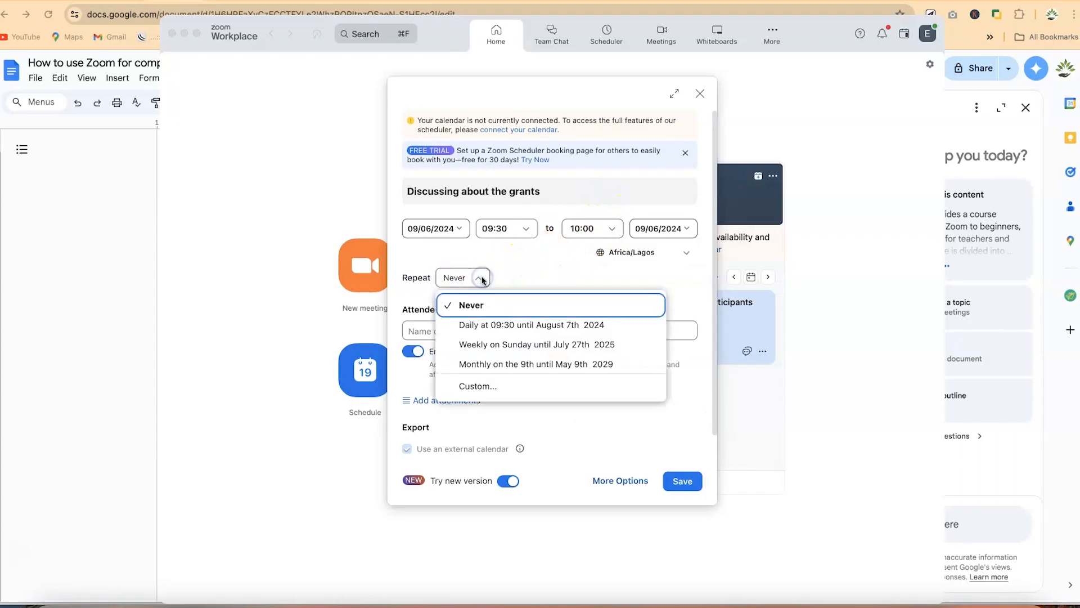
pyautogui.click(515, 271)
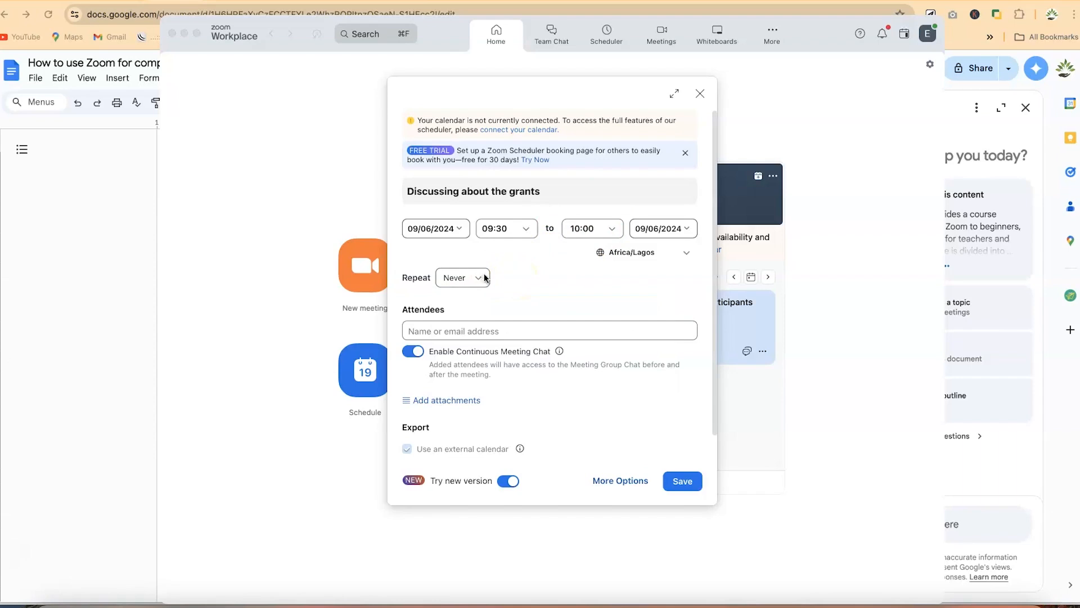
# Enter the external contact's e-mail address in Attendees and accept the matching suggestion
pyautogui.click(472, 331)
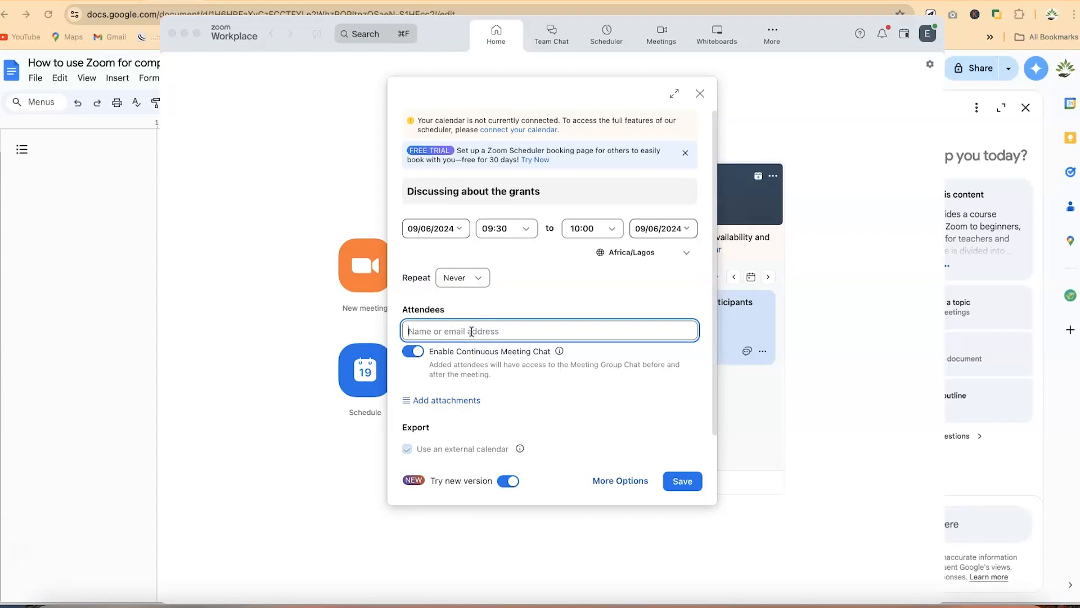
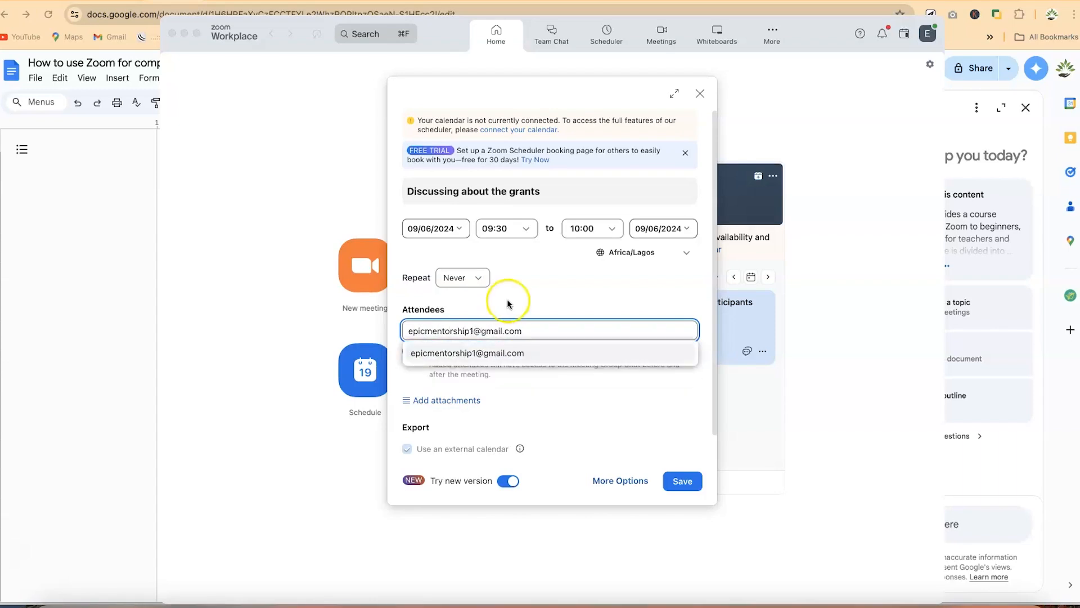
pyautogui.click(498, 353)
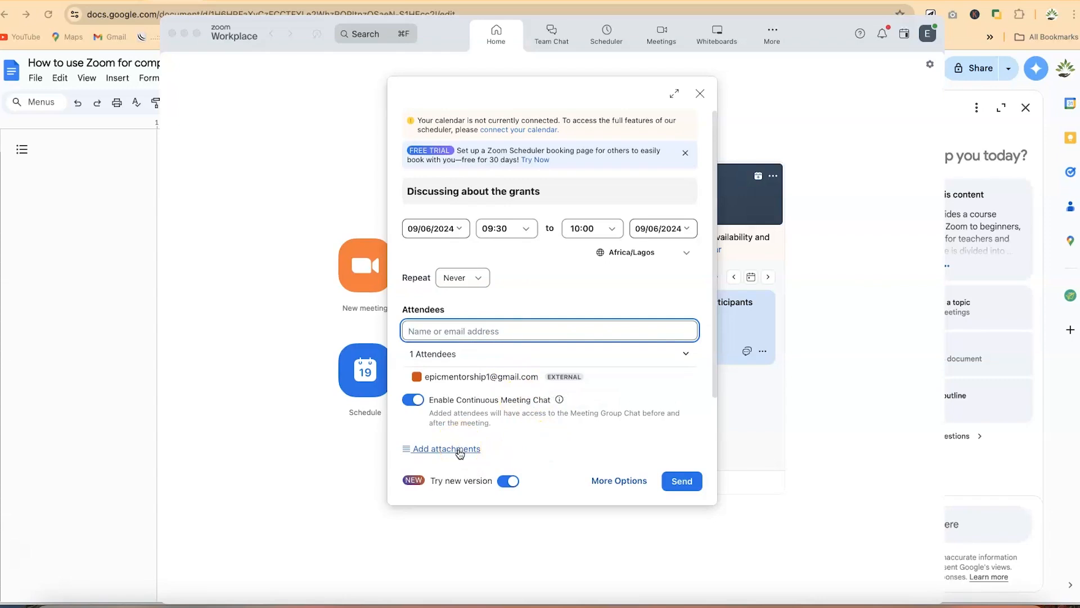
# Attach the local file Make Money Youtube Thumbnail (3).png to the meeting
pyautogui.click(460, 450)
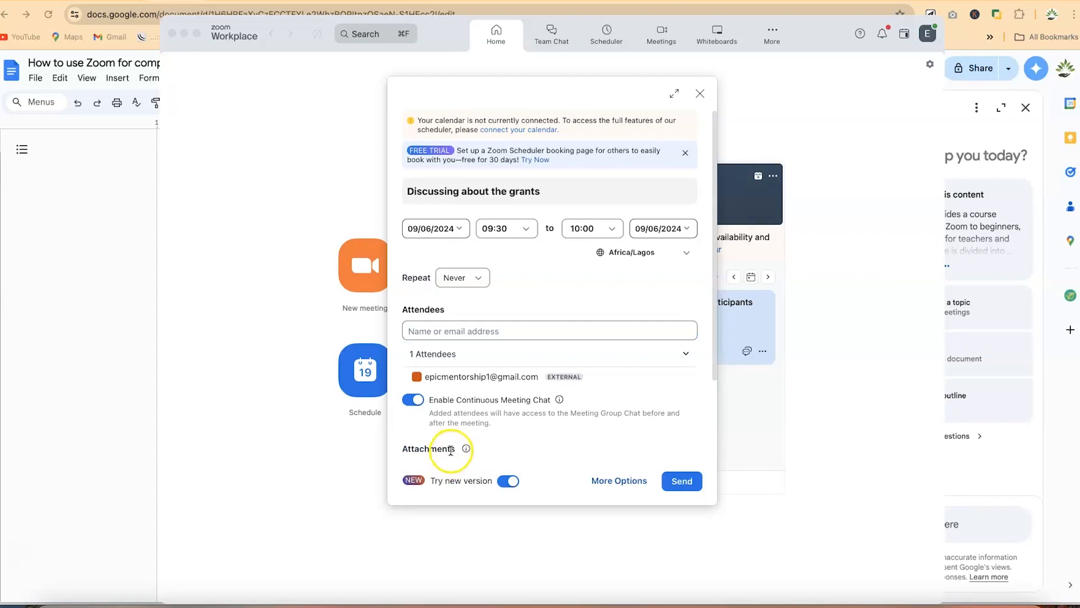
pyautogui.scroll(-3, 518, 419)
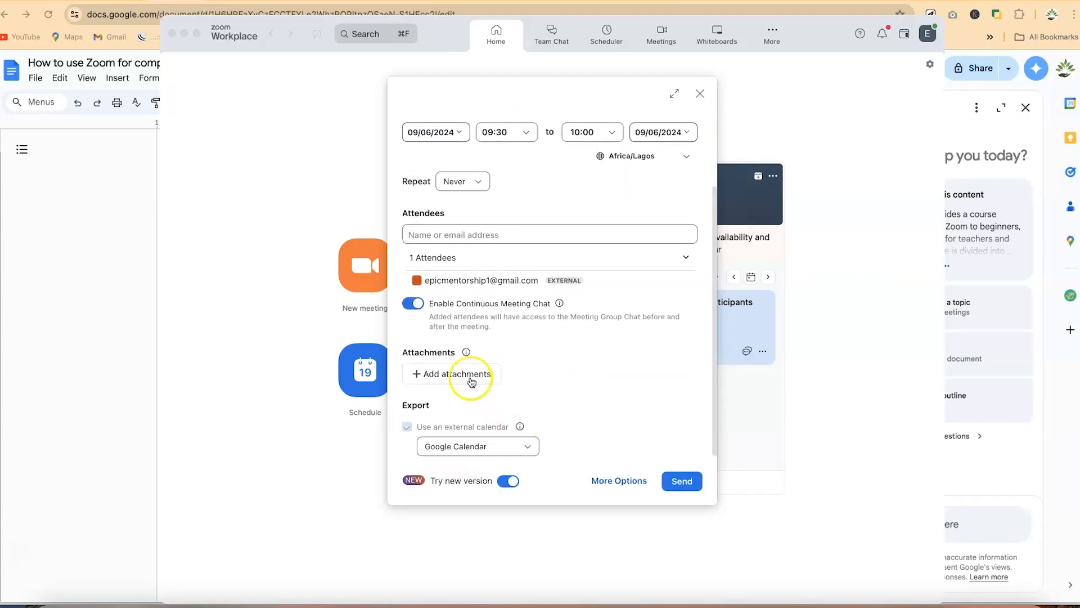
pyautogui.click(466, 370)
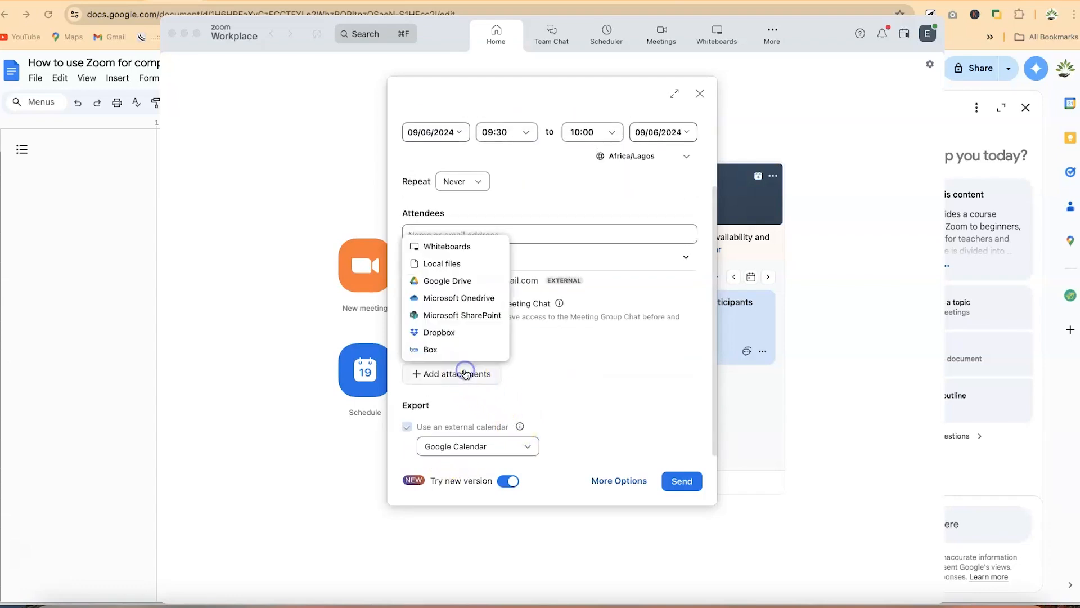
pyautogui.click(462, 269)
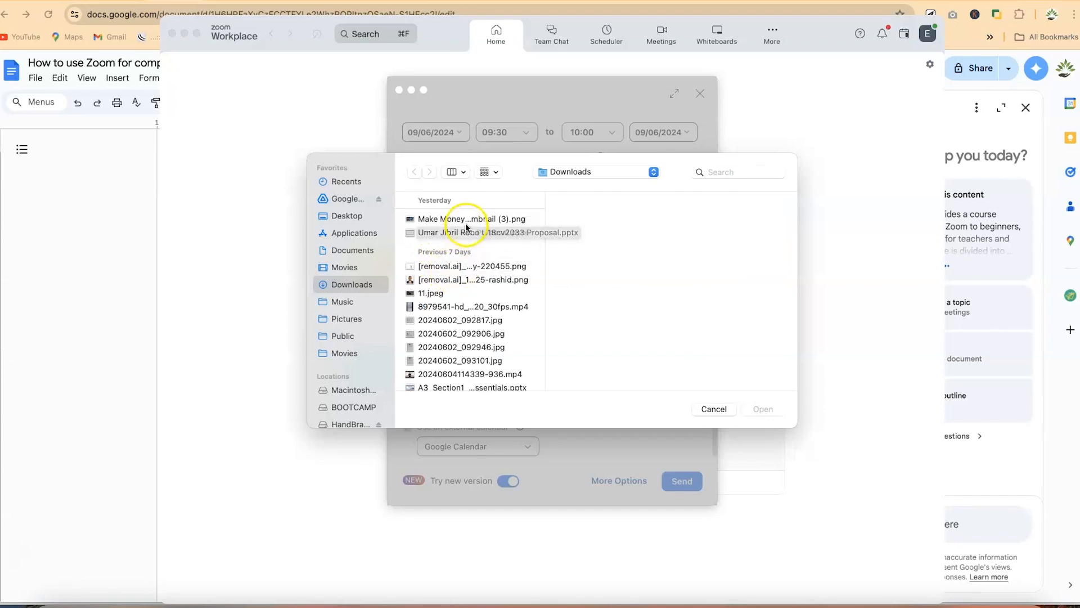
pyautogui.click(469, 219)
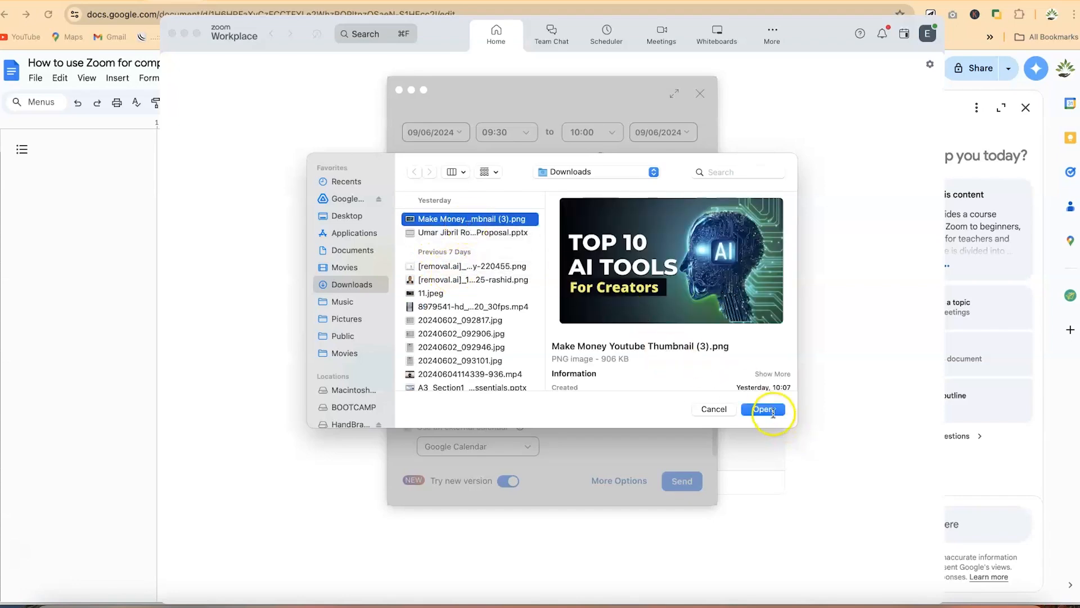
pyautogui.click(769, 409)
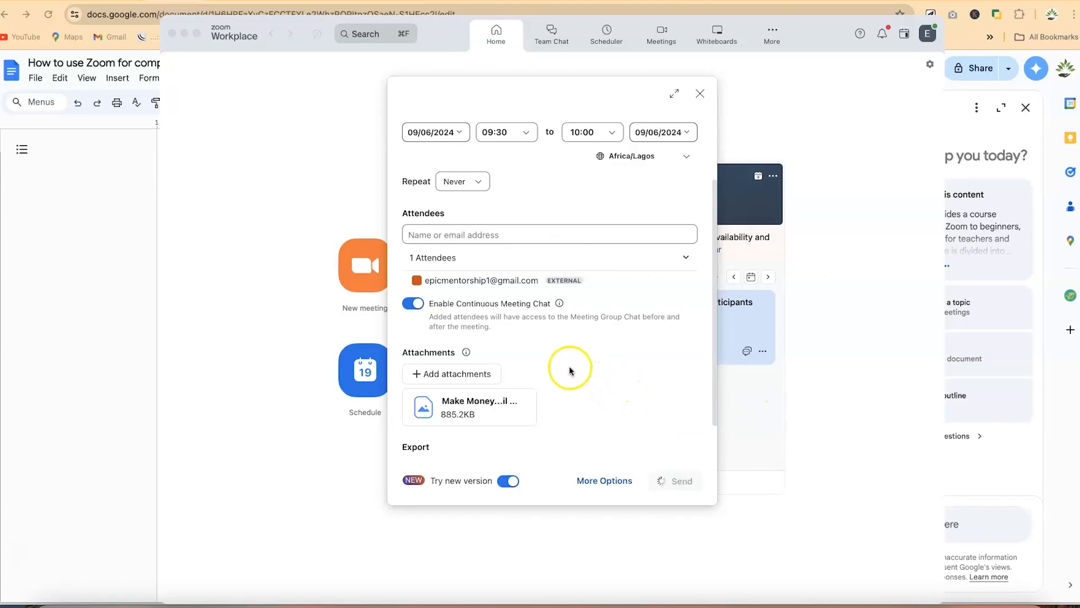
# Keep Google Calendar as the export calendar and expand More Options
pyautogui.scroll(-2, 532, 339)
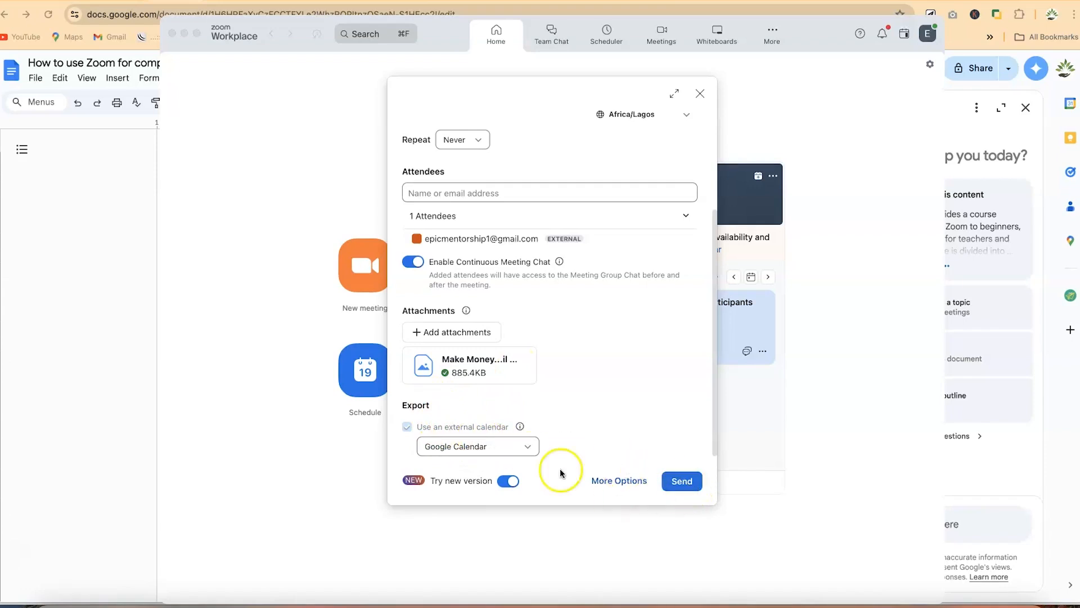
pyautogui.click(531, 447)
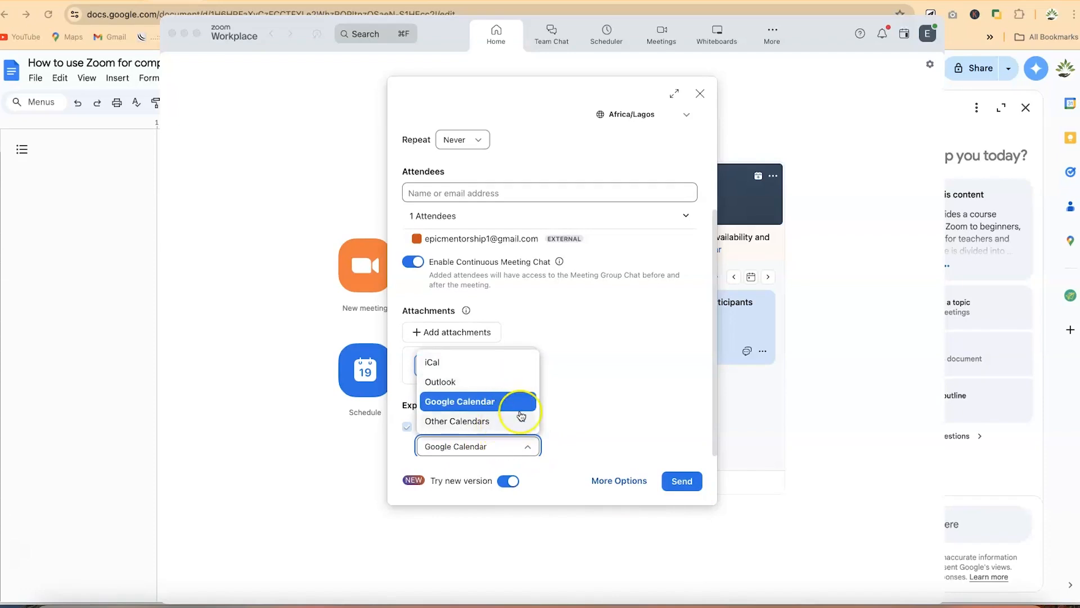
pyautogui.click(549, 406)
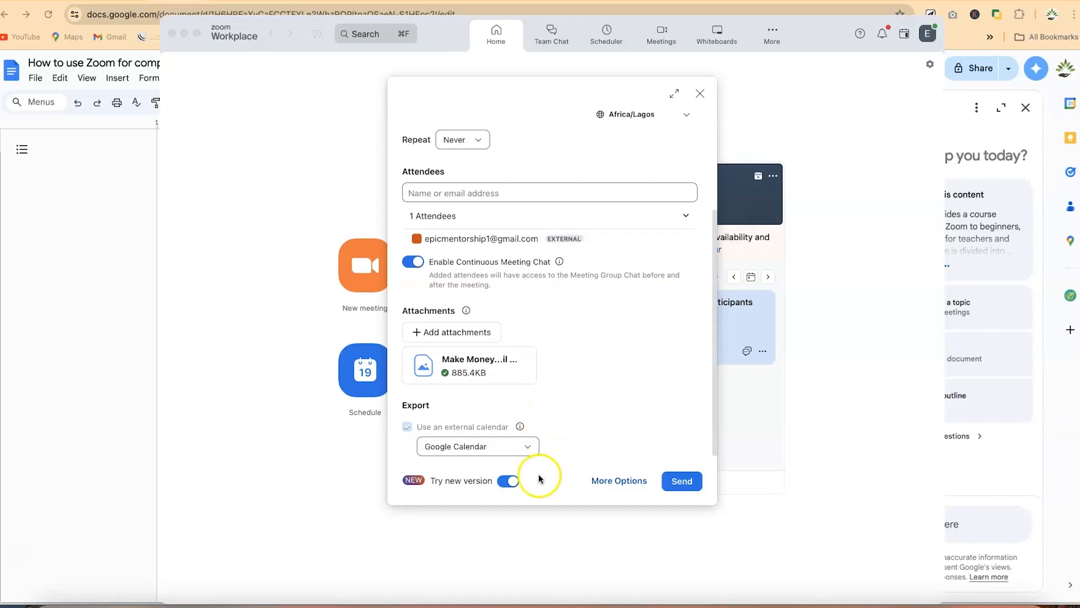
pyautogui.click(638, 480)
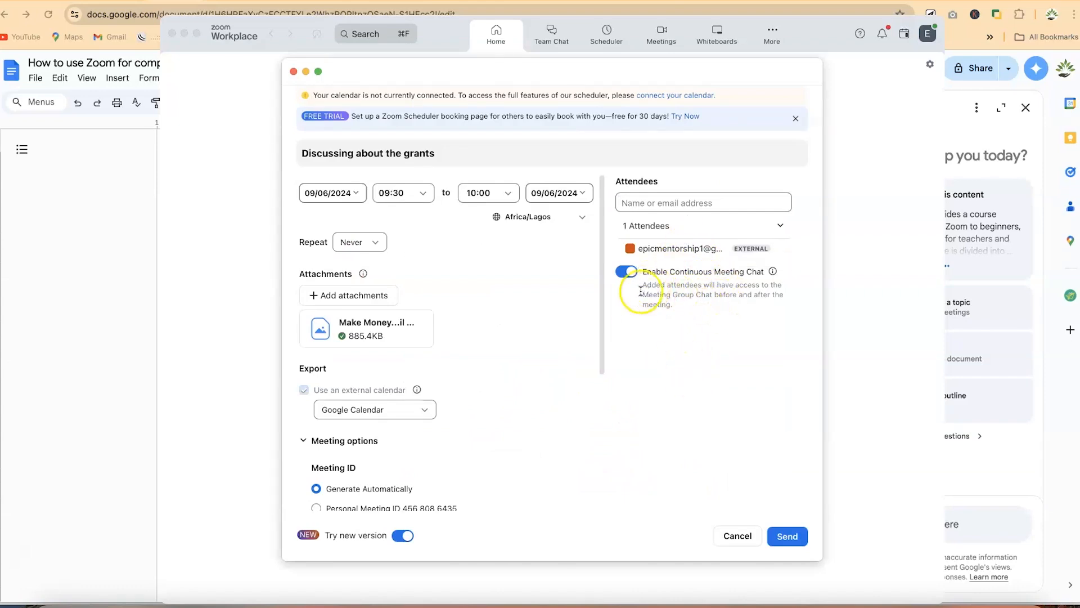
pyautogui.scroll(-5, 360, 282)
pyautogui.scroll(-2, 355, 292)
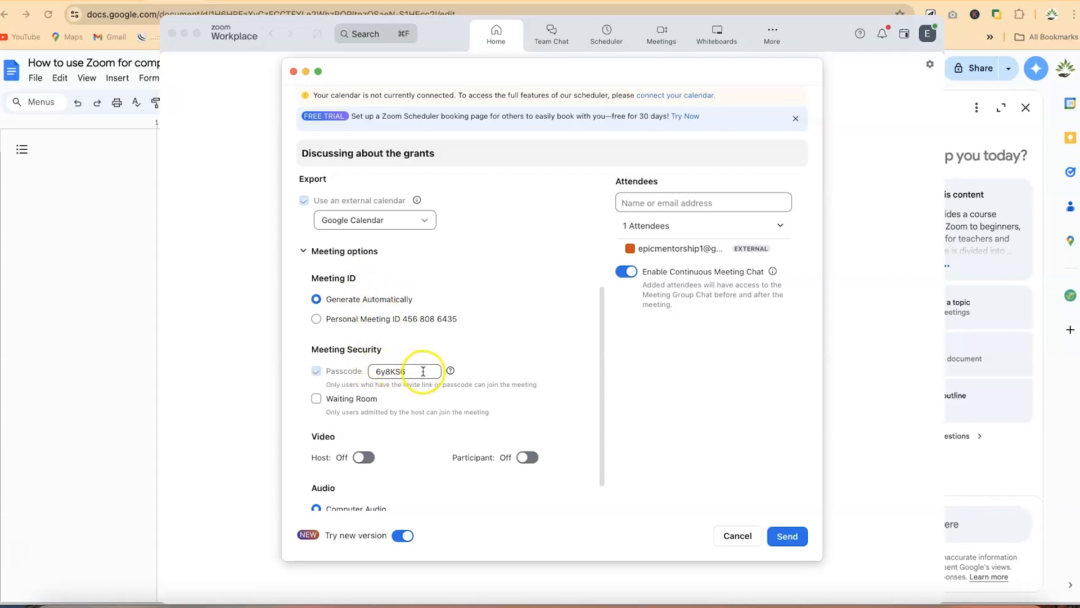
pyautogui.scroll(-2, 392, 425)
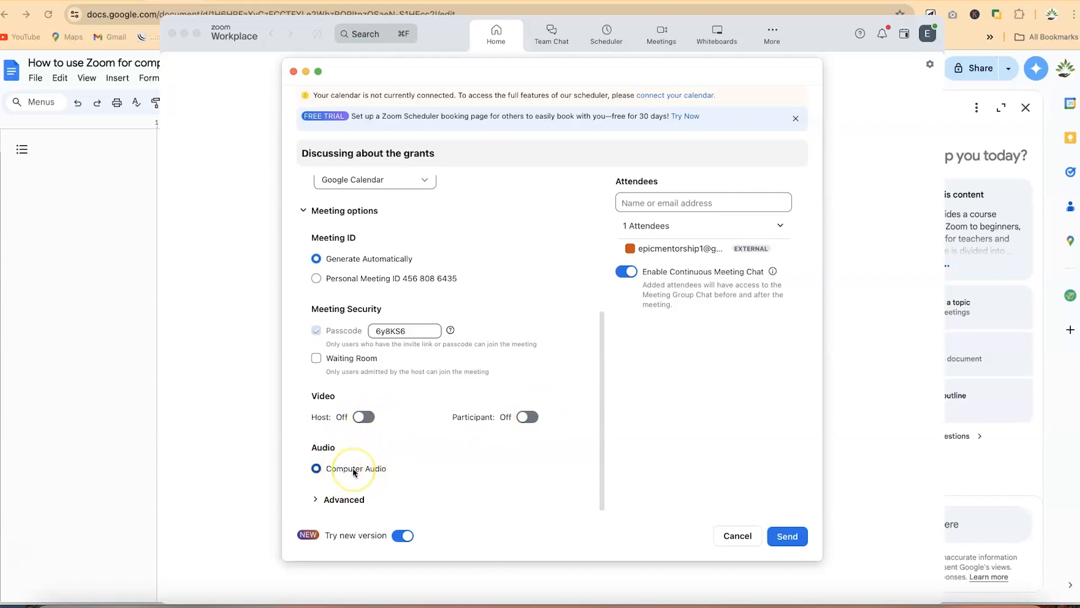
# Tick 'Allow participants to join anytime' under Advanced options, then send the grants meeting invitation
pyautogui.click(316, 498)
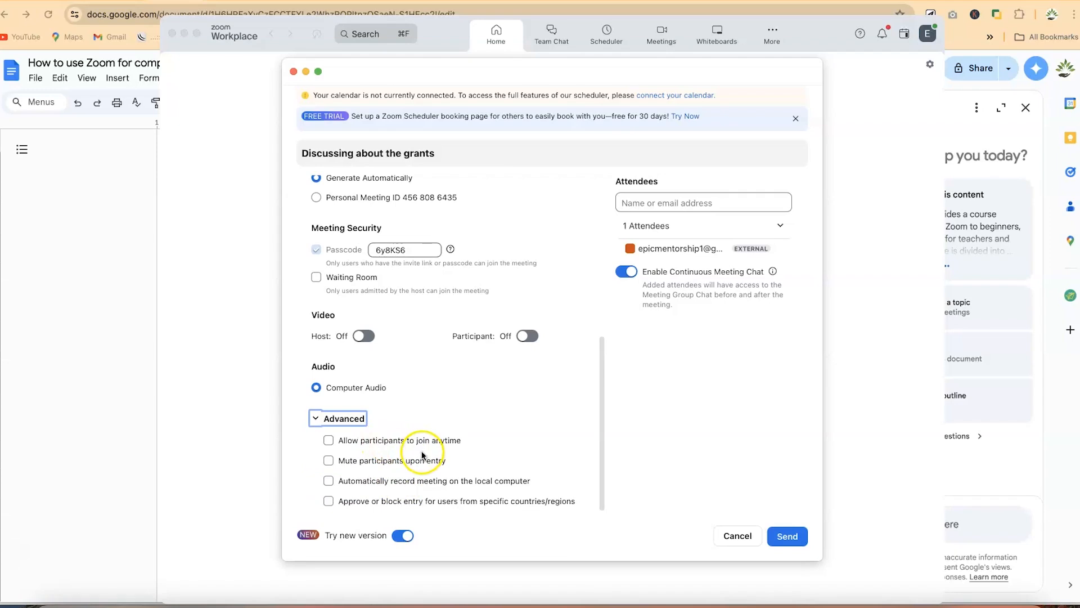
pyautogui.click(328, 441)
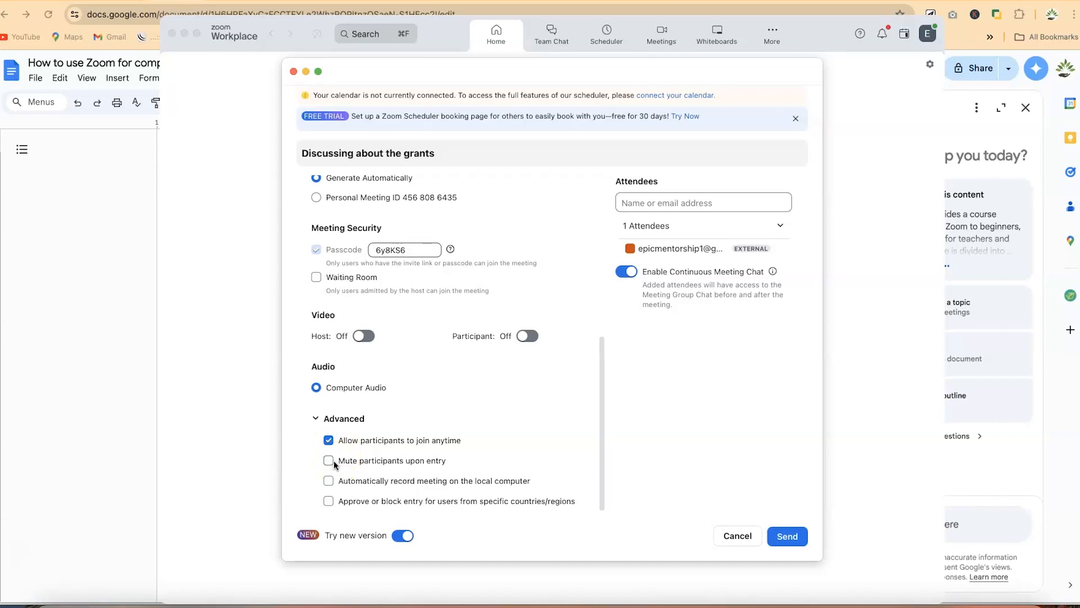
pyautogui.click(330, 465)
pyautogui.click(330, 482)
pyautogui.click(329, 477)
pyautogui.click(331, 504)
pyautogui.click(330, 504)
pyautogui.scroll(10, 417, 403)
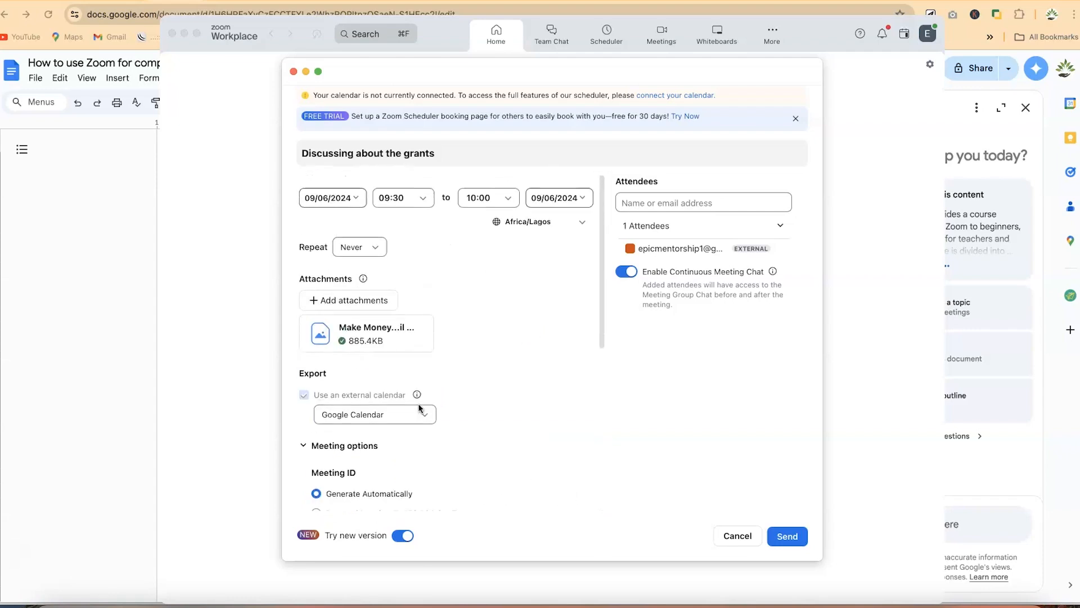
pyautogui.scroll(-10, 419, 408)
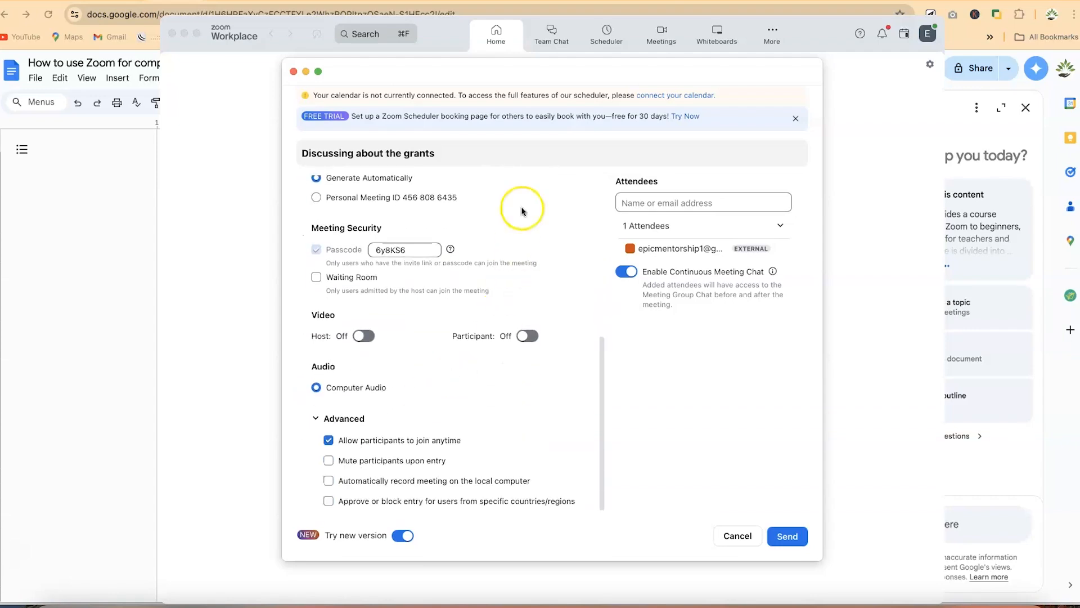
pyautogui.click(790, 539)
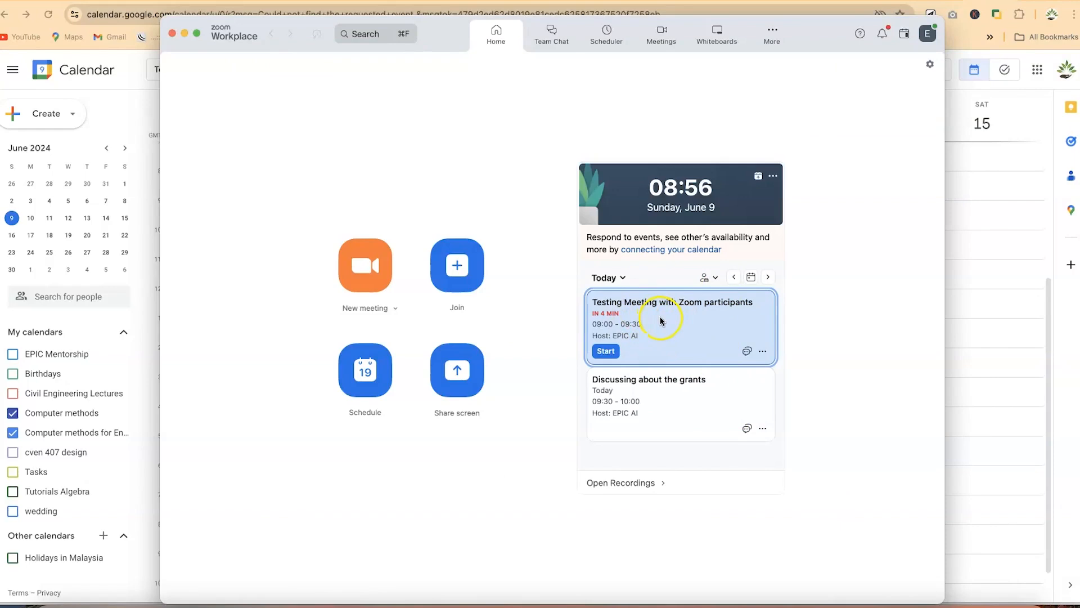
# View the grants meeting's details, select its invitation text down to the passcode, then close it
pyautogui.click(656, 401)
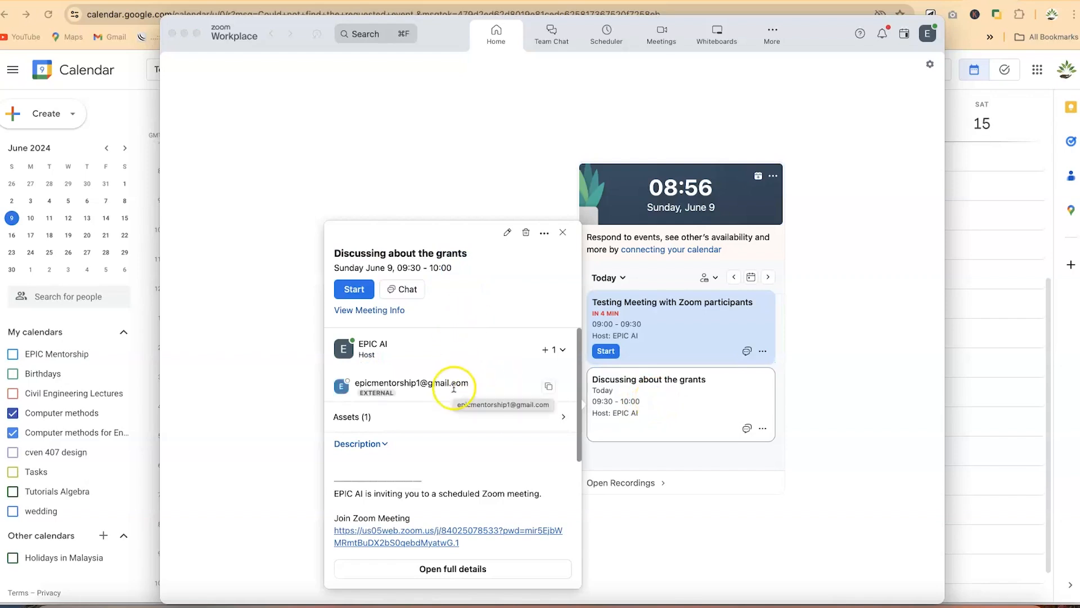
pyautogui.scroll(-2, 434, 419)
pyautogui.scroll(2, 444, 343)
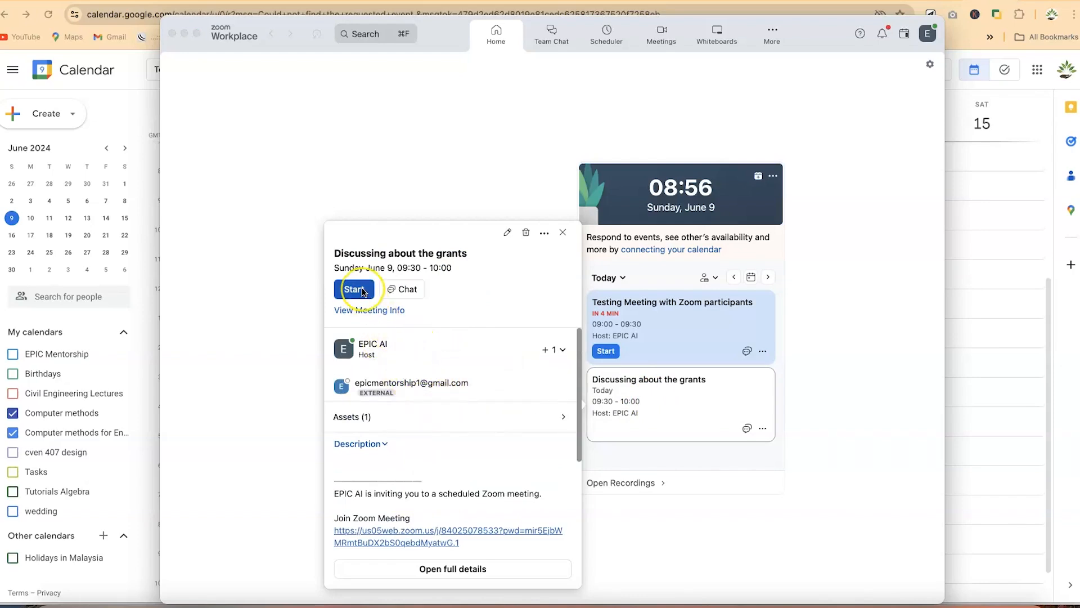
pyautogui.scroll(-5, 470, 350)
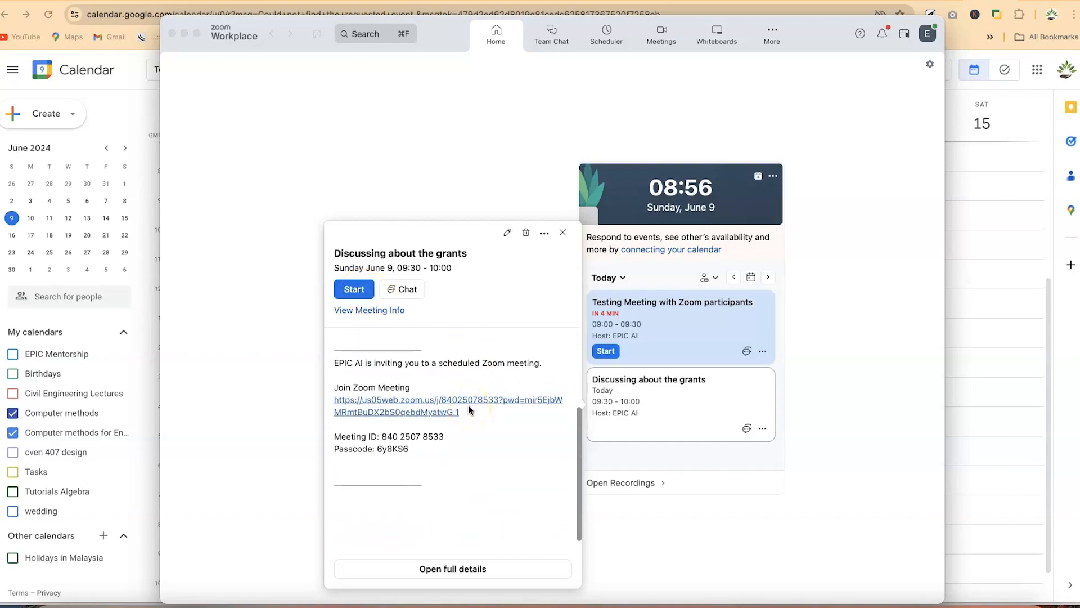
pyautogui.scroll(1, 450, 451)
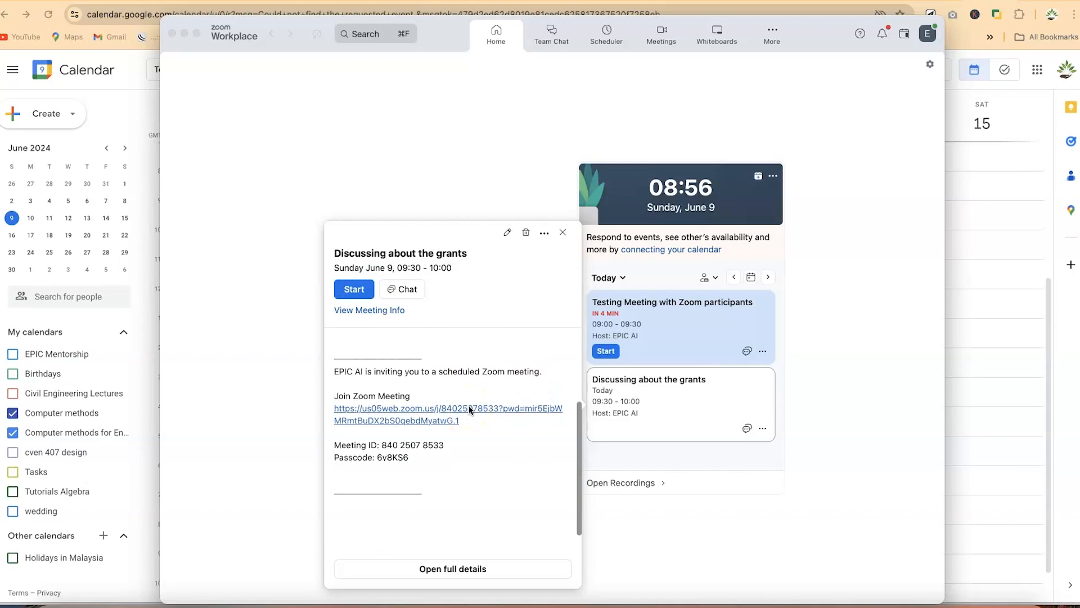
pyautogui.click(422, 495)
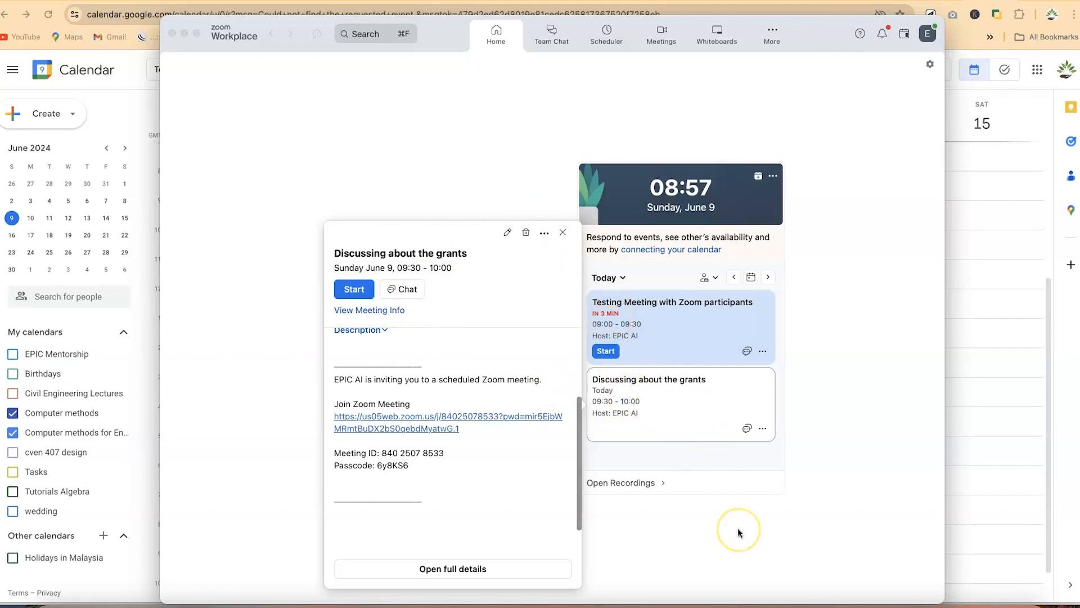
pyautogui.moveTo(414, 470); pyautogui.dragTo(320, 376)
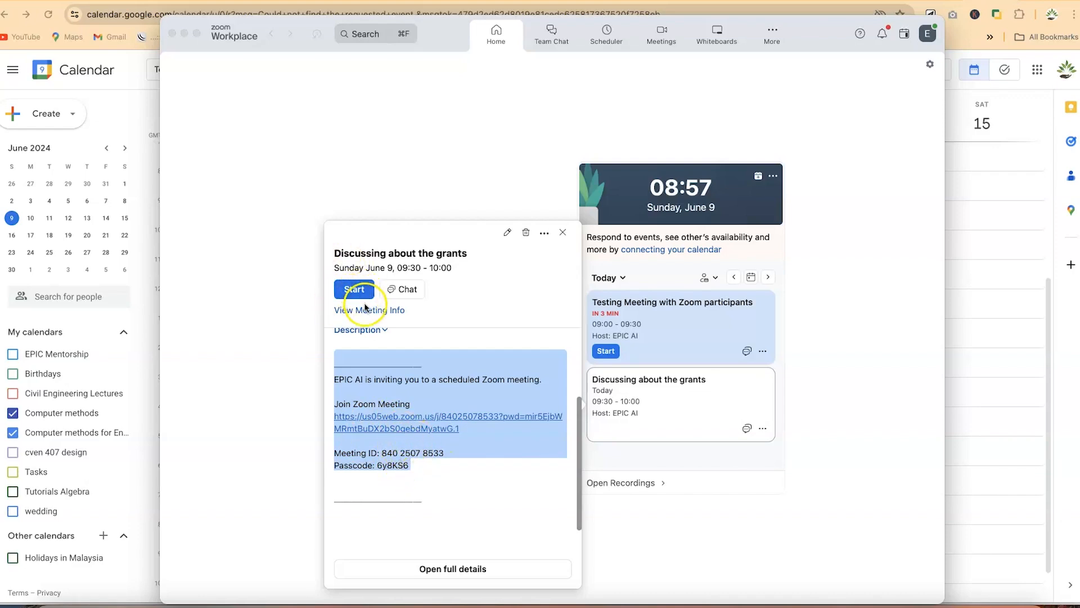
pyautogui.press('Escape')
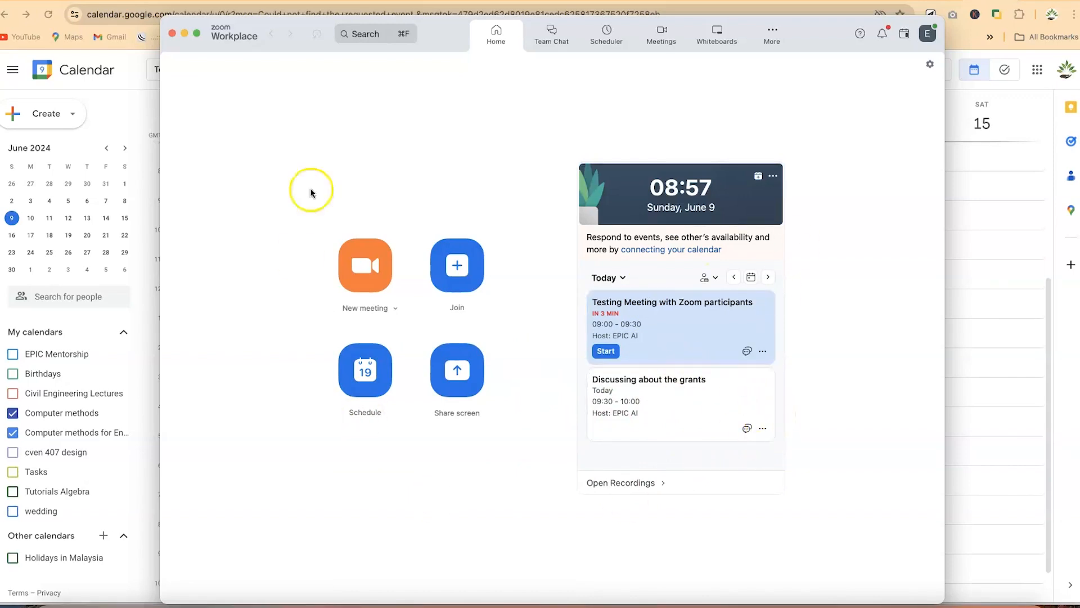
# Edit Testing Meeting with Zoom participants and change its start time to 9:03
pyautogui.click(763, 352)
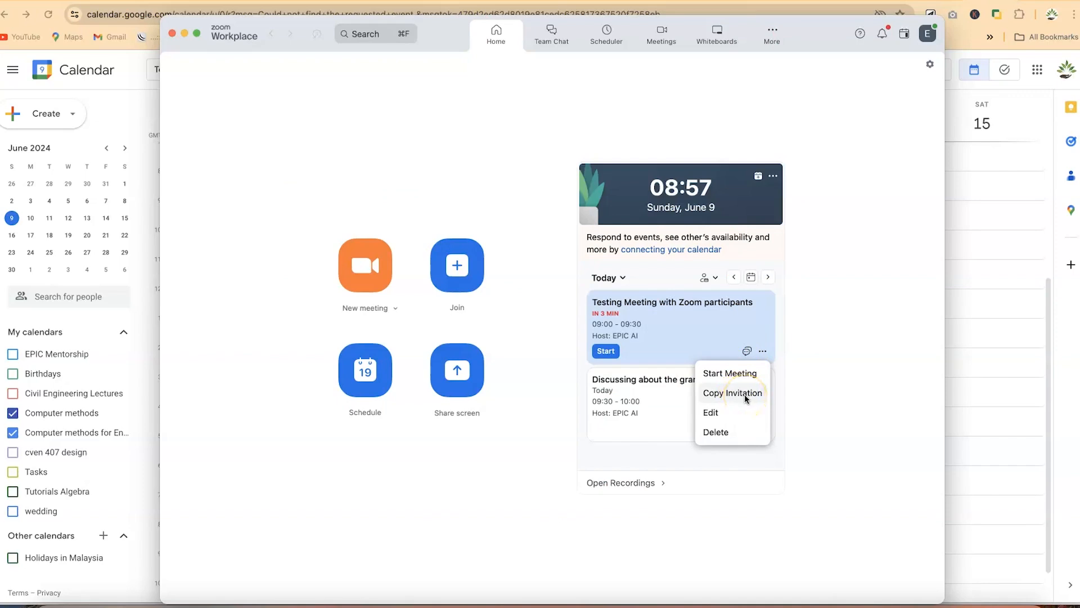
pyautogui.click(725, 415)
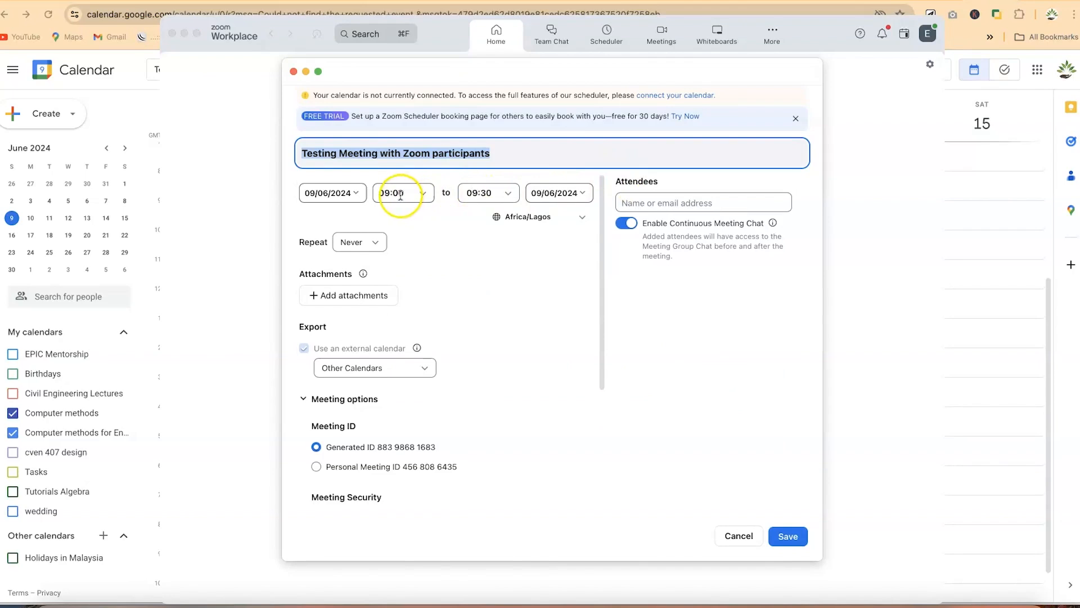
pyautogui.click(398, 193)
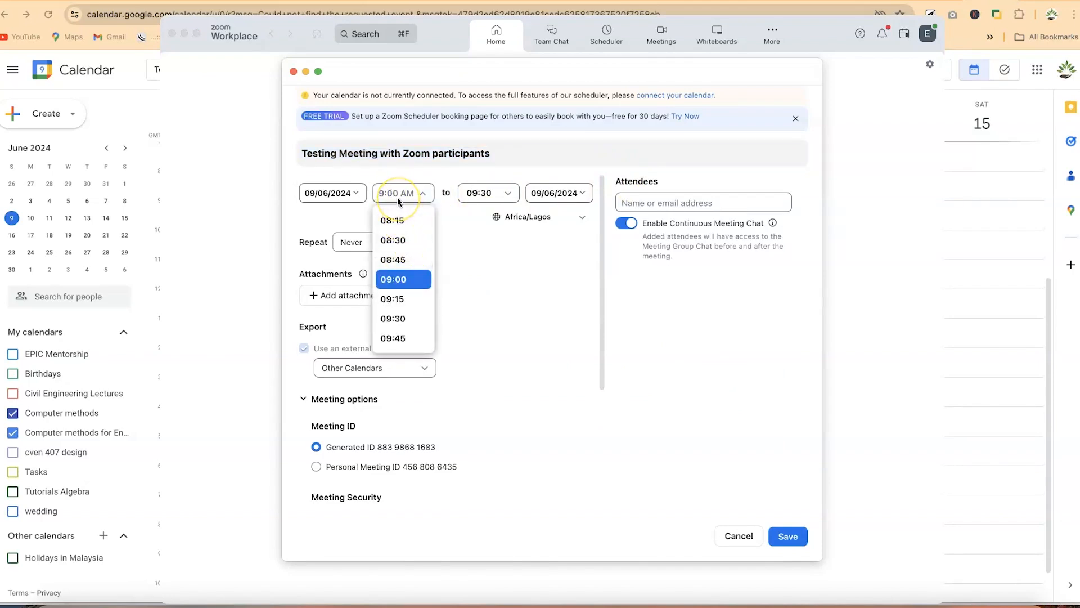
pyautogui.write('9:0')
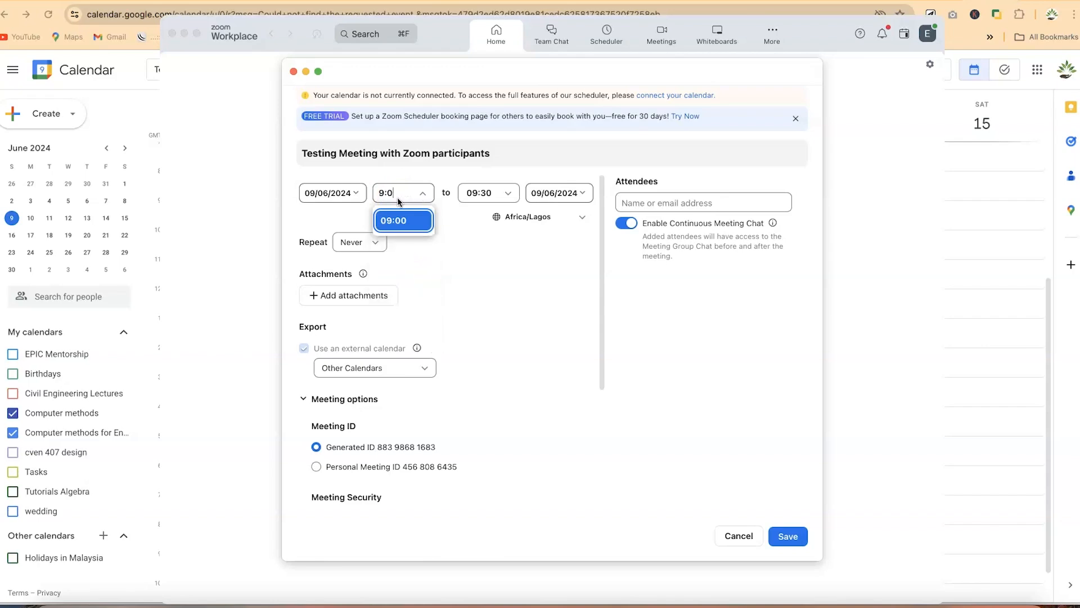
pyautogui.write('3')
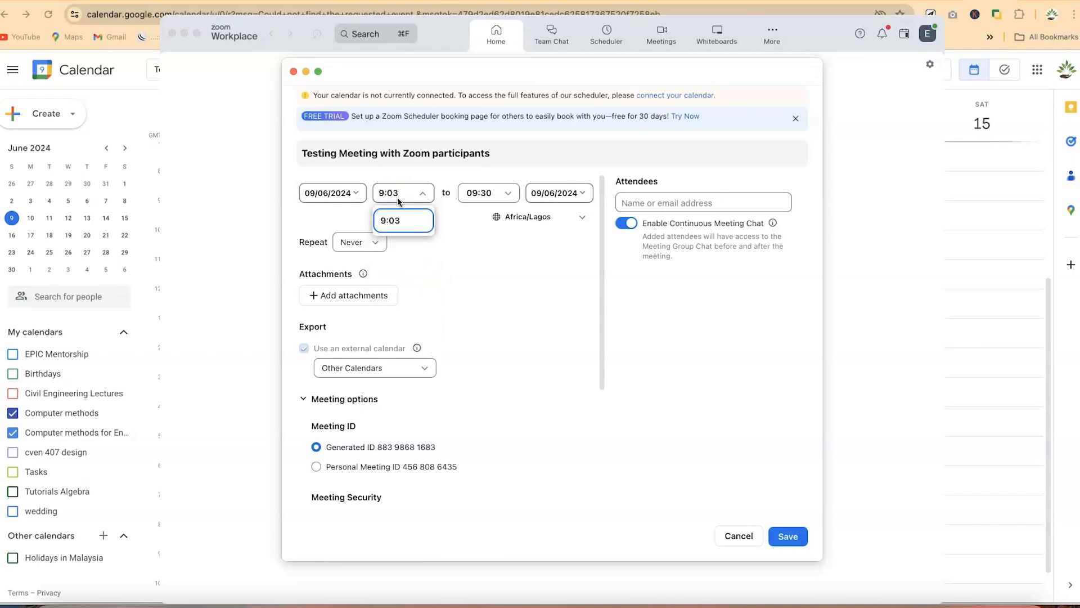
pyautogui.click(404, 221)
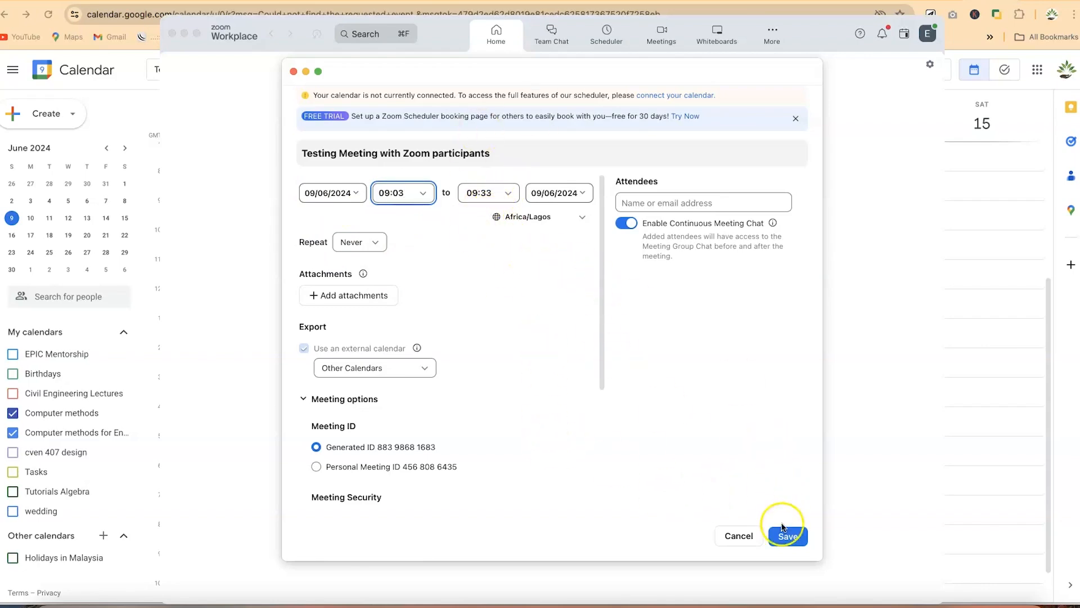
# Save the rescheduled meeting and copy its invitation from the confirmation window
pyautogui.click(790, 540)
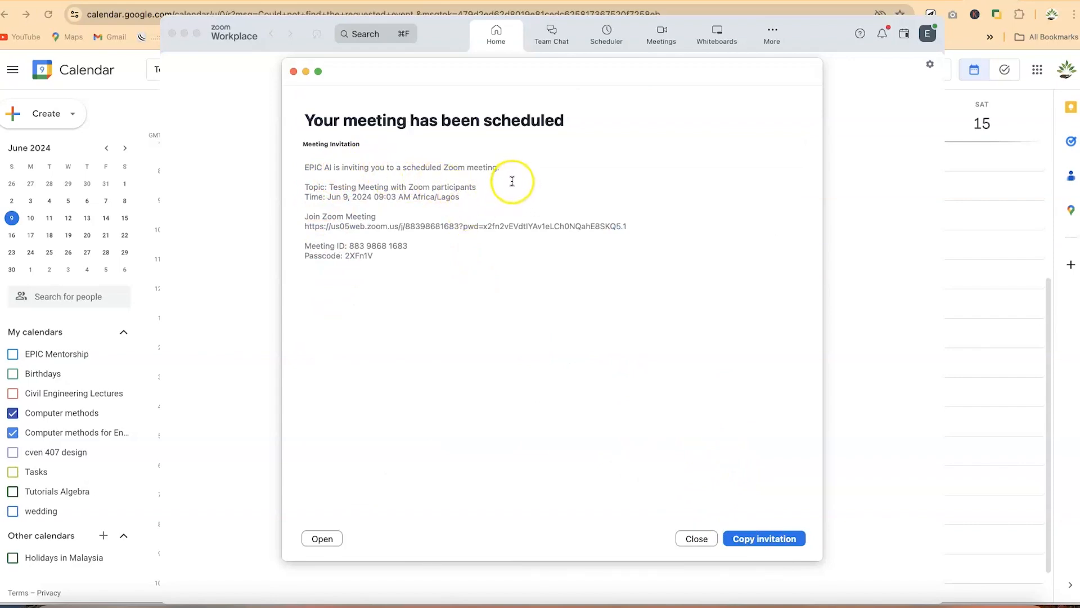
pyautogui.moveTo(390, 256); pyautogui.dragTo(314, 169)
pyautogui.click(446, 378)
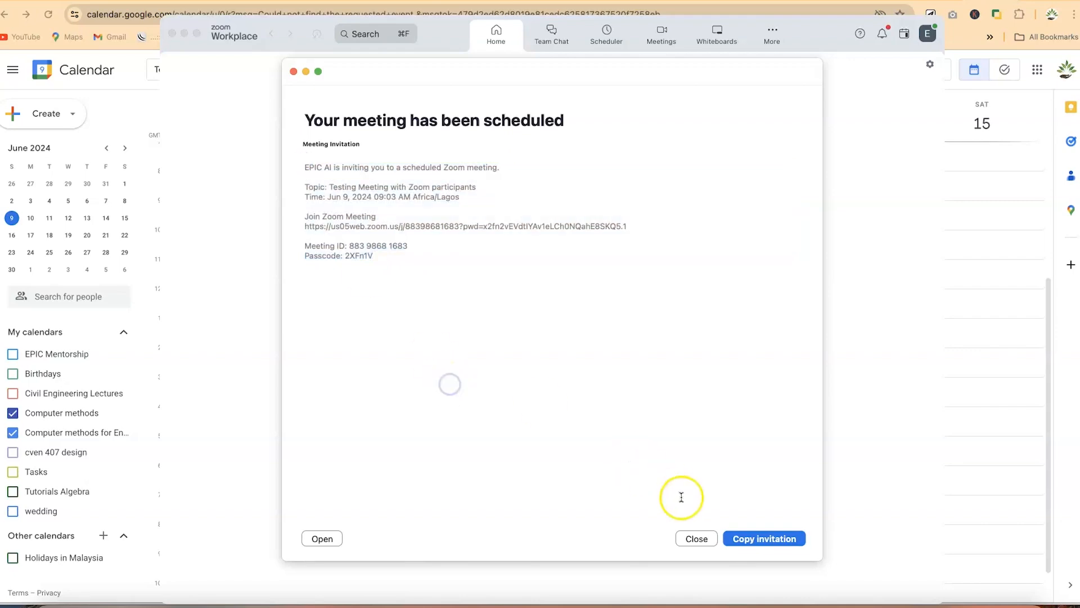
pyautogui.click(759, 538)
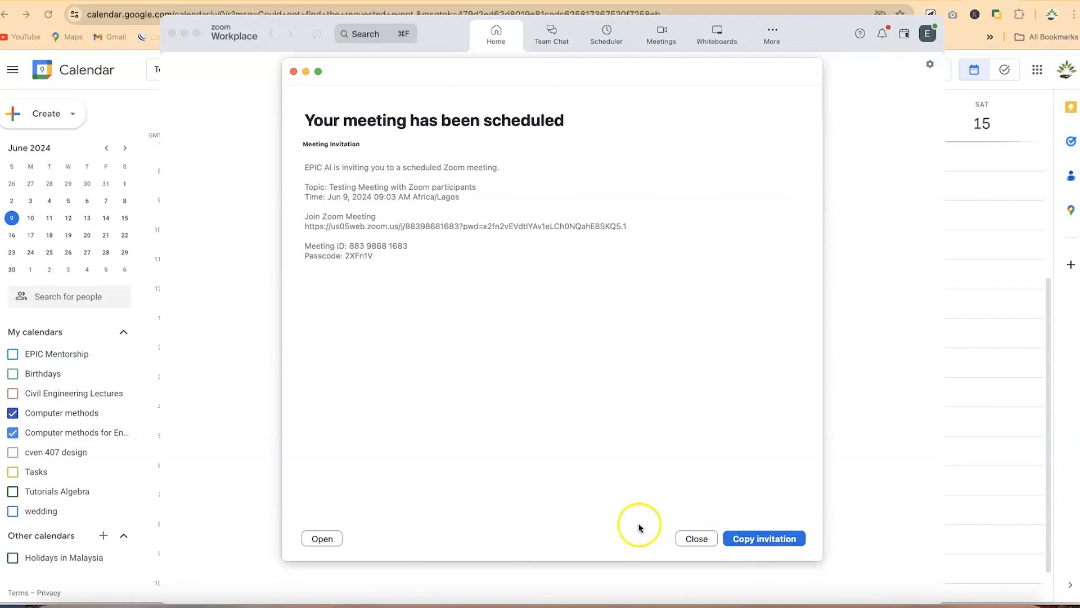
# Bring up Notes beside the confirmation and copy the meeting invitation again
pyautogui.click(444, 603)
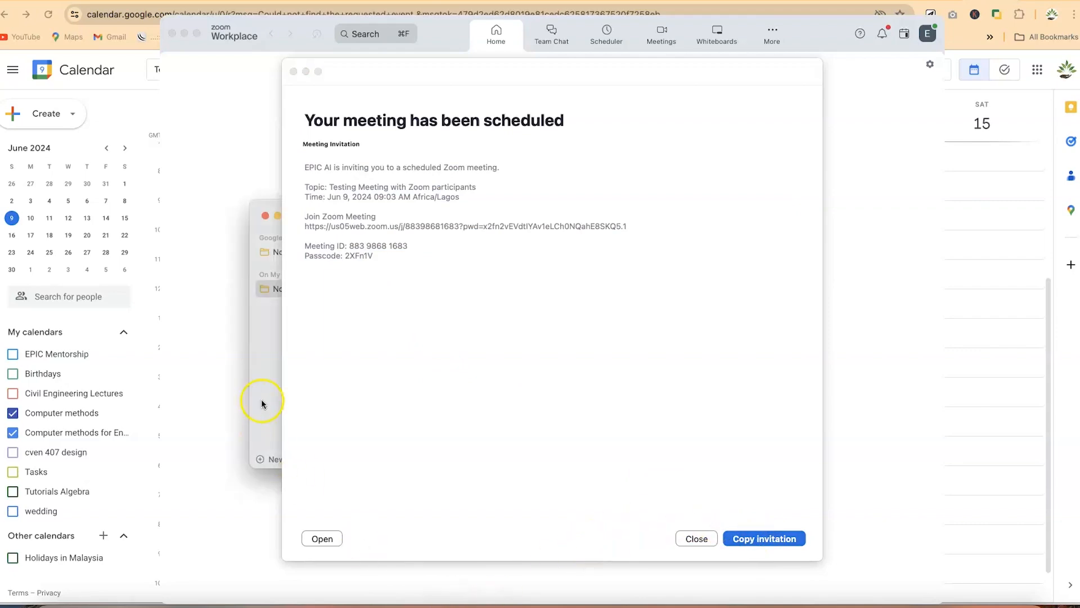
pyautogui.moveTo(262, 212); pyautogui.dragTo(115, 263)
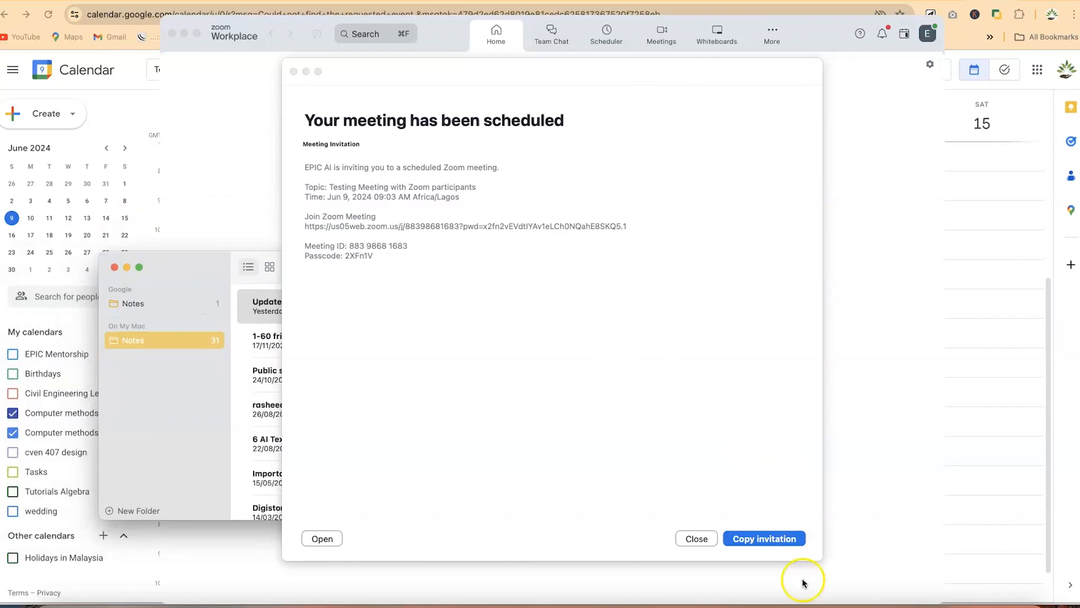
pyautogui.click(772, 536)
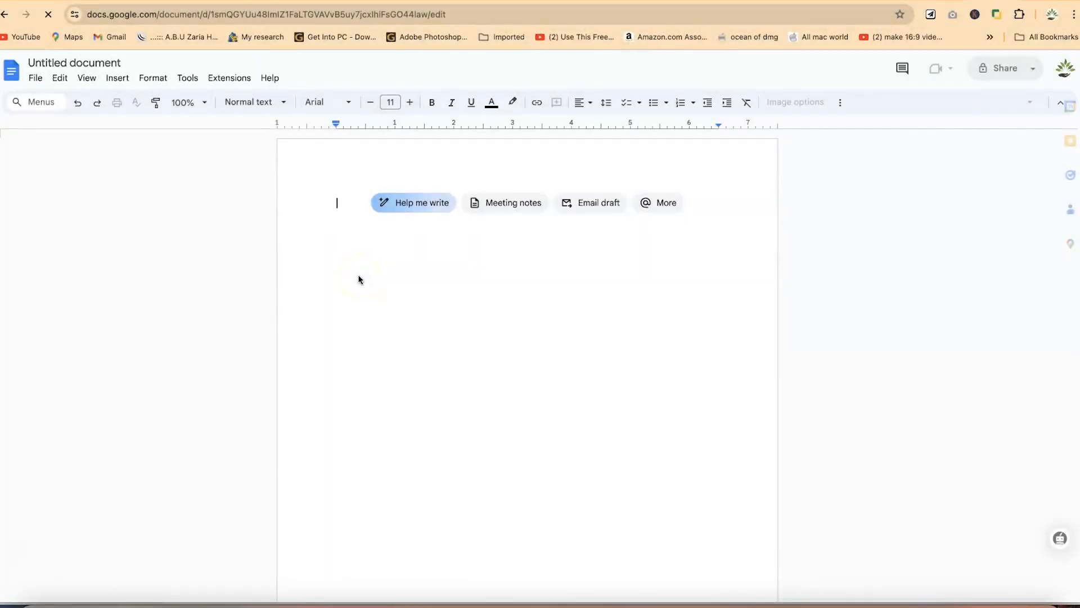
# Paste the Zoom invitation into the Untitled Google Doc and place the cursor below it
pyautogui.press('super+v')
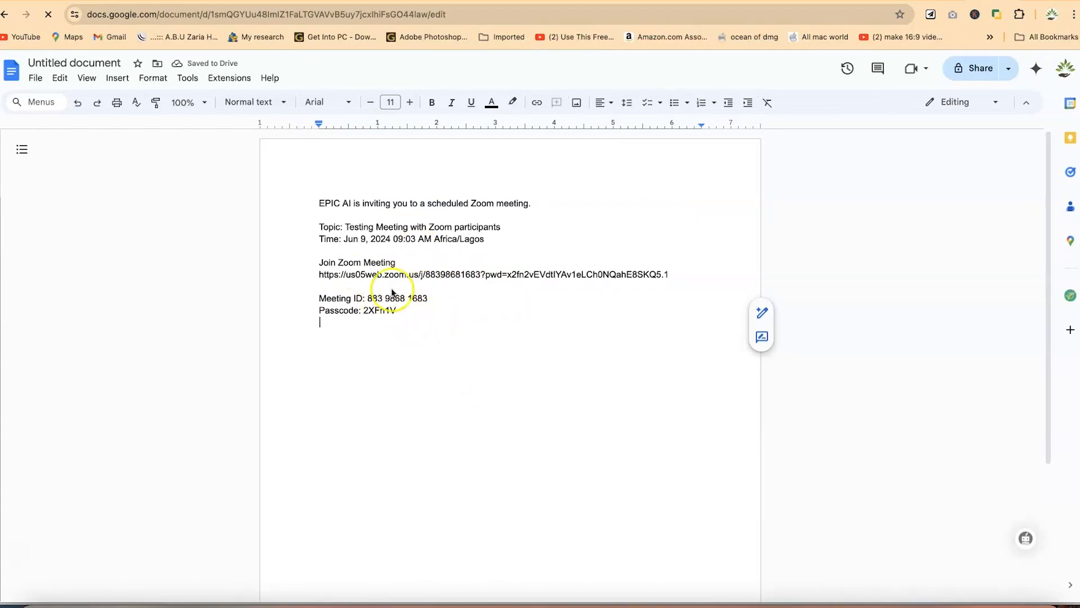
pyautogui.click(470, 360)
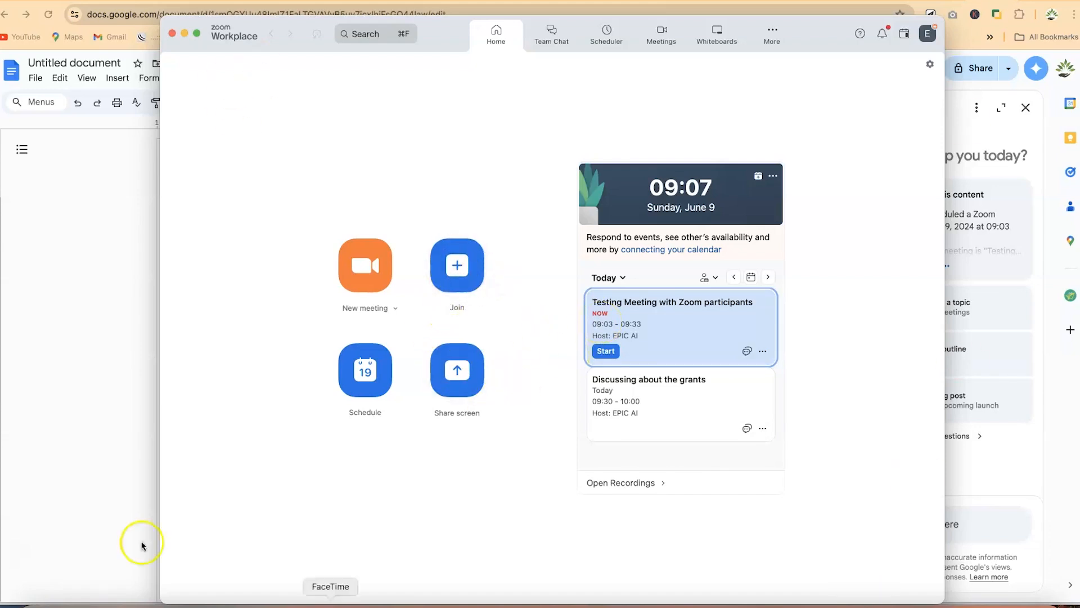
# In the Join meeting form, enter a new display name and turn off video
pyautogui.click(455, 280)
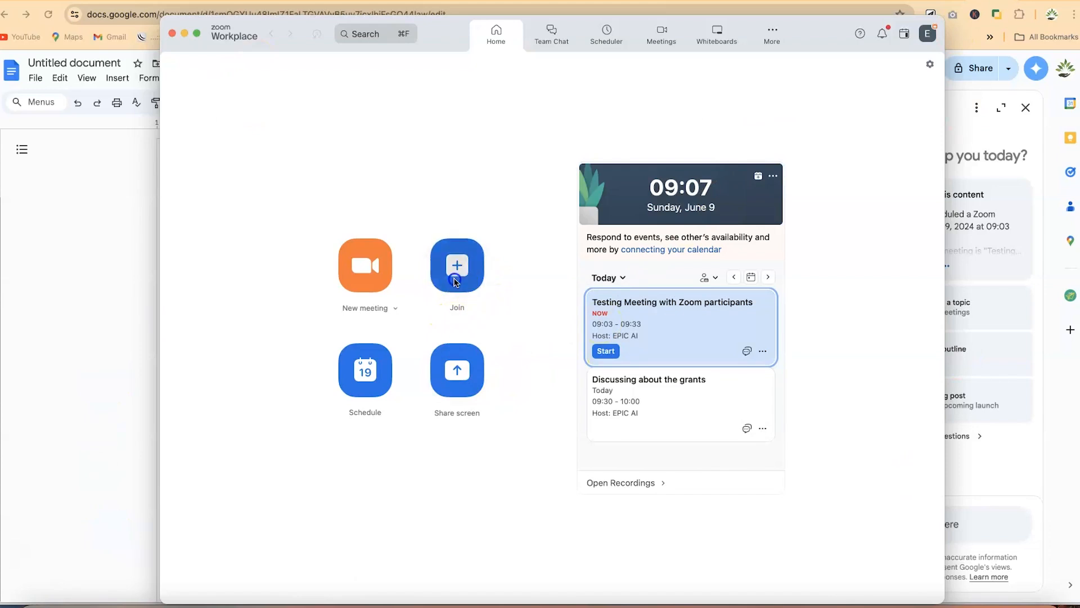
pyautogui.tripleClick(481, 307)
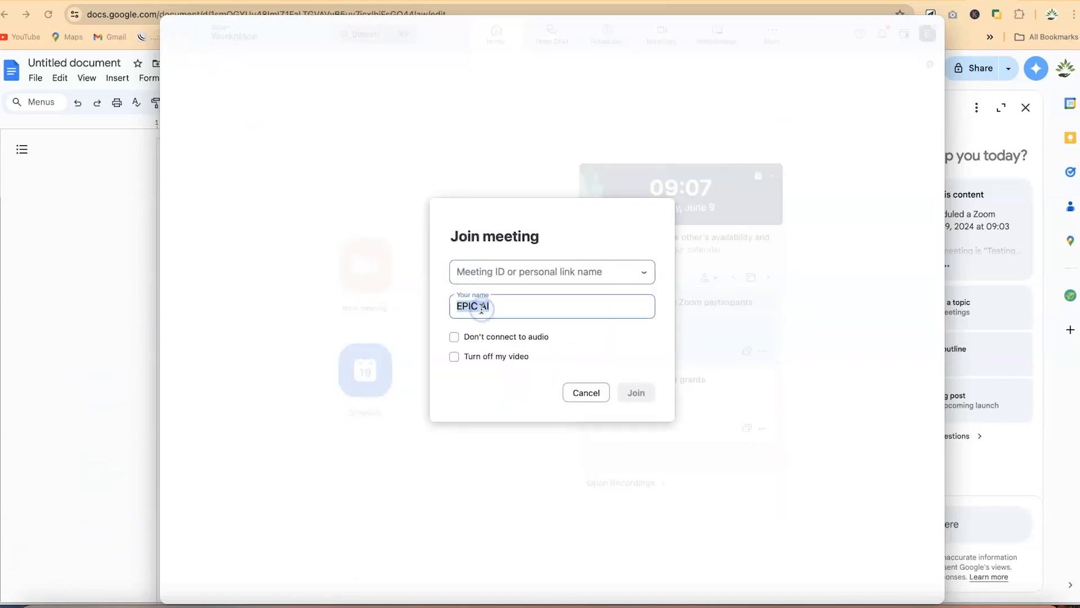
pyautogui.write('Dr. Rasheed')
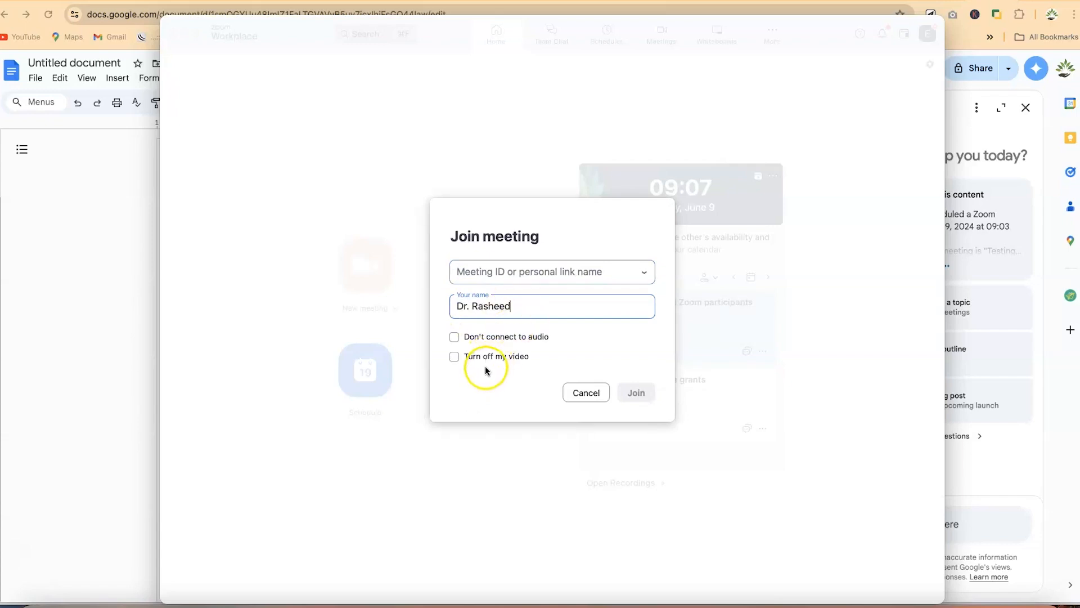
pyautogui.click(455, 357)
# Copy the Meeting ID from the Google Doc, paste it into the form and join
pyautogui.click(519, 272)
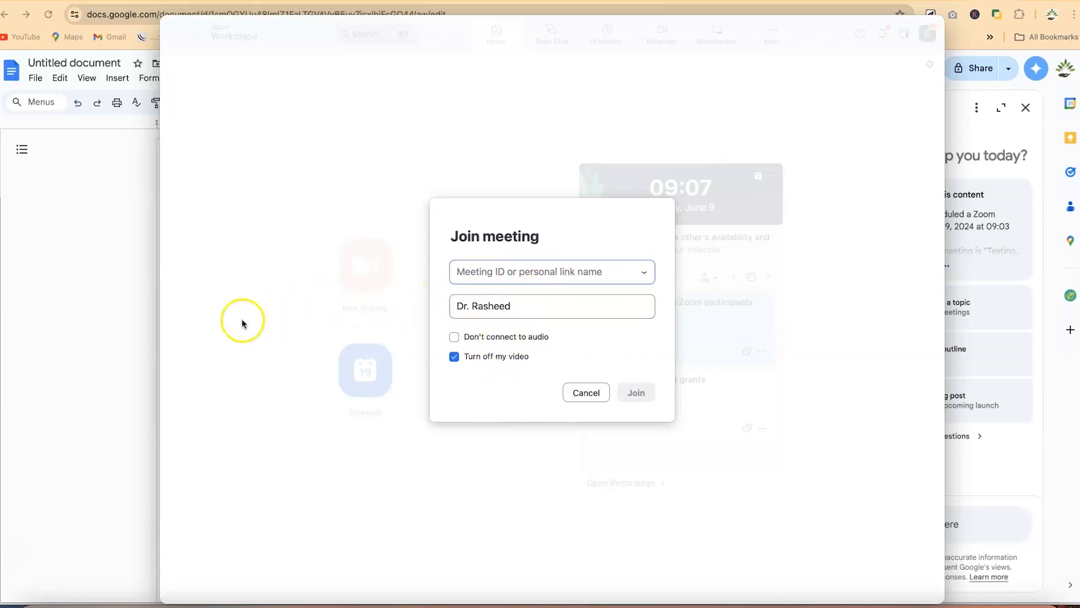
pyautogui.click(75, 263)
pyautogui.click(336, 298)
pyautogui.moveTo(336, 298); pyautogui.dragTo(272, 298)
pyautogui.press('super+c')
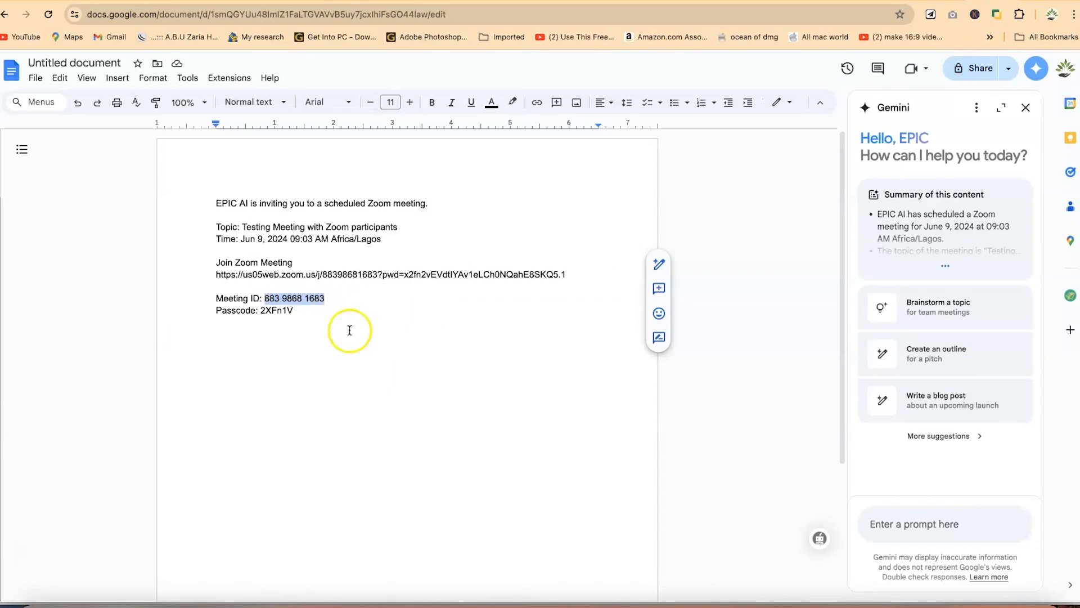
pyautogui.click(838, 603)
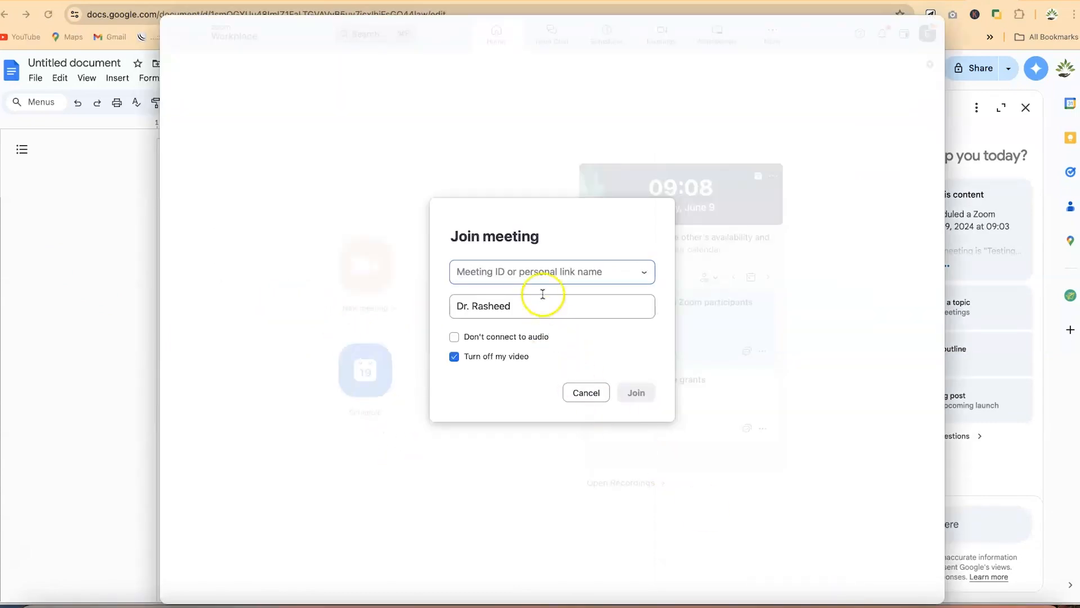
pyautogui.press('super+v')
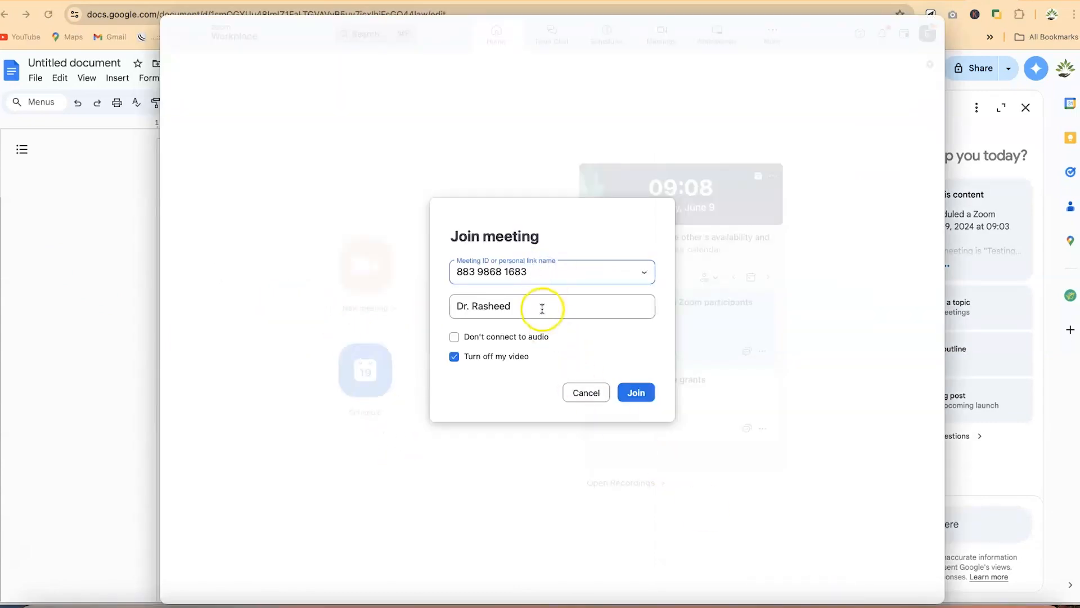
pyautogui.click(652, 395)
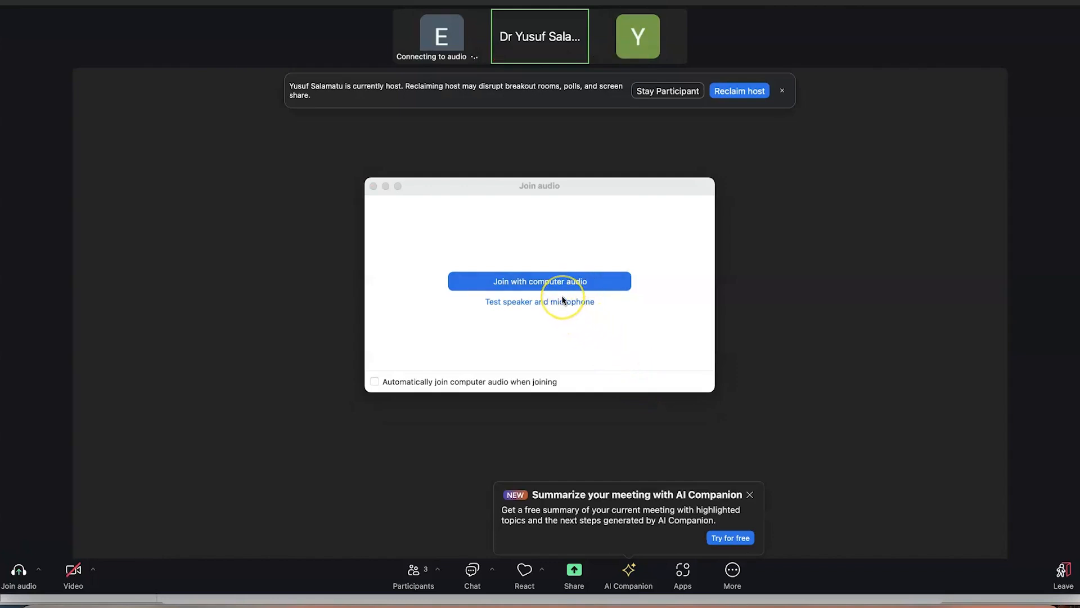
# Join with computer audio and choose Stay Participant instead of reclaiming host
pyautogui.click(573, 311)
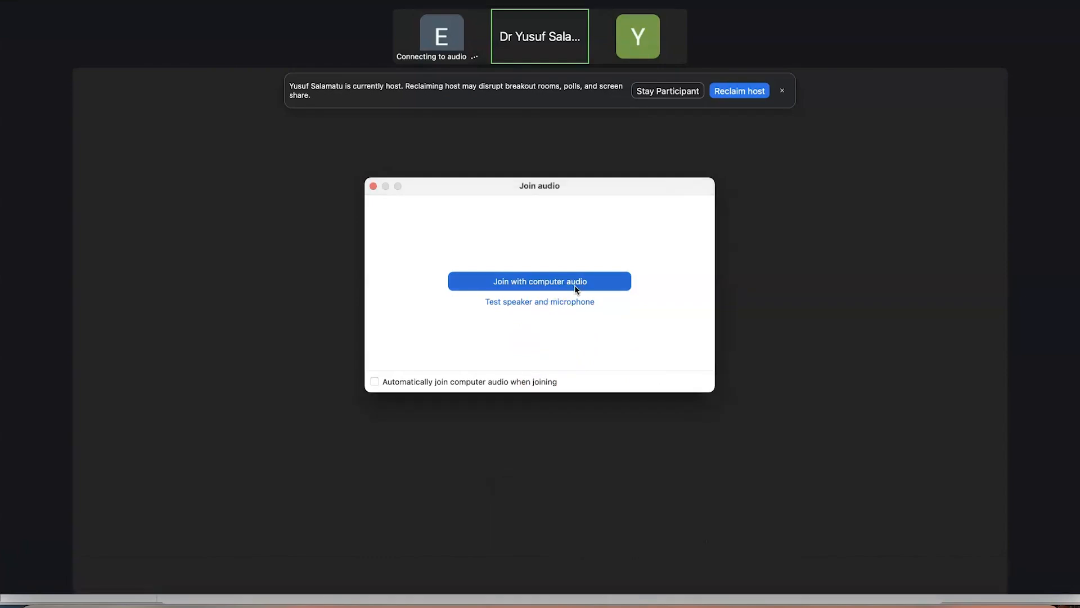
pyautogui.click(571, 281)
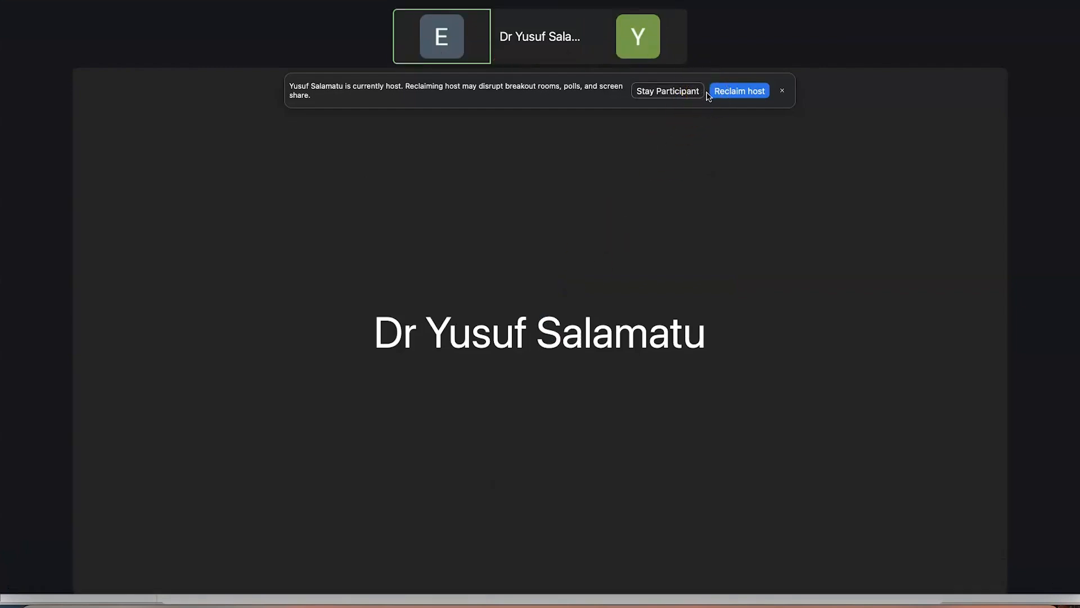
pyautogui.click(731, 91)
pyautogui.click(669, 91)
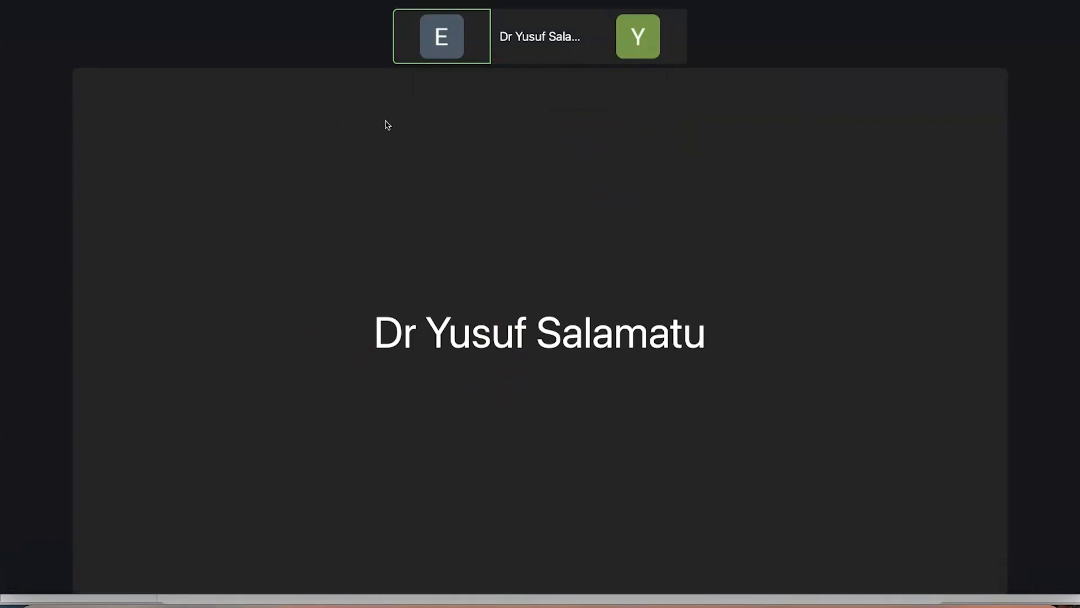
# Mute the microphone, briefly hold Space to speak, then show the participants list
pyautogui.click(19, 570)
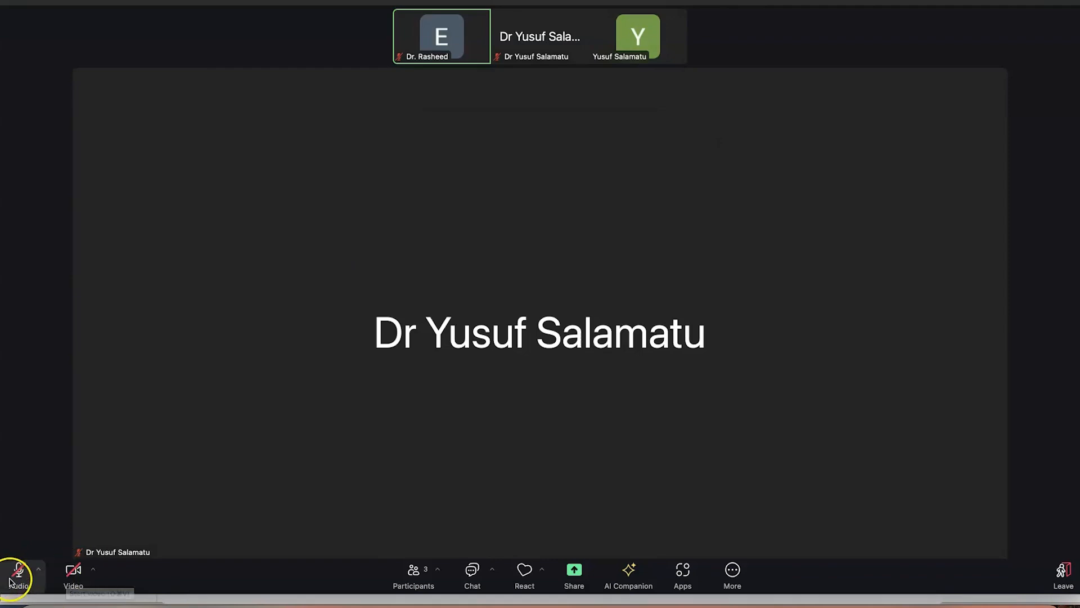
pyautogui.press('space')
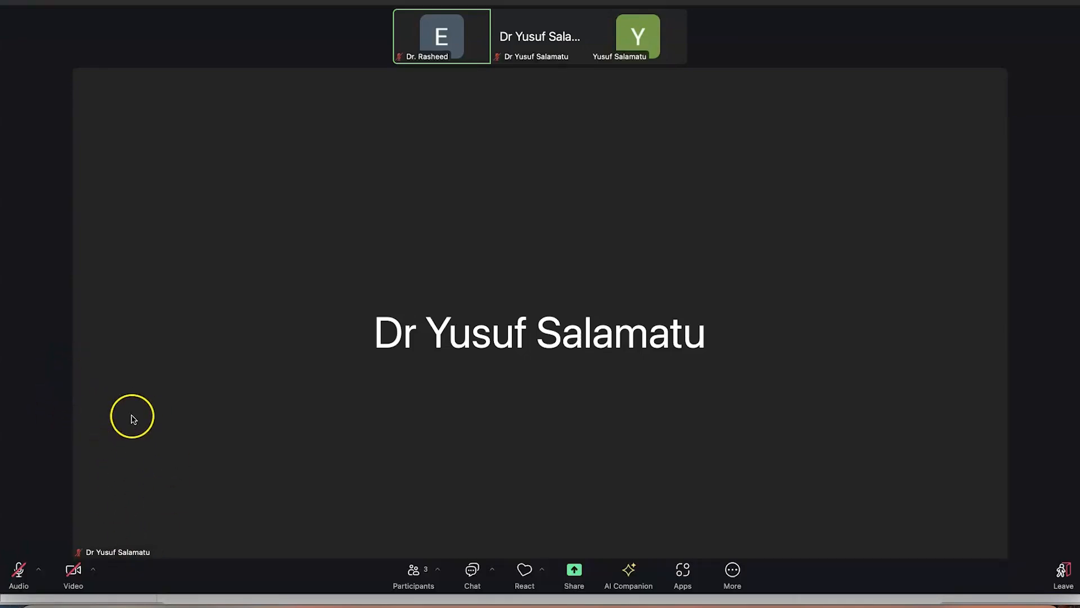
pyautogui.click(416, 574)
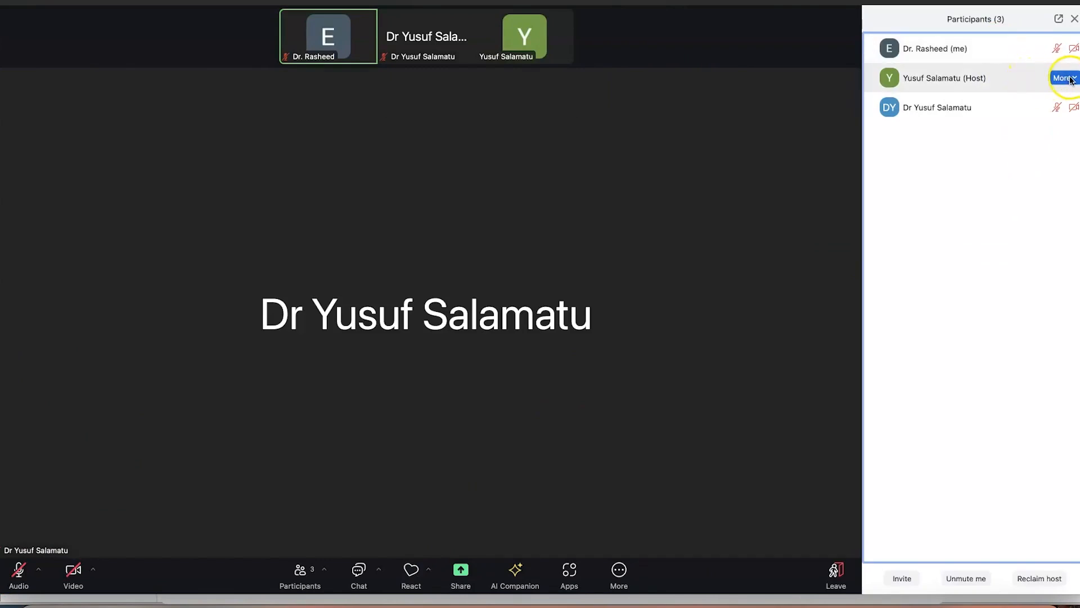
# Start a private chat with the host and type 'Hi and welcome to the meeting'
pyautogui.click(1072, 79)
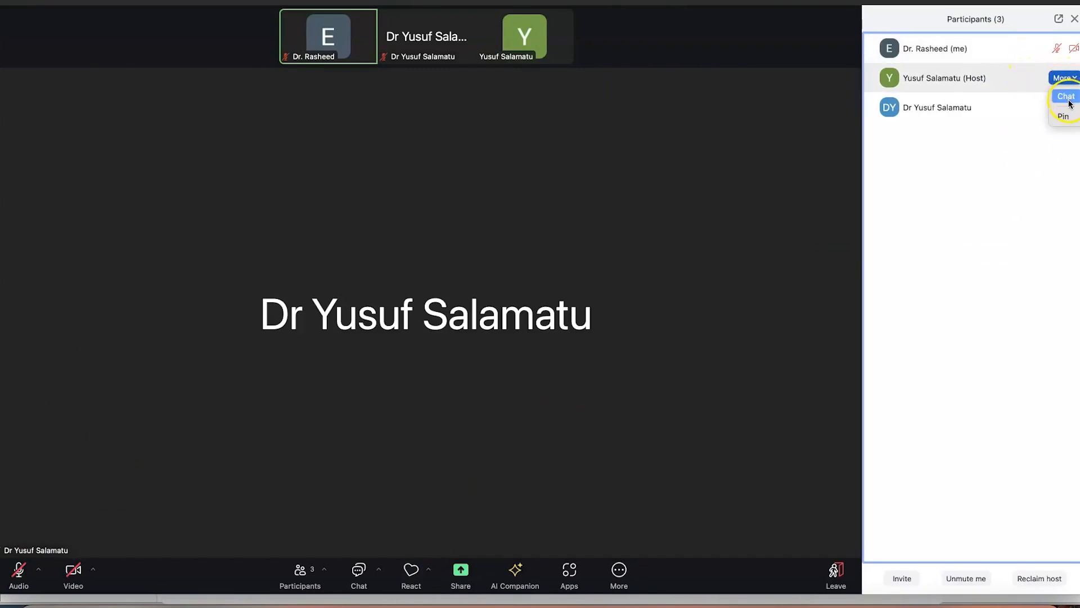
pyautogui.click(1068, 100)
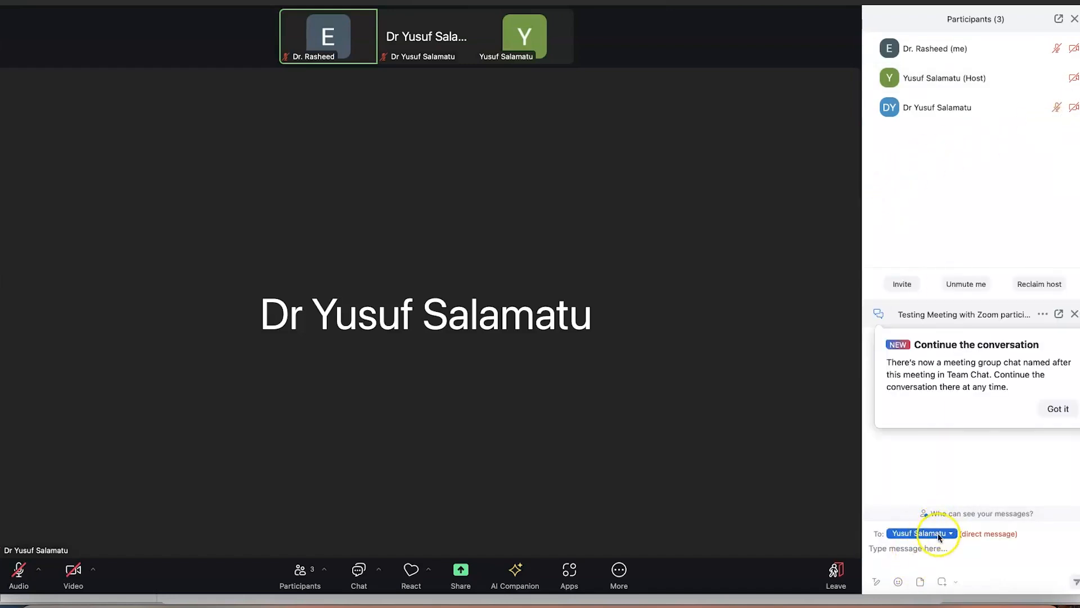
pyautogui.click(894, 549)
pyautogui.write('Hi and we')
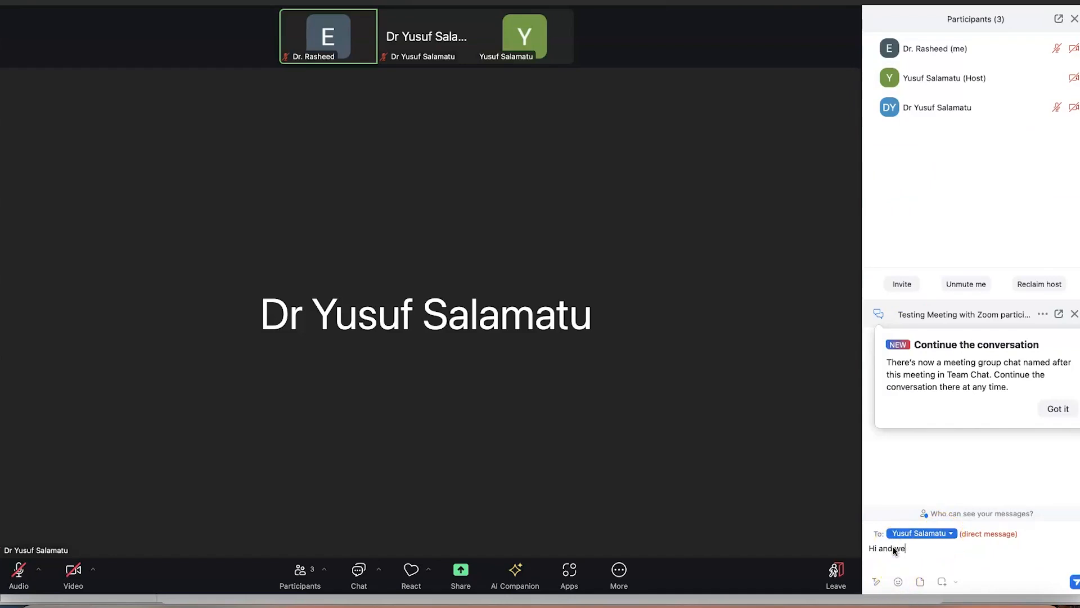
pyautogui.write('lcome to the meeting')
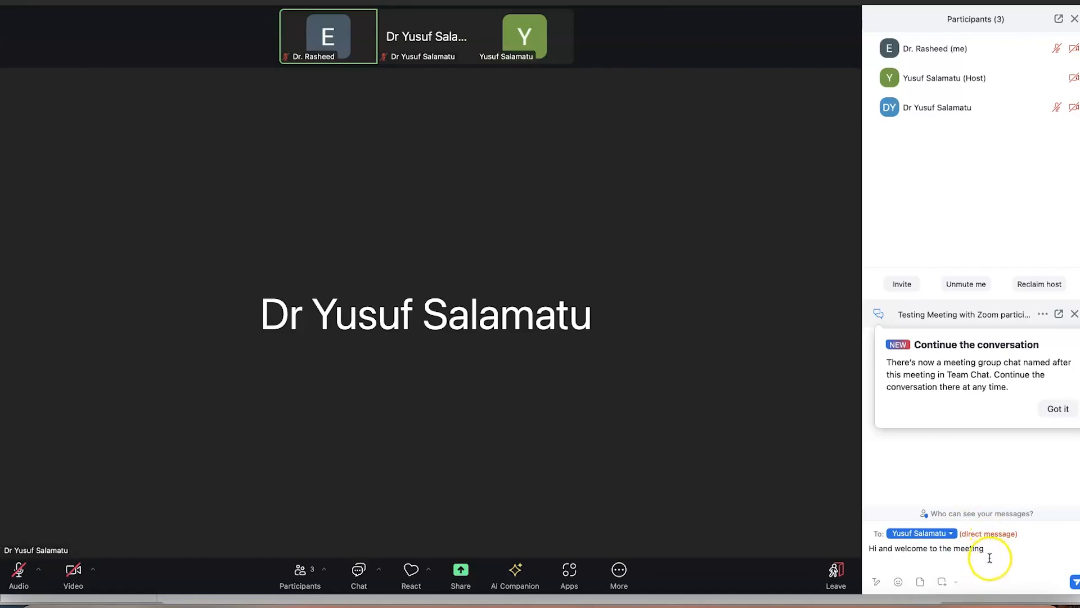
# Make the word 'meeting' bold, italic and underlined, keeping the medium text size
pyautogui.click(878, 583)
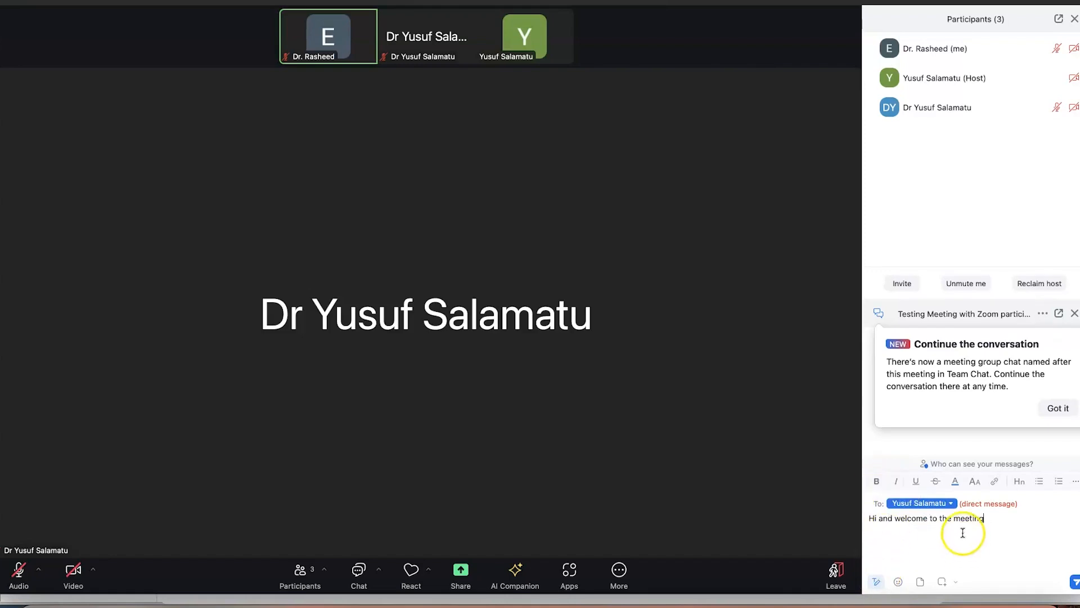
pyautogui.doubleClick(964, 517)
pyautogui.click(876, 482)
pyautogui.click(895, 484)
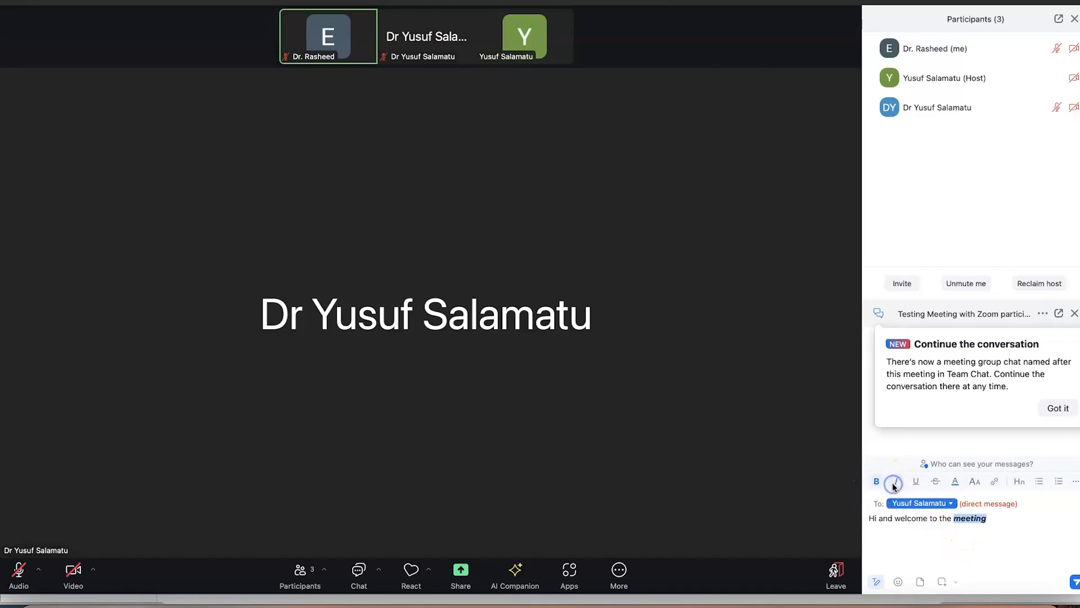
pyautogui.click(913, 484)
pyautogui.click(937, 482)
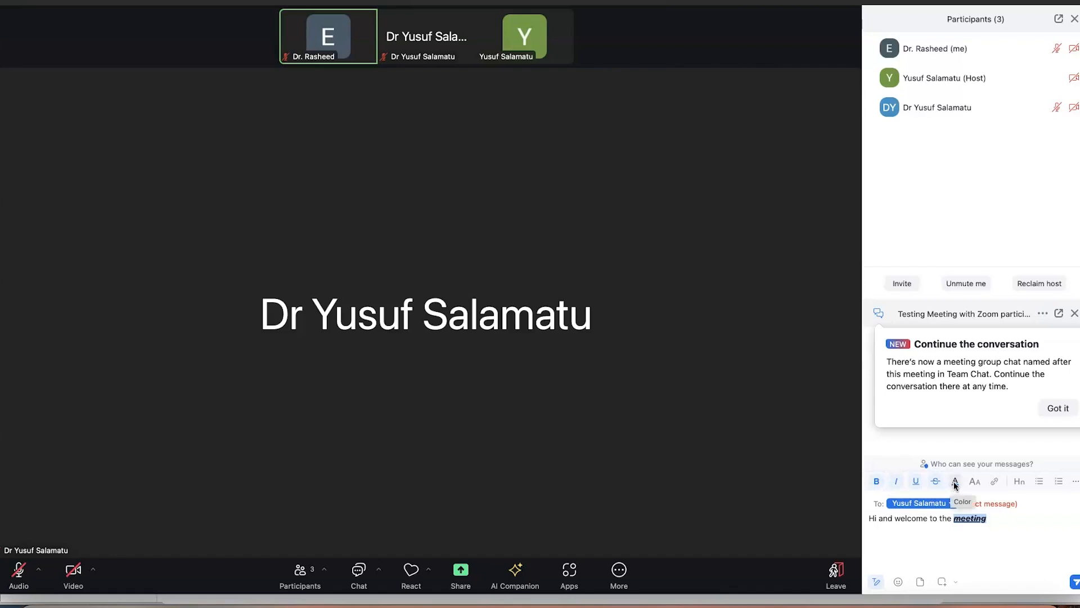
pyautogui.click(954, 481)
pyautogui.click(912, 435)
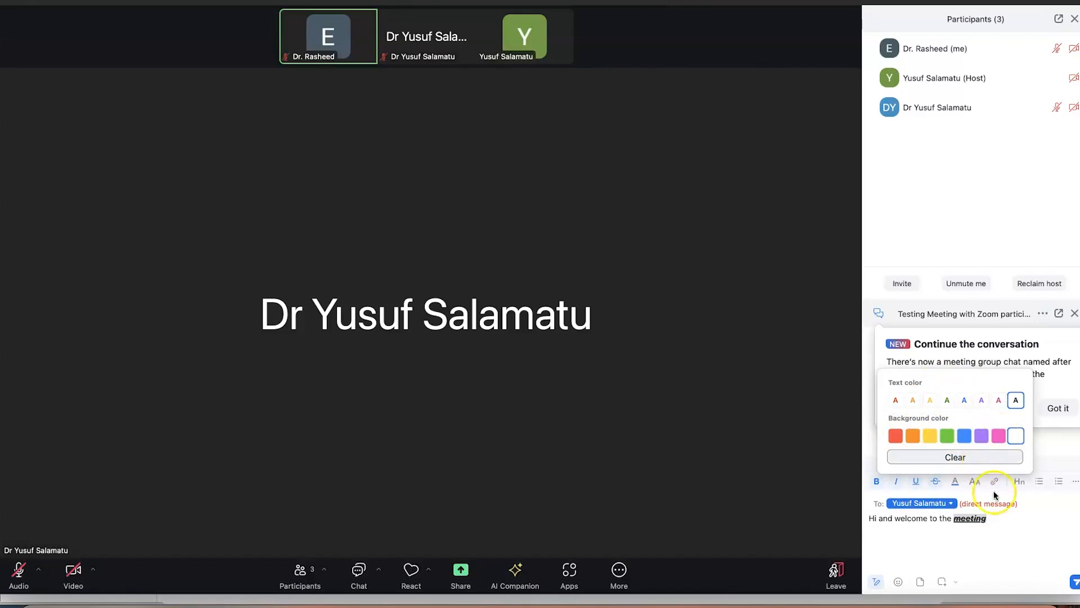
pyautogui.click(977, 488)
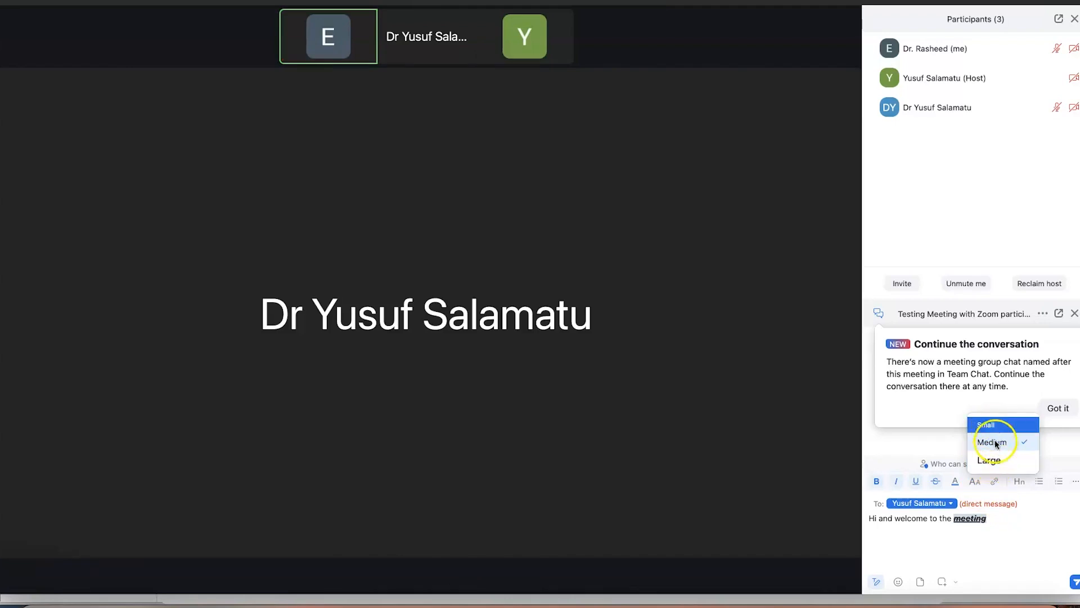
pyautogui.click(978, 481)
pyautogui.click(996, 482)
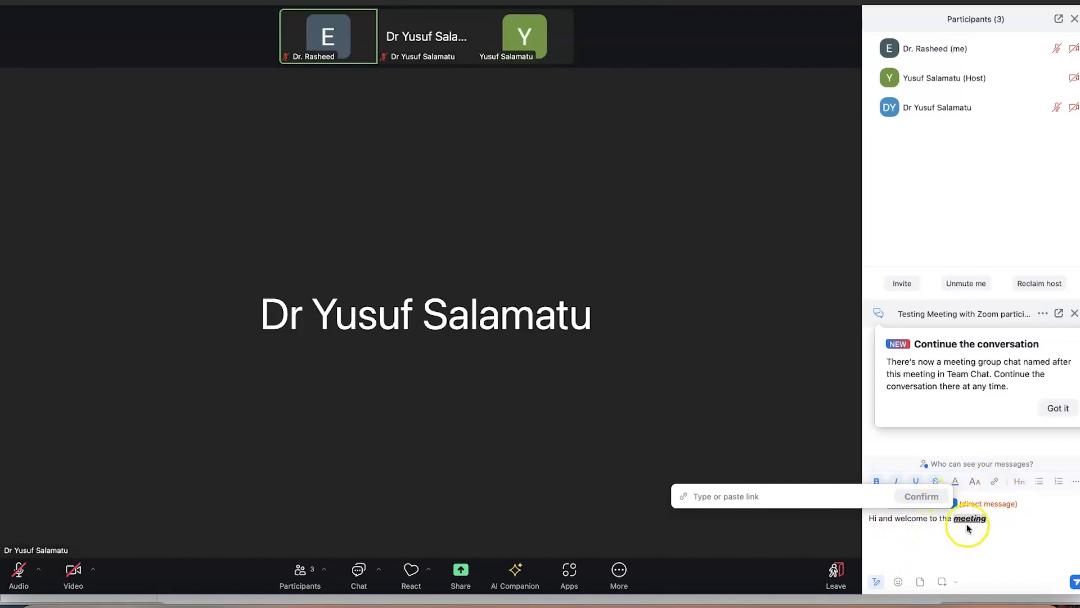
pyautogui.click(811, 491)
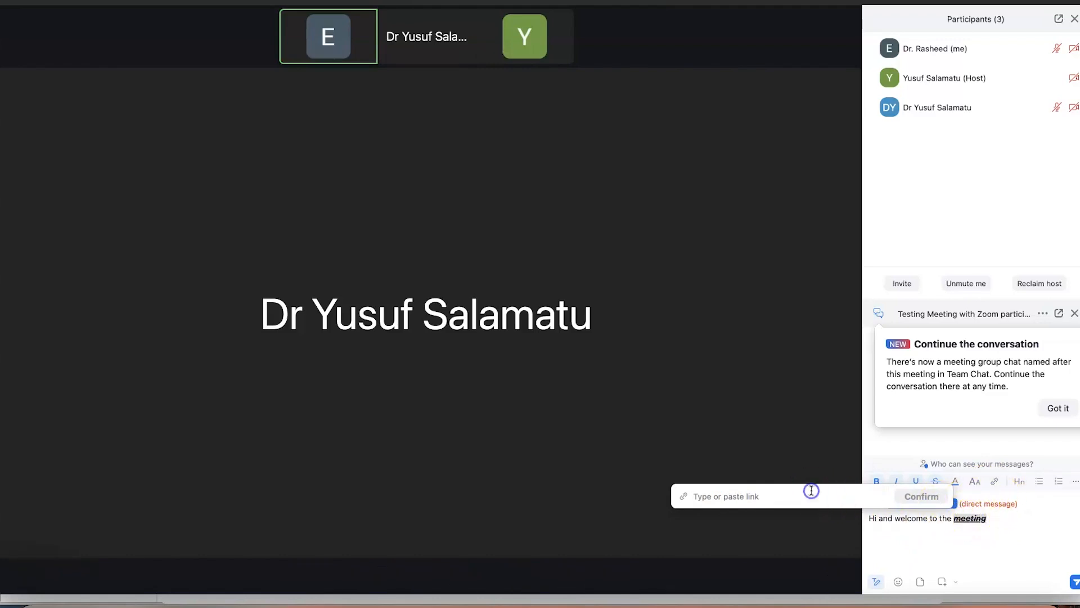
pyautogui.write('www.google.com')
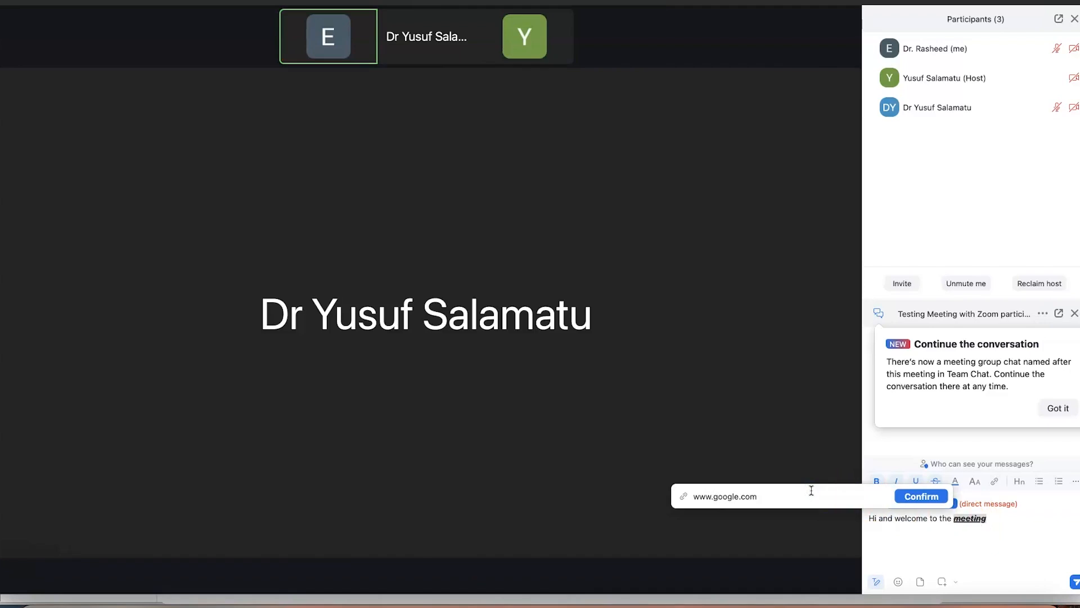
pyautogui.click(923, 497)
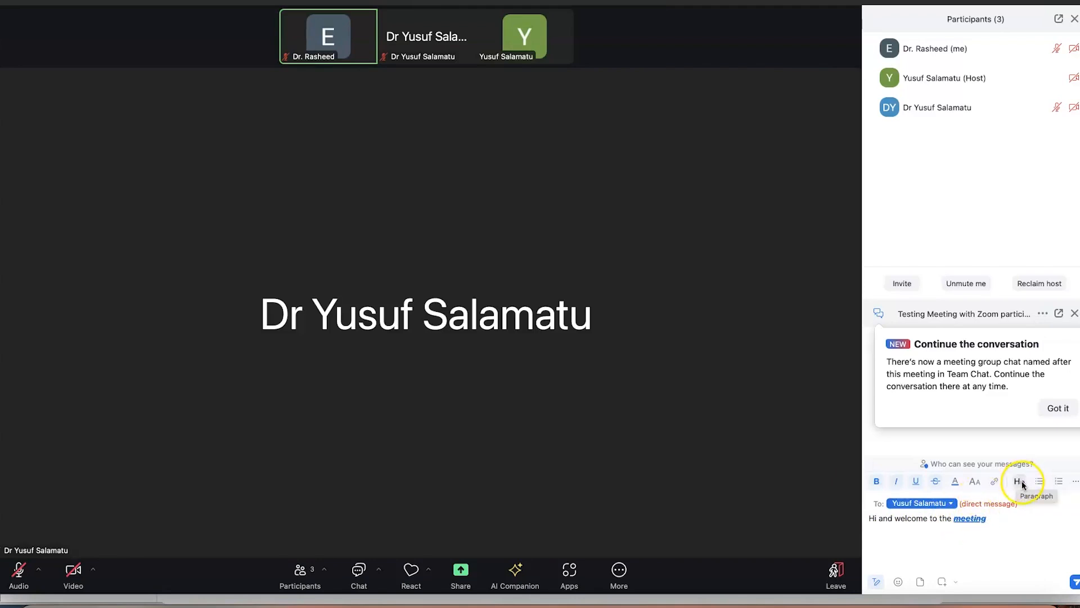
pyautogui.click(1076, 482)
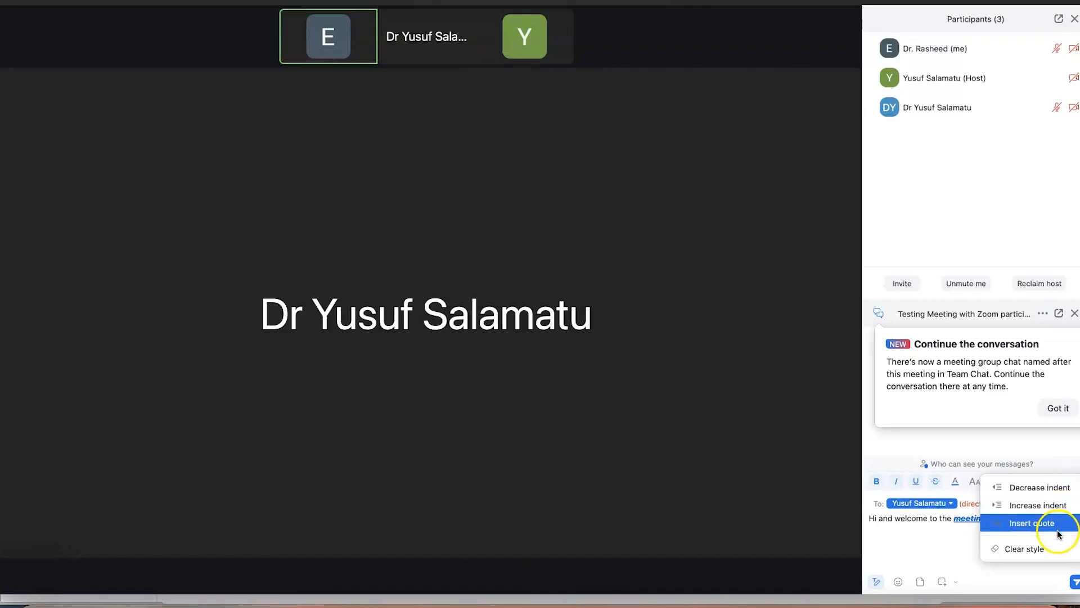
pyautogui.click(941, 552)
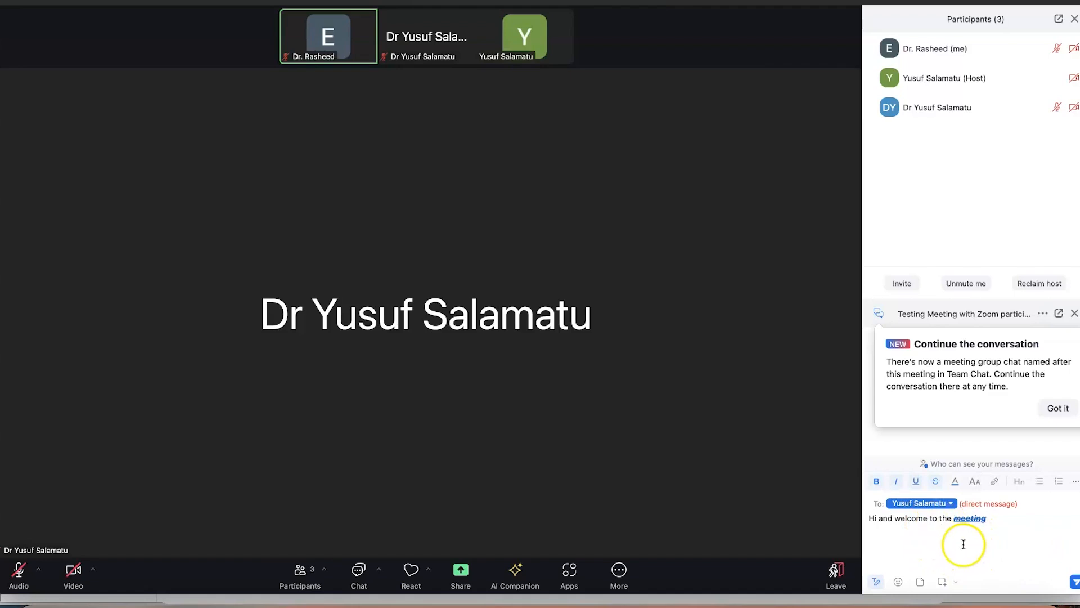
pyautogui.click(898, 582)
pyautogui.scroll(-15, 879, 490)
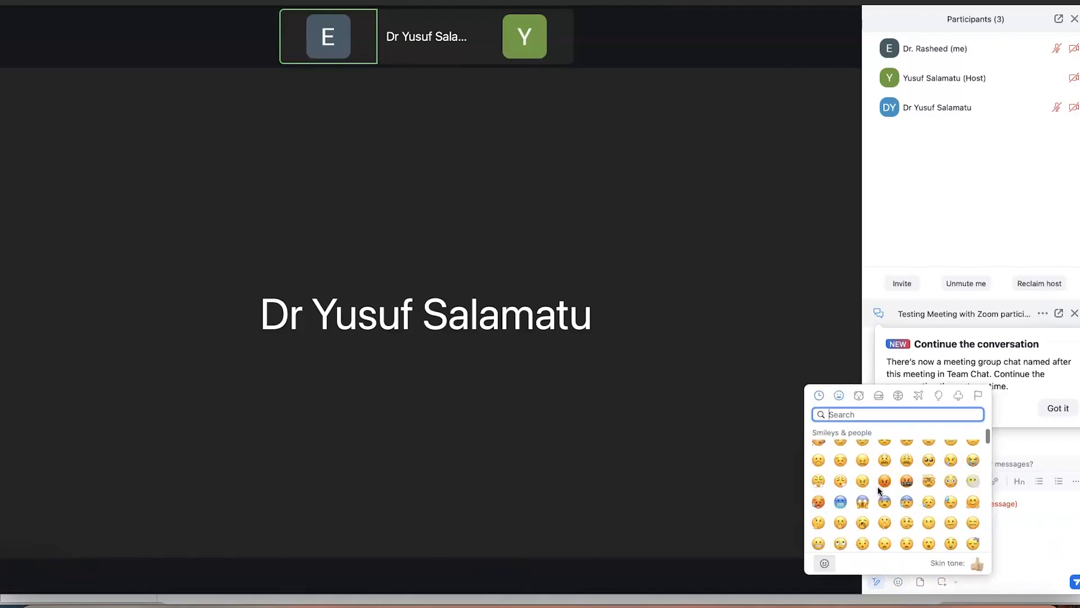
pyautogui.scroll(15, 880, 491)
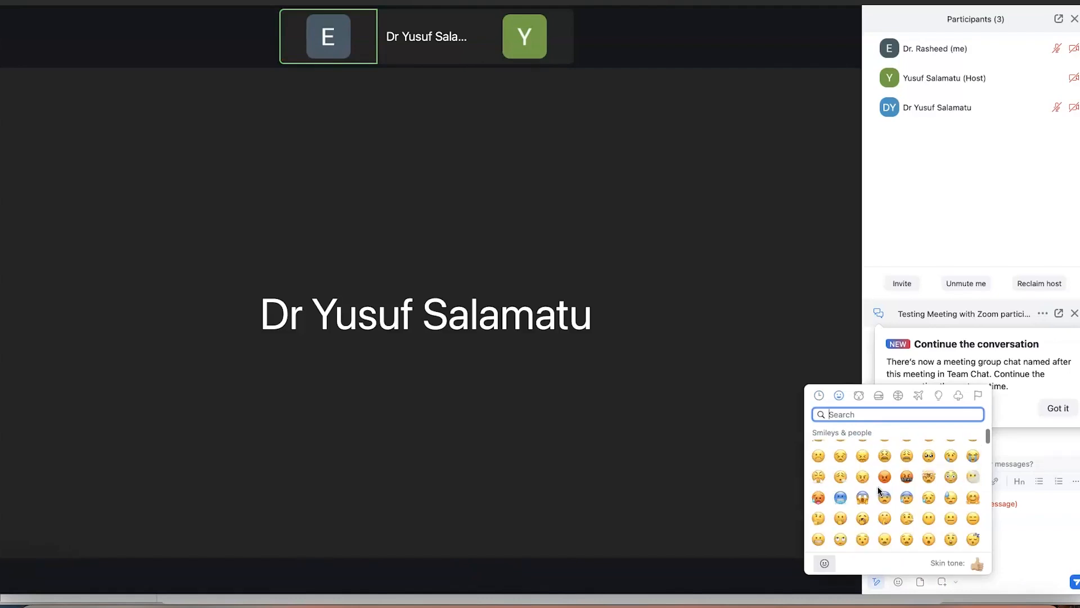
pyautogui.click(839, 396)
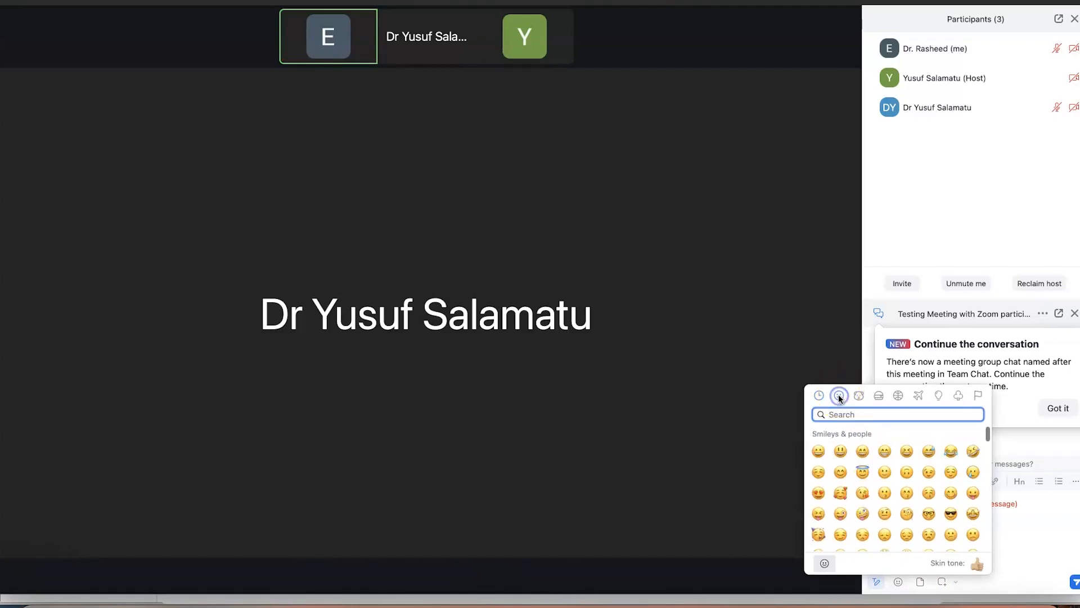
pyautogui.click(859, 395)
pyautogui.click(880, 396)
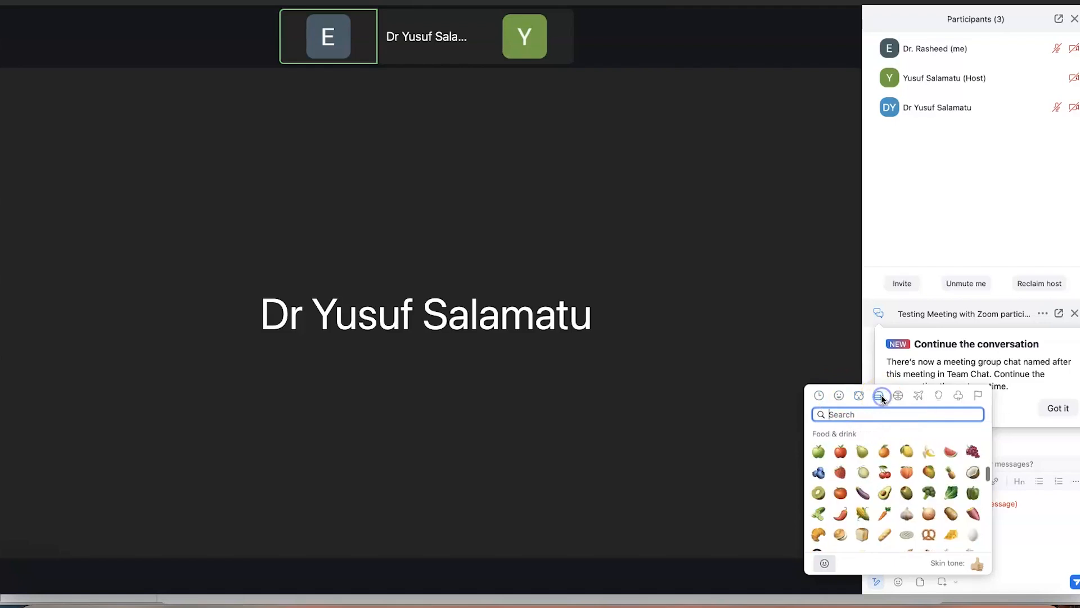
pyautogui.click(898, 396)
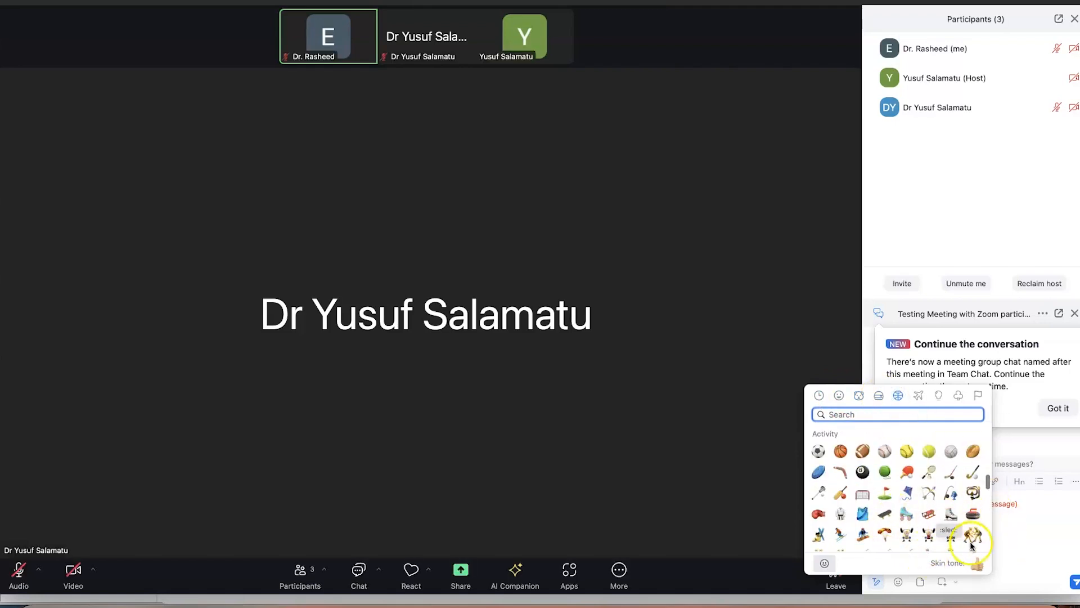
pyautogui.press('Escape')
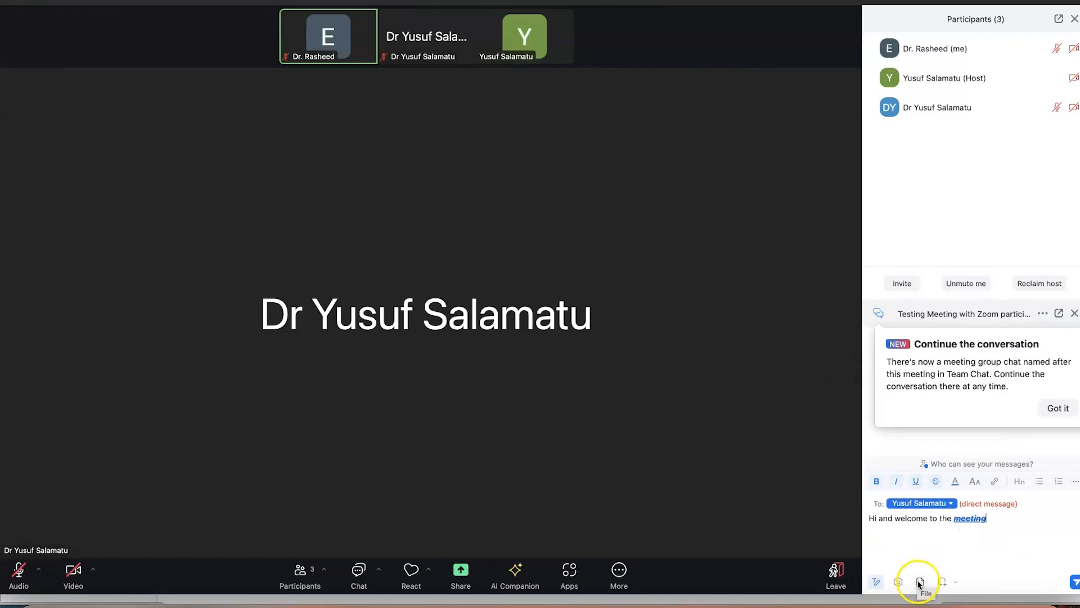
# Capture a screenshot of the 'Continue the conversation' notice into the draft message
pyautogui.click(920, 581)
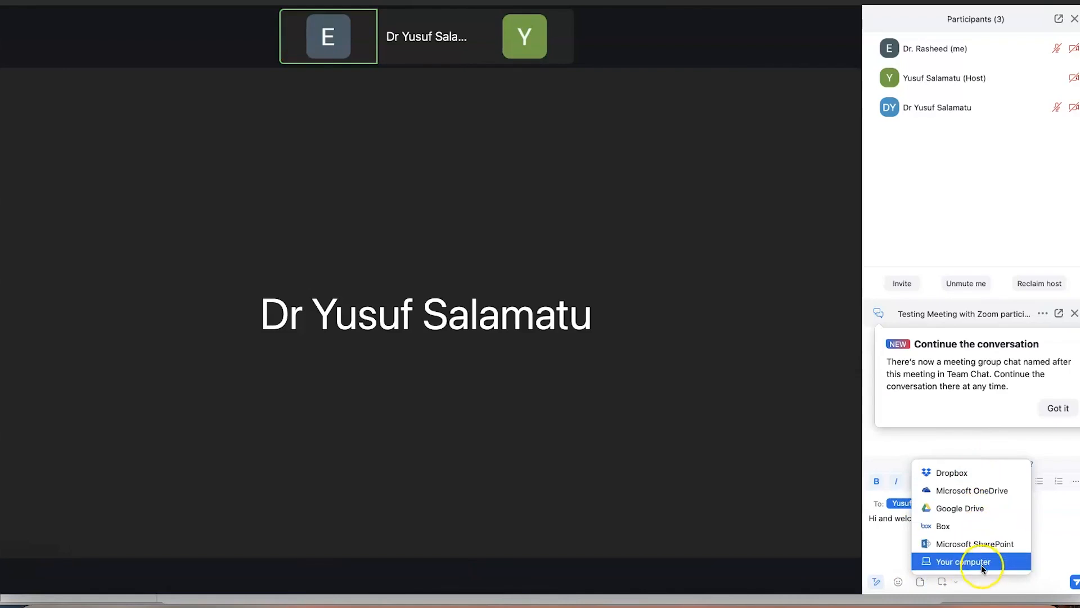
pyautogui.click(1042, 531)
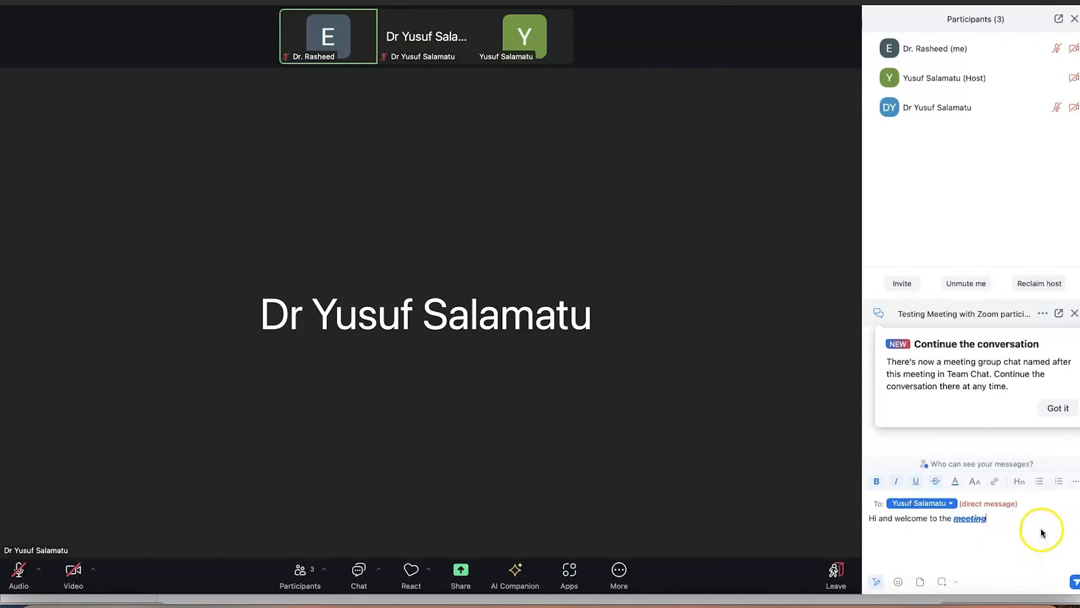
pyautogui.click(943, 585)
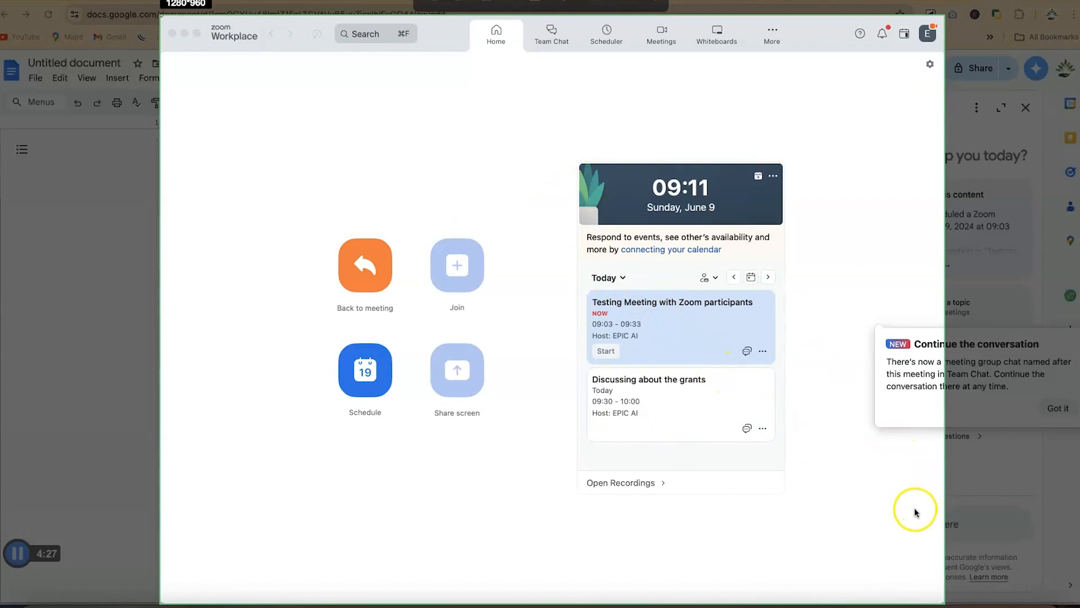
pyautogui.press('Escape')
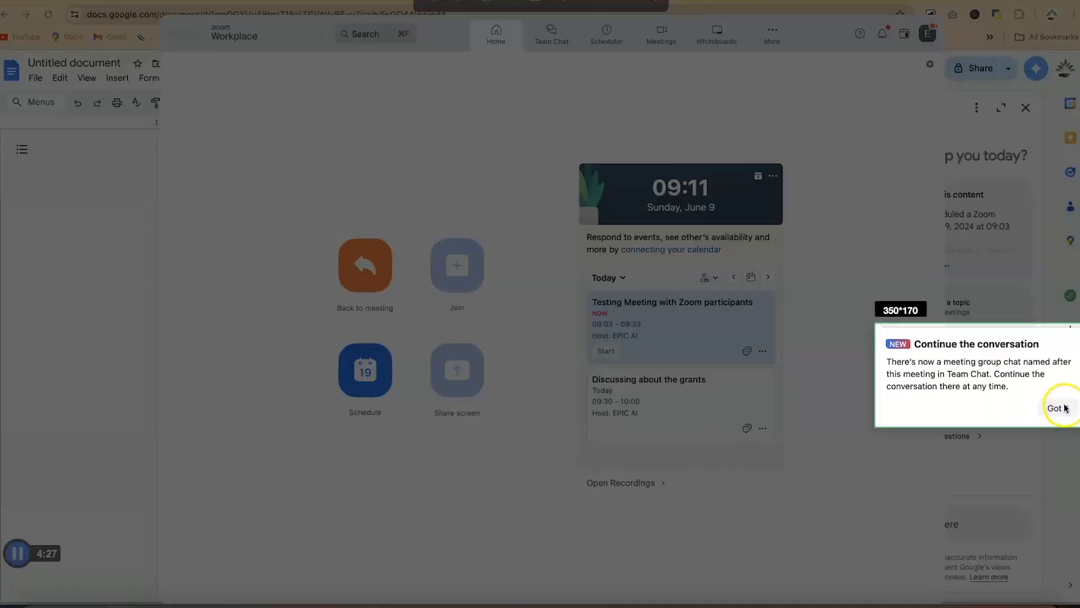
pyautogui.click(1054, 411)
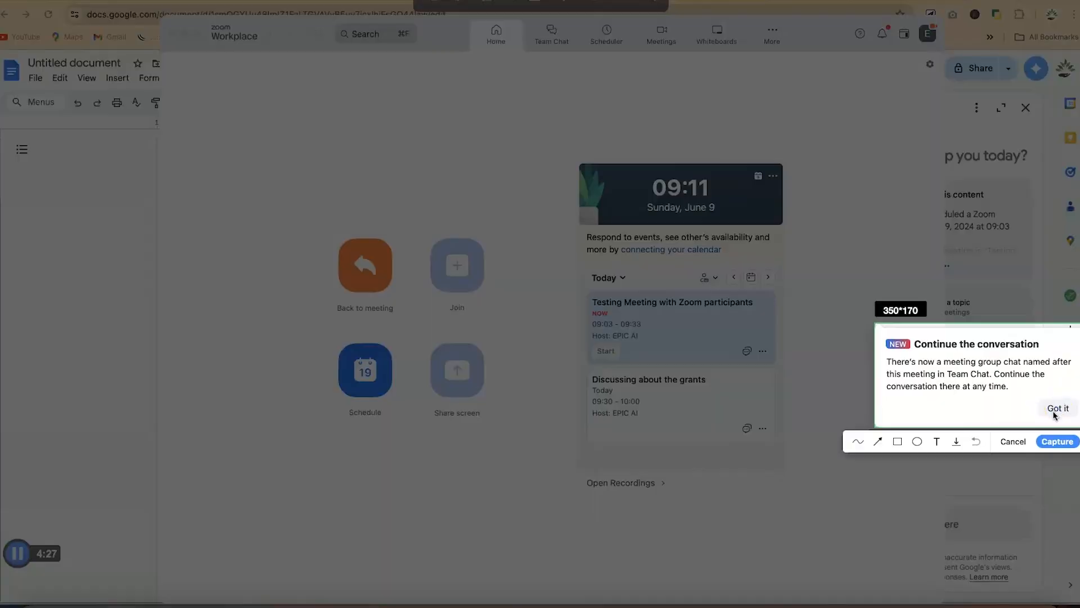
pyautogui.click(1058, 442)
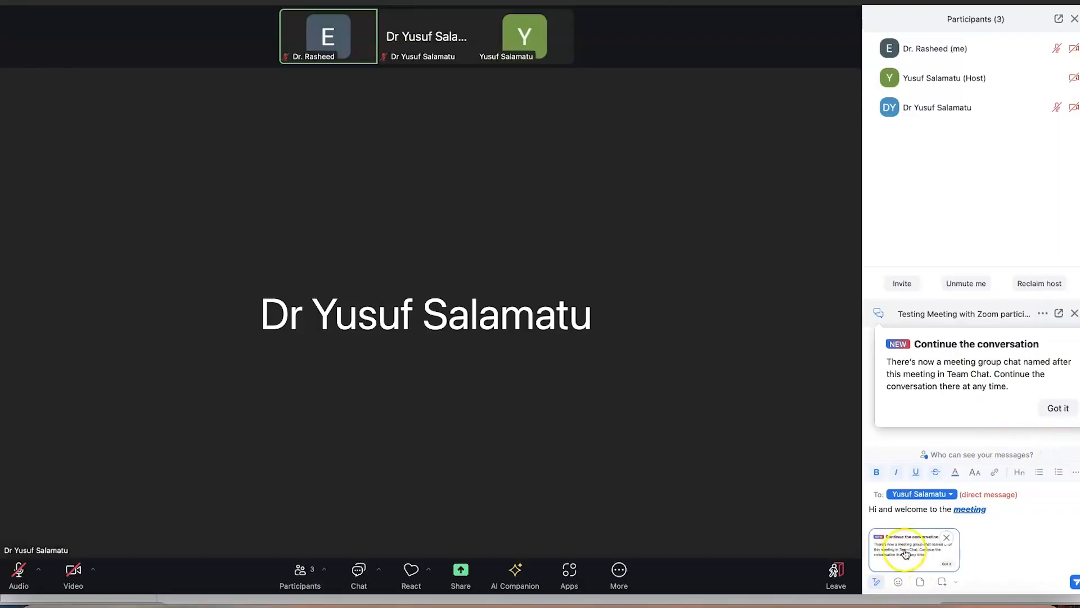
# Send the message with its screenshot and dismiss the 'Continue the conversation' notice
pyautogui.click(1076, 583)
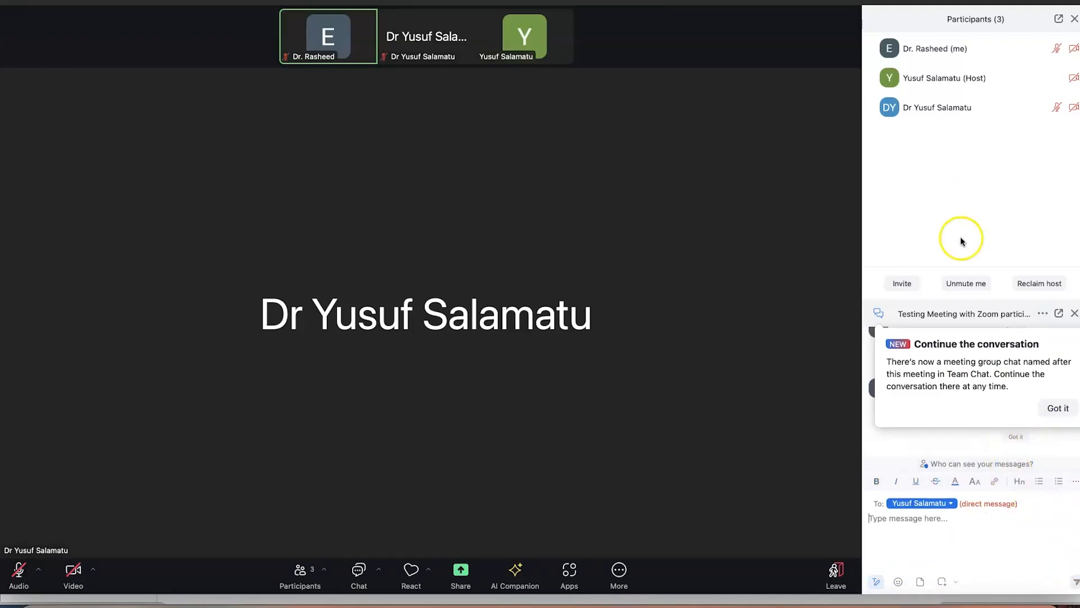
pyautogui.click(1064, 412)
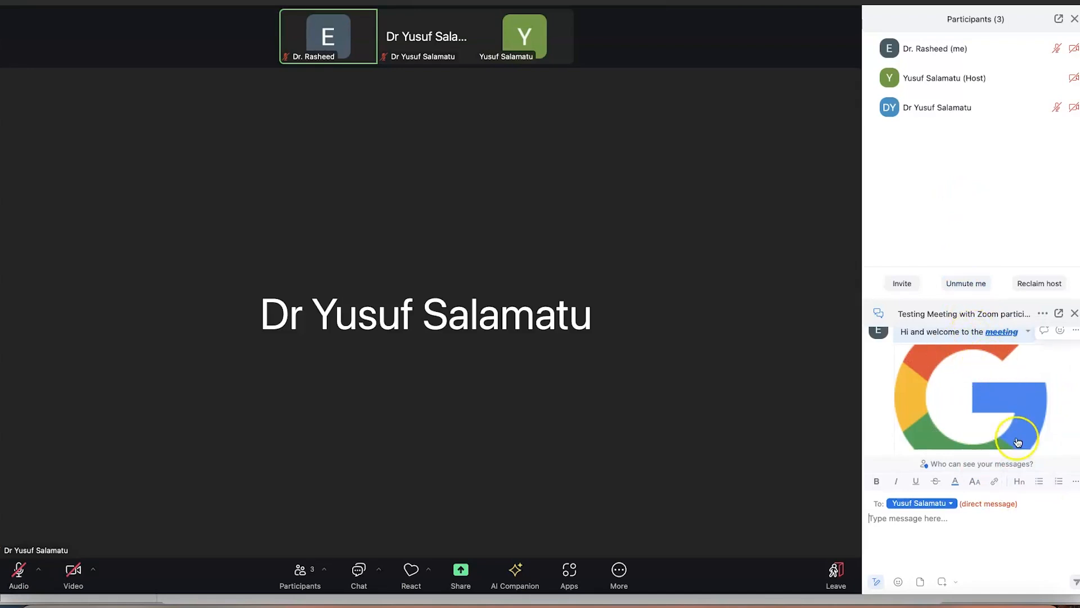
pyautogui.scroll(-5, 974, 442)
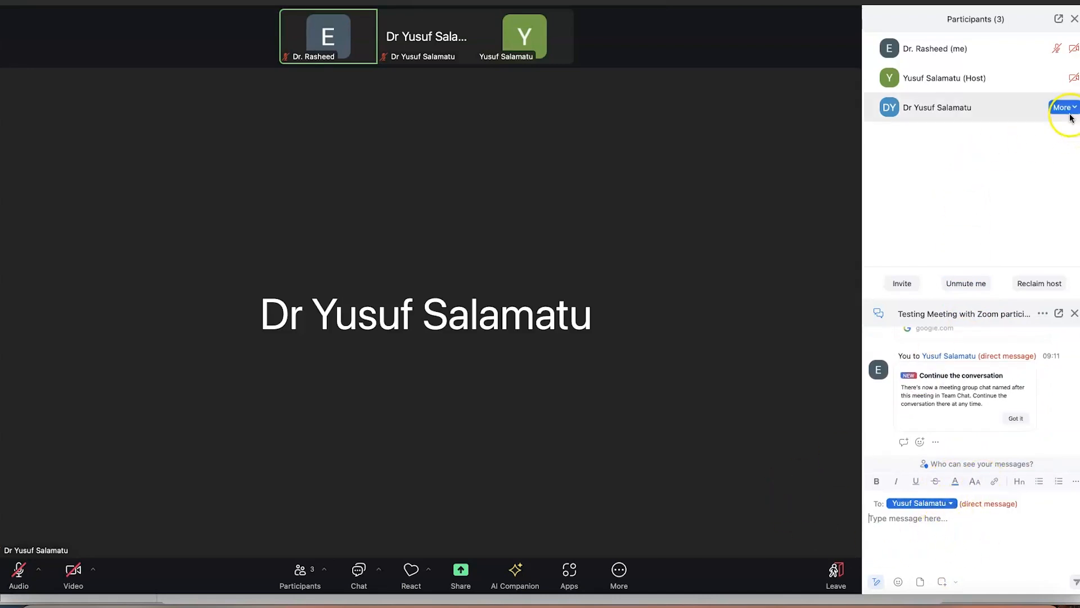
# Open the host participant's More options twice and dismiss them without choosing anything
pyautogui.moveTo(1062, 82)
pyautogui.click(1069, 79)
pyautogui.click(989, 83)
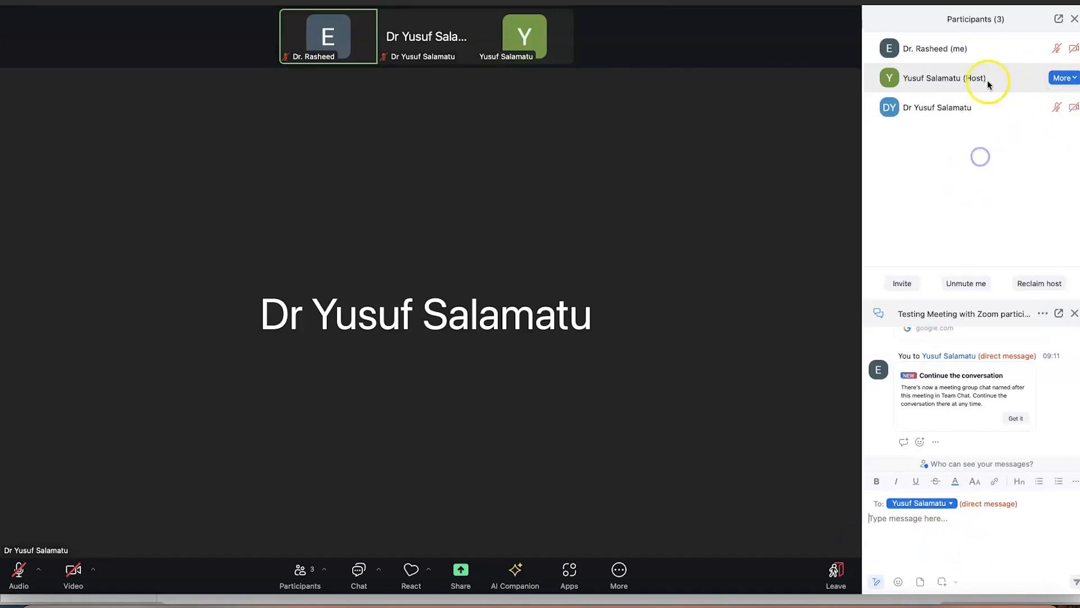
pyautogui.moveTo(1069, 56)
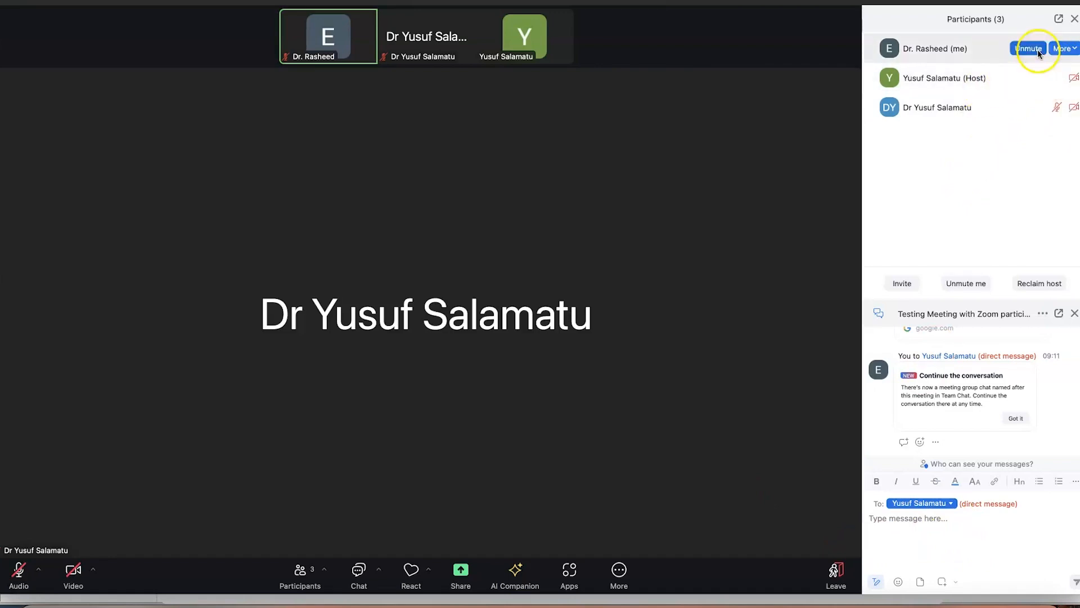
pyautogui.moveTo(1020, 74)
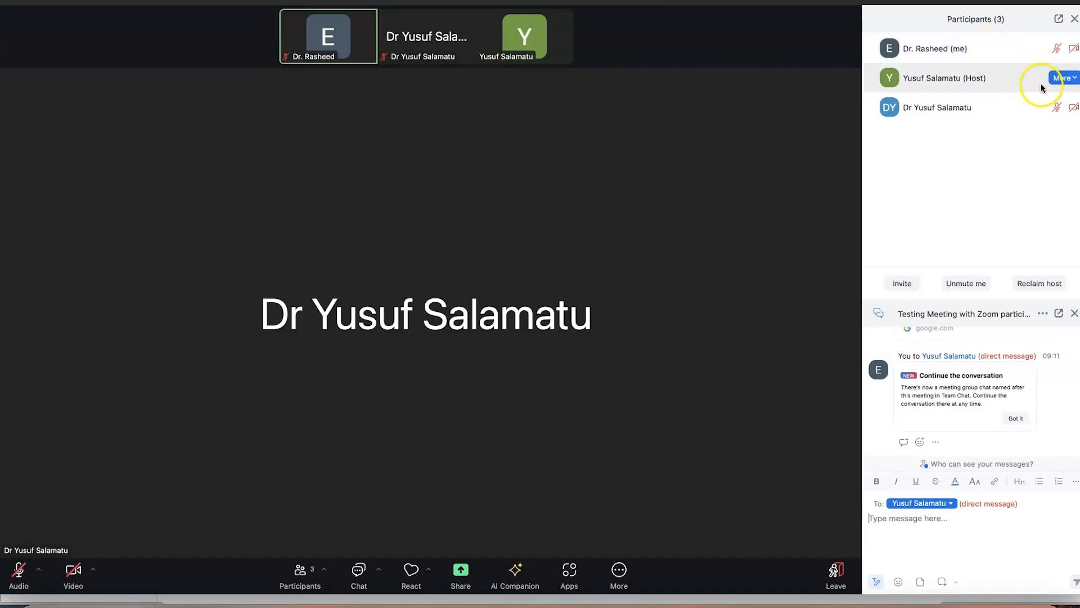
pyautogui.click(1075, 78)
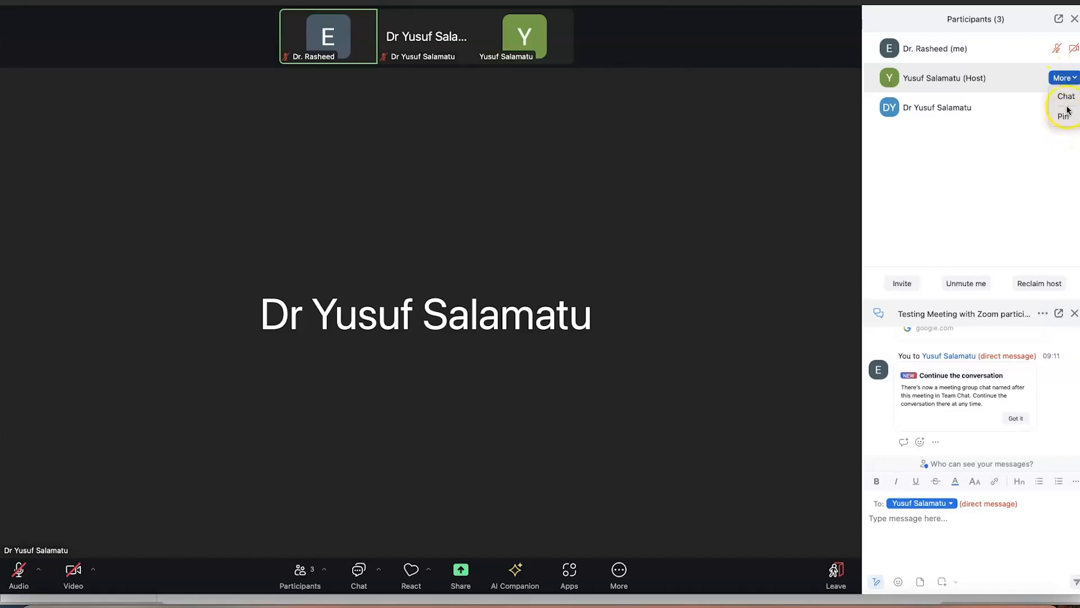
pyautogui.click(799, 131)
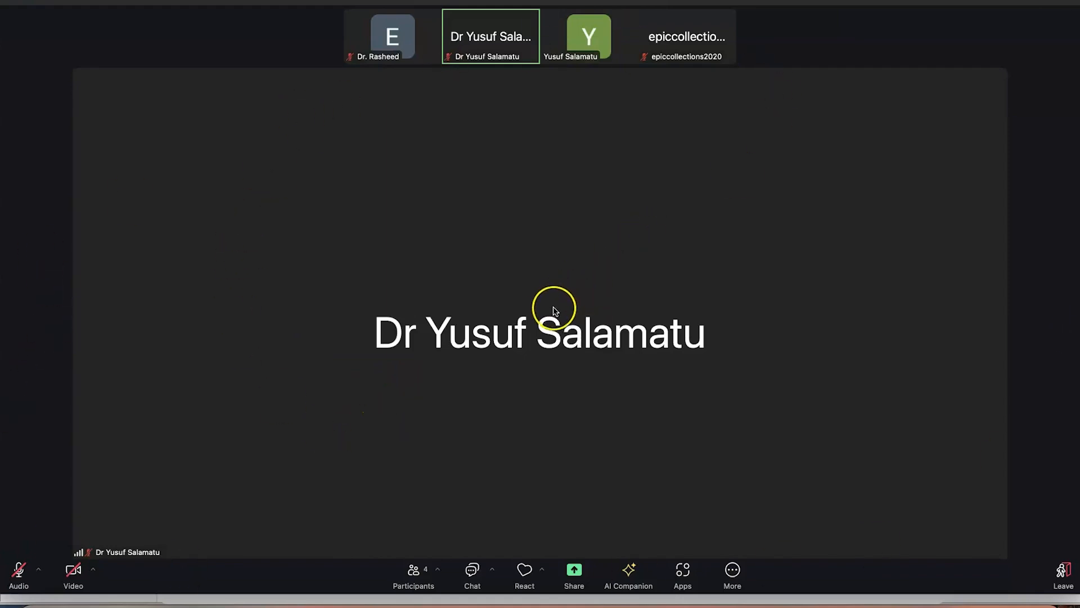
# Choose Desktop 1 under Entire screen, after briefly selecting the PowerPoint window instead
pyautogui.click(572, 573)
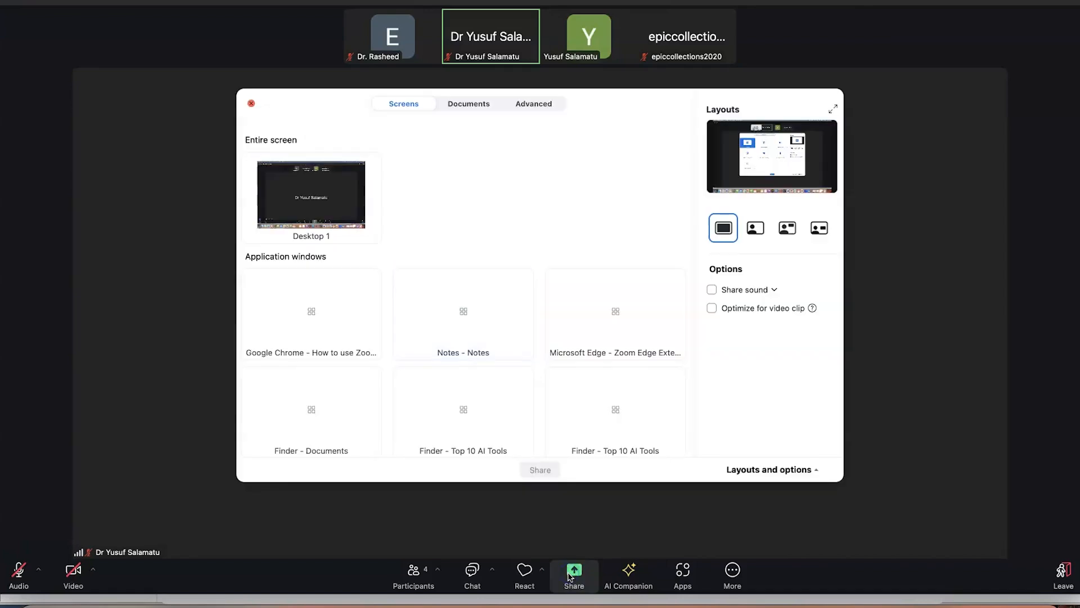
pyautogui.click(359, 344)
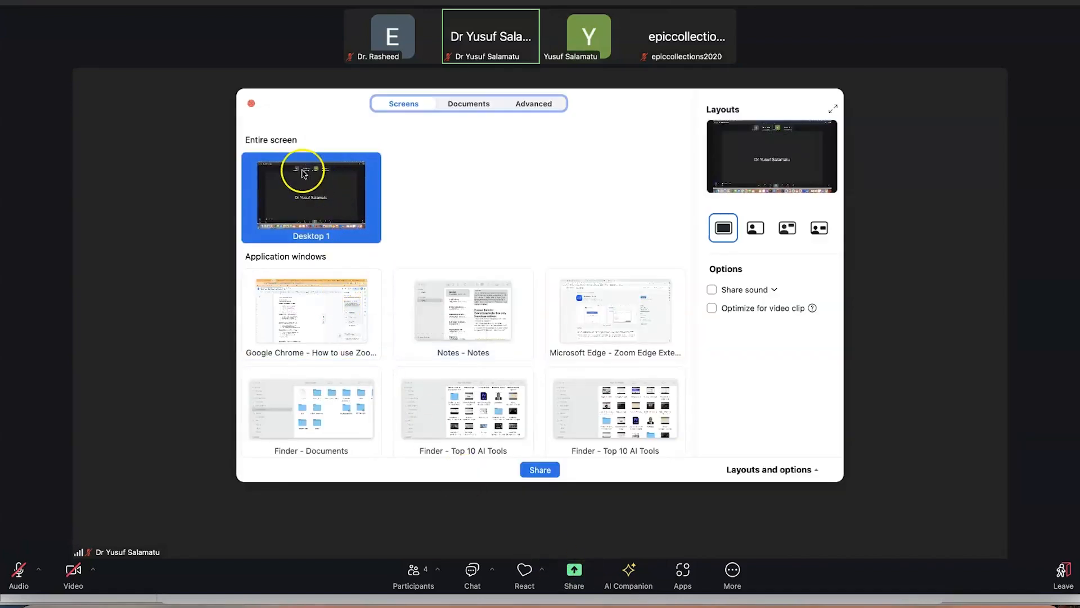
pyautogui.click(391, 104)
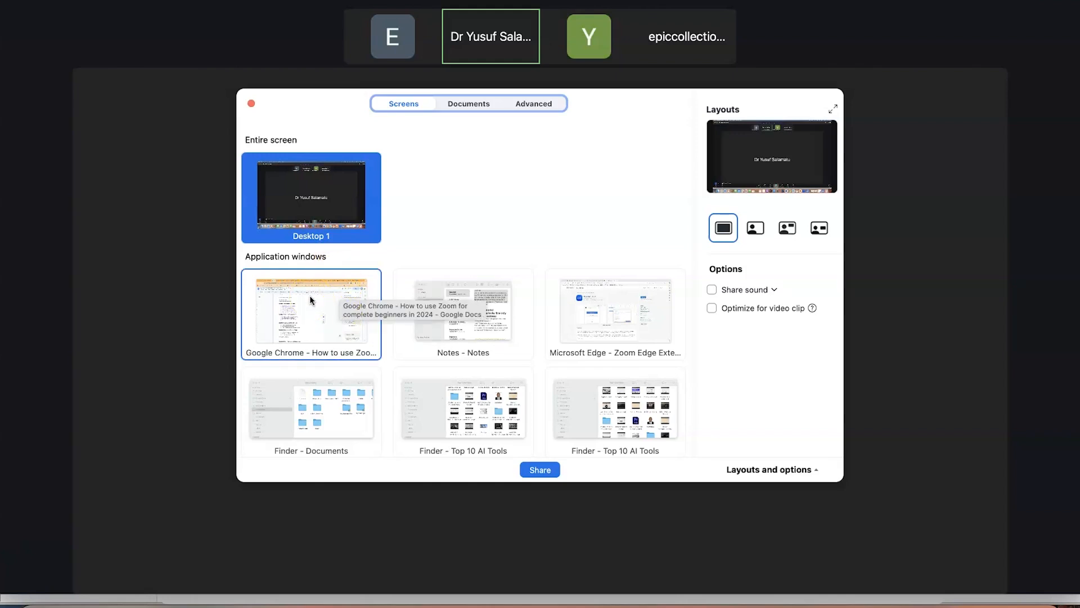
pyautogui.scroll(-5, 616, 349)
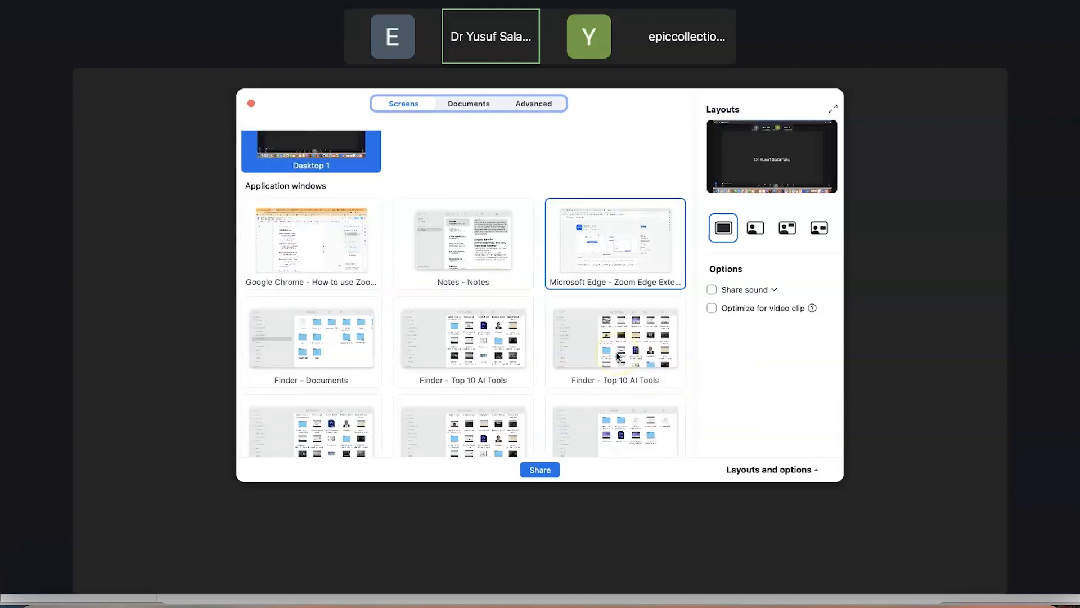
pyautogui.scroll(-8, 473, 358)
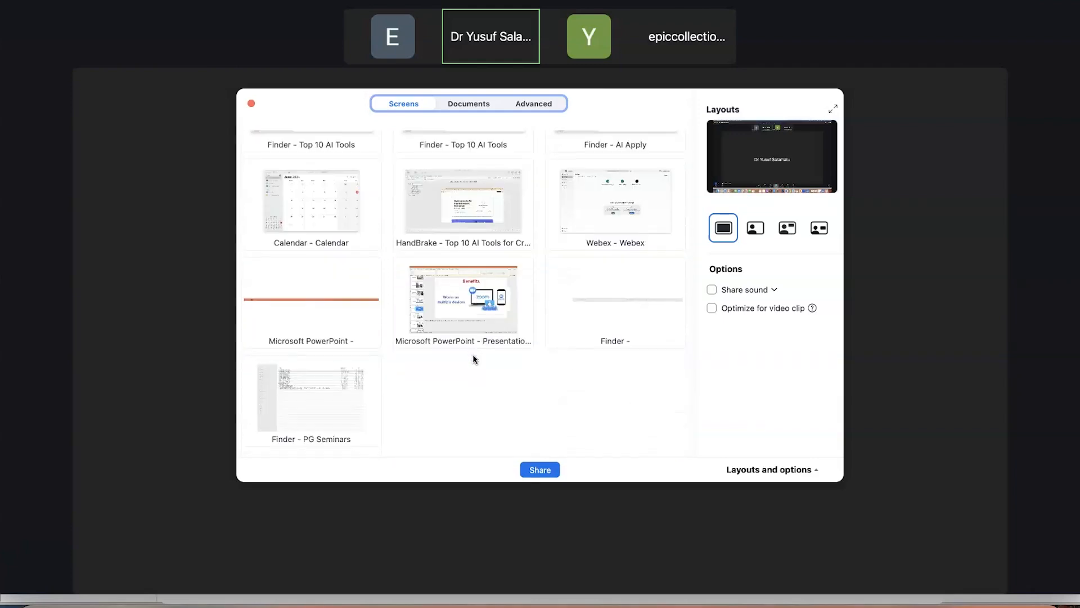
pyautogui.click(464, 314)
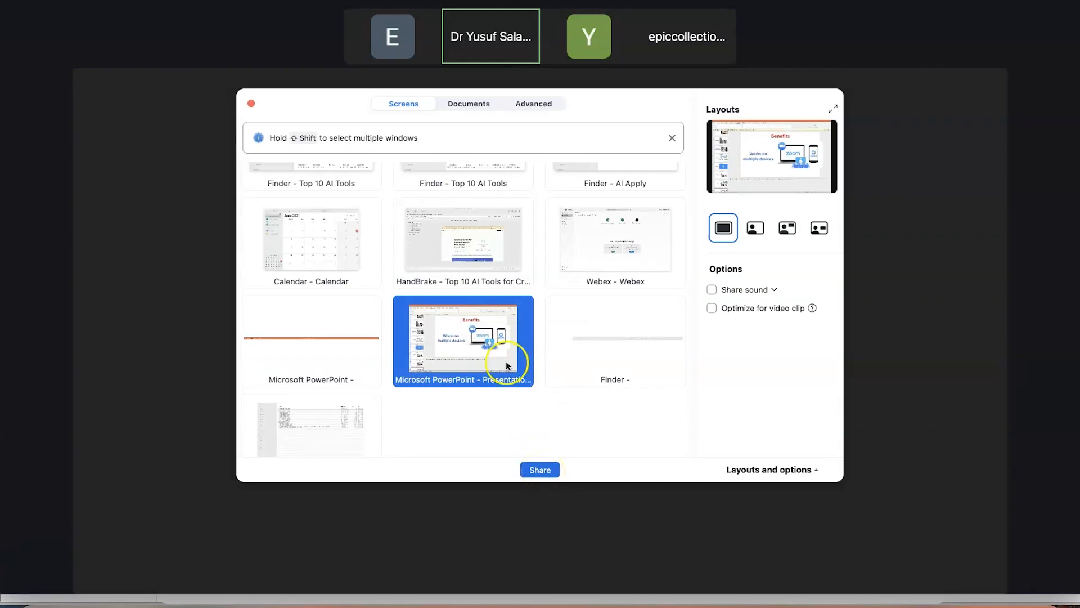
pyautogui.scroll(9, 505, 344)
pyautogui.scroll(7, 501, 346)
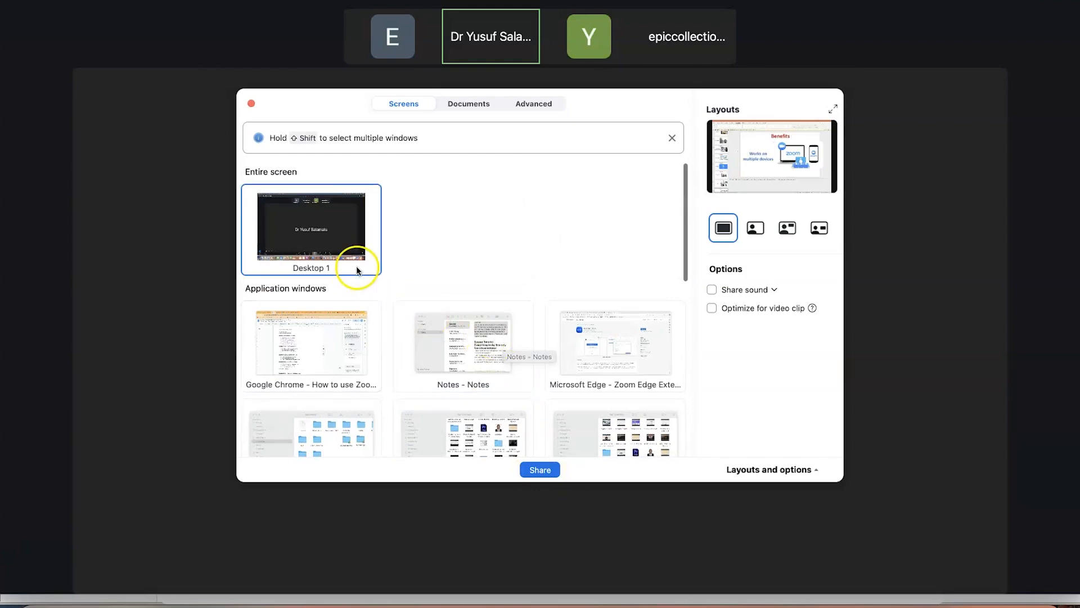
pyautogui.click(315, 237)
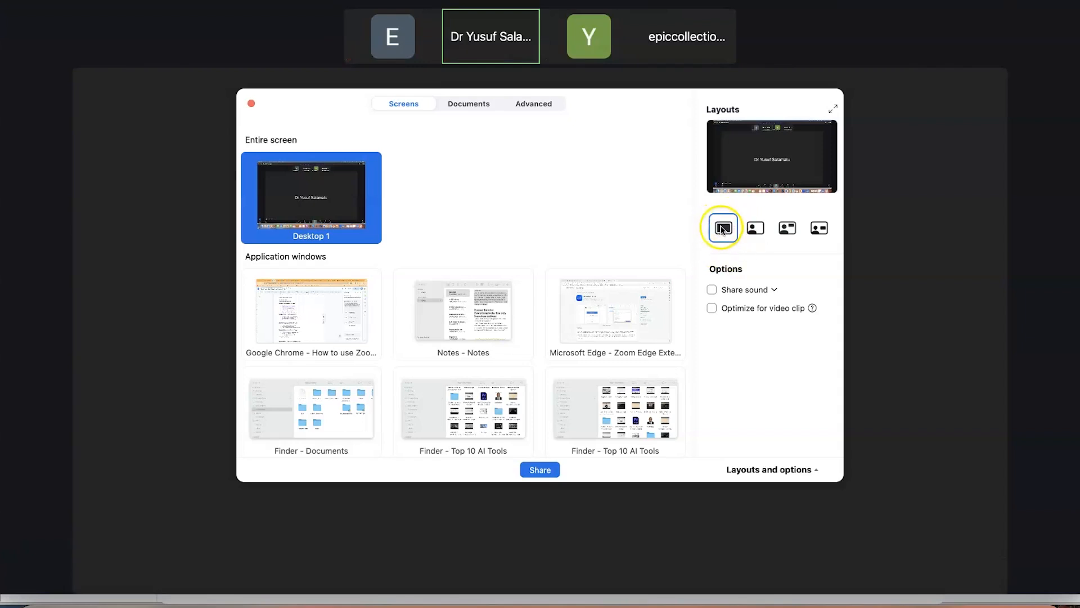
# Turn the camera on and share the desktop with the camera-over-screen layout, after trying the others
pyautogui.click(754, 230)
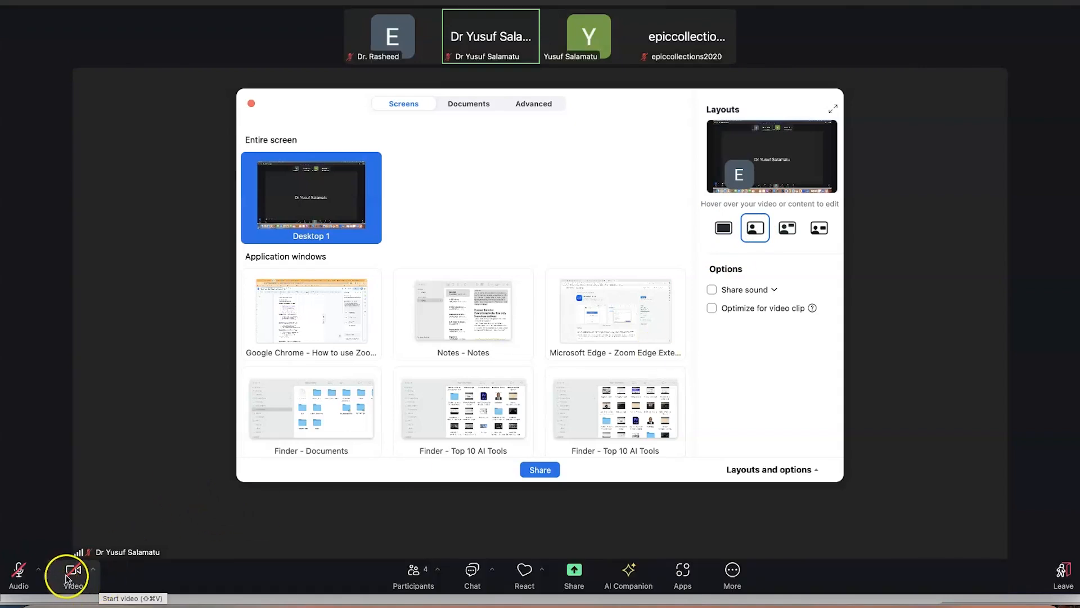
pyautogui.click(67, 576)
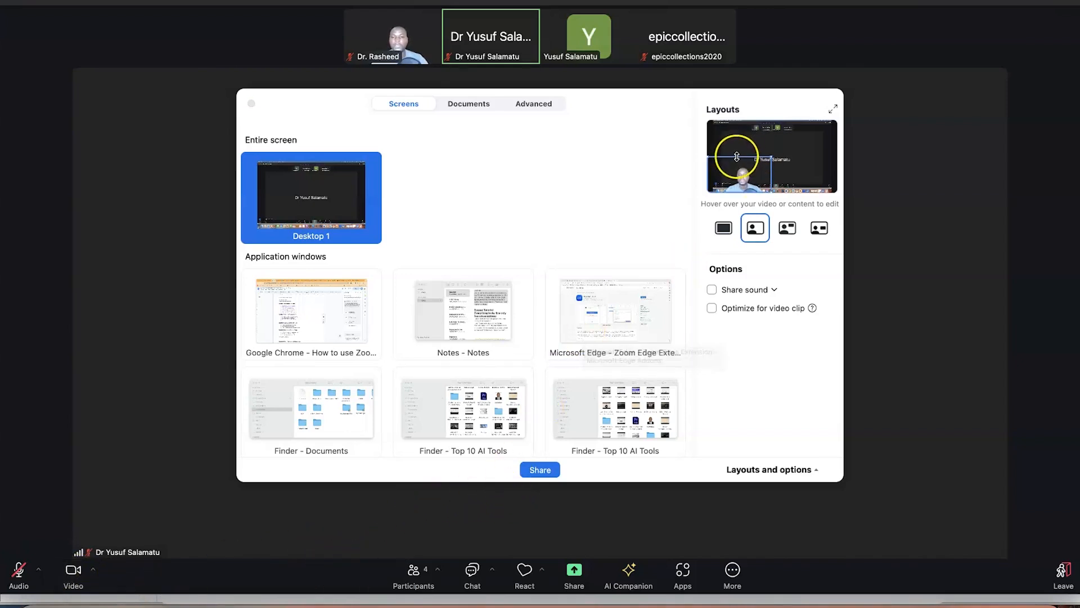
pyautogui.moveTo(748, 175)
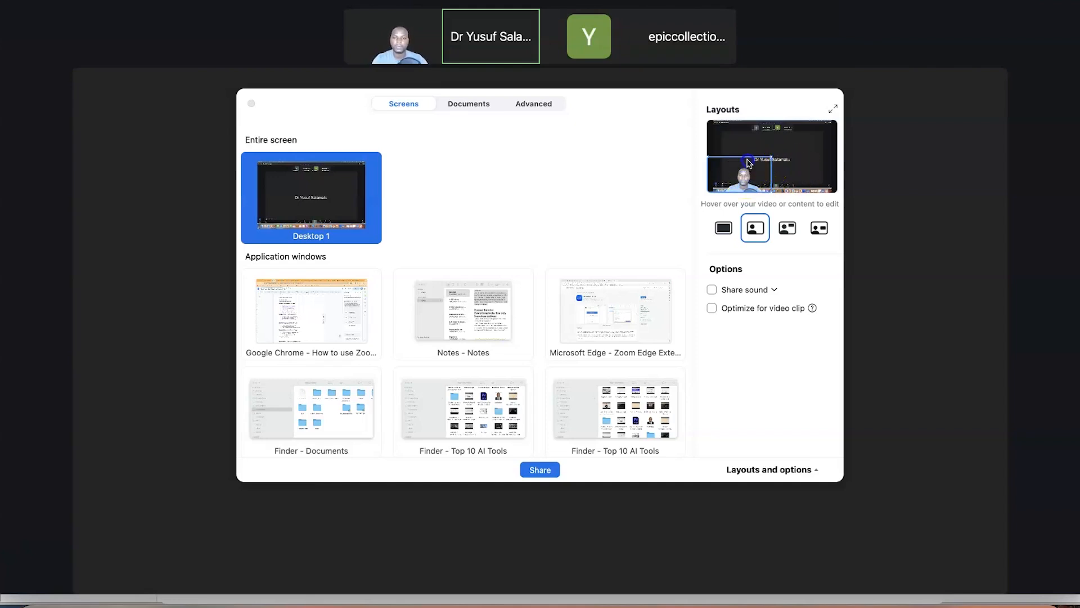
pyautogui.click(788, 229)
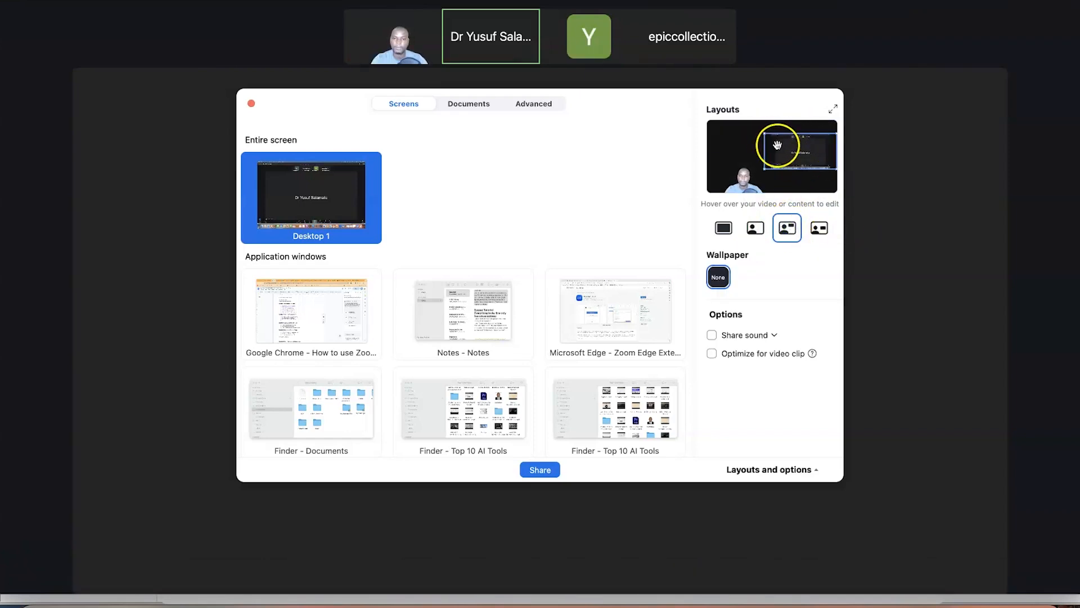
pyautogui.click(817, 238)
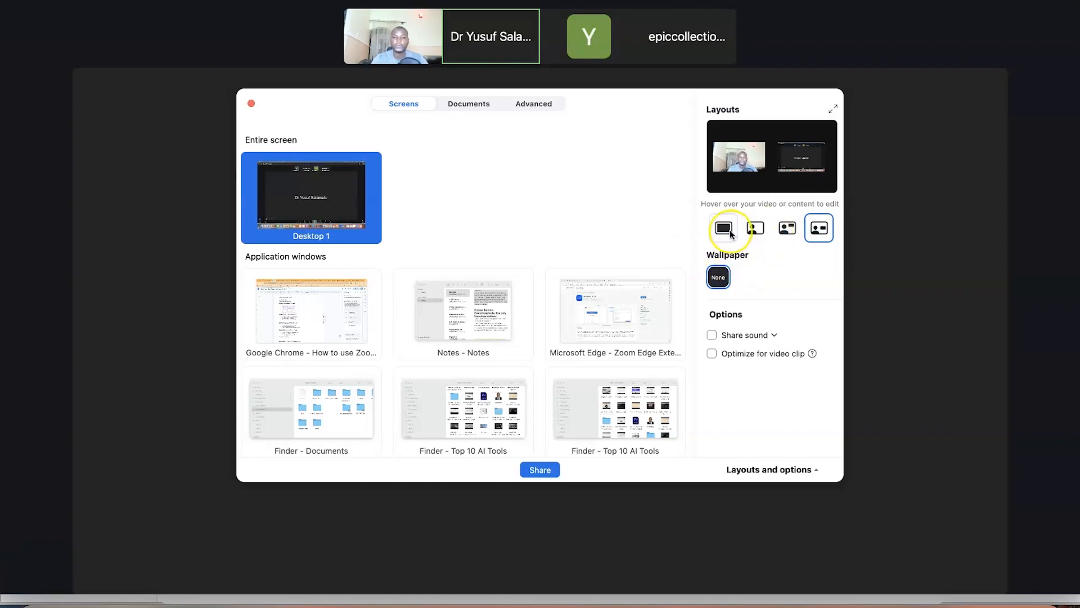
pyautogui.click(755, 232)
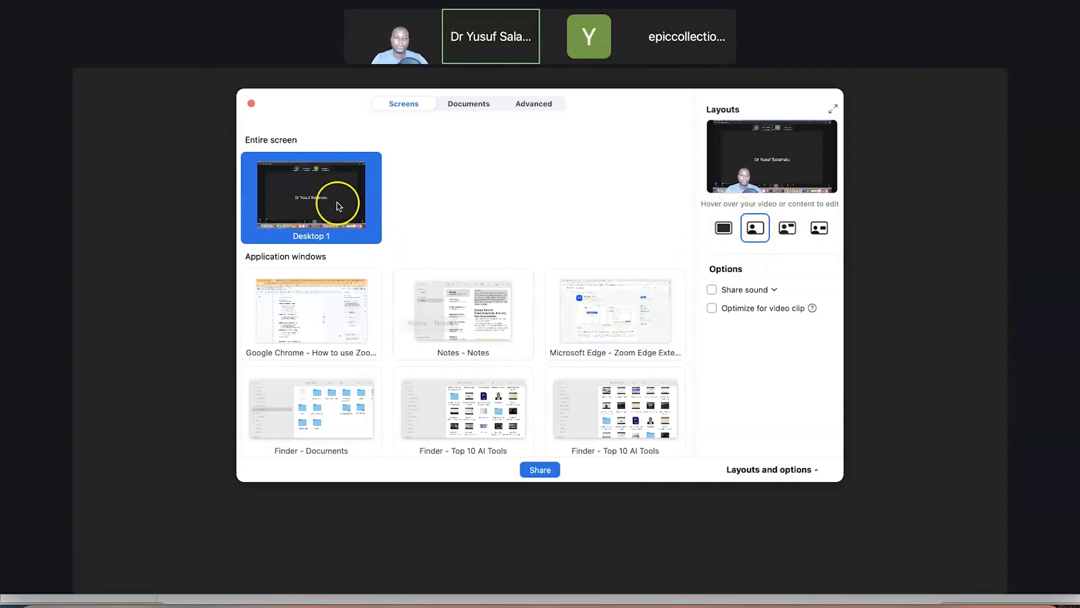
pyautogui.click(545, 475)
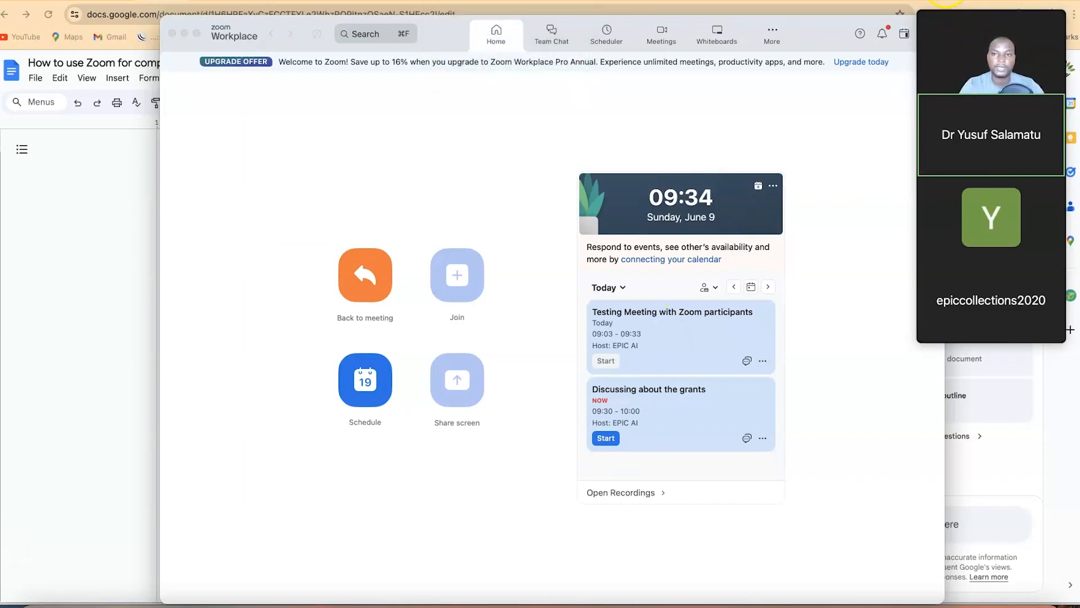
# Bring PowerPoint forward and step through slides 1–6, from 'What is Zoom?' to 'Recording'
pyautogui.press('super+Tab')
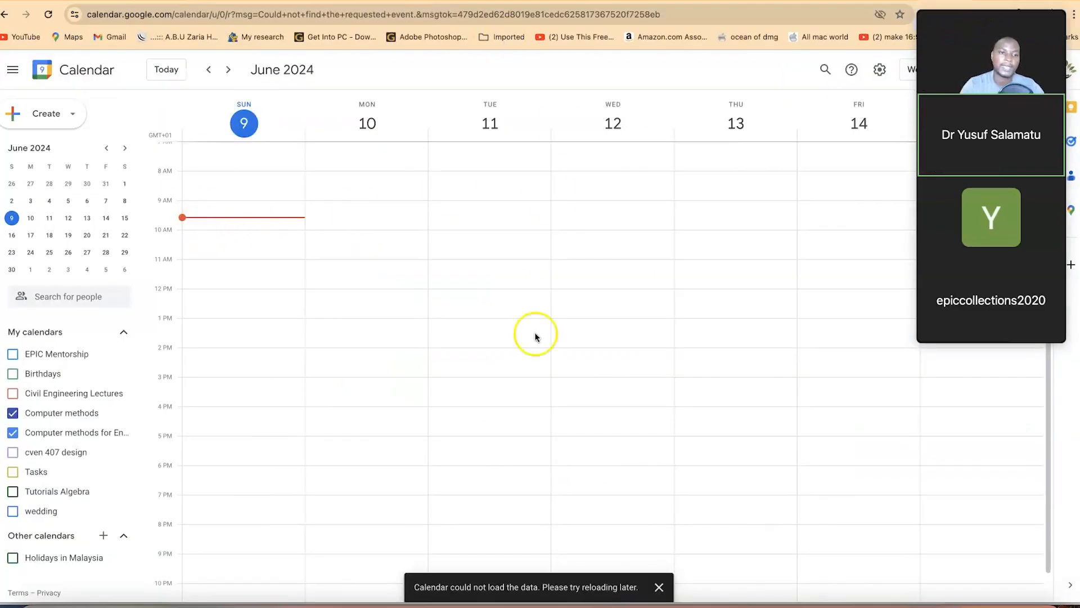
pyautogui.click(797, 605)
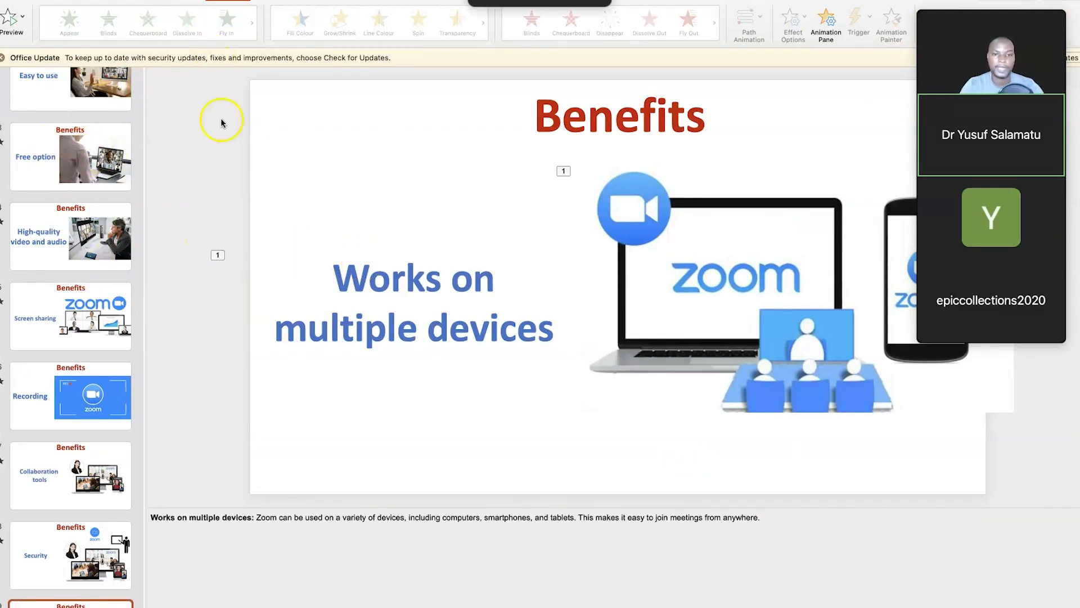
pyautogui.scroll(3, 70, 141)
pyautogui.click(69, 118)
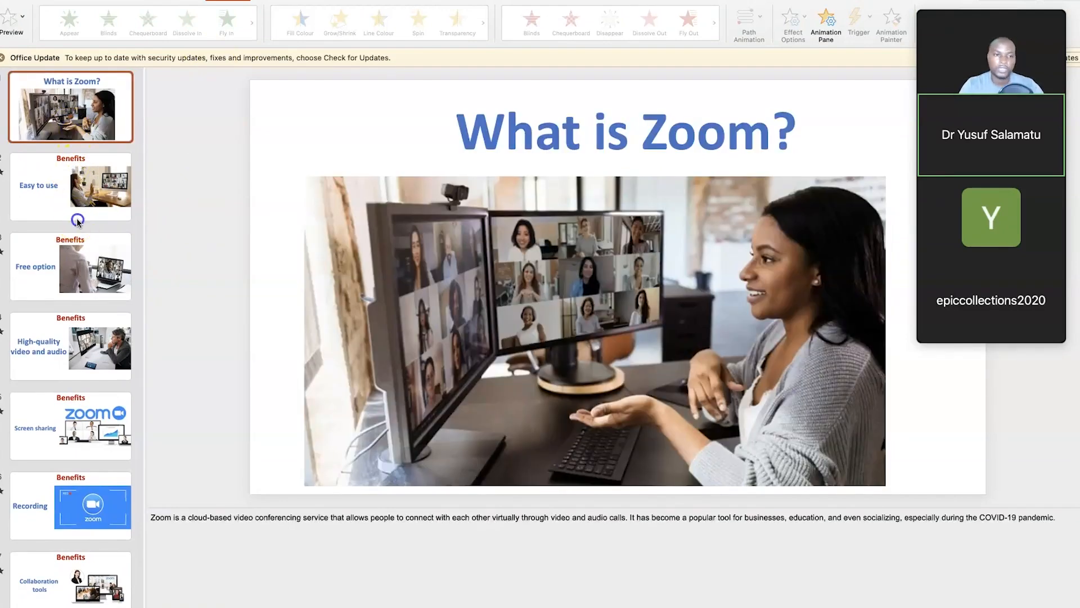
pyautogui.click(77, 220)
pyautogui.click(74, 288)
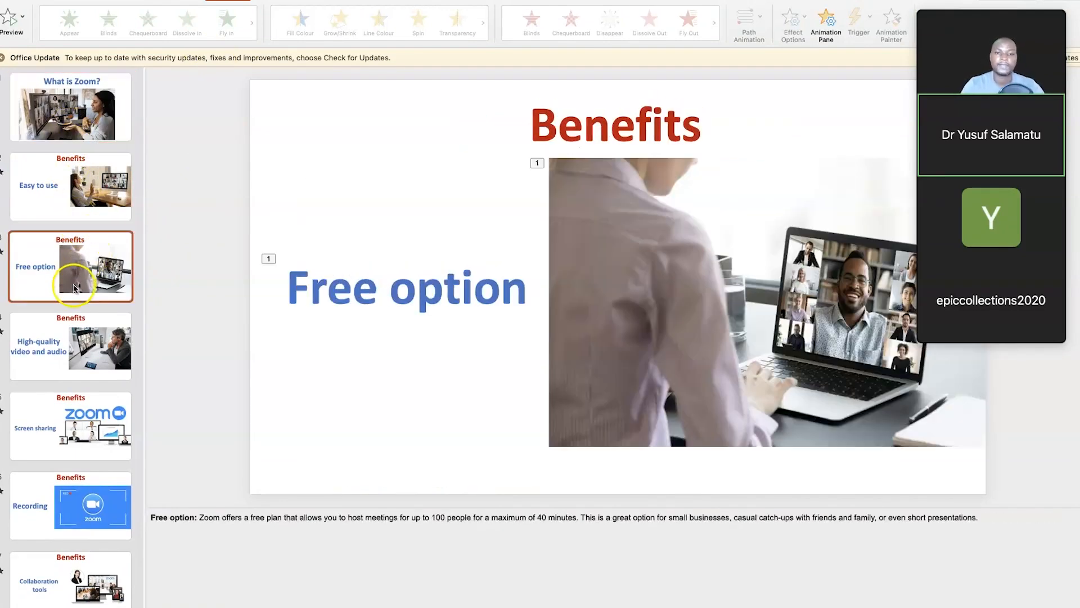
pyautogui.click(70, 352)
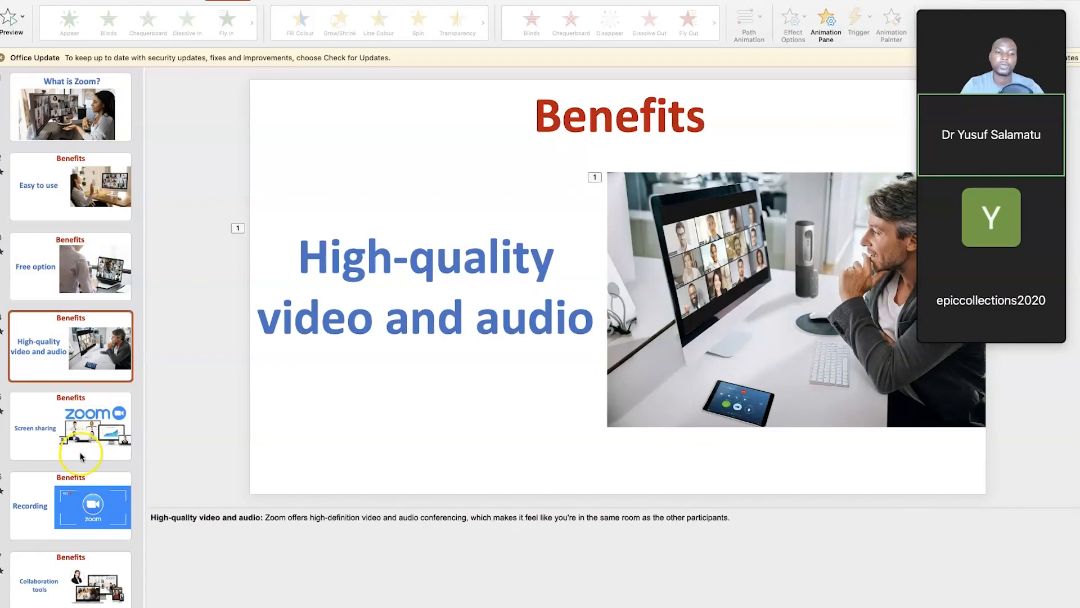
pyautogui.click(81, 455)
pyautogui.click(79, 498)
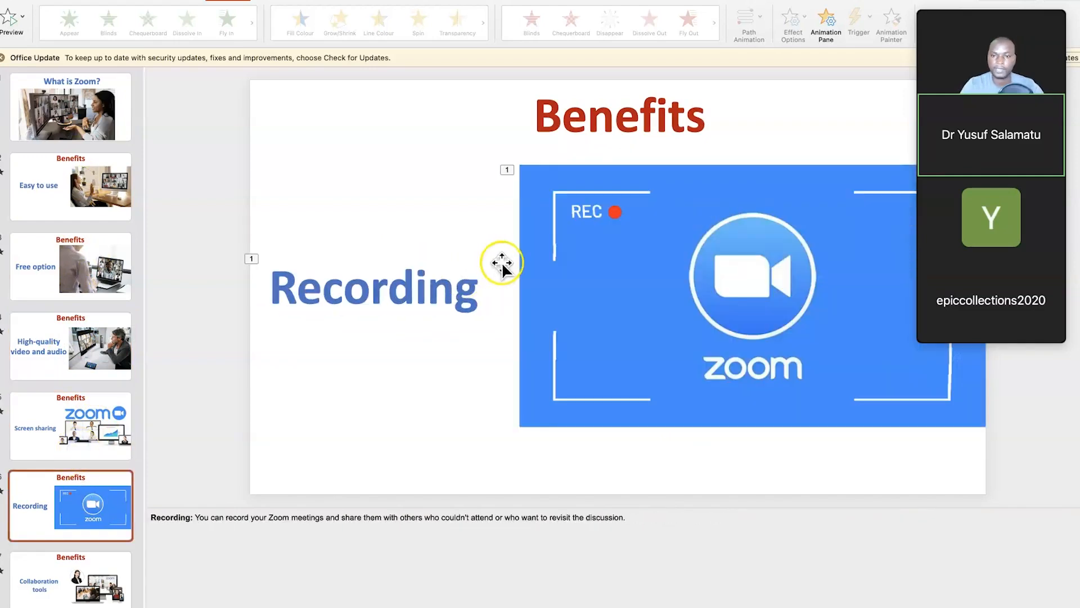
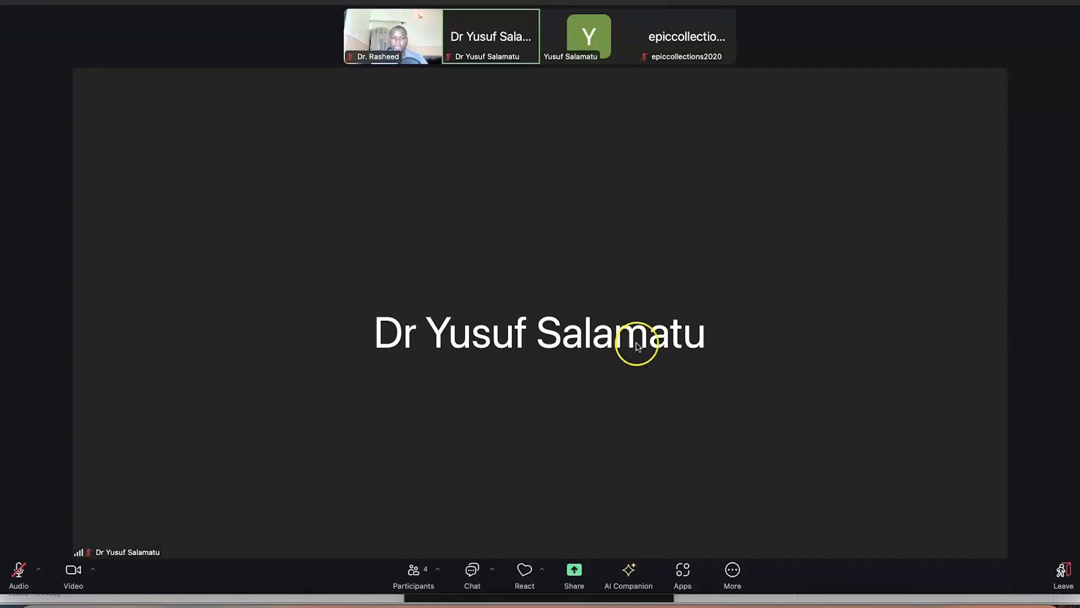
# Share the 'Finder - Top 10 AI Tools' window tile from the Screens tab
pyautogui.click(575, 577)
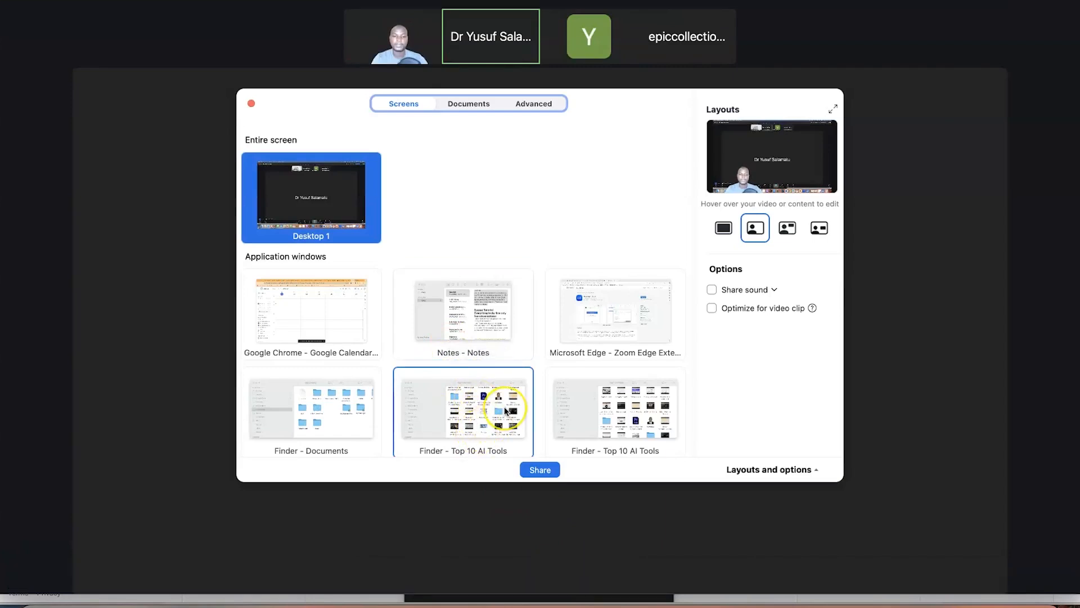
pyautogui.scroll(-3, 505, 410)
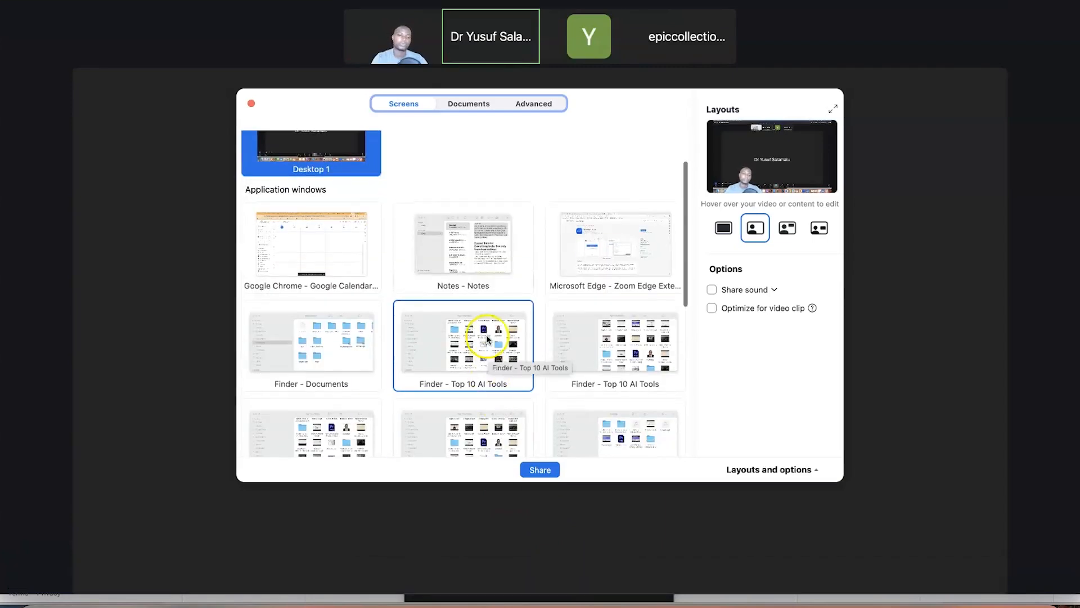
pyautogui.click(483, 349)
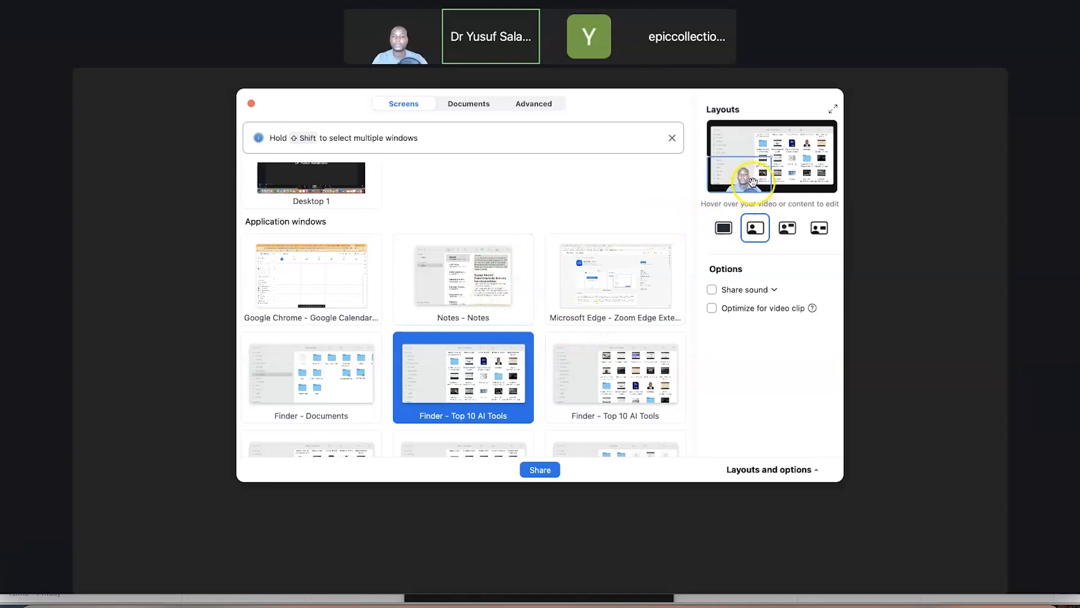
pyautogui.click(537, 468)
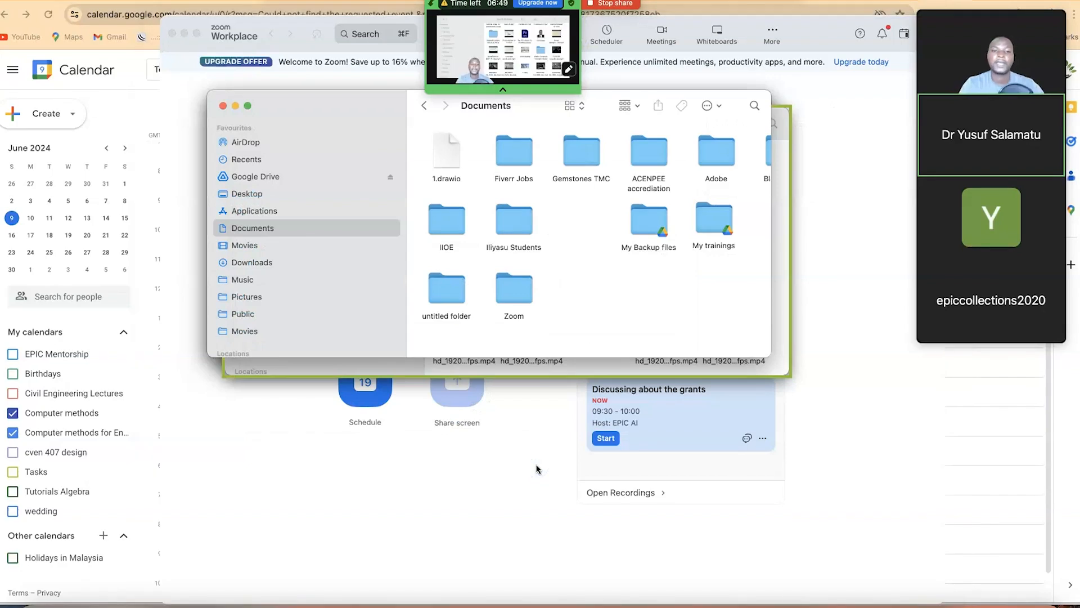
# Open the portrait photo from the Top 10 AI Tools folder, close Preview, then stop sharing
pyautogui.click(546, 248)
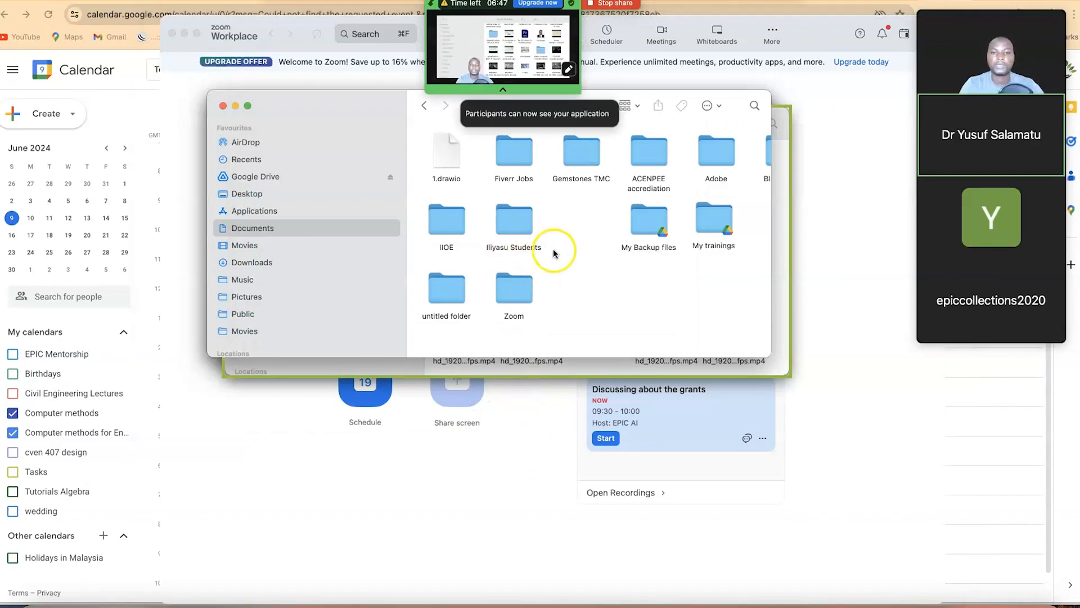
pyautogui.click(508, 375)
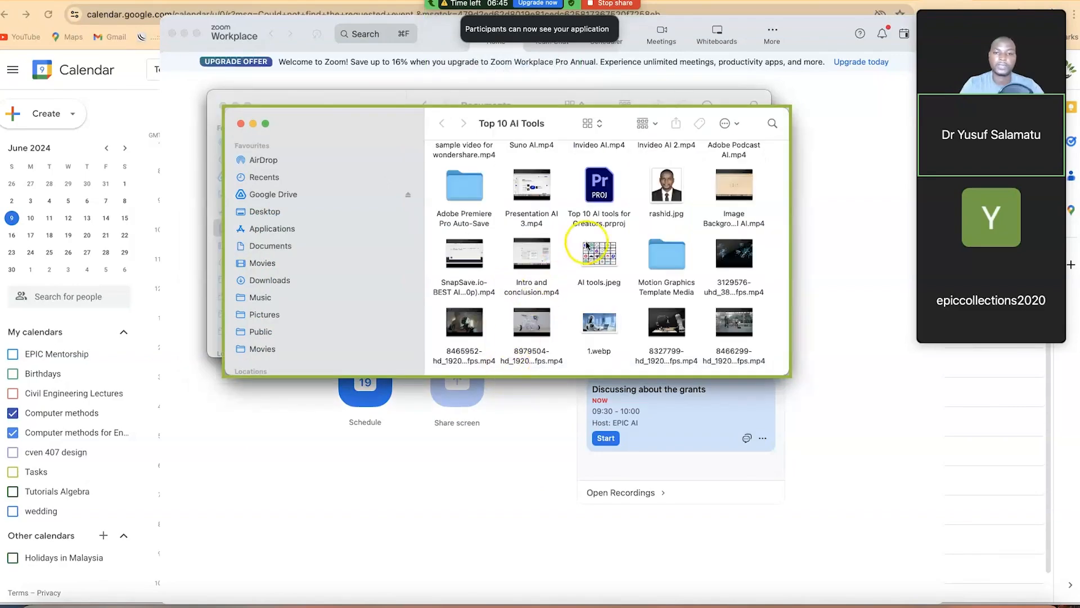
pyautogui.doubleClick(667, 191)
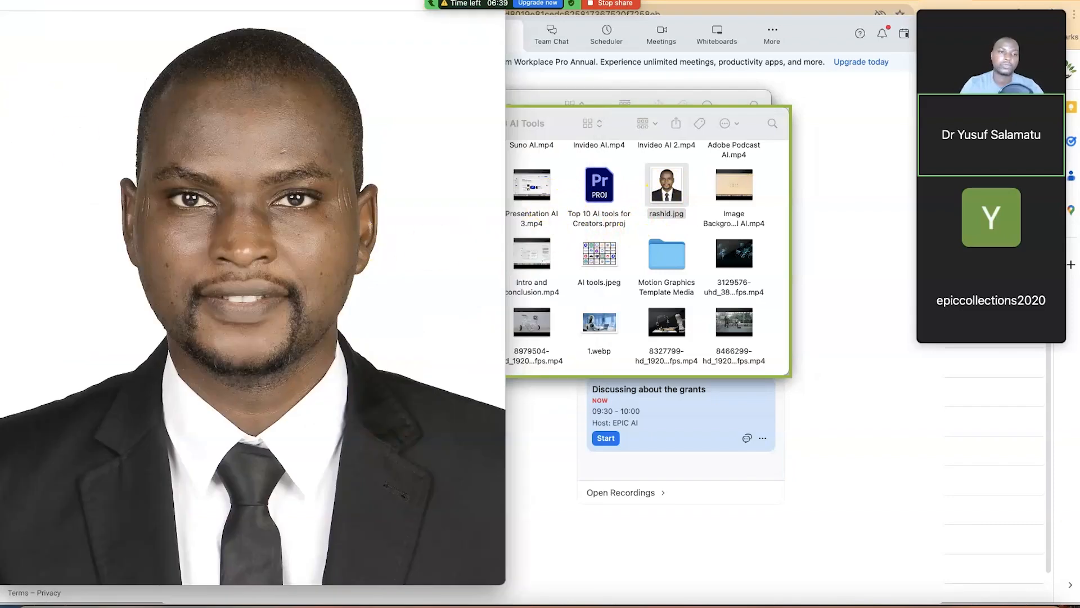
pyautogui.click(13, 3)
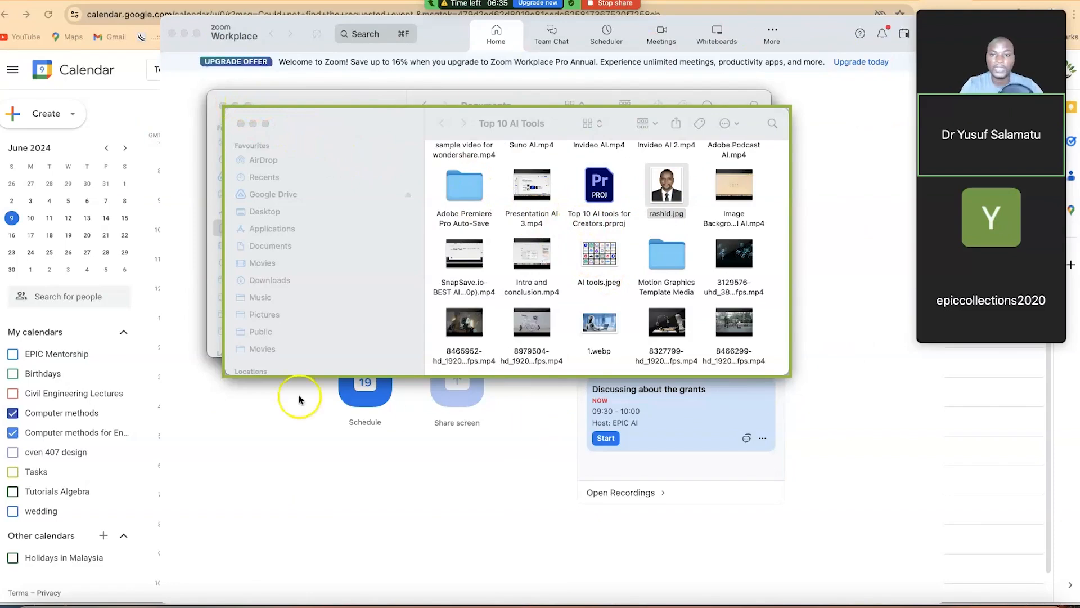
pyautogui.scroll(10, 568, 252)
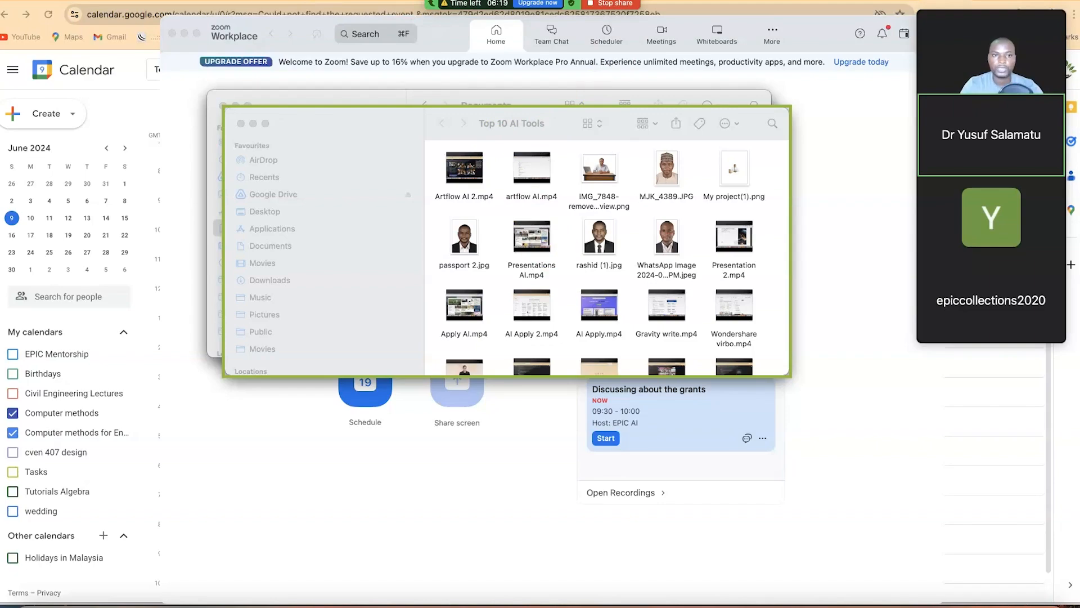
pyautogui.click(616, 5)
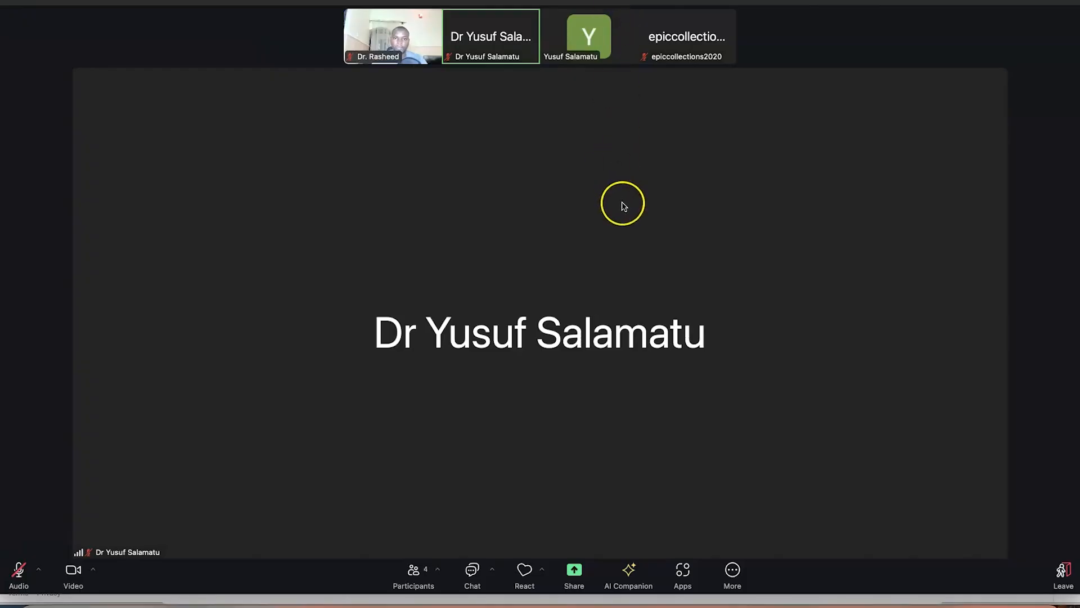
# Reopen the share dialog, browse the Documents tab, then return to the Screens tab
pyautogui.click(566, 574)
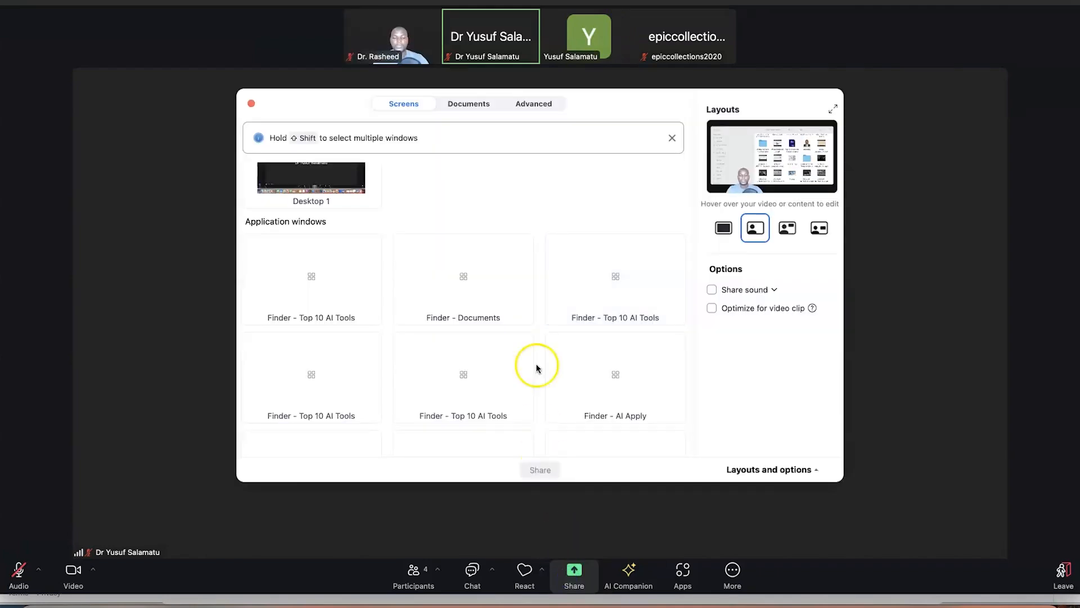
pyautogui.click(476, 107)
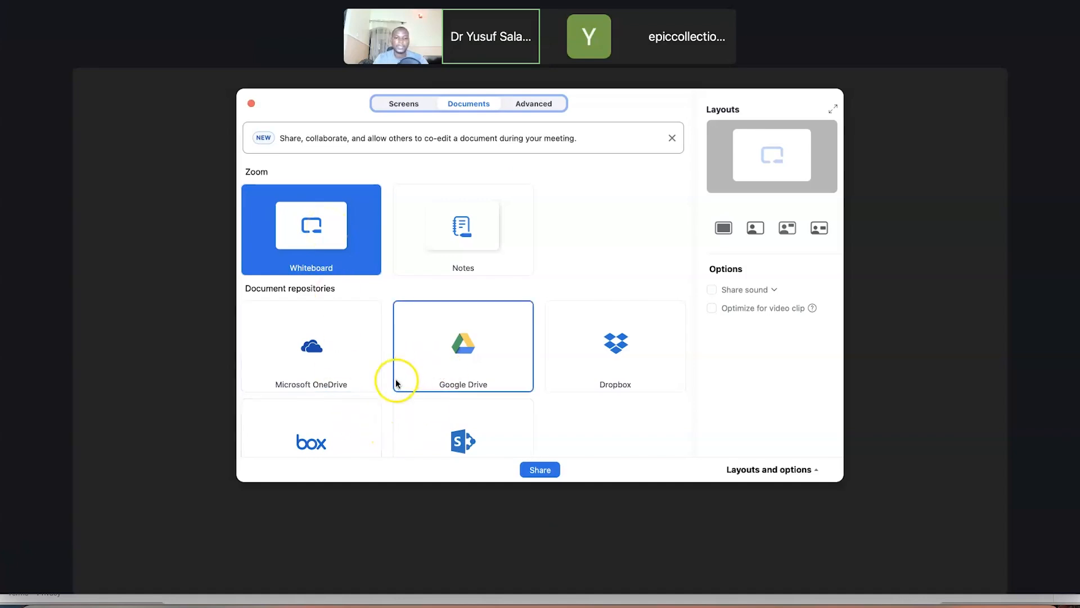
pyautogui.scroll(-2, 300, 372)
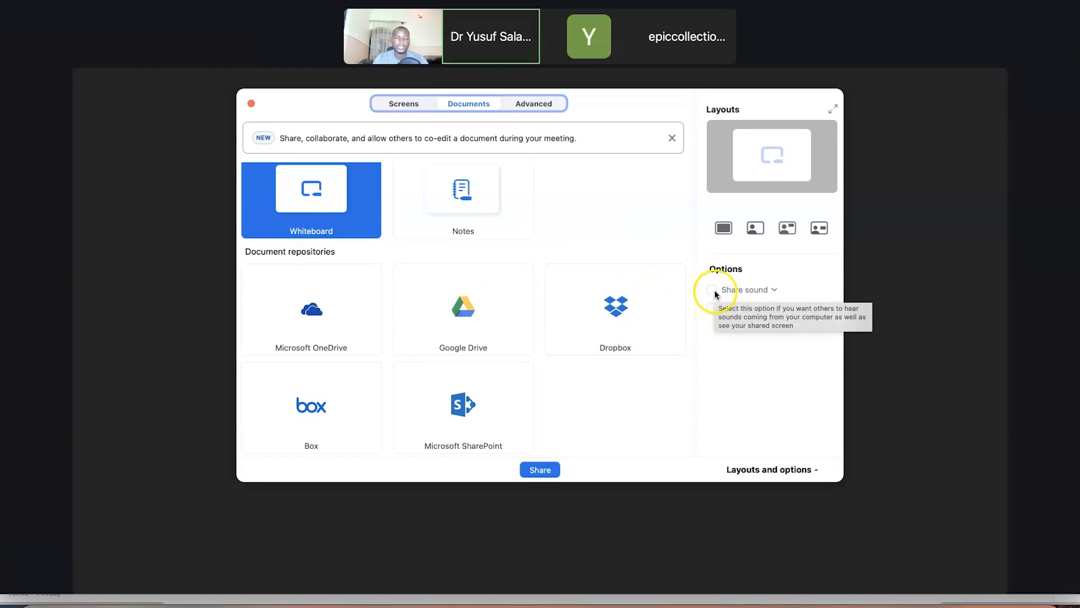
pyautogui.click(400, 107)
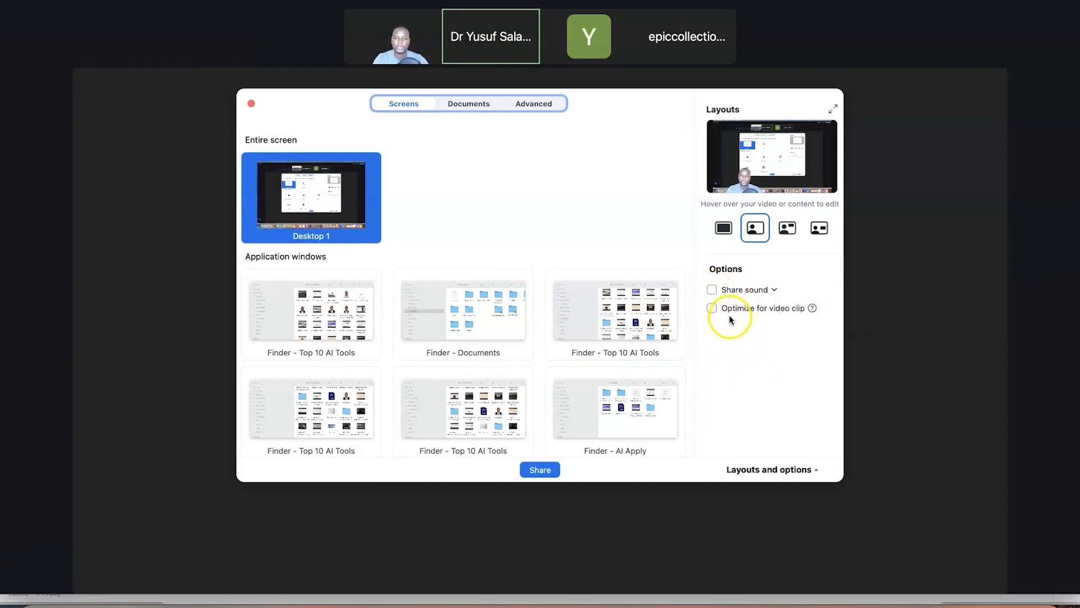
# Check the Mono/Stereo share-sound choices without changing them, then view the Advanced tab
pyautogui.click(774, 291)
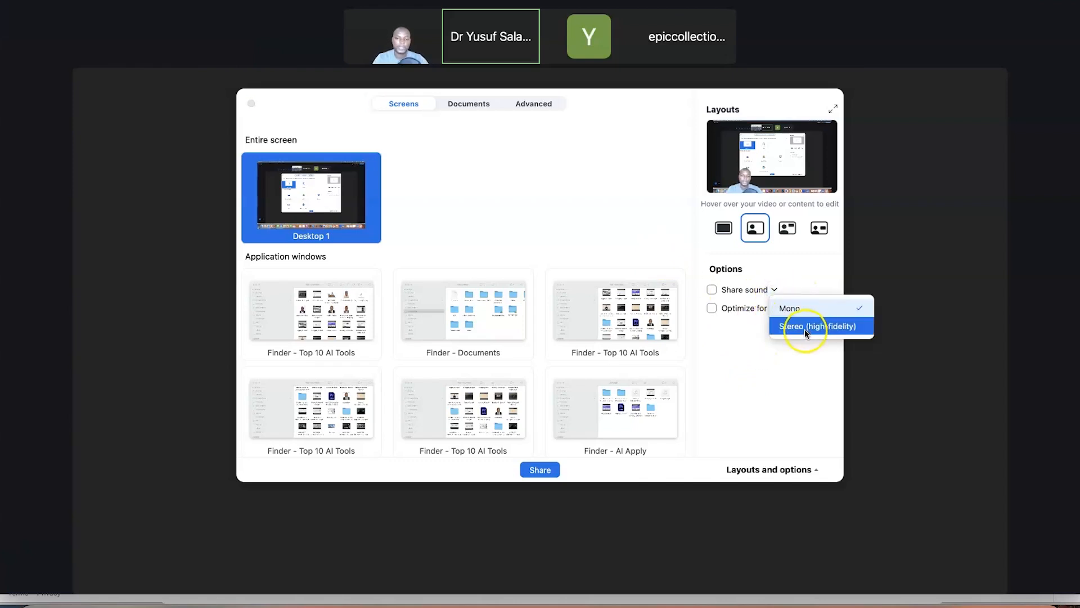
pyautogui.click(754, 398)
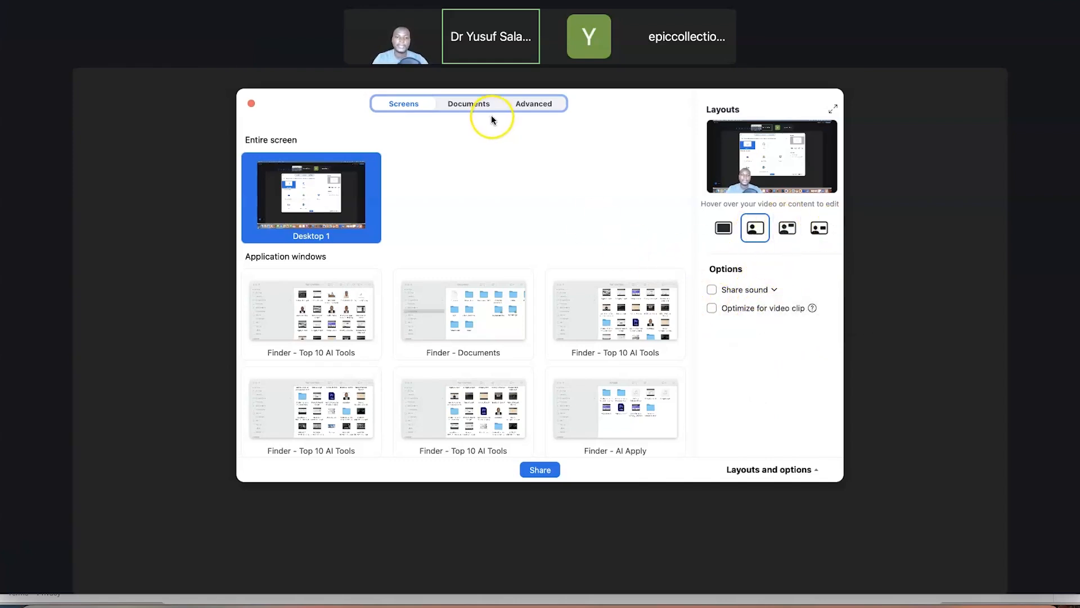
pyautogui.click(532, 105)
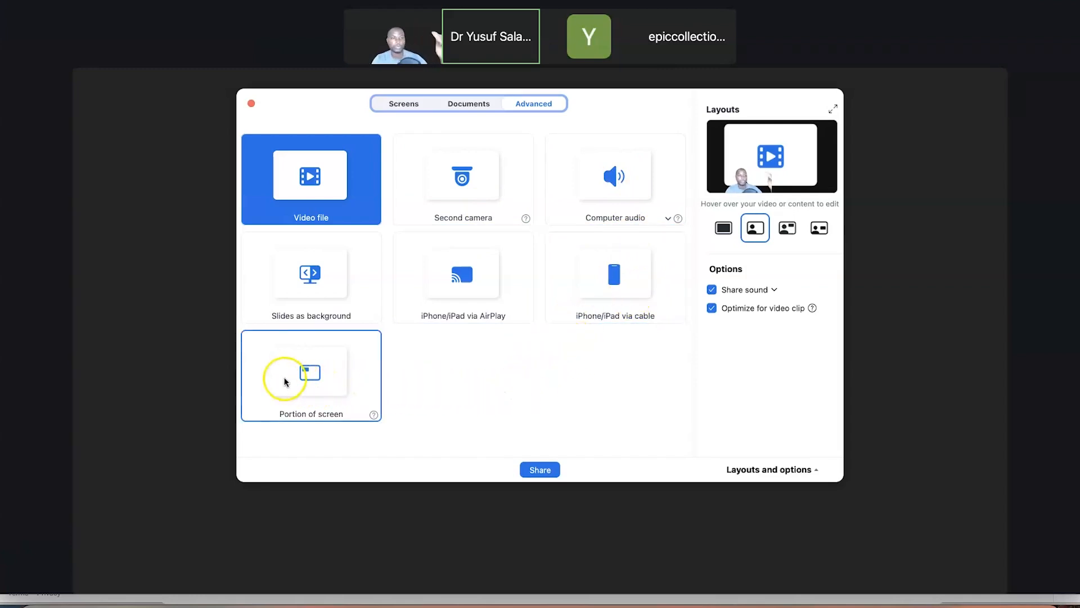
# Select Portion of screen, toggle the Layouts and options panel off and on, then return to Screens
pyautogui.click(307, 370)
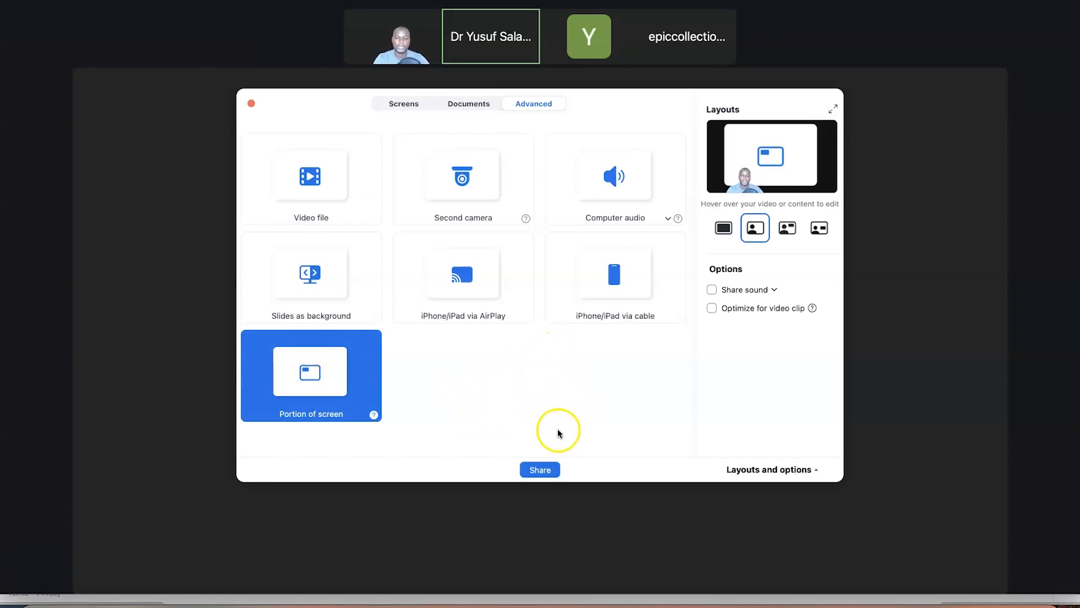
pyautogui.click(801, 469)
pyautogui.click(801, 469)
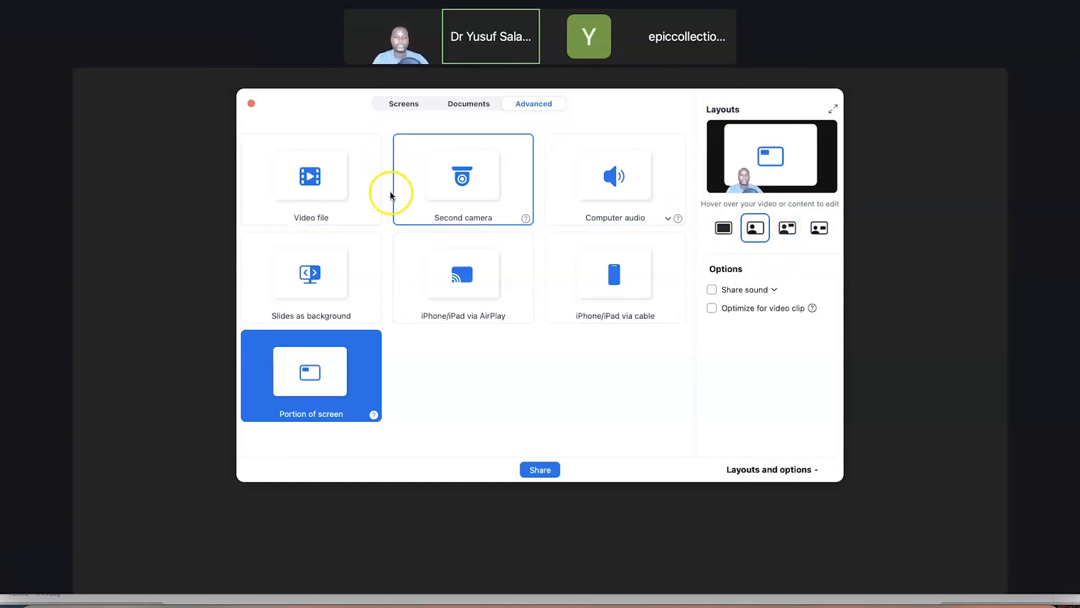
pyautogui.click(395, 105)
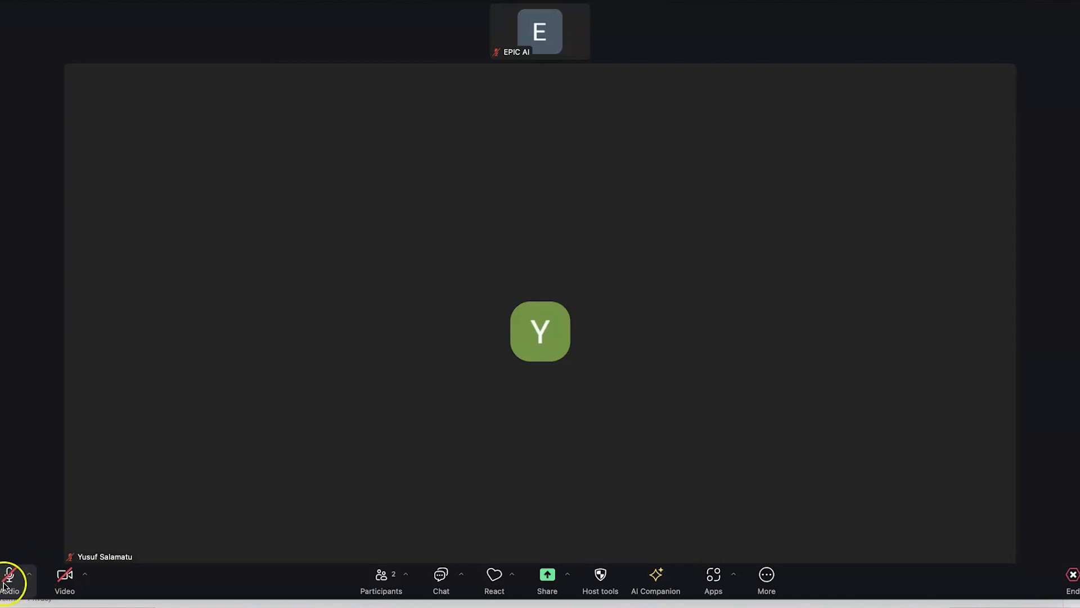
# Unmute and re-mute the microphone, try Space push-to-talk, then show the audio device menu
pyautogui.click(9, 579)
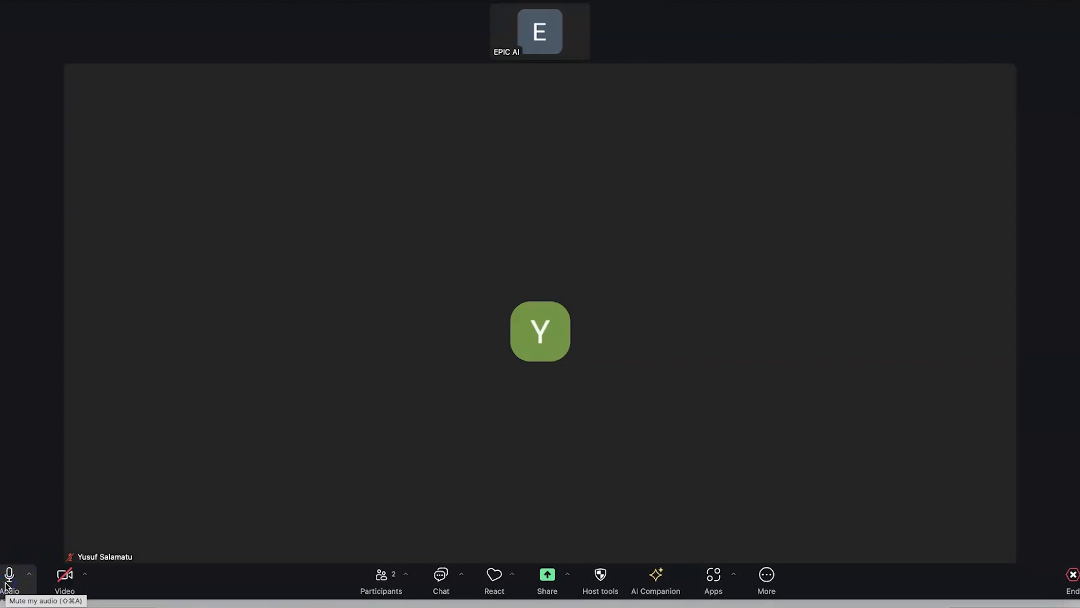
pyautogui.click(6, 585)
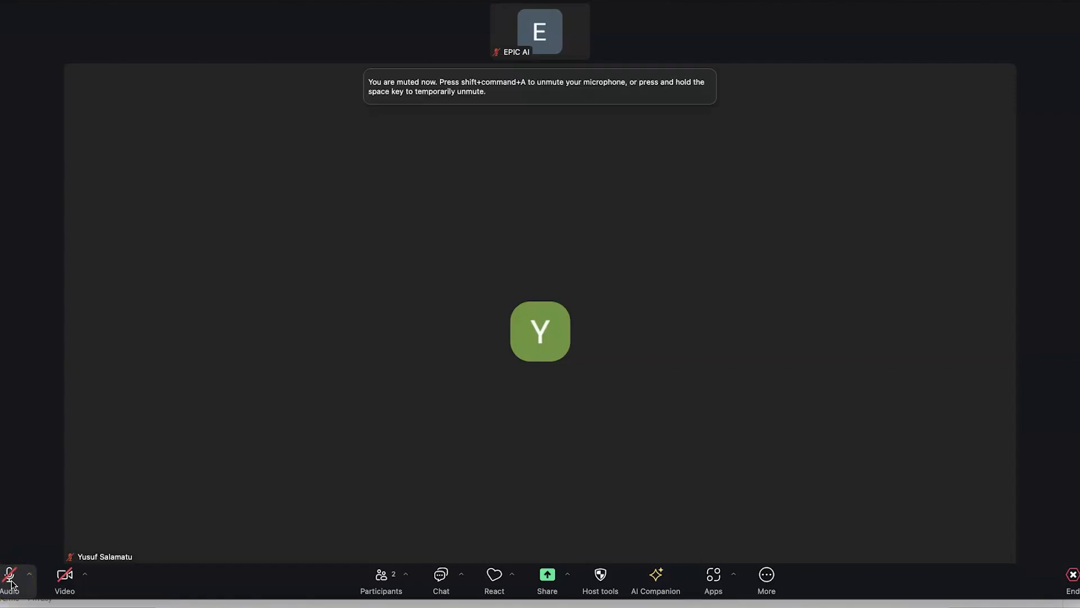
pyautogui.press('space')
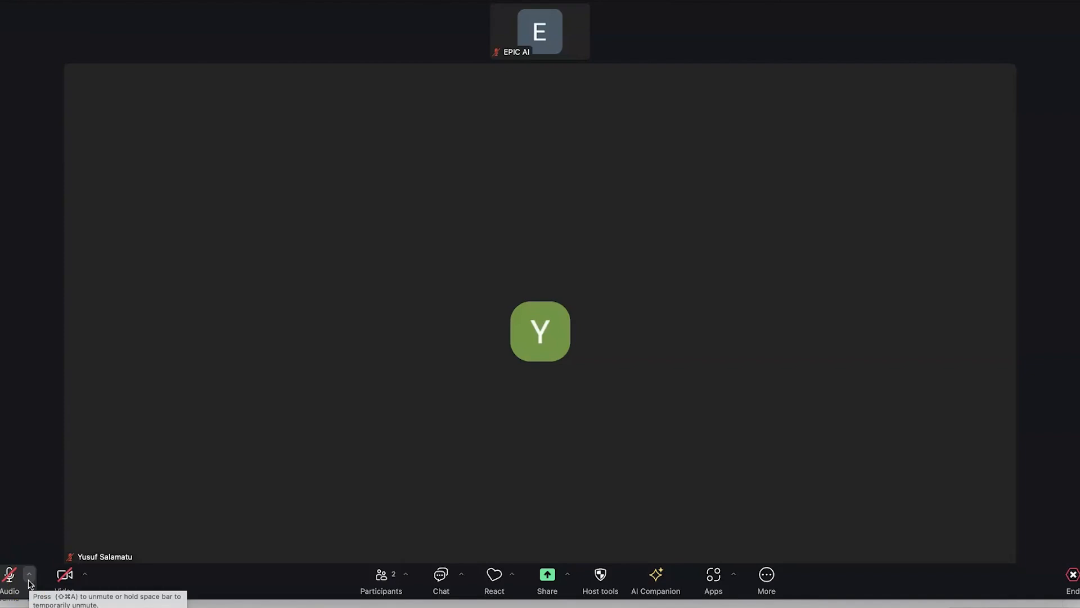
pyautogui.click(29, 580)
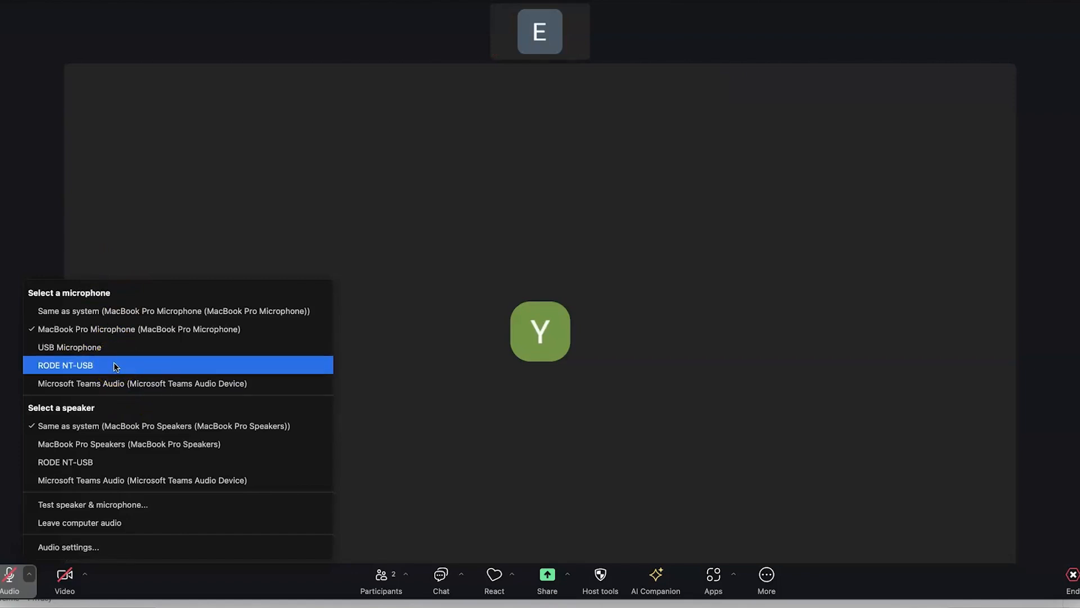
# Select RODE NT-USB as the meeting microphone and reopen the audio menu
pyautogui.click(94, 367)
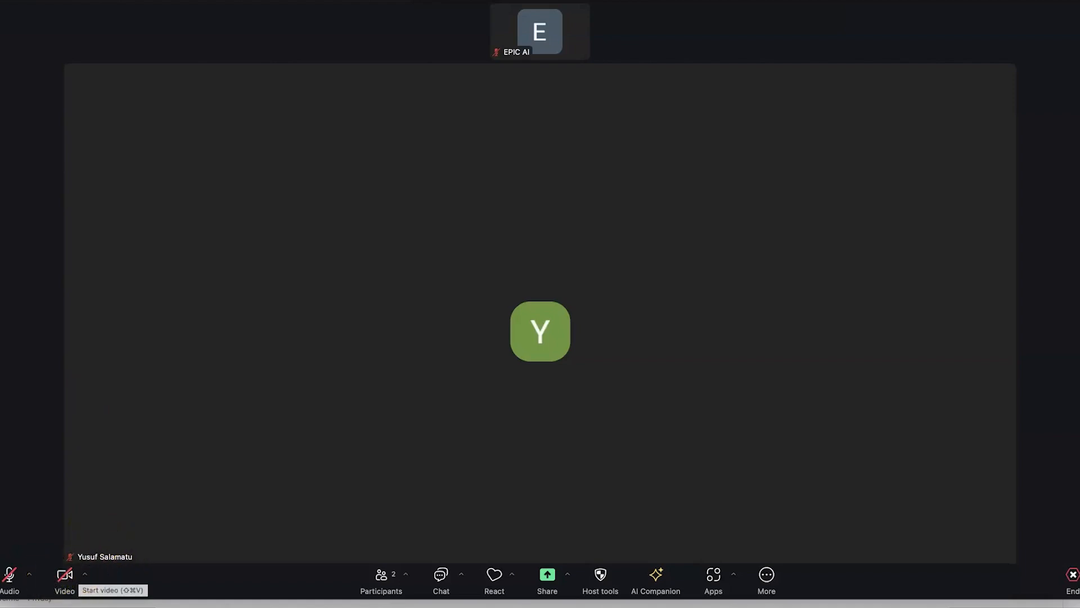
pyautogui.click(32, 574)
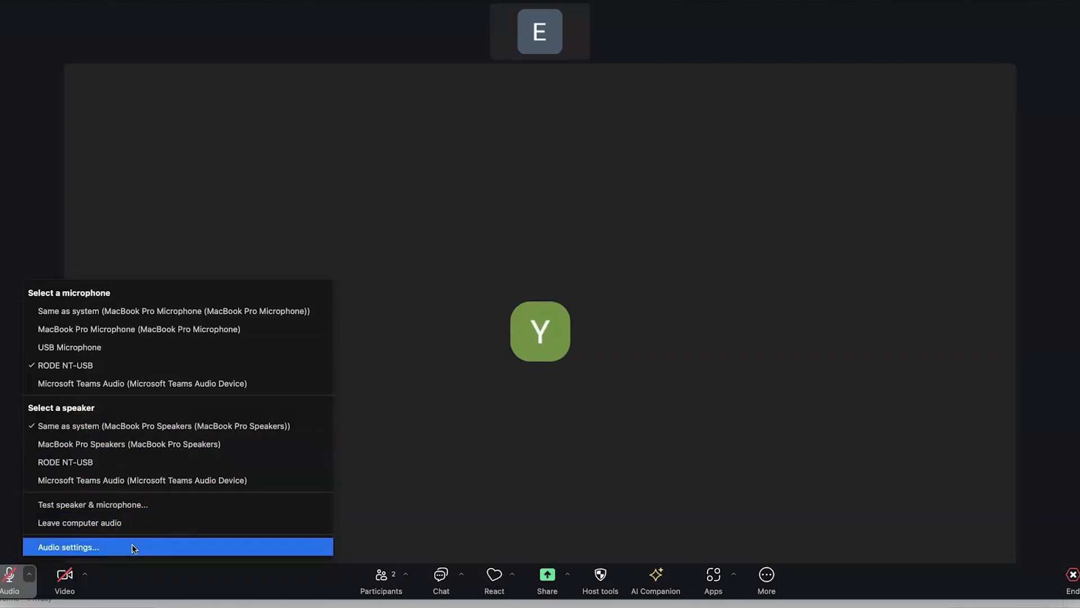
# Open Audio settings, lower the speaker output volume slightly, and run Test mic
pyautogui.click(103, 547)
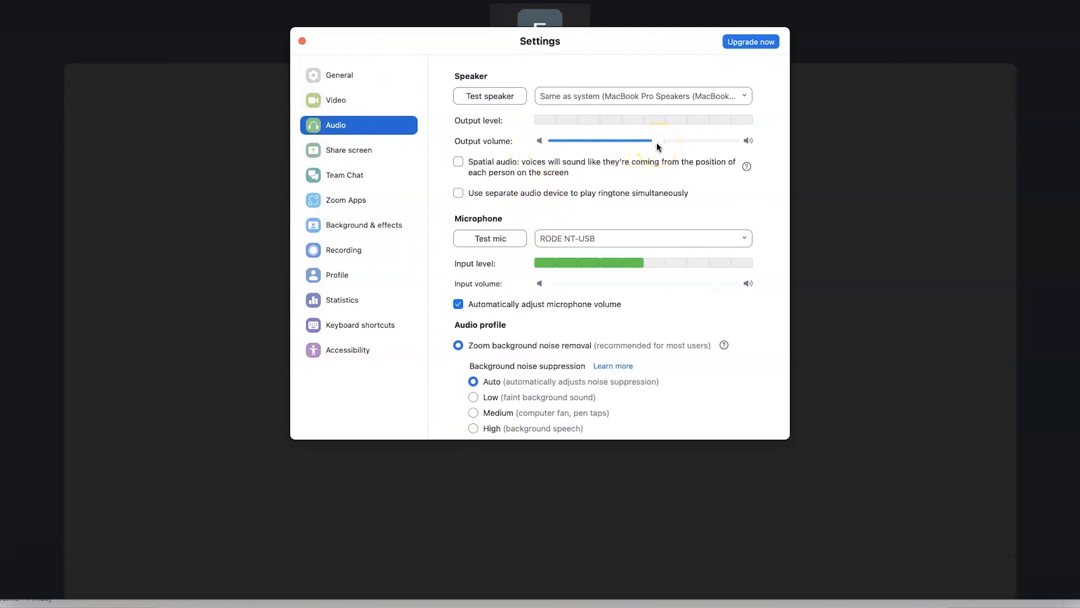
pyautogui.moveTo(656, 145)
pyautogui.mouseDown()
pyautogui.moveTo(699, 140)
pyautogui.moveTo(647, 134)
pyautogui.mouseUp()
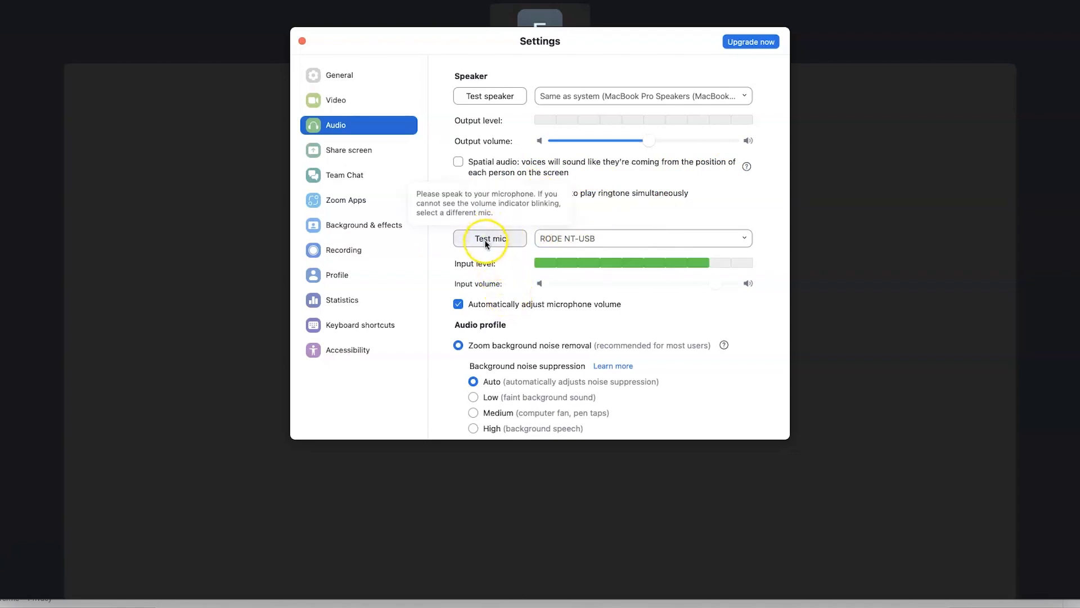
pyautogui.click(486, 241)
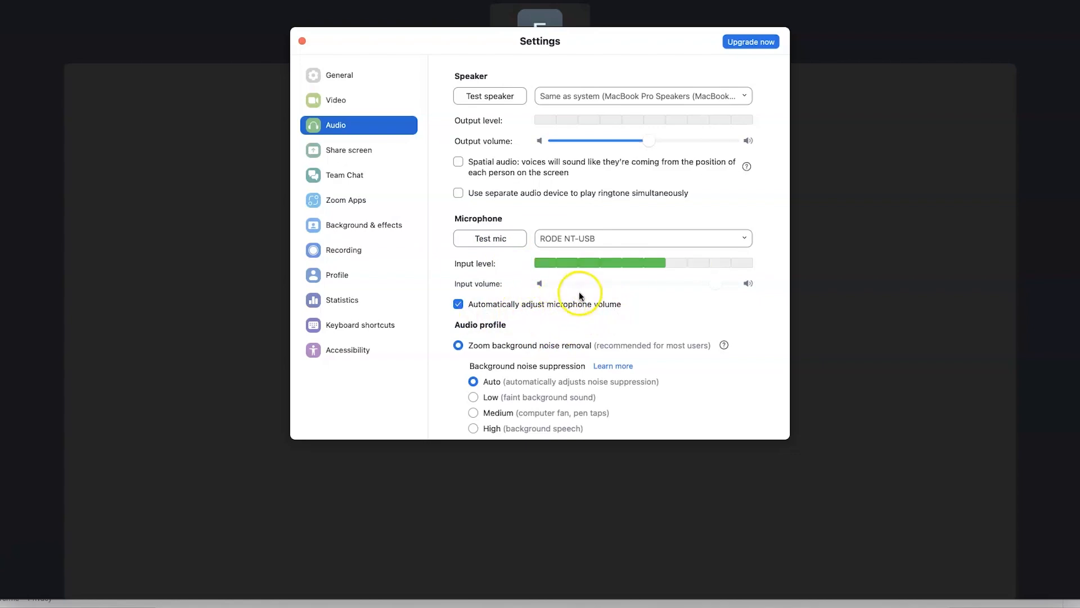
# Review the audio page, keeping RODE NT-USB as microphone and MacBook Pro Speakers as speaker
pyautogui.scroll(-1, 581, 346)
pyautogui.scroll(-10, 580, 346)
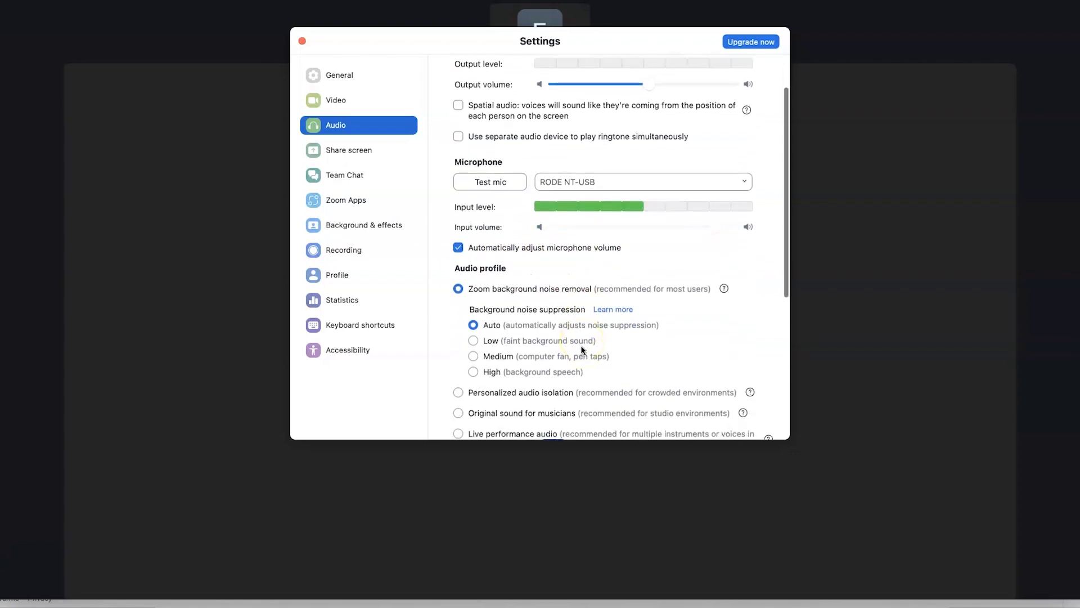
pyautogui.scroll(-1, 580, 346)
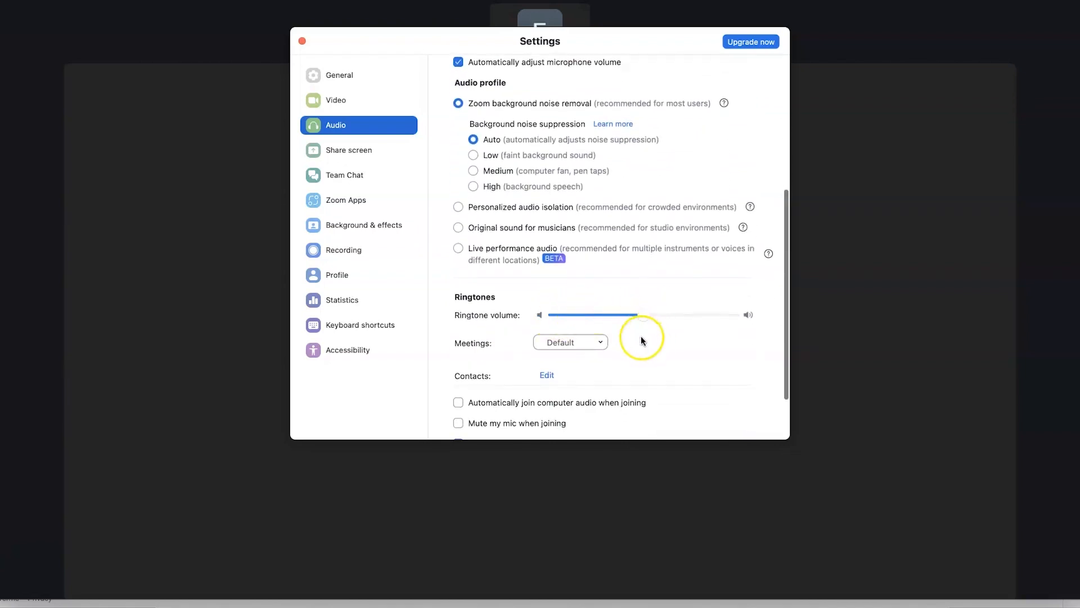
pyautogui.scroll(-3, 640, 336)
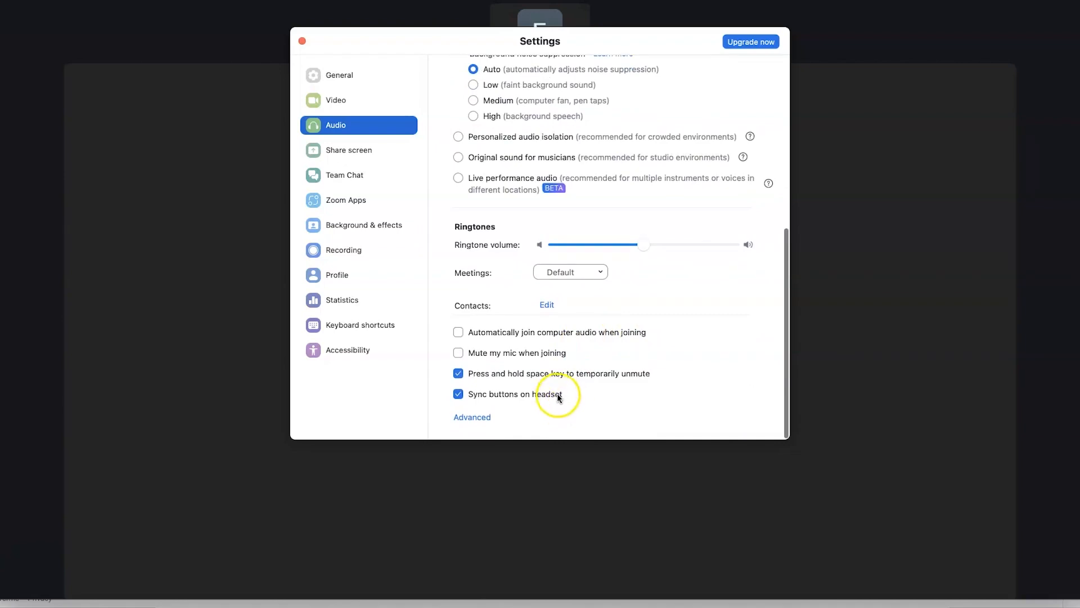
pyautogui.scroll(1, 561, 383)
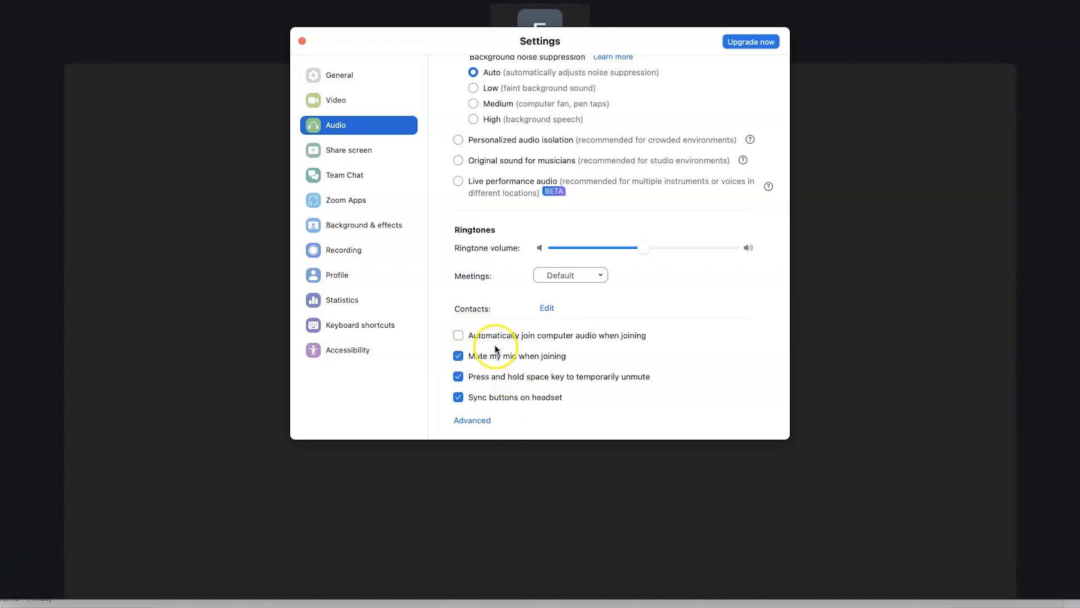
pyautogui.scroll(10, 493, 344)
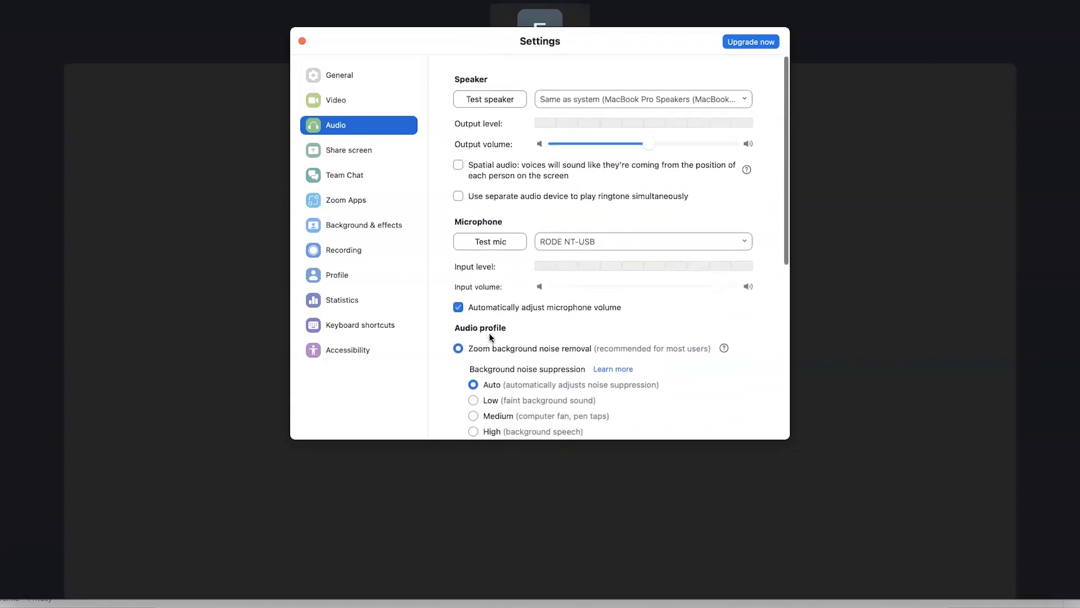
pyautogui.click(676, 238)
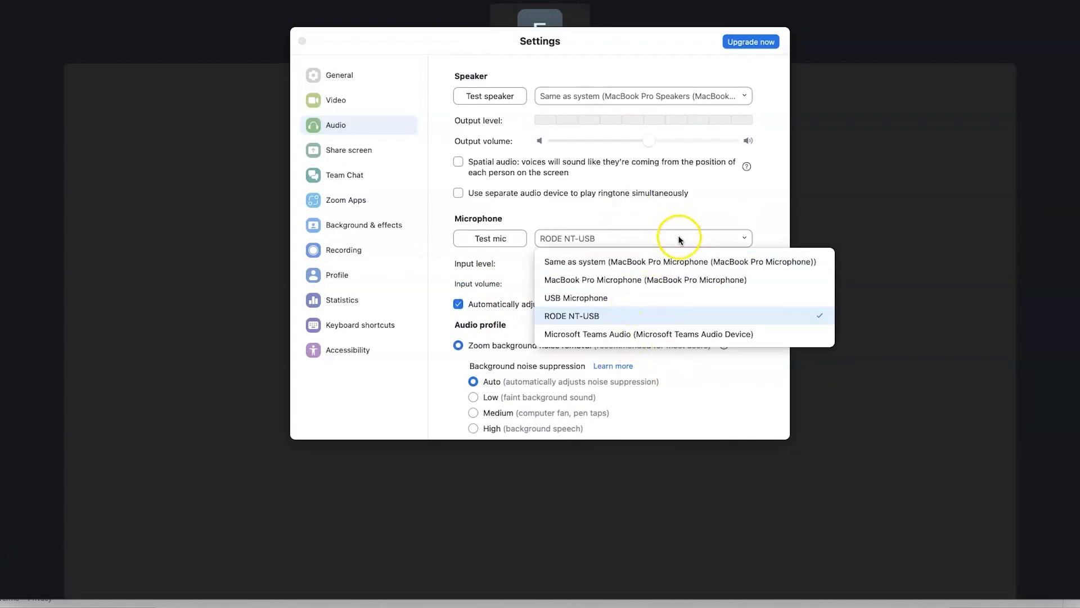
pyautogui.click(679, 239)
pyautogui.click(709, 96)
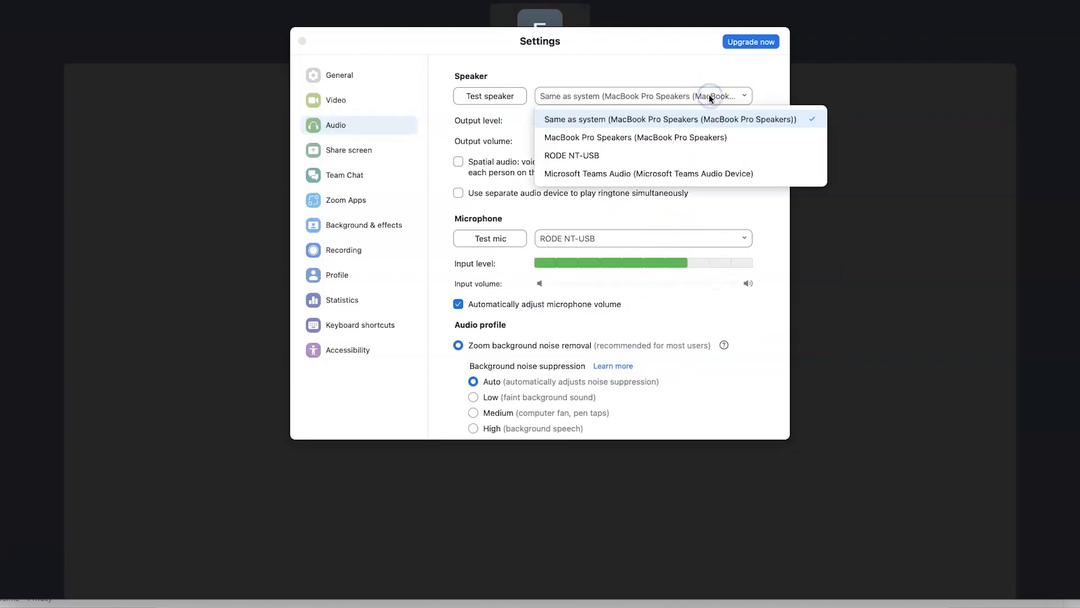
pyautogui.press('Down')
pyautogui.press('Down')
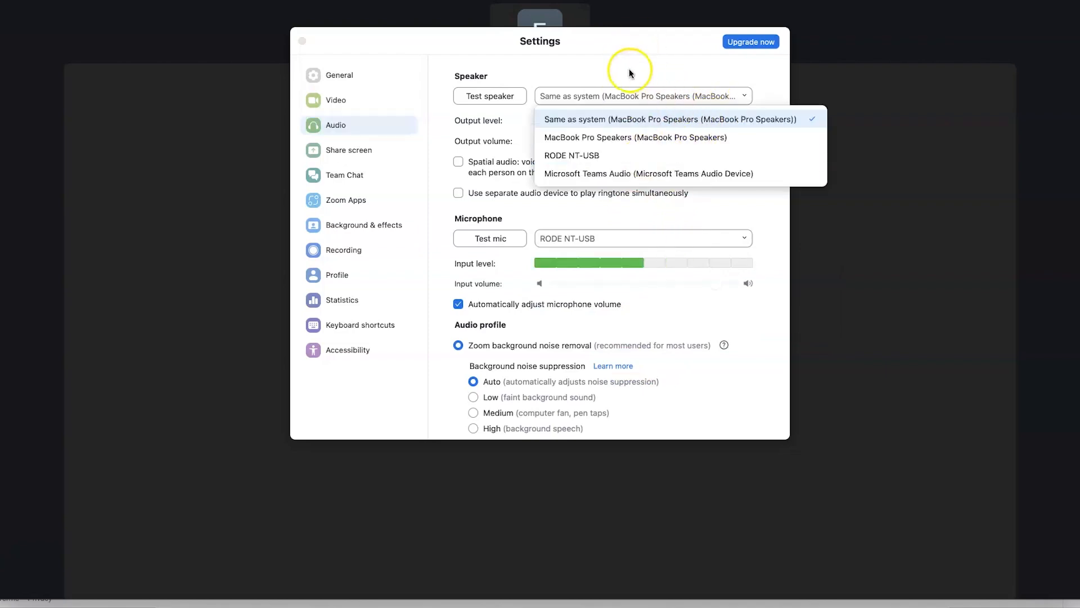
pyautogui.click(640, 69)
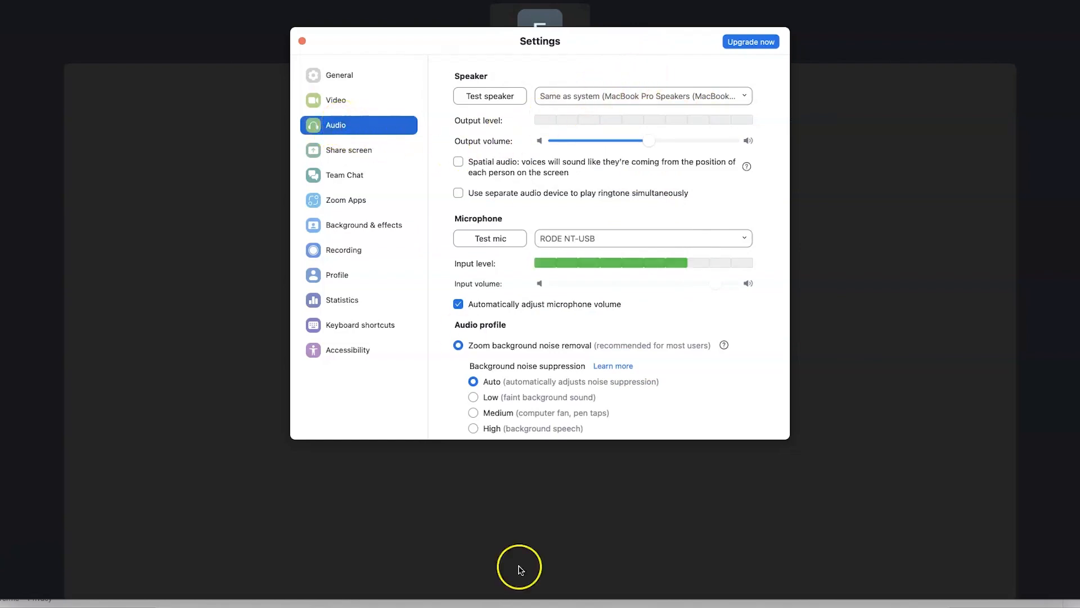
# Close Settings and choose Blur my background from the Video camera menu
pyautogui.click(302, 41)
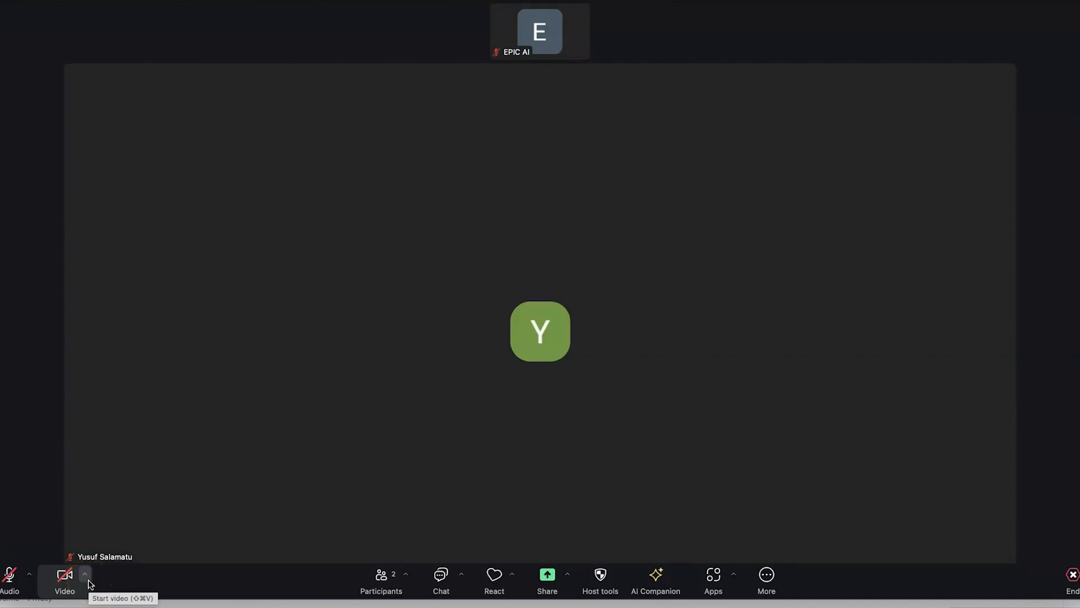
pyautogui.click(86, 580)
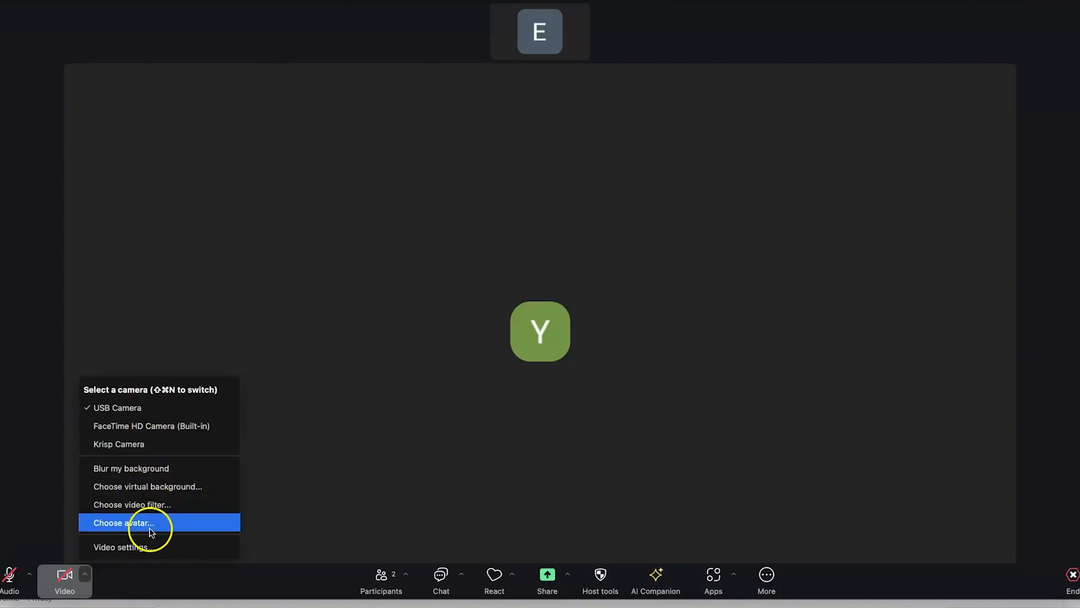
pyautogui.click(159, 472)
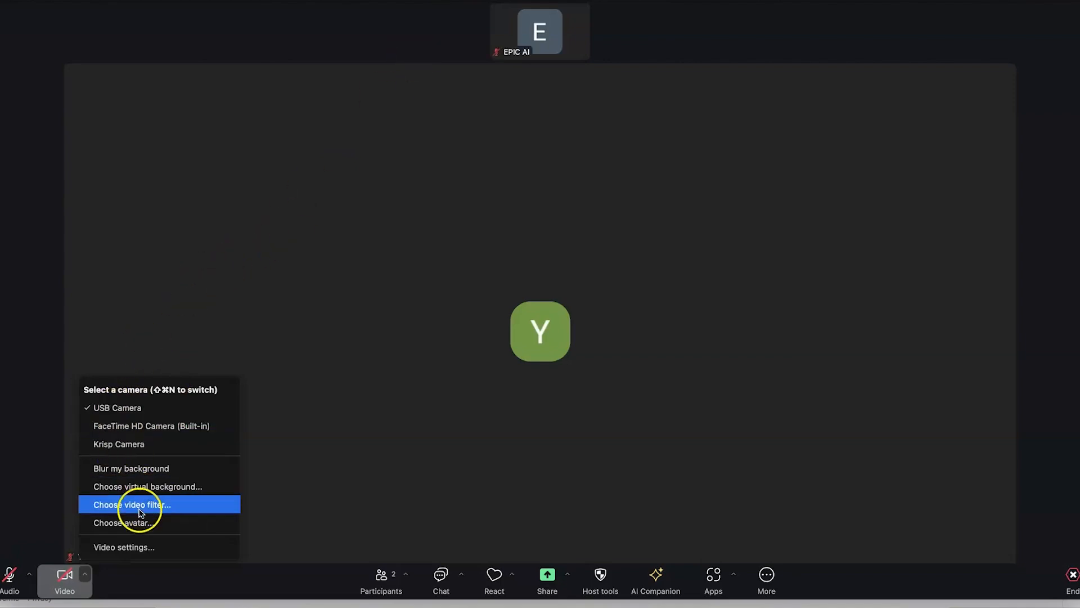
# In Video settings, toggle Mirror my video on and back off, and enable Touch up my appearance
pyautogui.click(125, 548)
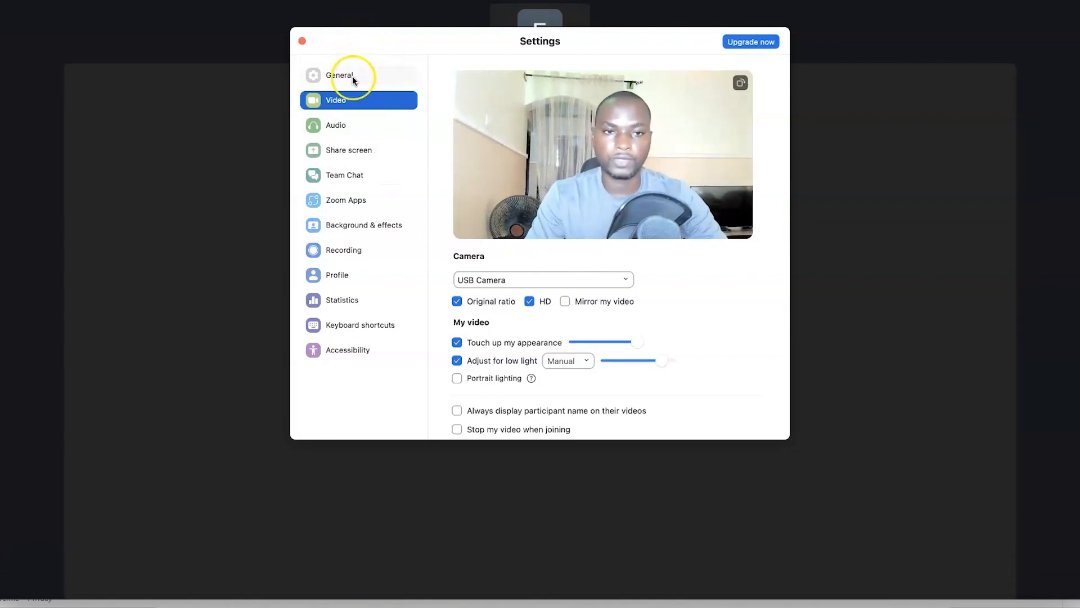
pyautogui.scroll(1, 521, 289)
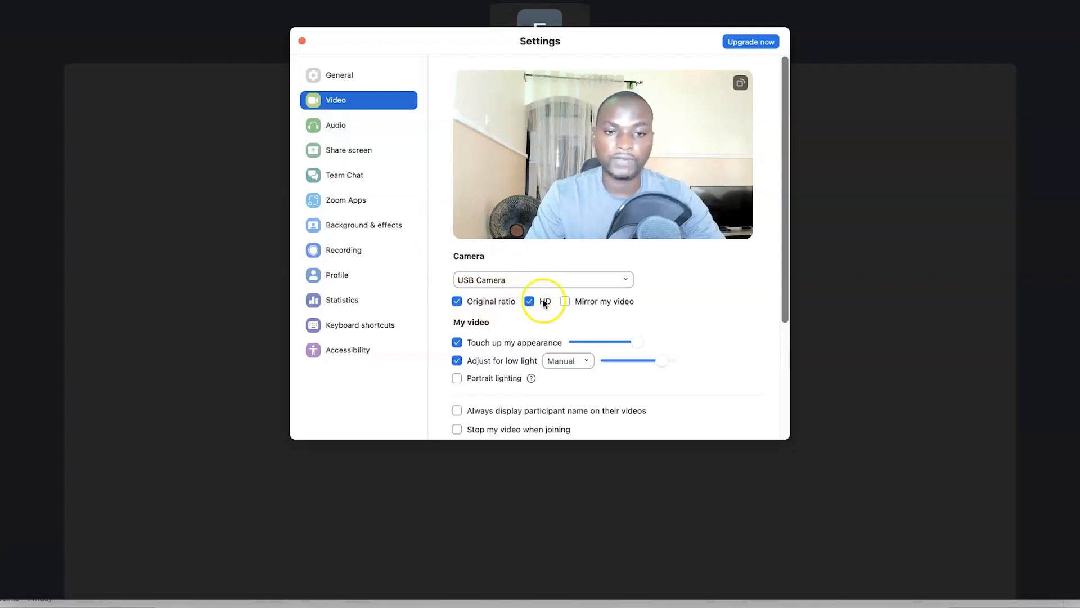
pyautogui.click(565, 302)
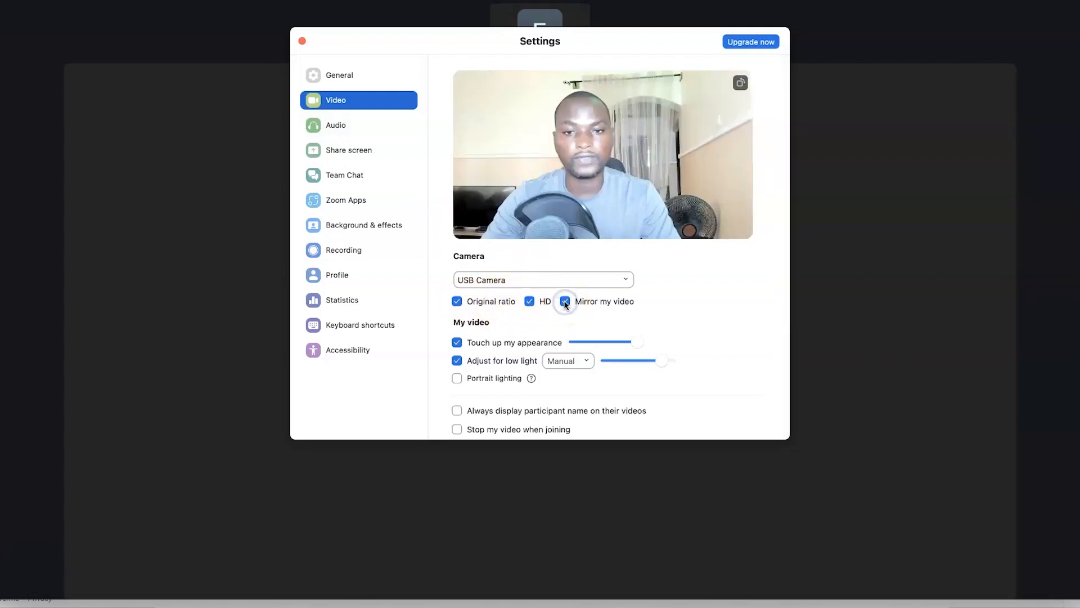
pyautogui.click(565, 302)
pyautogui.scroll(-2, 476, 342)
pyautogui.click(459, 328)
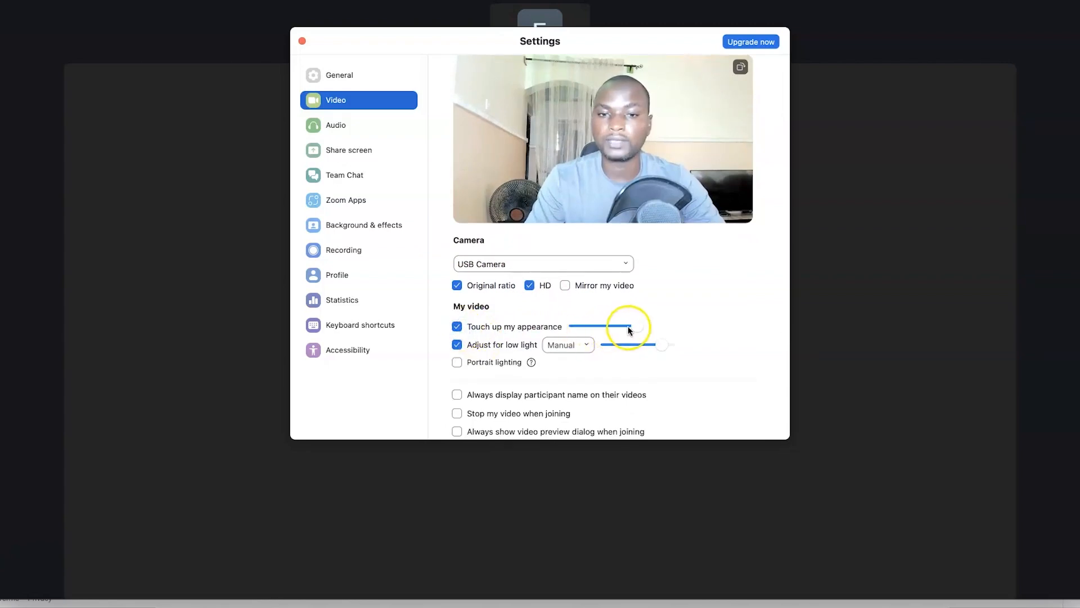
pyautogui.click(635, 329)
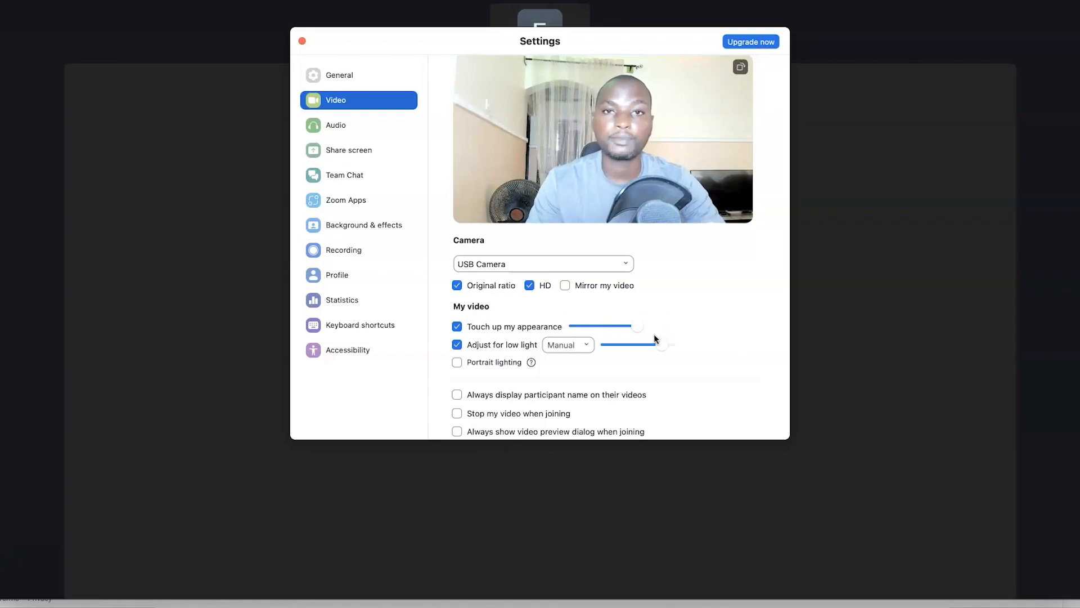
# Set Adjust for low light to Manual at a lower level, leaving portrait lighting off
pyautogui.click(585, 348)
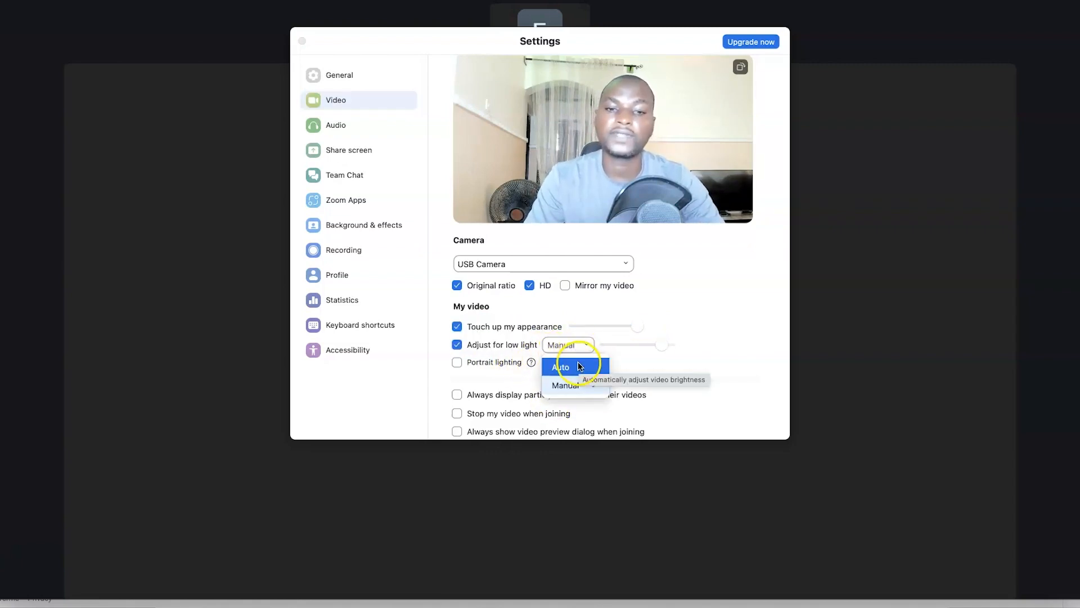
pyautogui.click(580, 367)
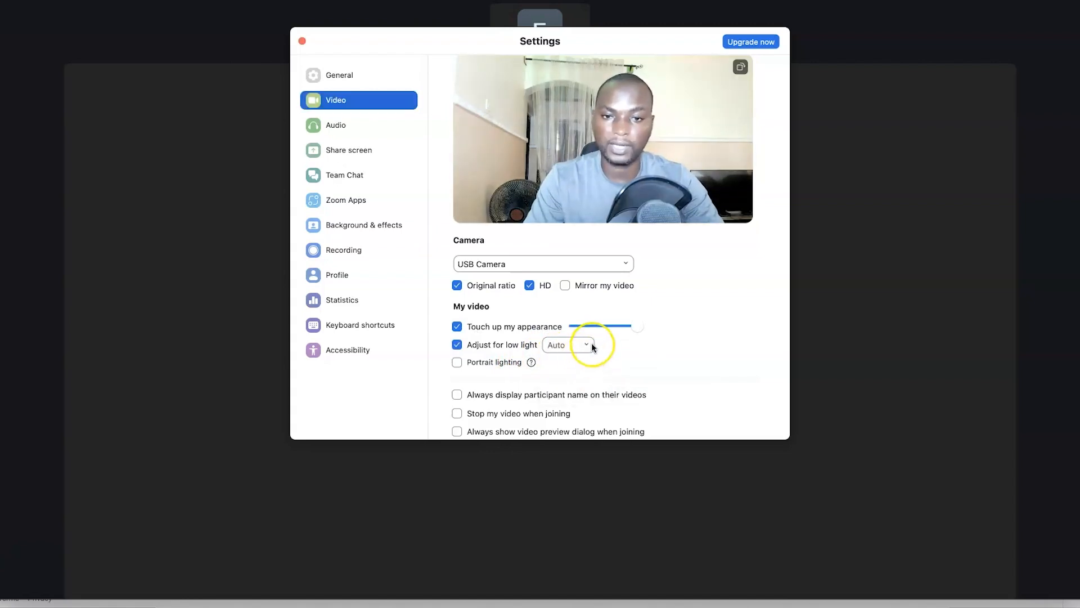
pyautogui.click(592, 344)
pyautogui.click(566, 384)
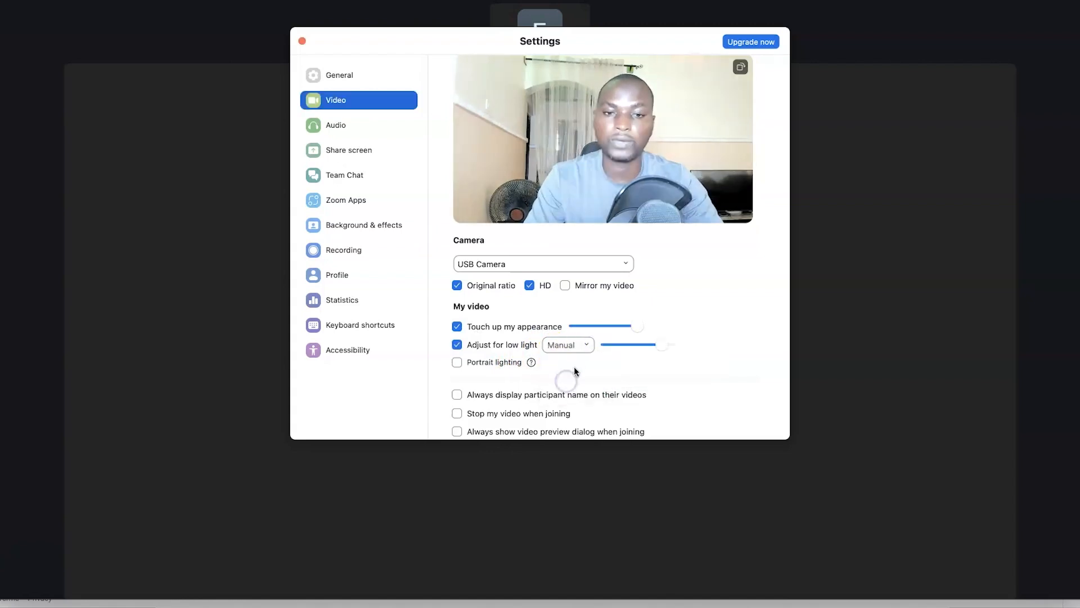
pyautogui.moveTo(662, 346); pyautogui.dragTo(601, 338)
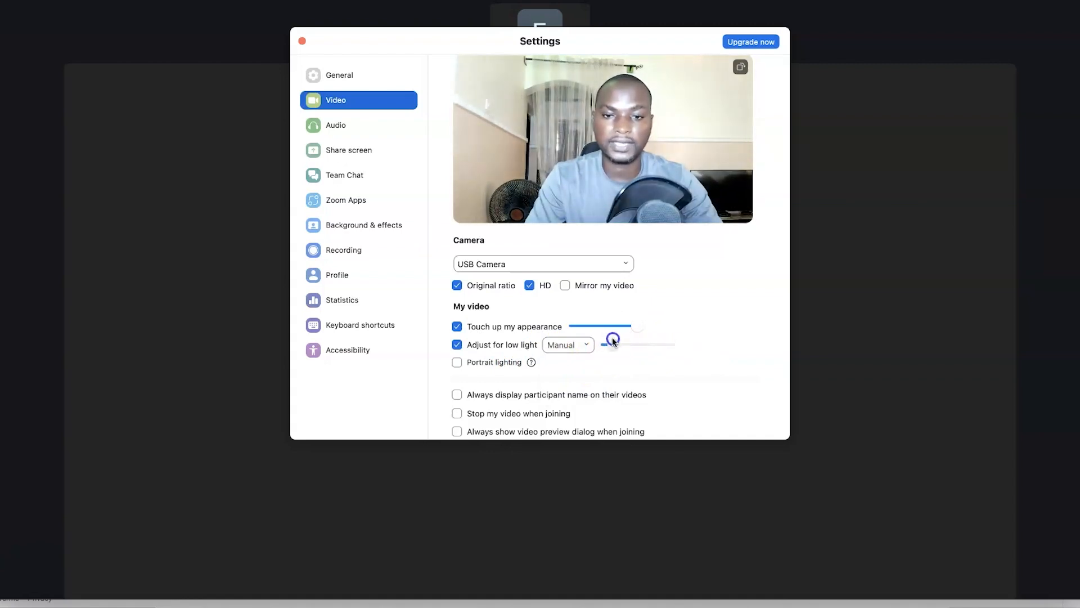
pyautogui.click(457, 363)
pyautogui.click(457, 363)
pyautogui.click(457, 362)
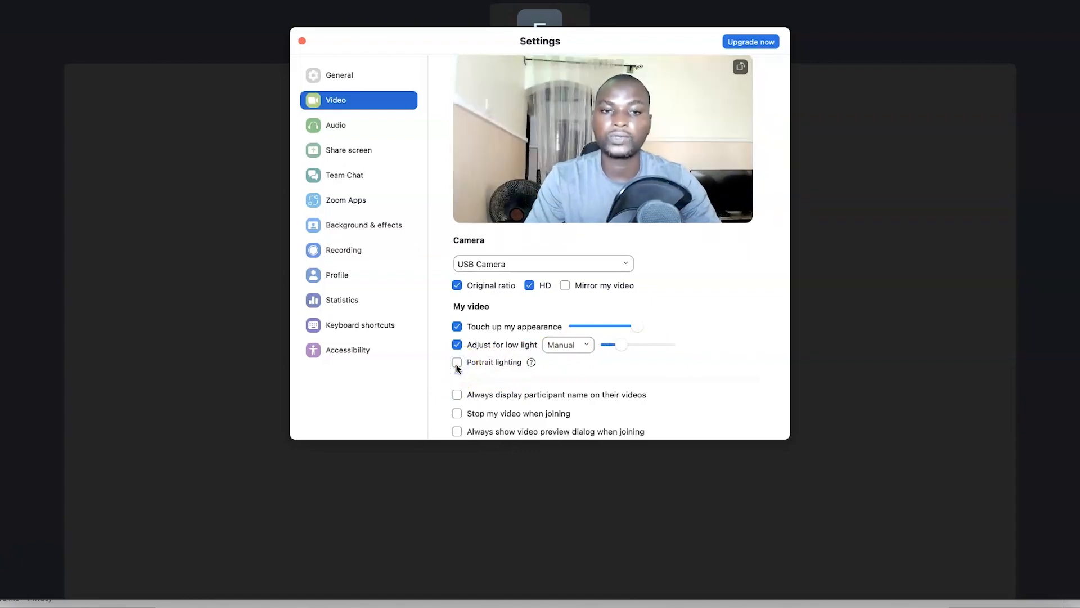
# Turn on 'Always display participant name on their videos' in the Video settings
pyautogui.scroll(-5, 524, 357)
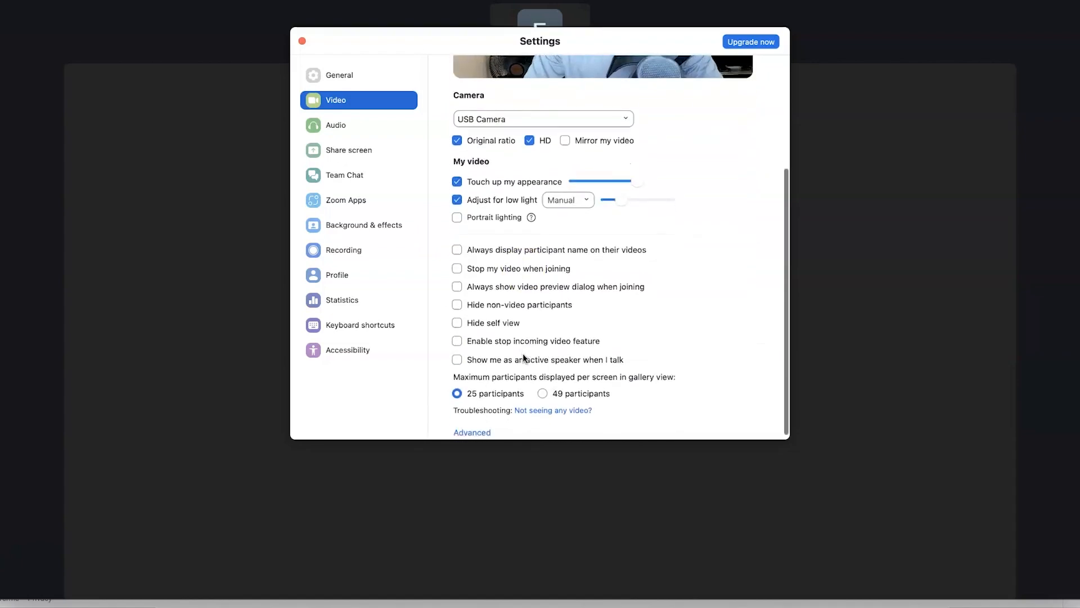
pyautogui.click(461, 254)
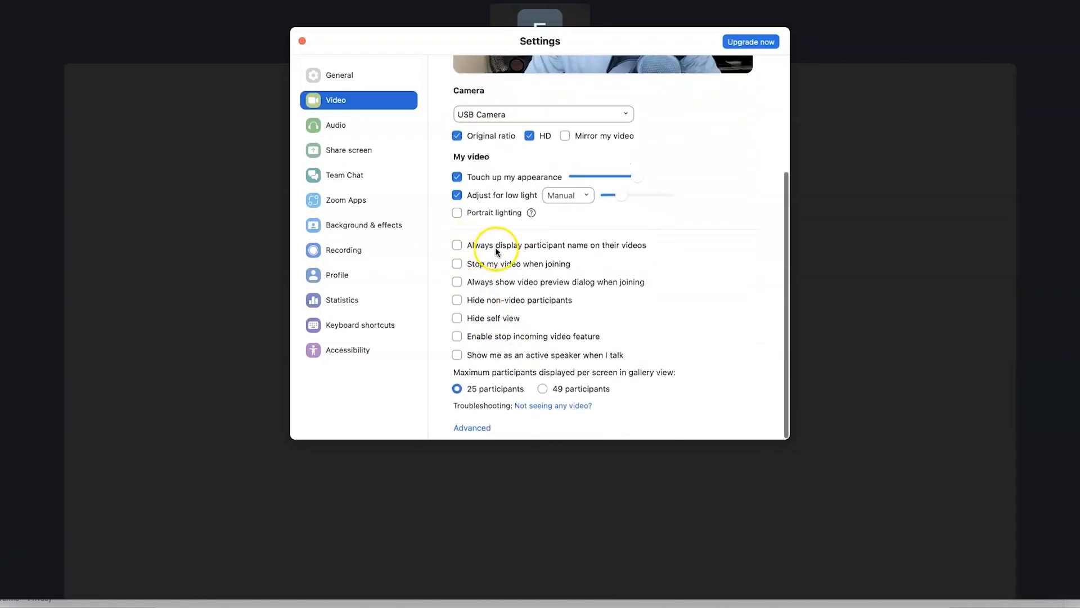
pyautogui.click(457, 249)
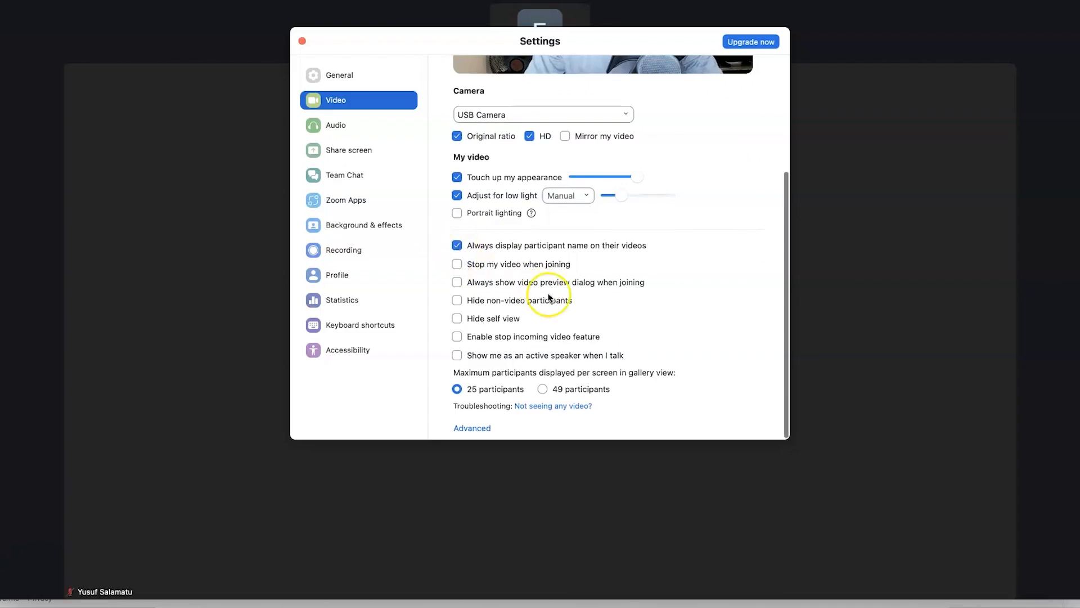
# Turn on 'Stop my video when joining' so the camera starts off
pyautogui.scroll(3, 551, 299)
pyautogui.scroll(3, 551, 297)
pyautogui.scroll(-3, 550, 297)
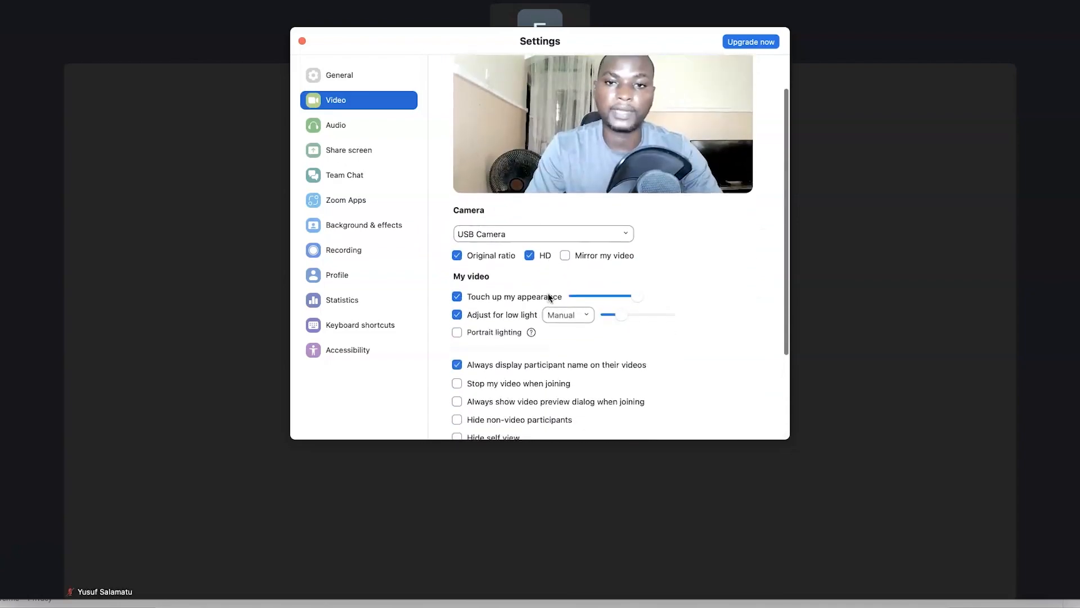
pyautogui.scroll(-3, 551, 298)
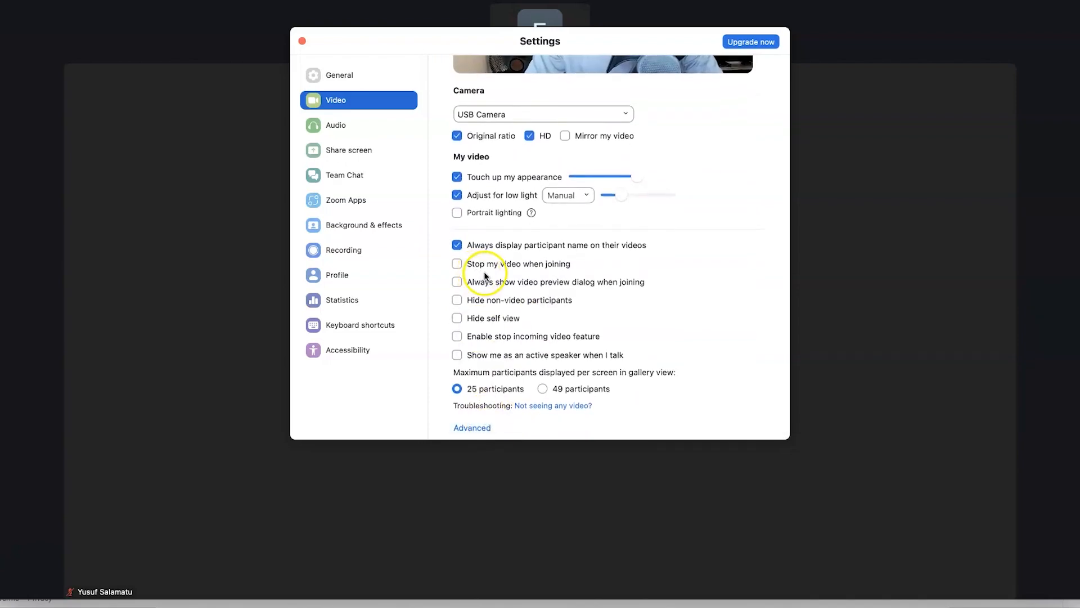
pyautogui.click(457, 264)
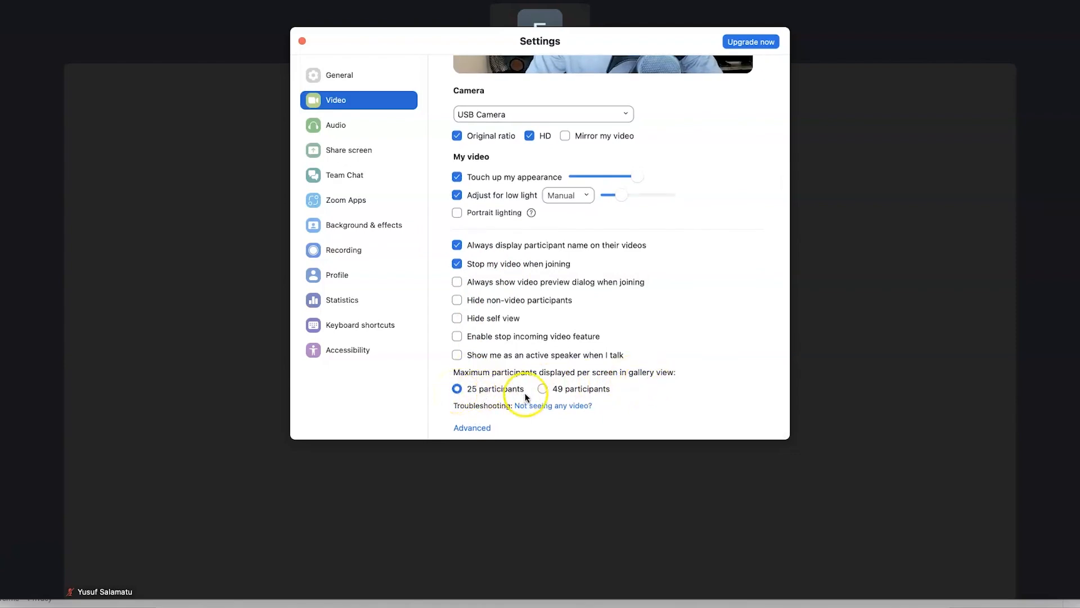
pyautogui.scroll(2, 501, 403)
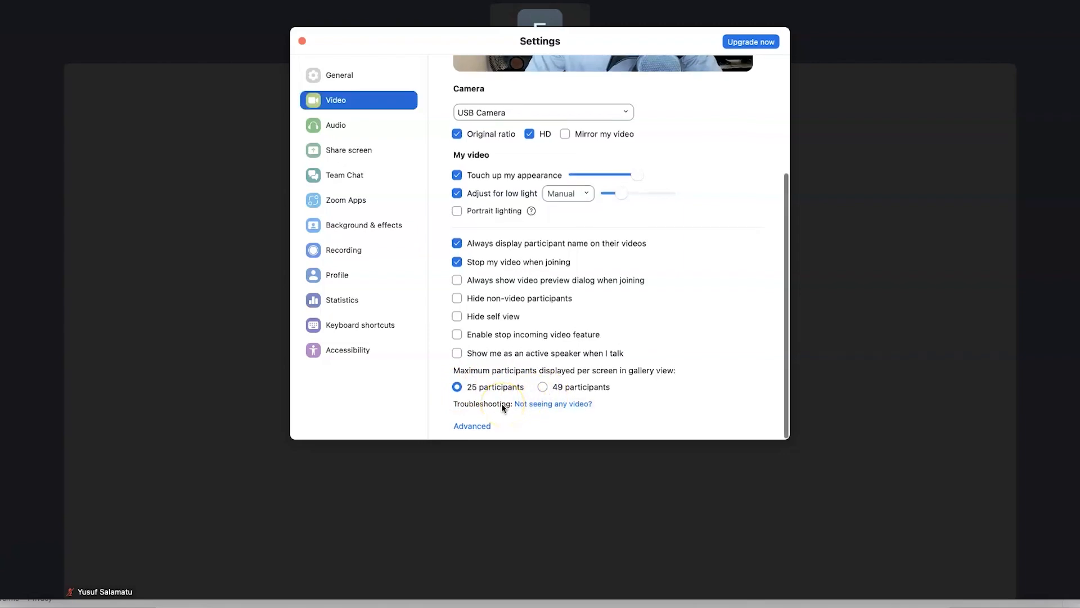
pyautogui.scroll(5, 502, 405)
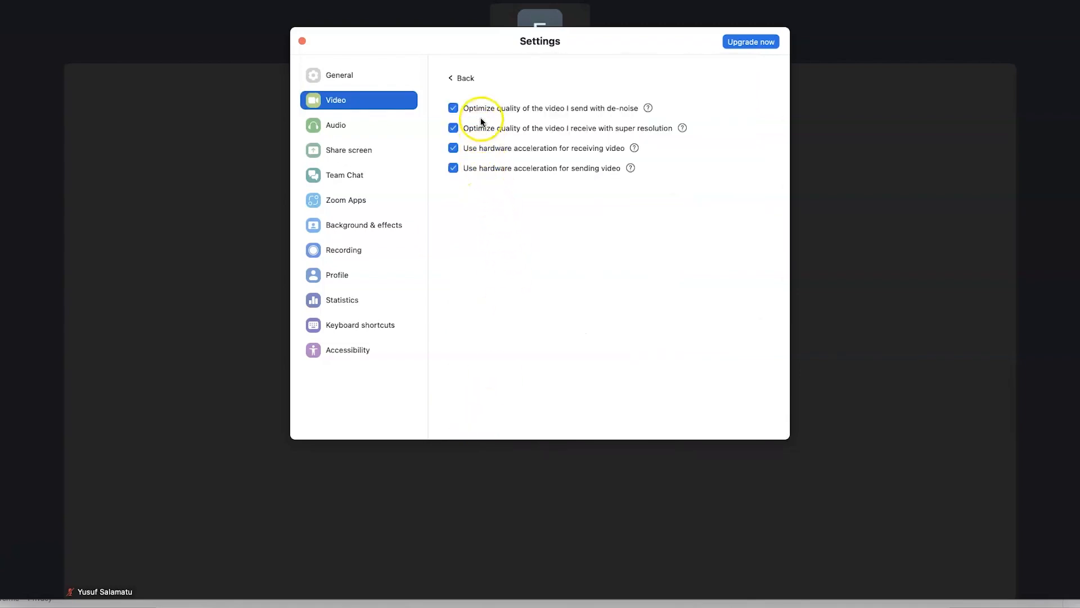
# Leave the advanced video options via Back and close the Settings window
pyautogui.click(450, 79)
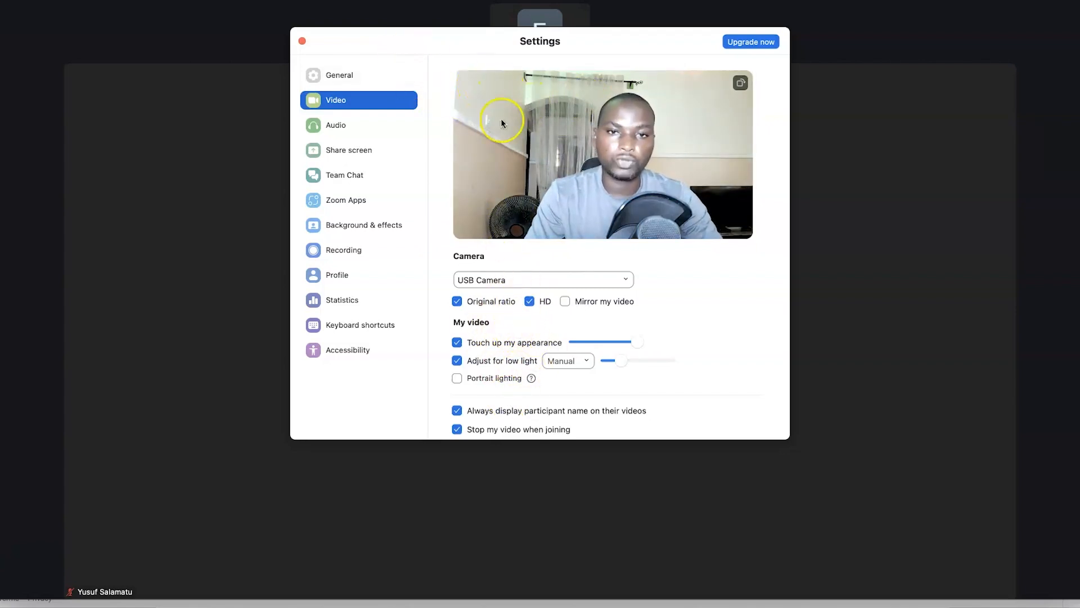
pyautogui.click(302, 41)
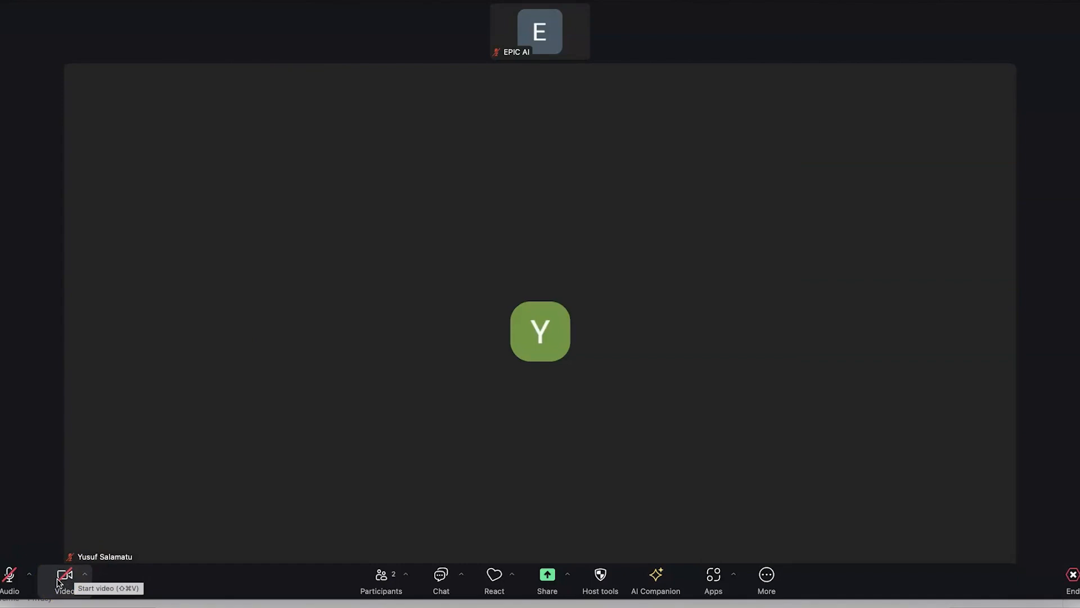
# Start the camera with 'Blur my background' selected, then reopen Video settings to preview it
pyautogui.click(59, 581)
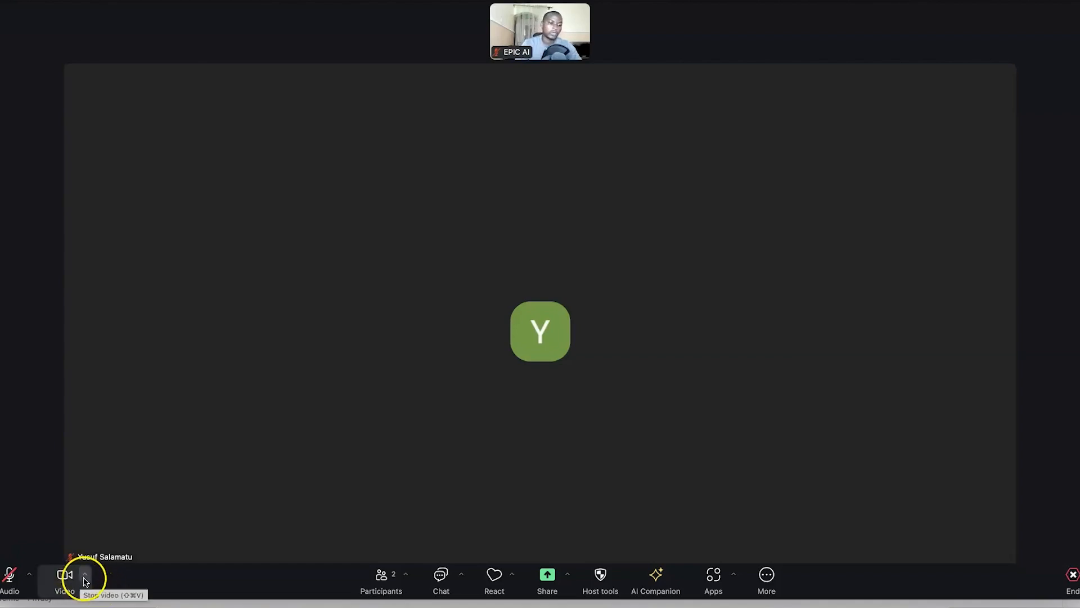
pyautogui.click(85, 580)
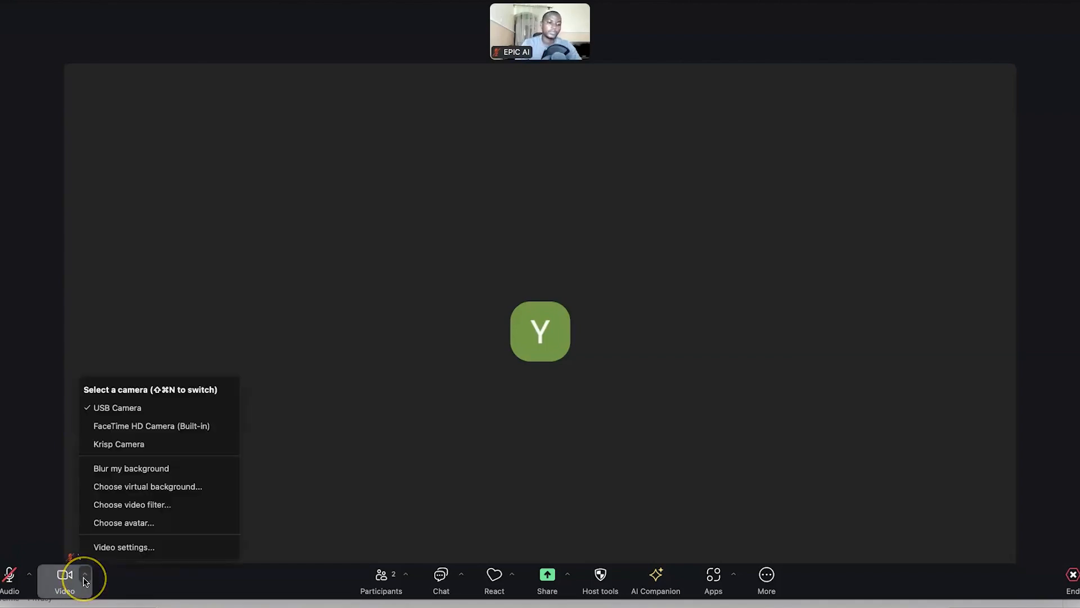
pyautogui.click(127, 475)
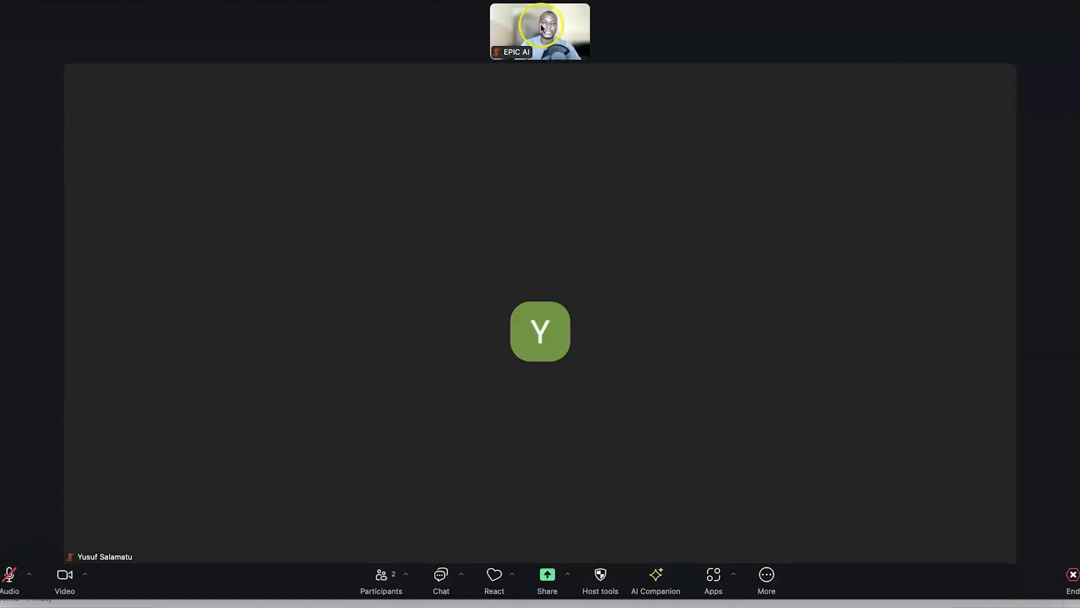
pyautogui.click(84, 580)
pyautogui.click(120, 549)
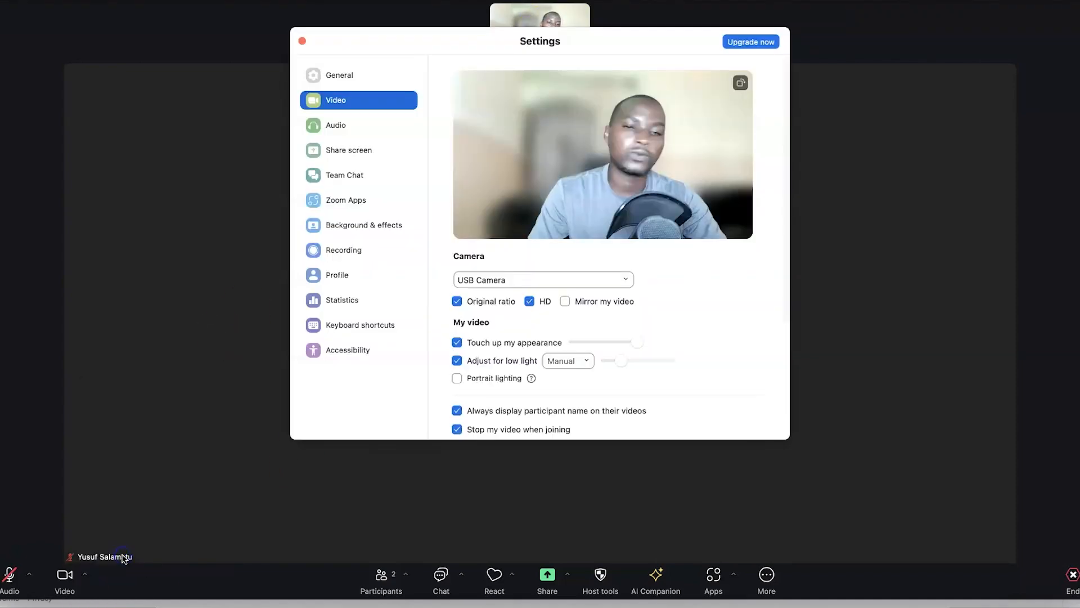
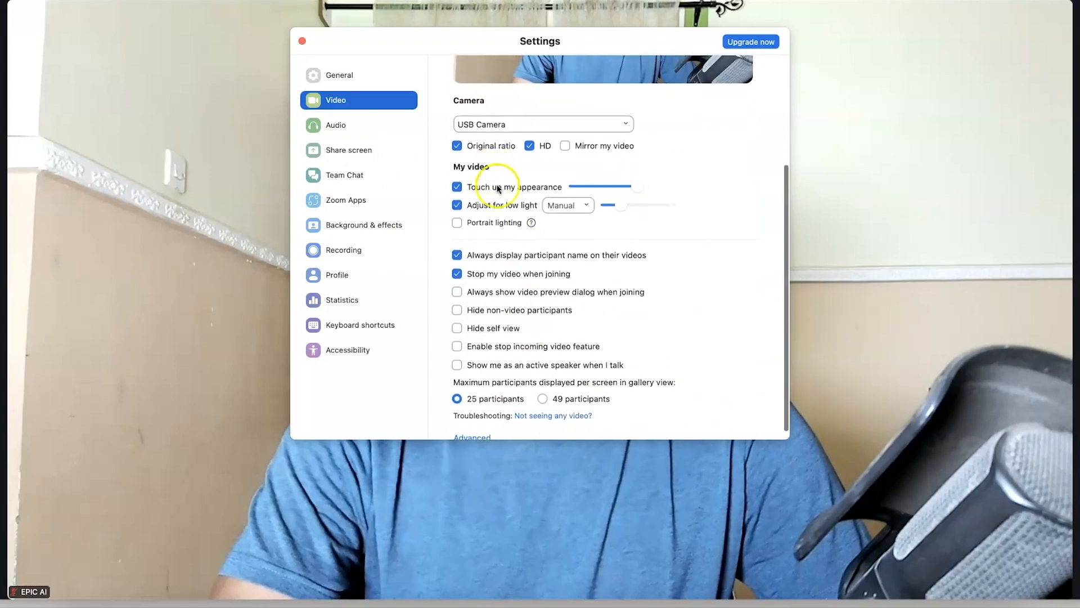
# Enable Touch up my appearance and set Adjust for low light to Manual
pyautogui.click(516, 457)
pyautogui.click(488, 206)
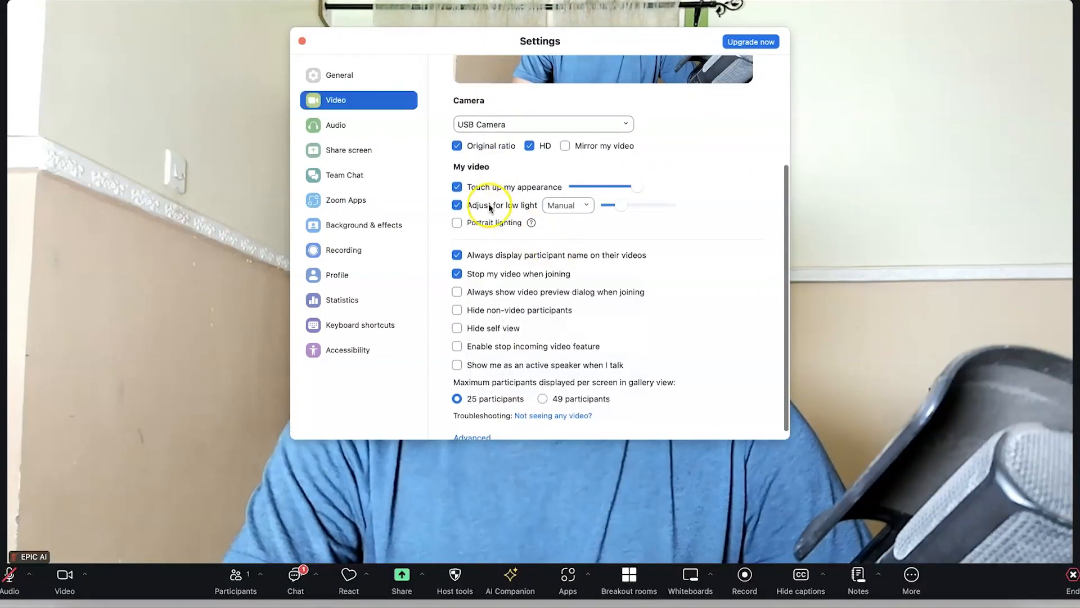
# Try Blur, Golden Gate, Earth and beach backgrounds, settling on the northern lights
pyautogui.click(395, 225)
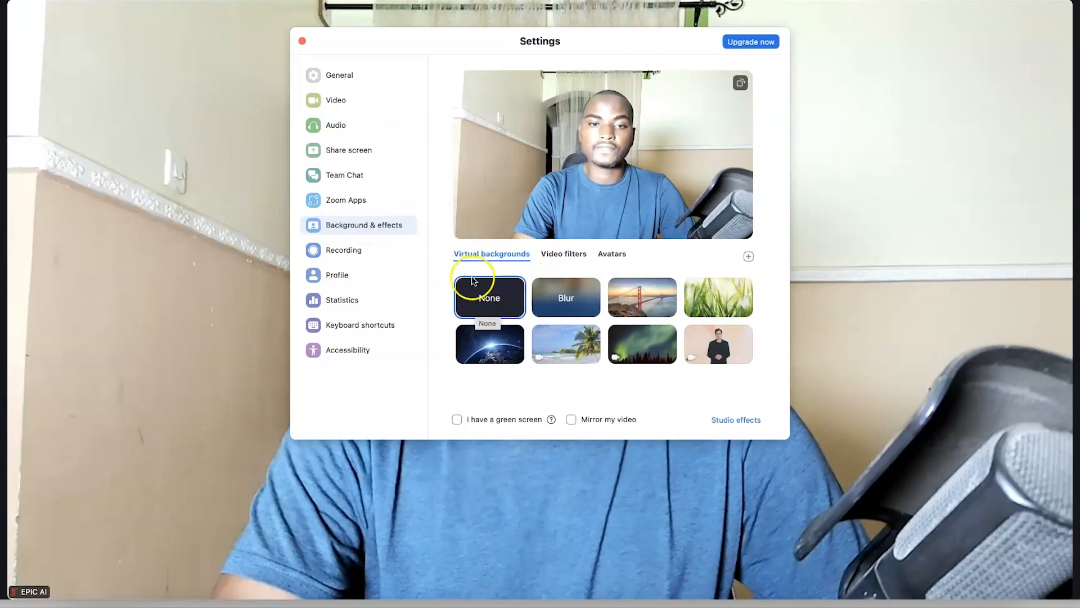
pyautogui.click(544, 327)
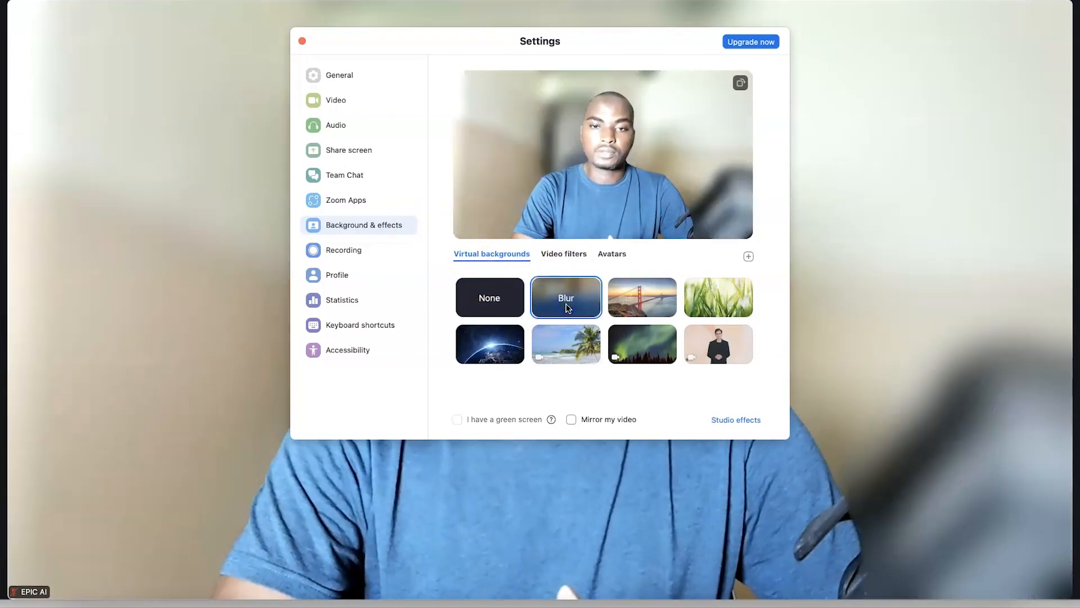
pyautogui.click(642, 303)
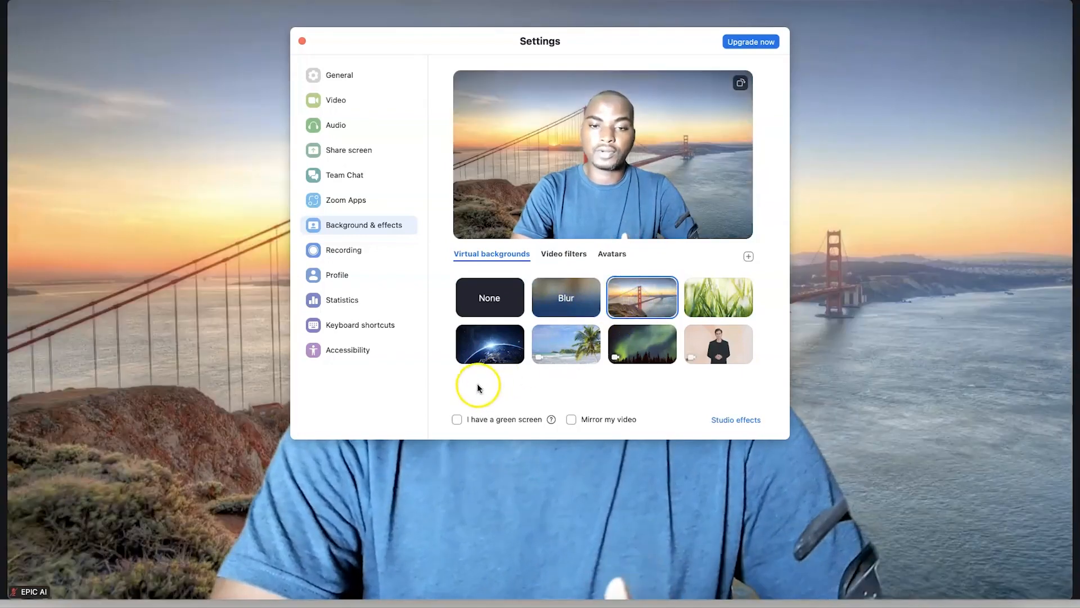
pyautogui.click(483, 362)
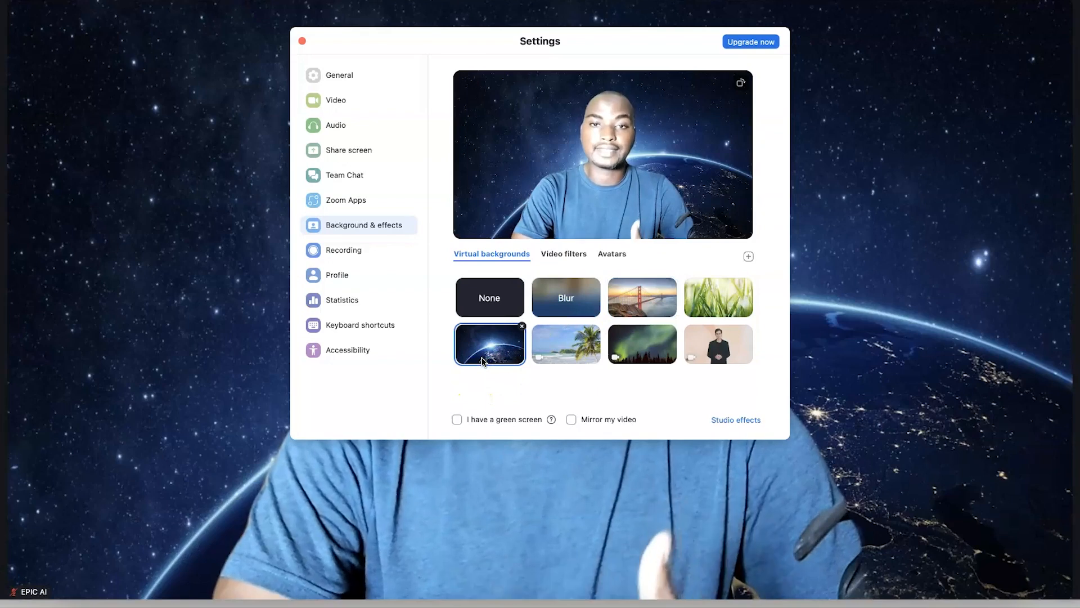
pyautogui.click(512, 359)
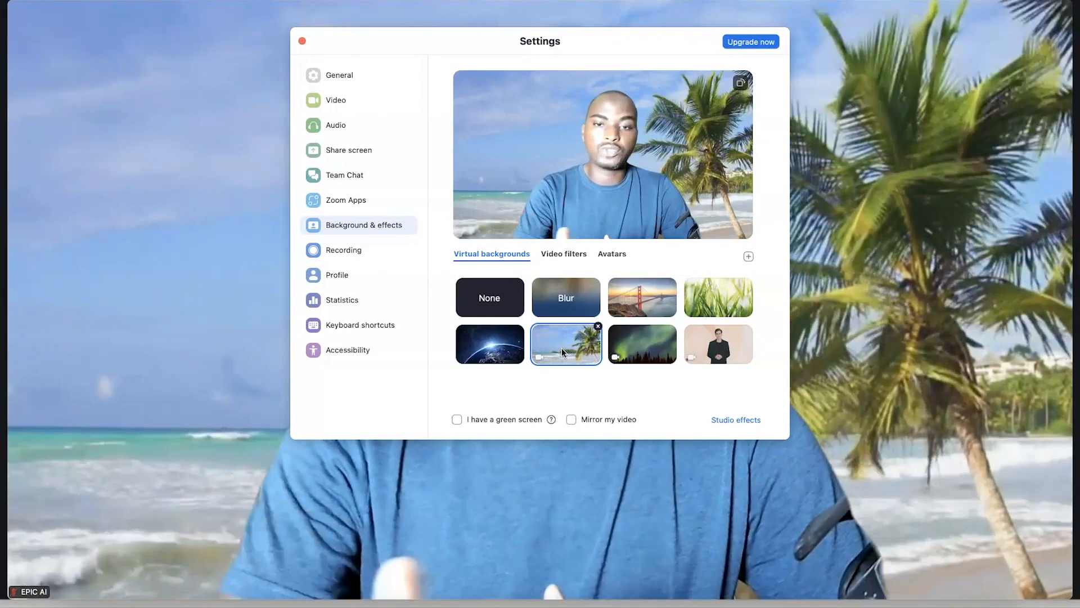
pyautogui.click(626, 350)
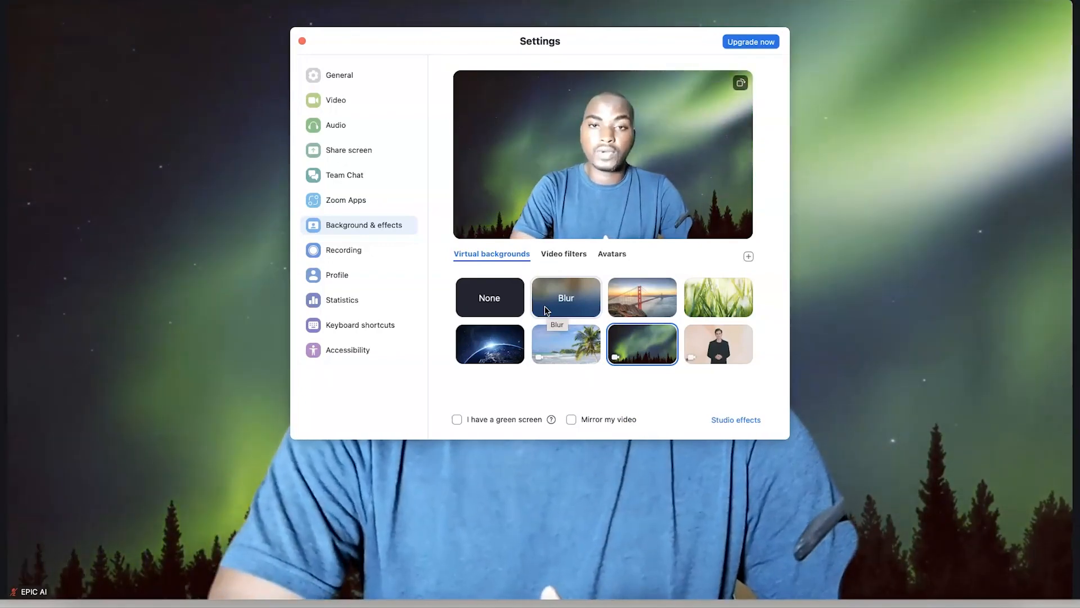
pyautogui.click(748, 258)
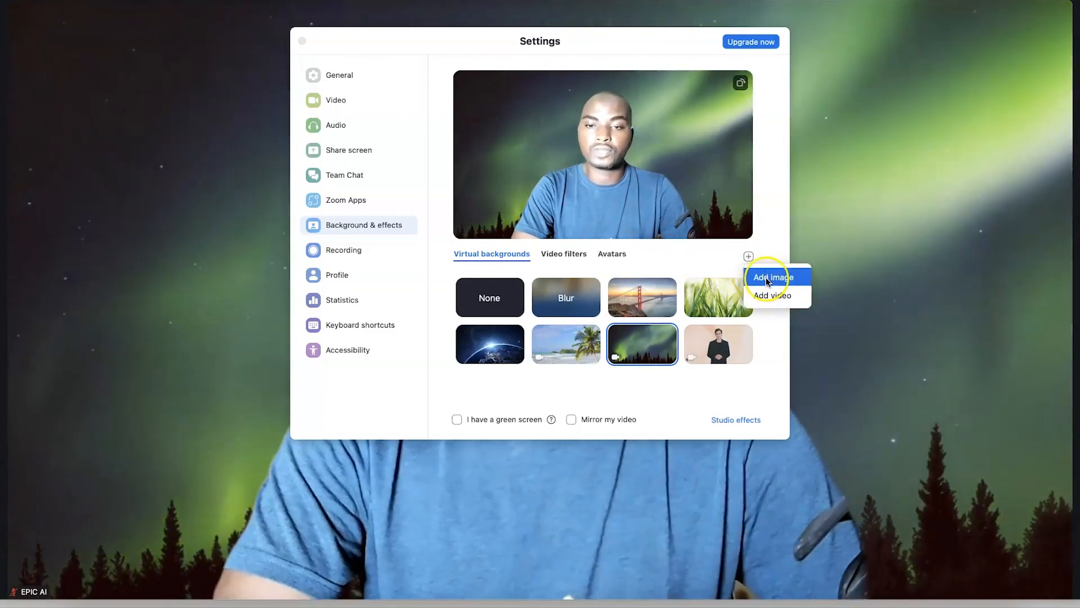
# Add 11.jpeg from Downloads as a new virtual background image
pyautogui.click(767, 279)
pyautogui.click(768, 279)
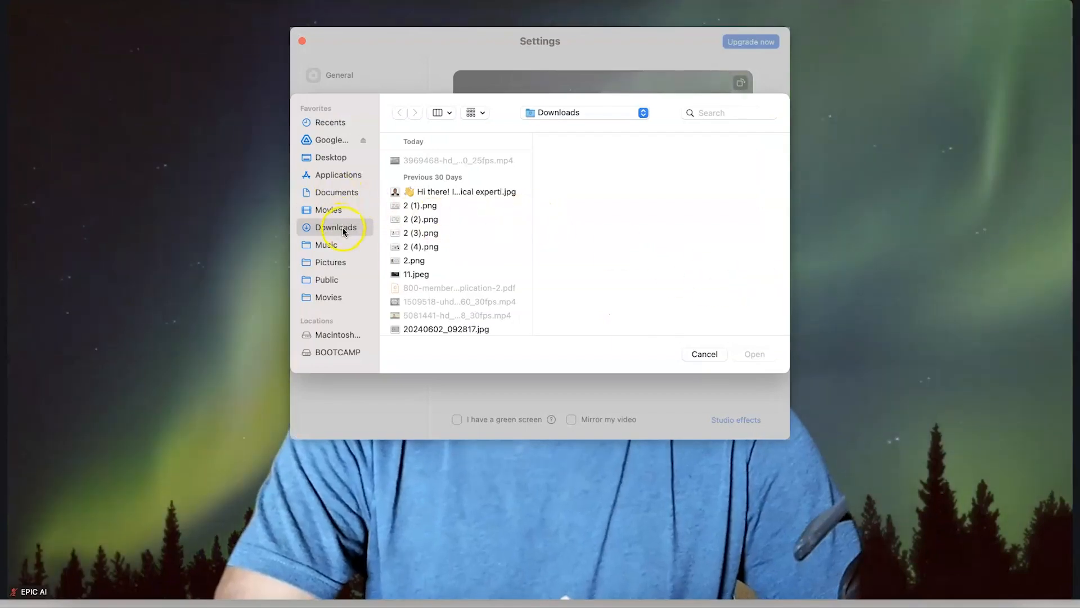
pyautogui.click(418, 275)
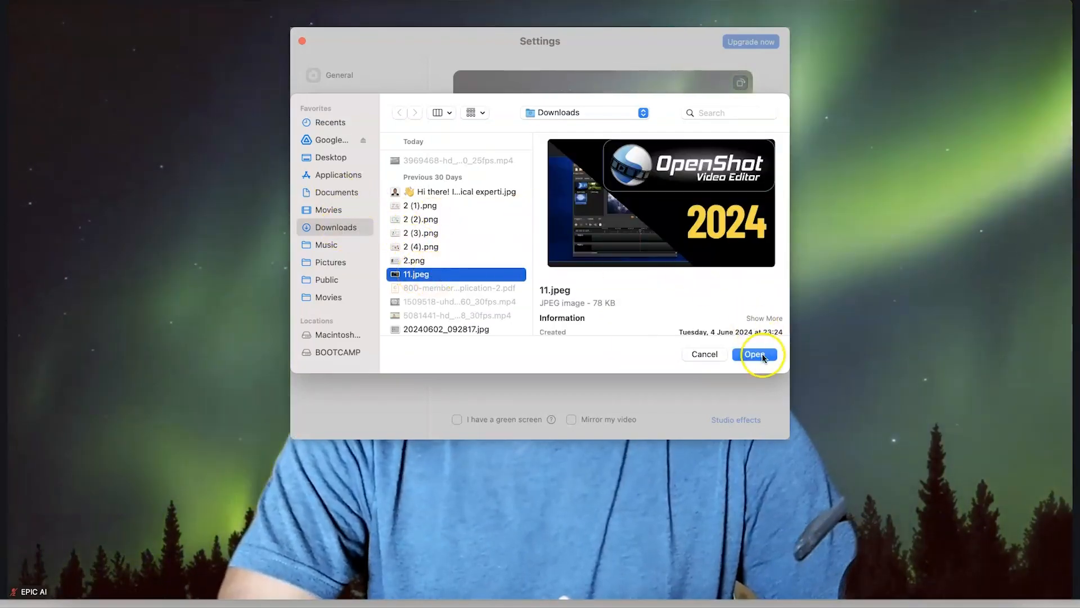
pyautogui.click(754, 354)
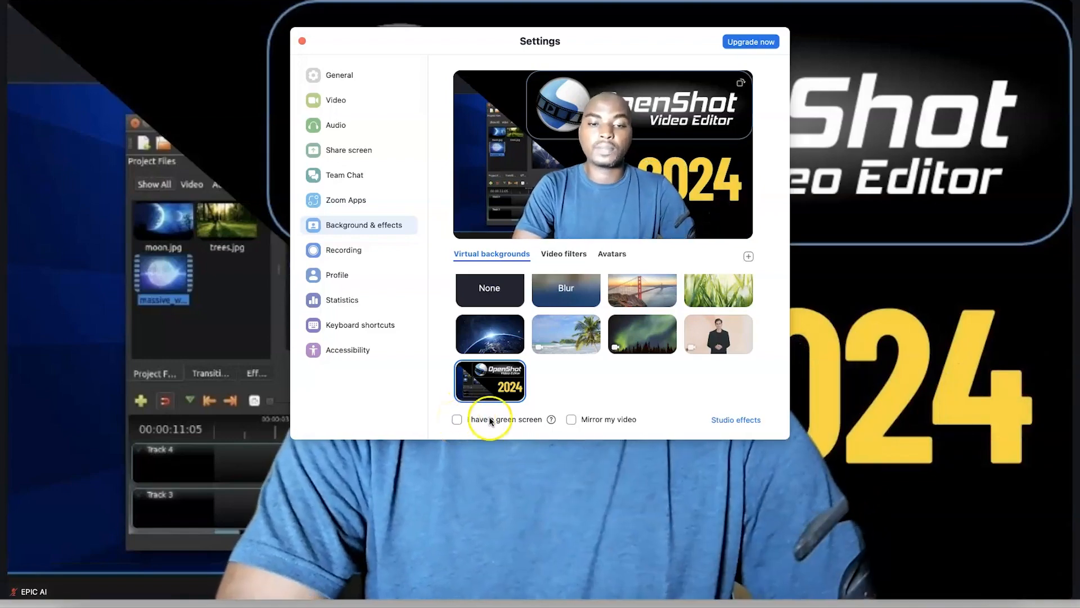
# Toggle Mirror my video on and off repeatedly, leaving it off
pyautogui.click(572, 421)
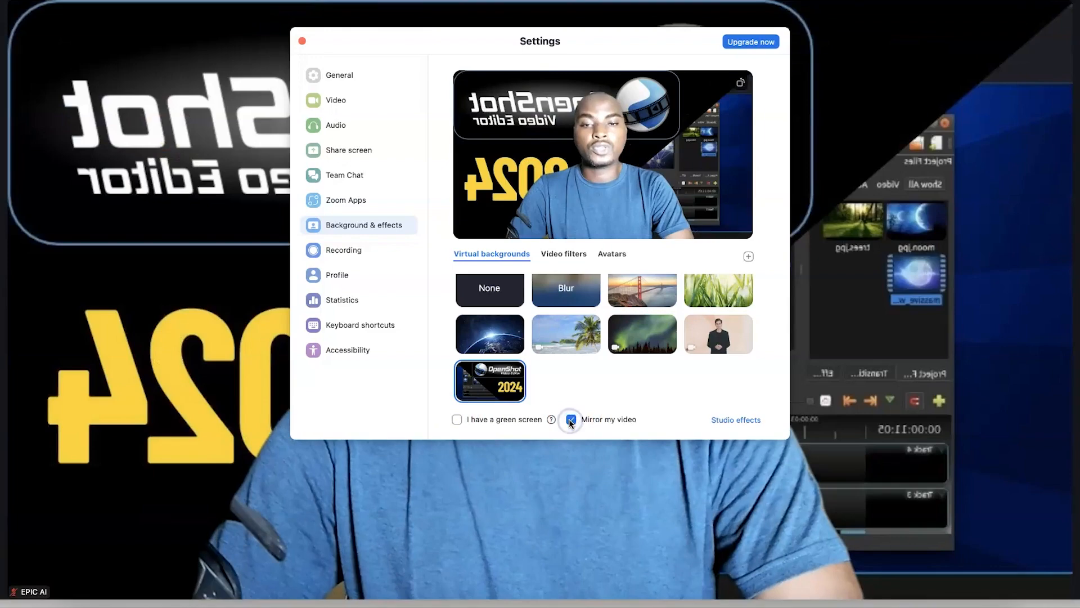
pyautogui.click(571, 421)
pyautogui.click(571, 419)
pyautogui.click(571, 420)
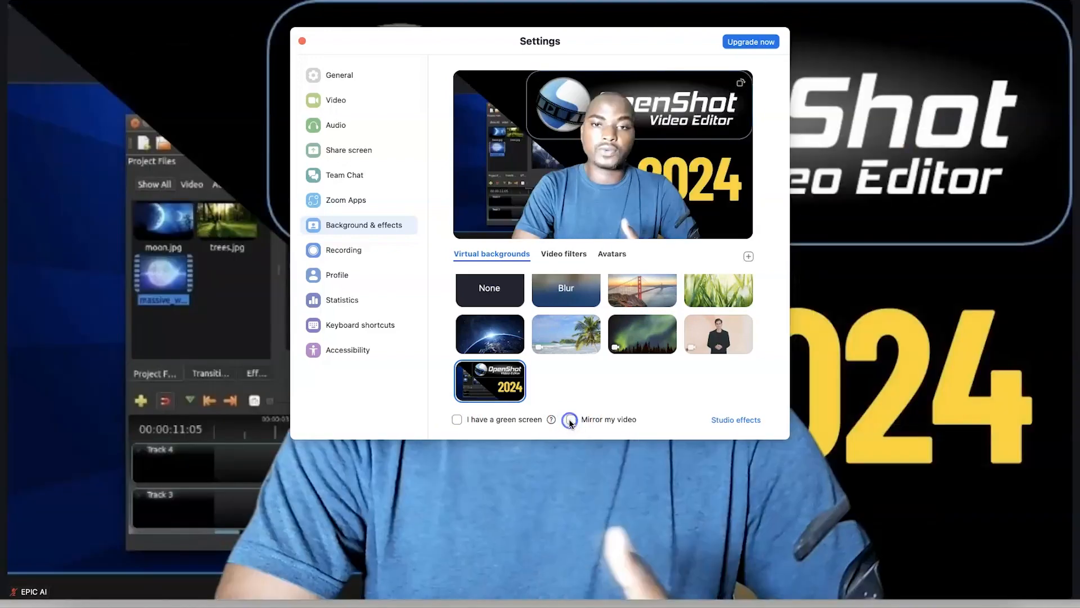
pyautogui.click(571, 421)
pyautogui.click(570, 421)
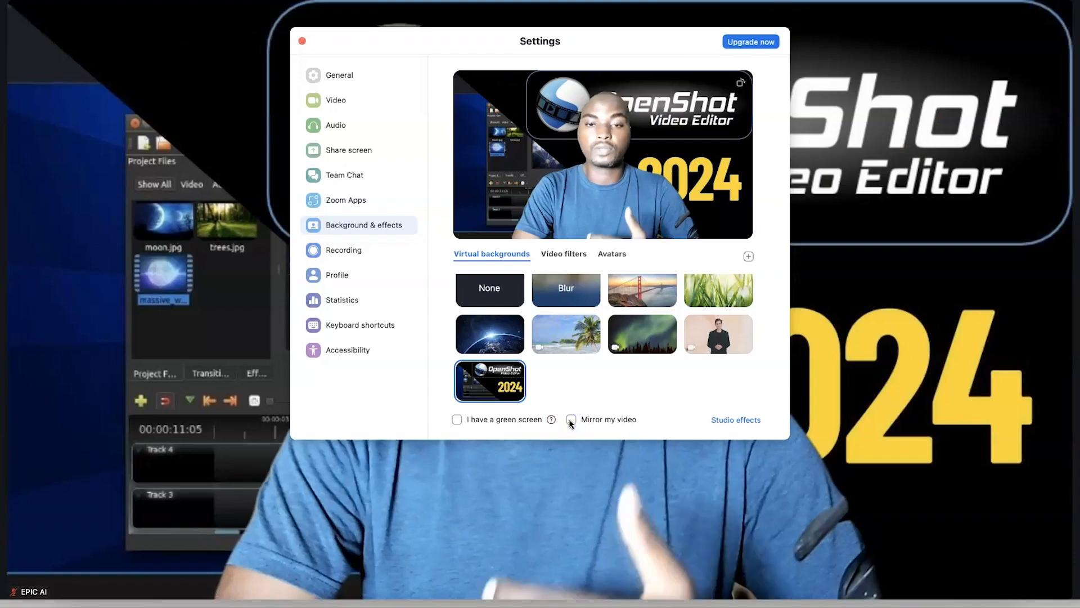
pyautogui.click(601, 190)
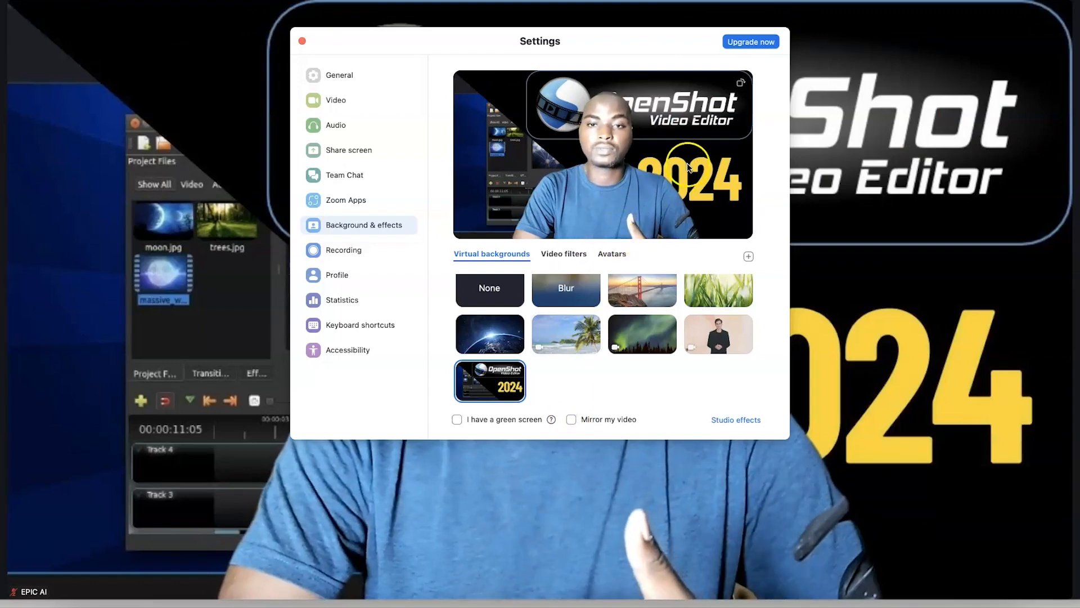
pyautogui.click(571, 419)
pyautogui.click(571, 420)
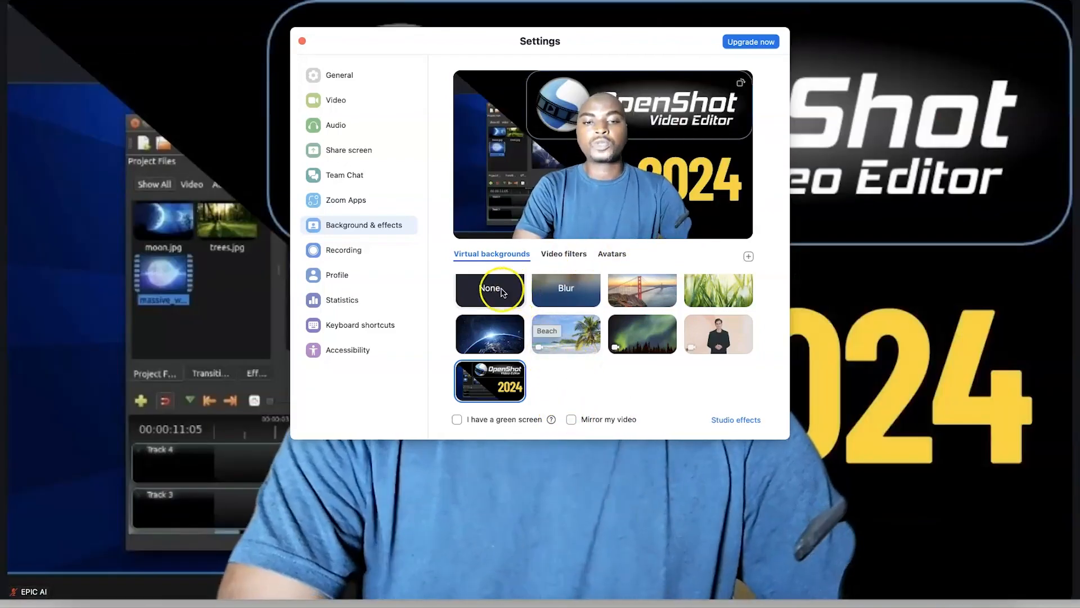
# Add 3969468-hd_1920_1080_25fps.mp4 as a video background, then reapply the Earth background
pyautogui.click(749, 257)
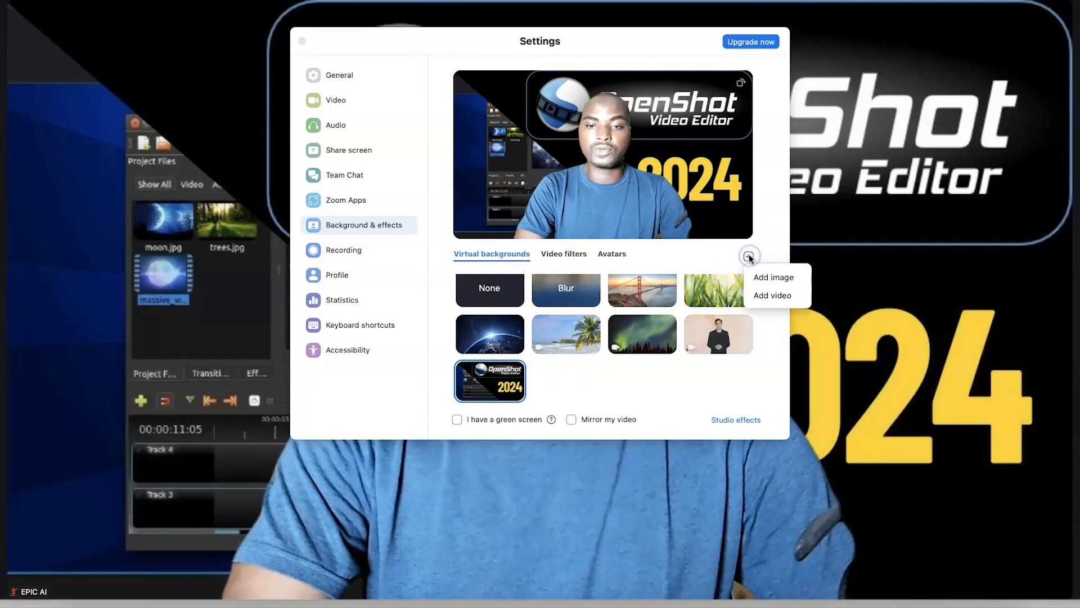
pyautogui.click(768, 295)
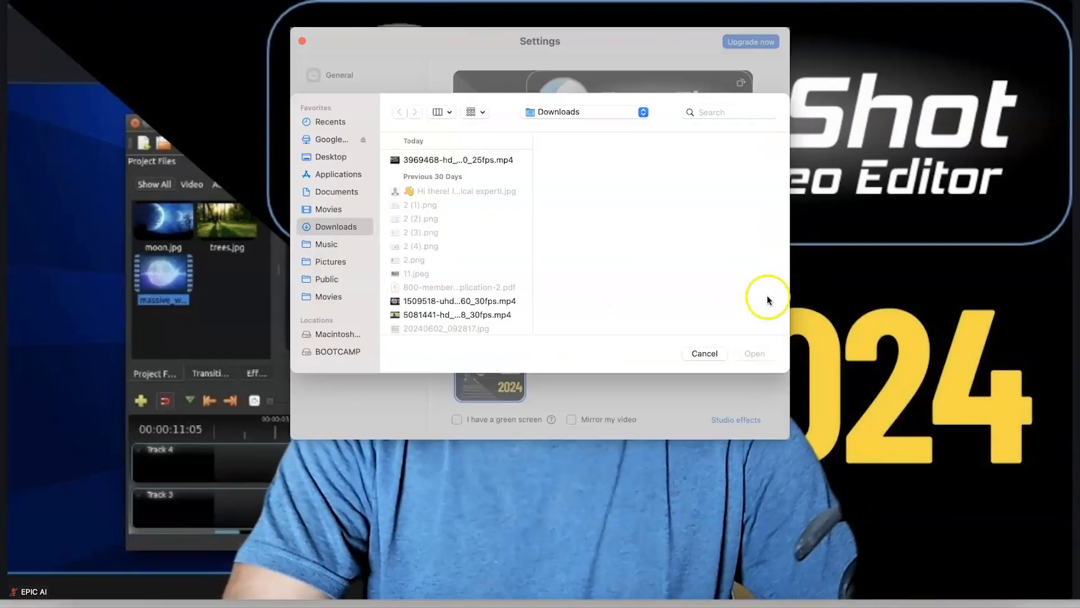
pyautogui.click(464, 163)
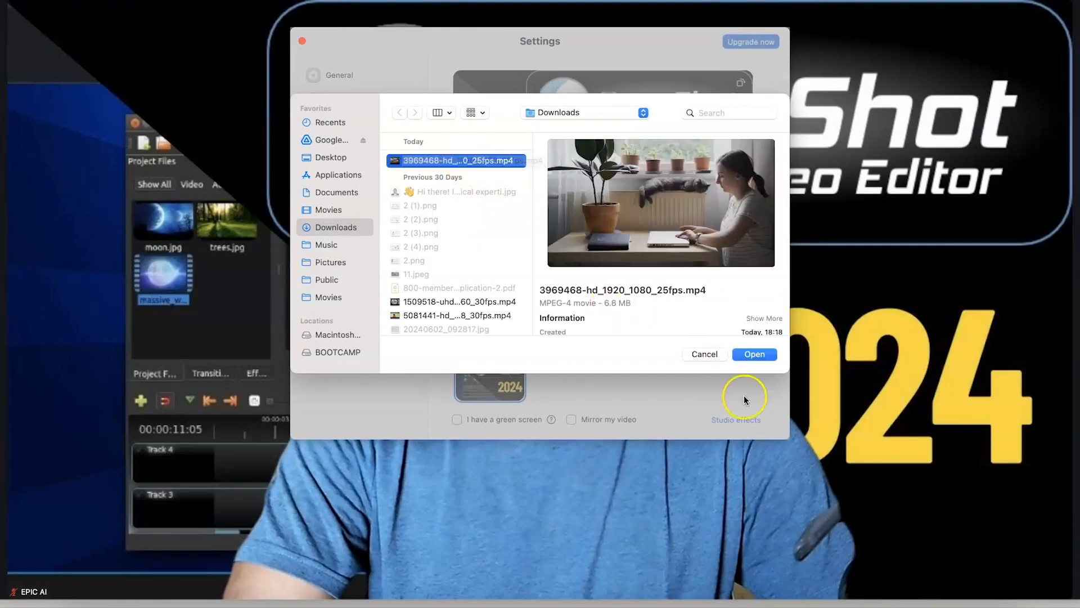
pyautogui.click(754, 352)
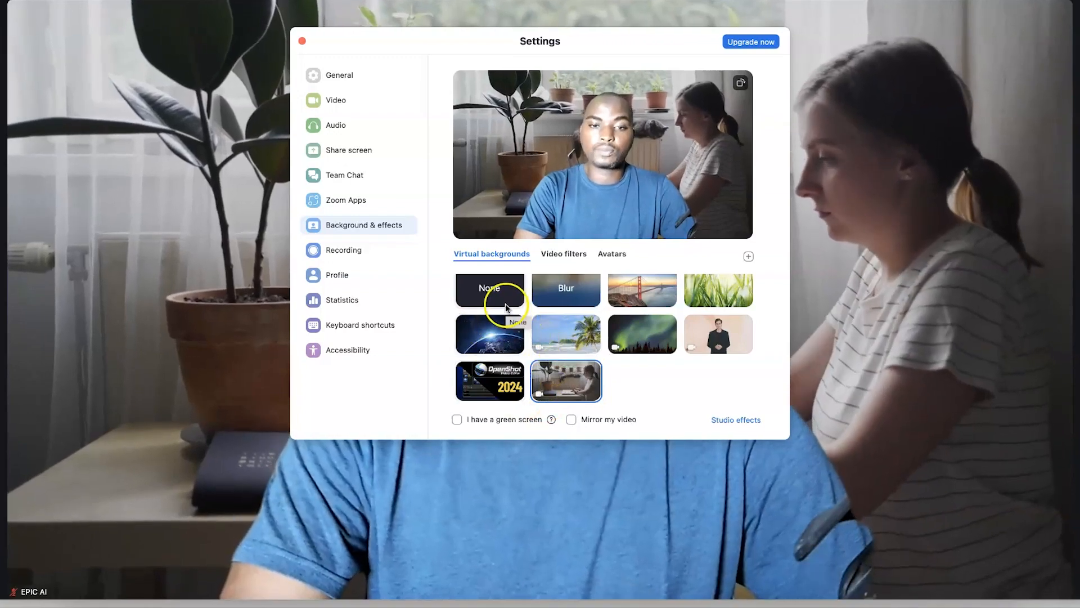
pyautogui.click(482, 342)
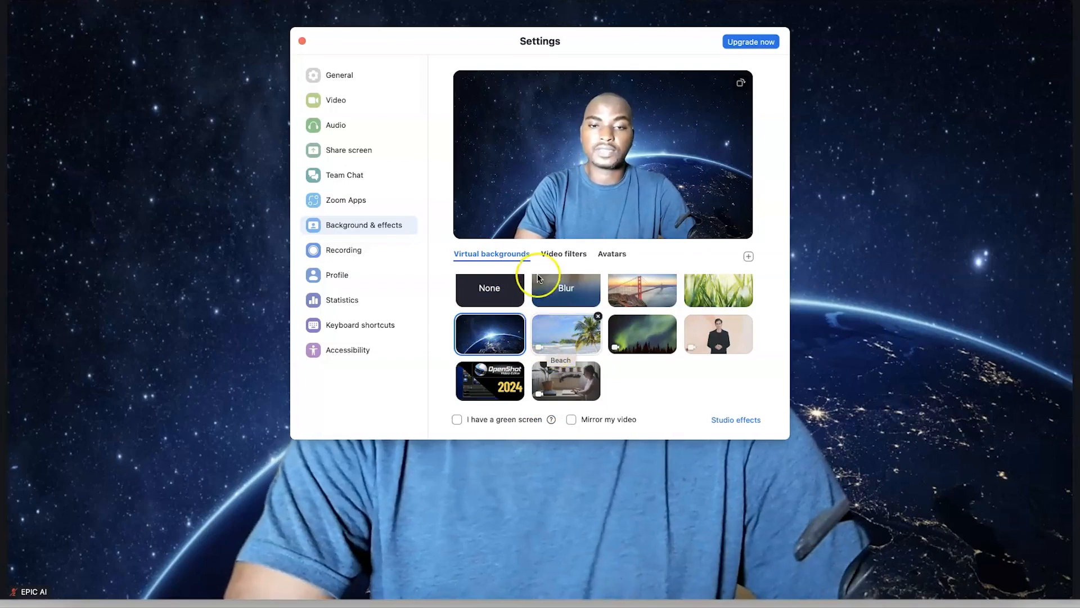
# Try the Aye Aye Captain, beret and 3D glasses filters, then settle on Bandit
pyautogui.click(558, 256)
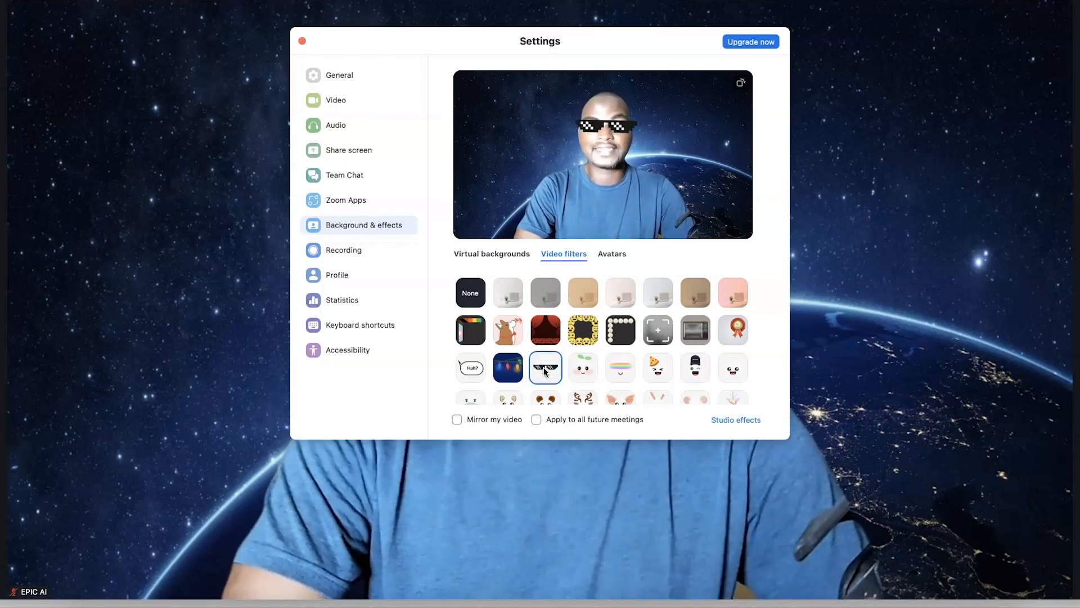
pyautogui.scroll(-4, 632, 365)
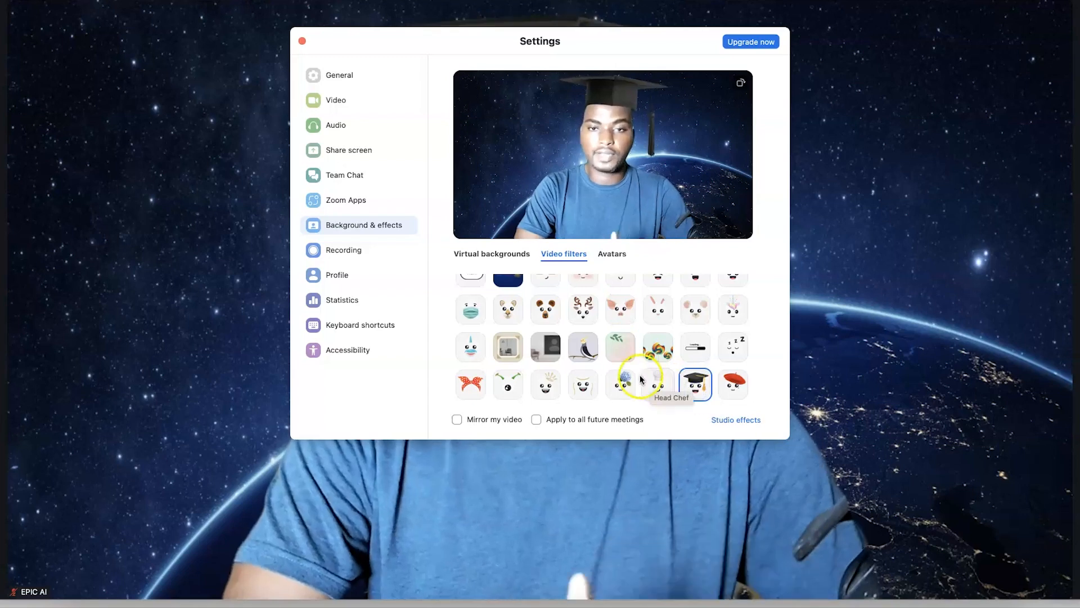
pyautogui.scroll(-2, 562, 363)
pyautogui.scroll(-1, 563, 369)
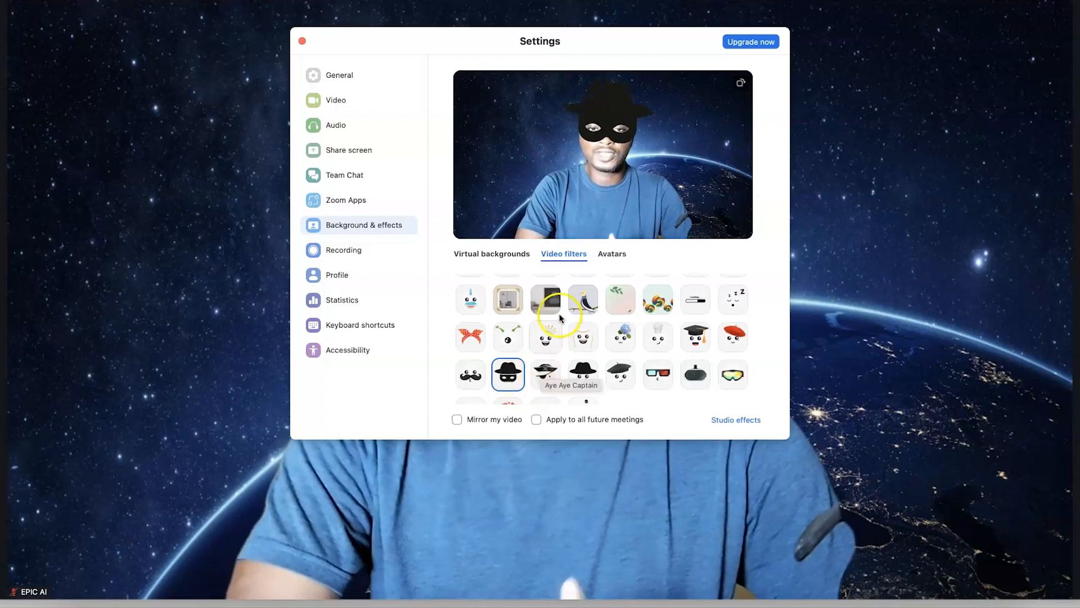
pyautogui.click(544, 374)
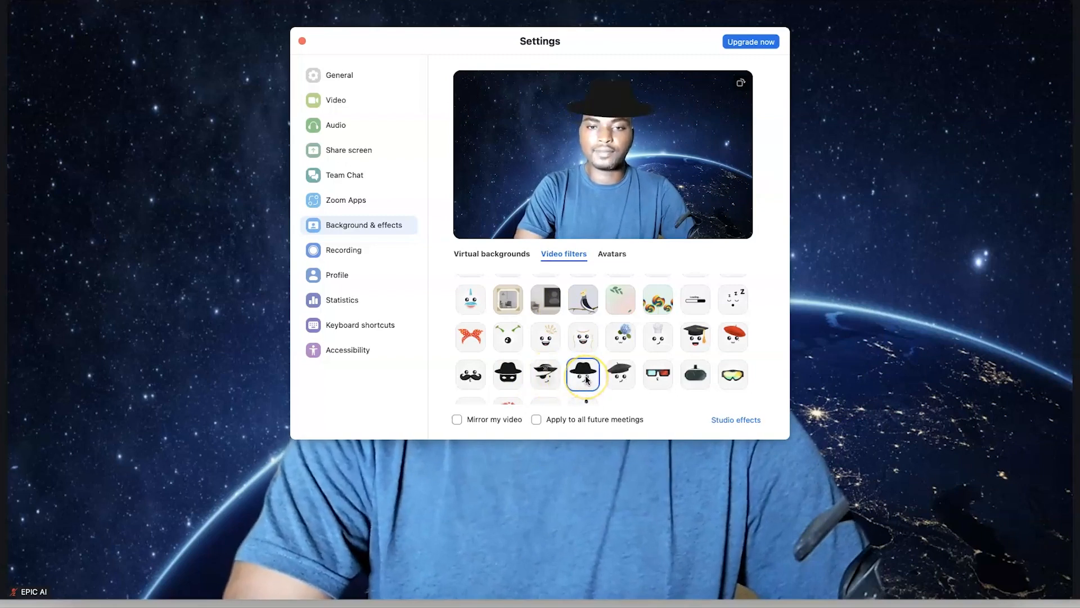
pyautogui.click(622, 383)
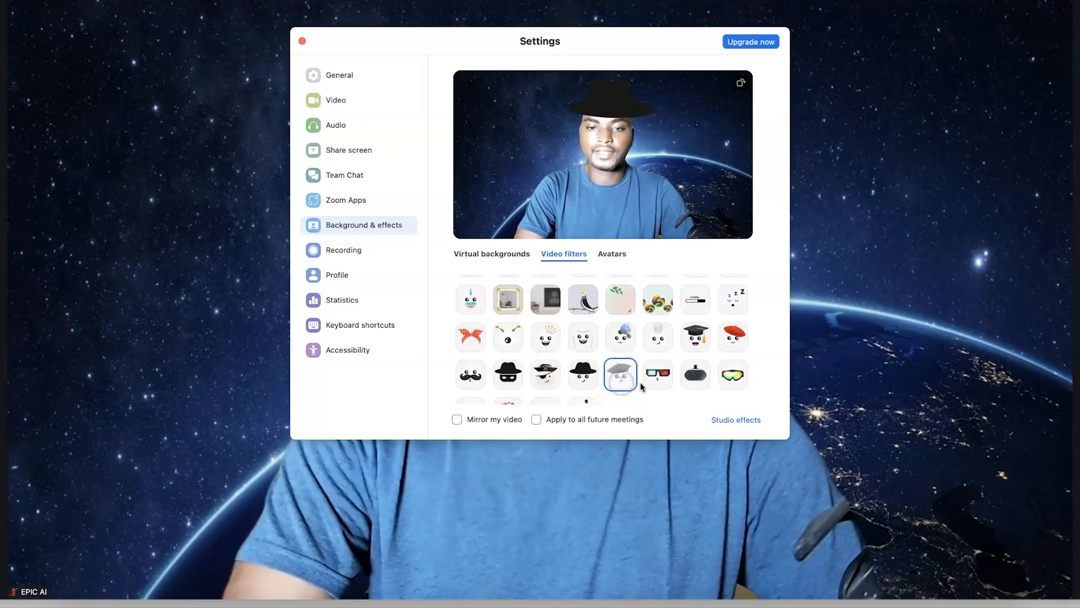
pyautogui.click(664, 383)
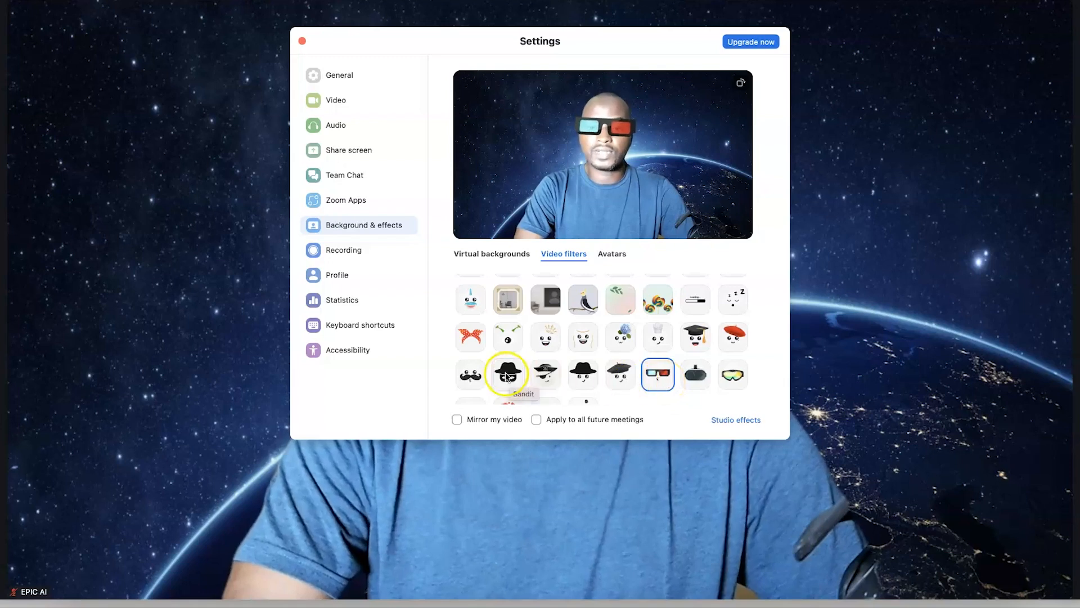
pyautogui.scroll(-1, 506, 376)
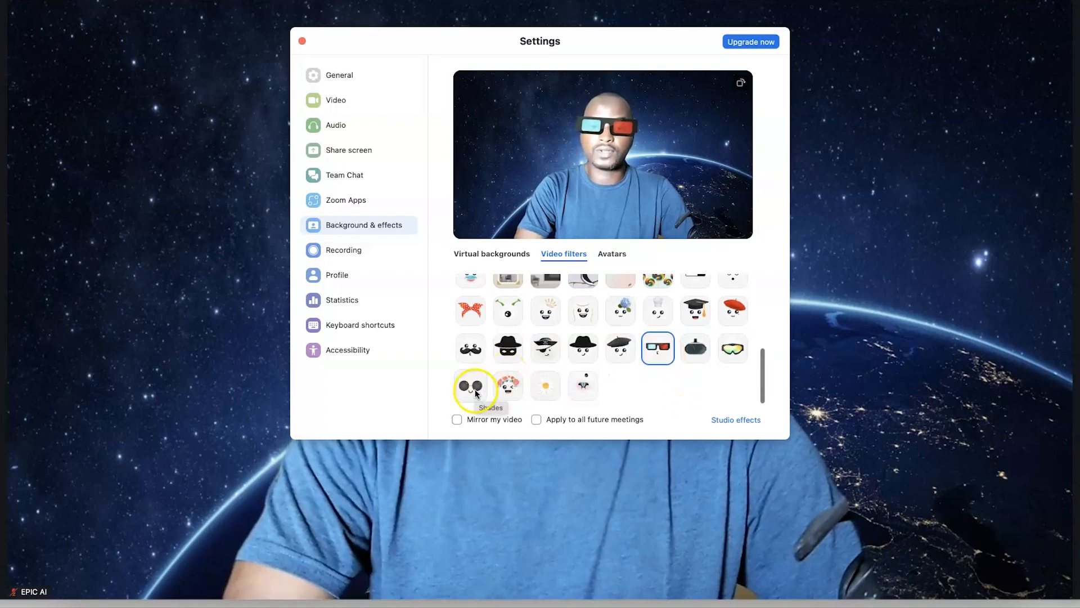
pyautogui.click(510, 350)
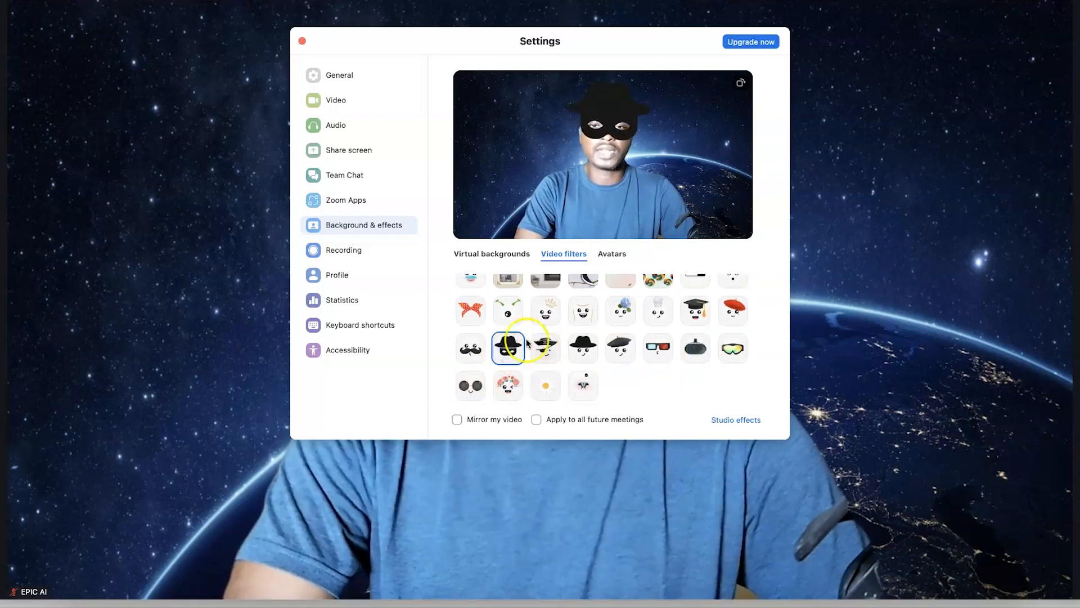
pyautogui.scroll(8, 552, 332)
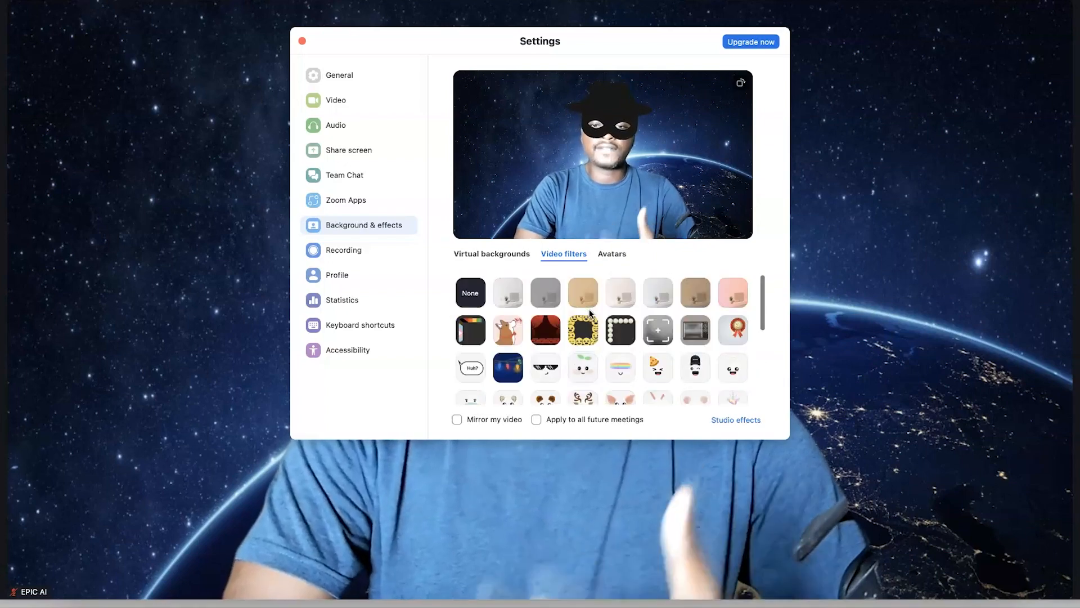
pyautogui.click(613, 254)
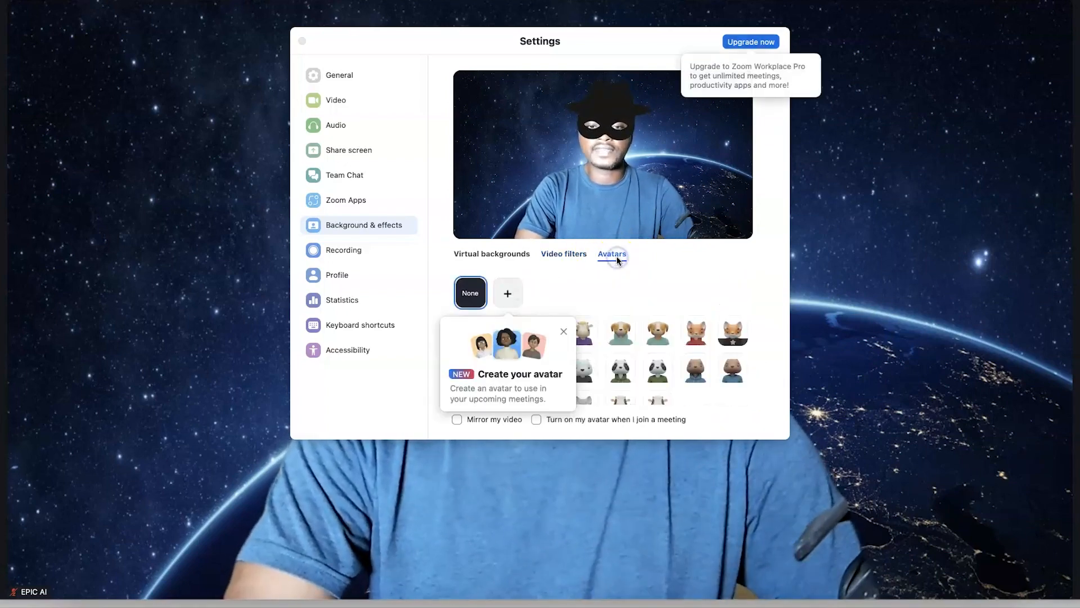
# Dismiss the create-your-avatar popup and choose the Cat Hoodie avatar
pyautogui.click(564, 331)
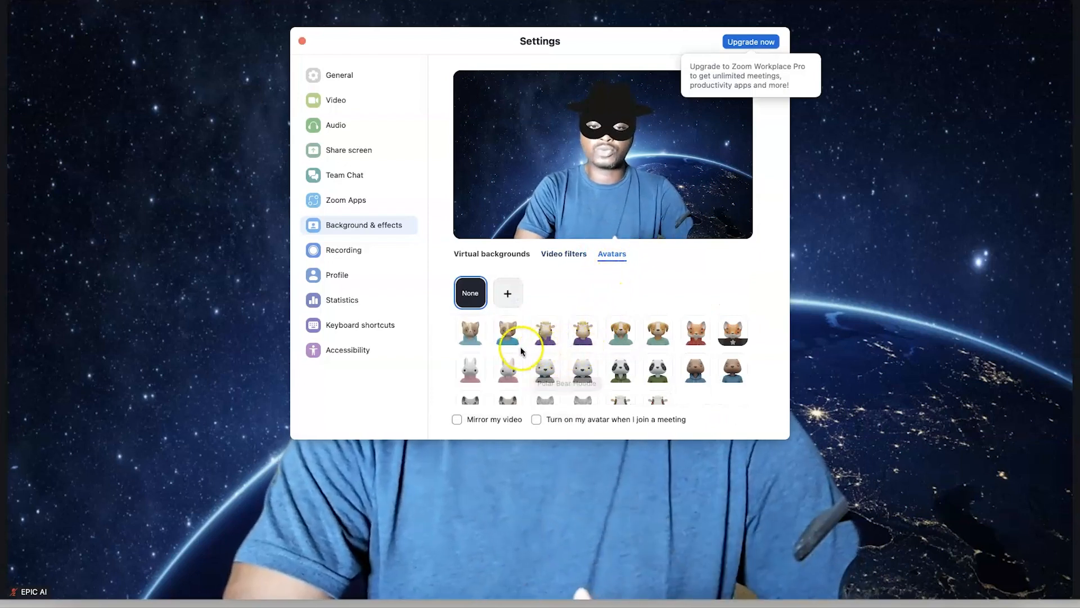
pyautogui.click(475, 340)
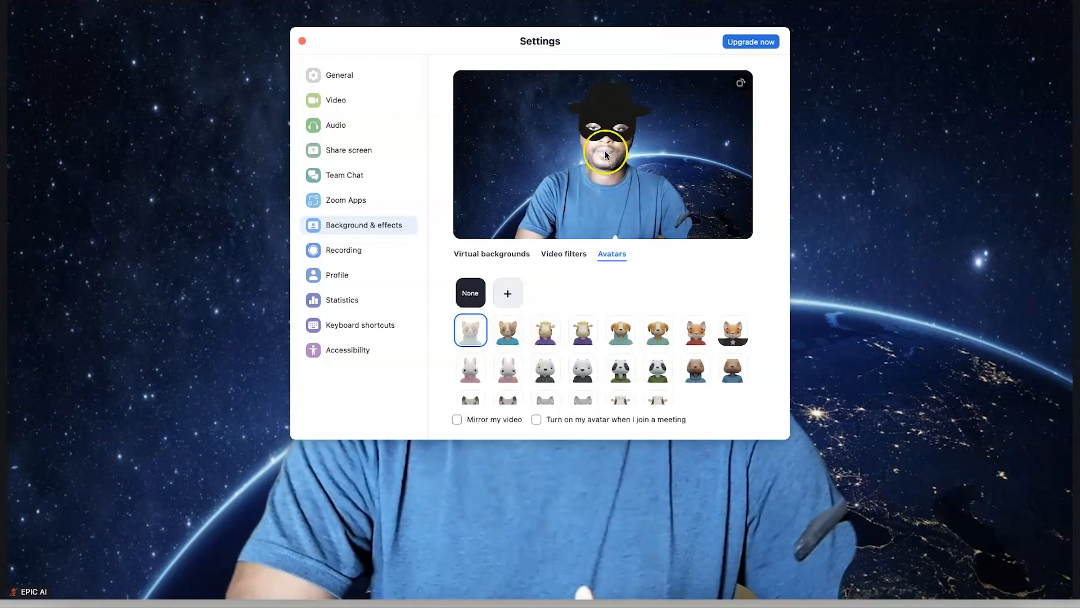
# Set Video filters to None and switch to the Dog Shirt avatar
pyautogui.click(568, 252)
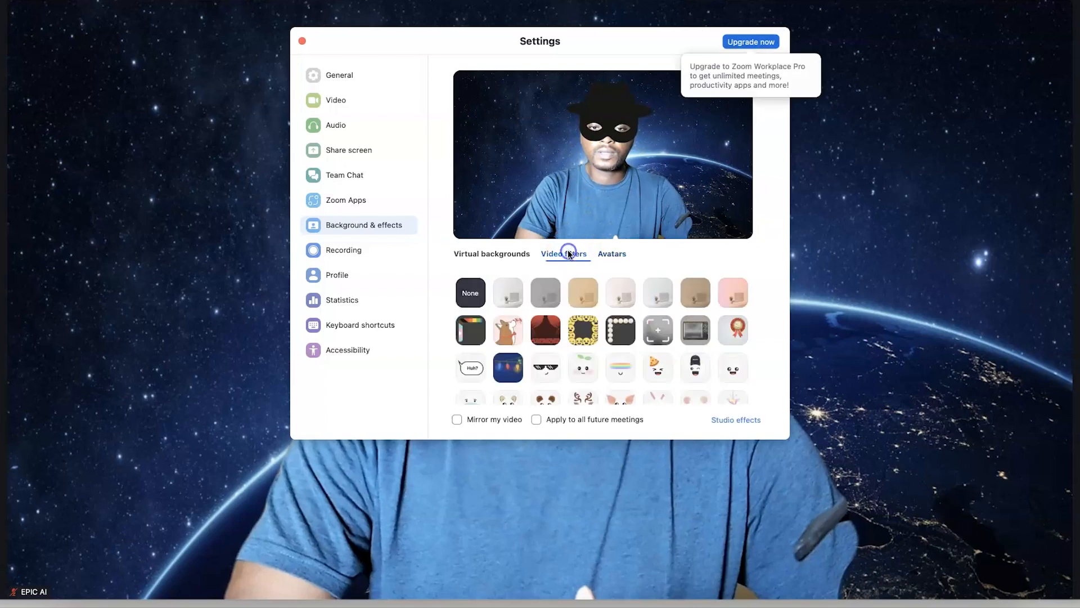
pyautogui.click(476, 290)
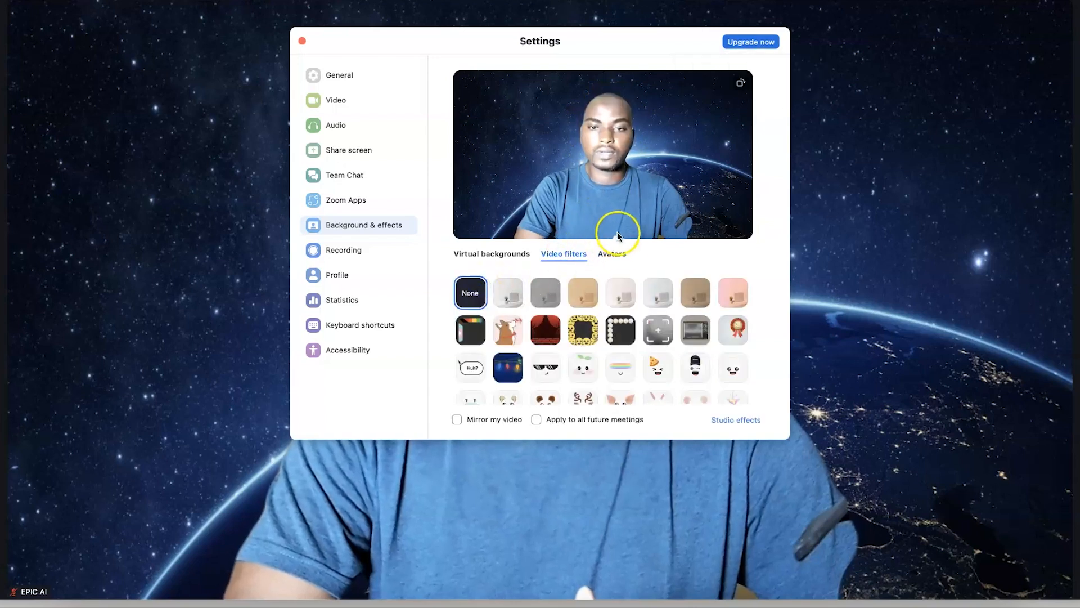
pyautogui.click(612, 253)
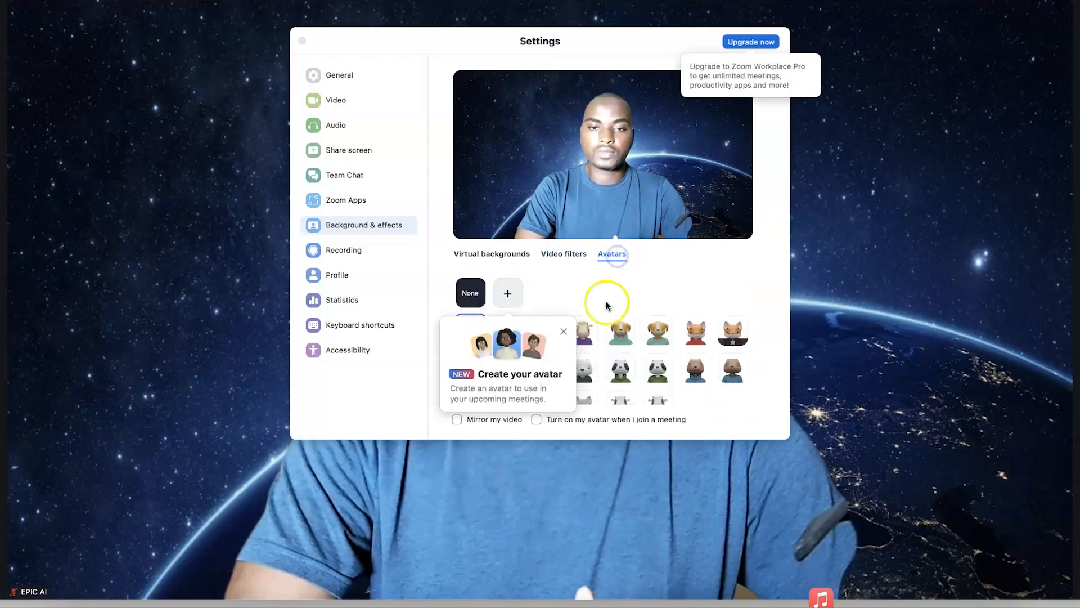
pyautogui.click(564, 334)
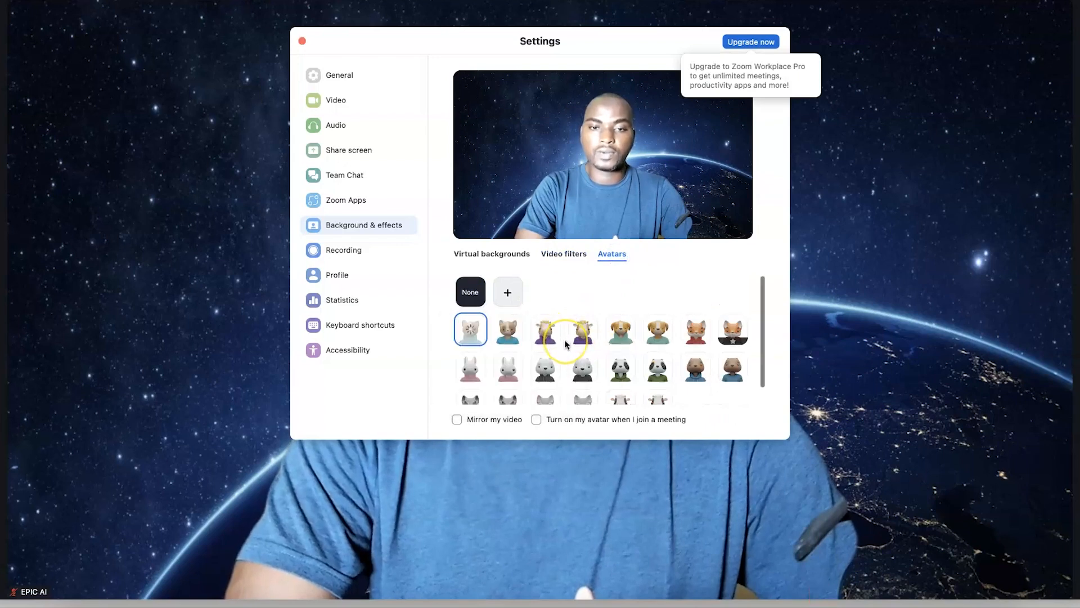
pyautogui.scroll(-2, 565, 340)
pyautogui.click(622, 311)
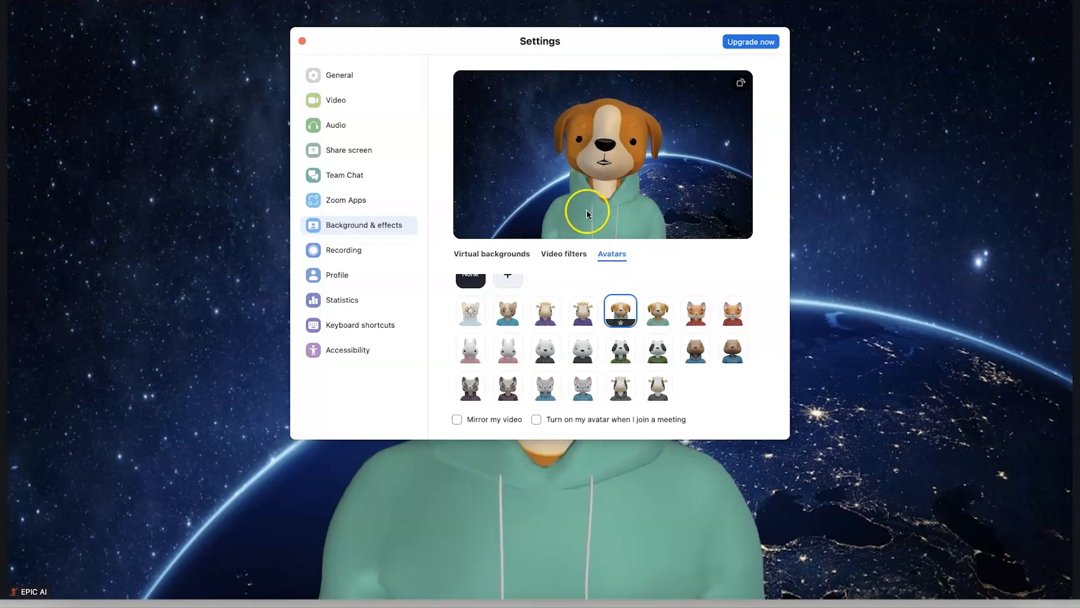
# Reposition the Settings window and try fox, Panda Bear Hoodie, Polar Bear Shirt and rabbit avatars
pyautogui.moveTo(510, 44); pyautogui.dragTo(718, 181)
pyautogui.moveTo(600, 88); pyautogui.dragTo(576, 75)
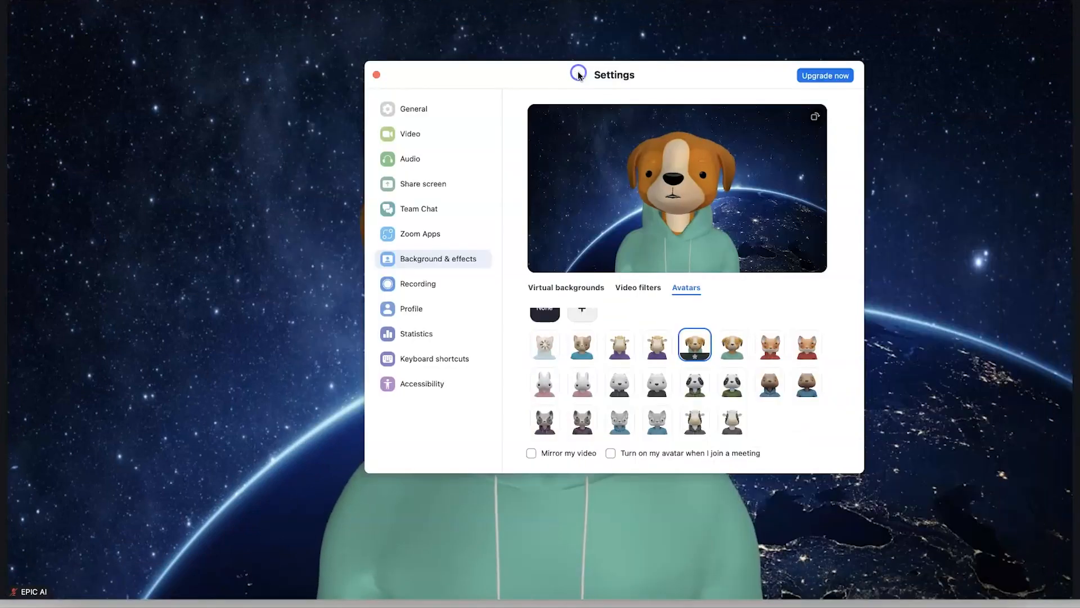
pyautogui.click(761, 341)
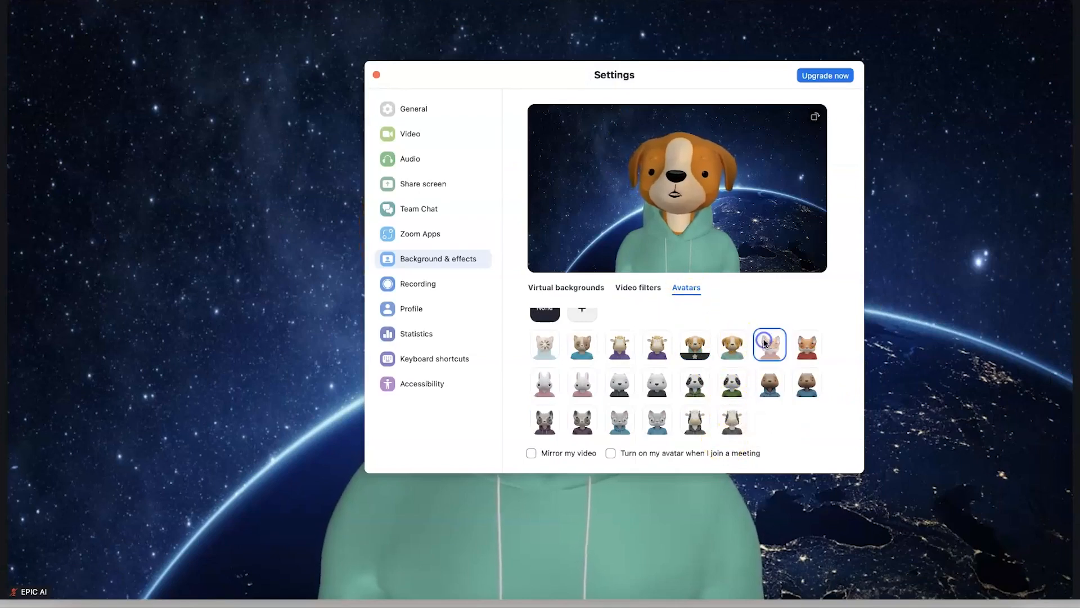
pyautogui.click(703, 386)
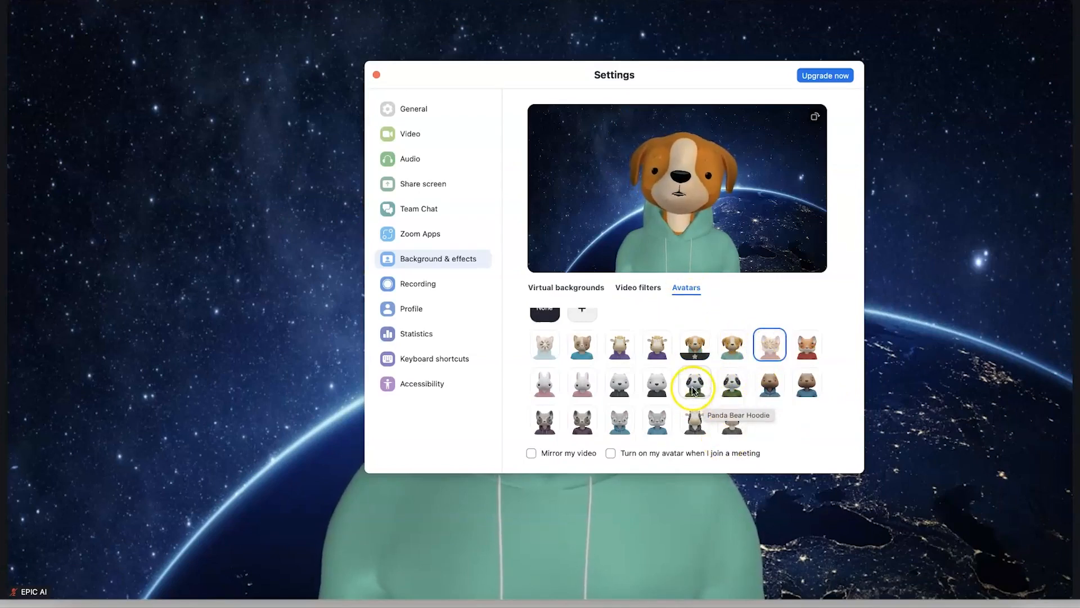
pyautogui.click(615, 384)
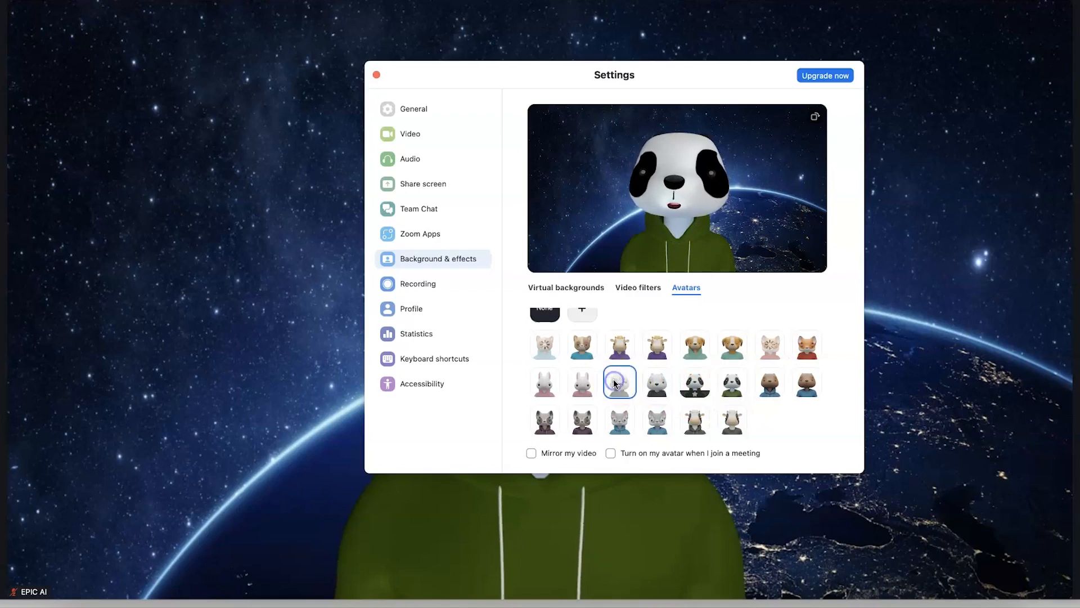
pyautogui.click(573, 385)
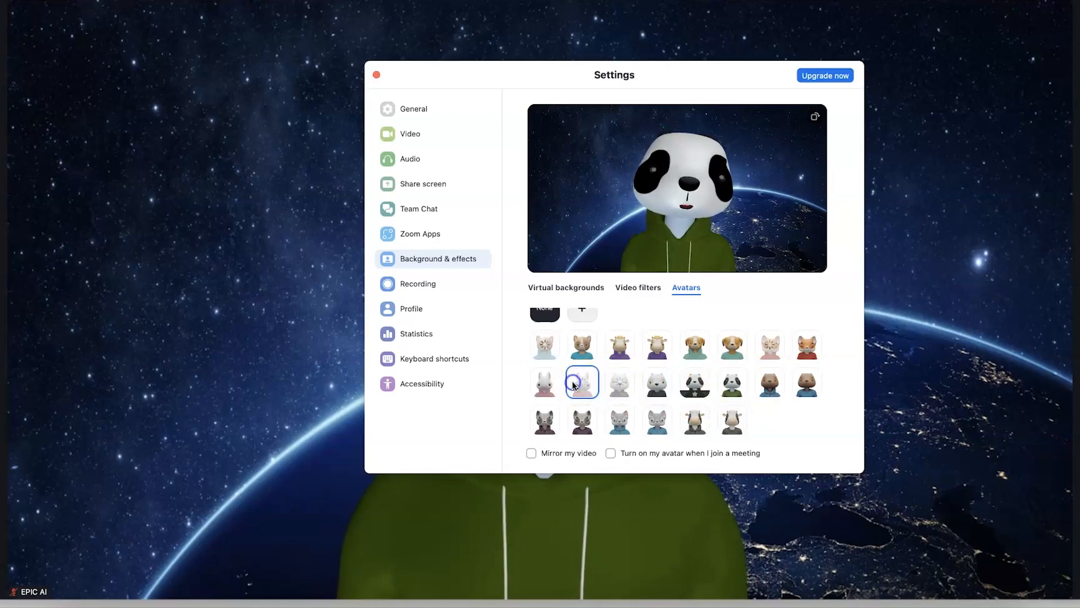
pyautogui.scroll(2, 579, 338)
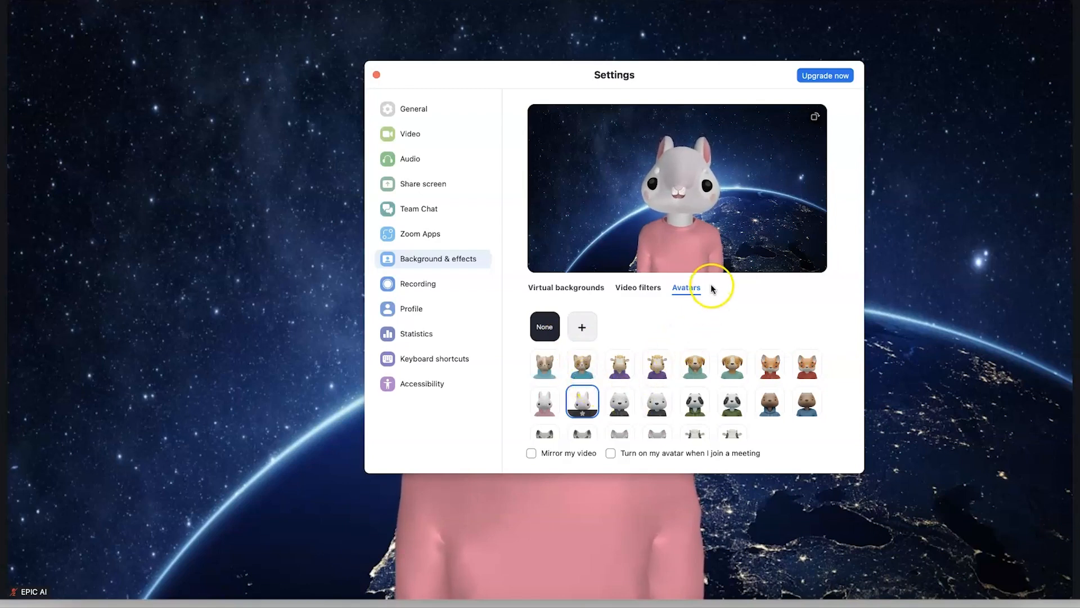
# Remove the avatar and revisit the video filter and virtual background choices
pyautogui.click(546, 331)
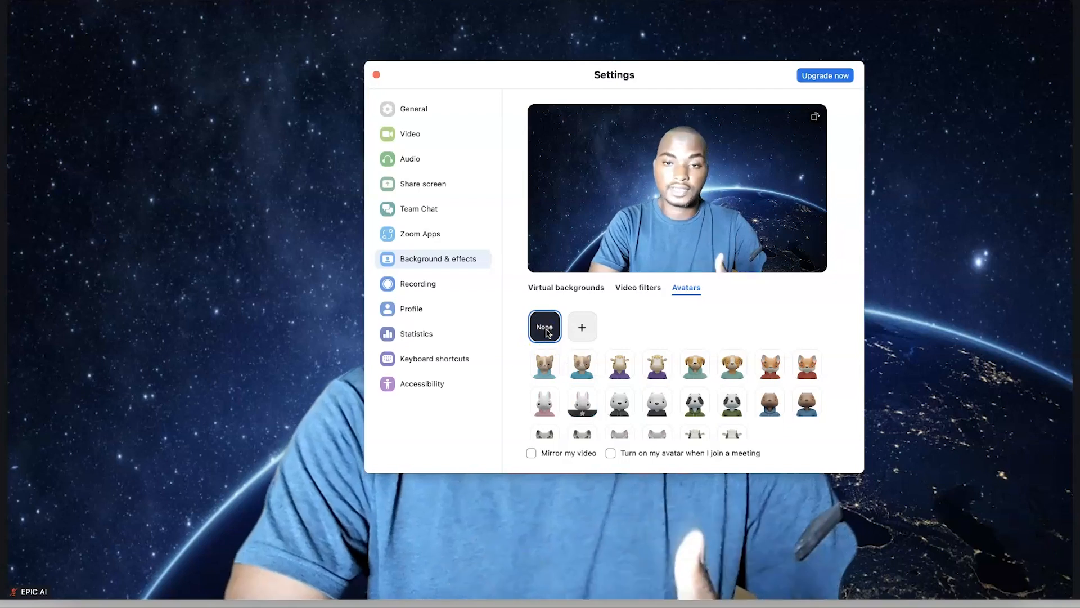
pyautogui.click(646, 296)
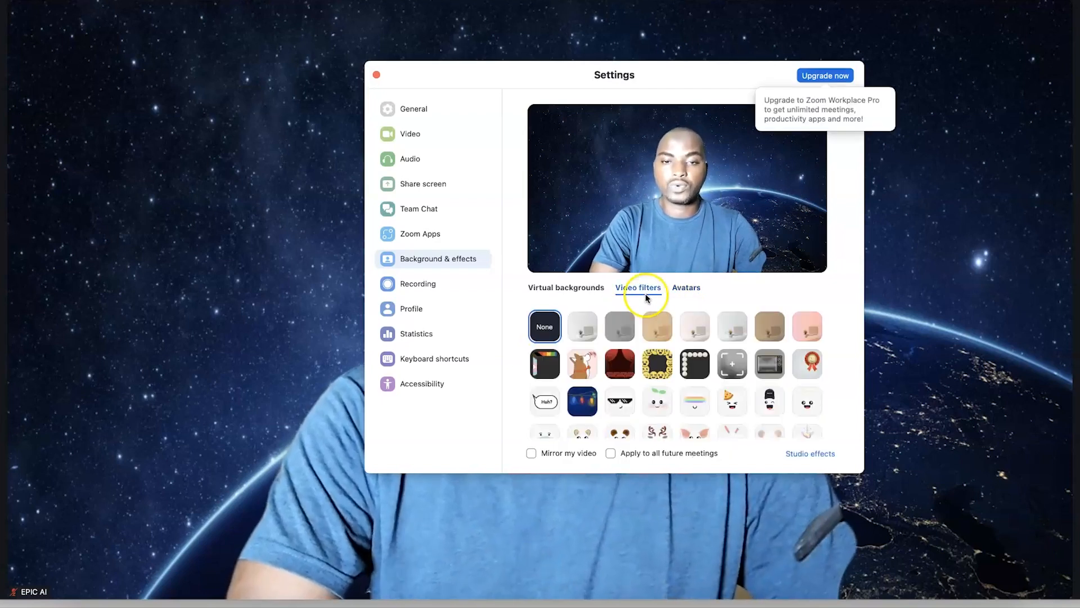
pyautogui.click(573, 289)
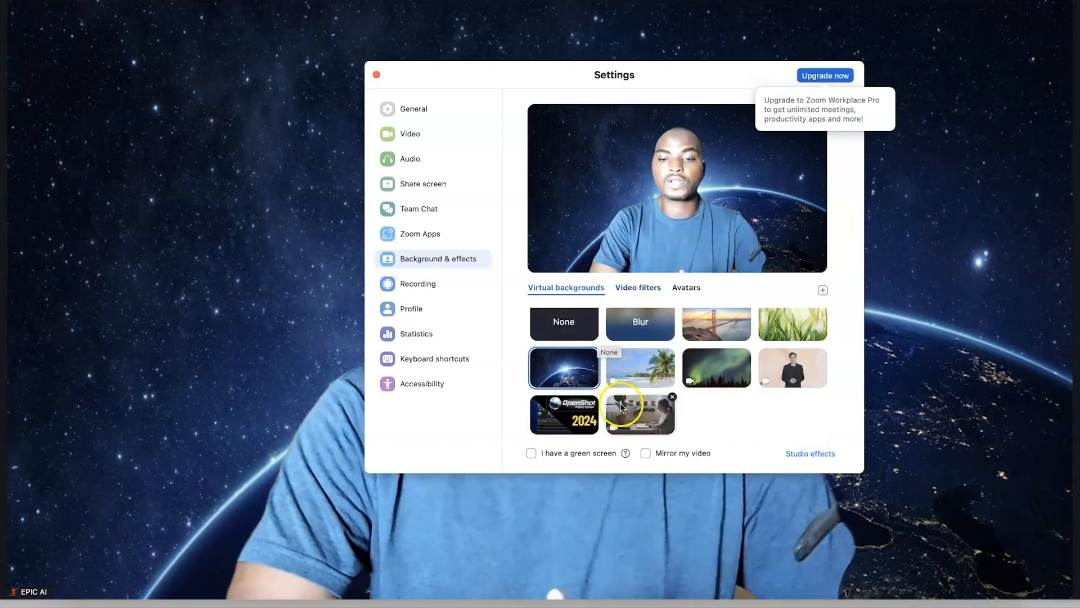
# In Studio effects, apply light brown Sharp eyebrows after trying arch styles, then try Blaze Royale beard
pyautogui.click(818, 455)
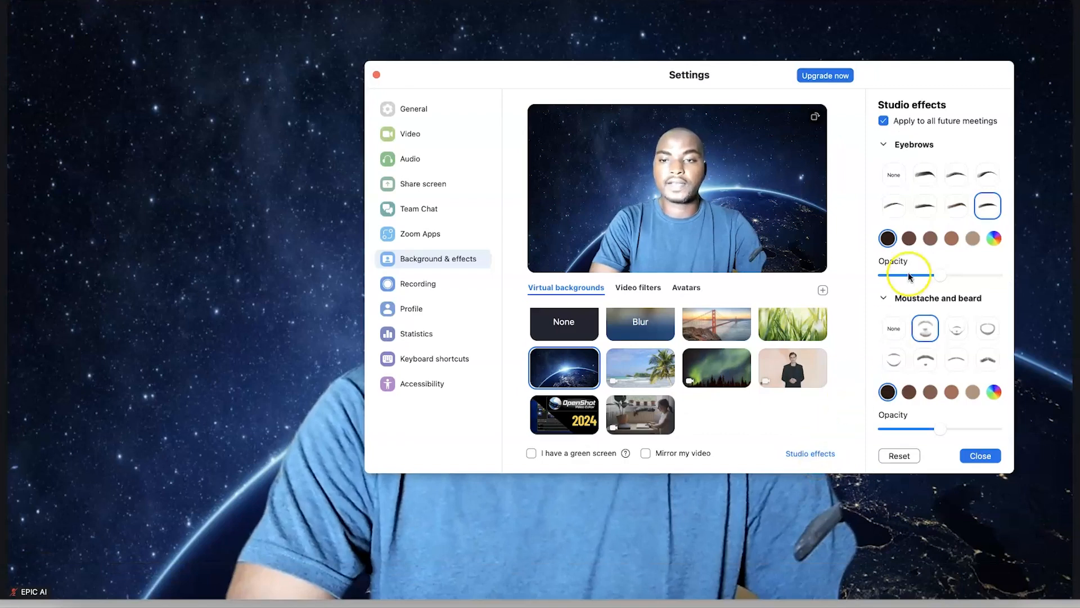
pyautogui.click(925, 176)
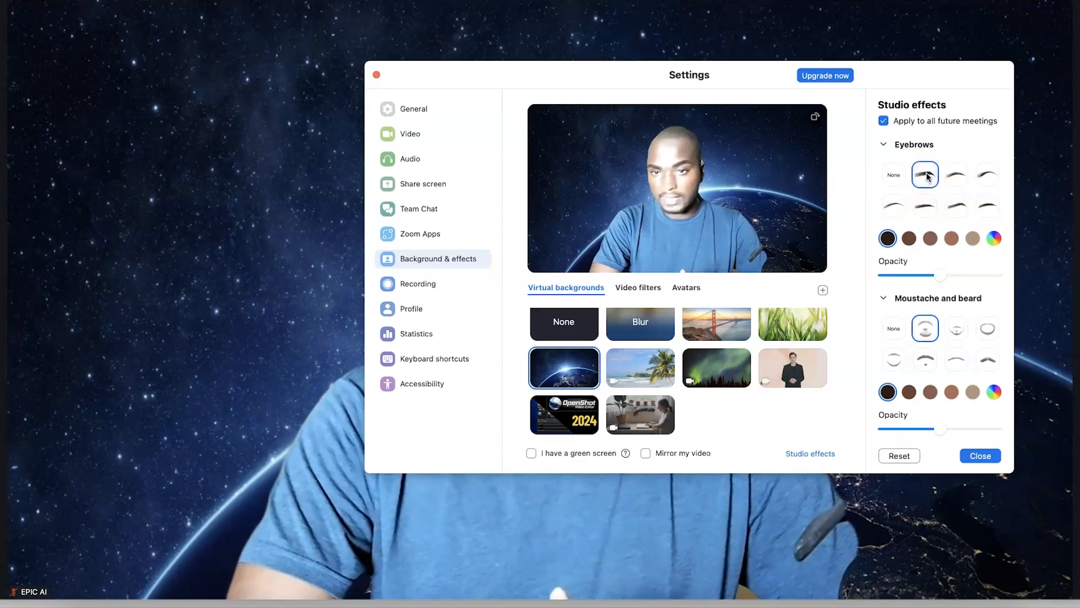
pyautogui.click(936, 172)
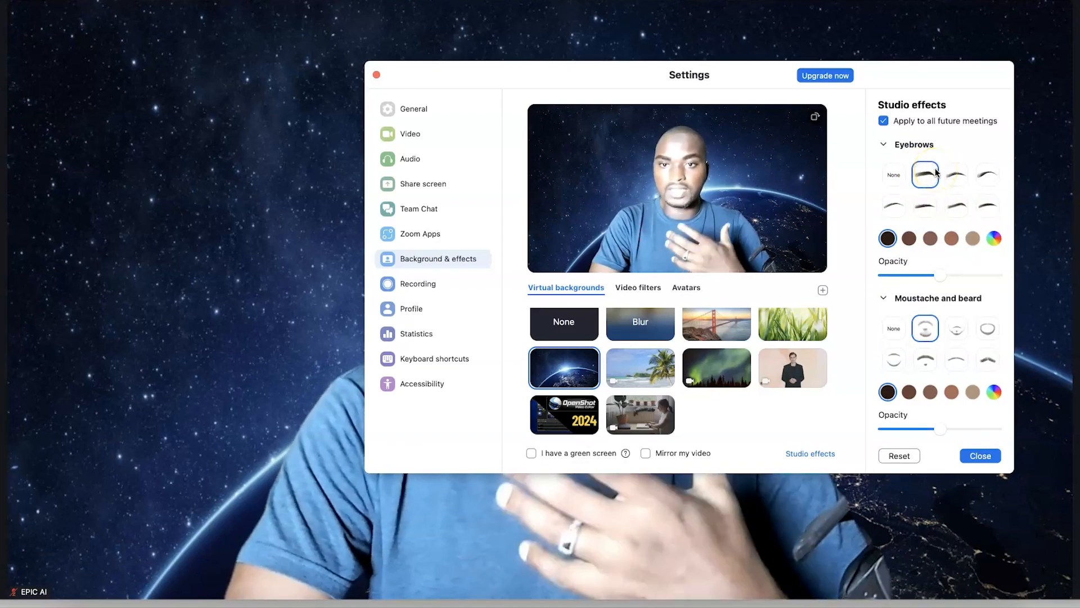
pyautogui.click(966, 179)
pyautogui.click(978, 179)
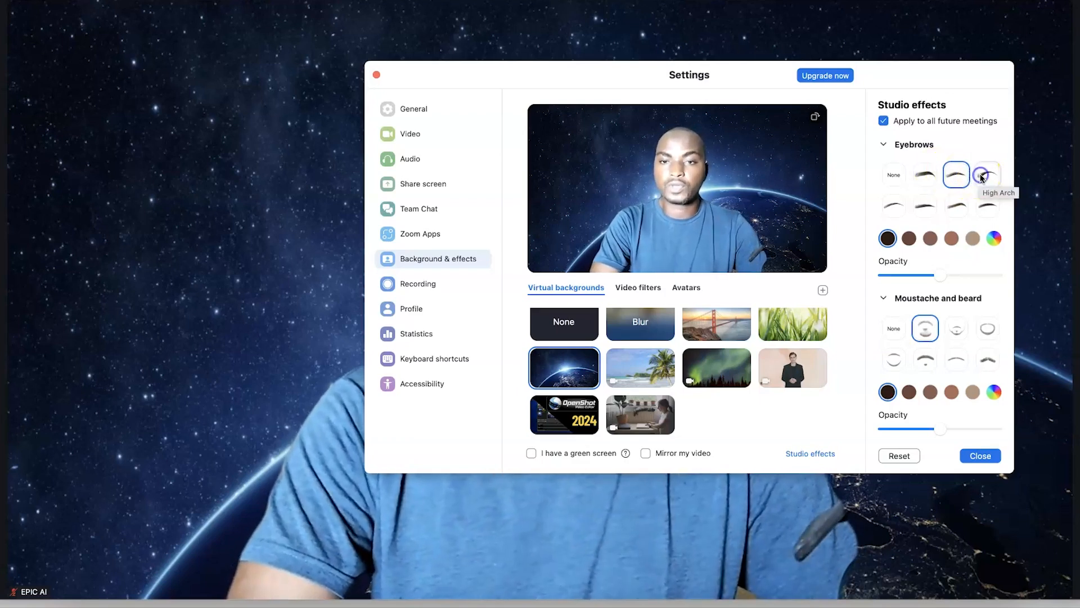
pyautogui.click(951, 208)
pyautogui.click(909, 243)
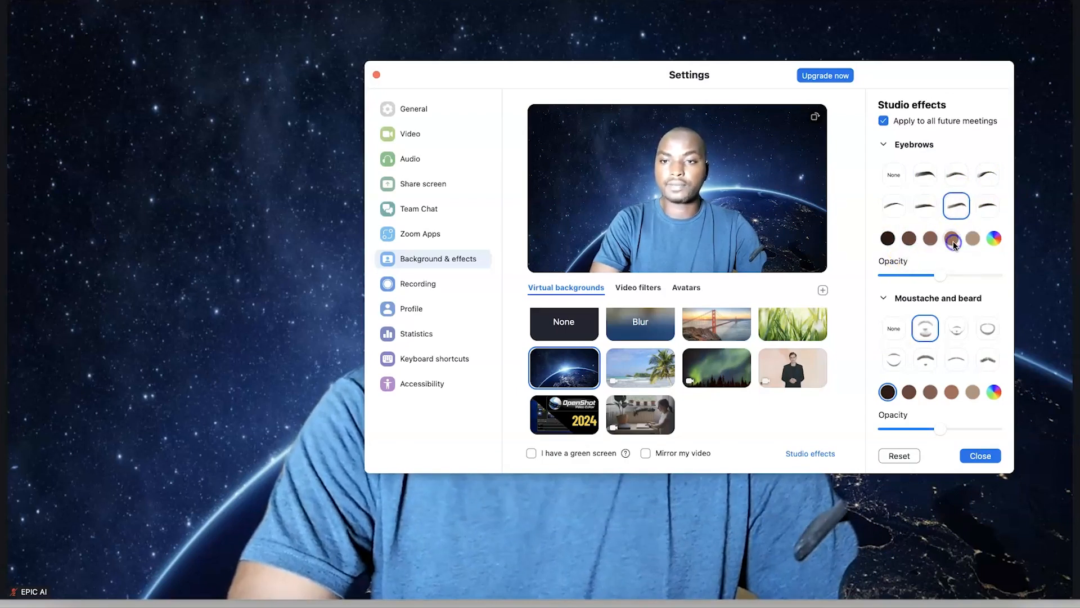
pyautogui.click(923, 216)
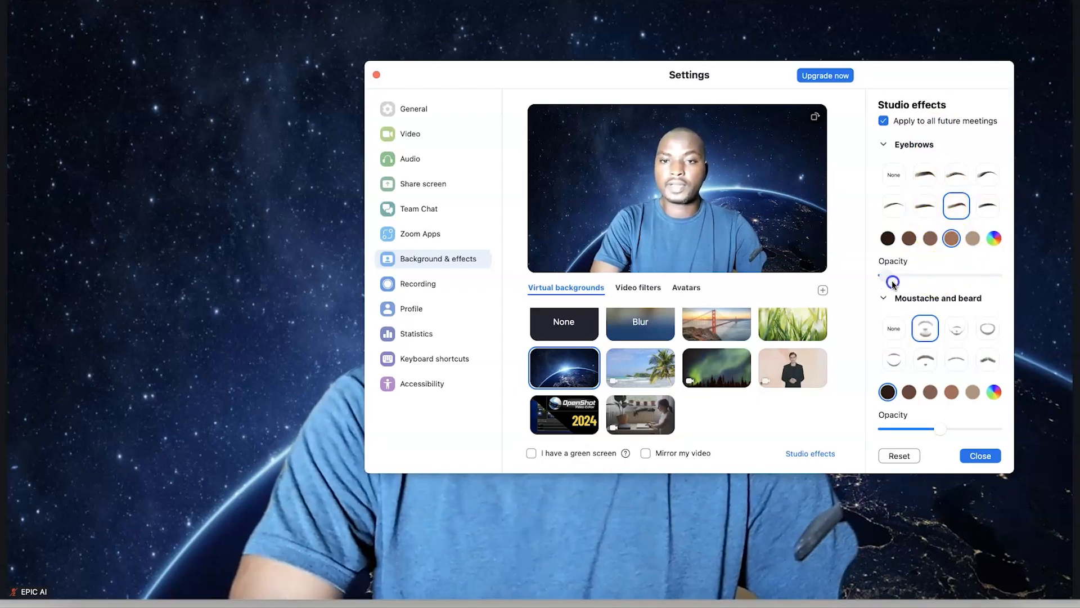
pyautogui.click(928, 337)
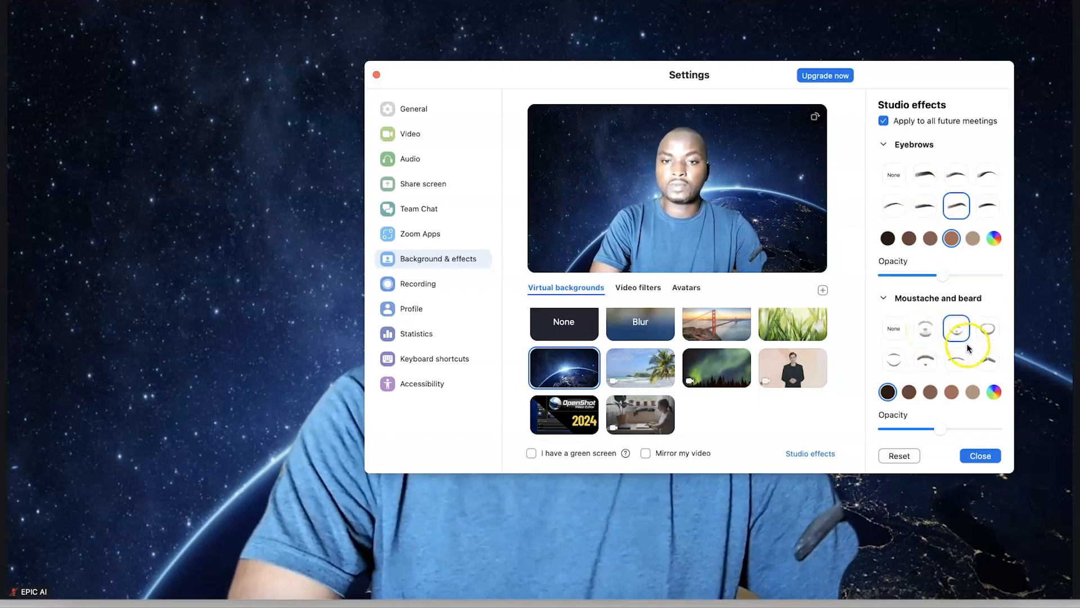
# Try several moustache and beard styles, apply the Circle full beard, and lower the window
pyautogui.click(918, 353)
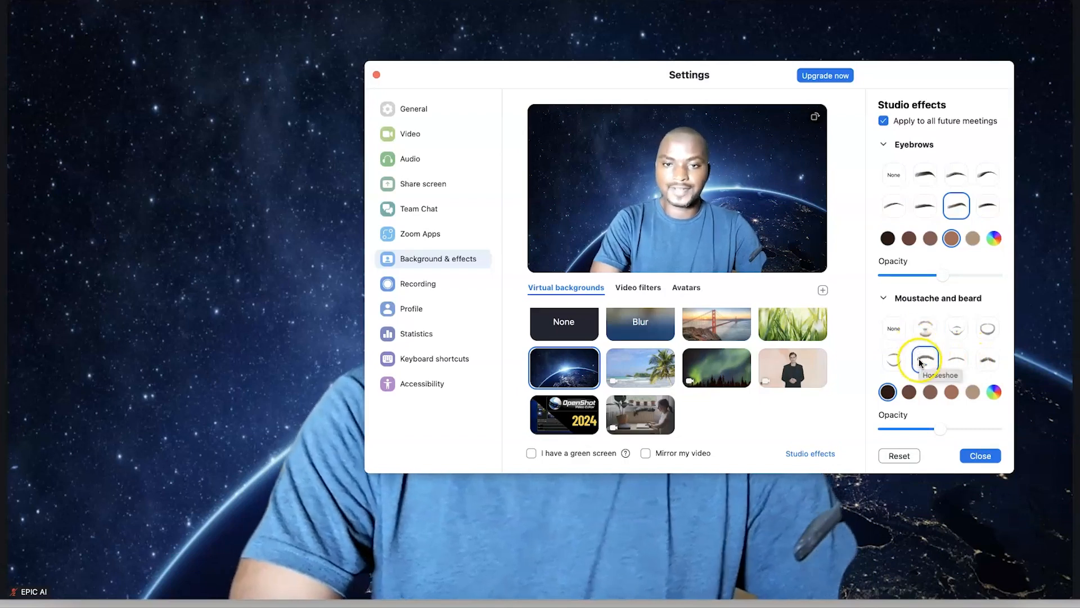
pyautogui.click(895, 360)
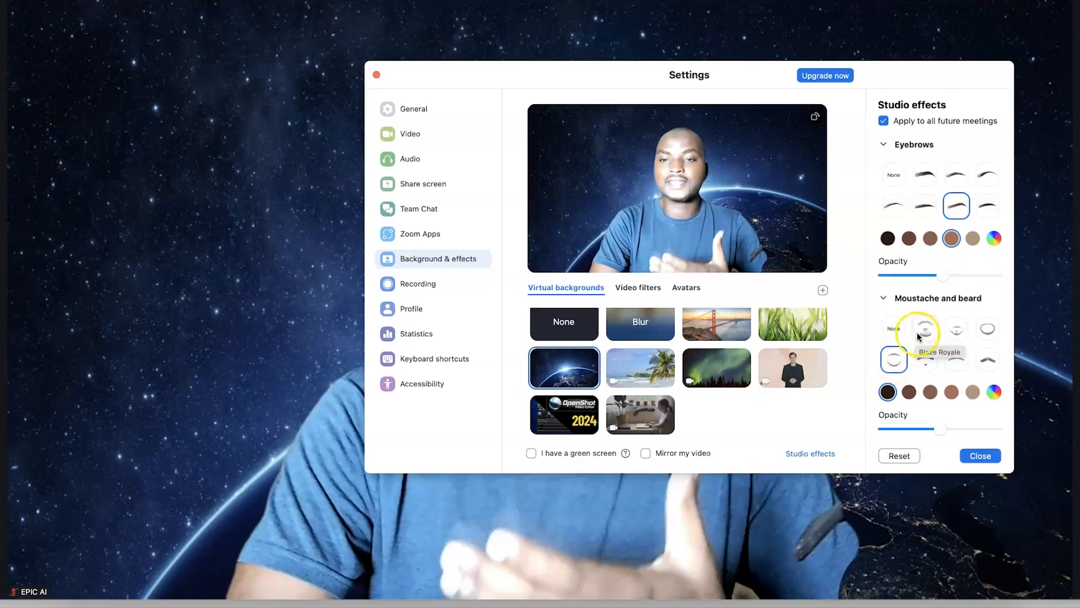
pyautogui.click(957, 331)
pyautogui.click(988, 333)
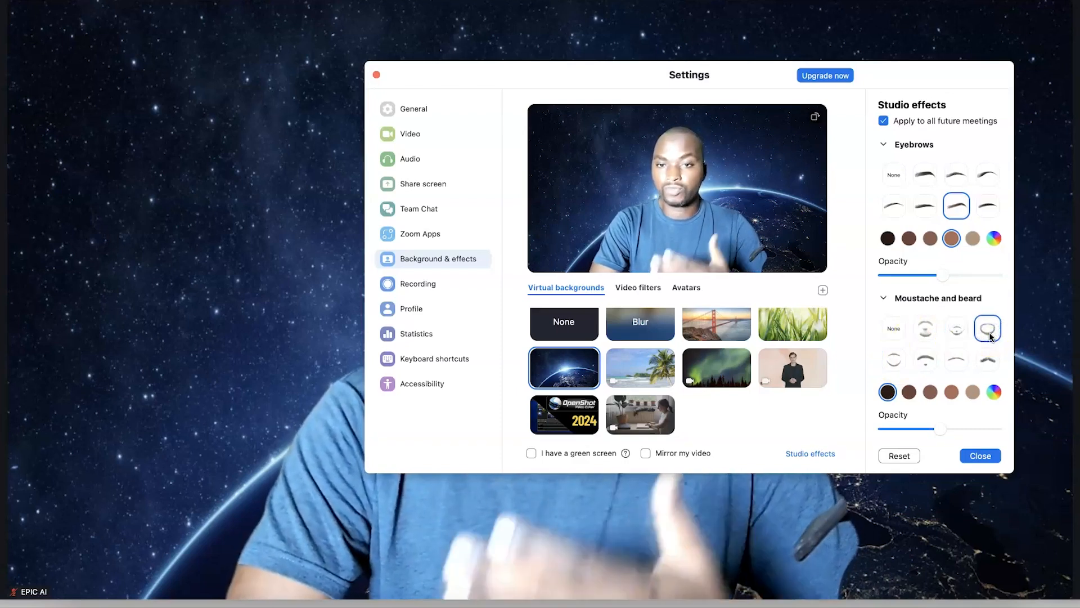
pyautogui.click(988, 340)
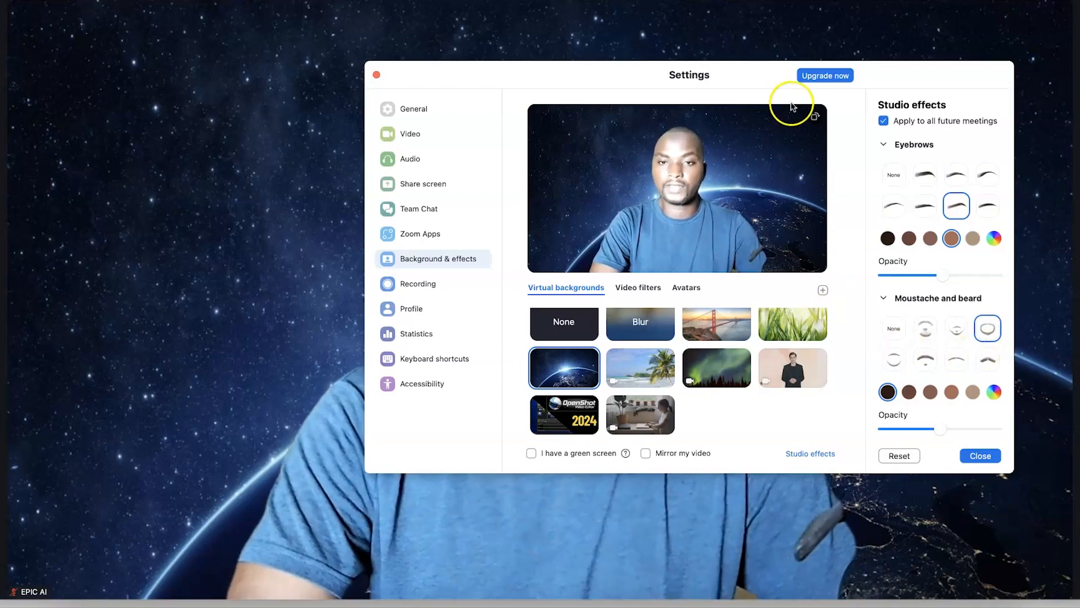
pyautogui.moveTo(748, 72)
pyautogui.mouseDown()
pyautogui.moveTo(788, 269)
pyautogui.moveTo(791, 419)
pyautogui.moveTo(778, 420)
pyautogui.moveTo(758, 278)
pyautogui.moveTo(763, 75)
pyautogui.mouseUp()
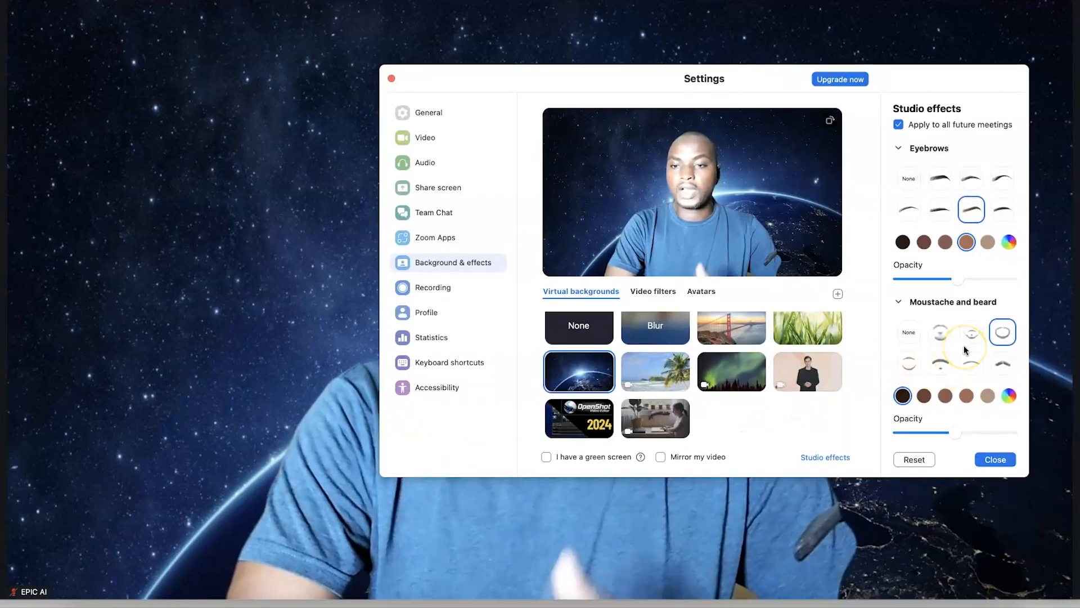
# Try Ruby, pink and Red lip colours, then set the lip colour back to None
pyautogui.scroll(-5, 964, 350)
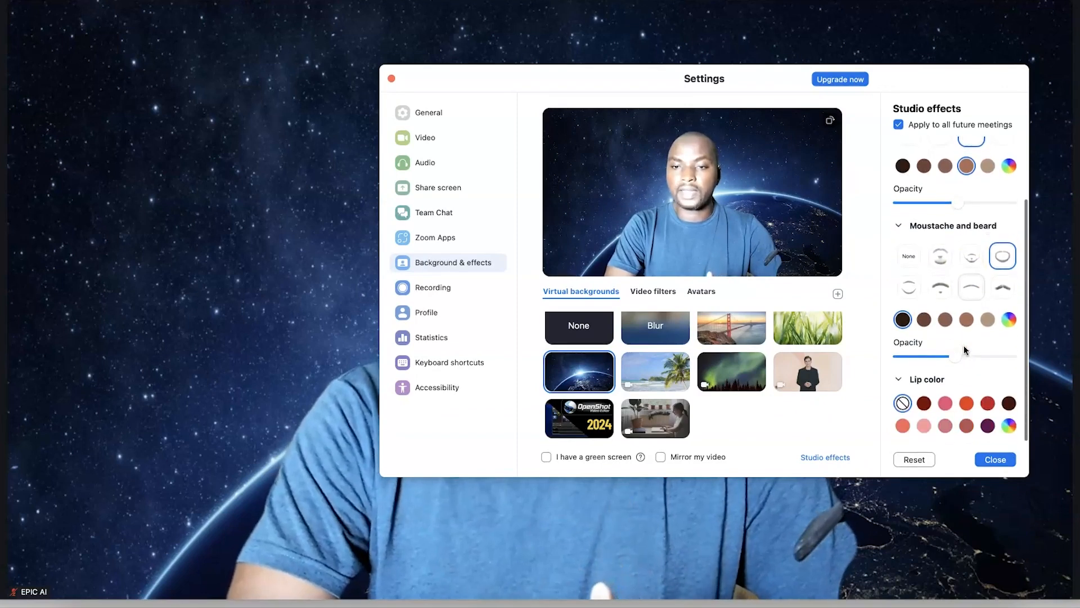
pyautogui.click(925, 409)
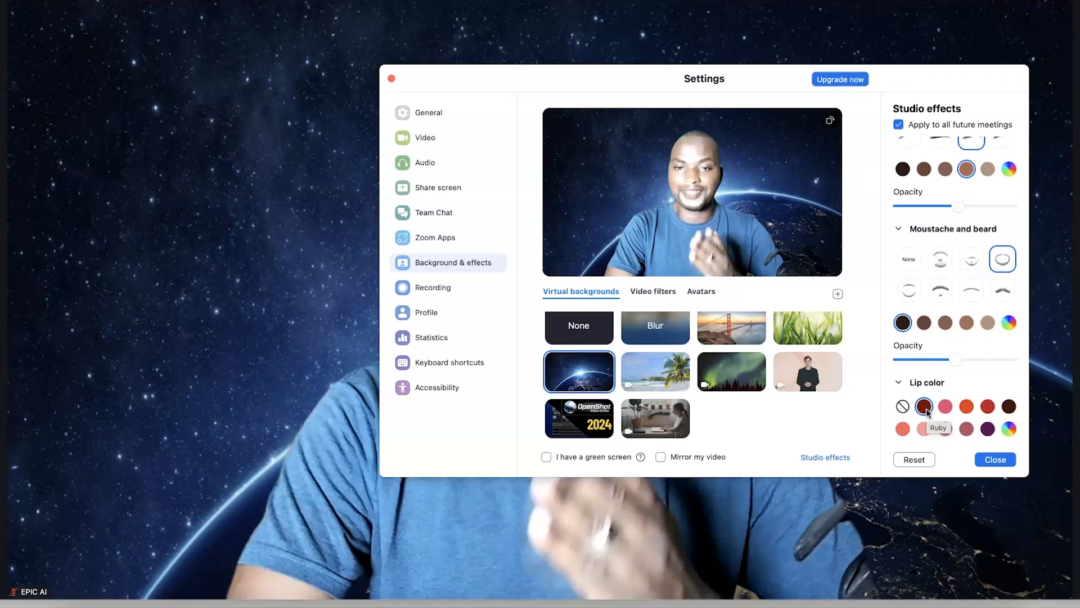
pyautogui.click(951, 413)
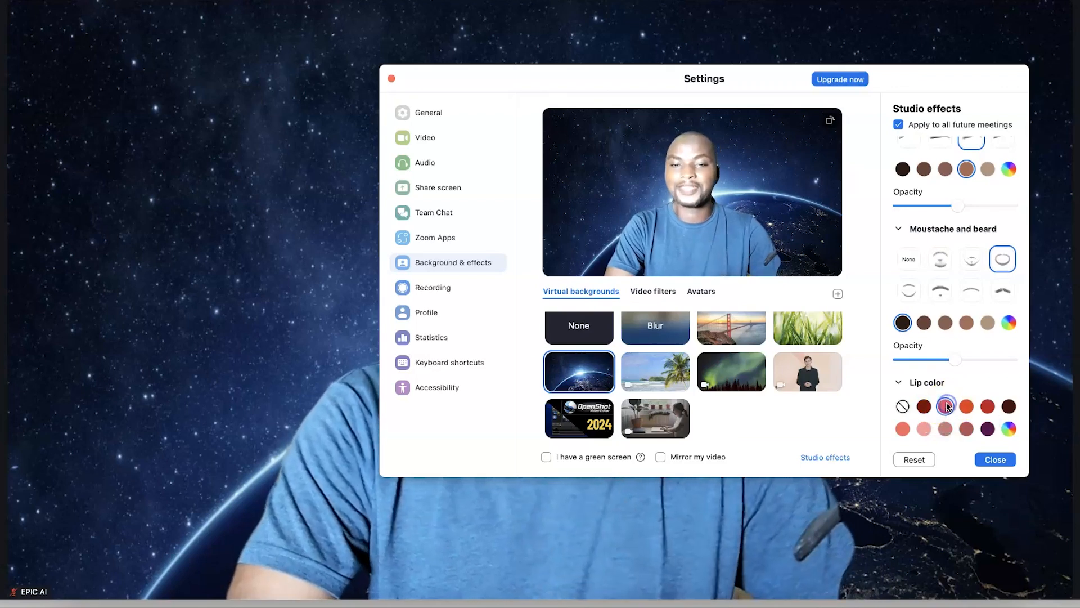
pyautogui.click(974, 413)
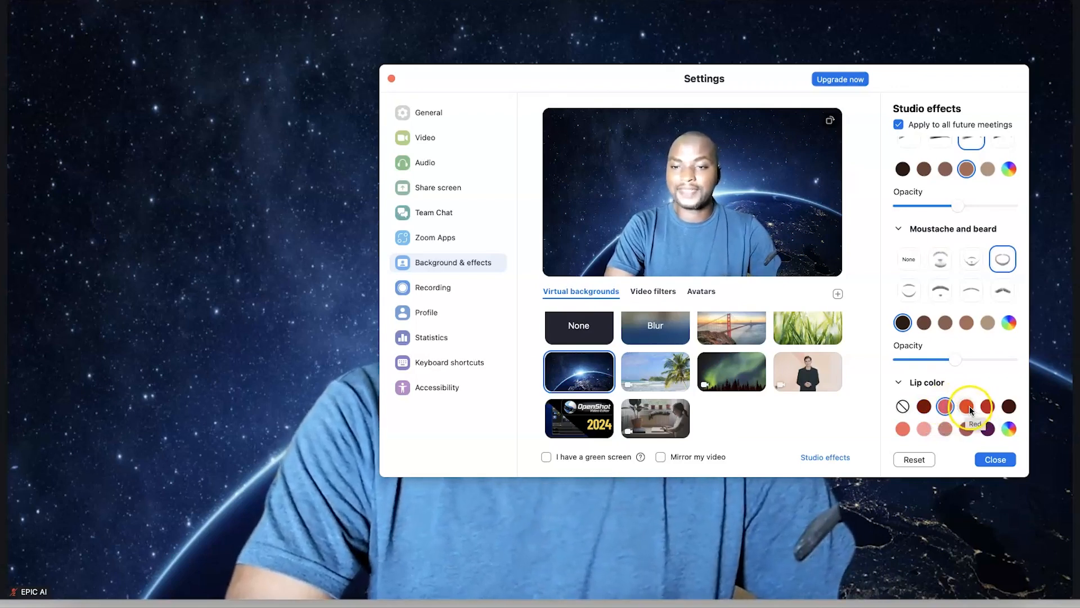
pyautogui.click(957, 413)
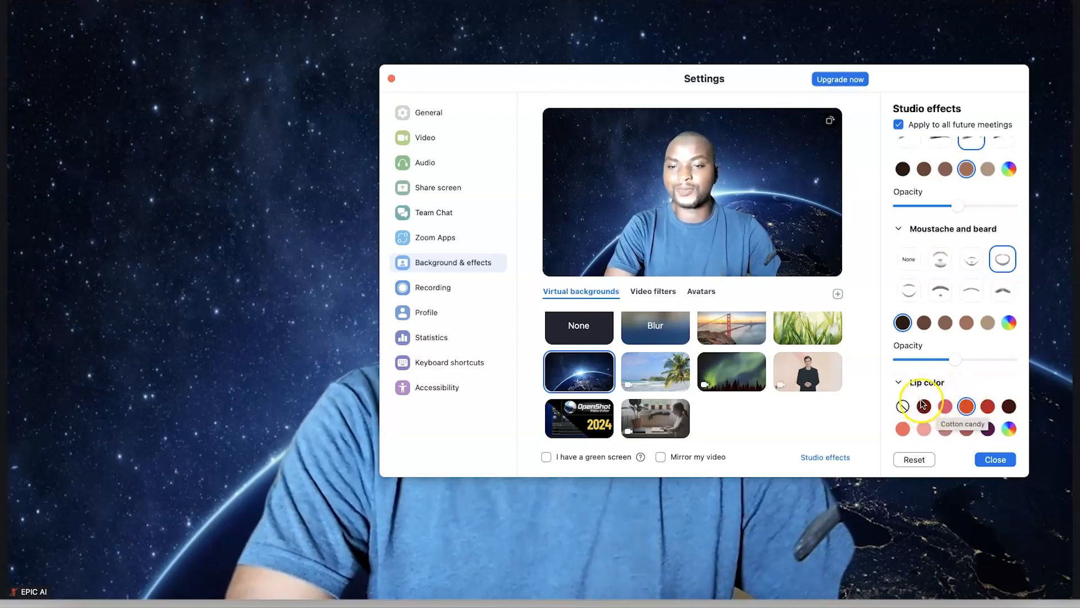
pyautogui.click(903, 406)
pyautogui.scroll(-1, 934, 291)
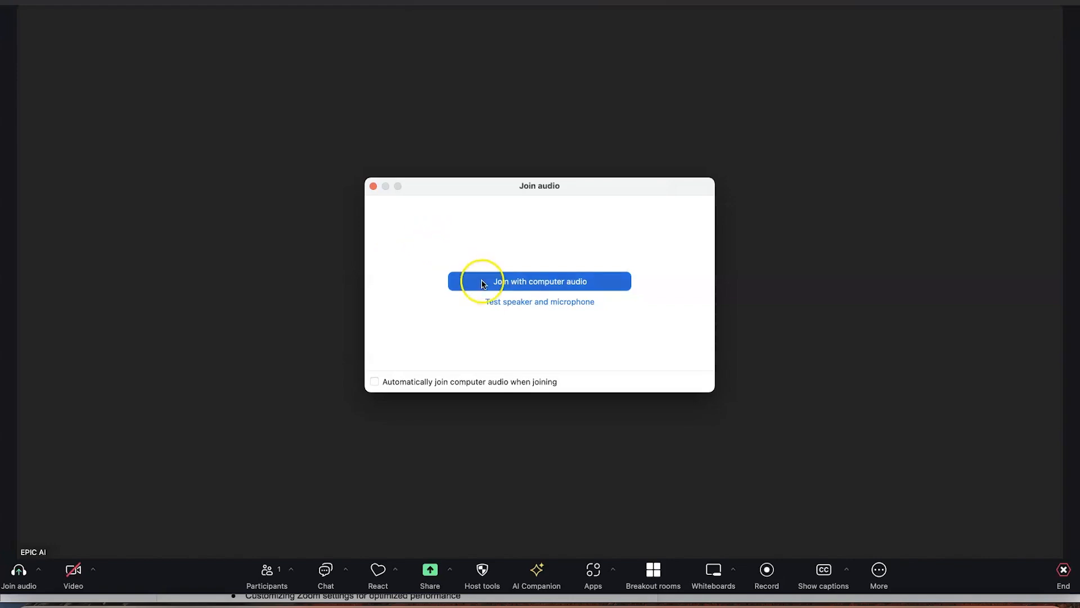
# Join the Zoom meeting audio using computer audio
pyautogui.click(482, 282)
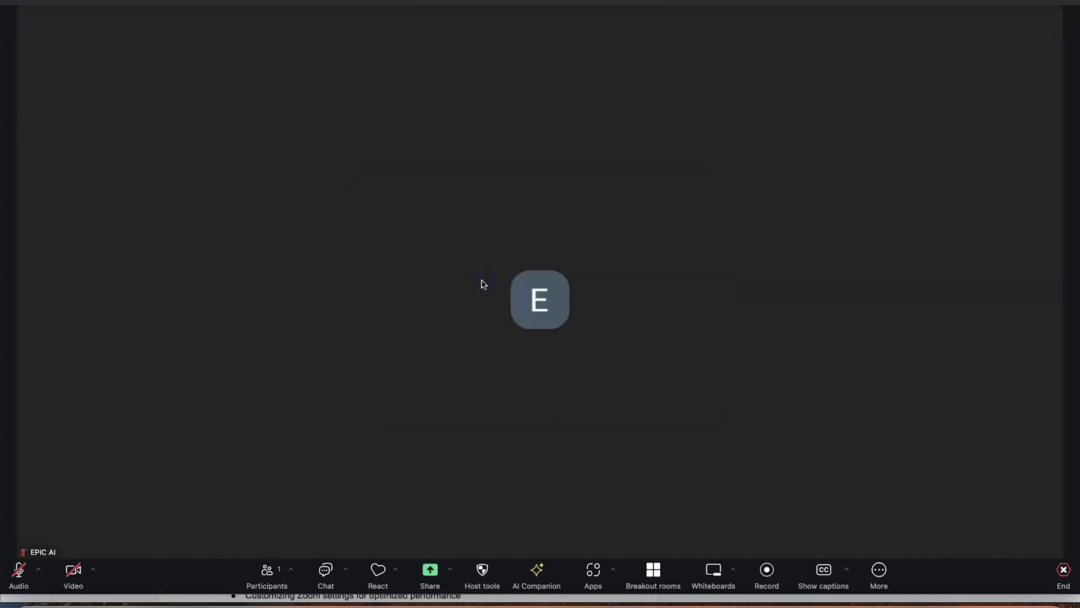
pyautogui.click(329, 209)
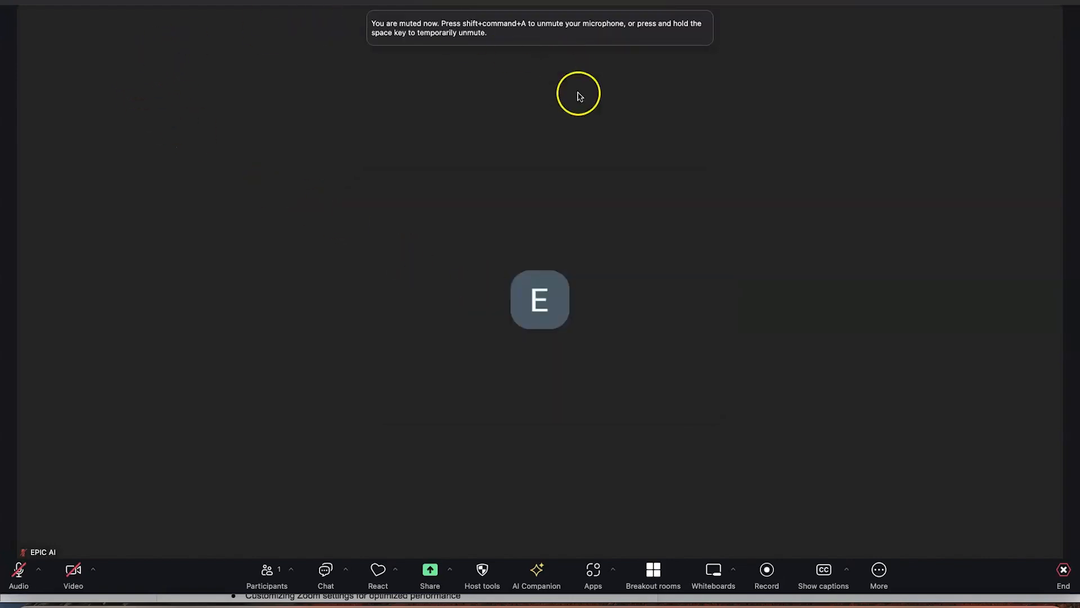
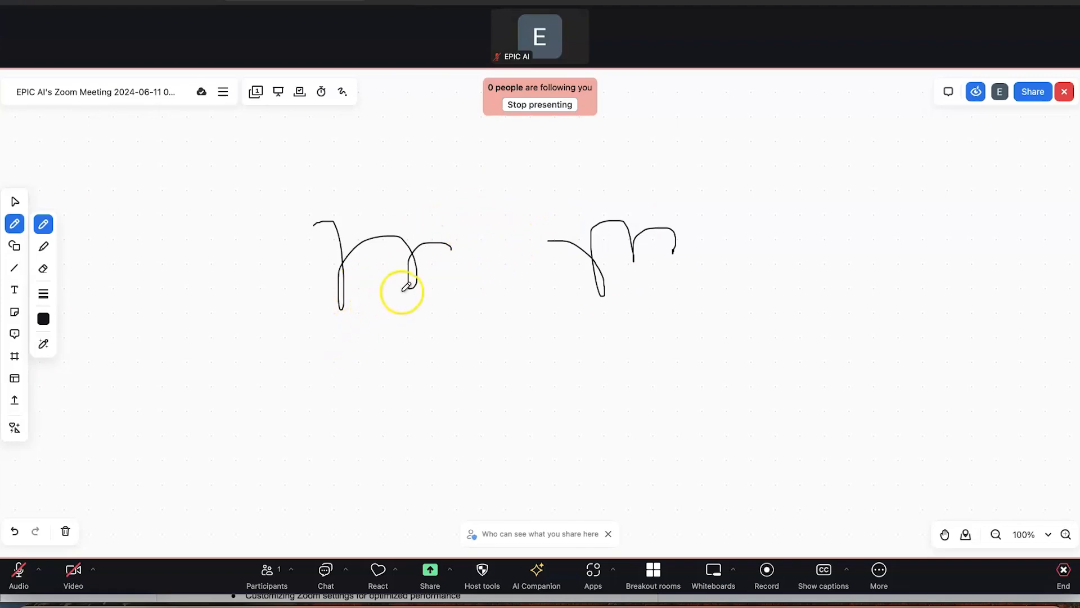
# Draw four extra pen strokes below and around the existing scribbles
pyautogui.moveTo(424, 310); pyautogui.dragTo(611, 338)
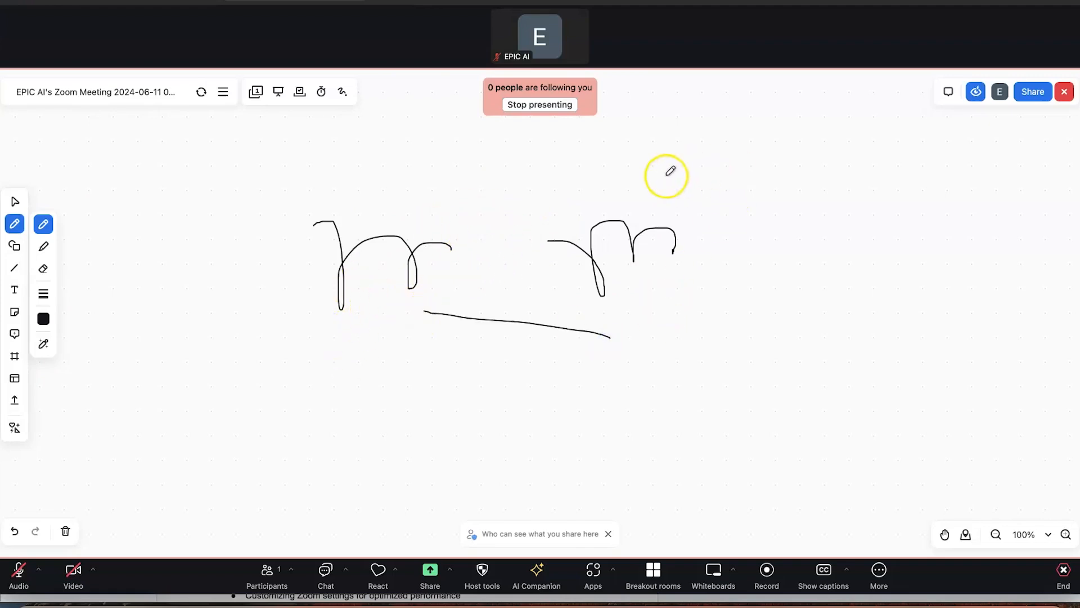
pyautogui.moveTo(586, 185)
pyautogui.mouseDown()
pyautogui.moveTo(738, 214)
pyautogui.moveTo(714, 174)
pyautogui.mouseUp()
pyautogui.moveTo(432, 186); pyautogui.dragTo(323, 242)
pyautogui.moveTo(400, 300); pyautogui.dragTo(479, 265)
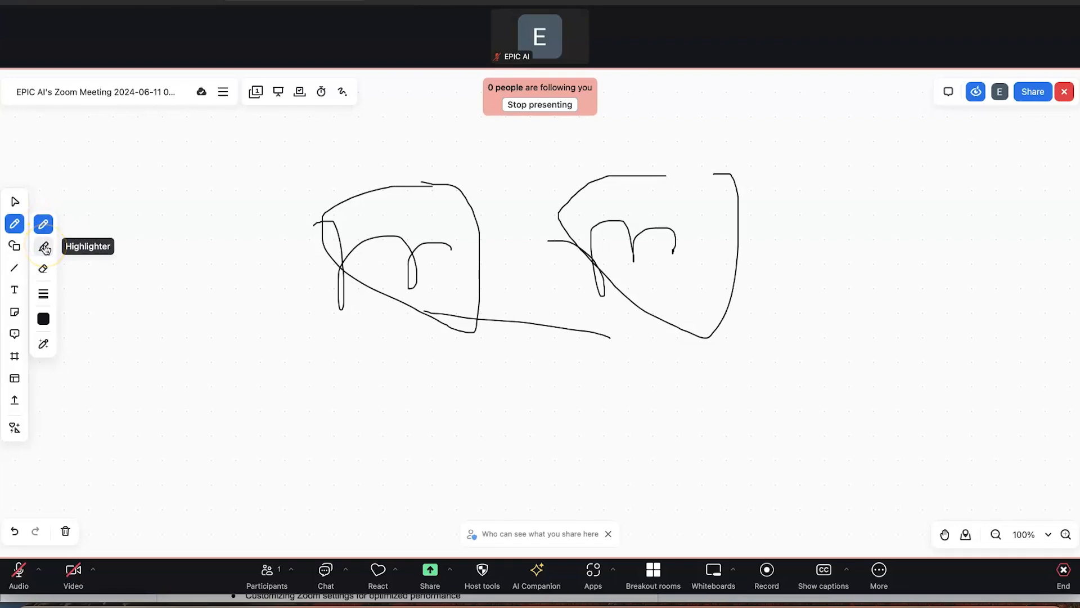
# Erase the left scribble and the added strokes with the Eraser
pyautogui.click(45, 270)
pyautogui.moveTo(301, 224)
pyautogui.mouseDown()
pyautogui.moveTo(362, 252)
pyautogui.moveTo(509, 287)
pyautogui.mouseUp()
pyautogui.moveTo(579, 178); pyautogui.dragTo(601, 199)
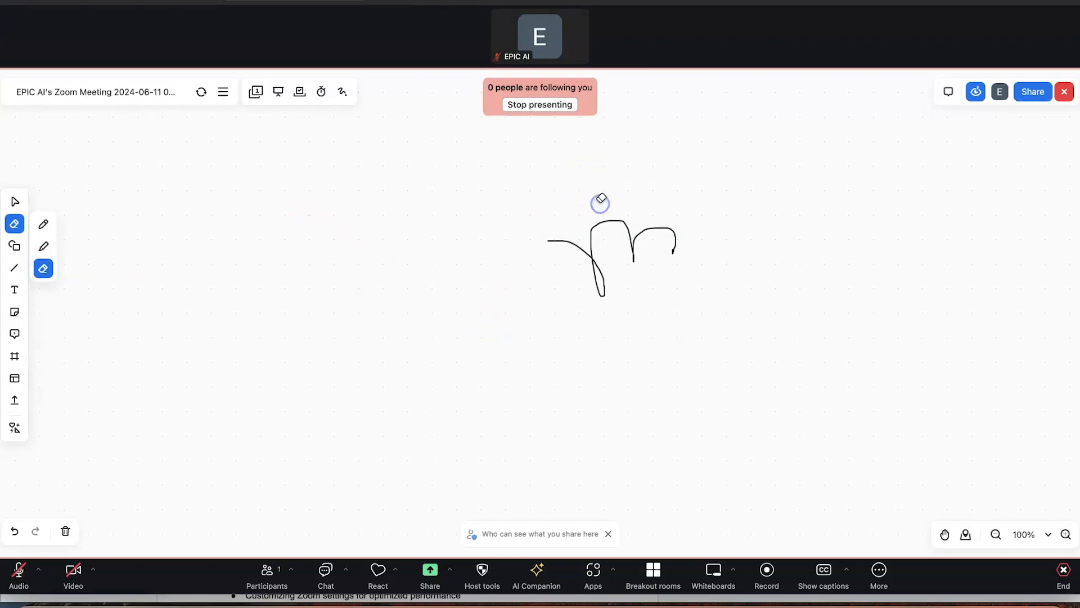
pyautogui.click(43, 246)
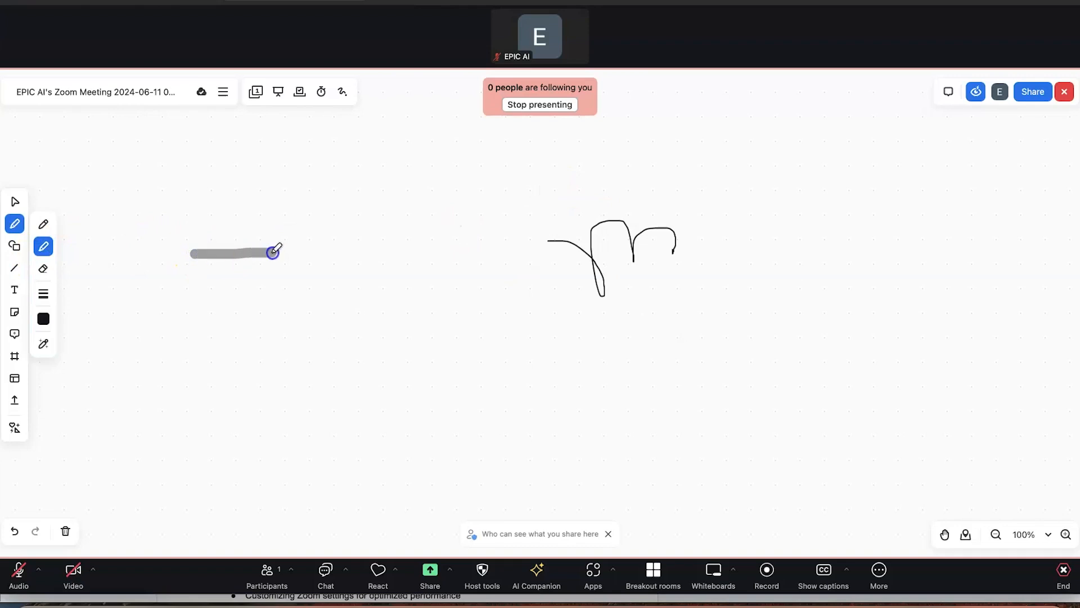
# Draw two grey highlighter strokes, then two trial yellow highlighter strokes
pyautogui.moveTo(415, 224); pyautogui.dragTo(477, 269)
pyautogui.moveTo(482, 215); pyautogui.dragTo(538, 229)
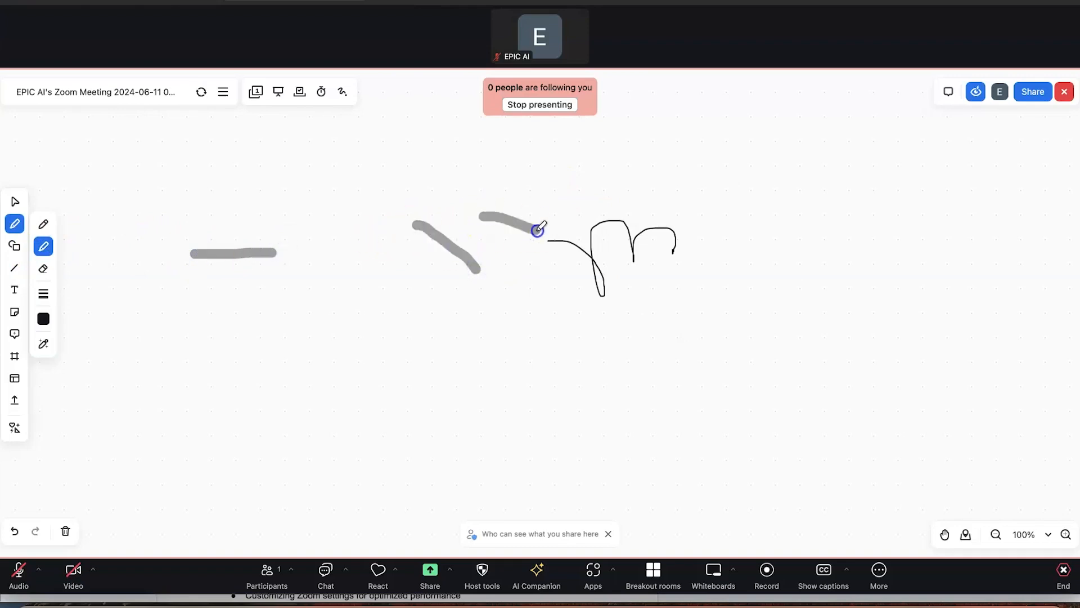
pyautogui.click(44, 320)
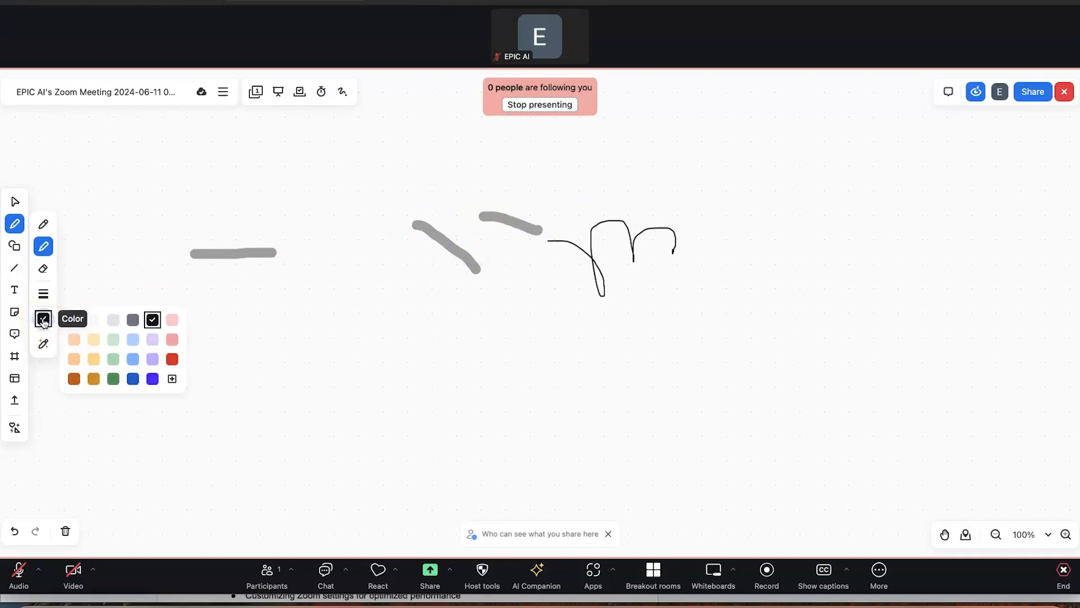
pyautogui.click(94, 364)
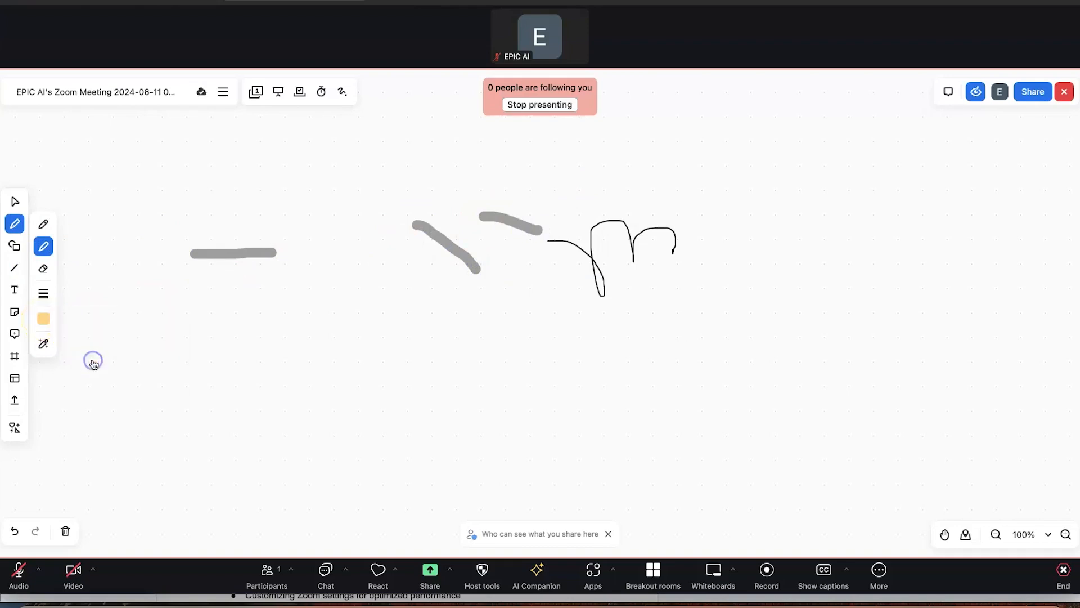
pyautogui.moveTo(360, 301); pyautogui.dragTo(455, 303)
pyautogui.moveTo(285, 258)
pyautogui.mouseDown()
pyautogui.moveTo(205, 254)
pyautogui.moveTo(277, 258)
pyautogui.mouseUp()
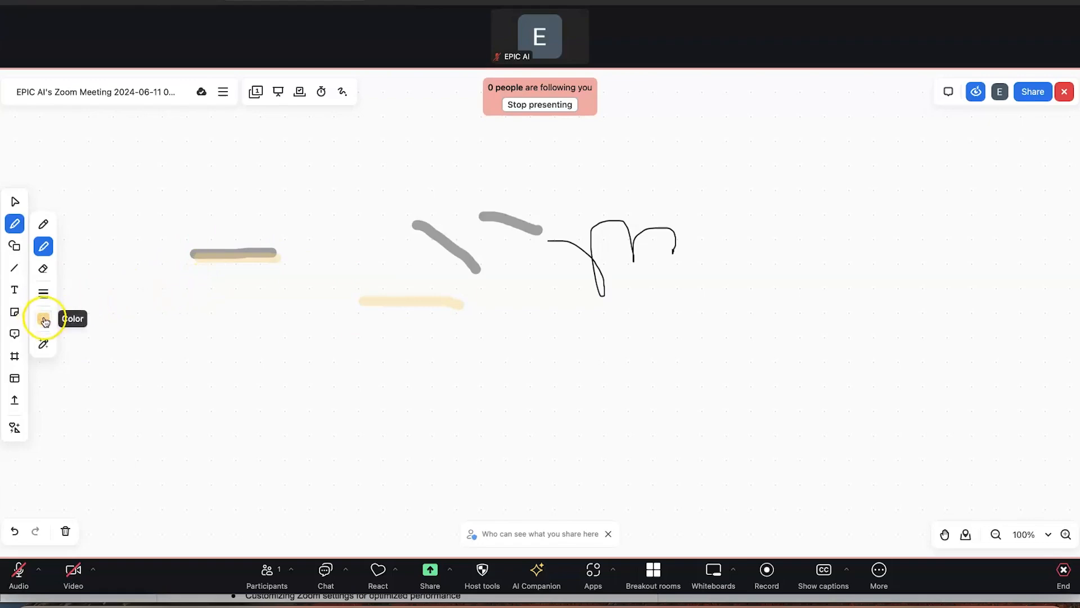
# Add a thick yellow highlight, then erase the yellow highlights and return to the pen
pyautogui.click(44, 296)
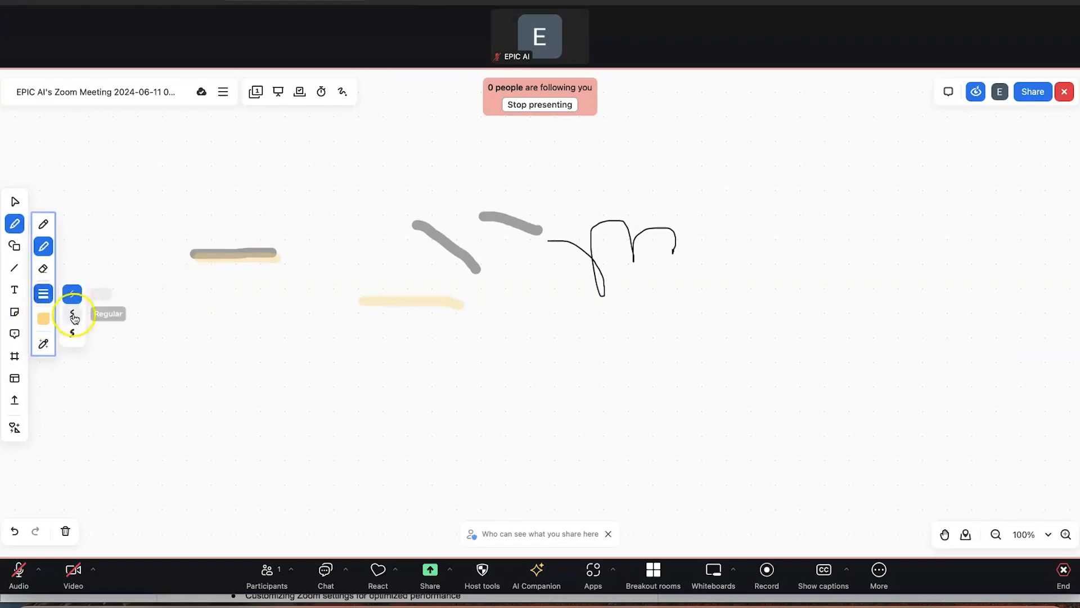
pyautogui.click(72, 336)
pyautogui.moveTo(151, 298)
pyautogui.mouseDown()
pyautogui.moveTo(245, 302)
pyautogui.moveTo(341, 355)
pyautogui.mouseUp()
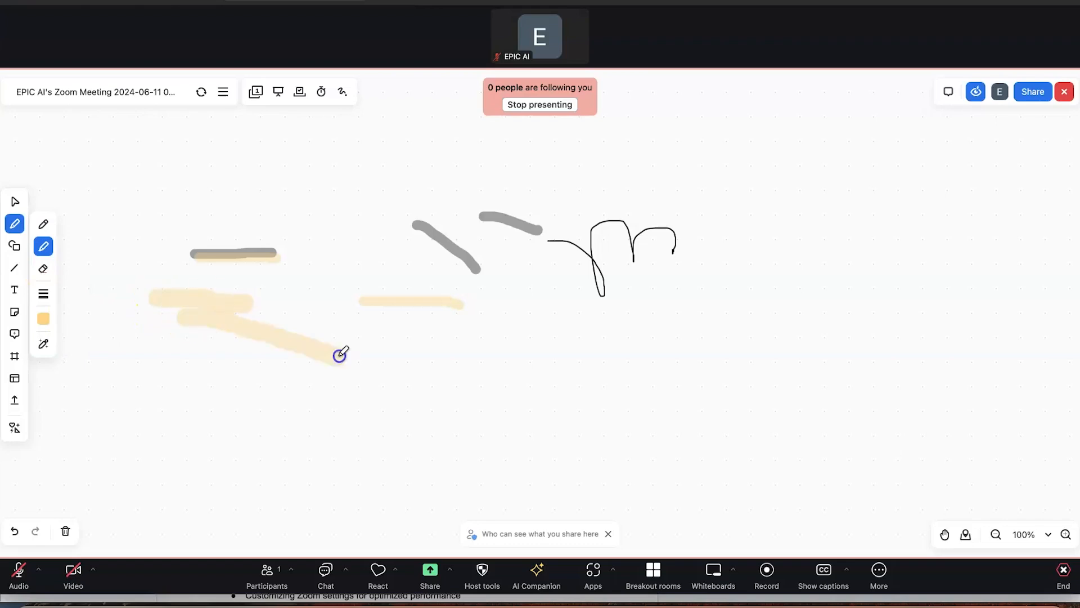
pyautogui.click(44, 274)
pyautogui.moveTo(145, 281)
pyautogui.mouseDown()
pyautogui.moveTo(251, 328)
pyautogui.moveTo(258, 268)
pyautogui.moveTo(366, 260)
pyautogui.moveTo(420, 317)
pyautogui.mouseUp()
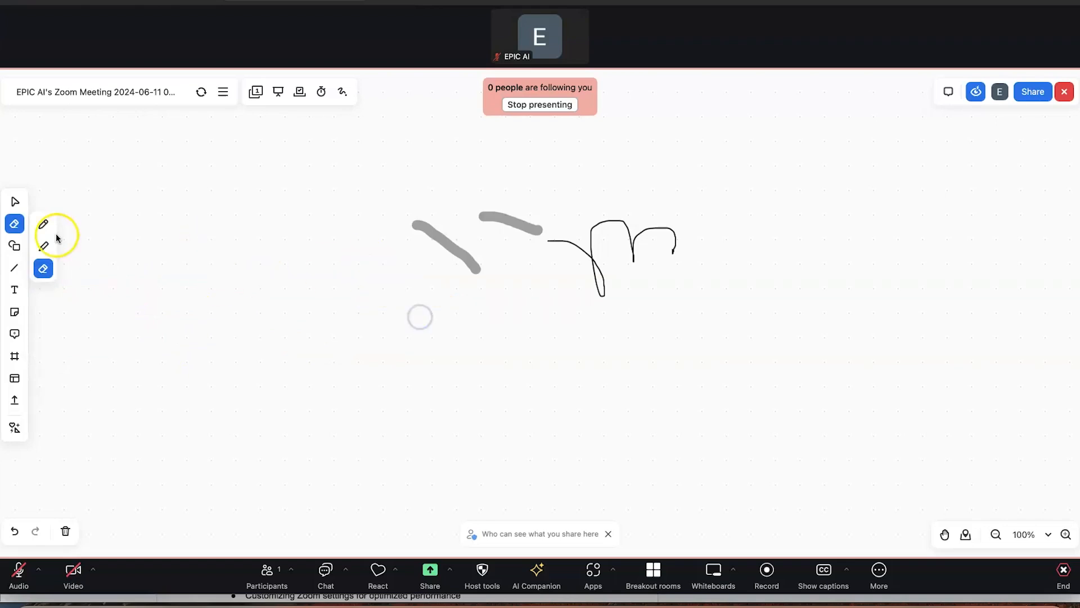
pyautogui.click(44, 224)
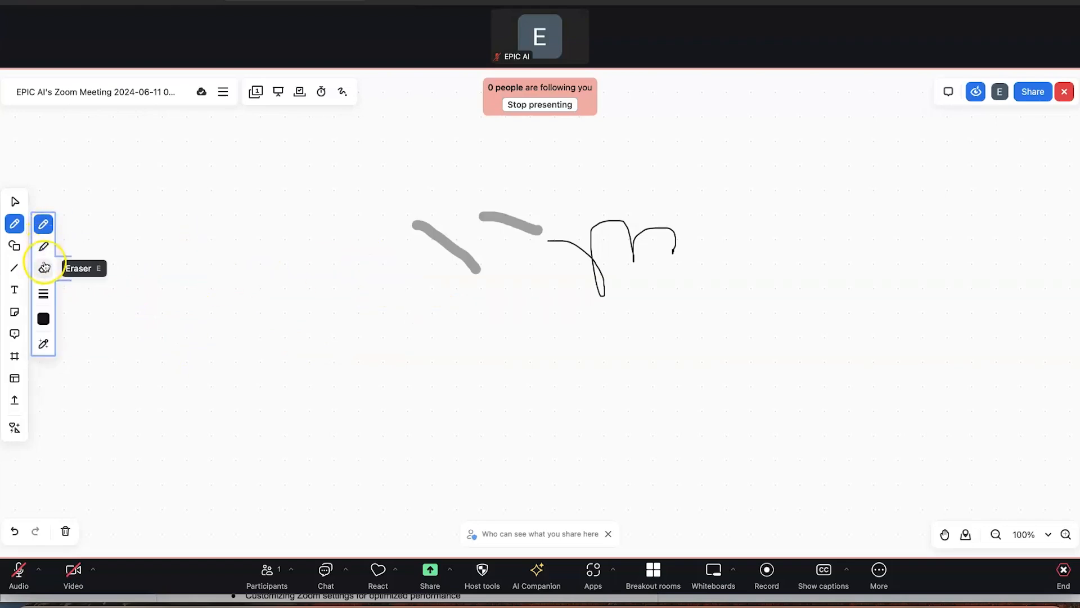
pyautogui.click(44, 318)
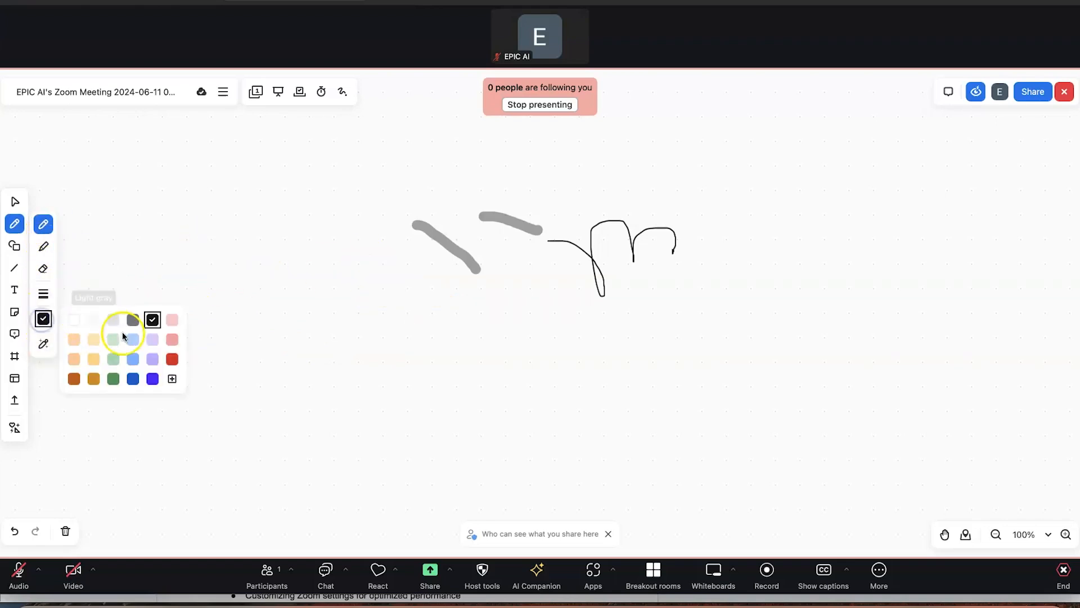
# Draw red freehand squiggles below the marks and switch on Smart drawing
pyautogui.click(168, 357)
pyautogui.moveTo(248, 307)
pyautogui.mouseDown()
pyautogui.moveTo(298, 297)
pyautogui.moveTo(341, 320)
pyautogui.mouseUp()
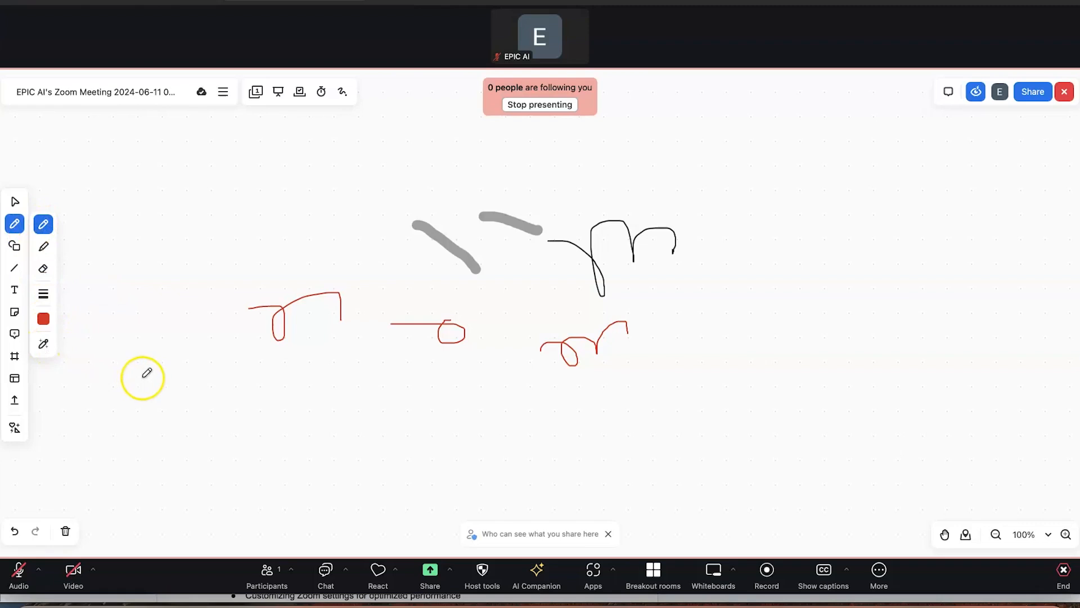
pyautogui.click(44, 345)
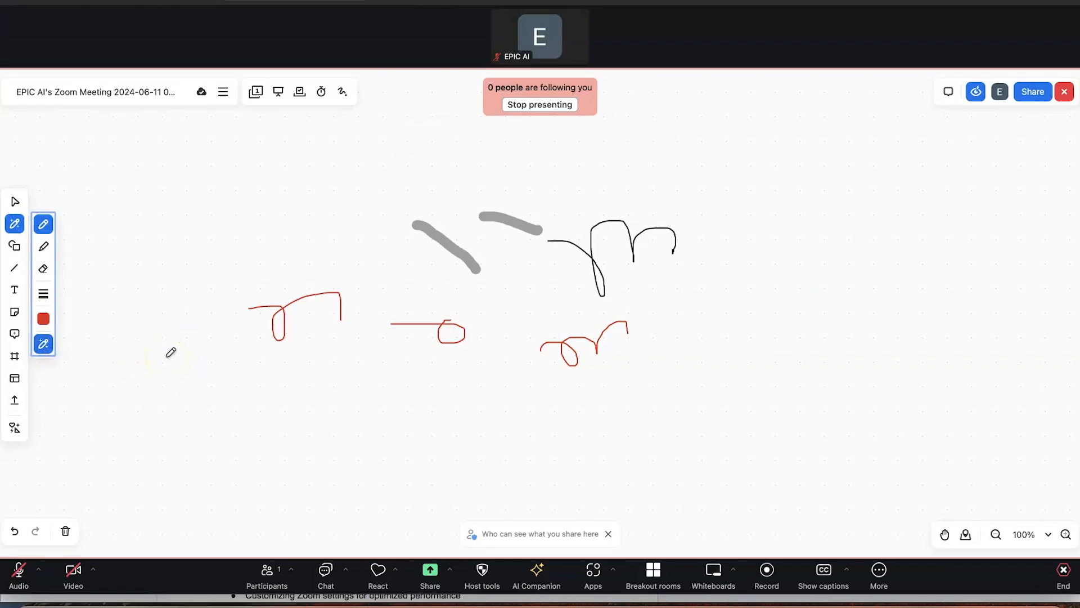
# Sketch a red triangle, square and circle that Smart drawing turns into clean shapes
pyautogui.click(121, 450)
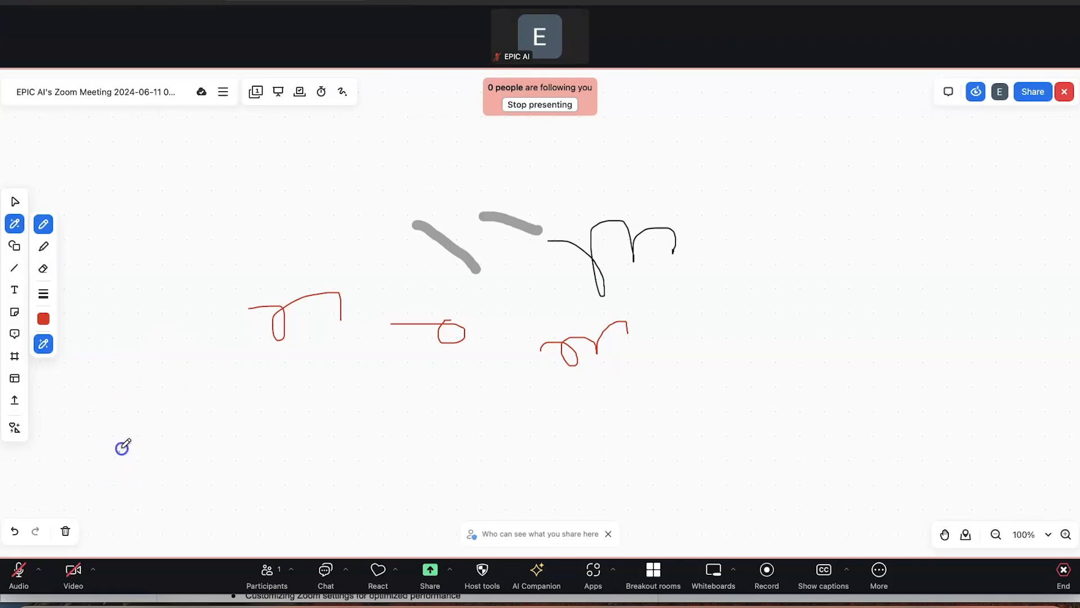
pyautogui.moveTo(235, 453); pyautogui.dragTo(121, 453)
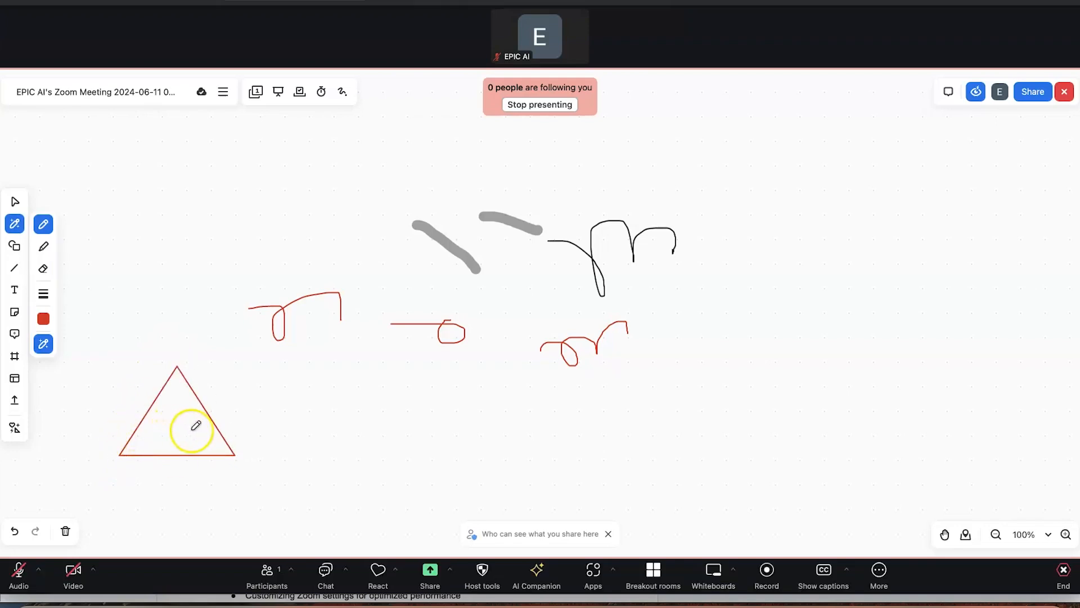
pyautogui.moveTo(327, 373)
pyautogui.mouseDown()
pyautogui.moveTo(387, 377)
pyautogui.moveTo(329, 373)
pyautogui.mouseUp()
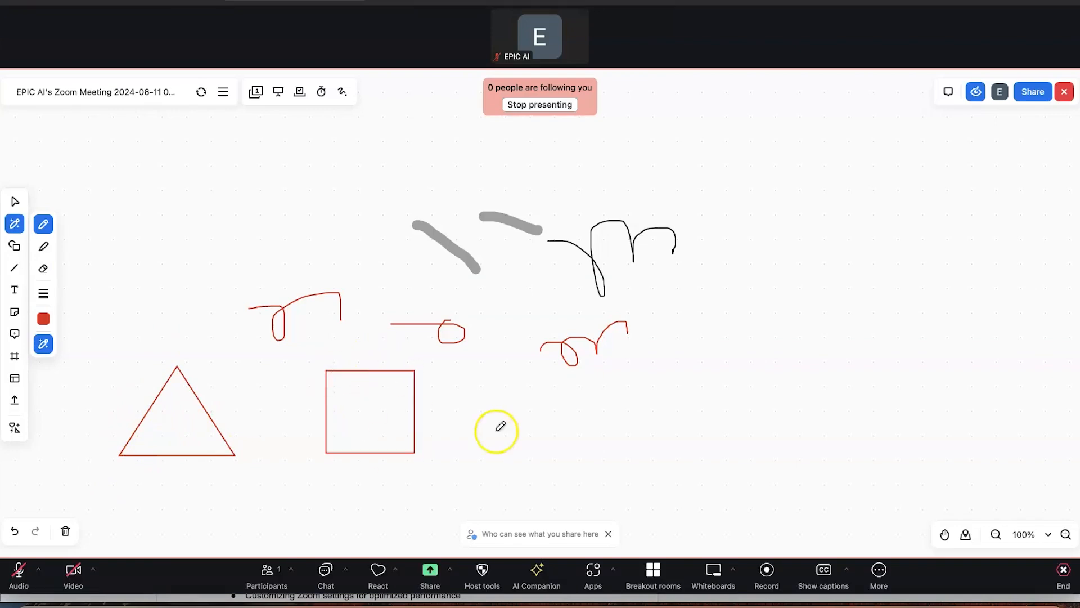
pyautogui.moveTo(521, 382); pyautogui.dragTo(511, 492)
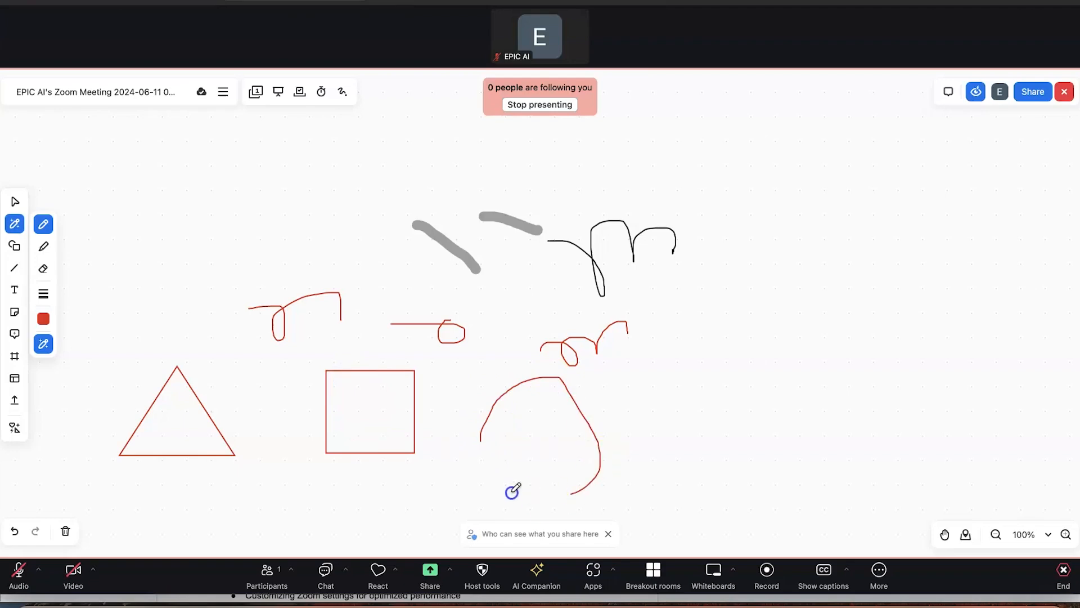
pyautogui.moveTo(498, 422); pyautogui.dragTo(499, 422)
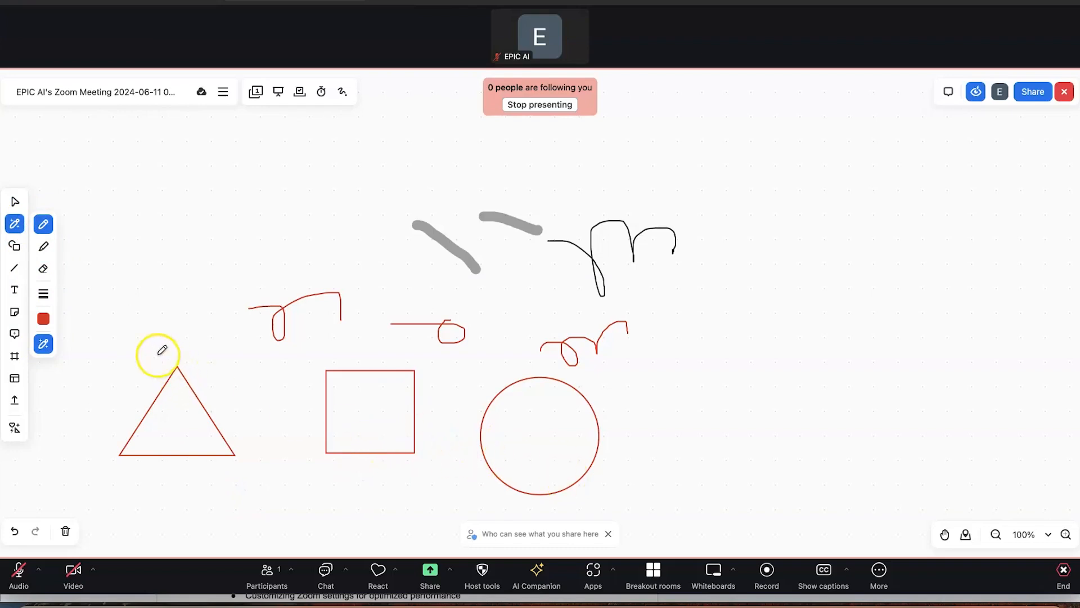
pyautogui.click(16, 248)
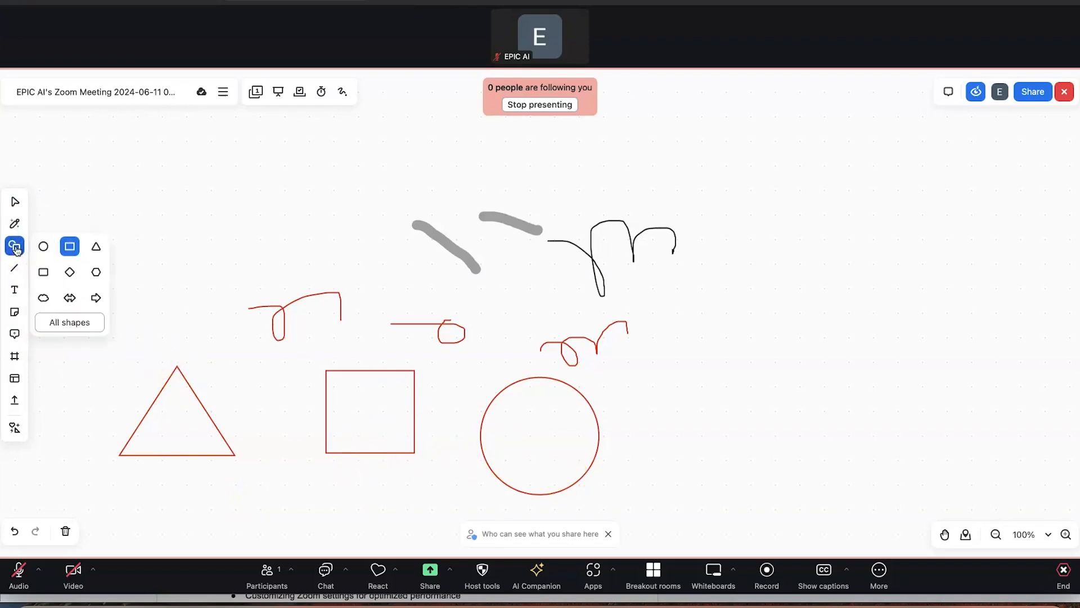
# Place an Arrow right shape on the whiteboard's right side labelled 'Follow here'
pyautogui.click(64, 324)
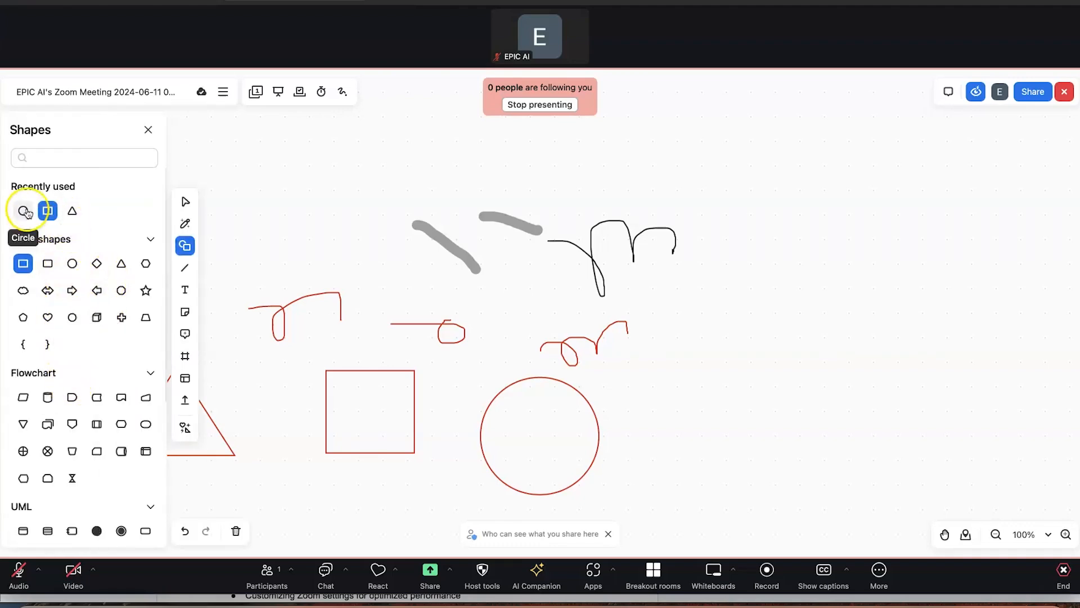
pyautogui.click(73, 290)
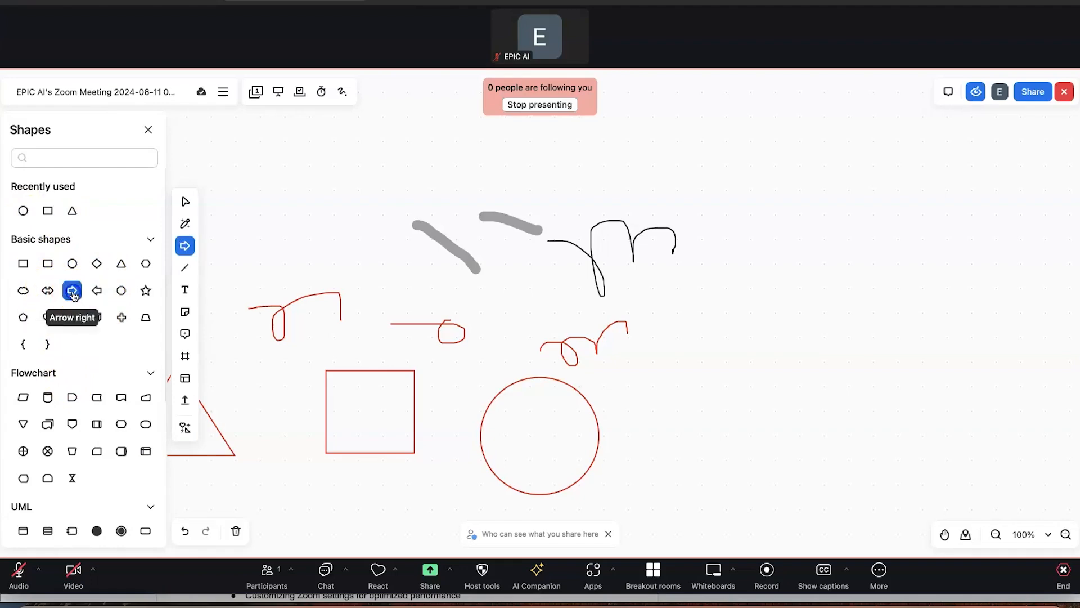
pyautogui.moveTo(751, 322); pyautogui.dragTo(848, 354)
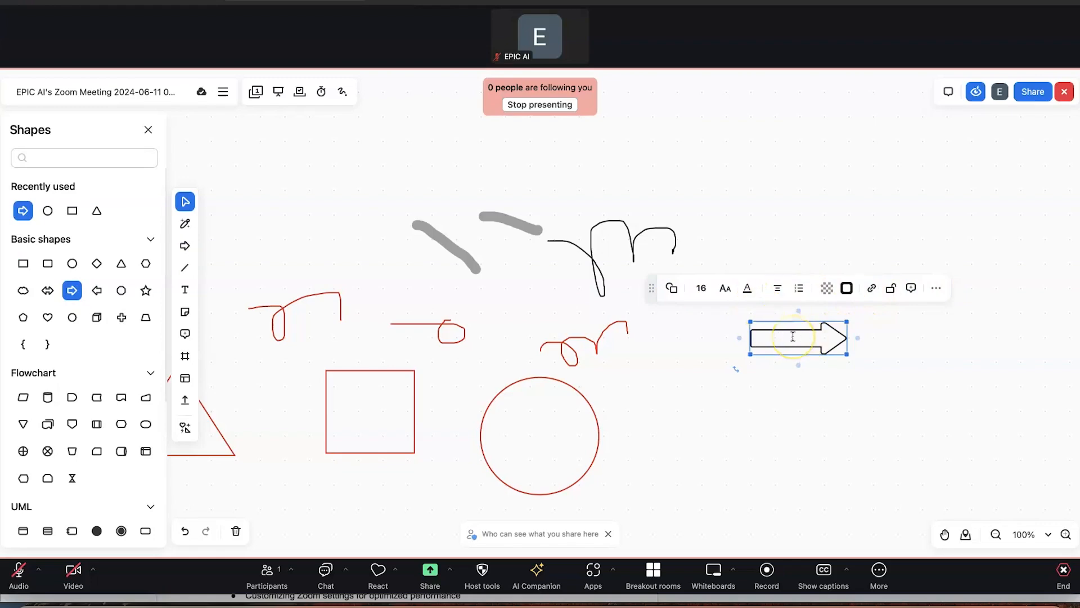
pyautogui.write('ow here')
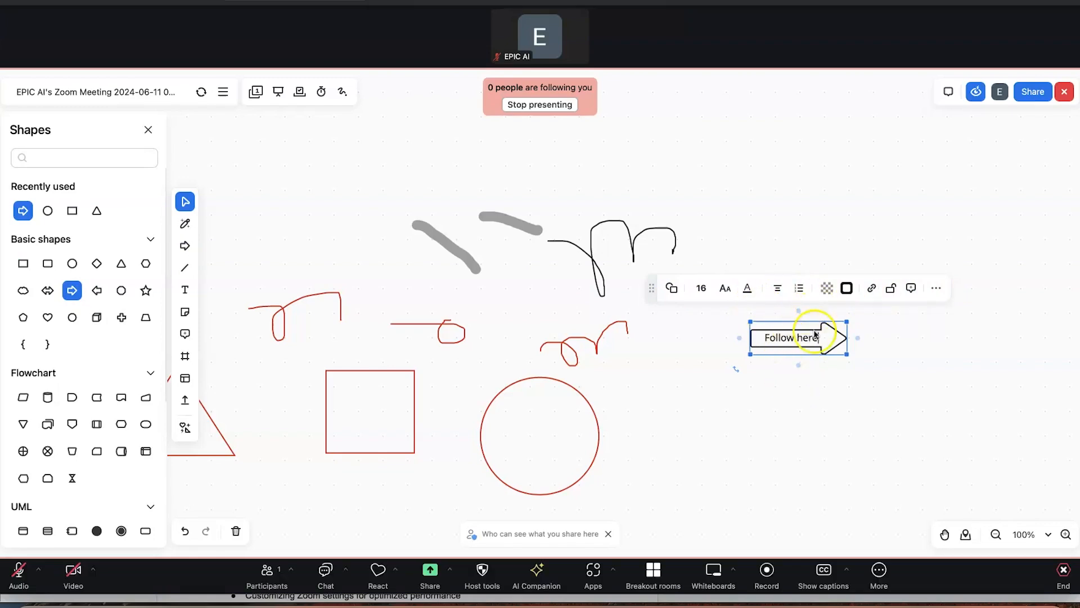
# Style the 'Follow here' label dark yellow, bold and italic, with font size 12
pyautogui.click(747, 290)
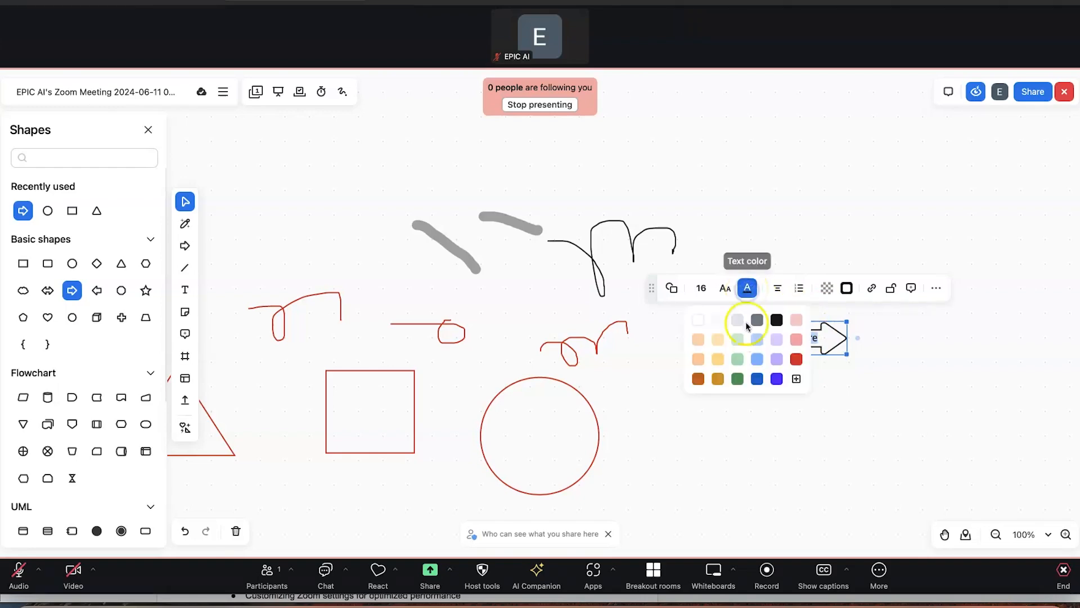
pyautogui.click(712, 381)
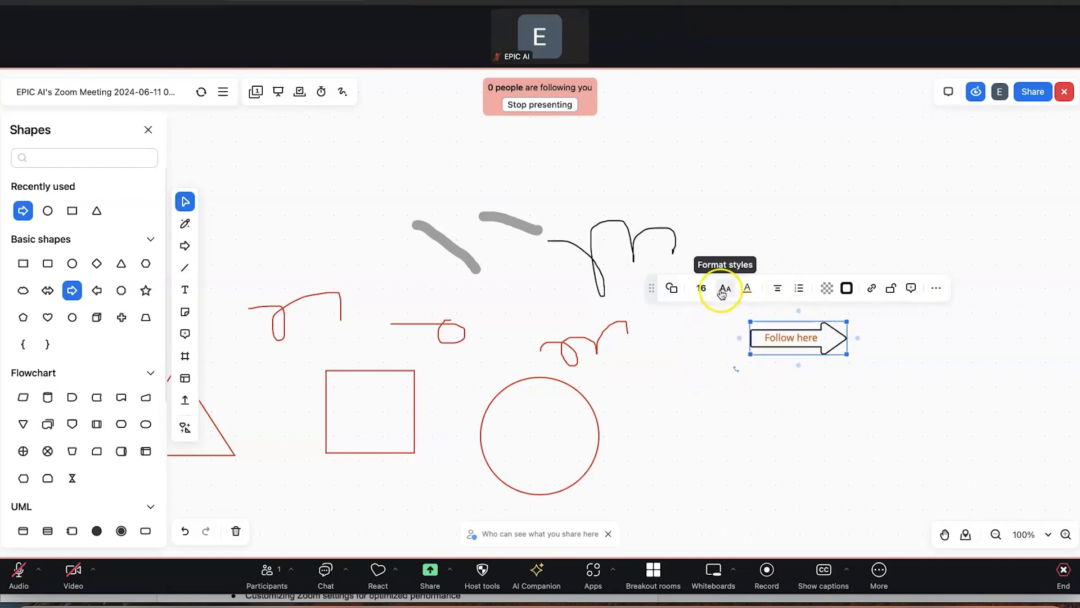
pyautogui.click(723, 291)
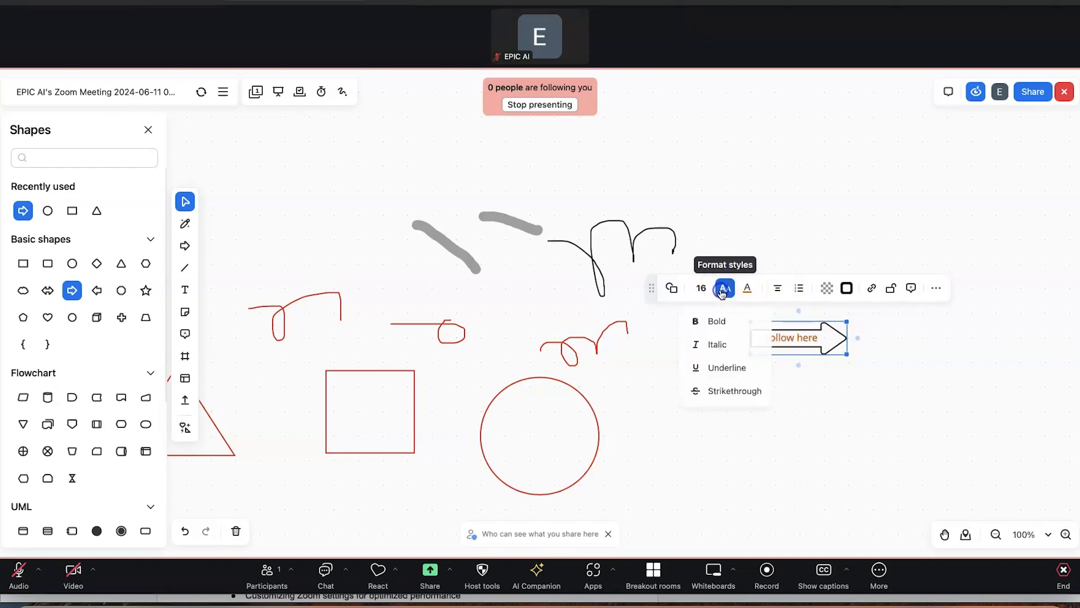
pyautogui.click(722, 321)
pyautogui.click(724, 288)
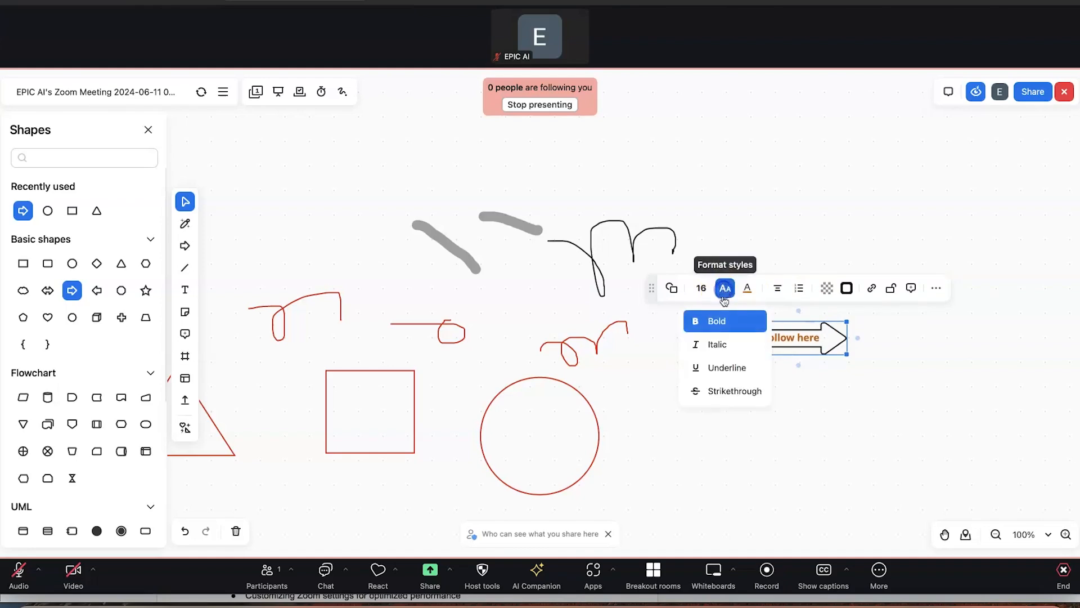
pyautogui.click(724, 350)
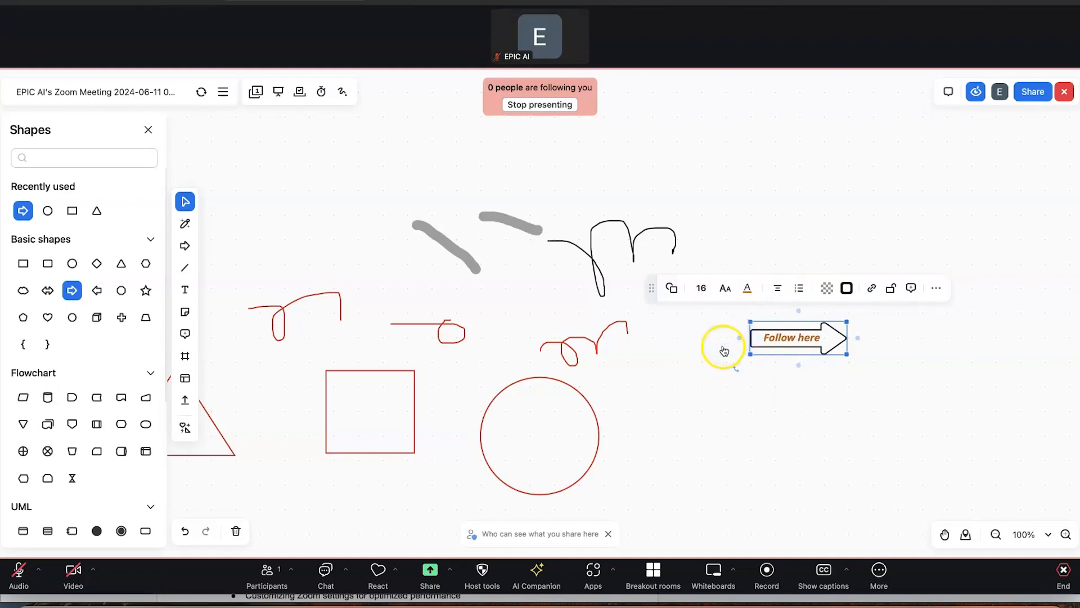
pyautogui.click(701, 289)
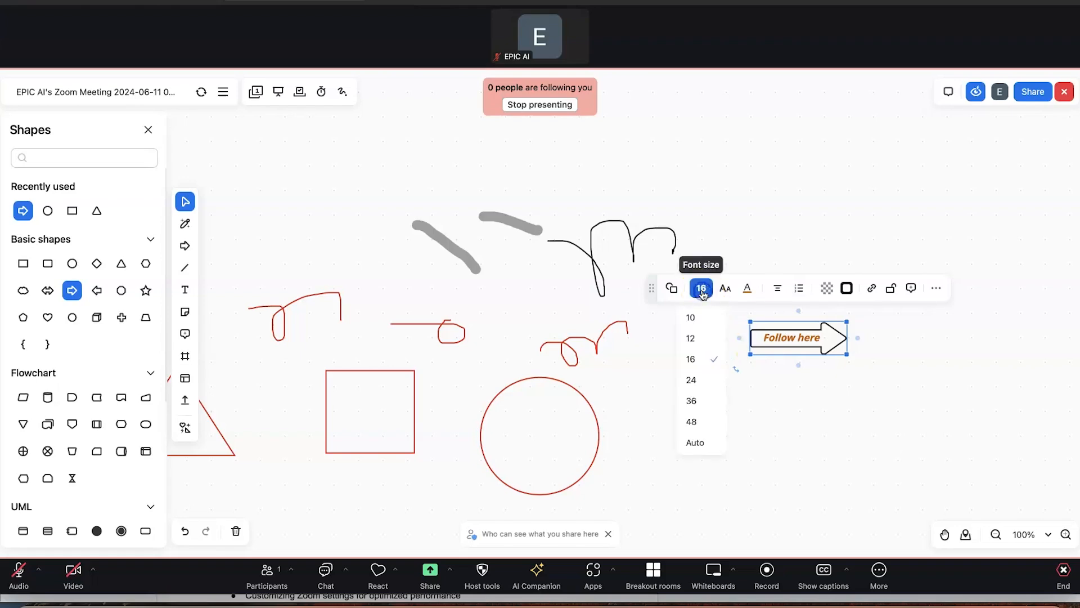
pyautogui.click(693, 401)
pyautogui.click(701, 288)
pyautogui.click(691, 338)
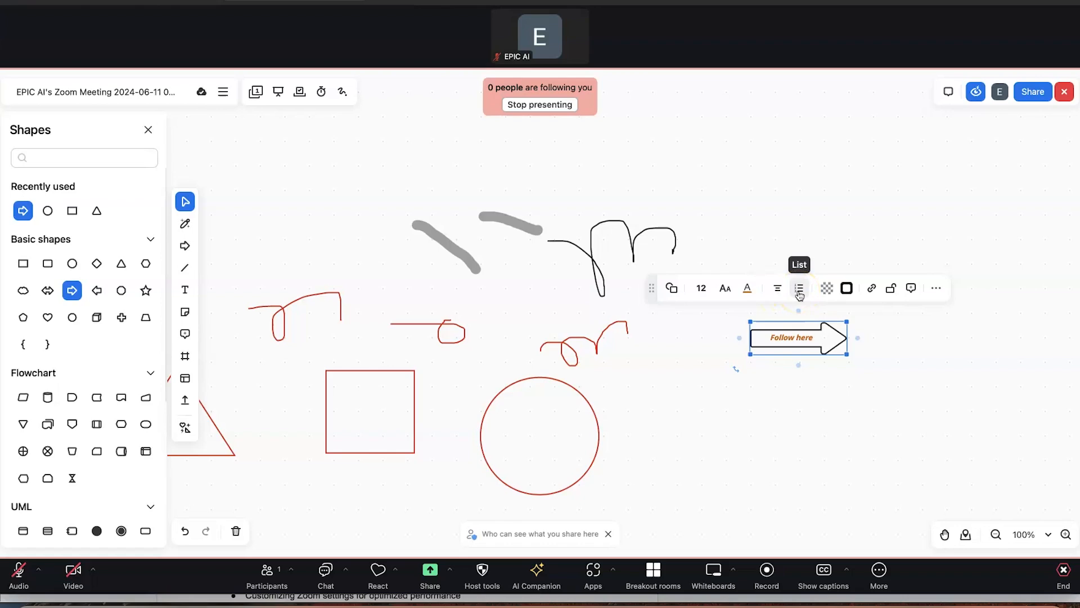
# Give the arrow a light-green fill and a 4px dashed dark-orange border
pyautogui.click(828, 289)
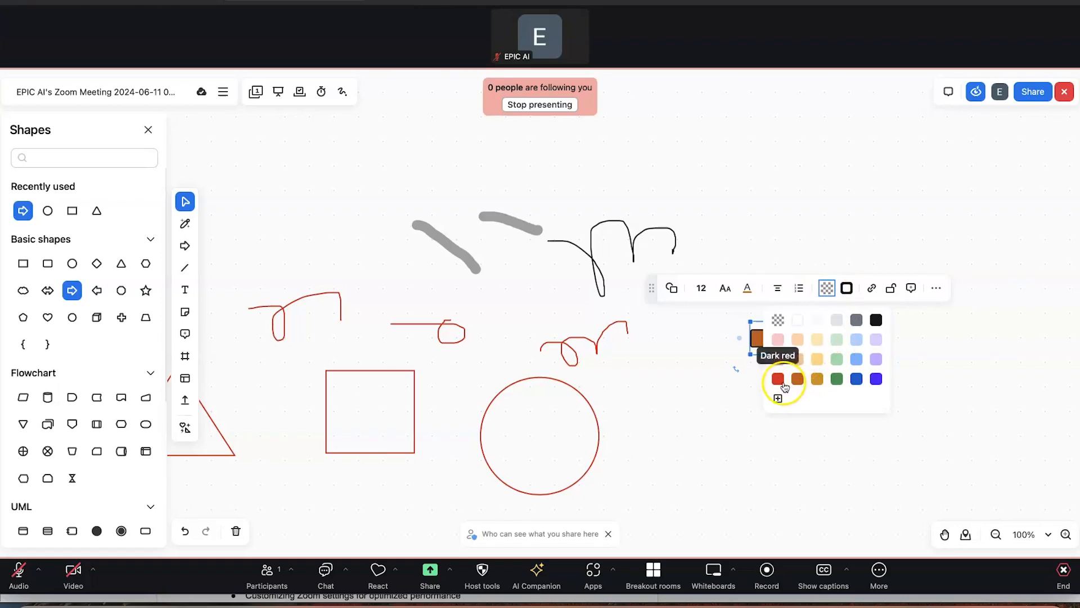
pyautogui.click(838, 359)
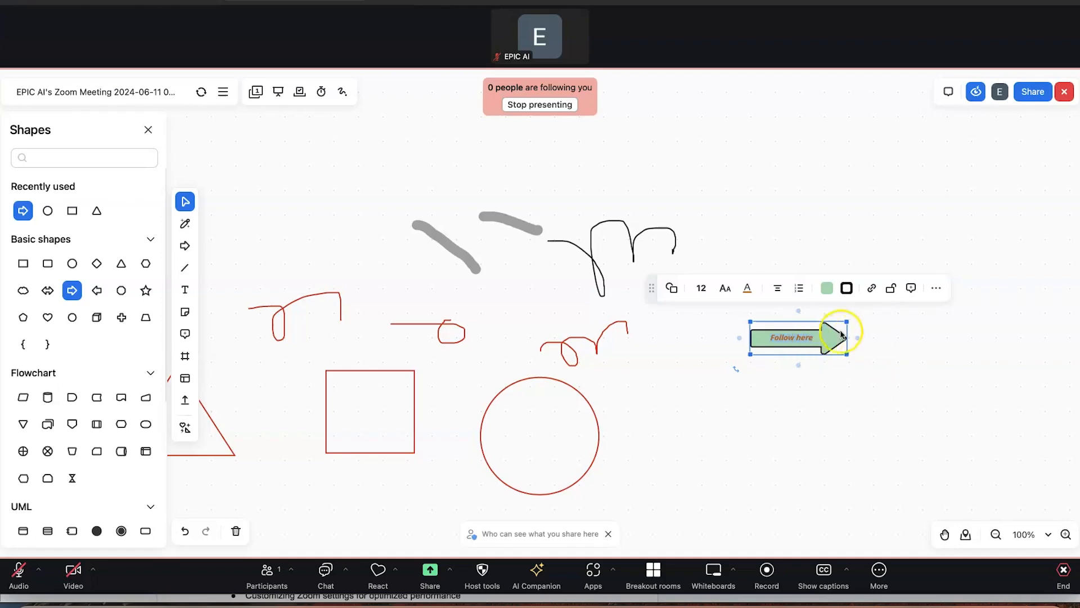
pyautogui.click(850, 291)
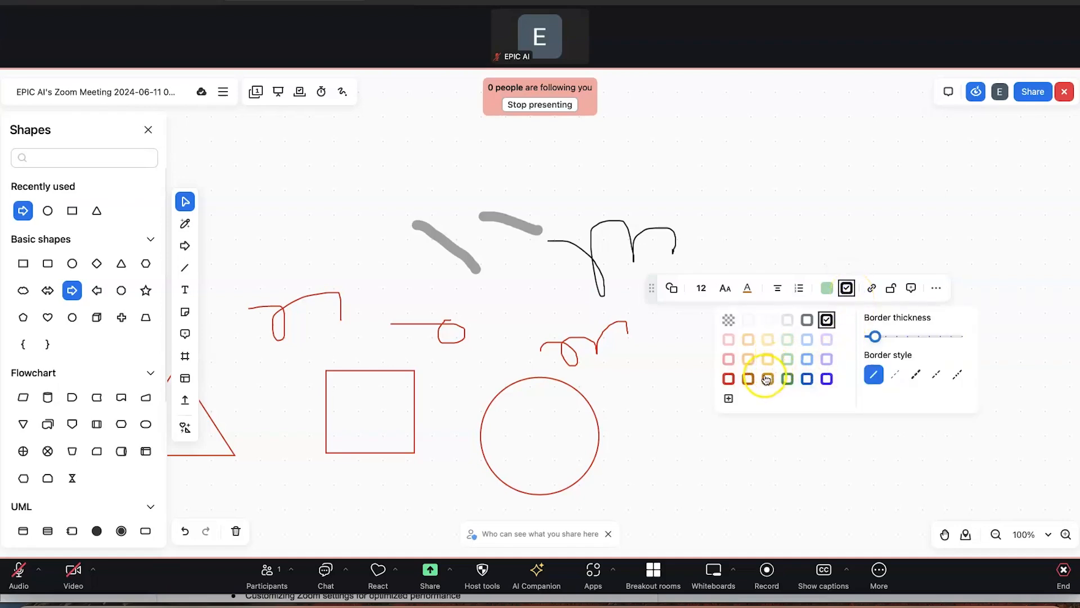
pyautogui.click(747, 379)
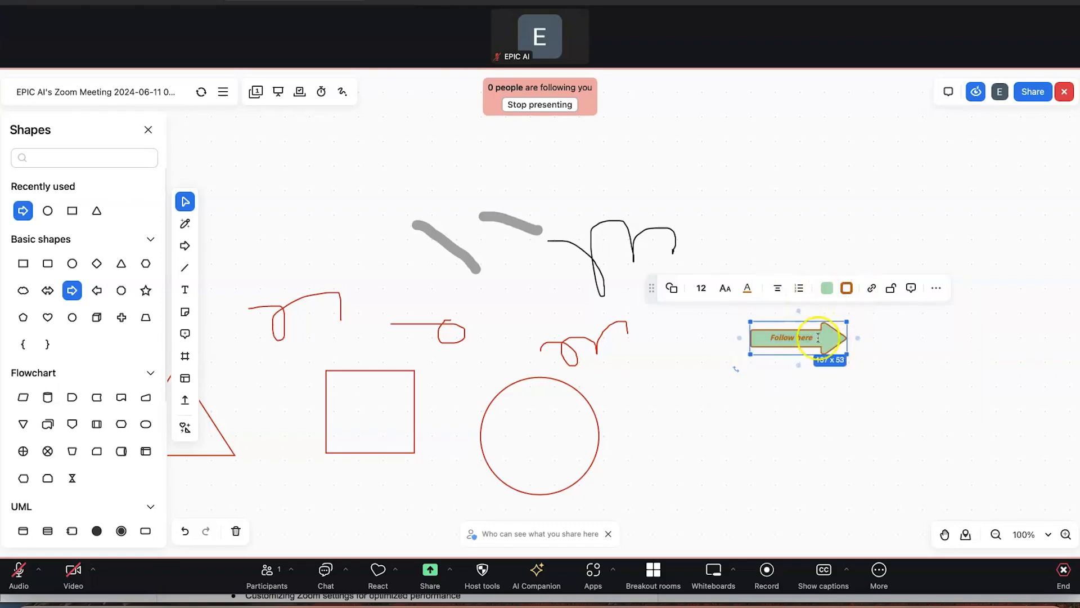
pyautogui.click(847, 289)
pyautogui.moveTo(873, 338)
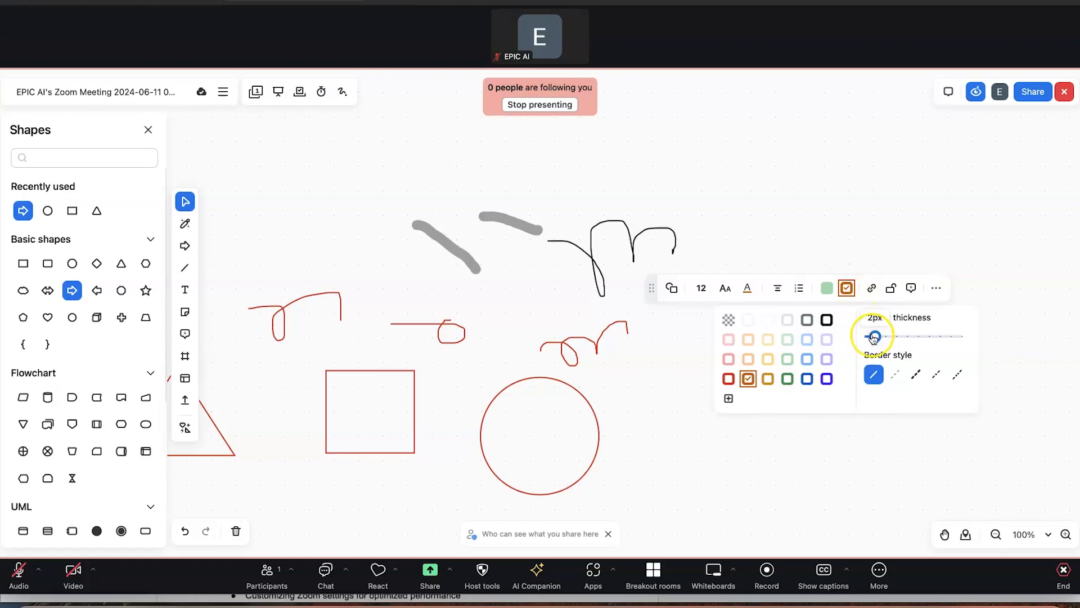
pyautogui.moveTo(874, 337); pyautogui.dragTo(900, 336)
pyautogui.click(900, 376)
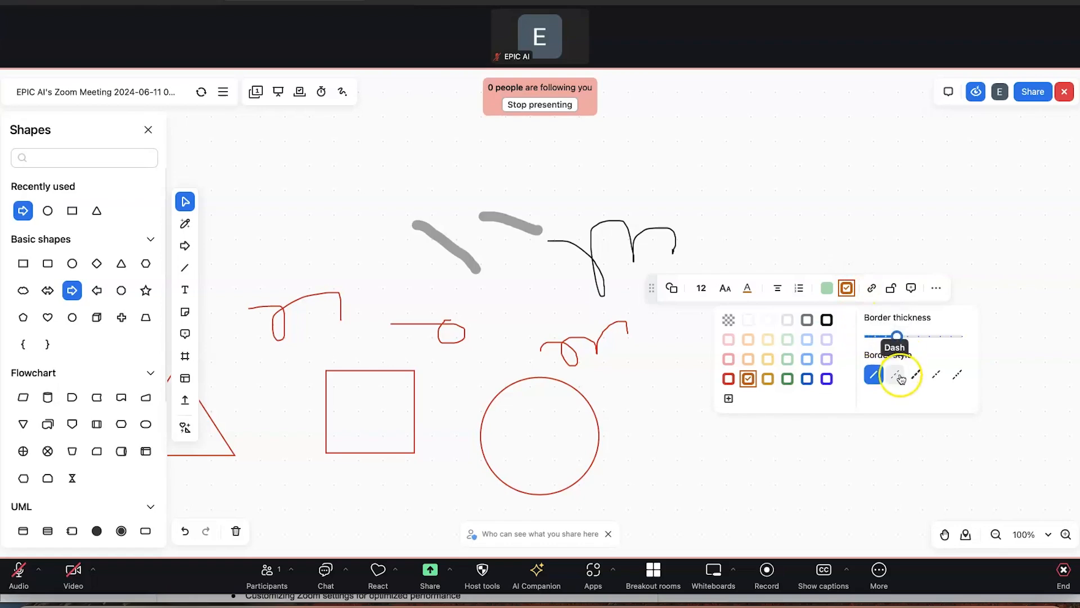
pyautogui.click(916, 374)
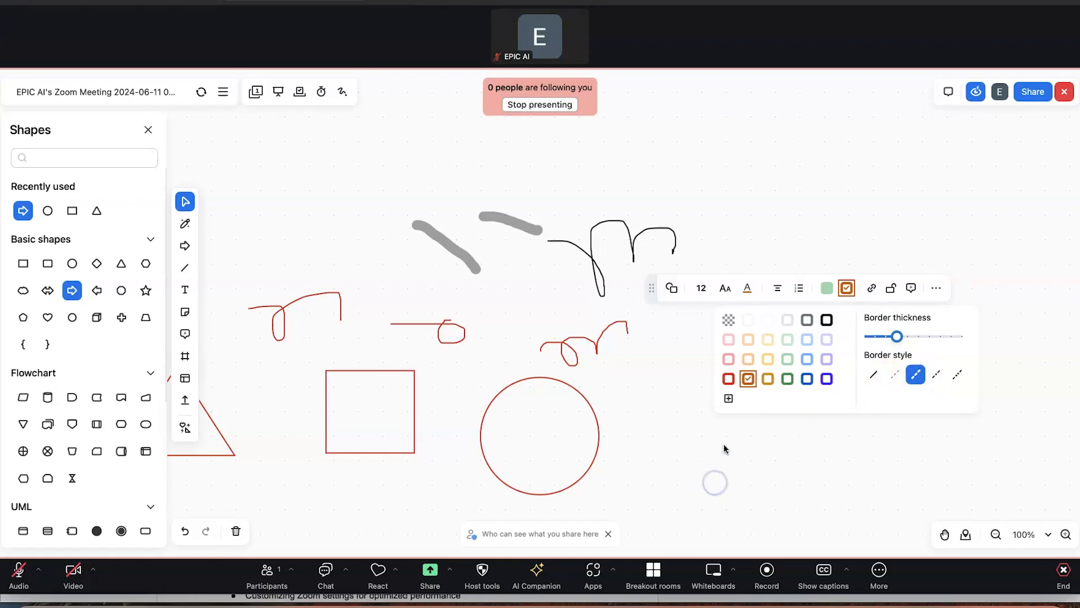
pyautogui.click(715, 461)
pyautogui.click(781, 341)
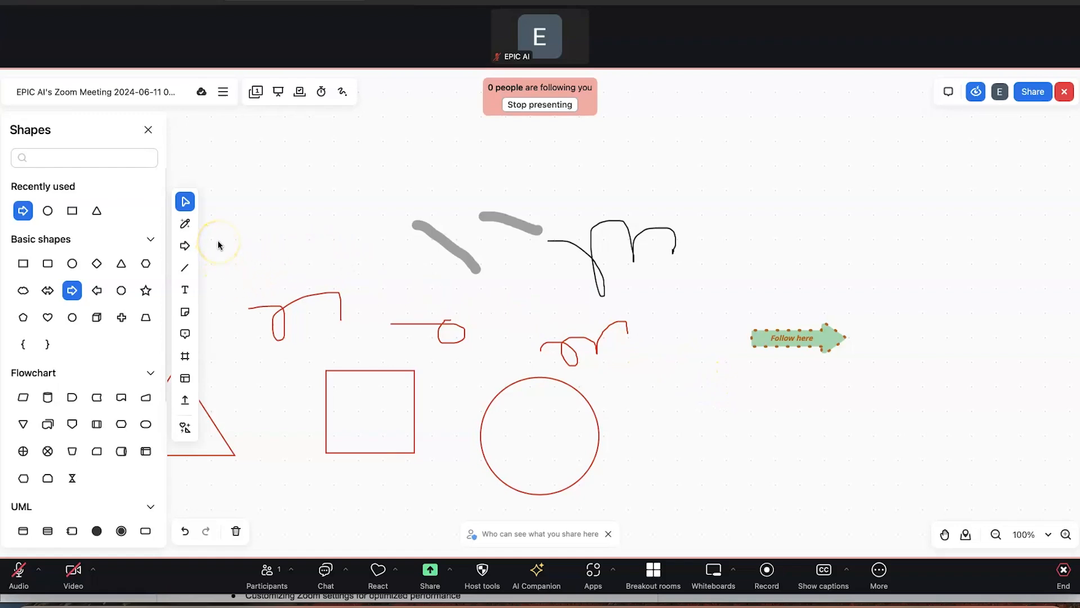
# Draw a Star shape right of the red circle with the same green fill and dashed border
pyautogui.scroll(-5, 122, 301)
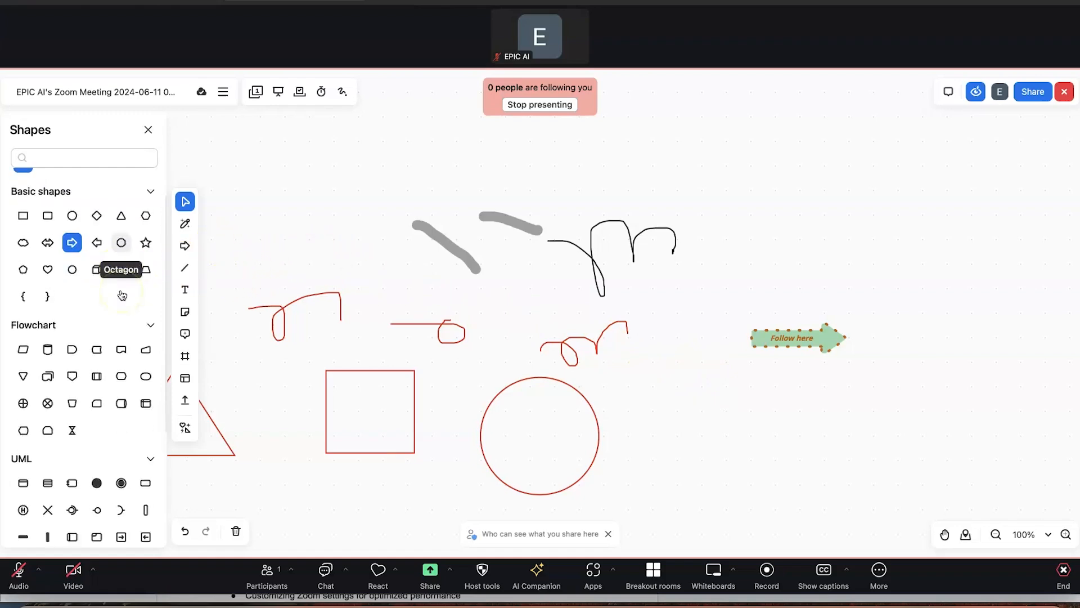
pyautogui.scroll(-1, 121, 294)
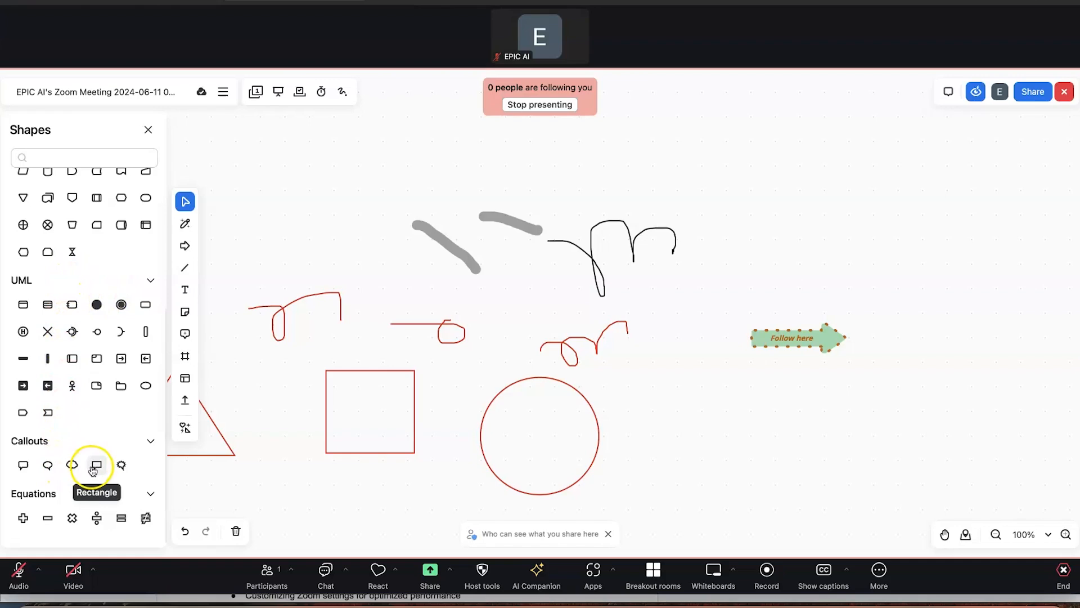
pyautogui.scroll(1, 96, 441)
pyautogui.scroll(-1, 99, 441)
pyautogui.scroll(1, 152, 493)
pyautogui.scroll(-2, 93, 276)
pyautogui.scroll(5, 93, 276)
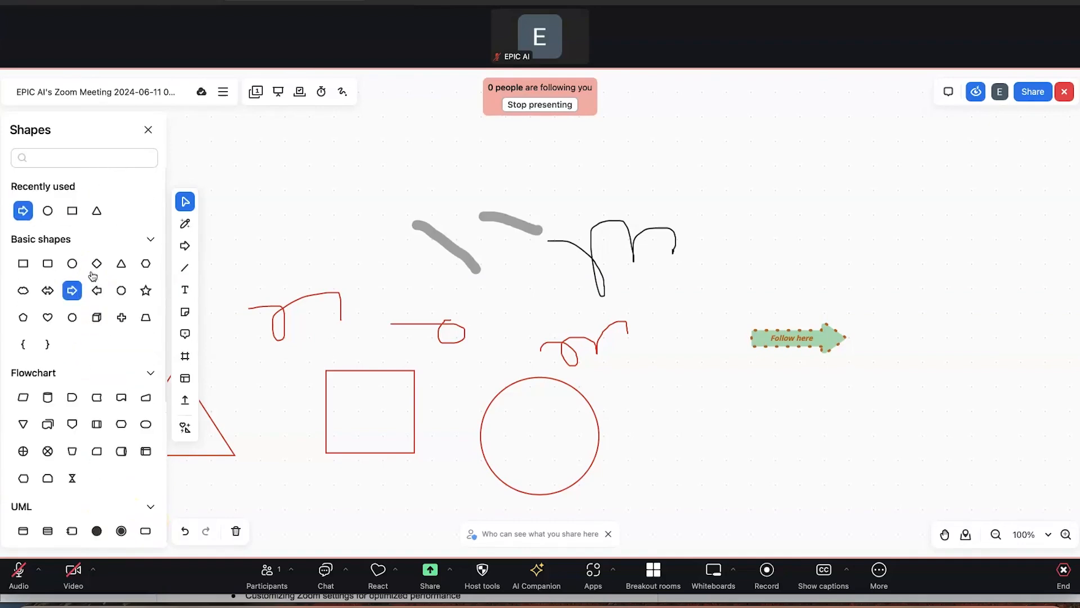
pyautogui.click(146, 291)
pyautogui.moveTo(763, 485); pyautogui.dragTo(764, 487)
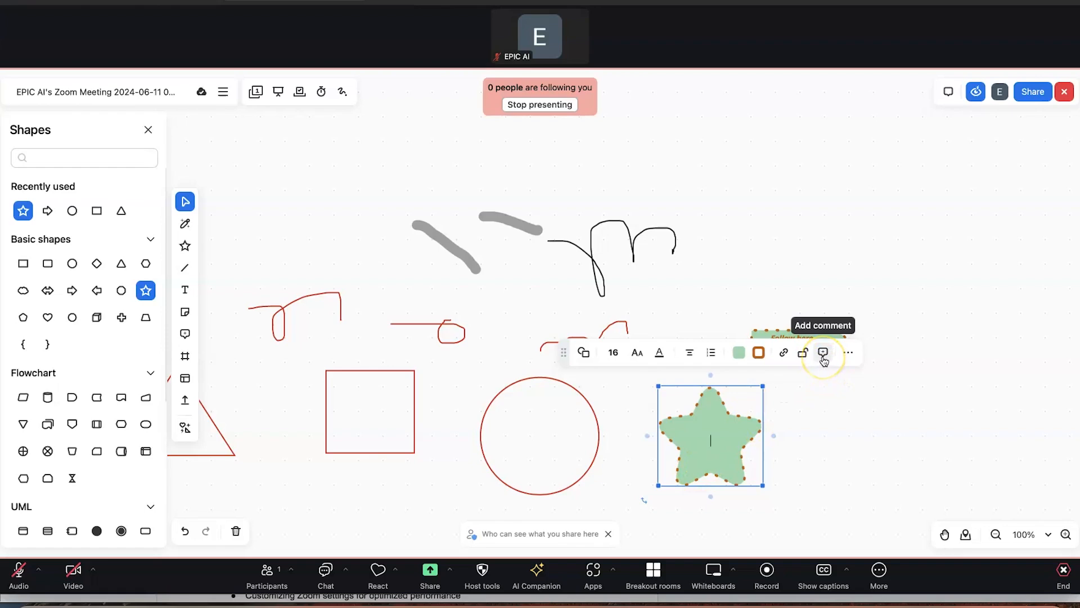
# Post a comment on the star @-mentioning the host: 'please adjust the colouration'
pyautogui.click(822, 354)
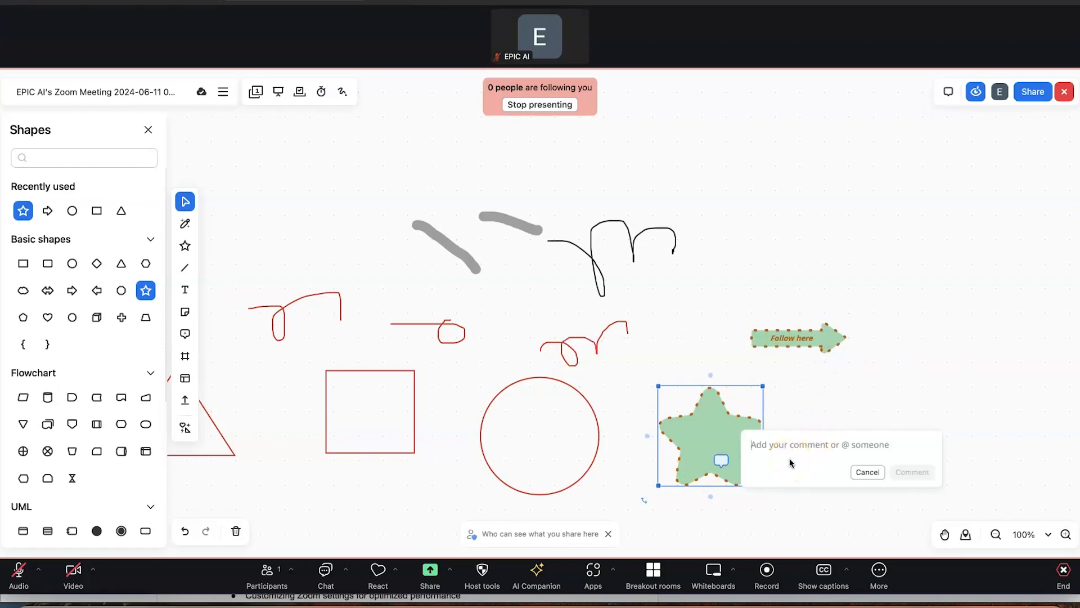
pyautogui.write('@em')
pyautogui.press('BackSpace')
pyautogui.press('BackSpace')
pyautogui.write('pic')
pyautogui.click(820, 464)
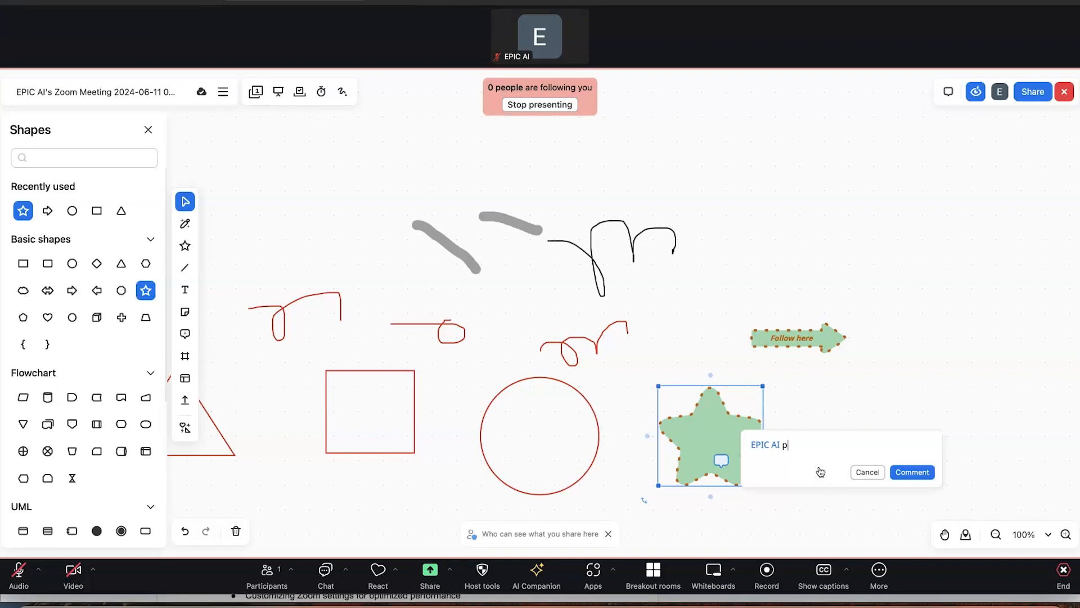
pyautogui.write('please adjust the colouration')
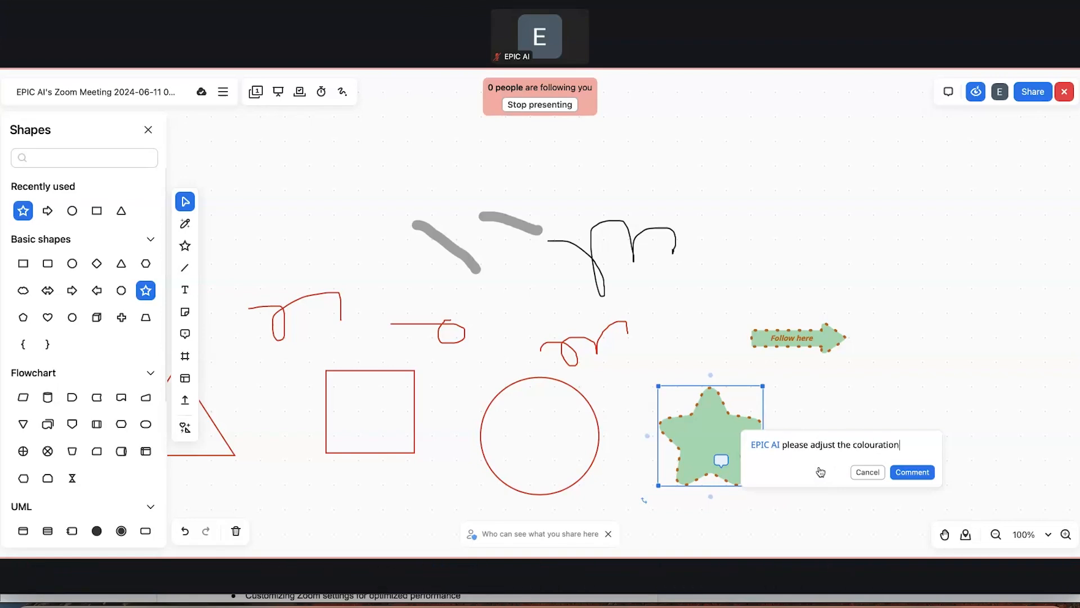
pyautogui.click(920, 473)
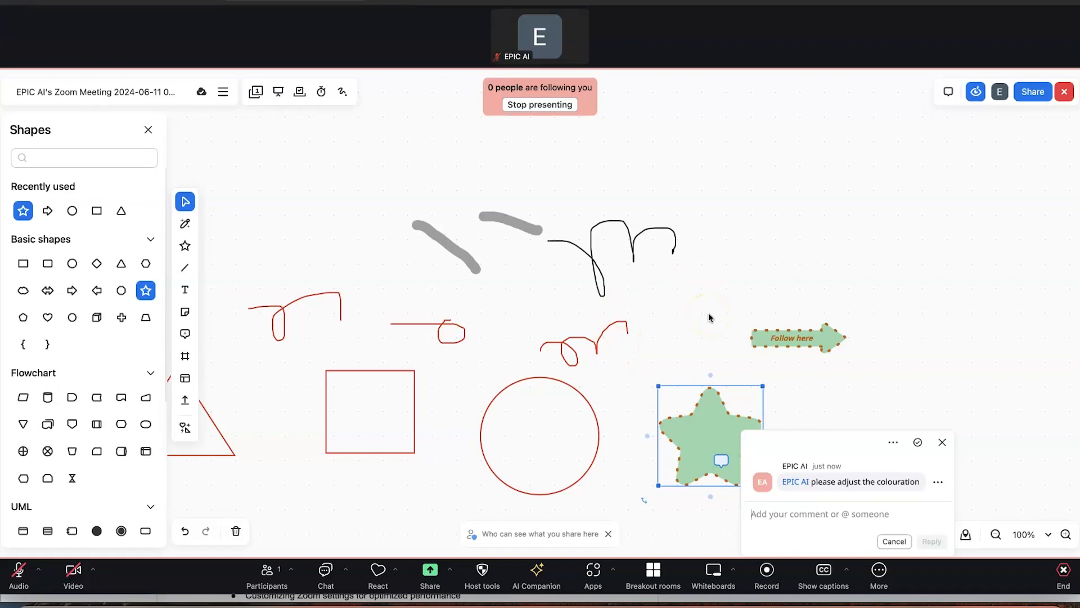
pyautogui.click(827, 391)
pyautogui.click(719, 442)
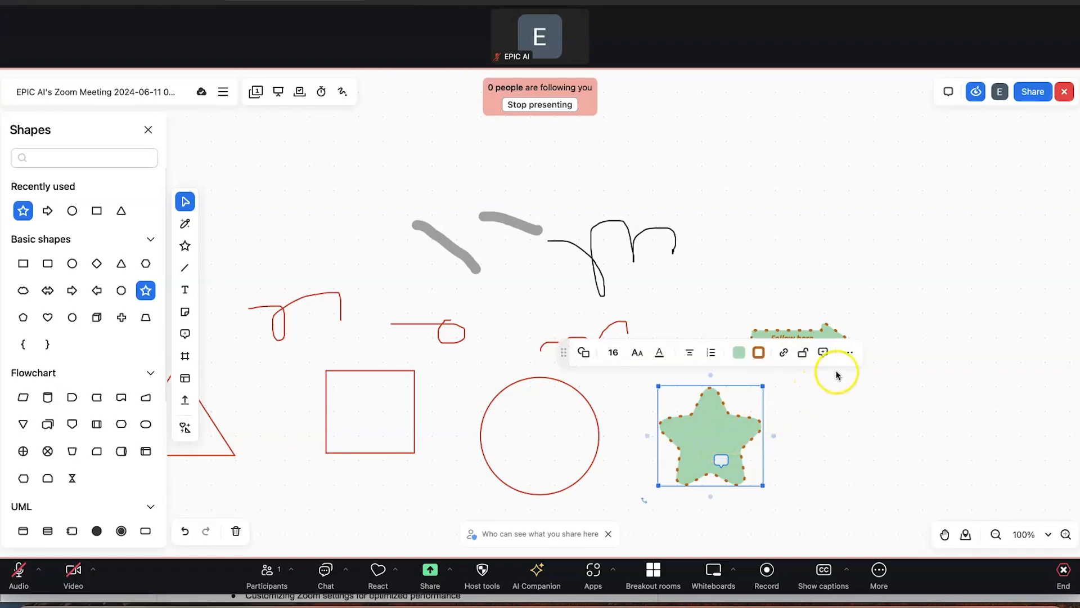
pyautogui.click(850, 352)
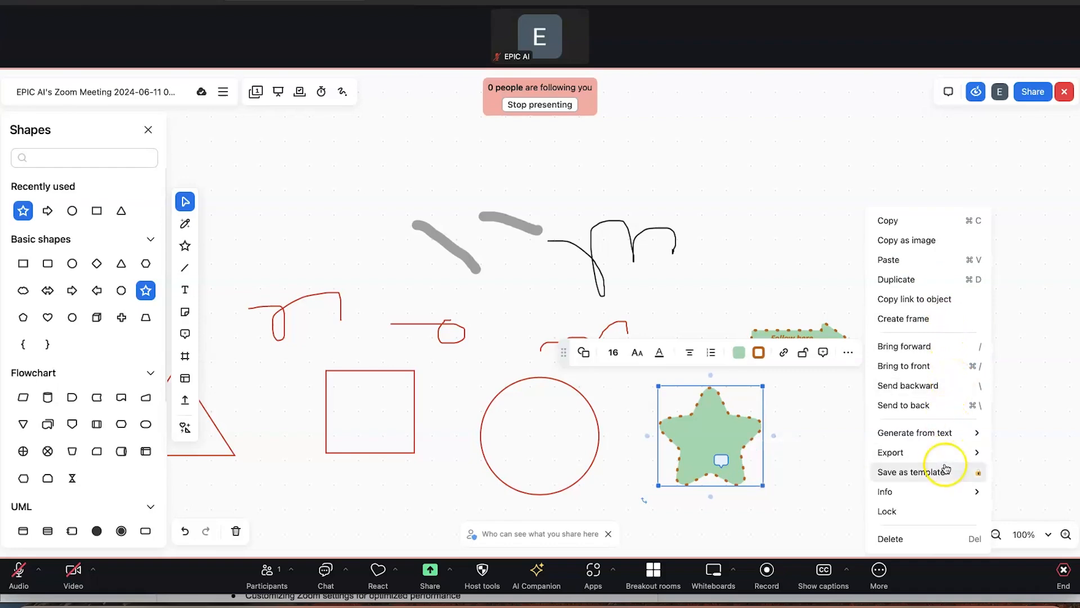
# Dismiss the star's actions menu and close the Shapes library
pyautogui.moveTo(943, 459)
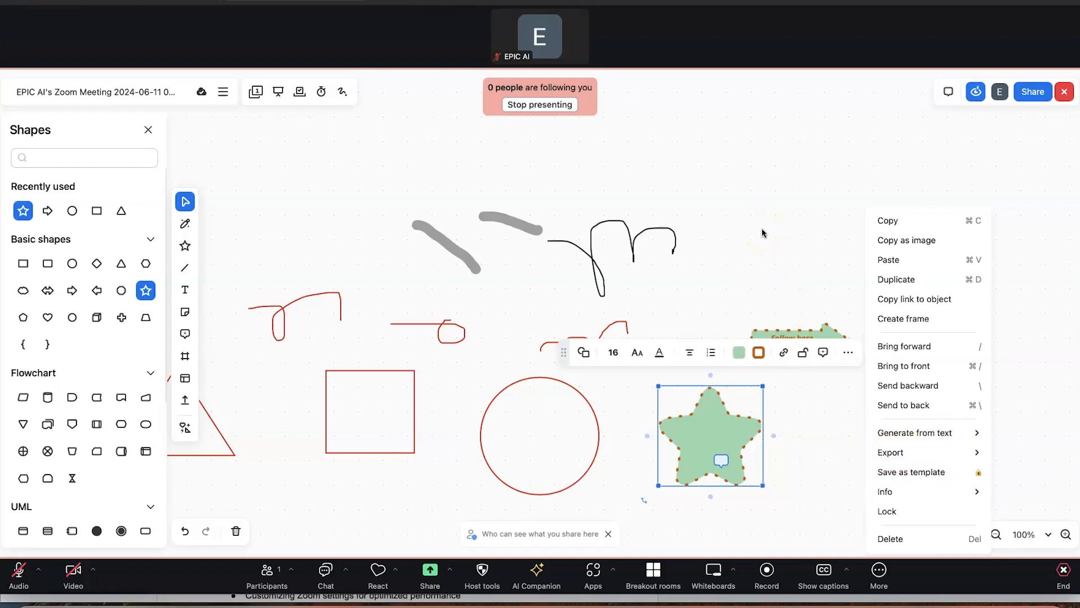
pyautogui.click(281, 188)
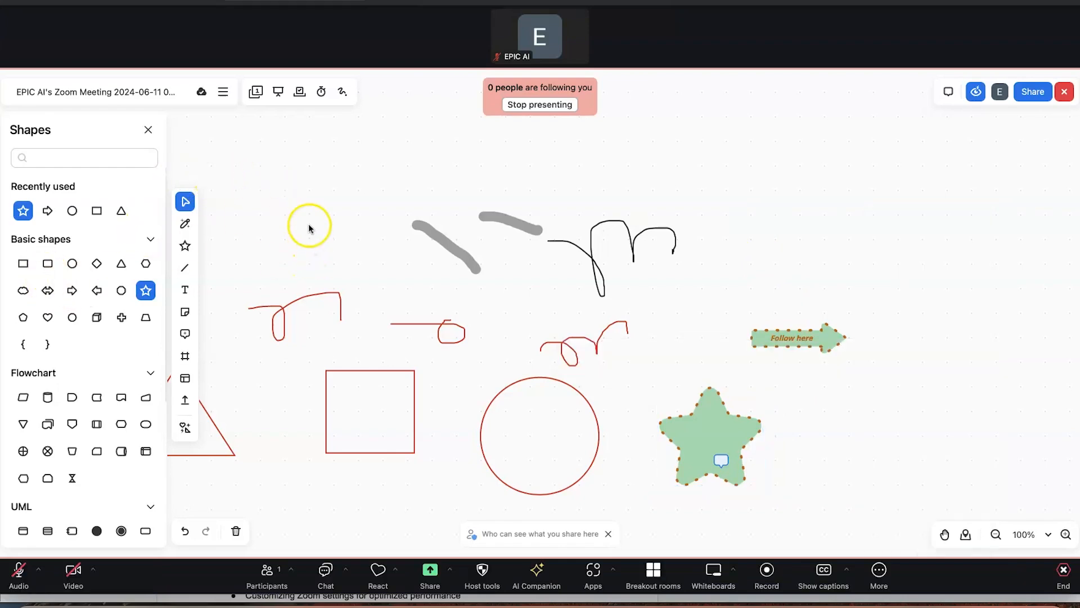
pyautogui.click(148, 131)
# Draw a downward arrow pointing at the Follow here arrow shape
pyautogui.click(14, 224)
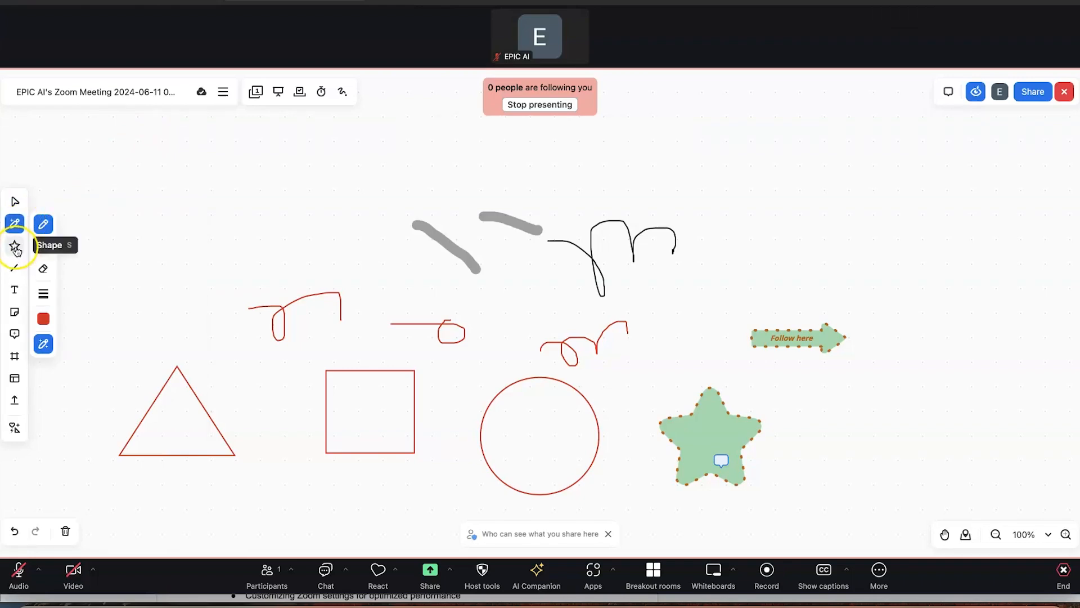
pyautogui.click(16, 247)
pyautogui.click(15, 268)
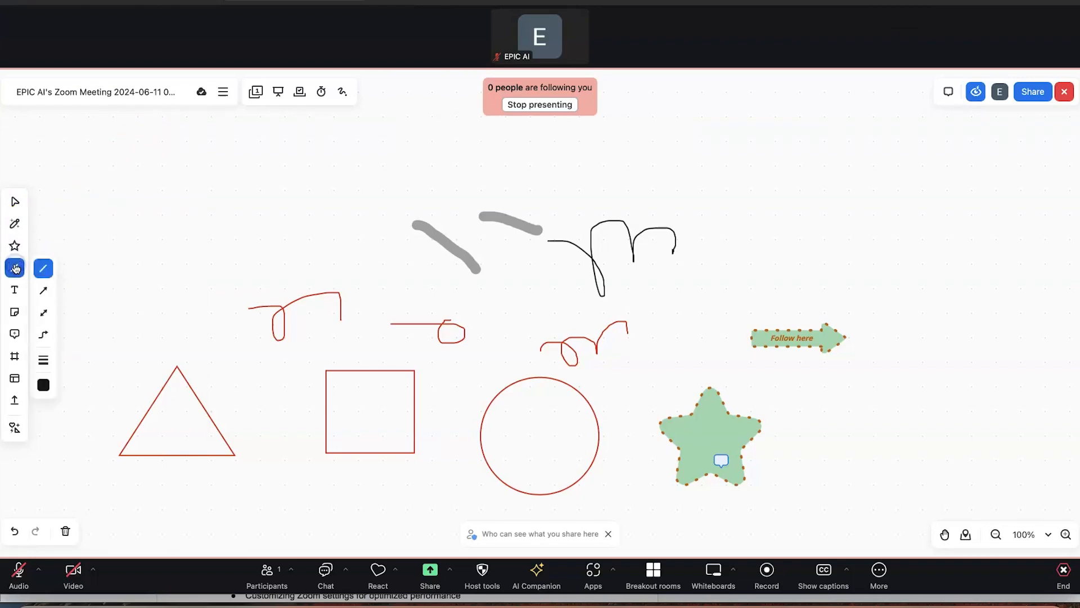
pyautogui.click(43, 290)
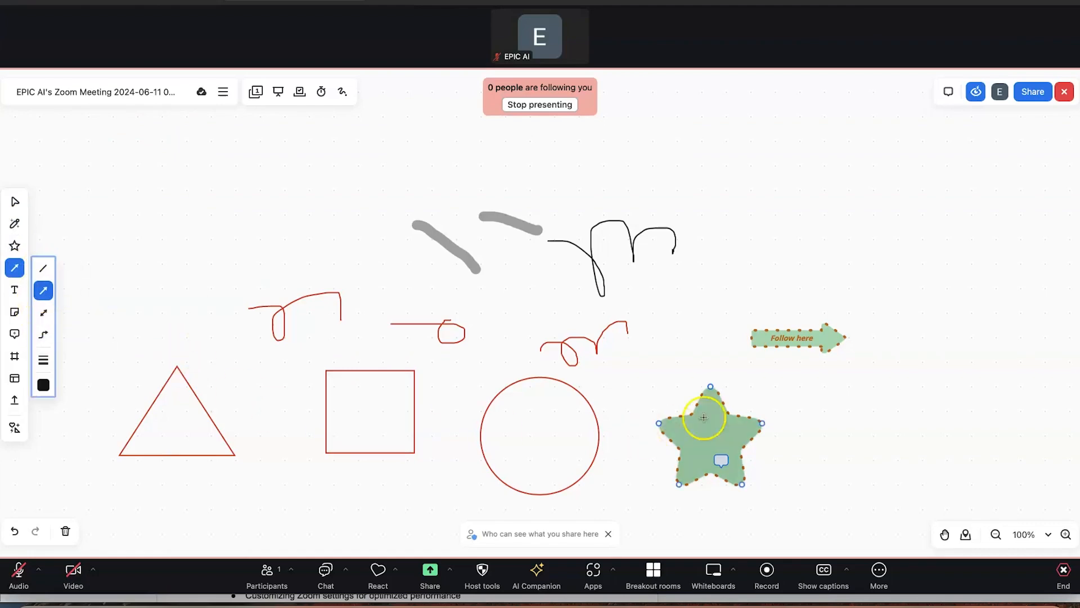
pyautogui.moveTo(757, 223); pyautogui.dragTo(781, 308)
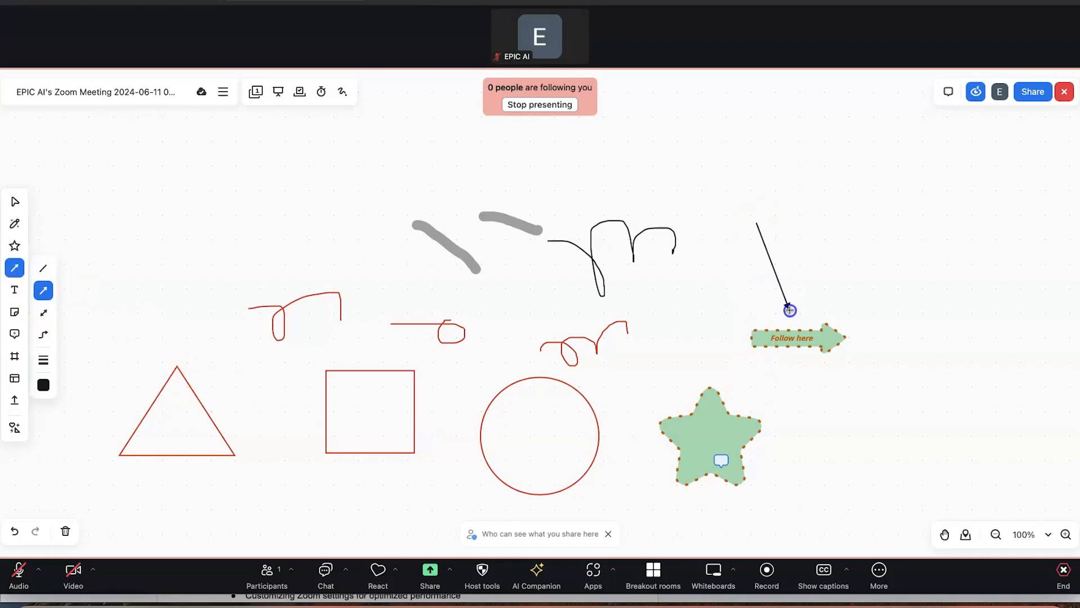
# Draw a connector from the triangle into the square's left side and colour it dark purple
pyautogui.click(15, 269)
pyautogui.moveTo(219, 407); pyautogui.dragTo(318, 410)
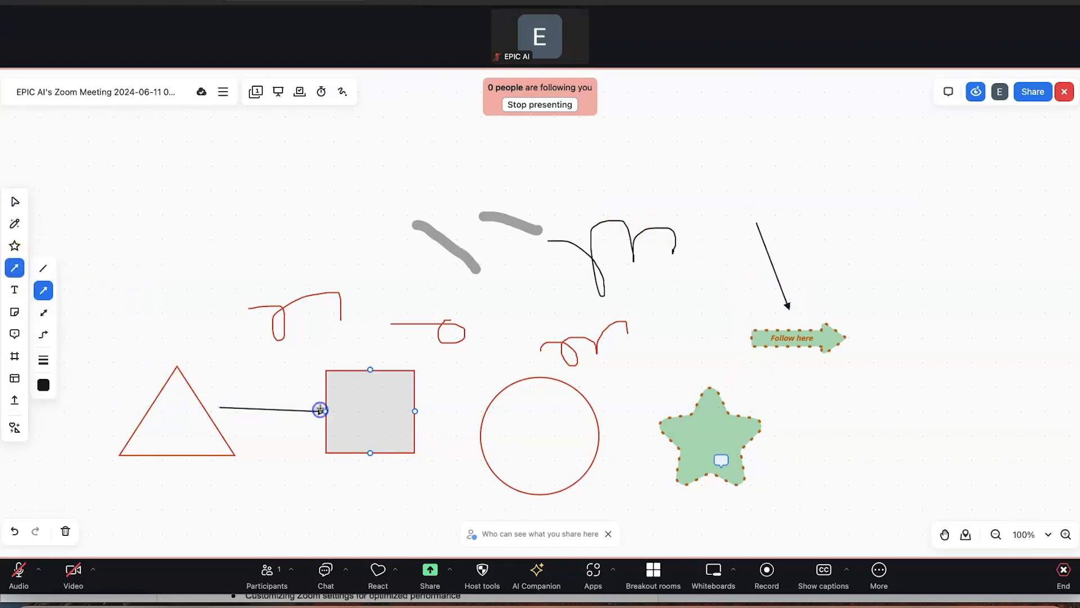
pyautogui.click(221, 399)
pyautogui.moveTo(219, 407); pyautogui.dragTo(209, 410)
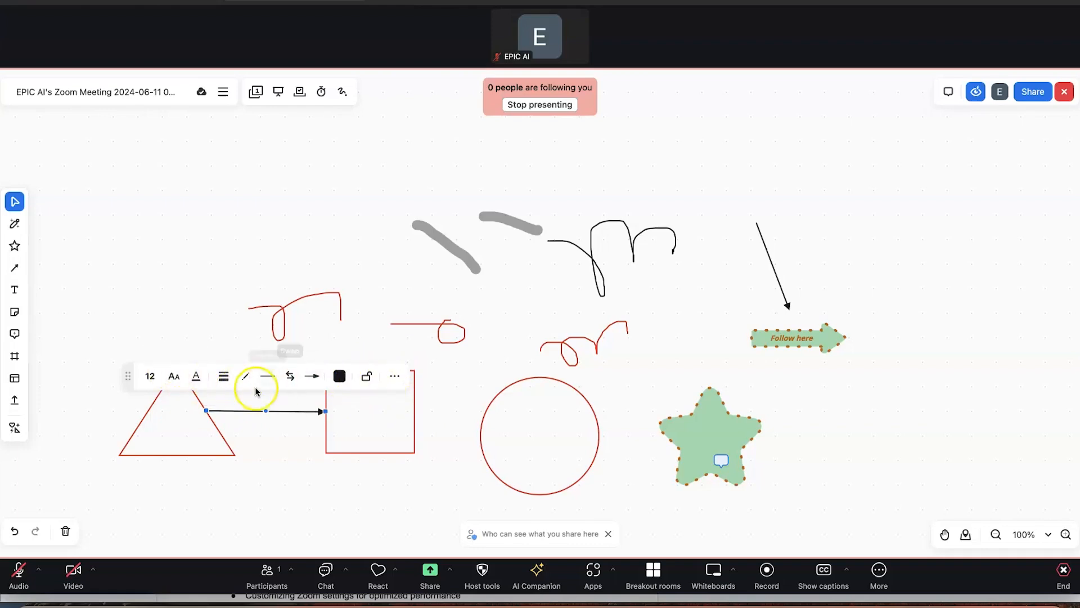
pyautogui.click(345, 377)
pyautogui.click(369, 467)
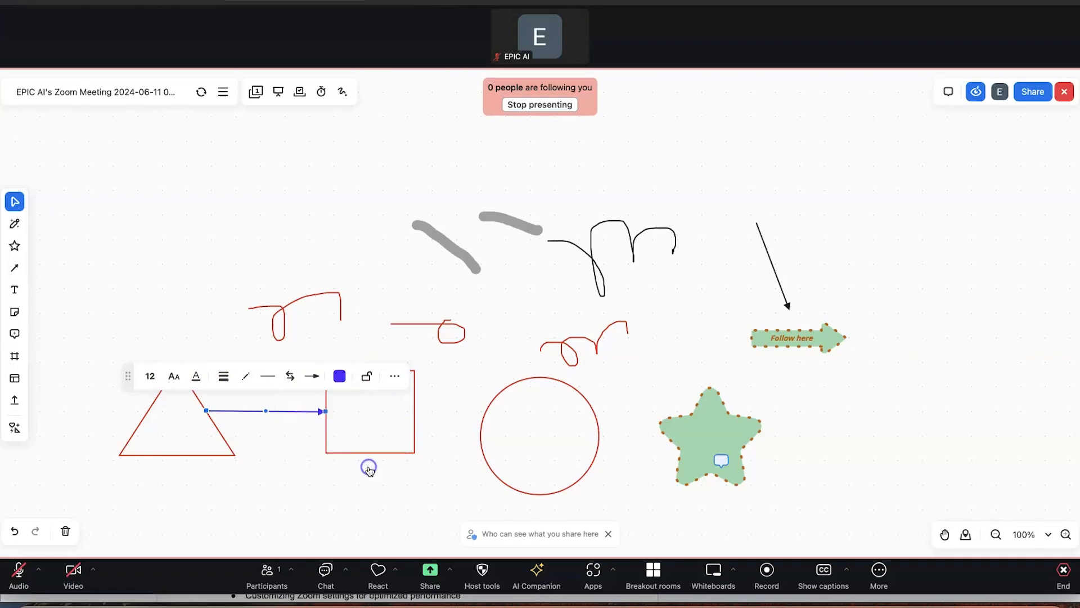
pyautogui.click(314, 446)
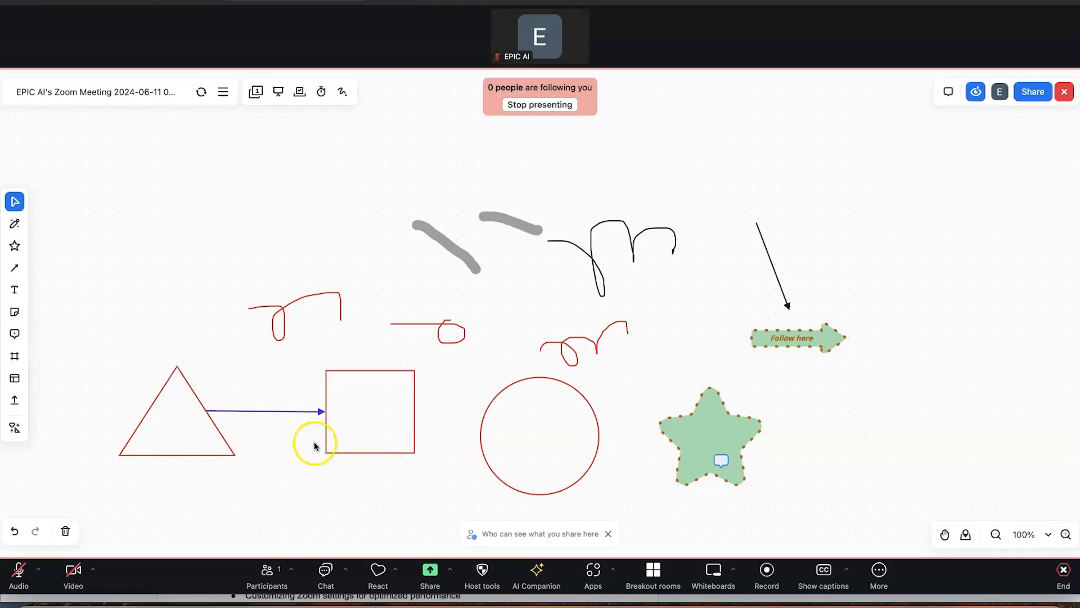
# Add the text 'Welcome to my channel please remember to subscribe' at the upper right
pyautogui.click(15, 290)
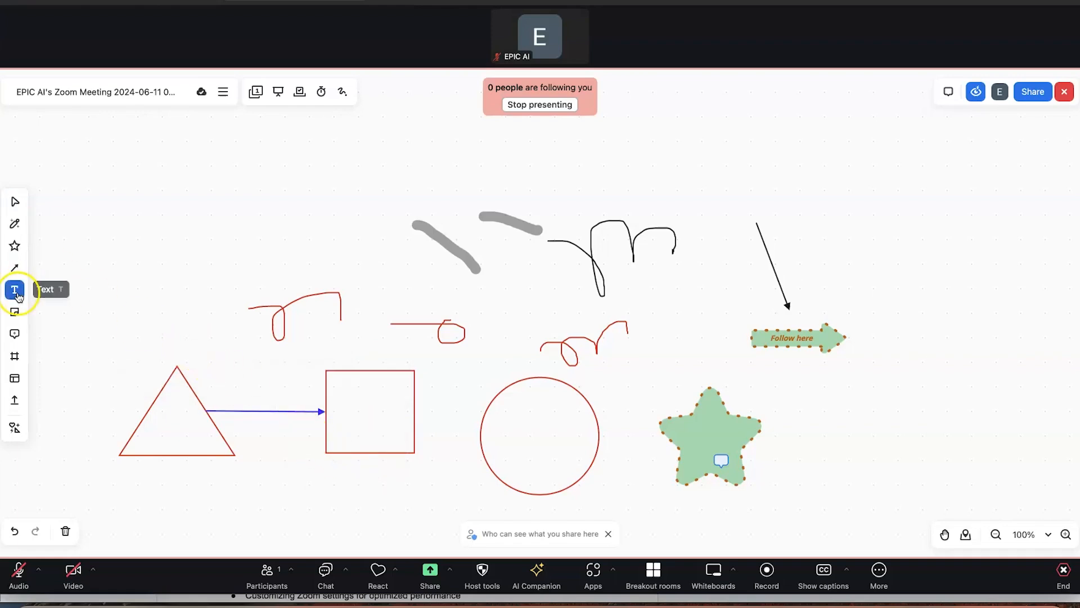
pyautogui.click(147, 212)
pyautogui.write('Welcome to my chan')
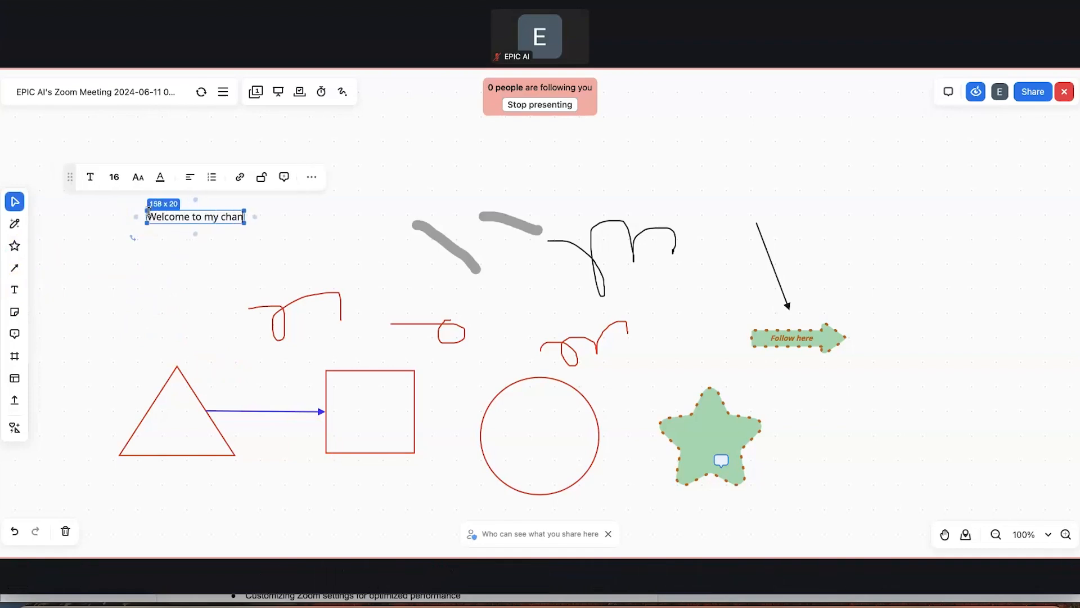
pyautogui.write('nel please remmenb')
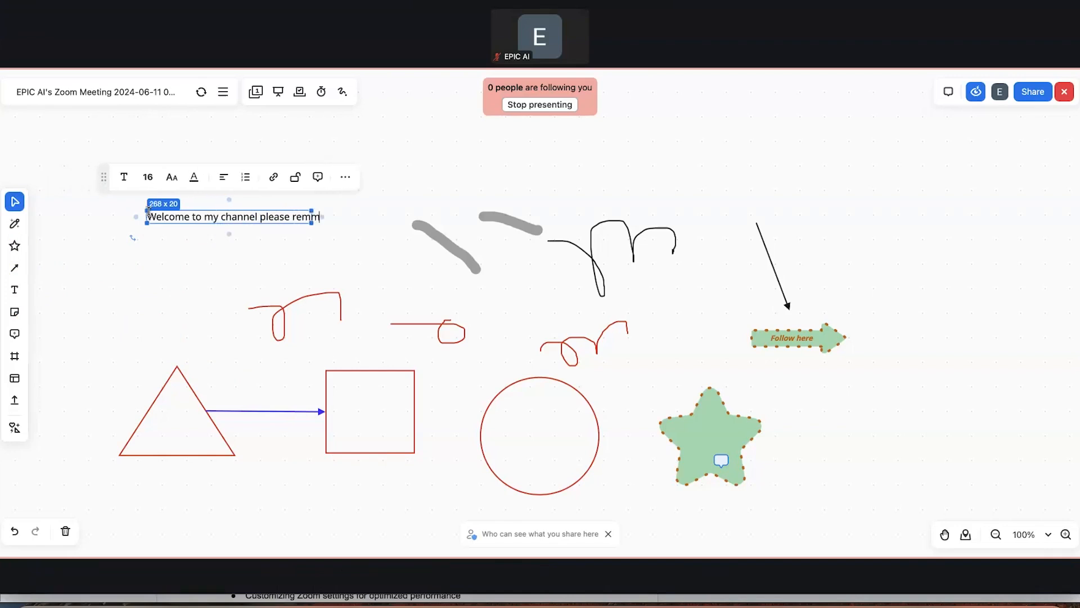
pyautogui.press('BackSpace')
pyautogui.press('BackSpace')
pyautogui.press('BackSpace')
pyautogui.press('BackSpace')
pyautogui.write('ember to subs')
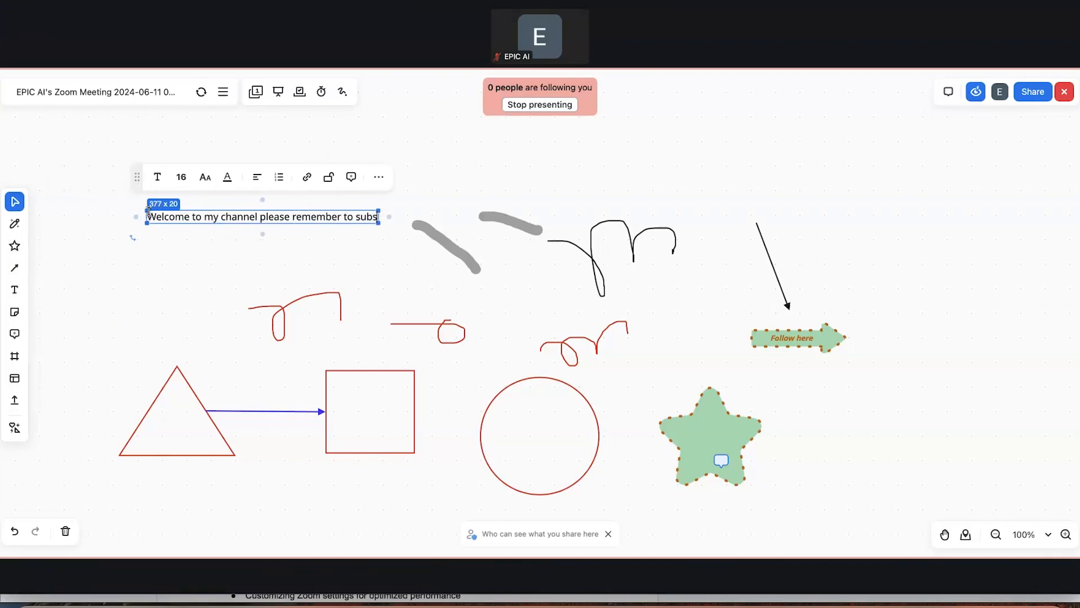
pyautogui.write('cribe')
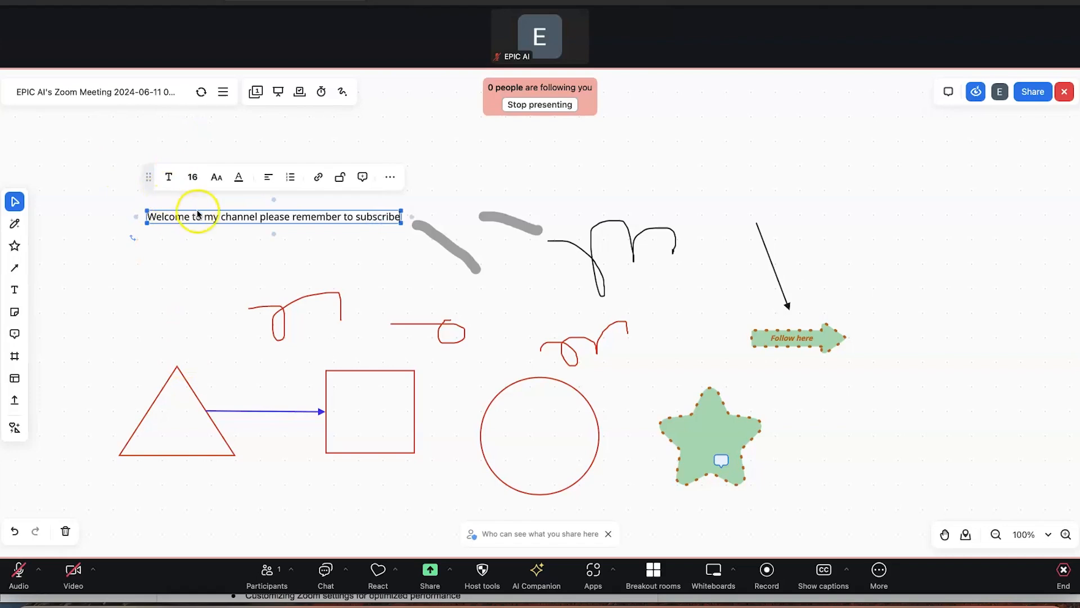
pyautogui.tripleClick(235, 215)
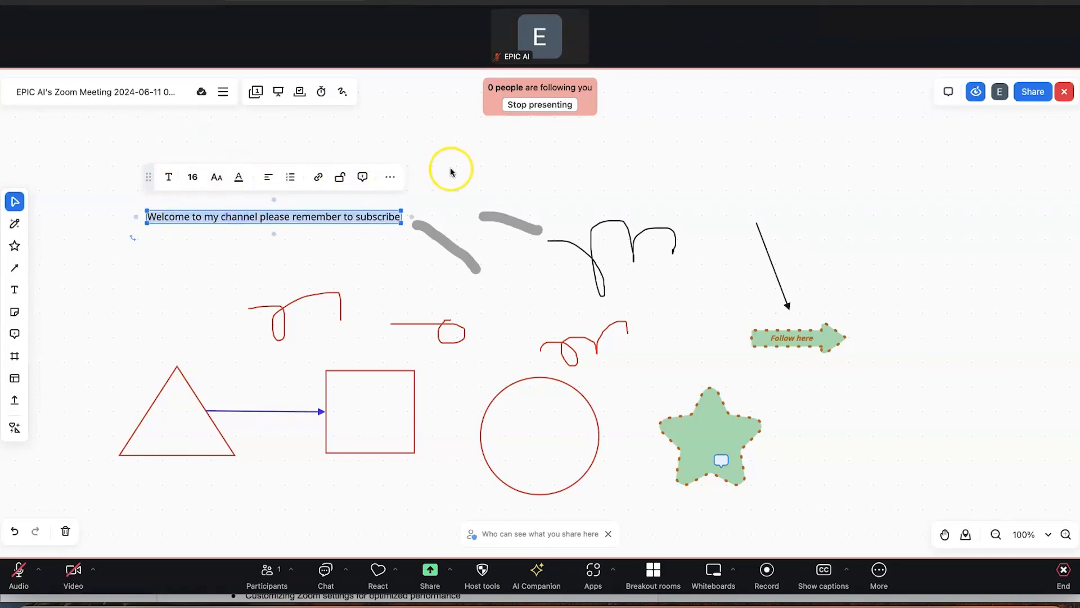
pyautogui.click(323, 215)
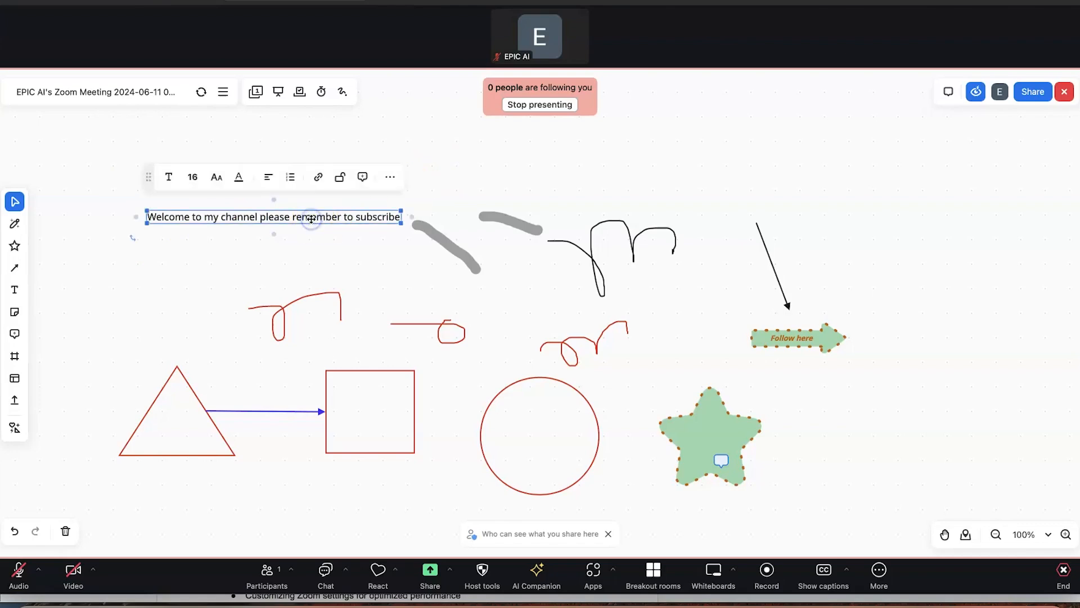
pyautogui.moveTo(303, 218); pyautogui.dragTo(795, 171)
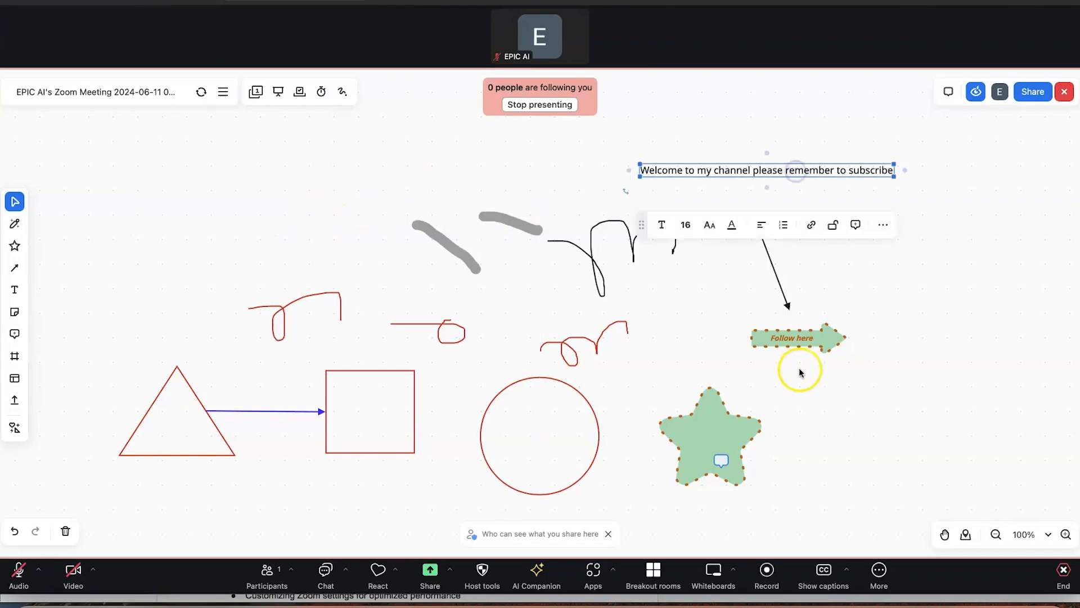
# Shift the Follow here arrow right, lower the triangle, and move the circle to the upper left
pyautogui.moveTo(812, 351)
pyautogui.mouseDown()
pyautogui.moveTo(201, 251)
pyautogui.moveTo(183, 269)
pyautogui.moveTo(449, 315)
pyautogui.moveTo(212, 244)
pyautogui.moveTo(201, 167)
pyautogui.moveTo(191, 179)
pyautogui.moveTo(171, 287)
pyautogui.moveTo(309, 295)
pyautogui.moveTo(268, 307)
pyautogui.moveTo(244, 234)
pyautogui.moveTo(259, 259)
pyautogui.moveTo(694, 390)
pyautogui.moveTo(716, 340)
pyautogui.moveTo(822, 379)
pyautogui.moveTo(862, 358)
pyautogui.mouseUp()
pyautogui.click(171, 386)
pyautogui.moveTo(171, 386); pyautogui.dragTo(186, 447)
pyautogui.click(514, 437)
pyautogui.moveTo(514, 437); pyautogui.dragTo(217, 188)
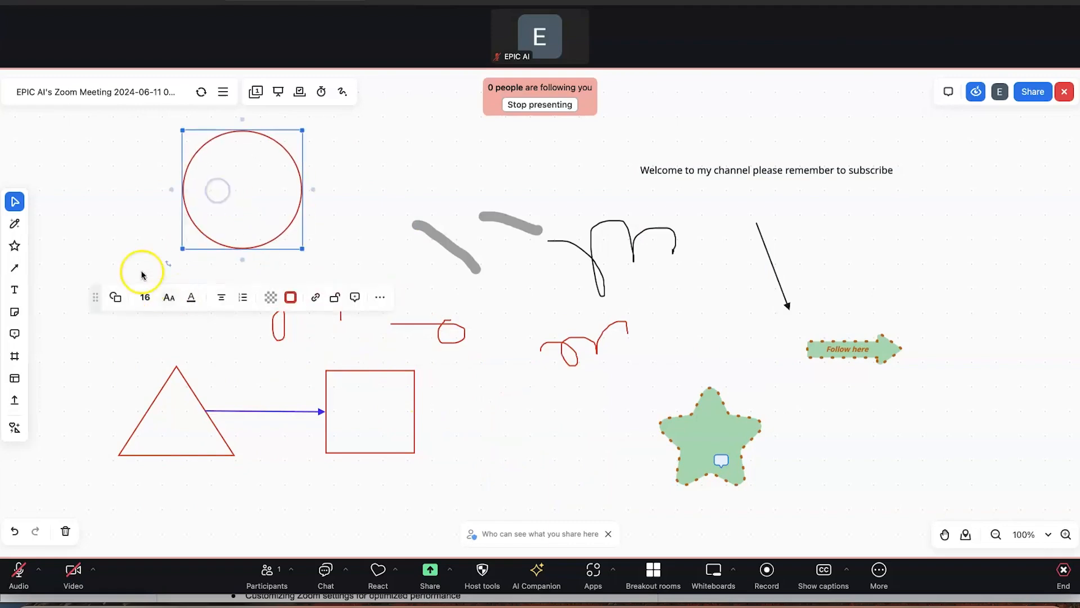
# Create a yellow sticky note reading 'Step 1' at the upper left and widen it
pyautogui.click(15, 313)
pyautogui.click(45, 321)
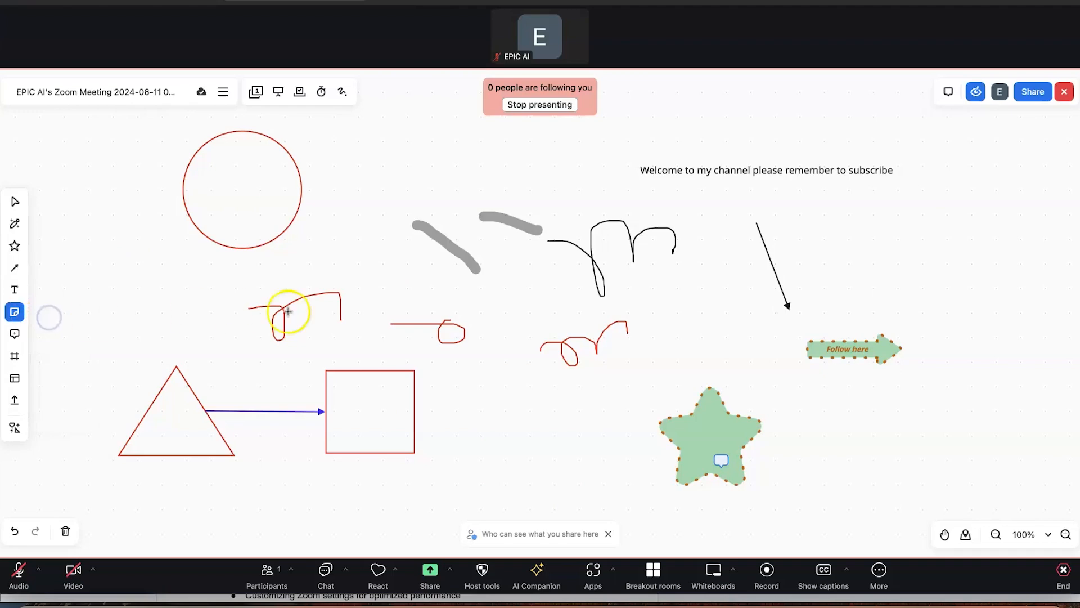
pyautogui.moveTo(94, 222); pyautogui.dragTo(221, 318)
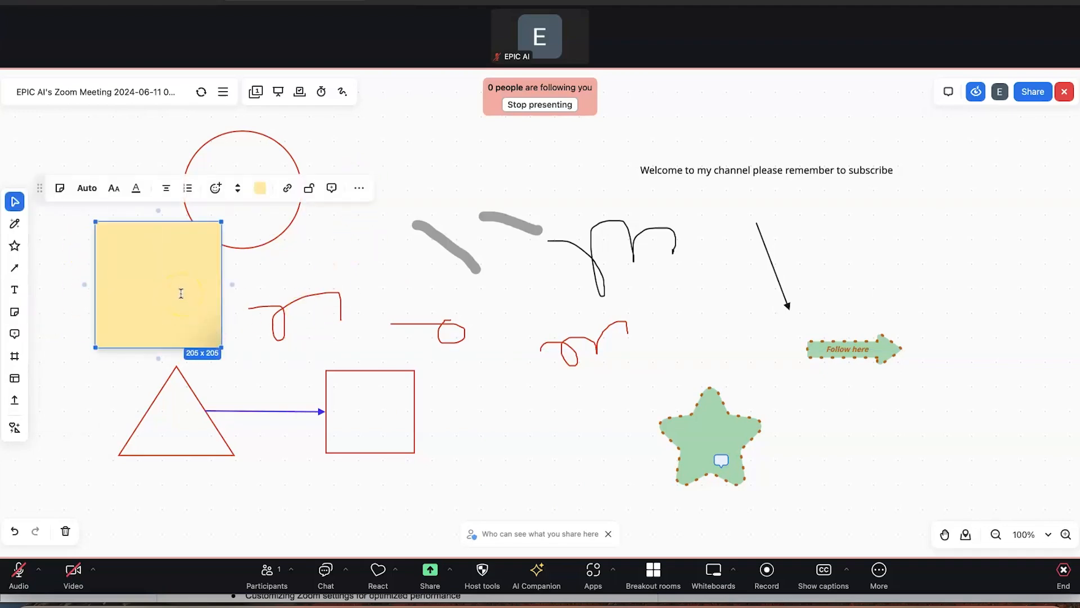
pyautogui.write('Step 1')
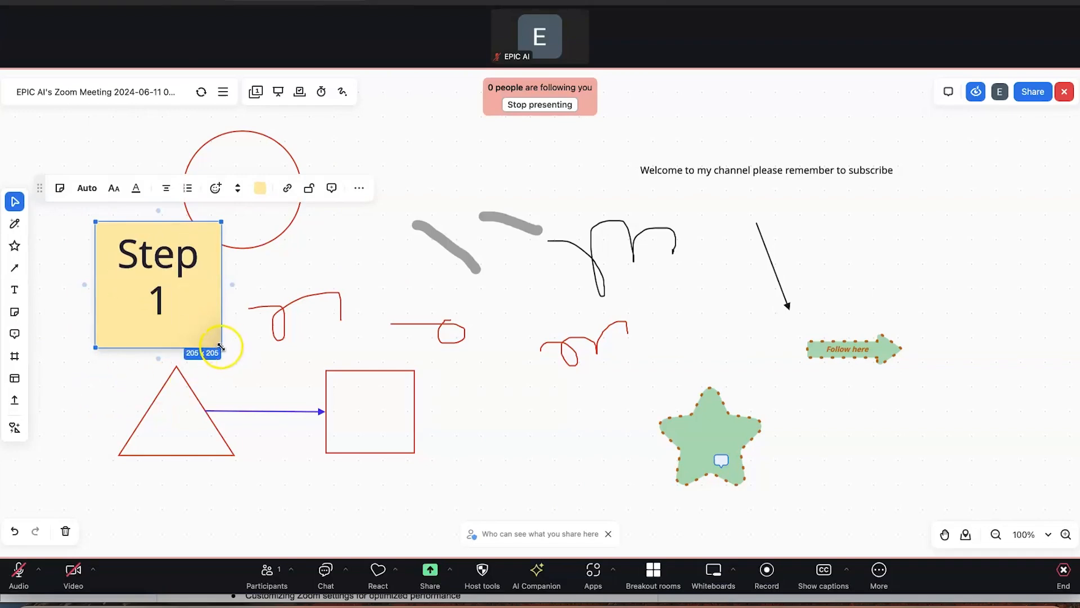
pyautogui.moveTo(221, 347); pyautogui.dragTo(275, 369)
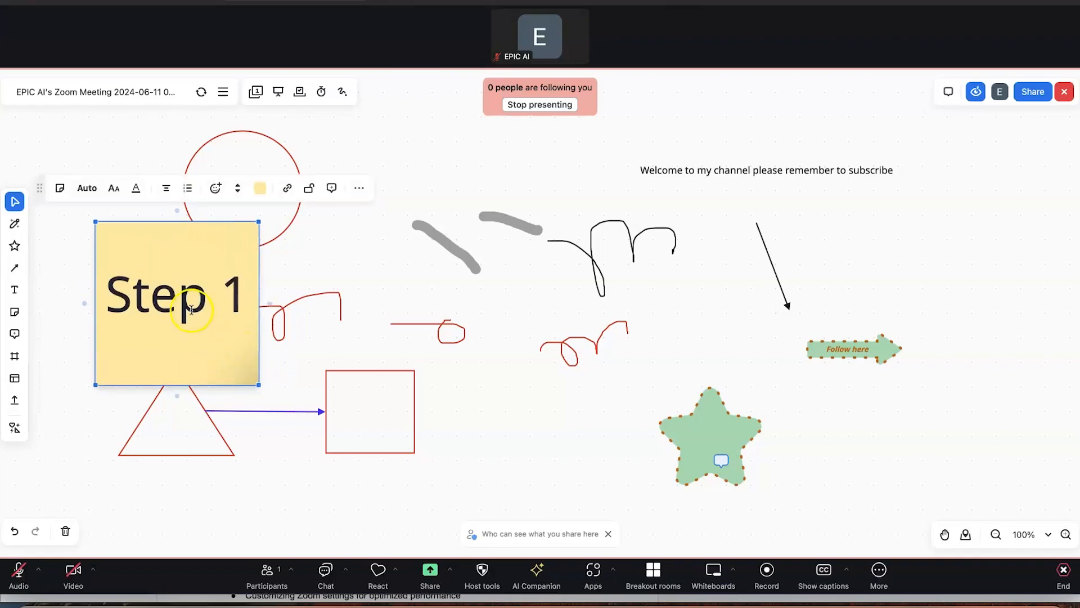
# Set the Step 1 text to size 16, enlarge the note, and add a line 'sdfsdfsdf'
pyautogui.doubleClick(191, 310)
pyautogui.click(192, 310)
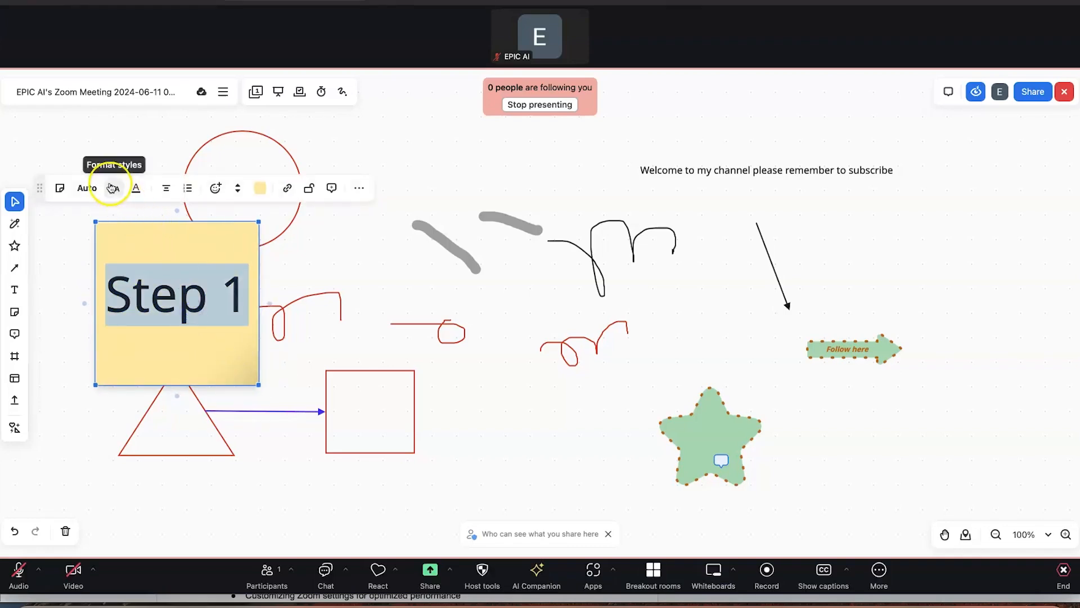
pyautogui.click(114, 188)
pyautogui.click(86, 188)
pyautogui.click(80, 239)
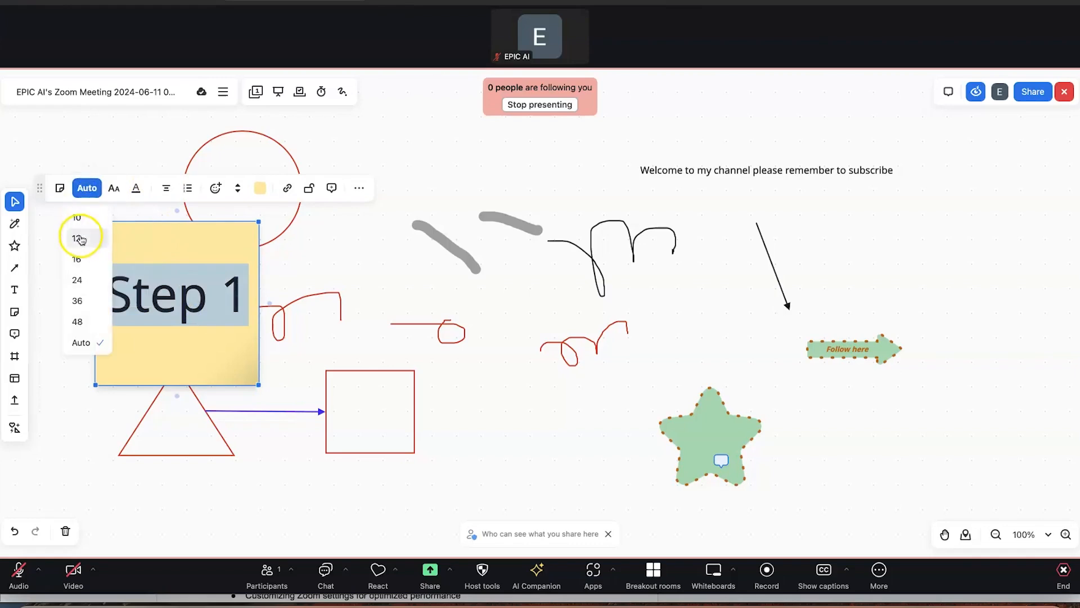
pyautogui.doubleClick(151, 304)
pyautogui.click(84, 188)
pyautogui.click(82, 258)
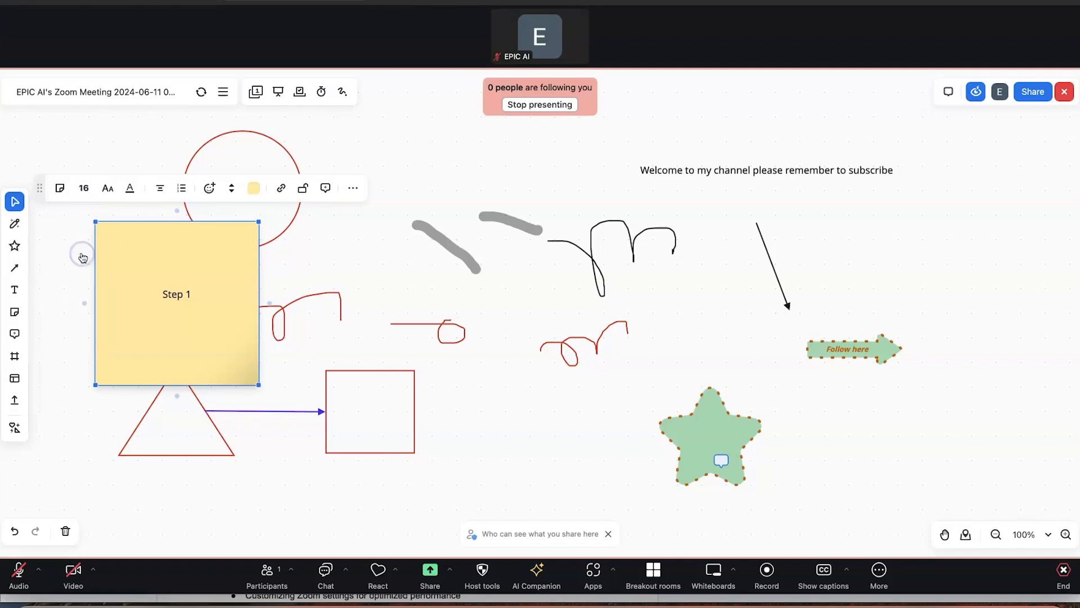
pyautogui.moveTo(324, 433); pyautogui.dragTo(354, 463)
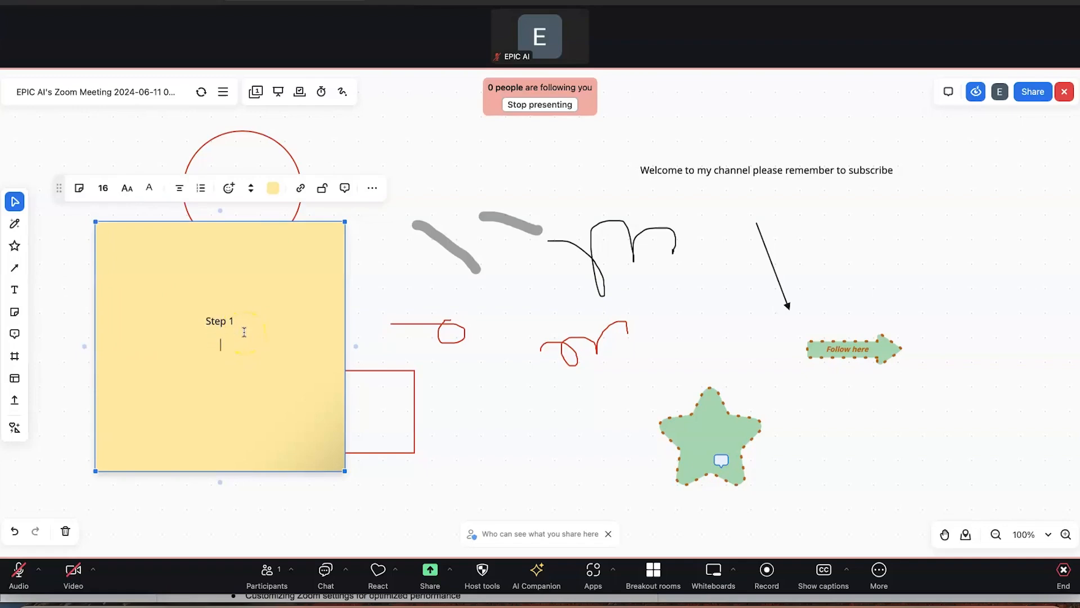
pyautogui.press('Return')
pyautogui.write('sdfsdfsdf')
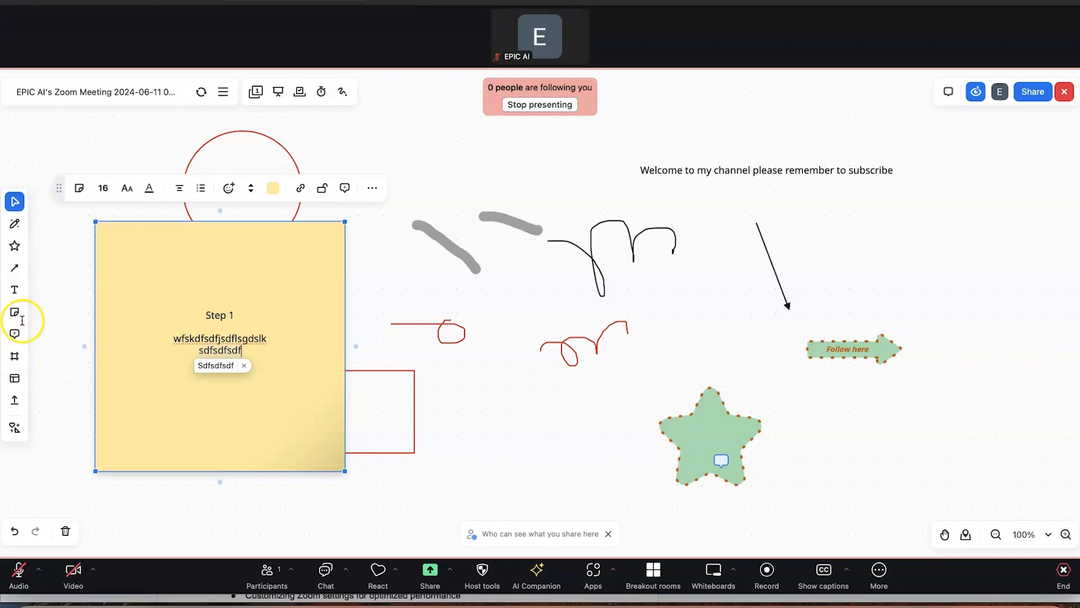
# Add an orange sticky note reading 'Step 5' at the centre of the board
pyautogui.click(15, 313)
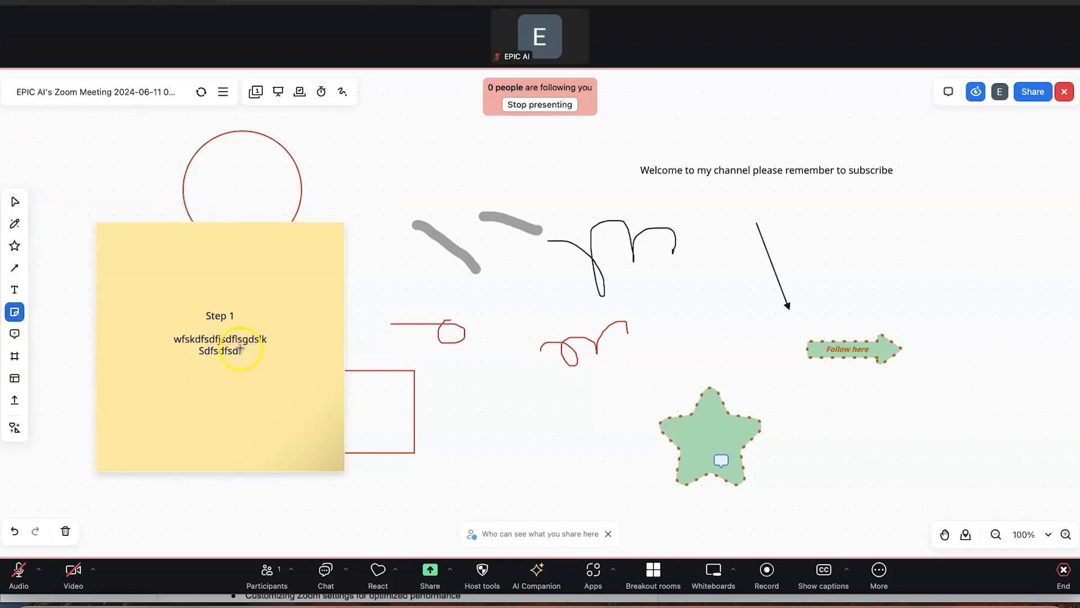
pyautogui.click(543, 386)
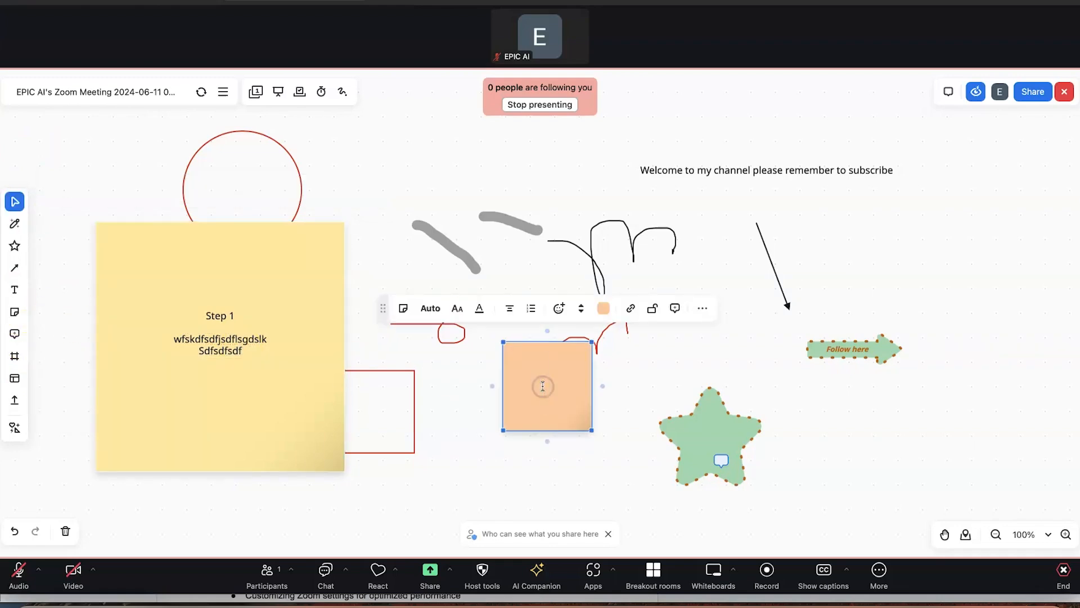
pyautogui.write('Ste')
pyautogui.press('BackSpace')
pyautogui.write('te')
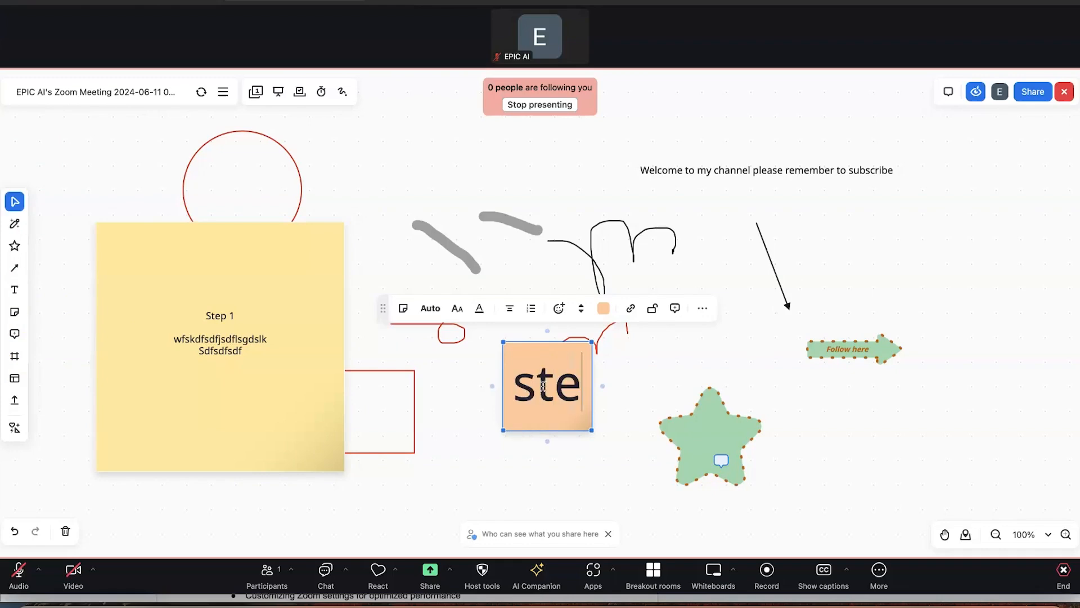
pyautogui.write('p 5')
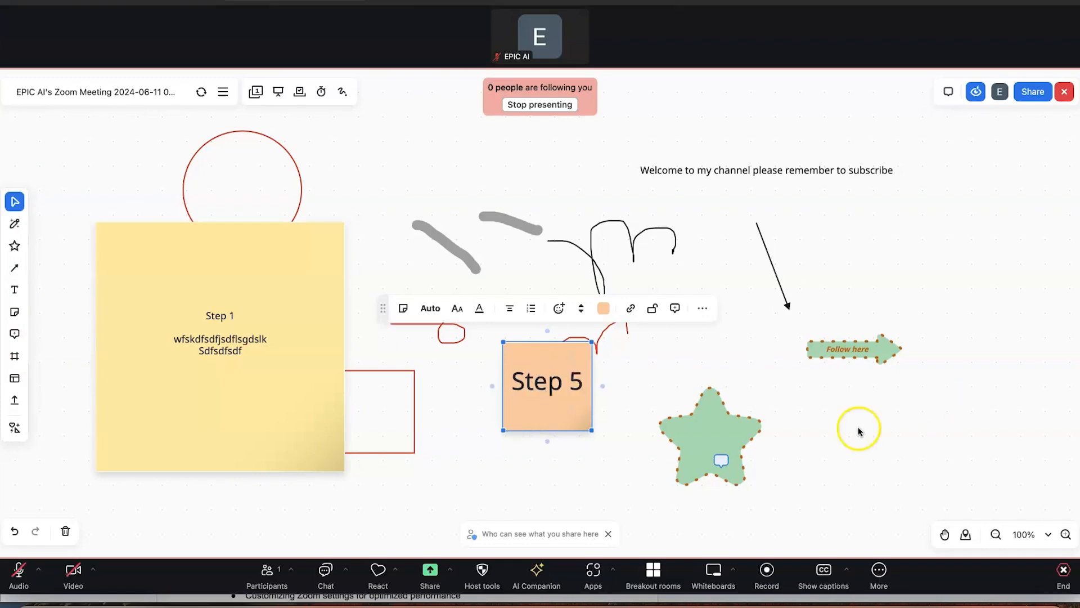
# Drag the Step 5 note to the upper right and shrink the Step 1 note into the top-left corner
pyautogui.click(739, 384)
pyautogui.moveTo(544, 390); pyautogui.dragTo(900, 245)
pyautogui.click(204, 341)
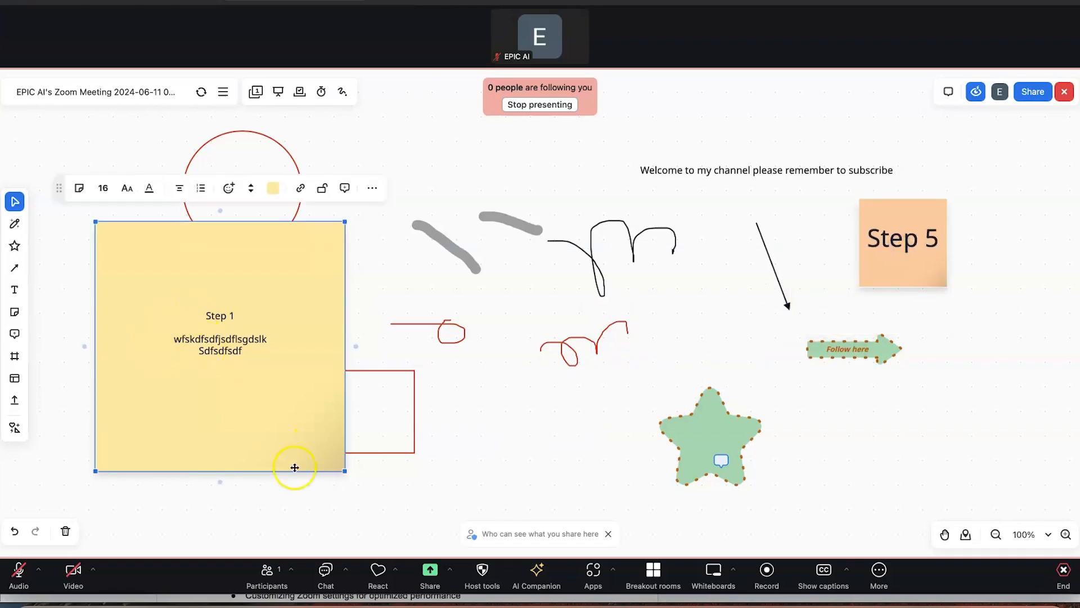
pyautogui.moveTo(310, 430); pyautogui.dragTo(197, 318)
pyautogui.moveTo(150, 259); pyautogui.dragTo(125, 178)
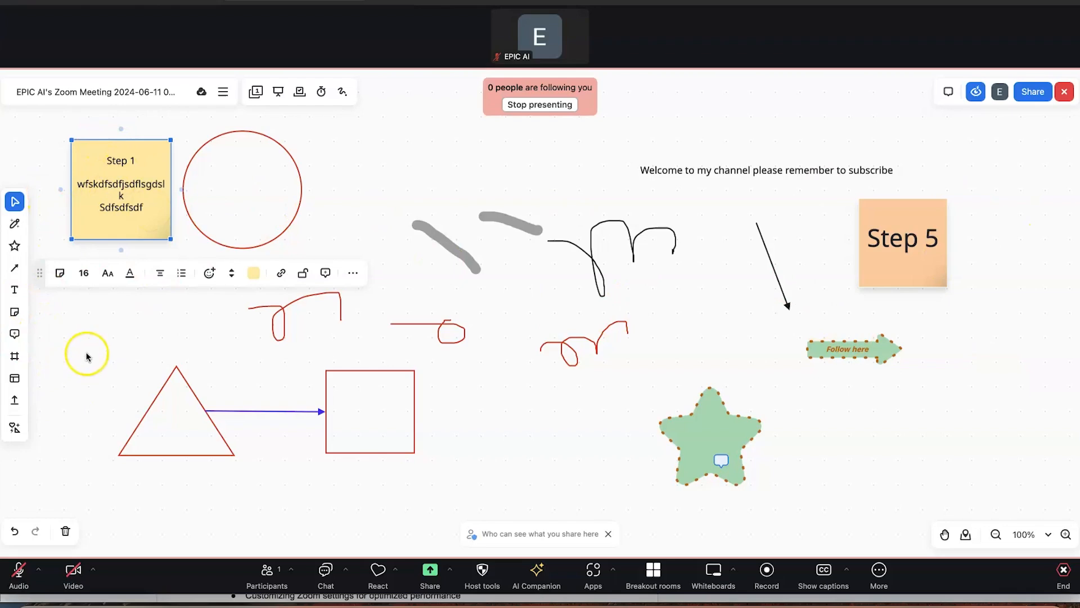
pyautogui.click(888, 280)
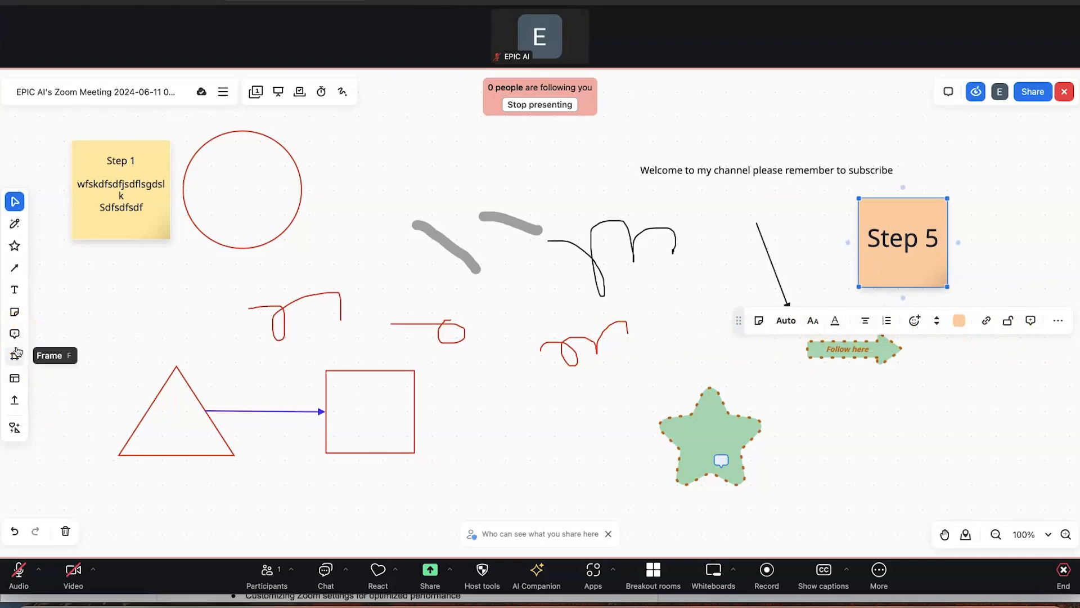
# Dismiss the frames panel, insert a 16:9 Frame 1, and move the Step 5 note into it
pyautogui.click(14, 358)
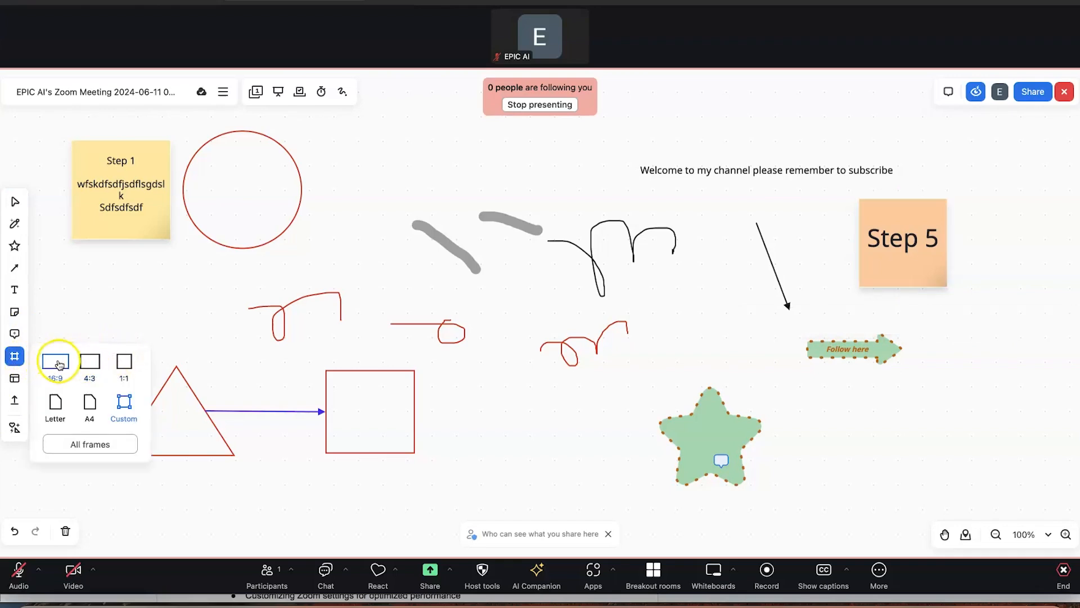
pyautogui.click(100, 441)
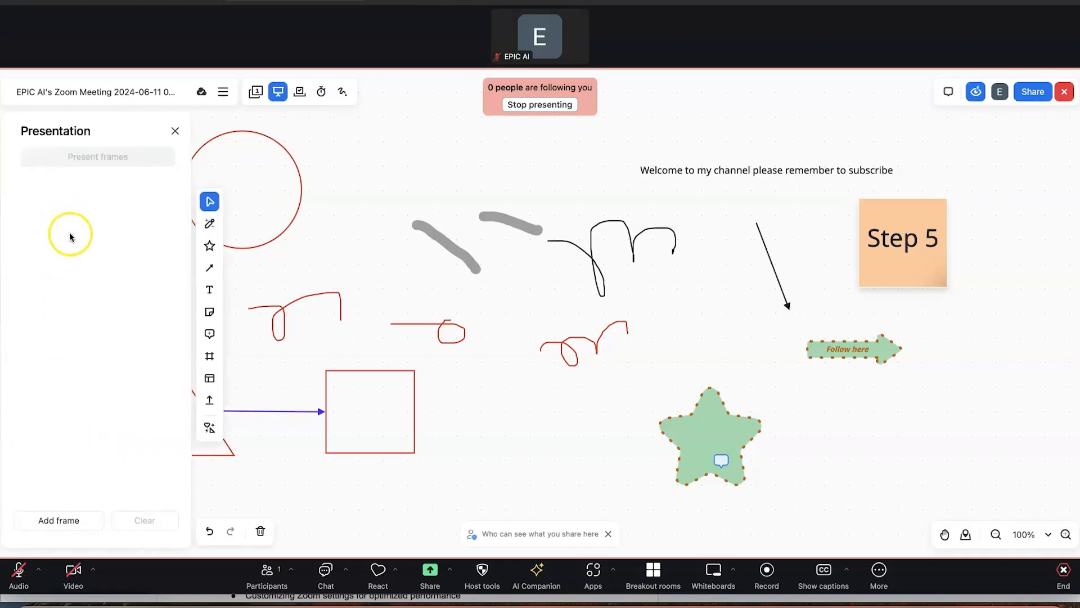
pyautogui.click(175, 131)
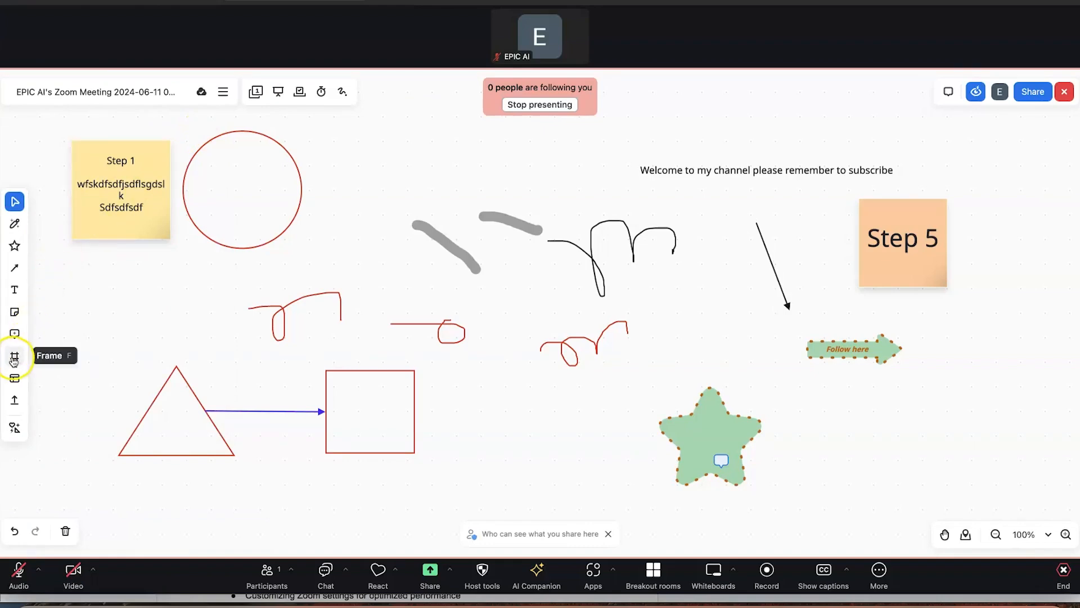
pyautogui.click(14, 356)
pyautogui.click(57, 363)
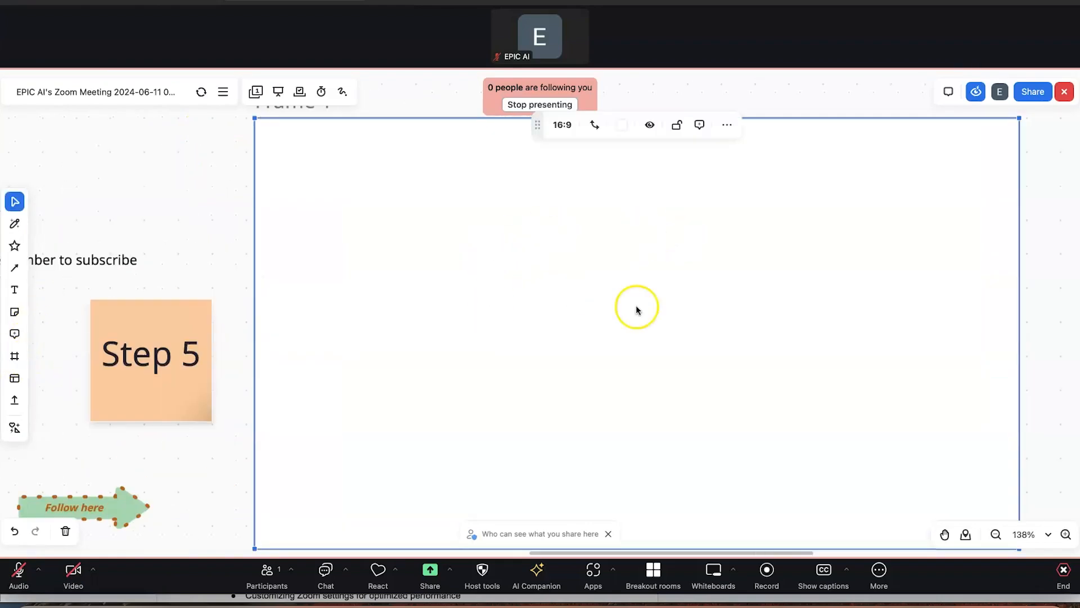
pyautogui.click(156, 343)
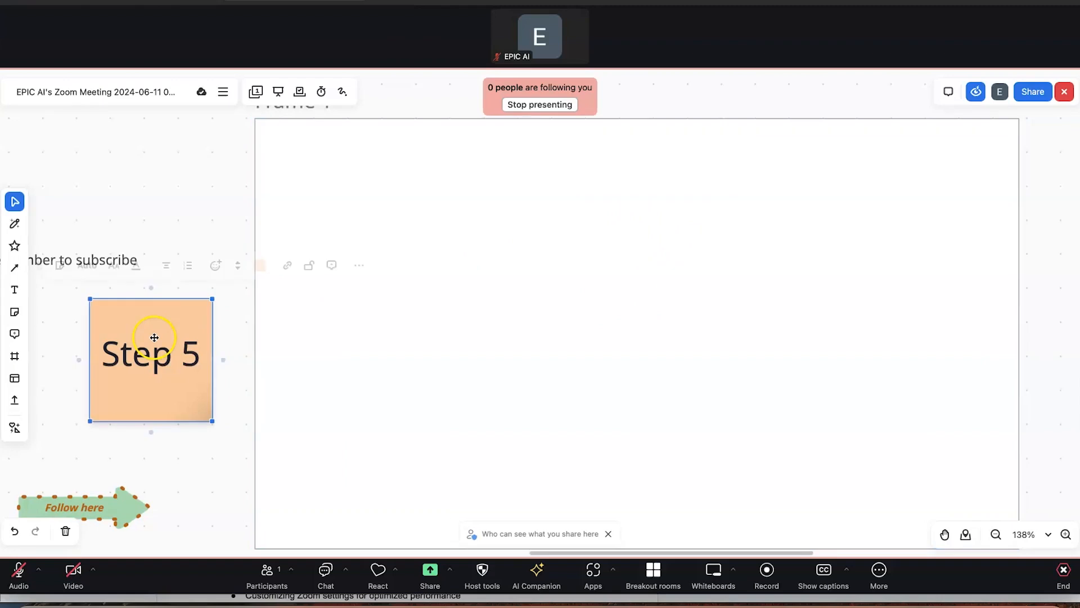
pyautogui.moveTo(164, 315); pyautogui.dragTo(361, 221)
# Shrink the Step 5 note to 86 x 86 and add two green duplicates in a row to its right
pyautogui.click(304, 274)
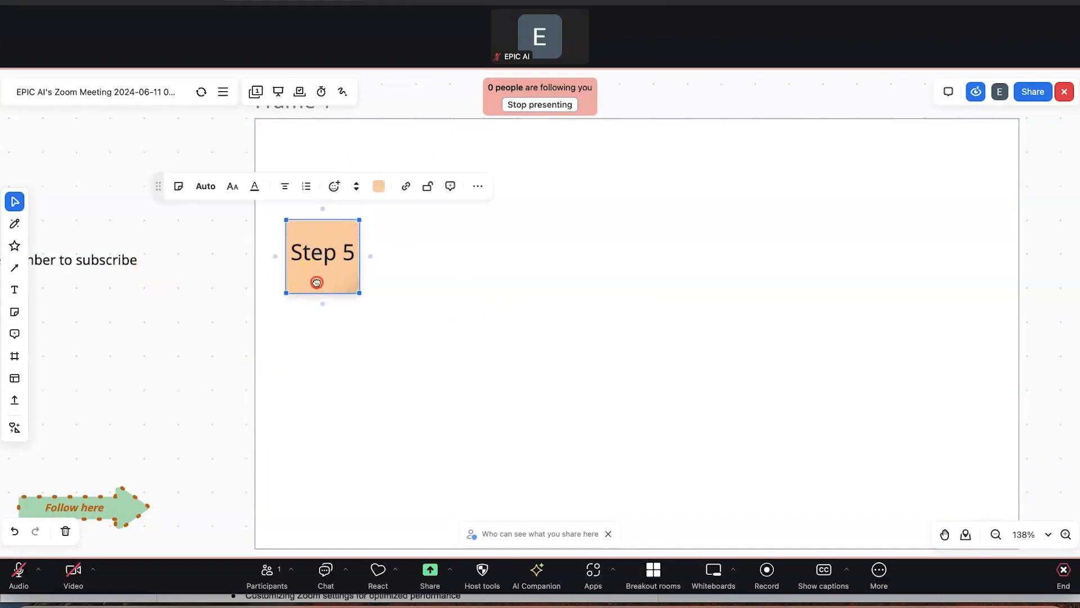
pyautogui.rightClick(316, 282)
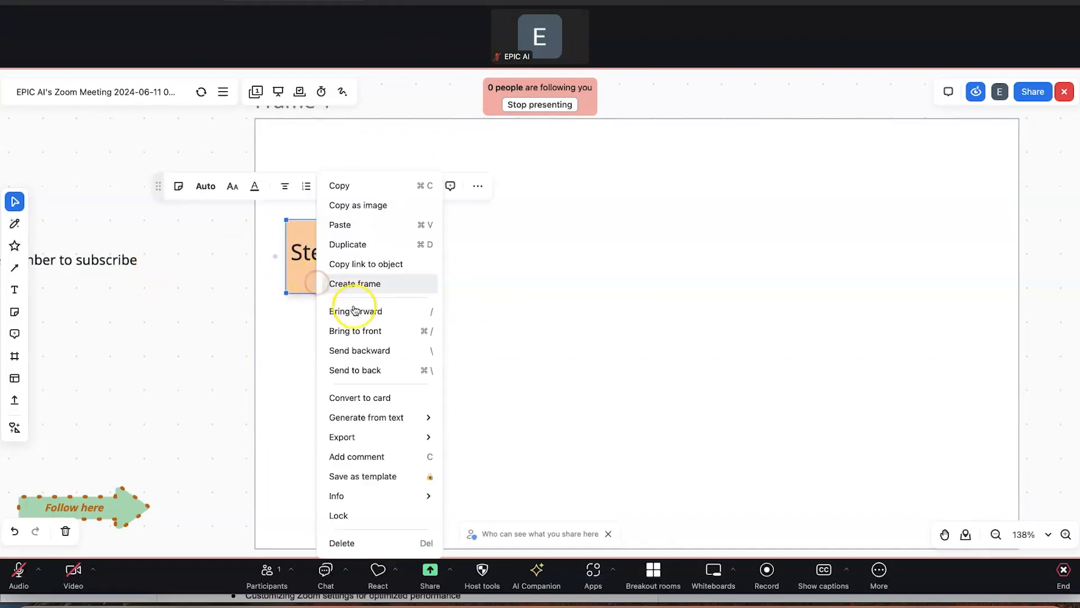
pyautogui.click(383, 246)
pyautogui.moveTo(362, 285); pyautogui.dragTo(569, 248)
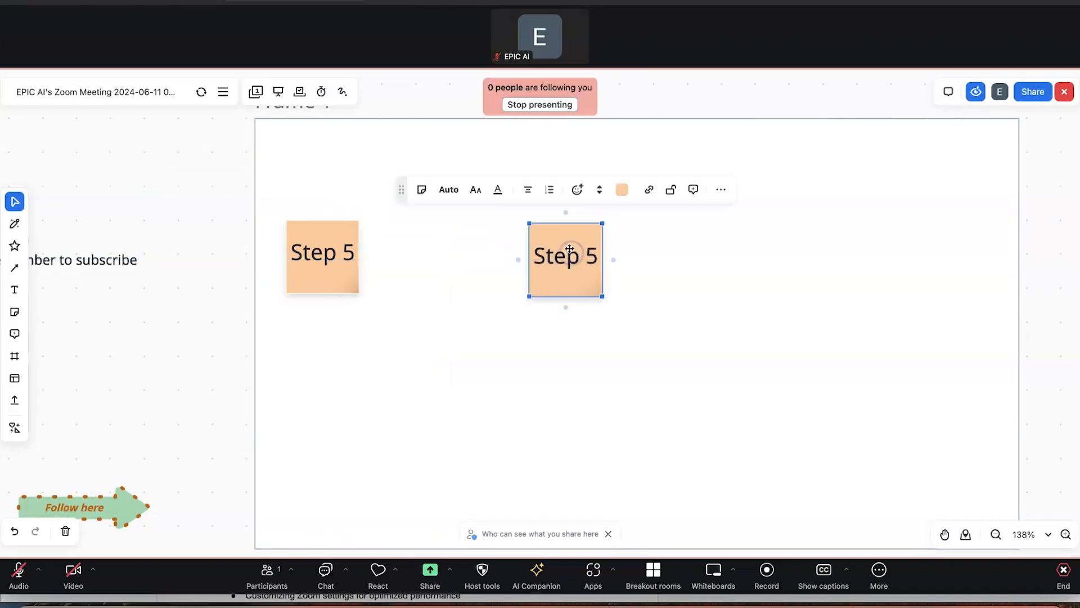
pyautogui.click(622, 196)
pyautogui.click(633, 222)
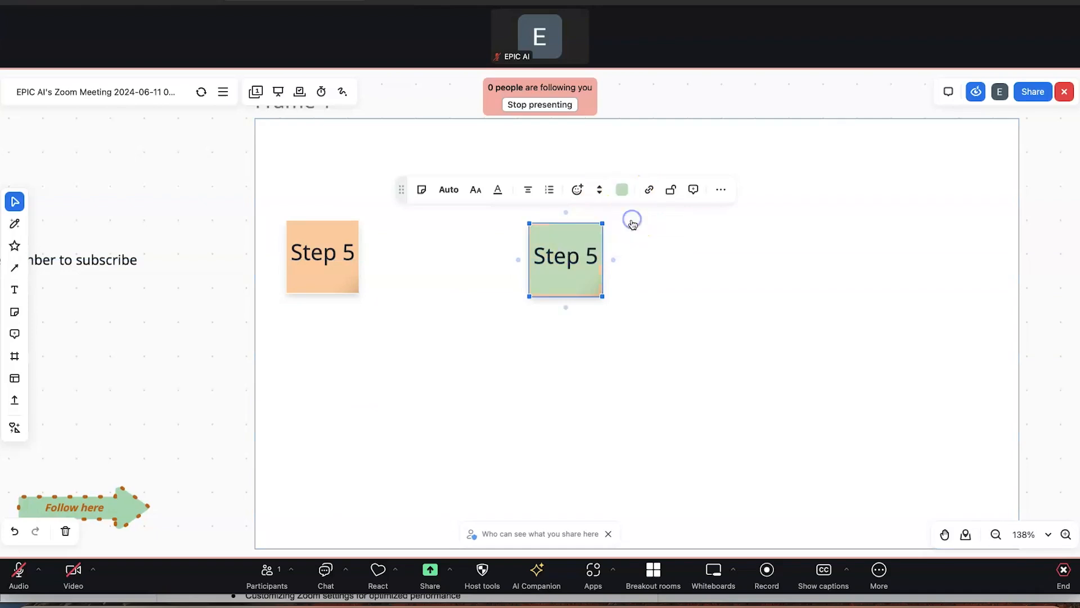
pyautogui.click(698, 271)
pyautogui.rightClick(546, 236)
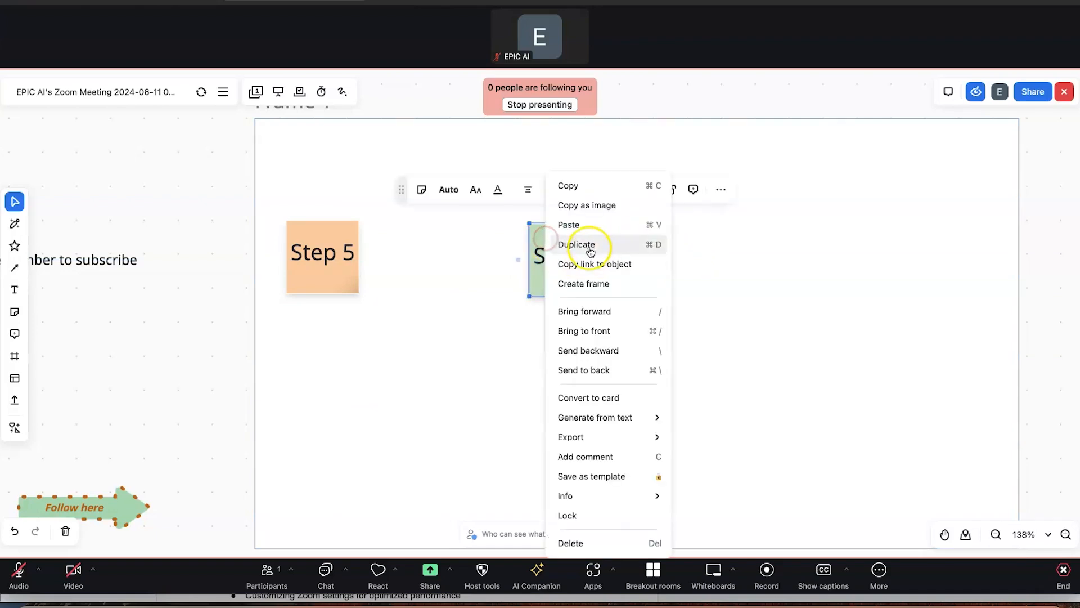
pyautogui.click(586, 244)
pyautogui.moveTo(560, 235); pyautogui.dragTo(824, 256)
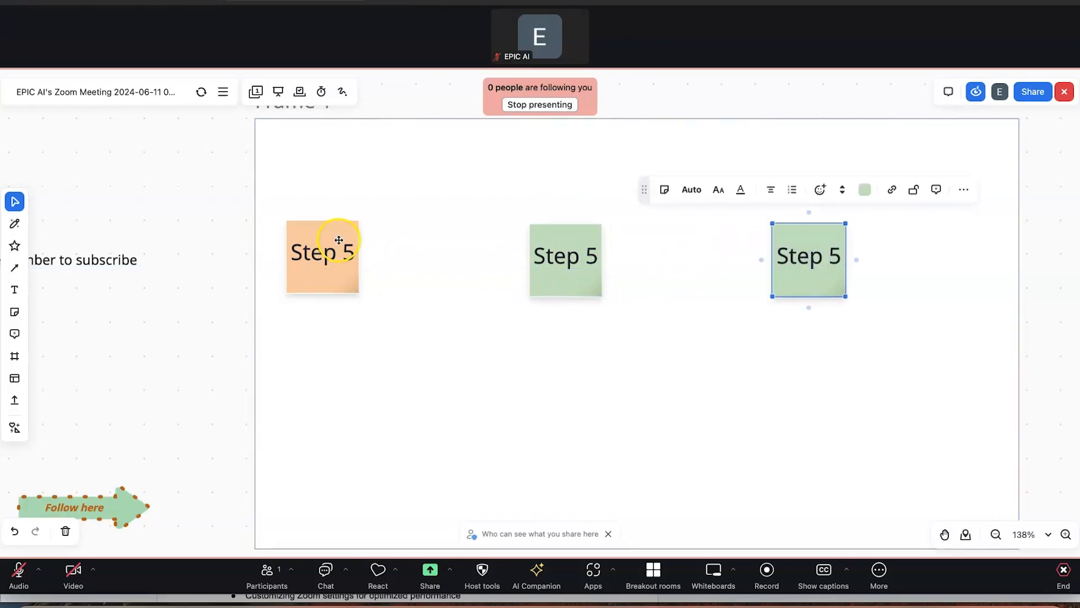
# Relabel the three notes Step 1, Step 2 and Step 3
pyautogui.click(338, 240)
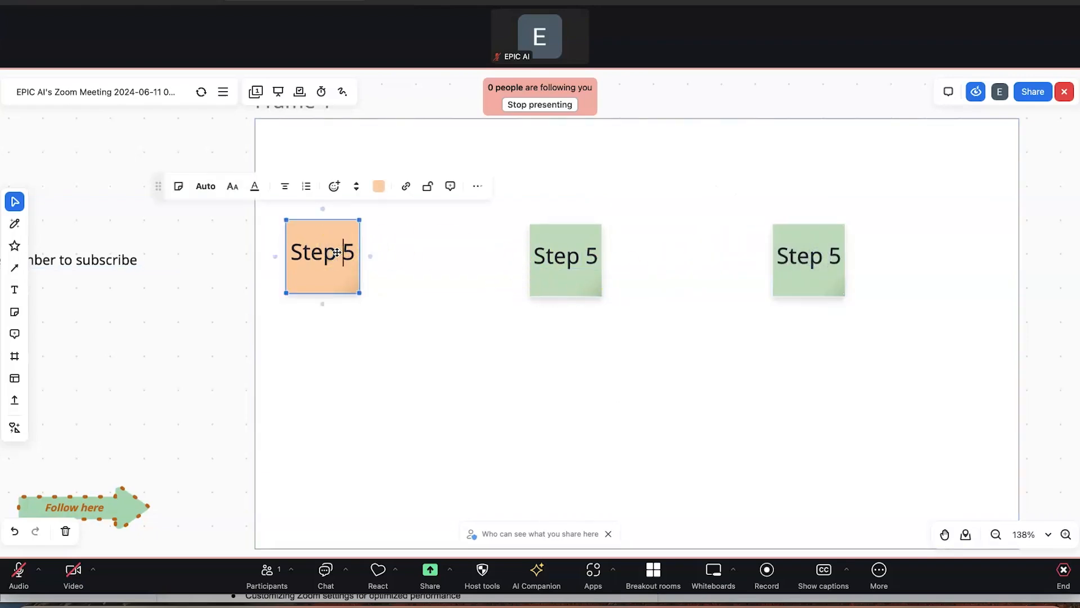
pyautogui.write('1')
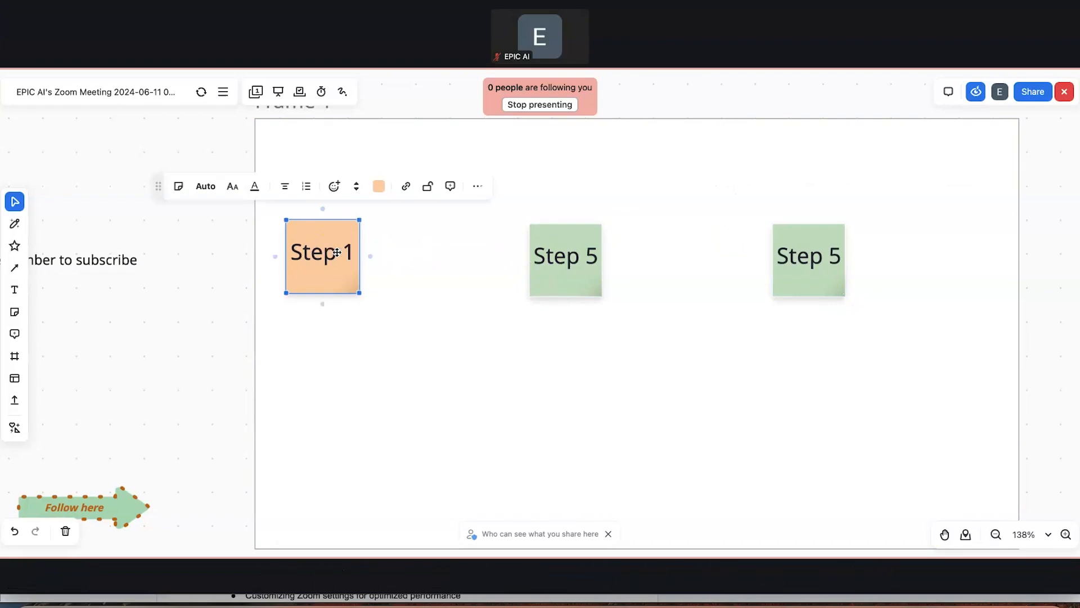
pyautogui.click(592, 245)
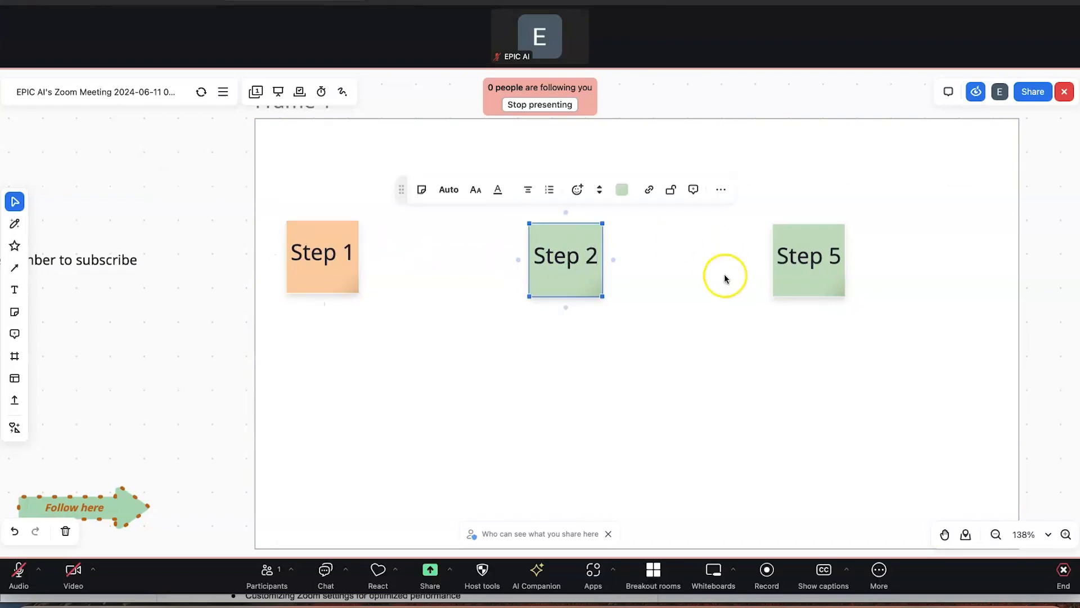
pyautogui.click(821, 262)
pyautogui.write('3')
pyautogui.click(779, 405)
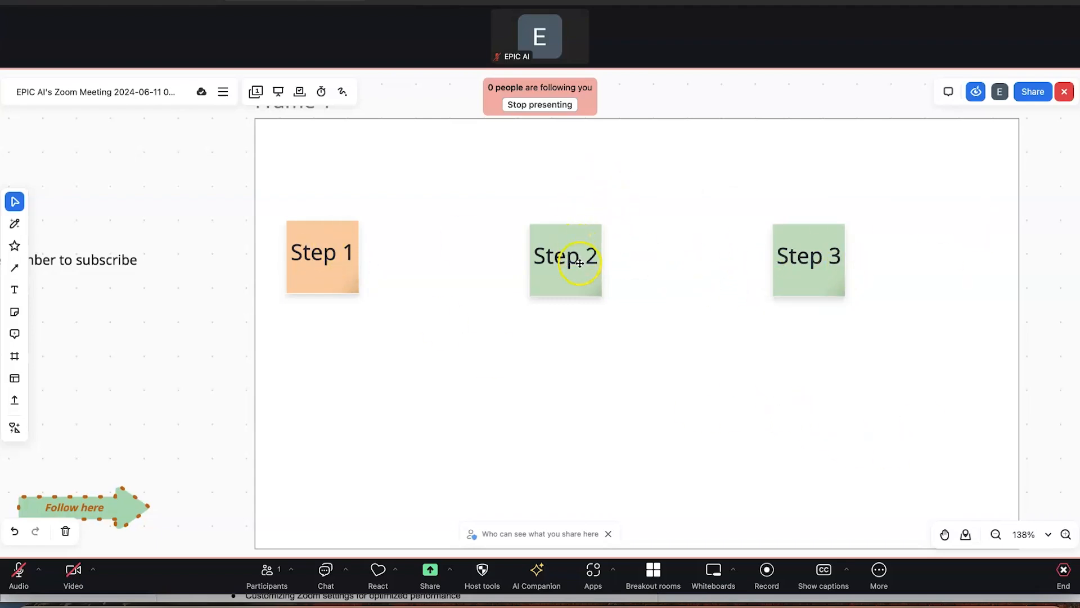
# Zoom out to 50% and pan to centre Frame 1 alongside the earlier drawings
pyautogui.click(995, 535)
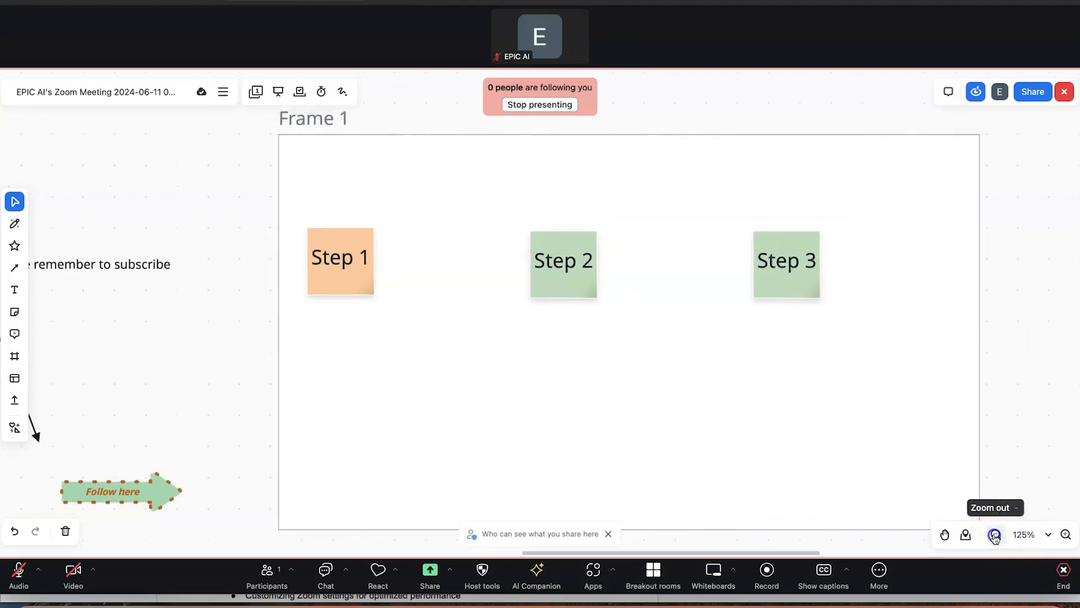
pyautogui.click(995, 535)
pyautogui.click(995, 535)
pyautogui.click(996, 535)
pyautogui.click(996, 535)
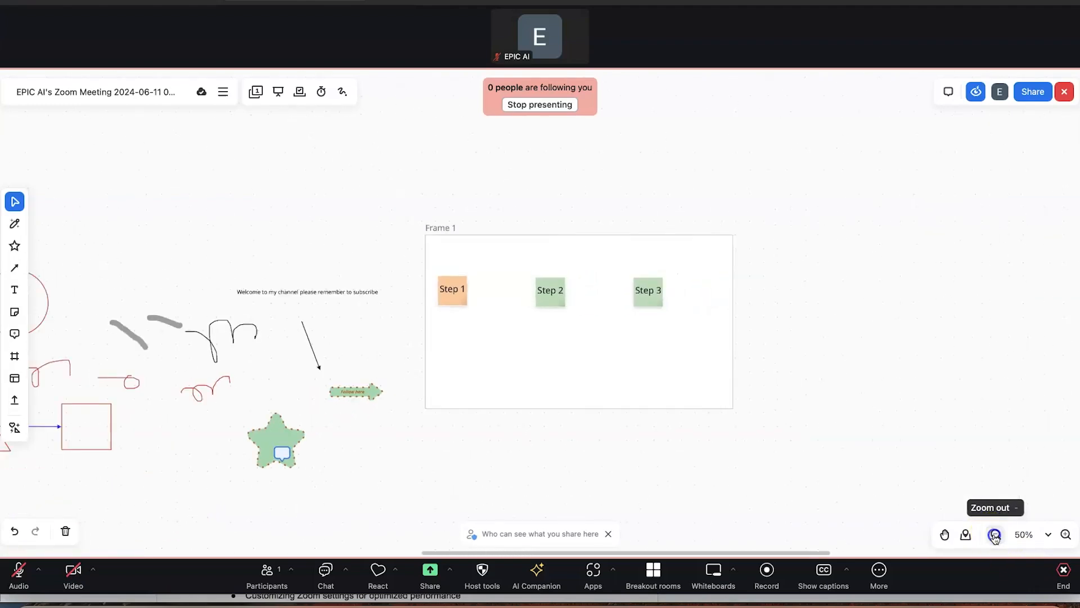
pyautogui.click(944, 534)
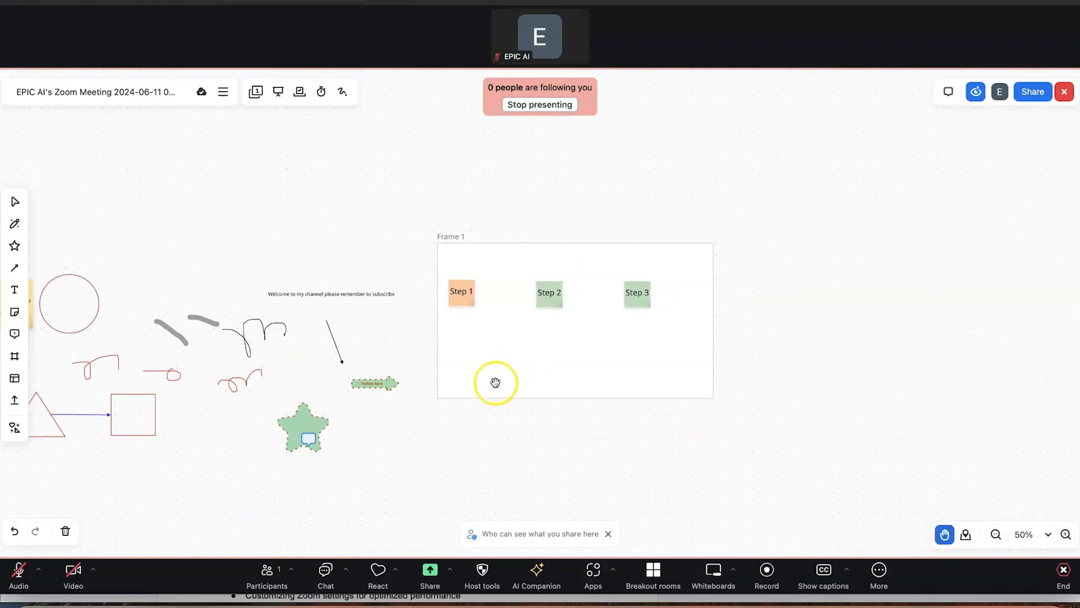
pyautogui.moveTo(482, 422); pyautogui.dragTo(660, 407)
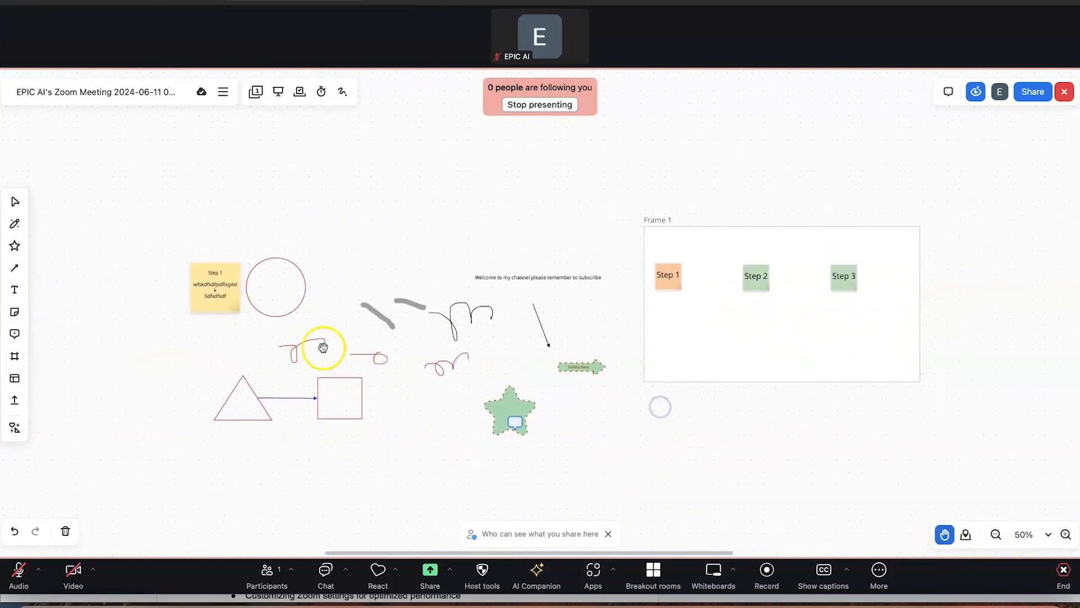
pyautogui.moveTo(806, 408); pyautogui.dragTo(601, 388)
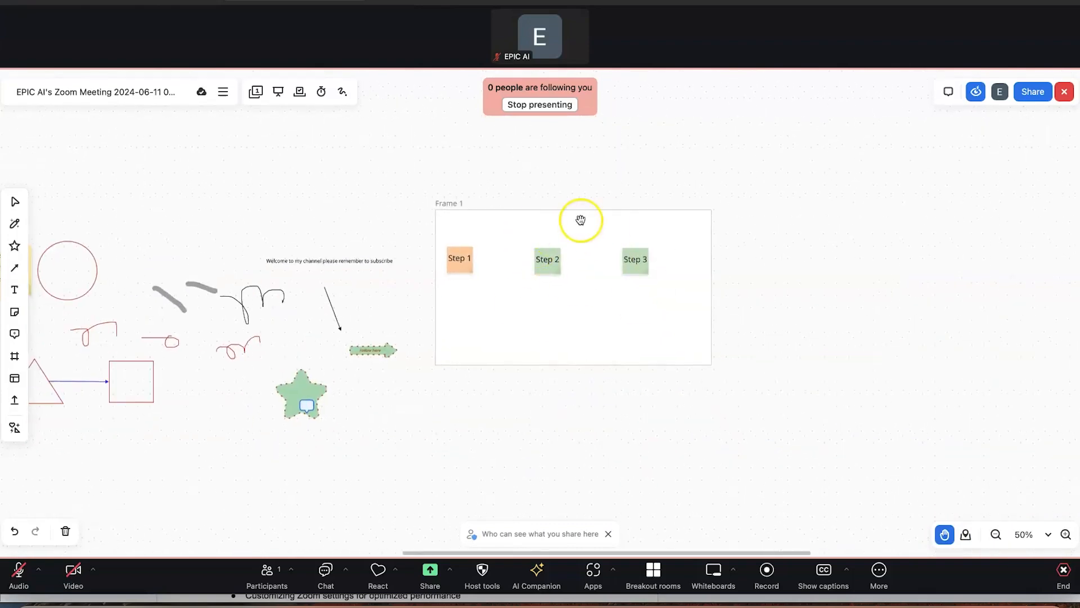
pyautogui.moveTo(394, 450); pyautogui.dragTo(619, 447)
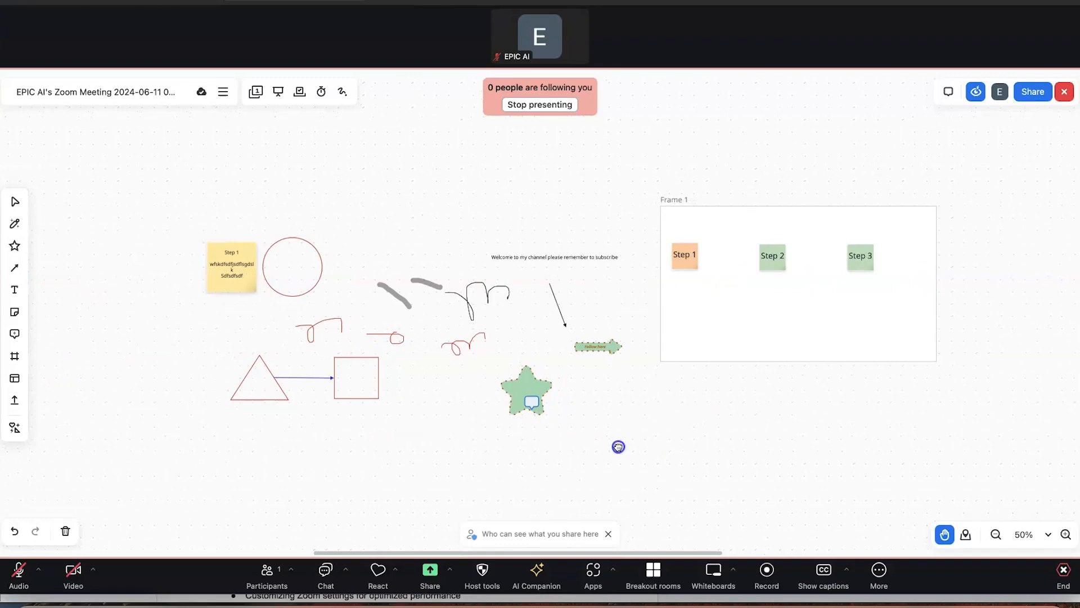
pyautogui.click(16, 380)
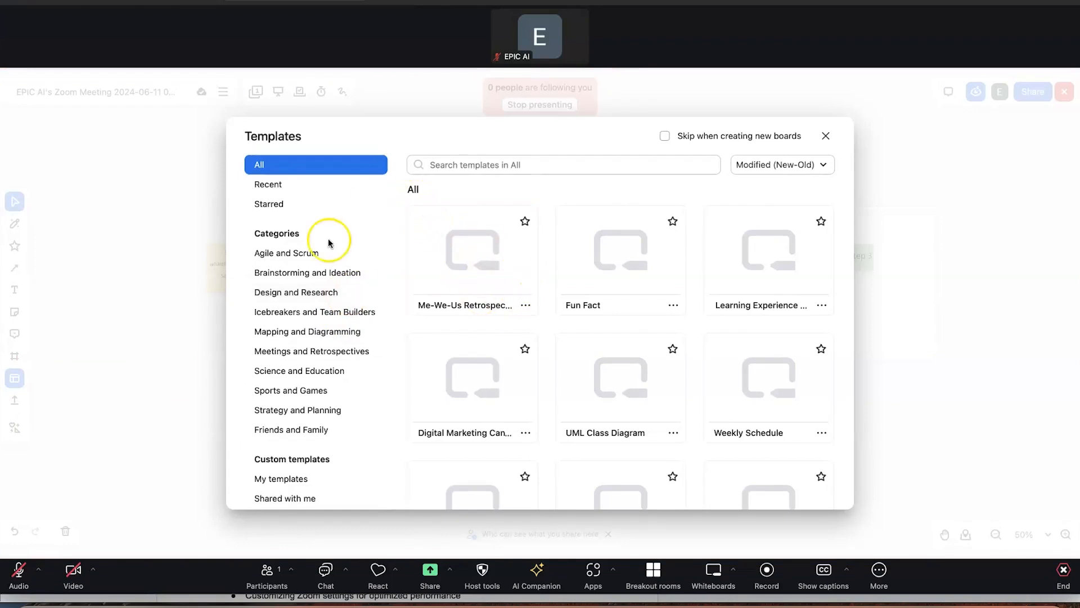
pyautogui.click(303, 254)
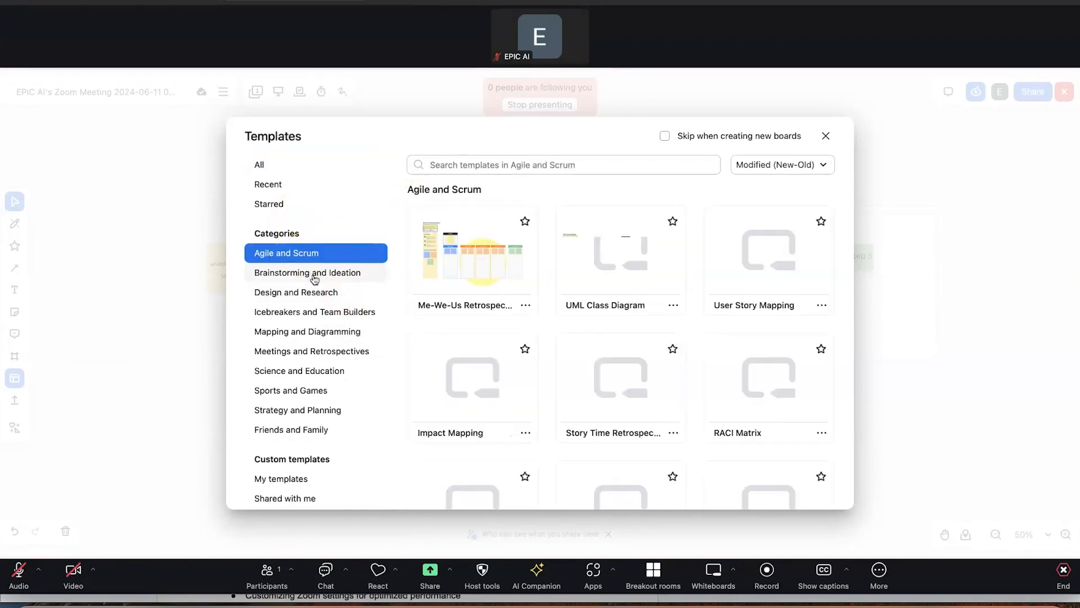
pyautogui.click(313, 275)
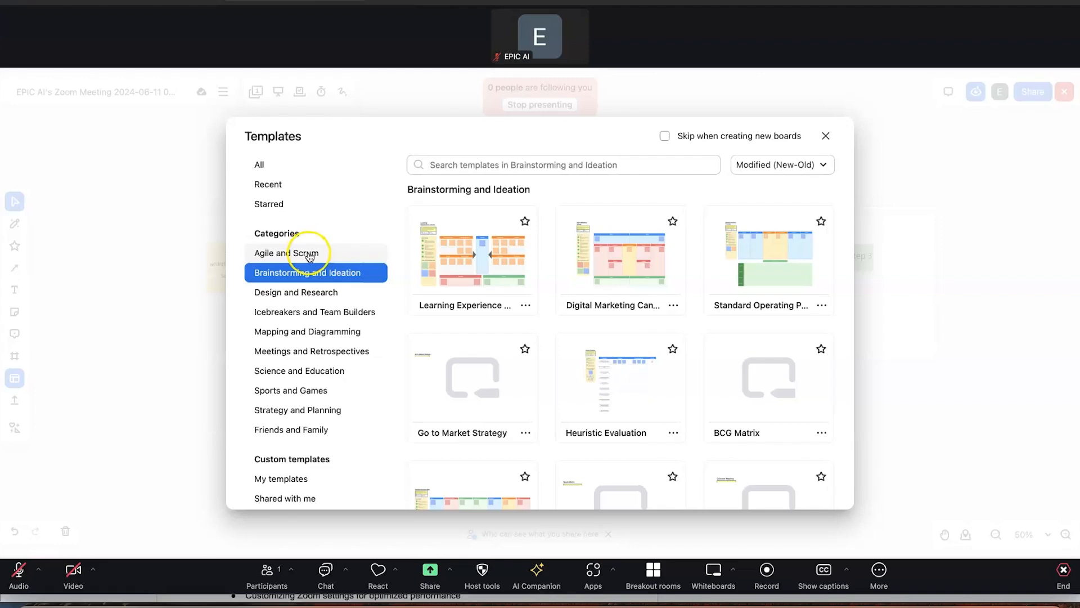
pyautogui.scroll(-2, 518, 352)
pyautogui.scroll(-8, 519, 353)
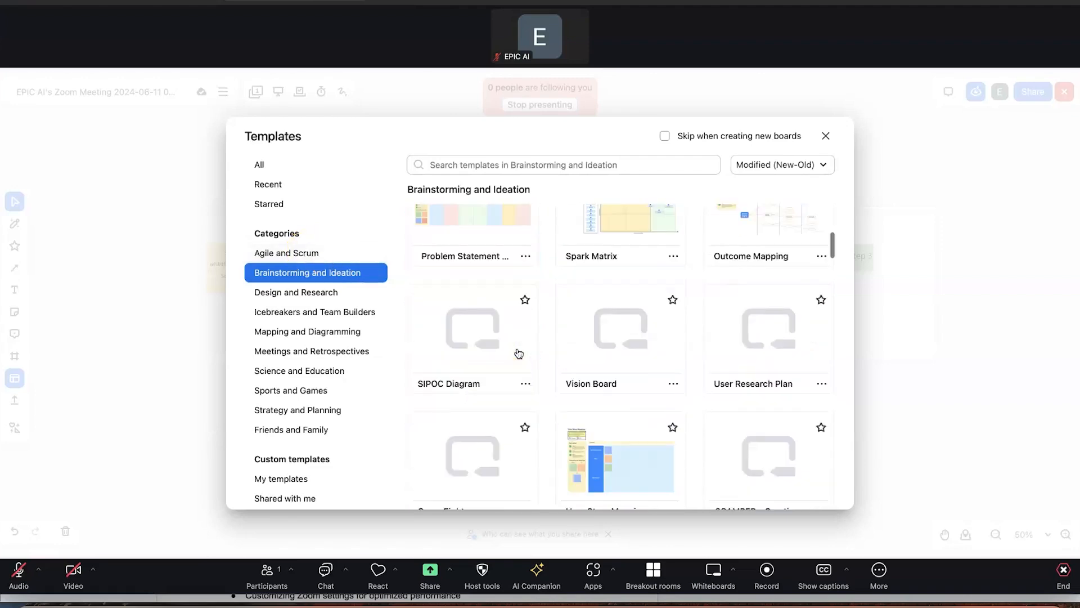
pyautogui.scroll(5, 519, 353)
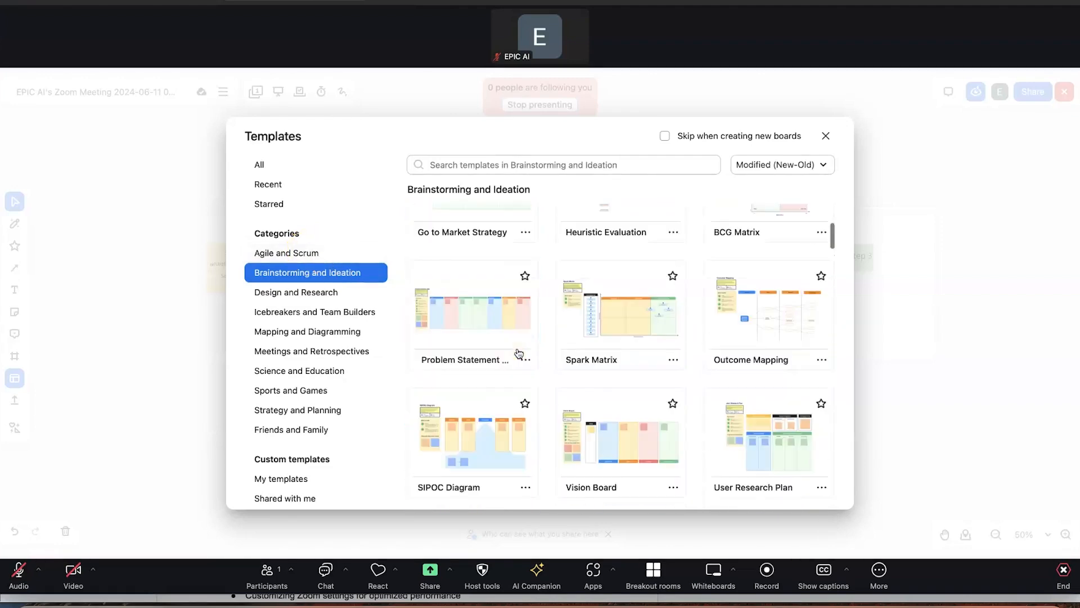
pyautogui.click(330, 297)
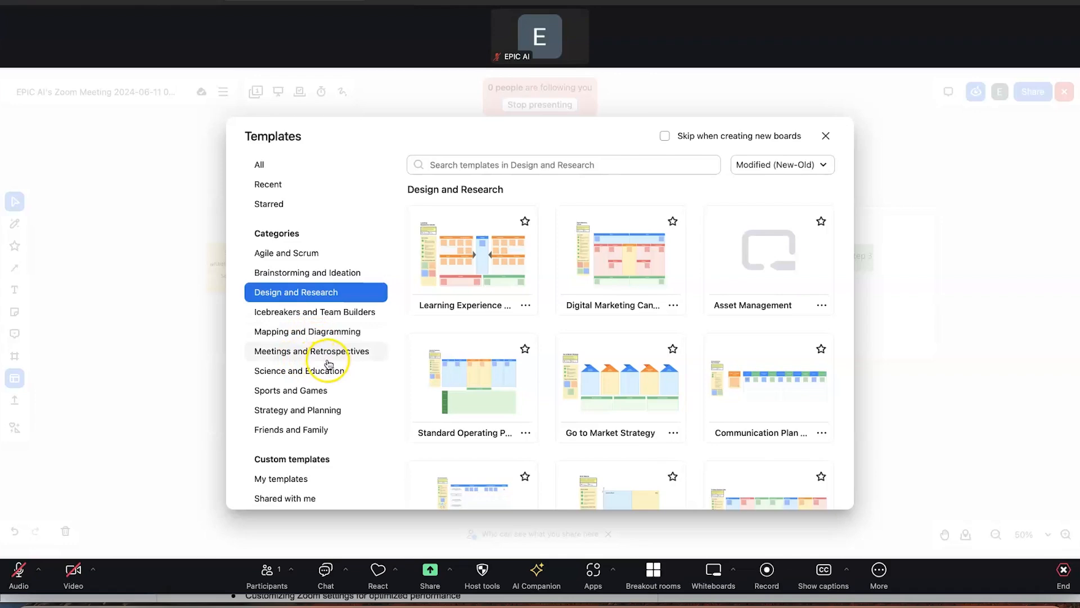
pyautogui.click(304, 274)
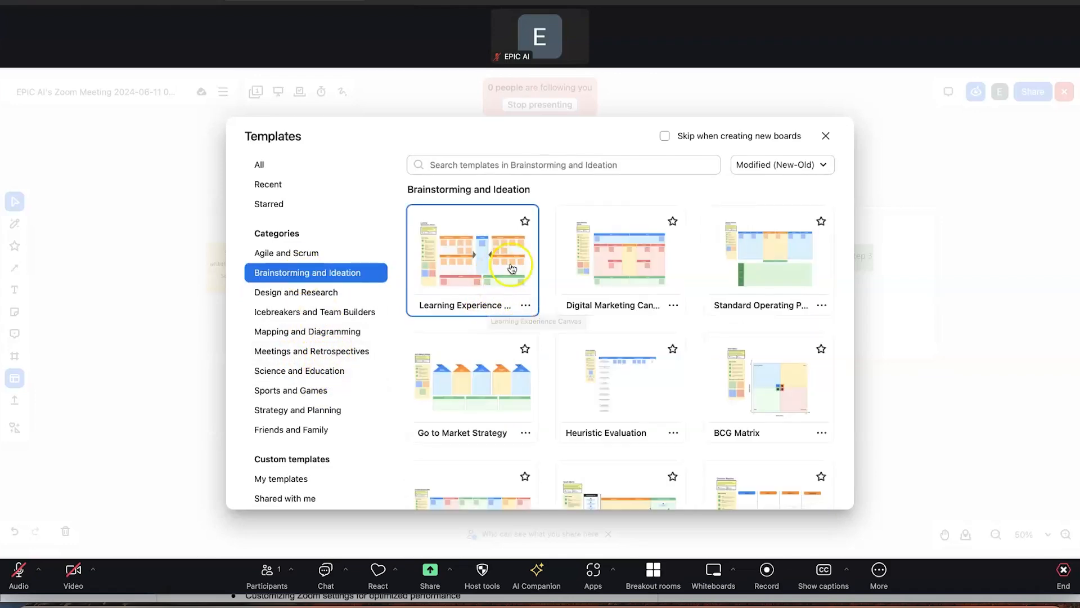
pyautogui.click(467, 260)
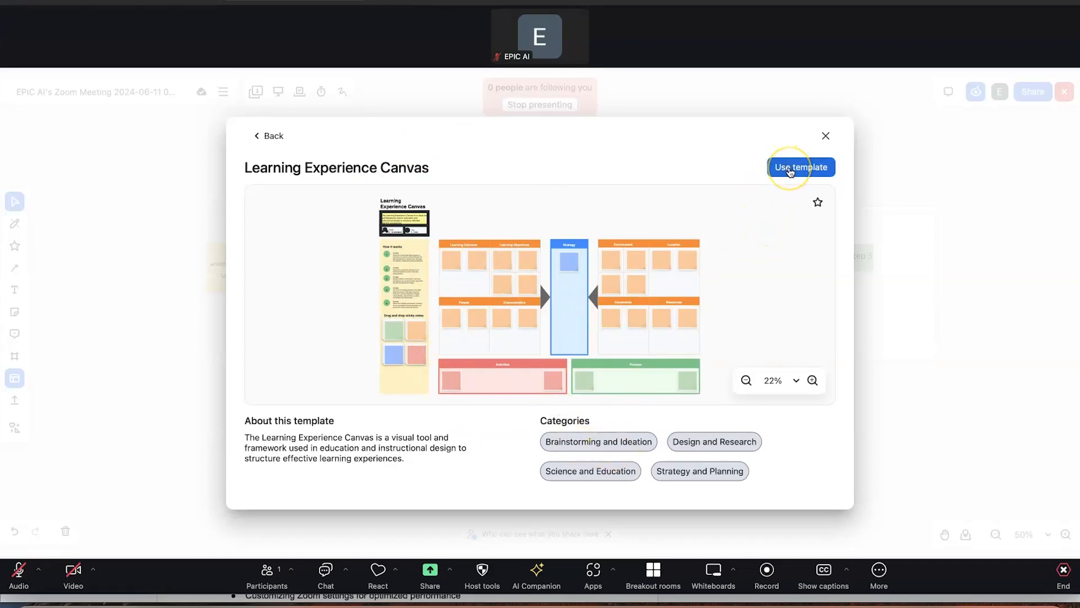
pyautogui.click(825, 136)
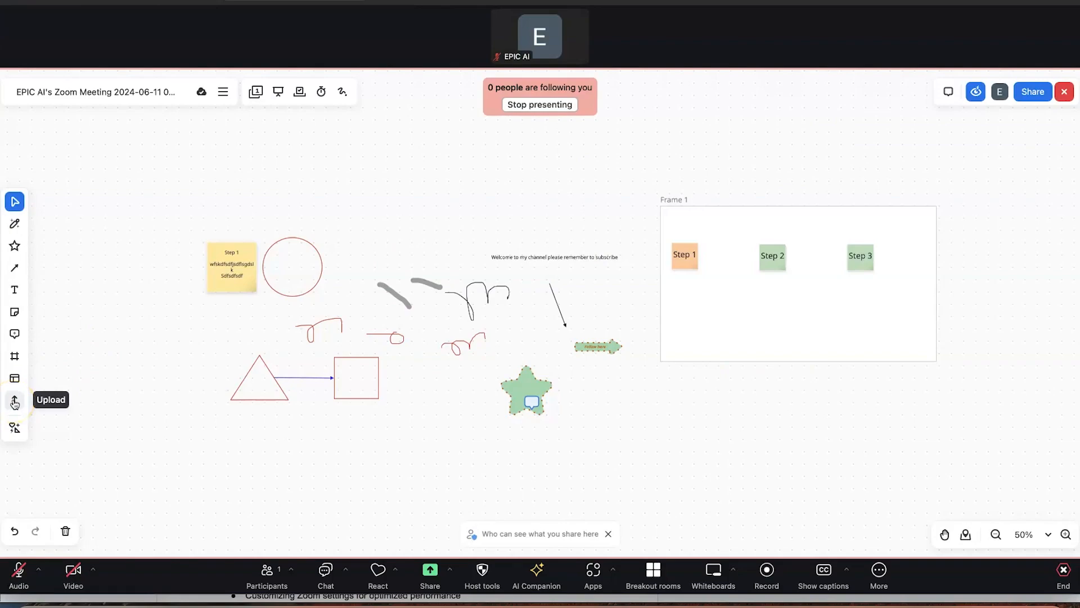
# Upload 11.jpeg from Downloads and place the OpenShot image at the board's bottom-left
pyautogui.click(15, 400)
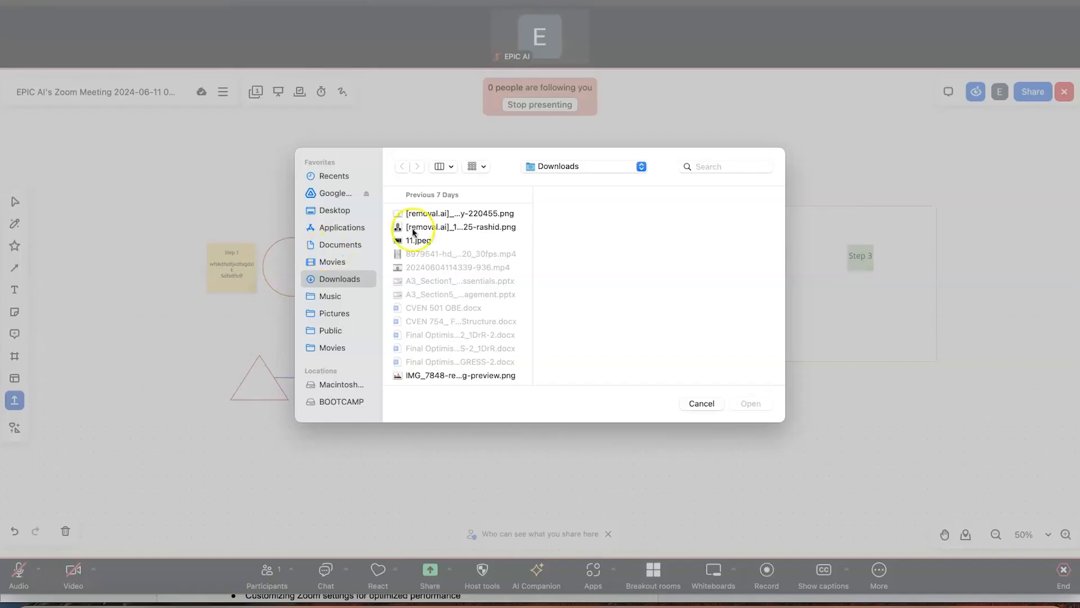
pyautogui.click(413, 229)
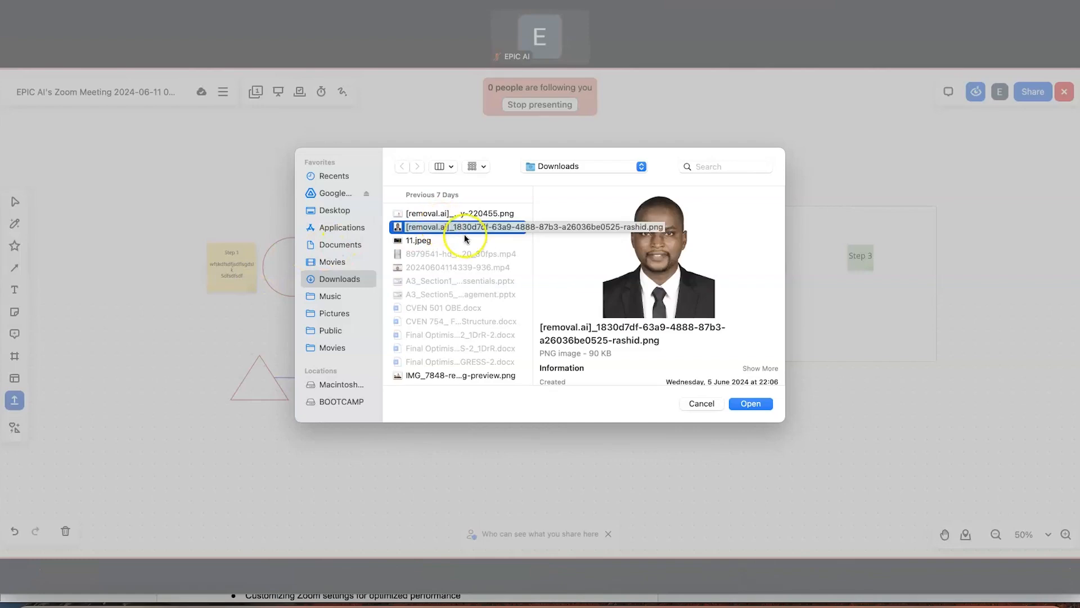
pyautogui.click(432, 241)
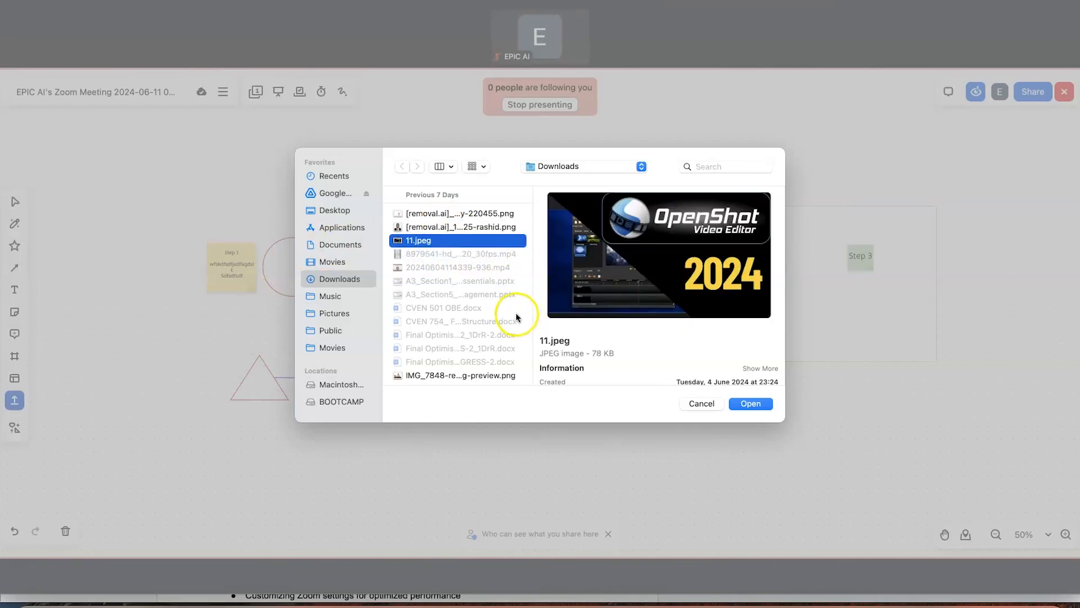
pyautogui.click(750, 404)
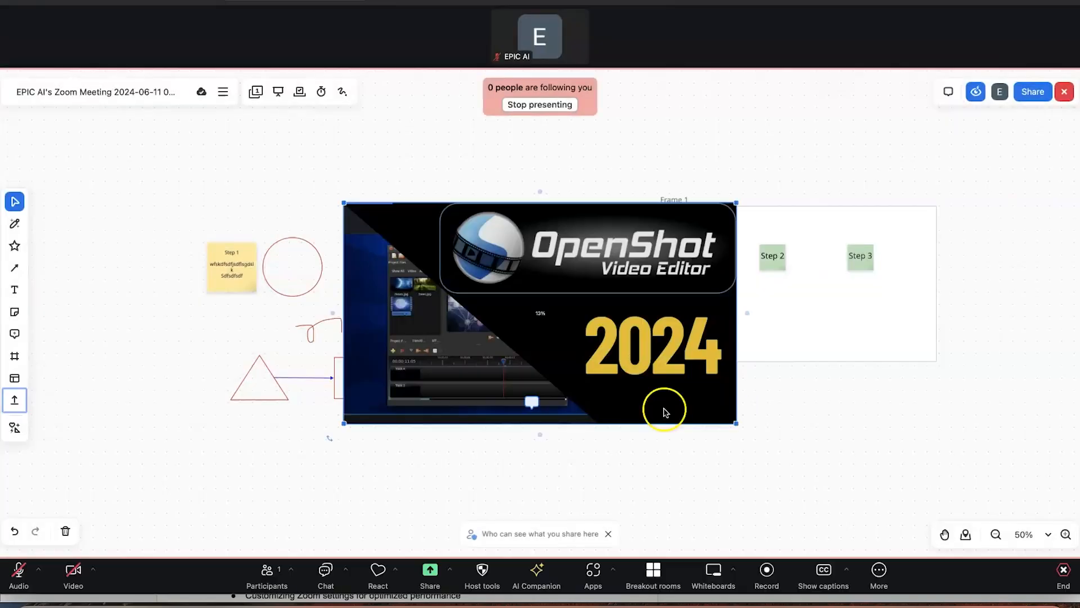
pyautogui.moveTo(450, 275); pyautogui.dragTo(453, 338)
pyautogui.moveTo(496, 381); pyautogui.dragTo(122, 470)
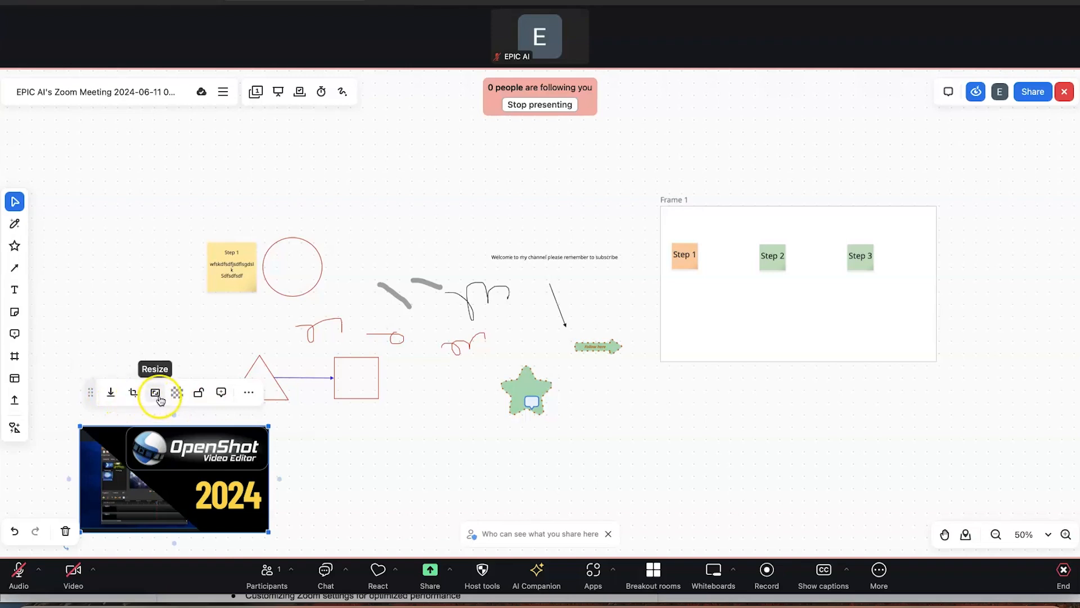
pyautogui.click(248, 392)
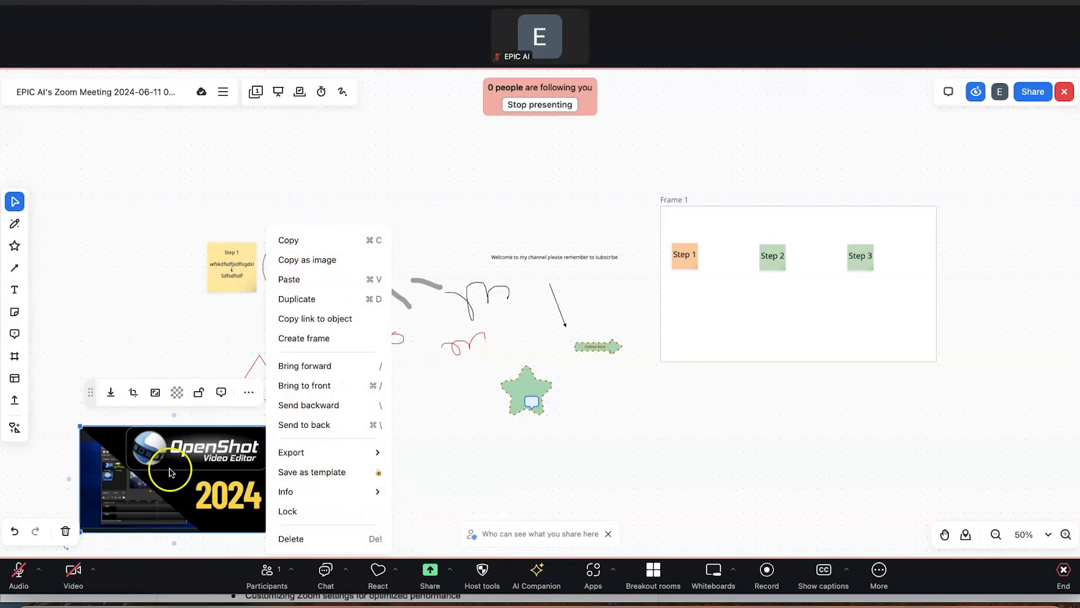
pyautogui.click(684, 466)
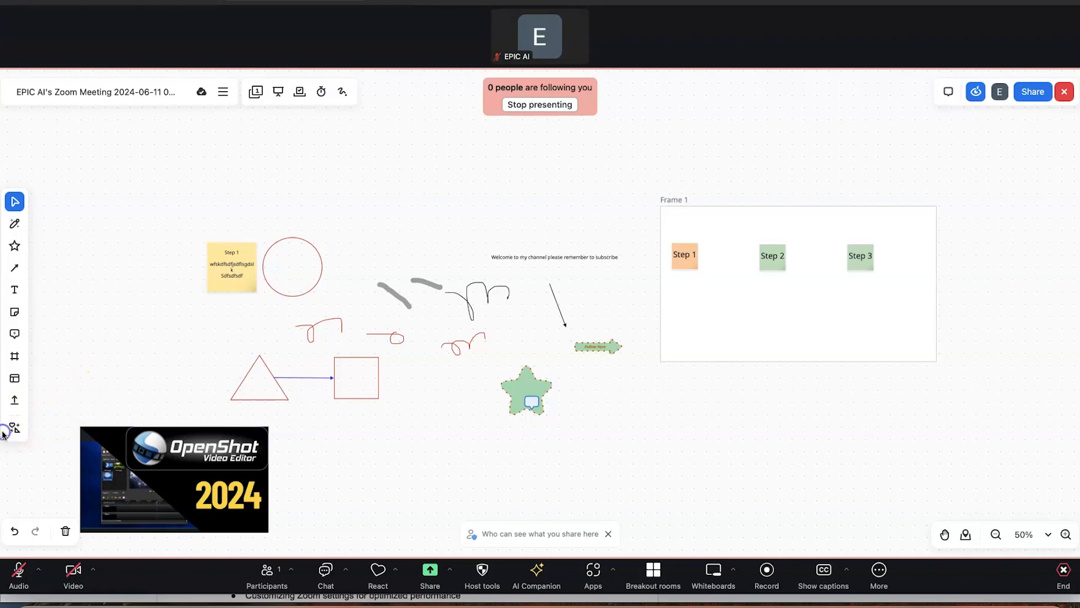
# Insert a horizontal bar chart just below Frame 1
pyautogui.click(13, 429)
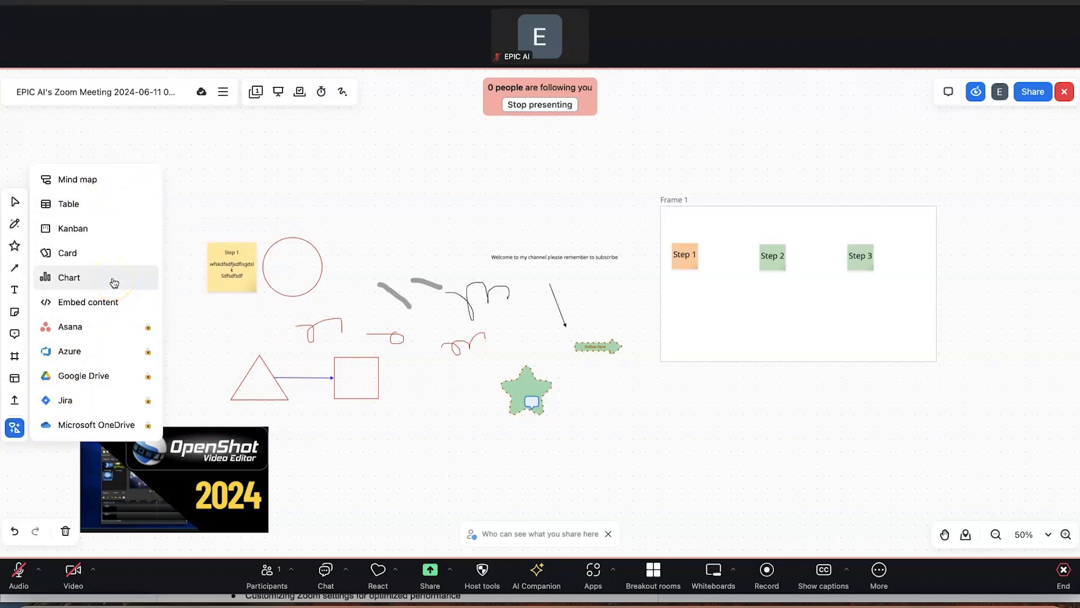
pyautogui.click(114, 283)
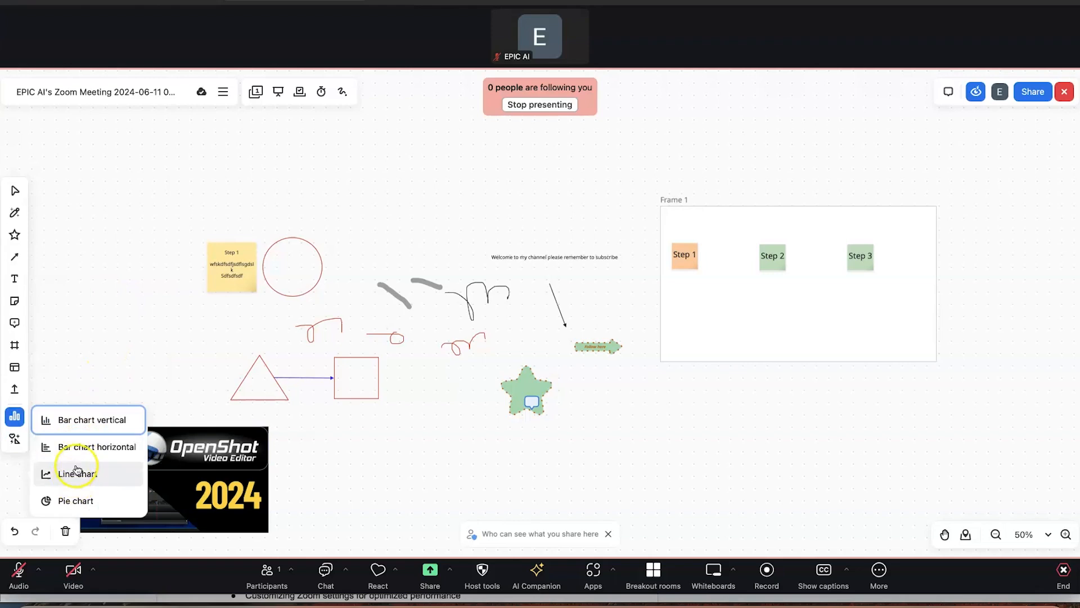
pyautogui.click(93, 448)
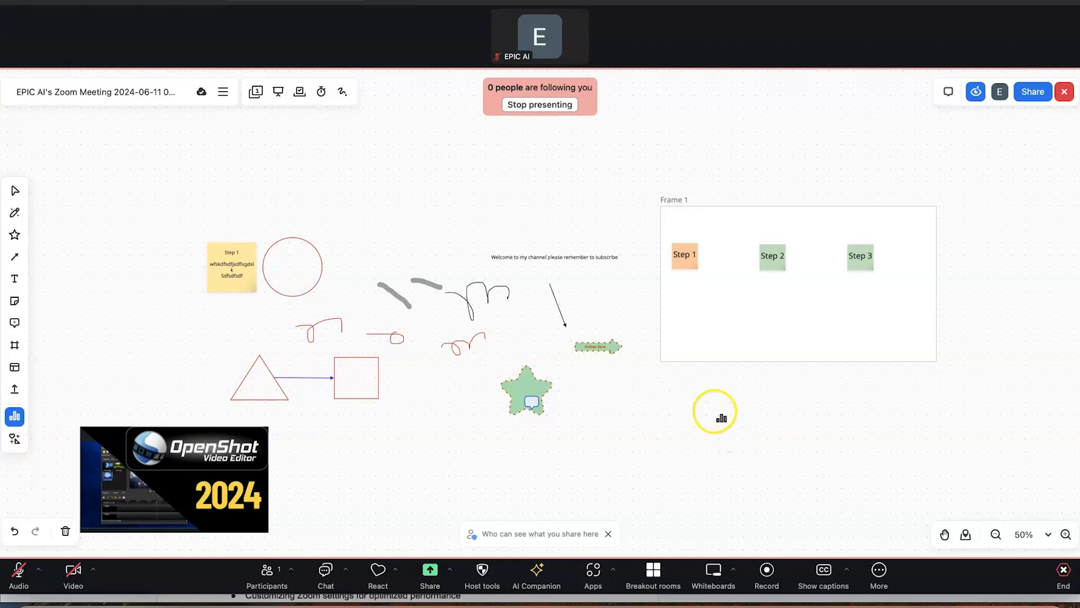
pyautogui.click(846, 468)
pyautogui.moveTo(845, 468); pyautogui.dragTo(738, 426)
# Review the chart's data, toggling the A–F axis labels and selecting the series2 column
pyautogui.click(729, 361)
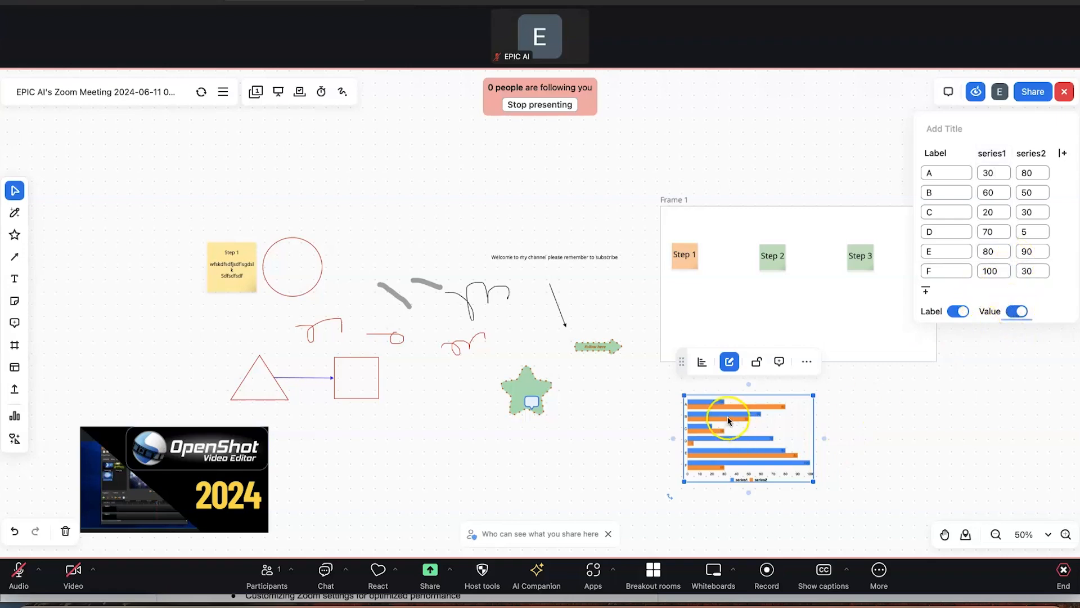
pyautogui.click(960, 313)
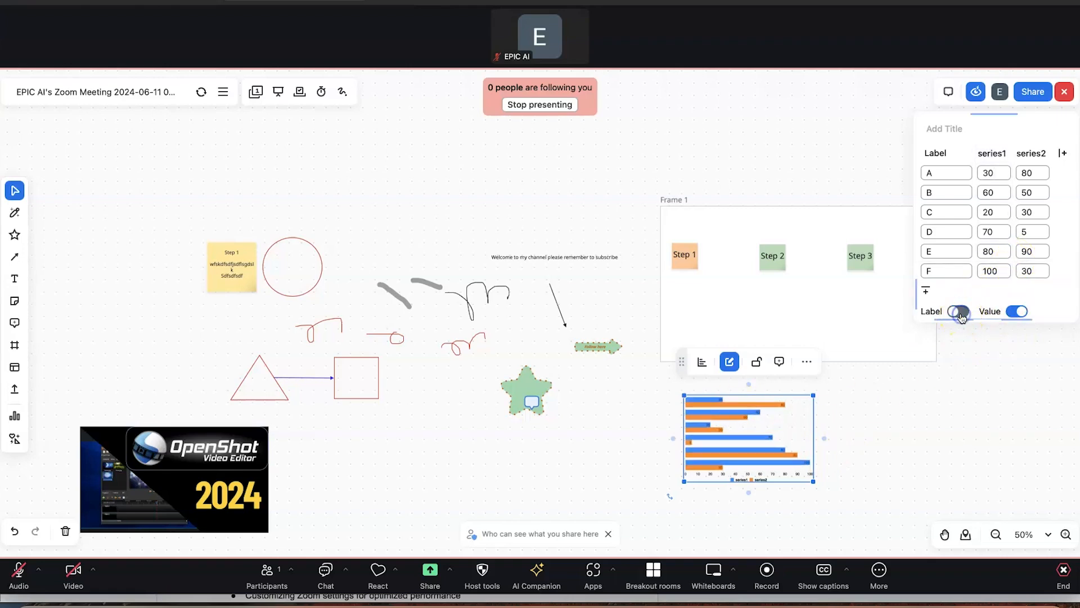
pyautogui.click(961, 314)
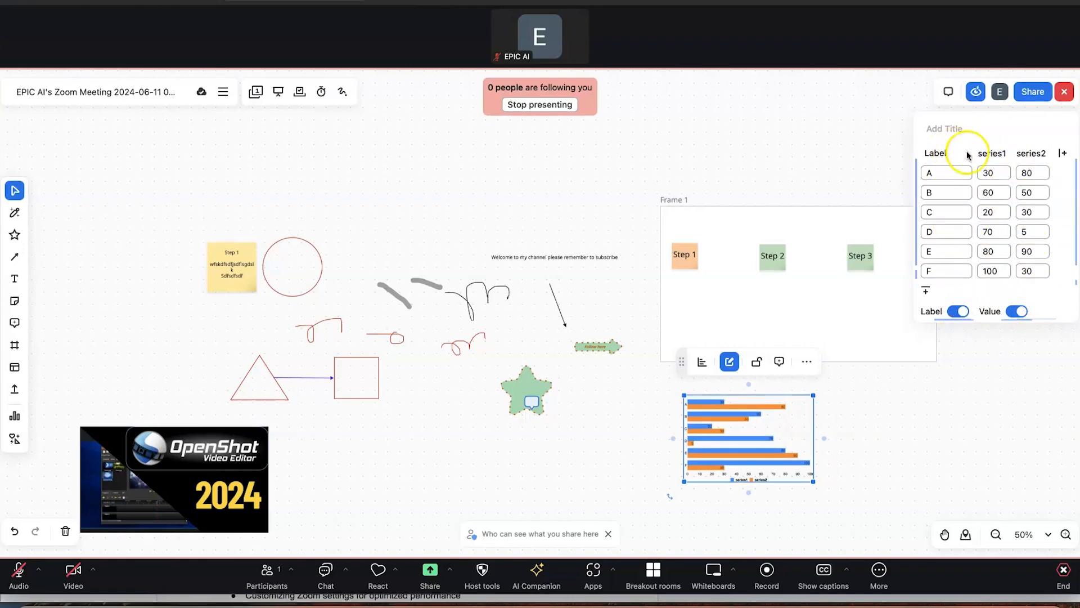
pyautogui.click(1030, 153)
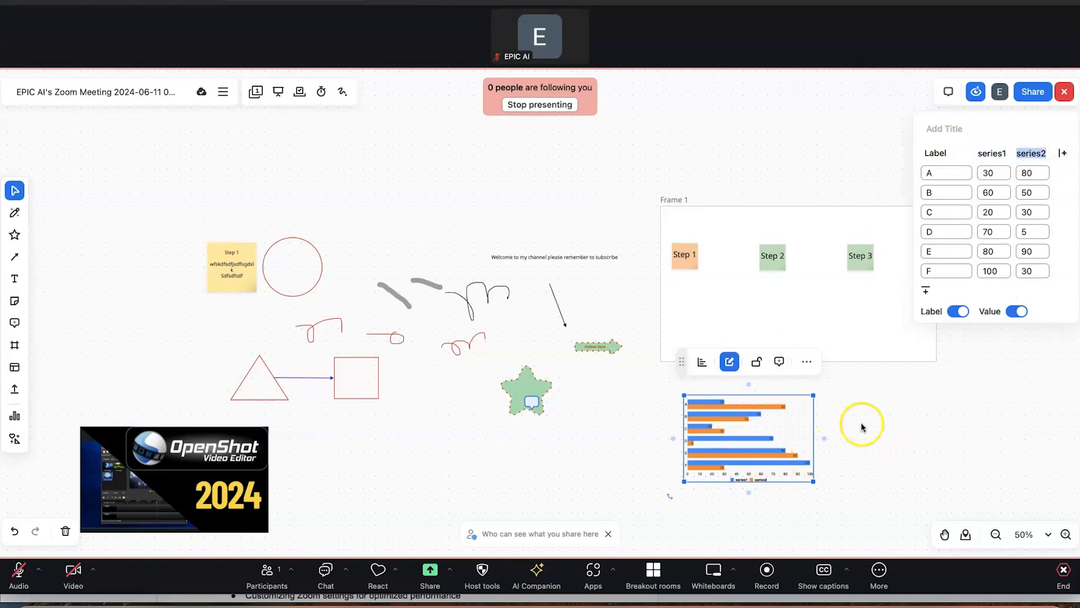
pyautogui.click(901, 447)
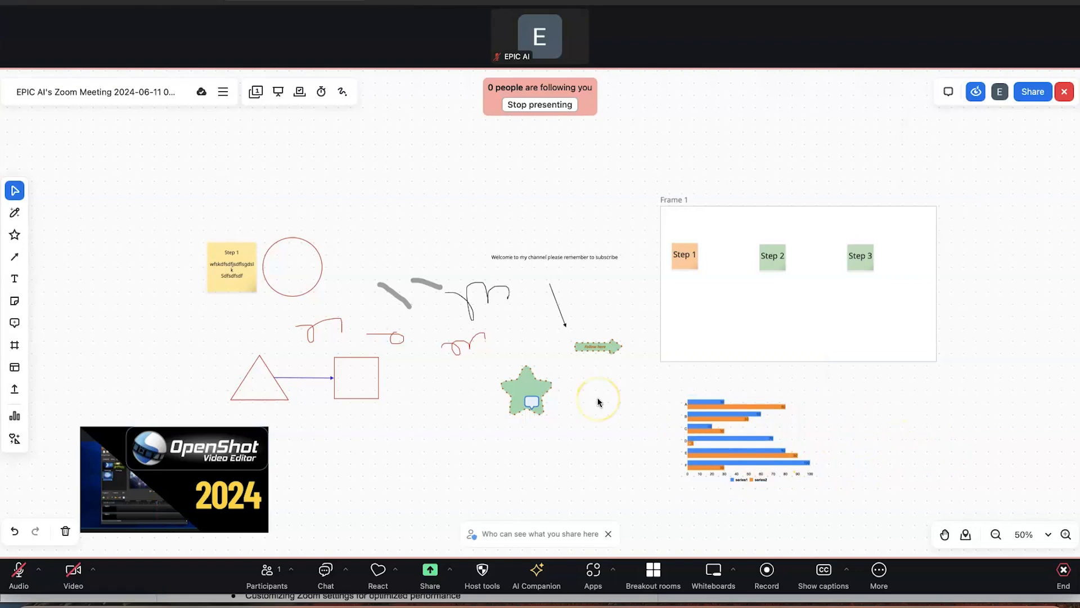
pyautogui.click(10, 441)
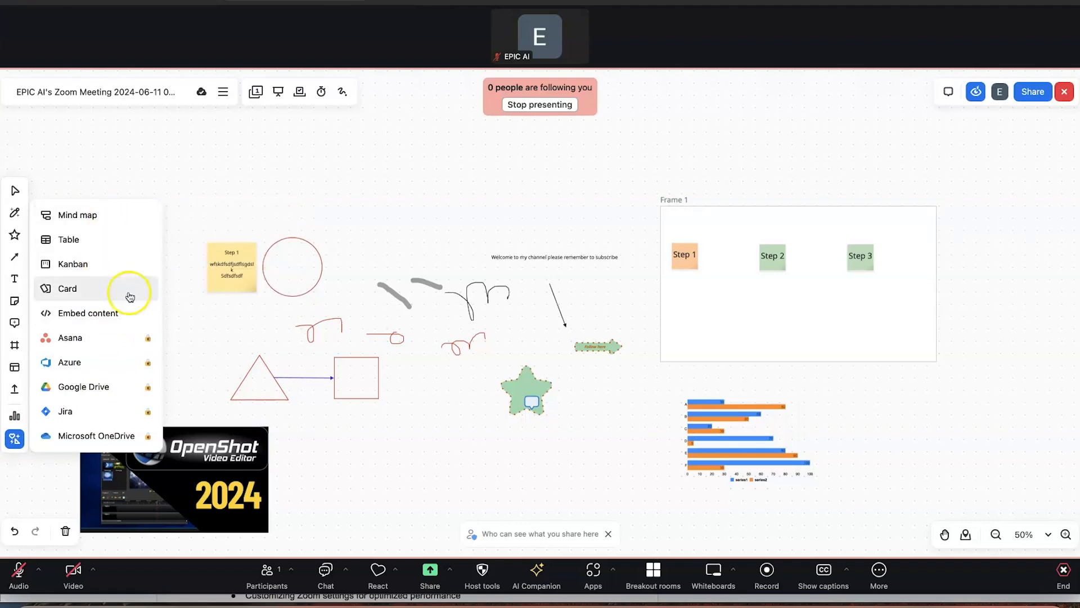
pyautogui.click(237, 177)
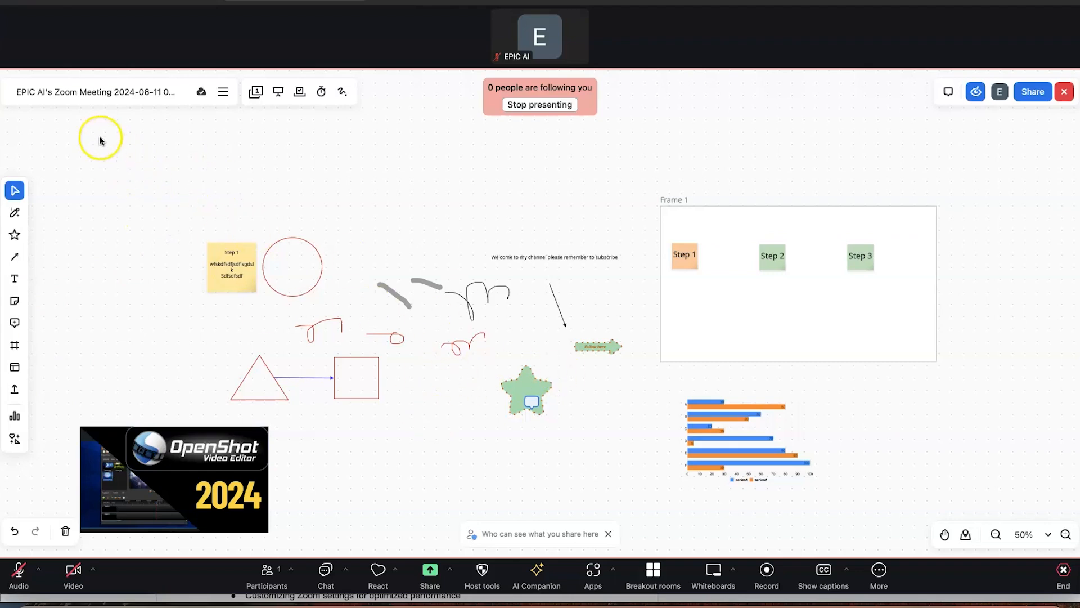
# Retitle the whiteboard 'Grant meeting brainstorming' and dismiss the name-updated notice
pyautogui.click(110, 90)
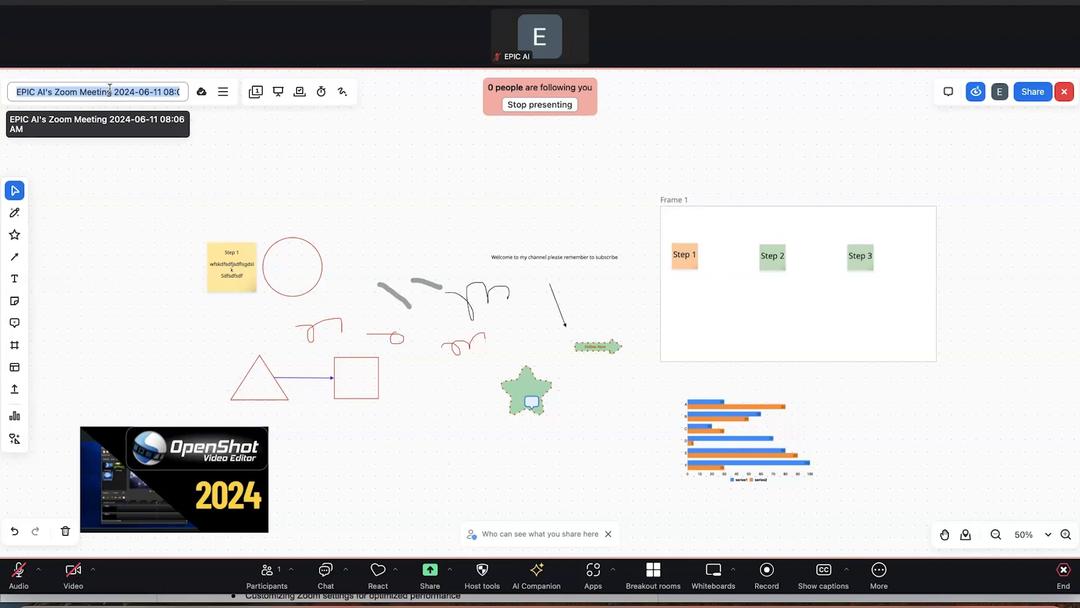
pyautogui.write('Grant meeting brainstorming')
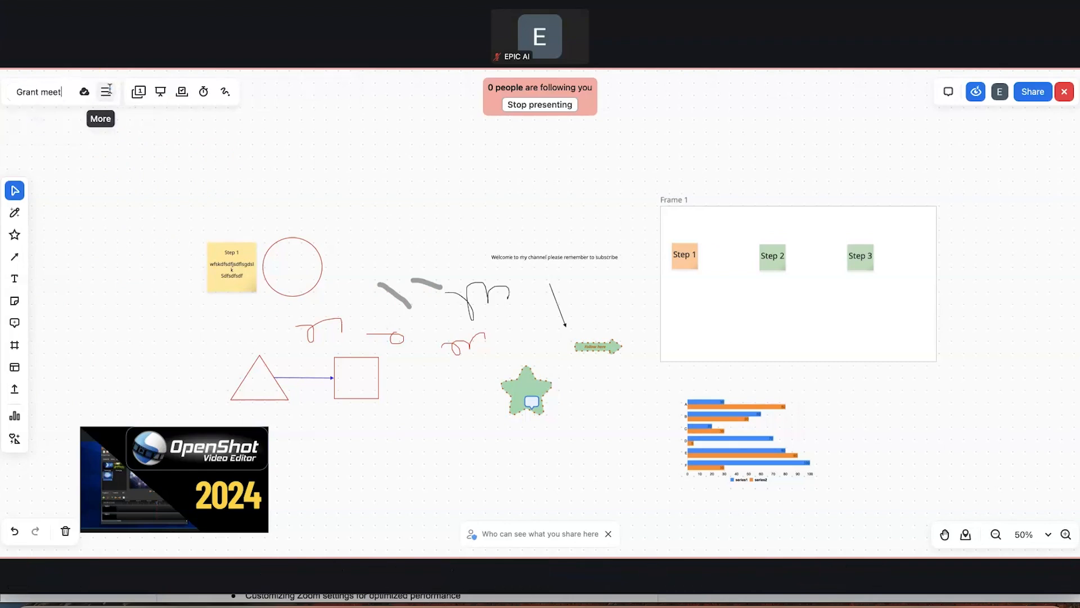
pyautogui.click(218, 221)
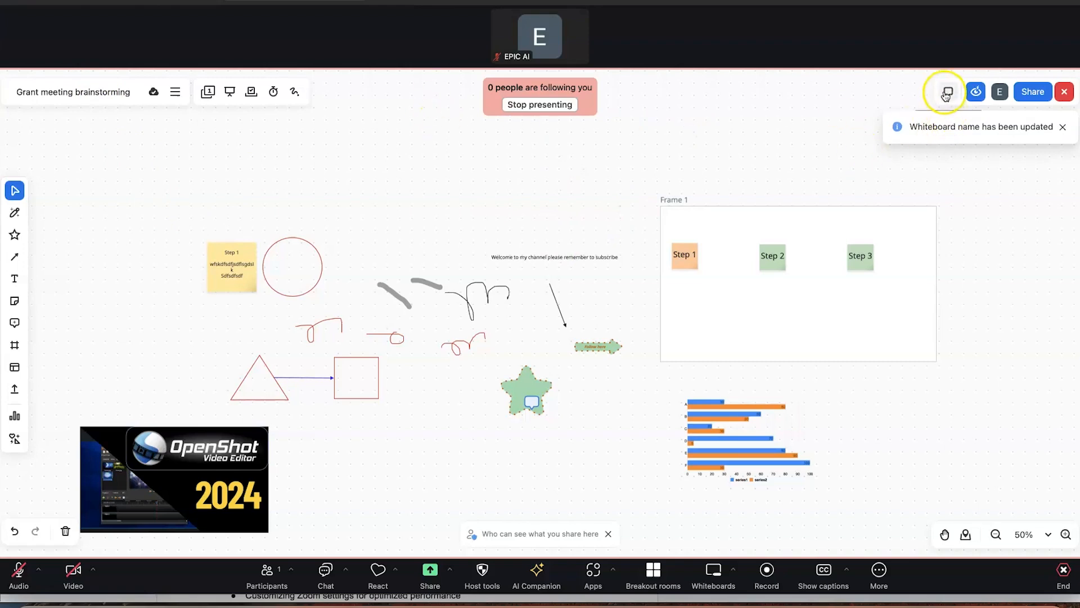
pyautogui.click(1063, 127)
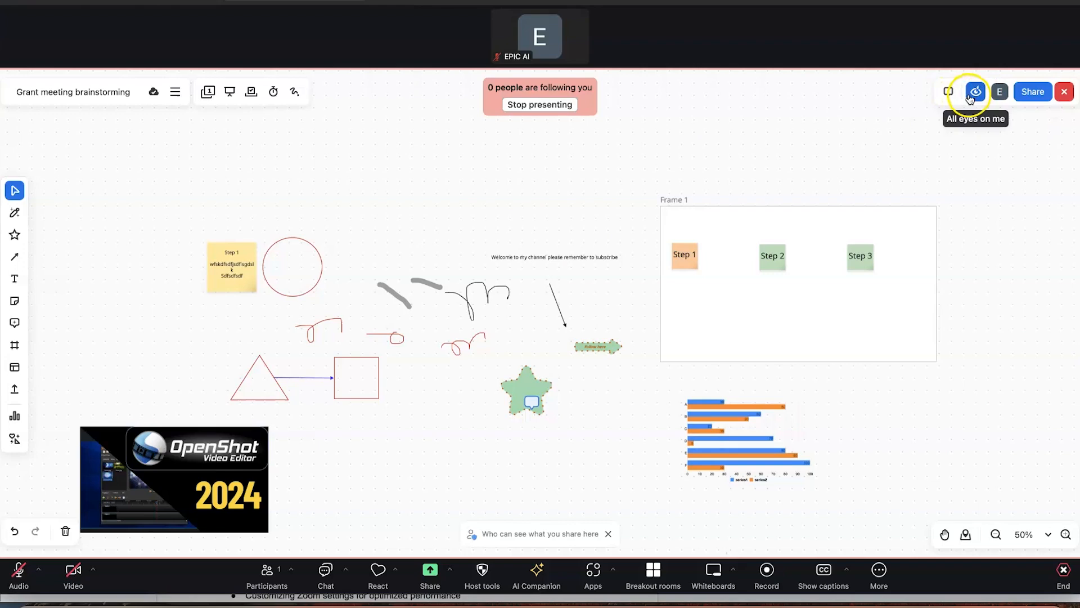
pyautogui.click(973, 96)
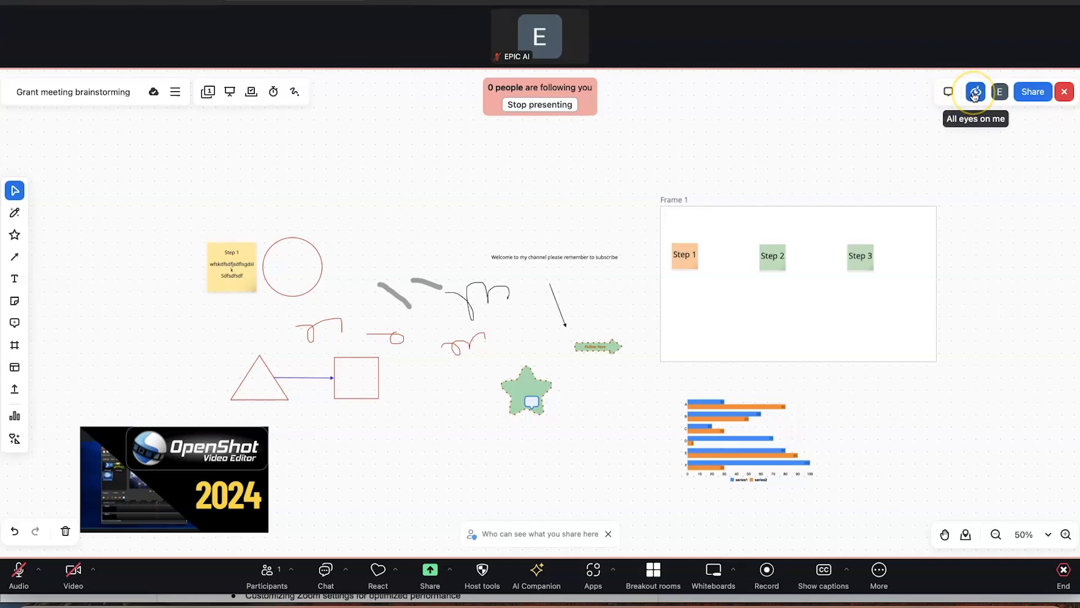
pyautogui.click(1030, 95)
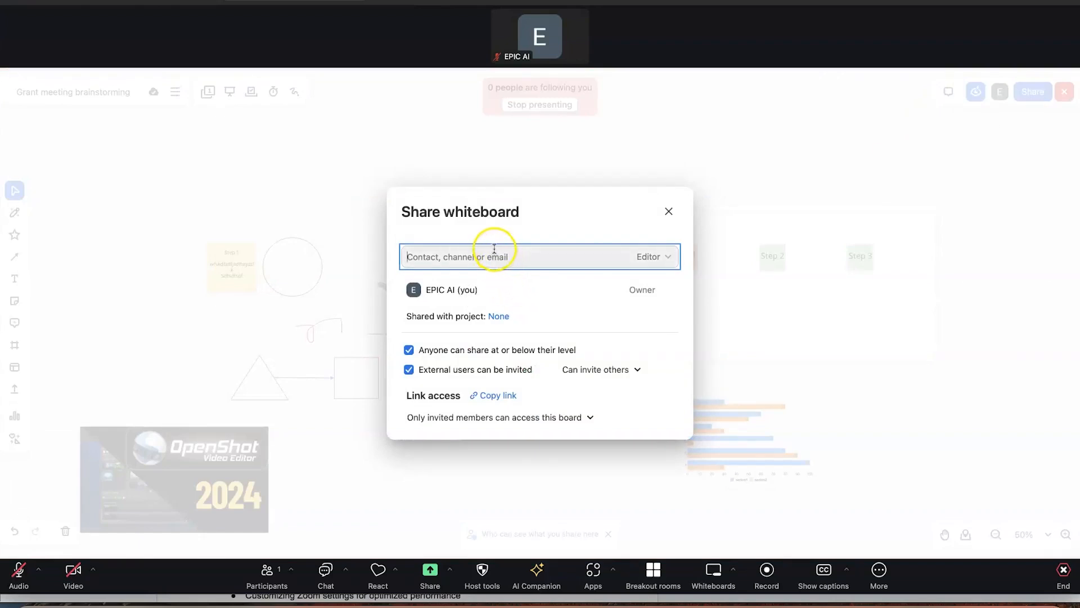
pyautogui.click(637, 368)
pyautogui.click(656, 377)
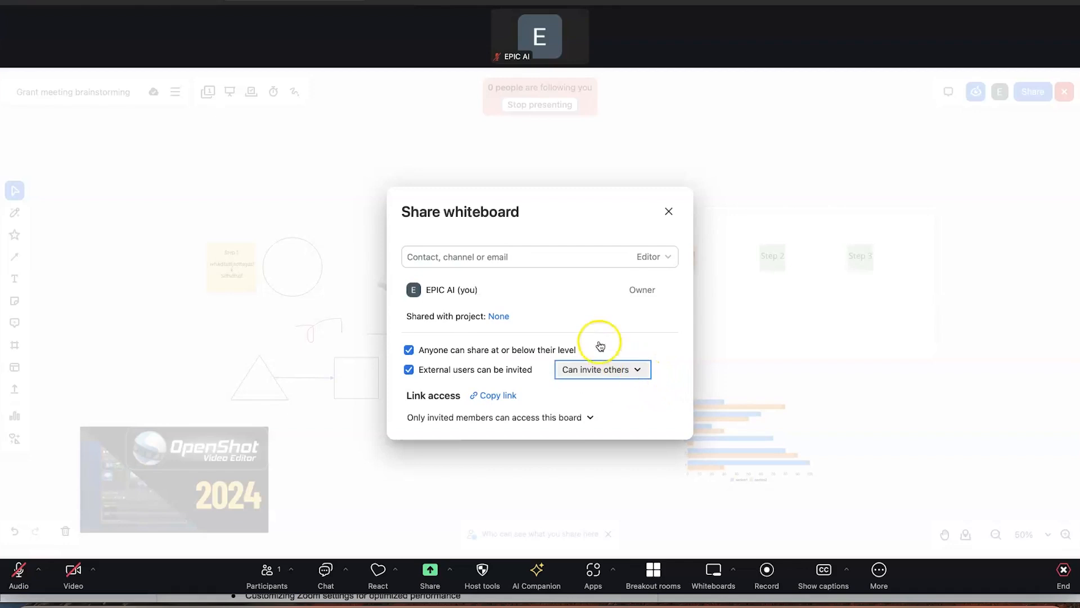
pyautogui.click(619, 258)
pyautogui.click(550, 289)
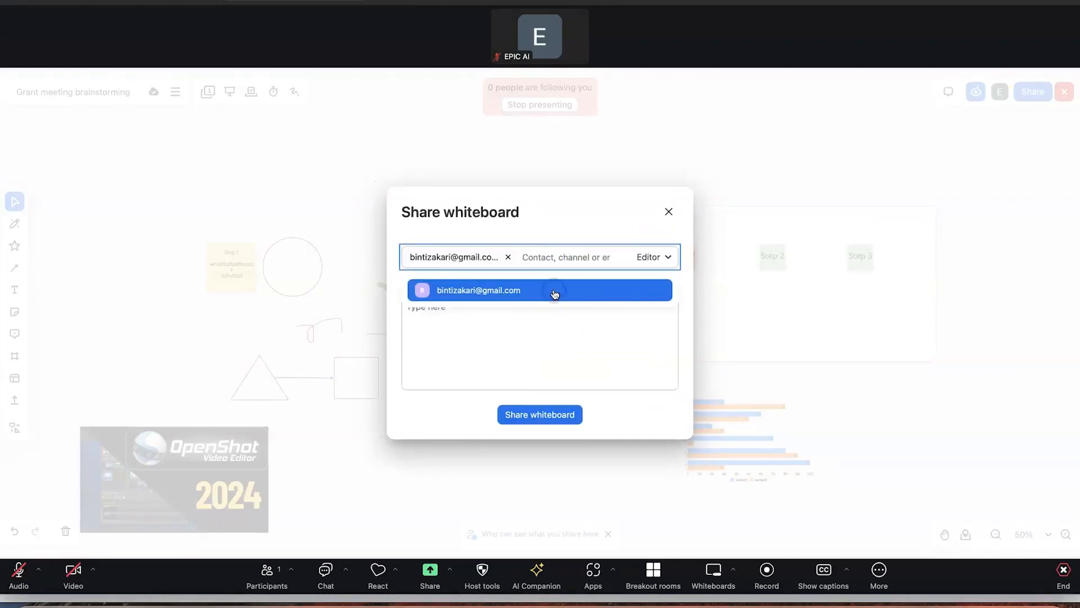
pyautogui.click(667, 256)
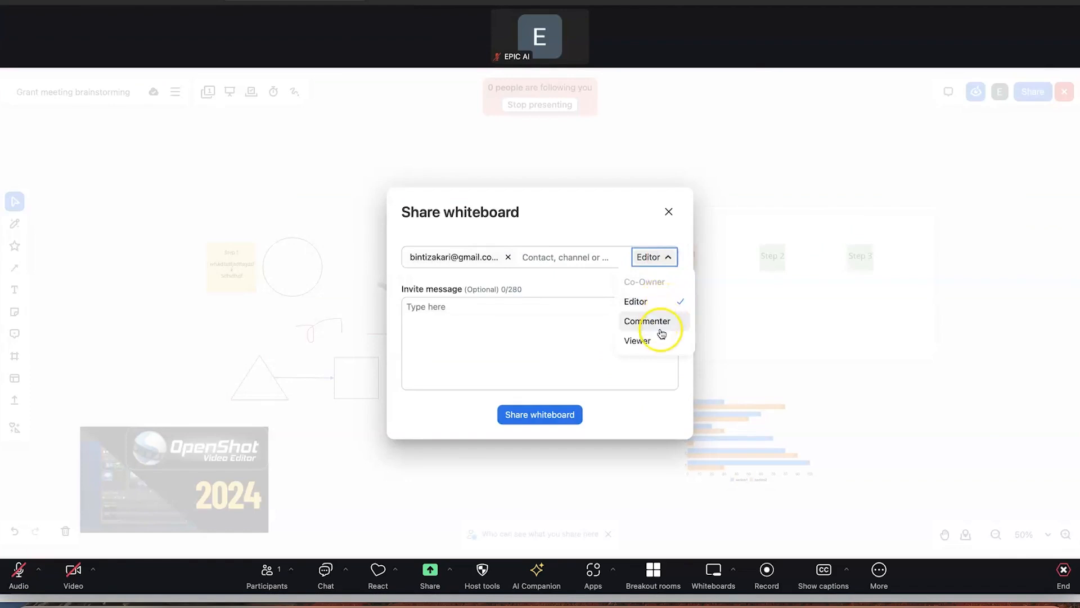
pyautogui.click(669, 212)
pyautogui.click(669, 213)
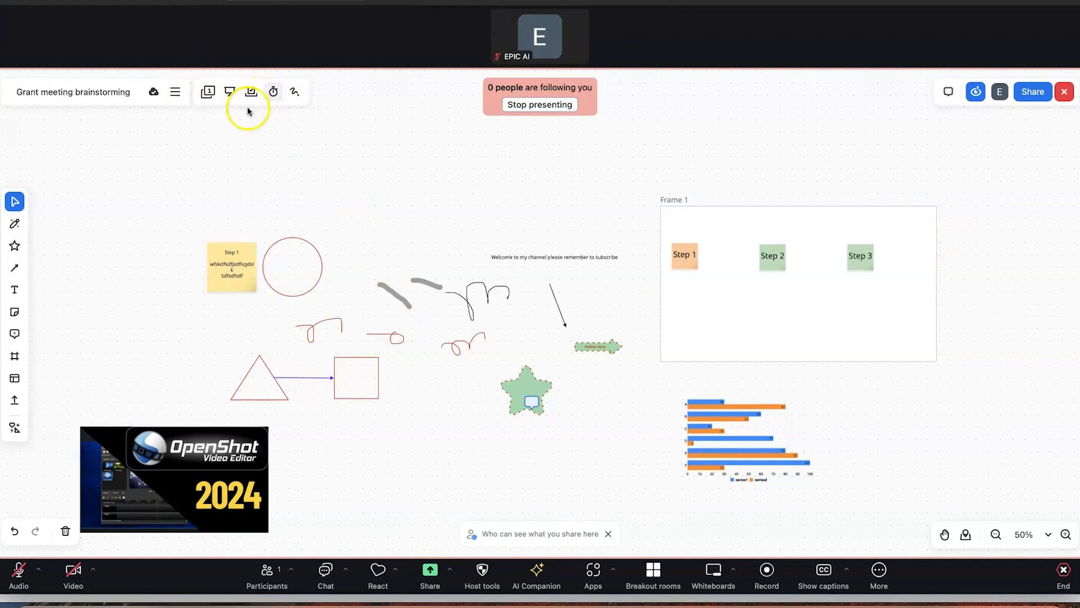
pyautogui.click(294, 96)
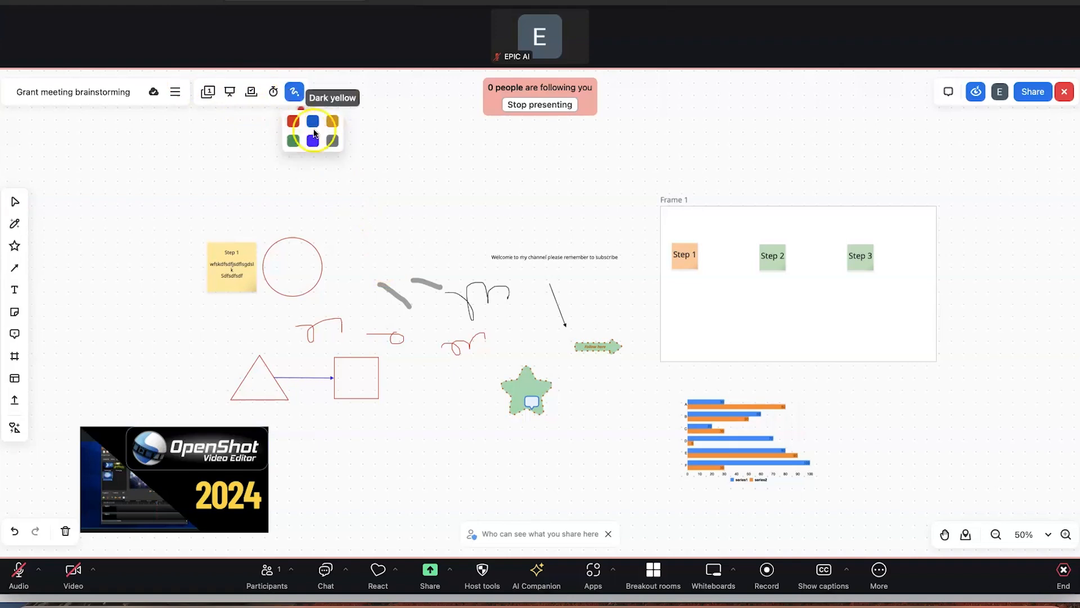
pyautogui.click(294, 123)
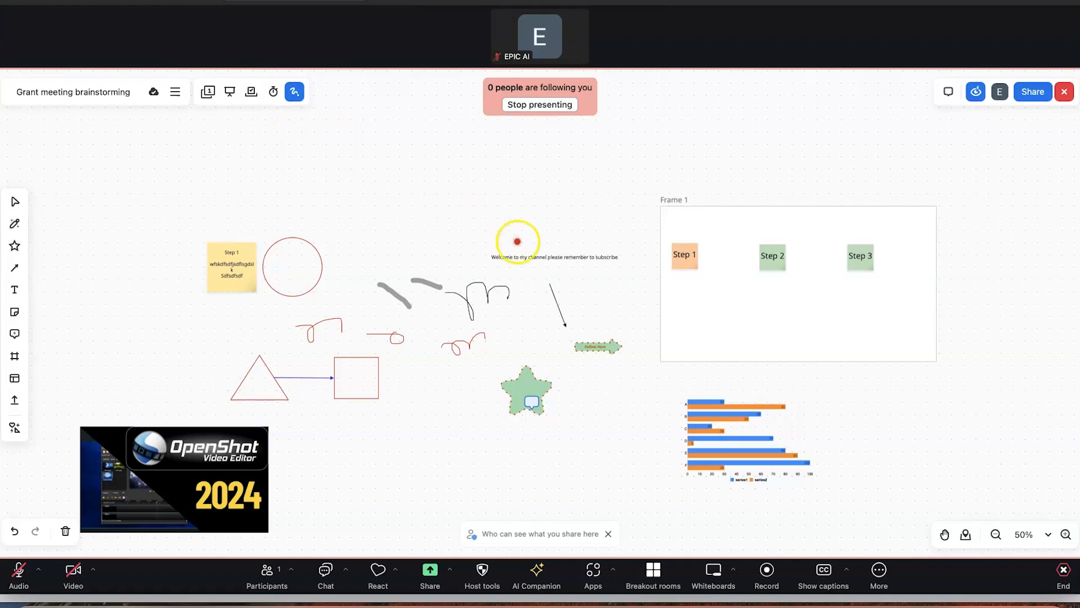
pyautogui.moveTo(658, 269); pyautogui.dragTo(672, 224)
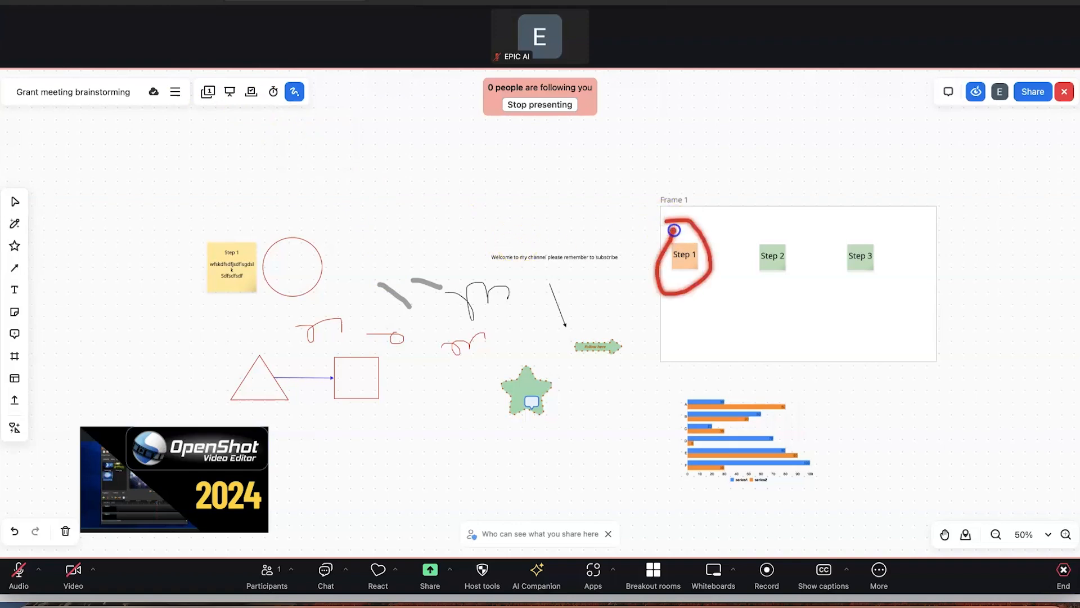
pyautogui.moveTo(186, 218)
pyautogui.mouseDown()
pyautogui.moveTo(353, 288)
pyautogui.moveTo(164, 331)
pyautogui.moveTo(161, 219)
pyautogui.mouseUp()
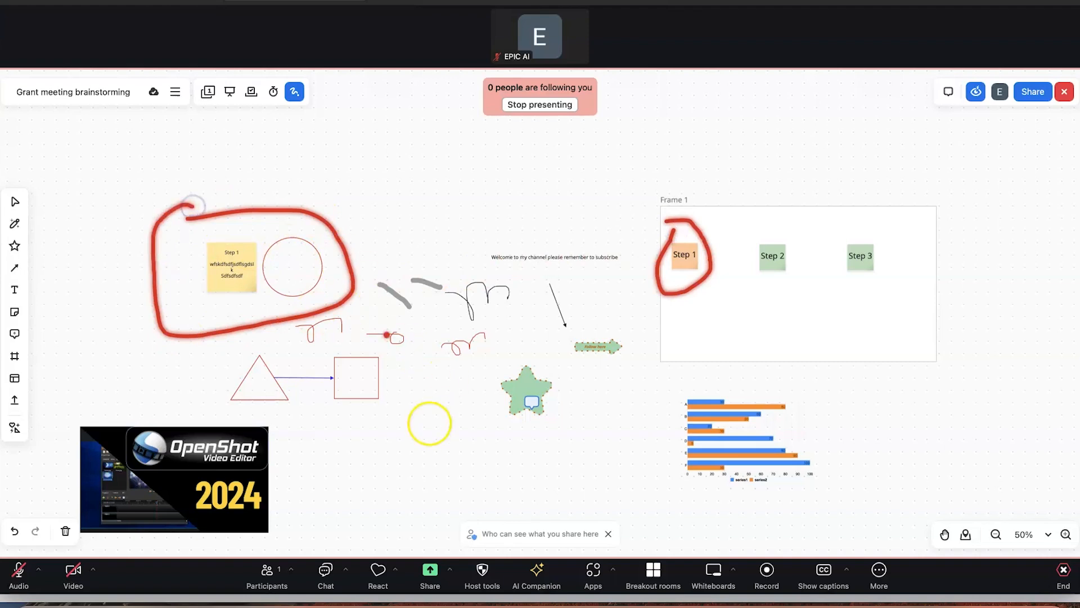
pyautogui.moveTo(487, 372)
pyautogui.mouseDown()
pyautogui.moveTo(511, 366)
pyautogui.moveTo(567, 441)
pyautogui.moveTo(482, 374)
pyautogui.mouseUp()
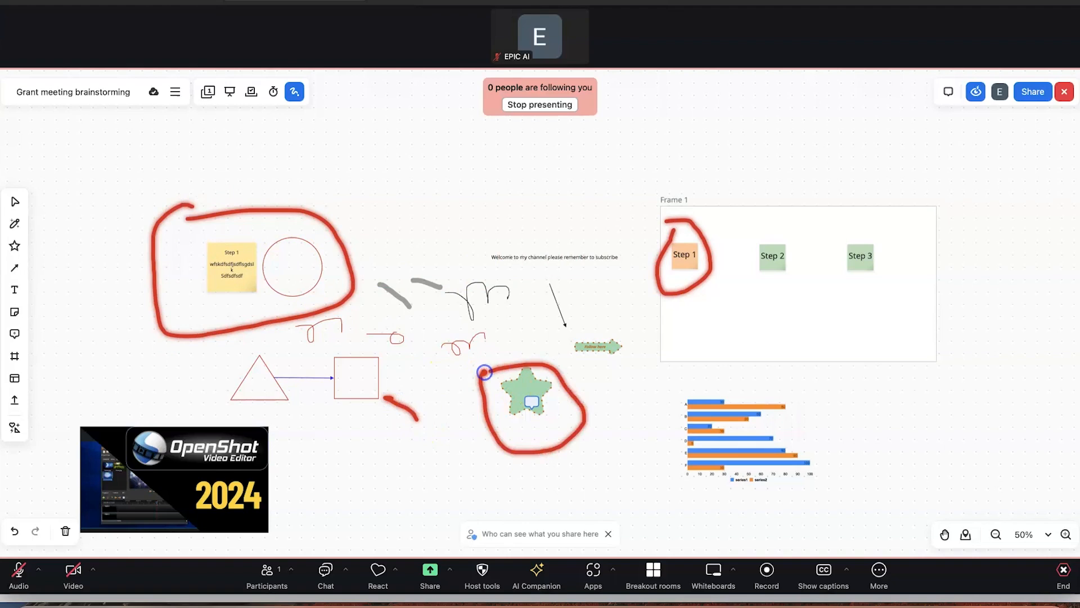
pyautogui.moveTo(666, 391)
pyautogui.mouseDown()
pyautogui.moveTo(844, 395)
pyautogui.moveTo(666, 451)
pyautogui.moveTo(663, 362)
pyautogui.mouseUp()
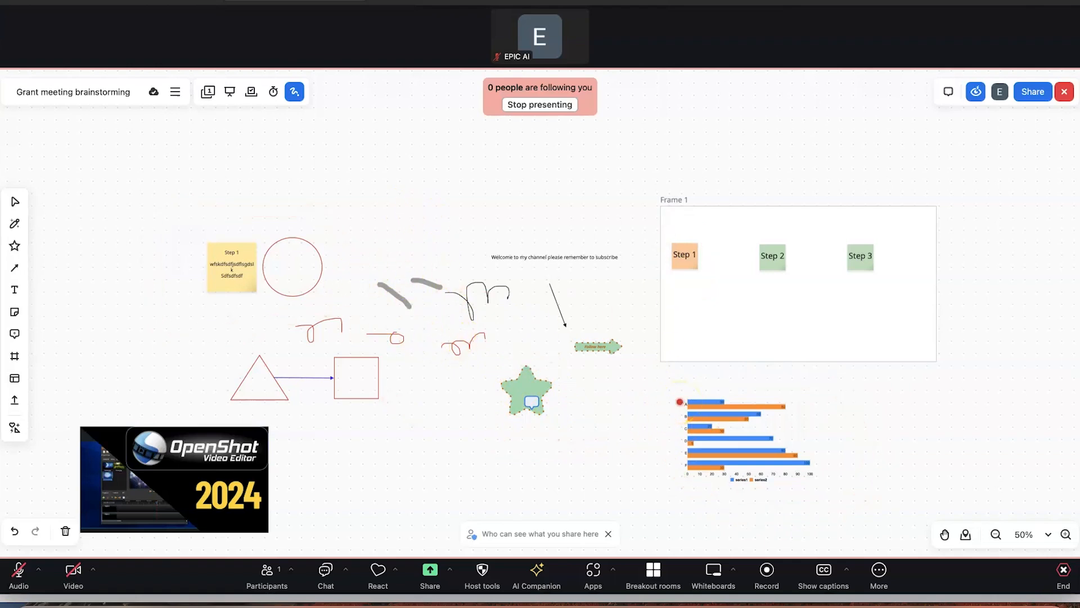
# Run the five-minute whiteboard timer to 04:51, turn off the laser, then reset and close the timer
pyautogui.click(273, 91)
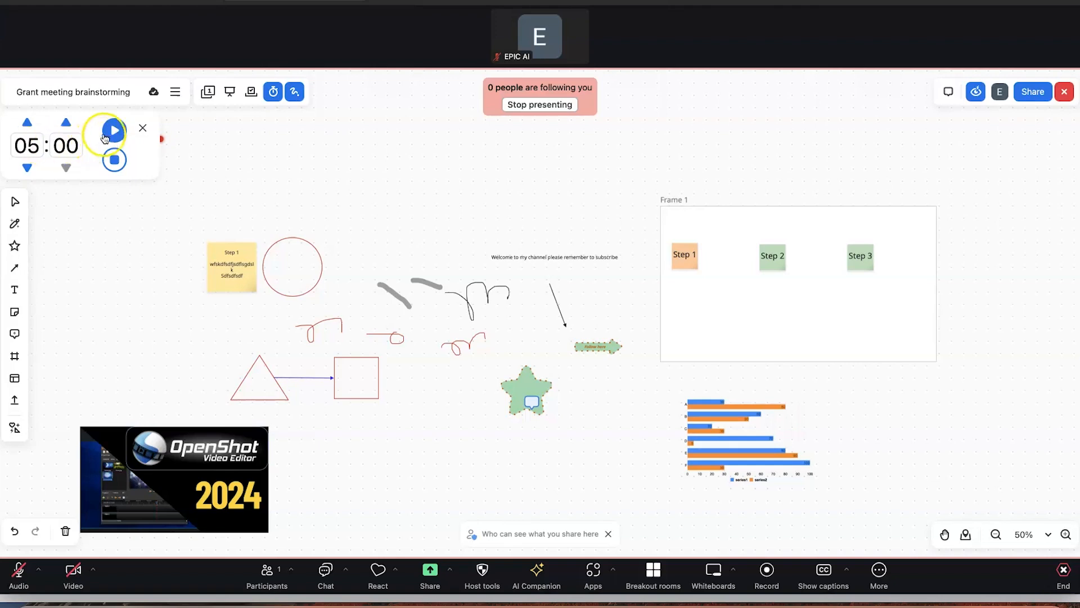
pyautogui.click(112, 131)
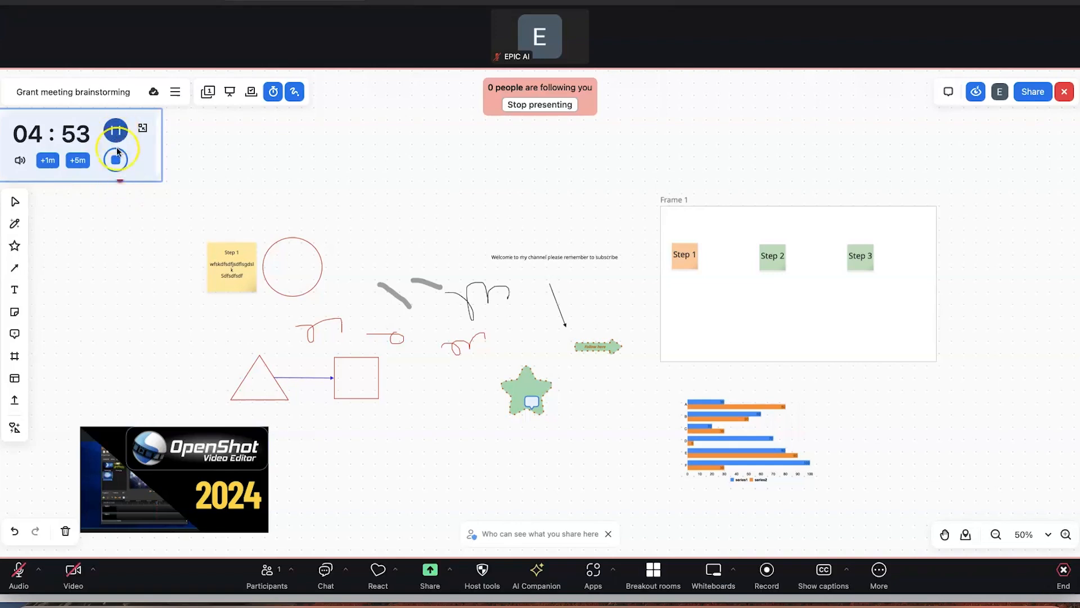
pyautogui.click(118, 130)
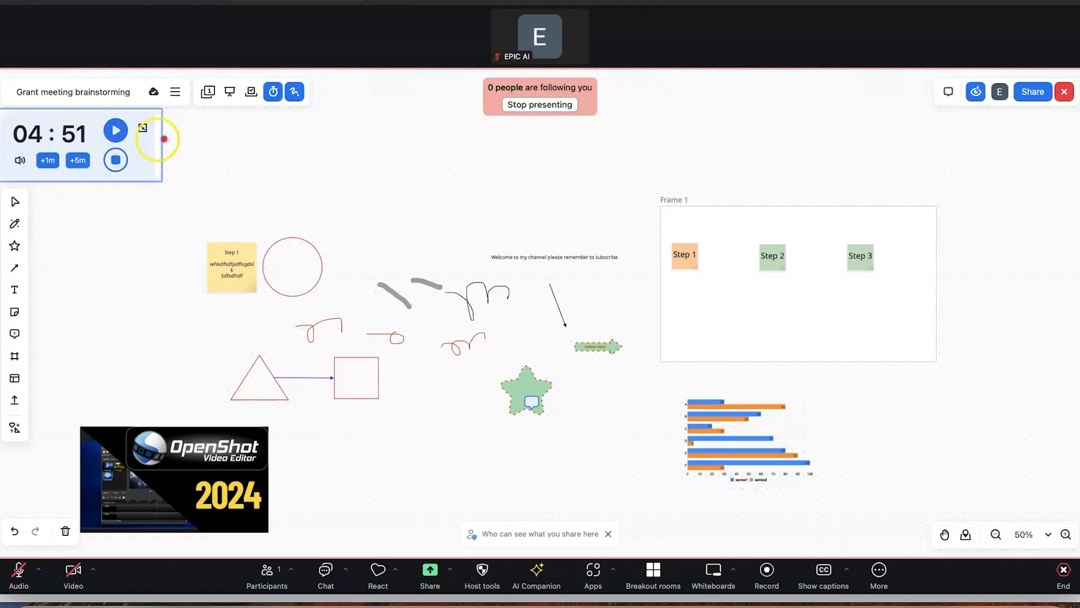
pyautogui.click(295, 93)
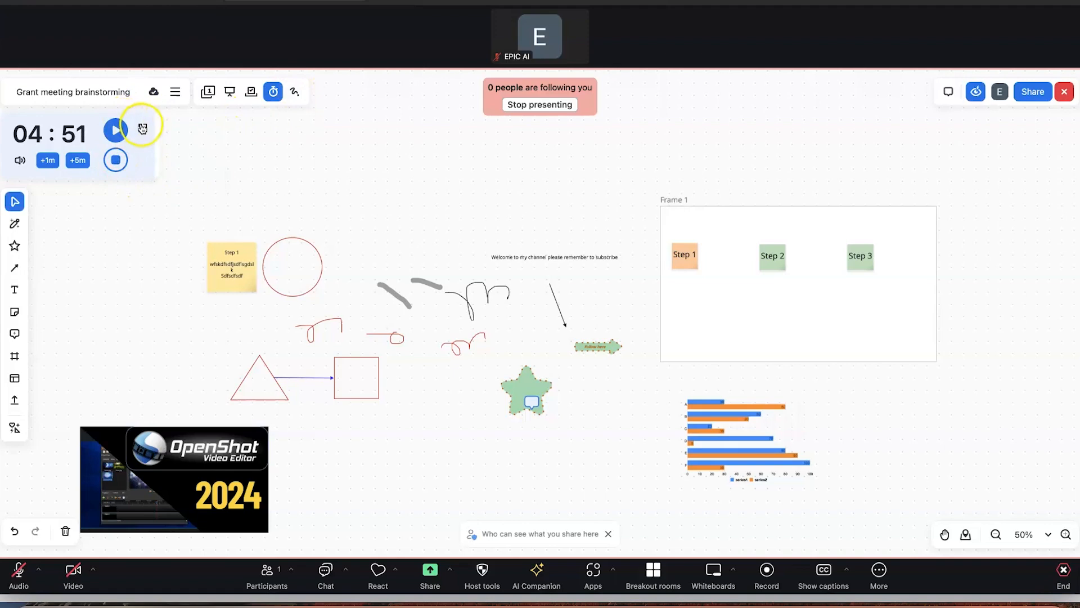
pyautogui.click(115, 160)
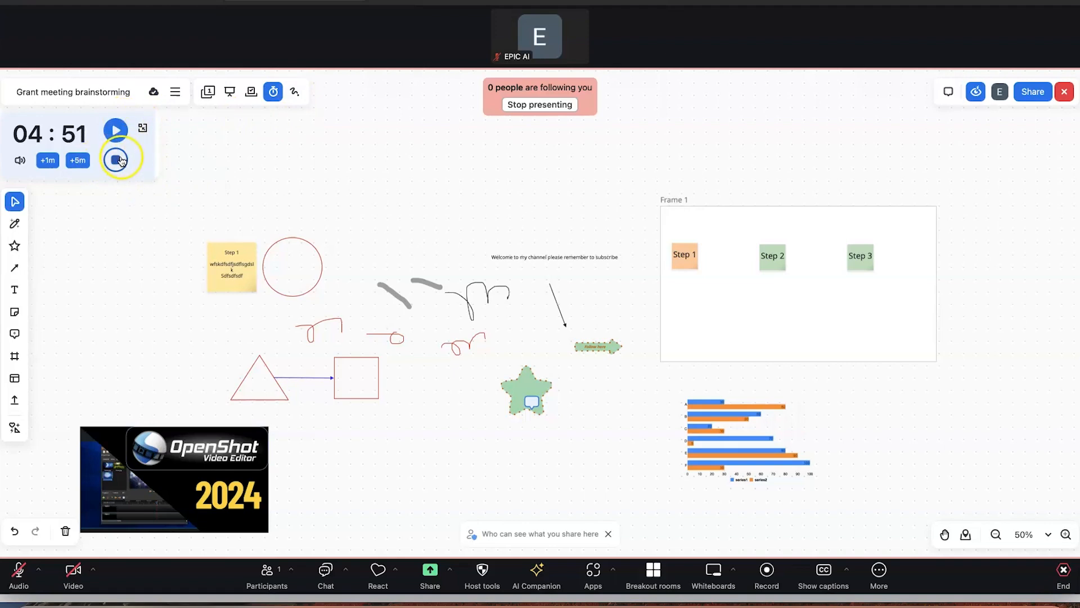
pyautogui.click(147, 128)
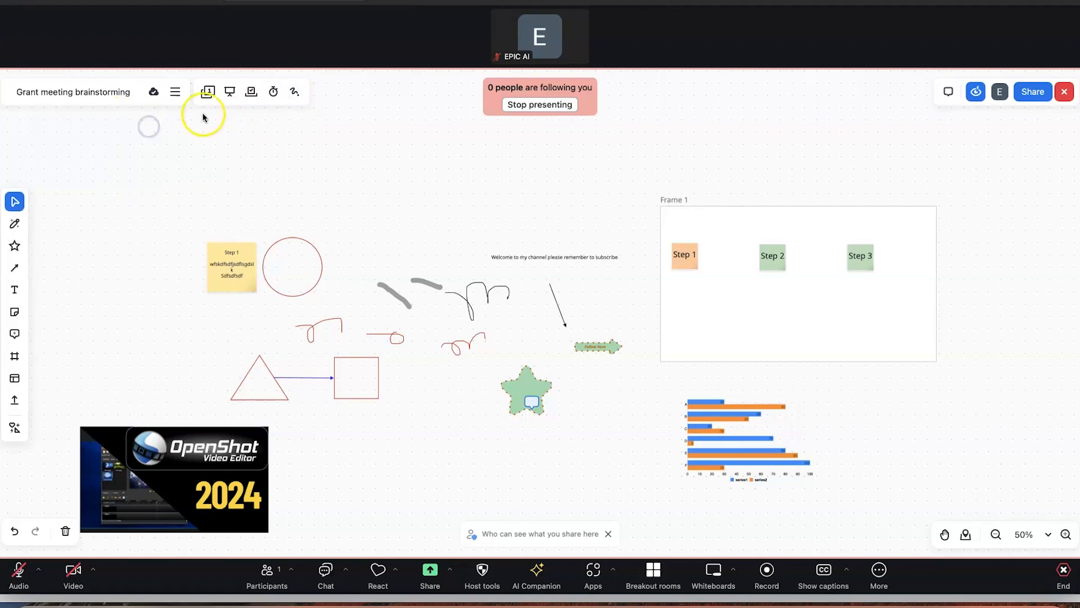
# Start a new voting session and rename it Members
pyautogui.click(252, 94)
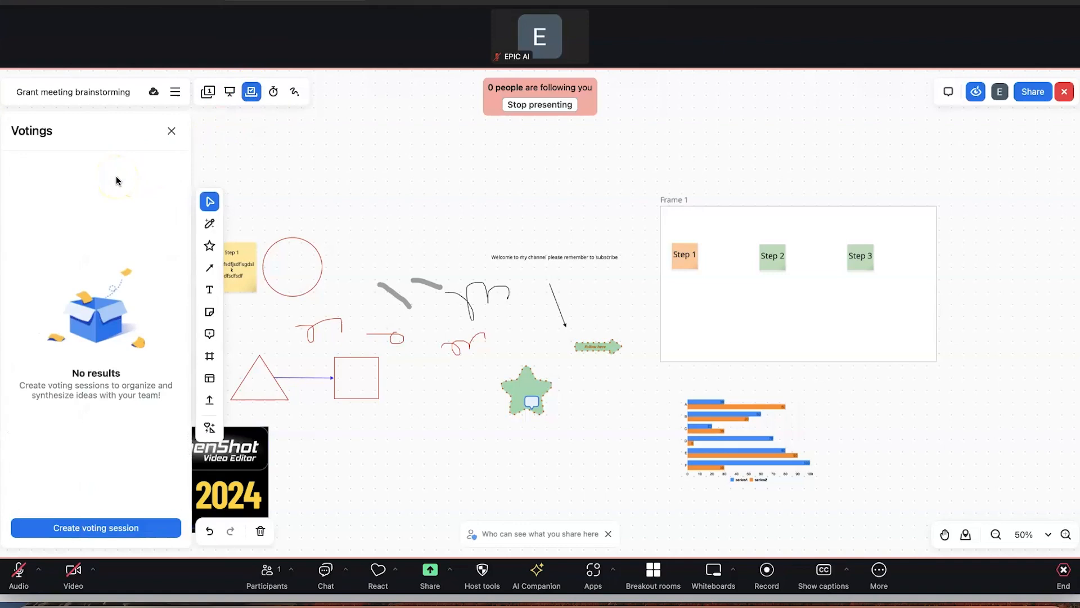
pyautogui.click(94, 529)
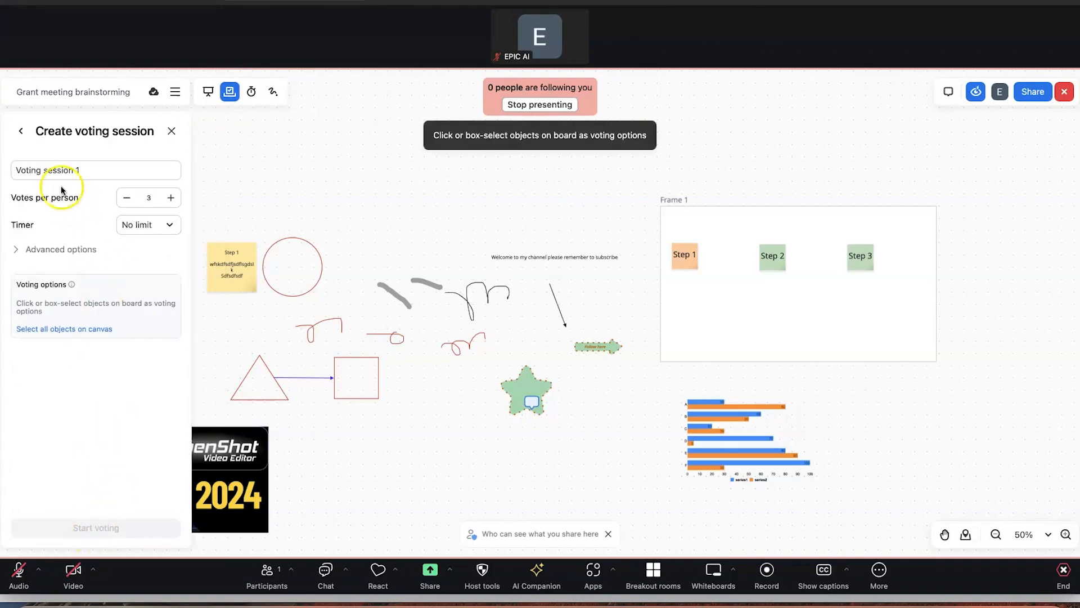
pyautogui.doubleClick(102, 172)
pyautogui.press('super+a')
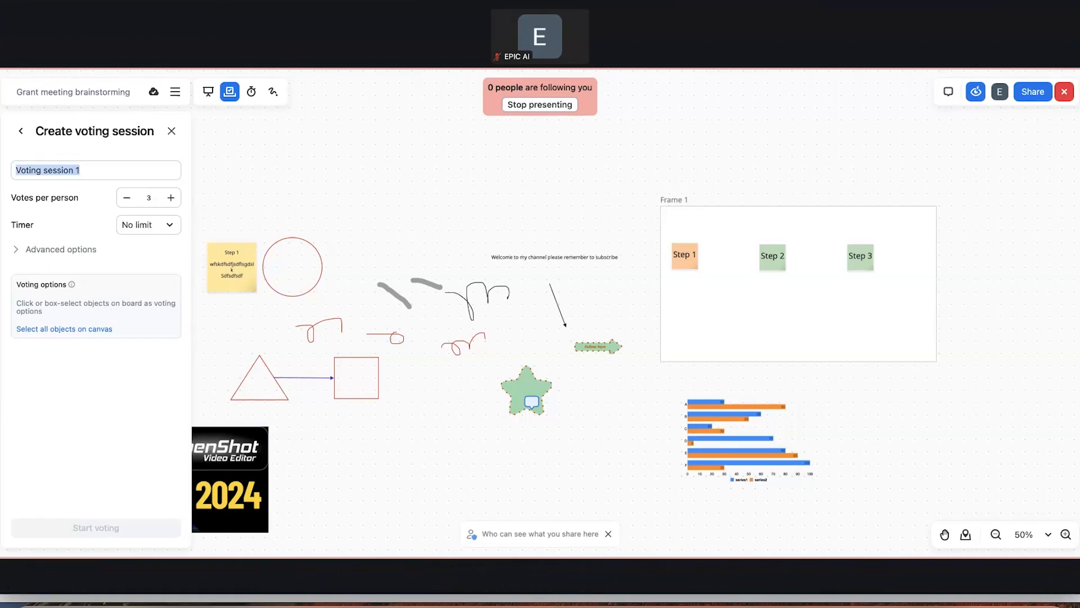
pyautogui.write('Members')
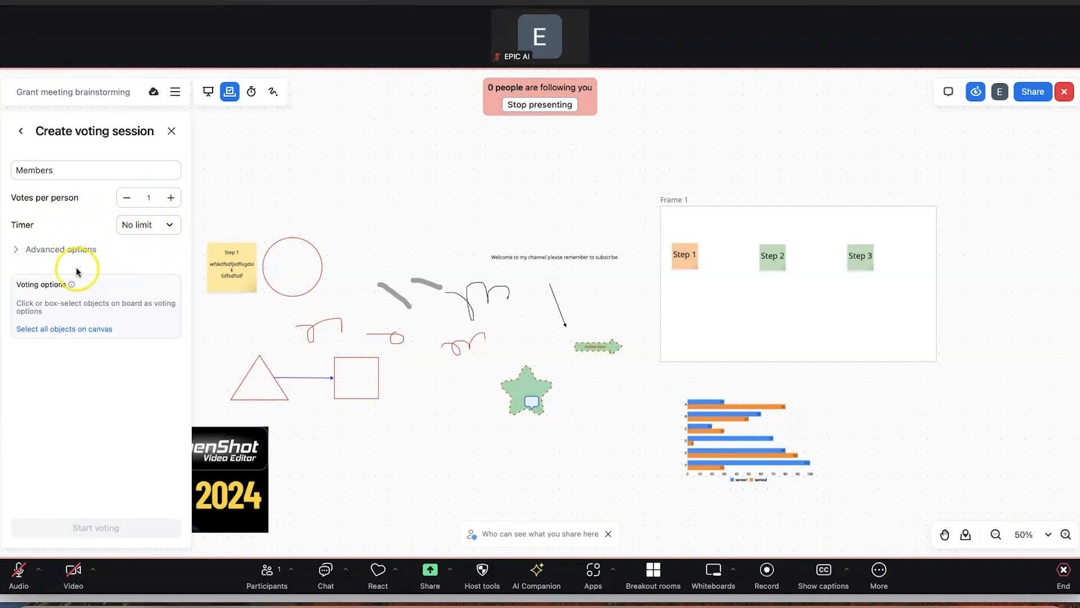
# Expand the advanced voting options, abandon the session, and show the Presentation list with Frame 1
pyautogui.click(17, 249)
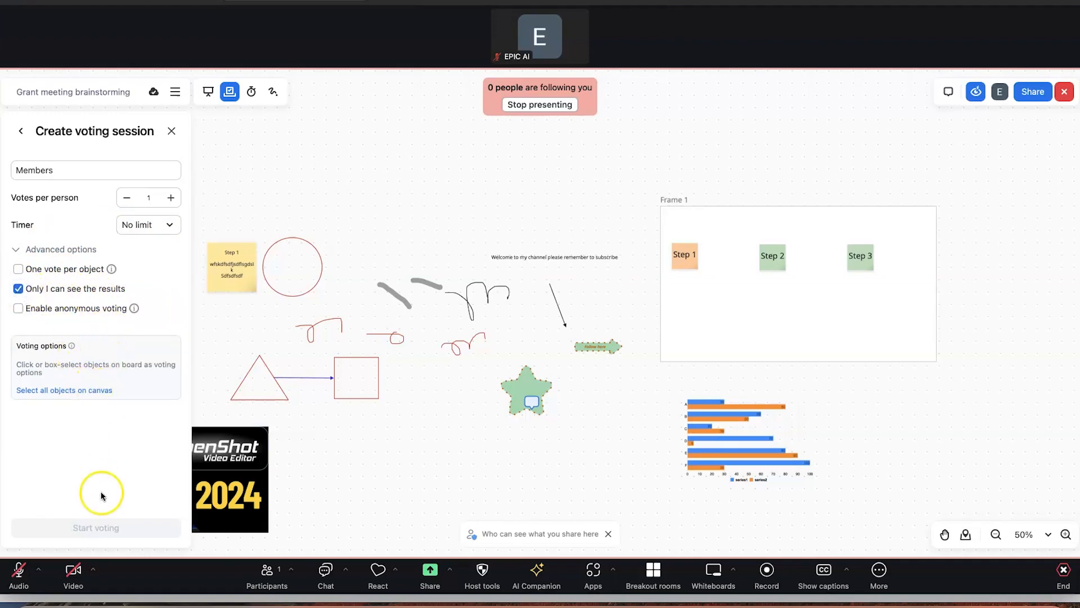
pyautogui.click(229, 91)
pyautogui.click(229, 92)
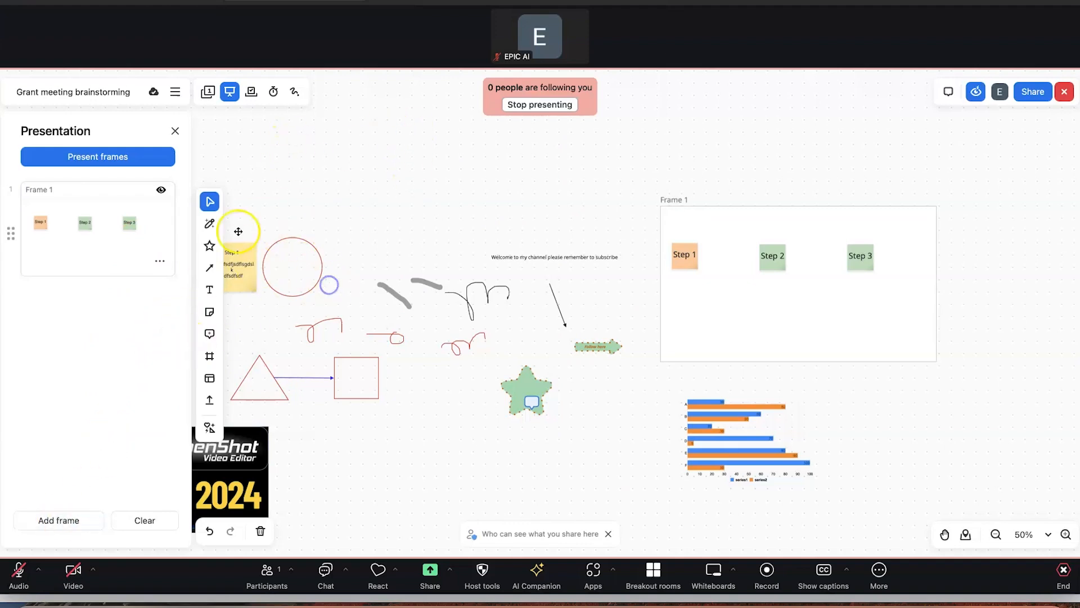
# Add two blank whiteboard pages, Page 2 and Page 3
pyautogui.click(209, 93)
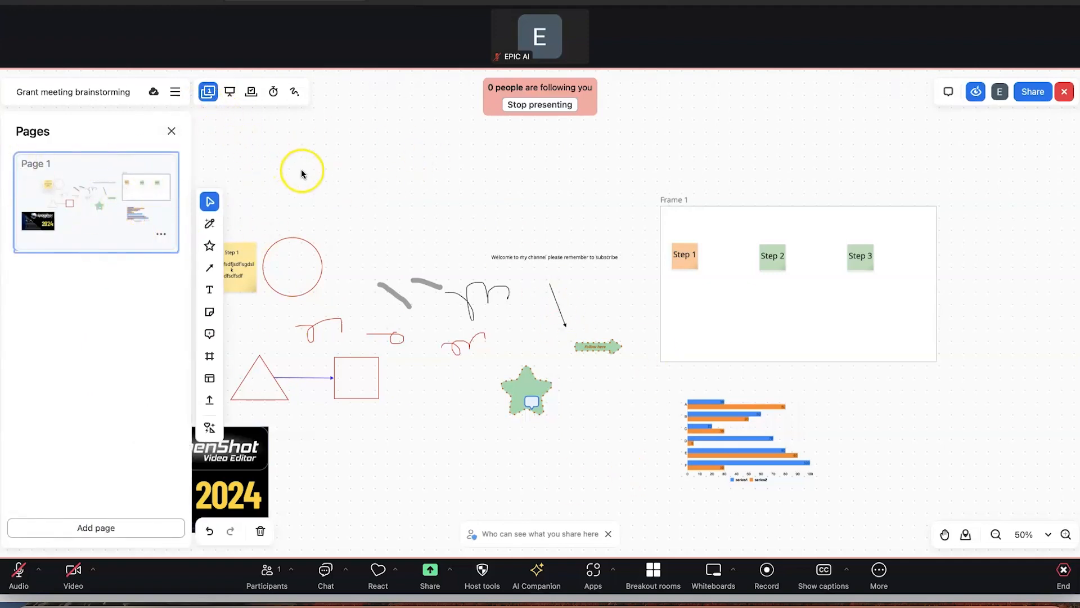
pyautogui.click(80, 521)
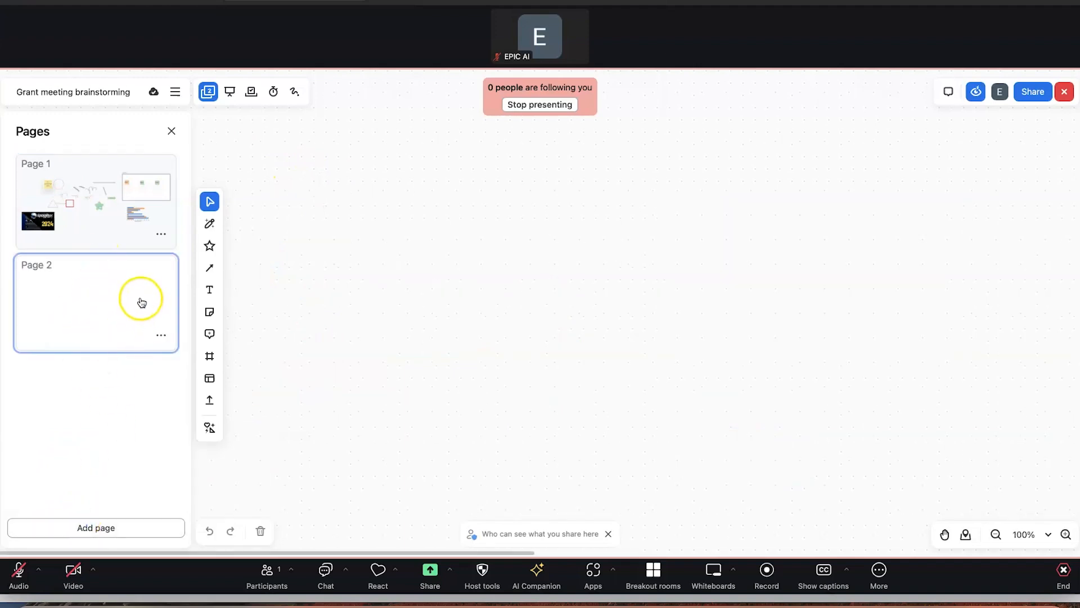
pyautogui.click(99, 534)
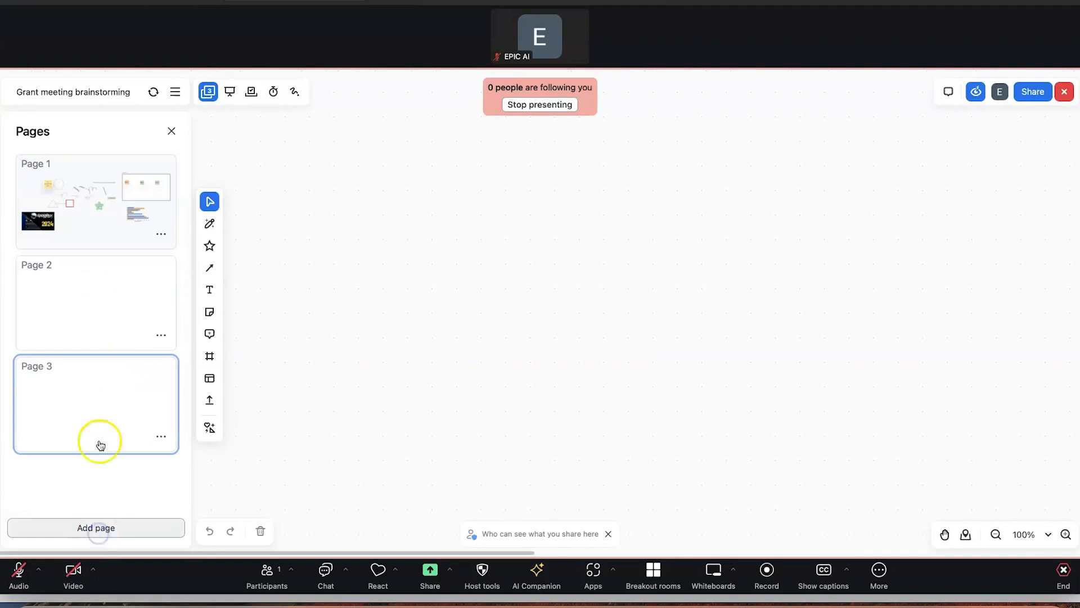
# Switch between Page 2 and Page 3, then stop presenting the whiteboard
pyautogui.click(109, 285)
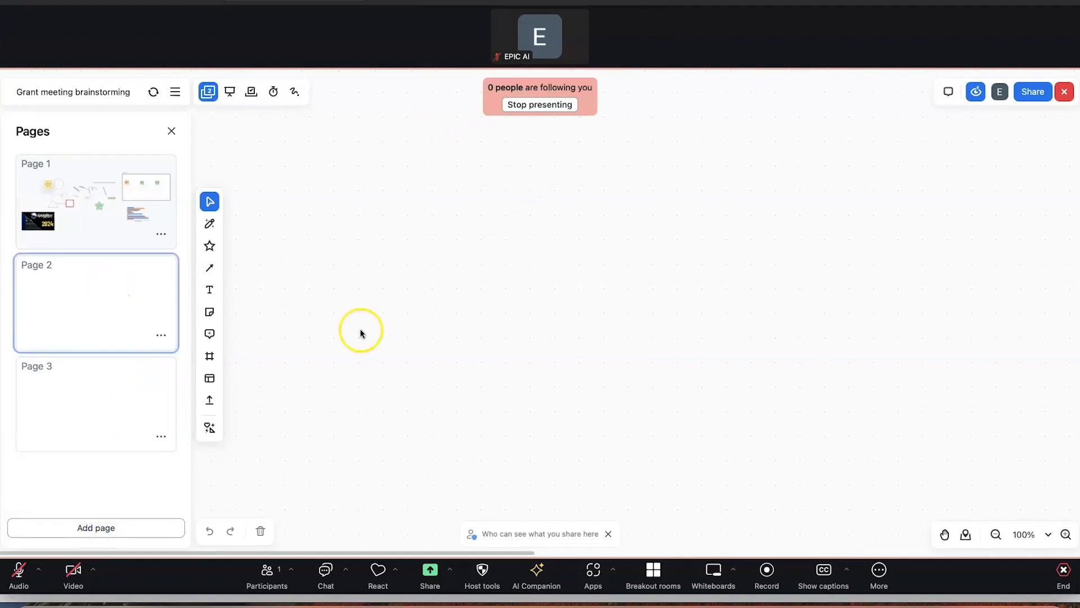
pyautogui.click(99, 411)
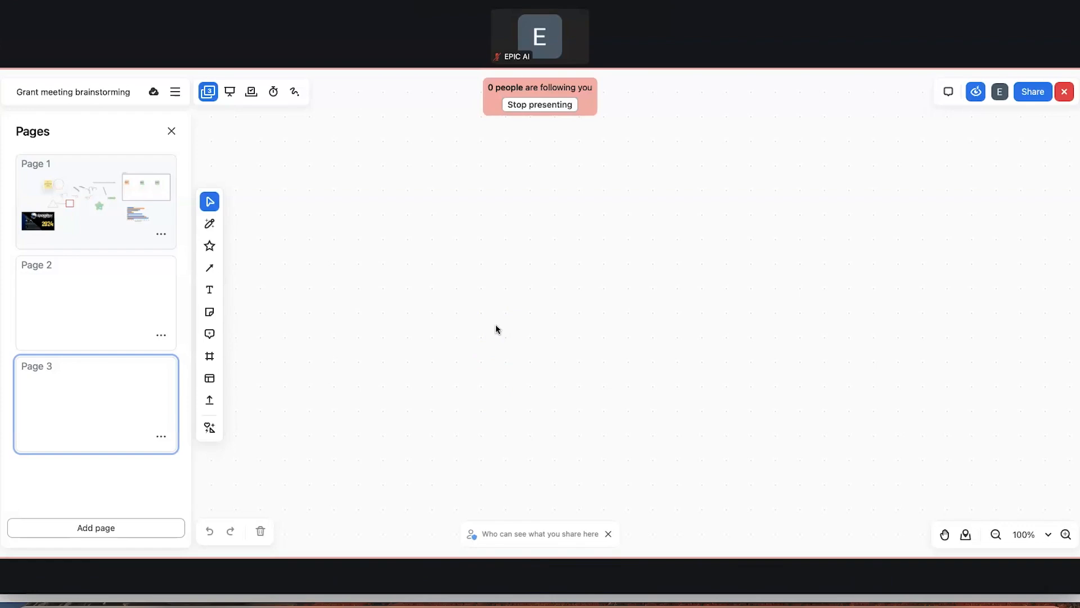
pyautogui.click(618, 353)
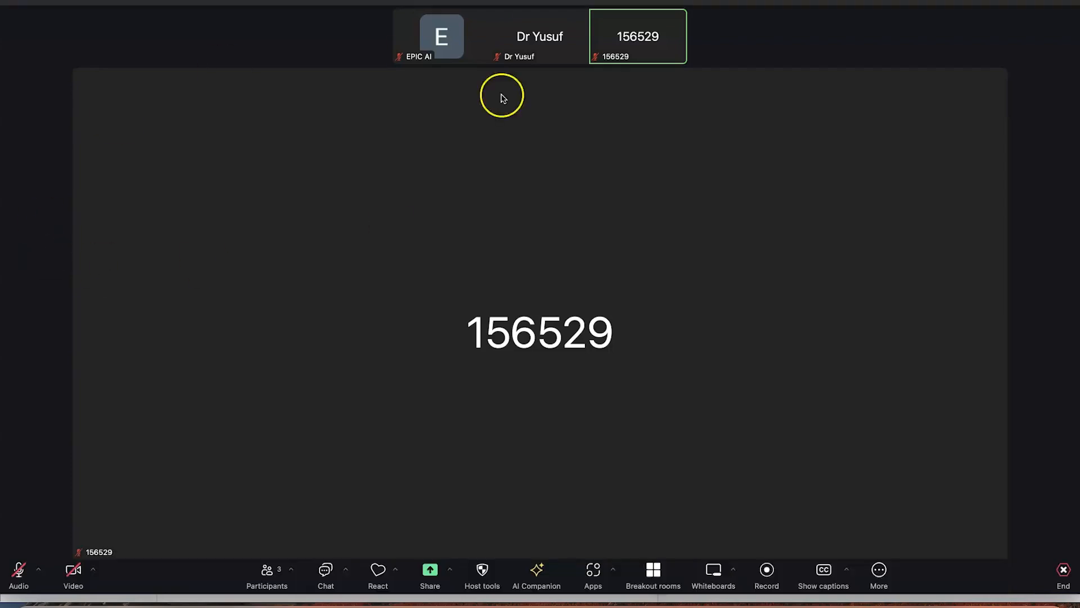
# Open the Breakout rooms setup from the meeting toolbar's More menu
pyautogui.moveTo(535, 49)
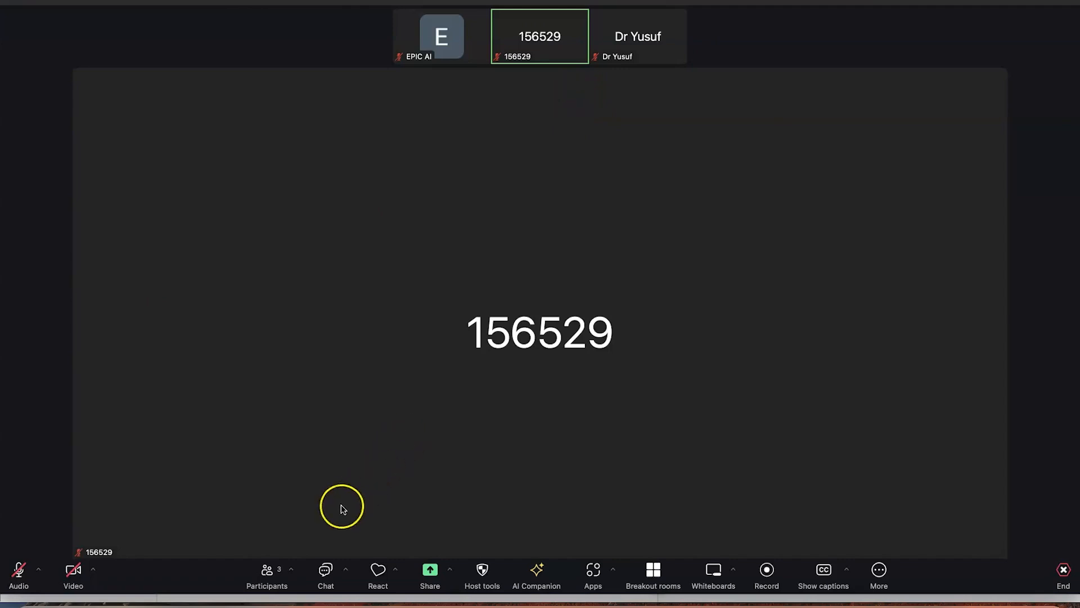
pyautogui.click(876, 574)
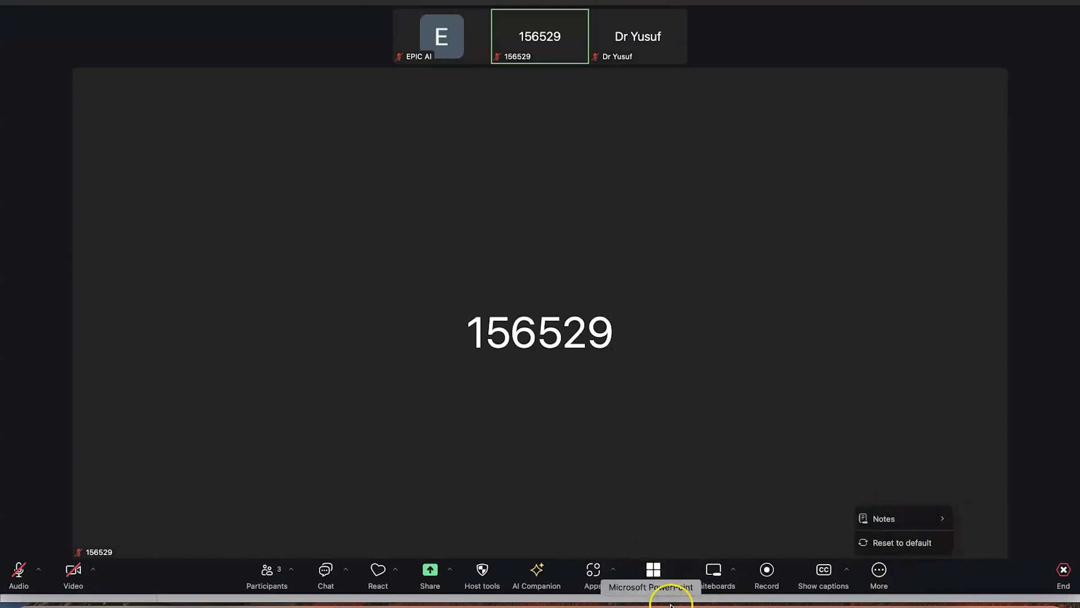
pyautogui.click(654, 574)
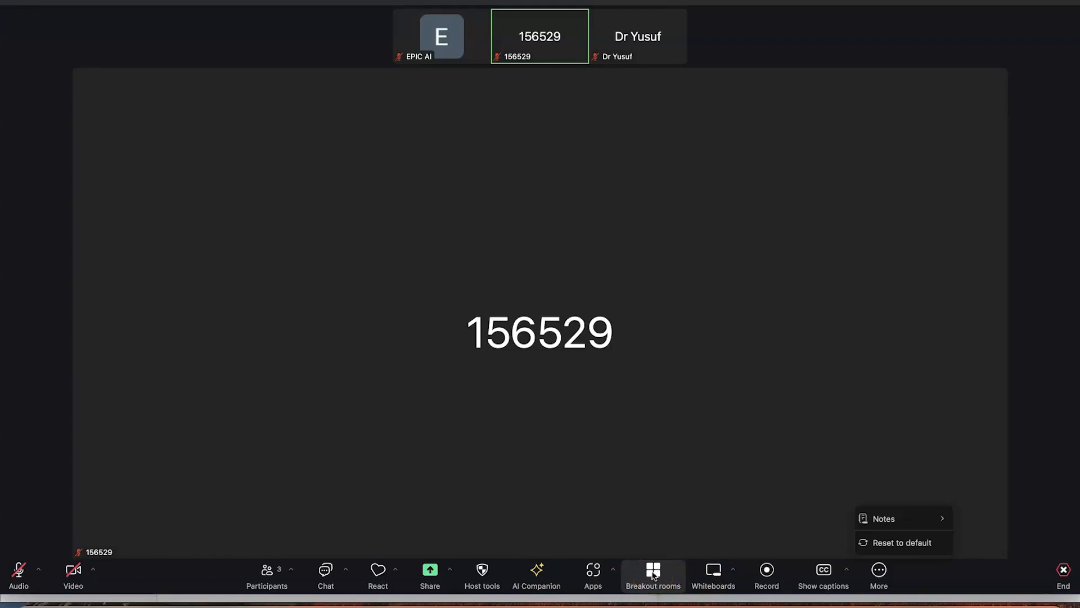
pyautogui.click(654, 573)
# Set the breakout room count to 2 with manual participant assignment
pyautogui.click(751, 492)
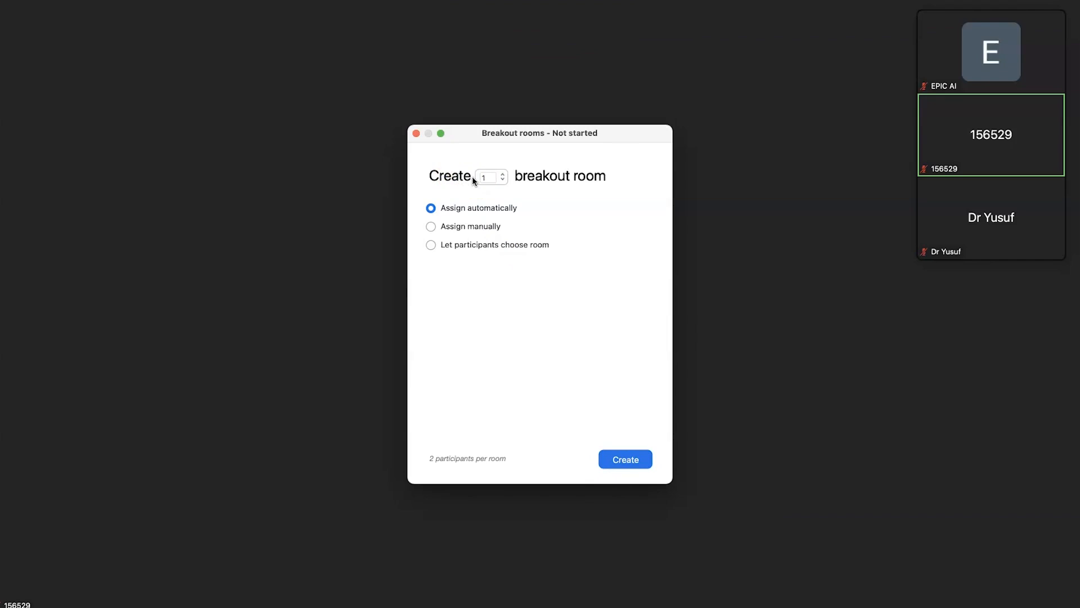
pyautogui.click(503, 175)
pyautogui.click(432, 227)
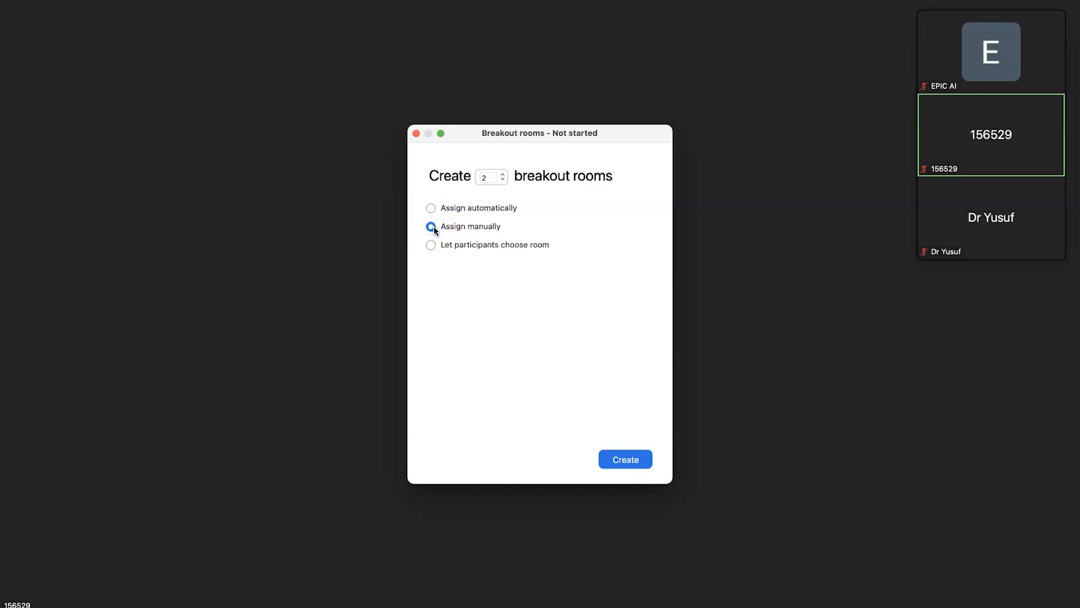
# Create the two breakout rooms and rename Room 1 to 'grant meeting'
pyautogui.click(621, 459)
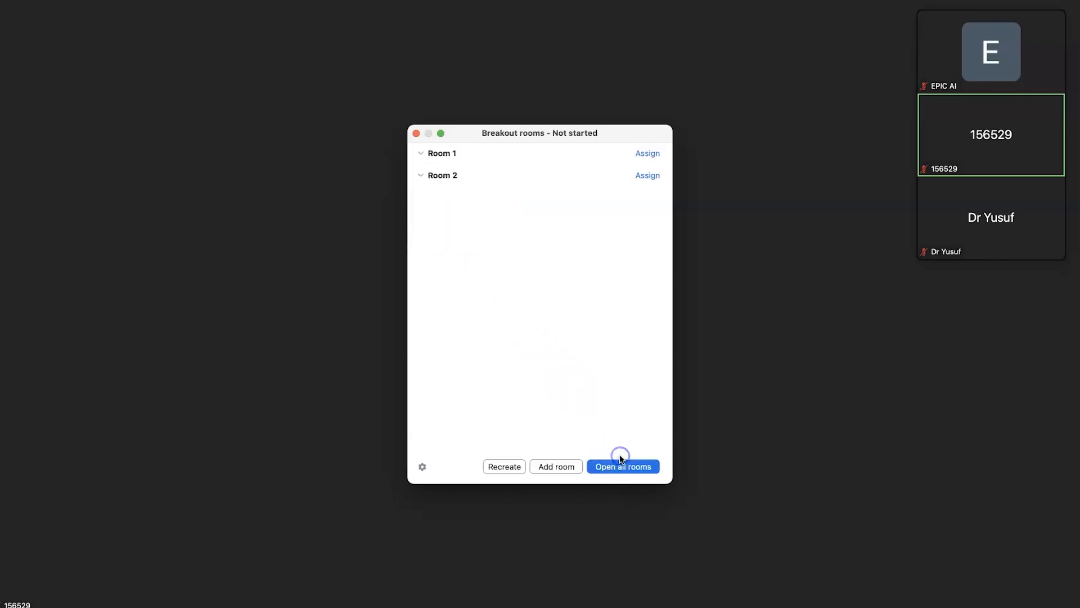
pyautogui.moveTo(478, 170)
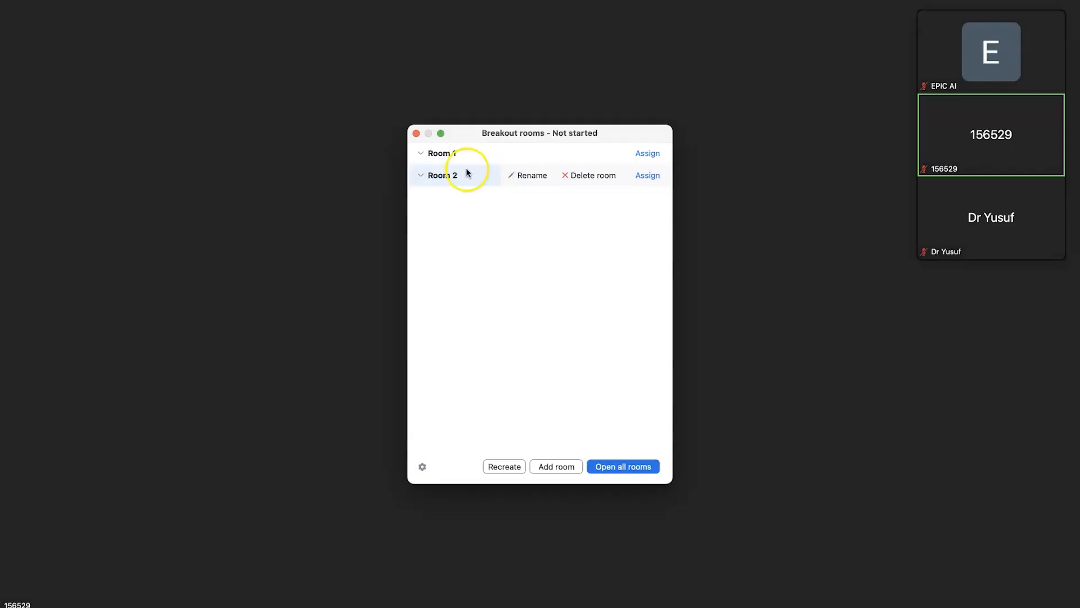
pyautogui.moveTo(544, 151)
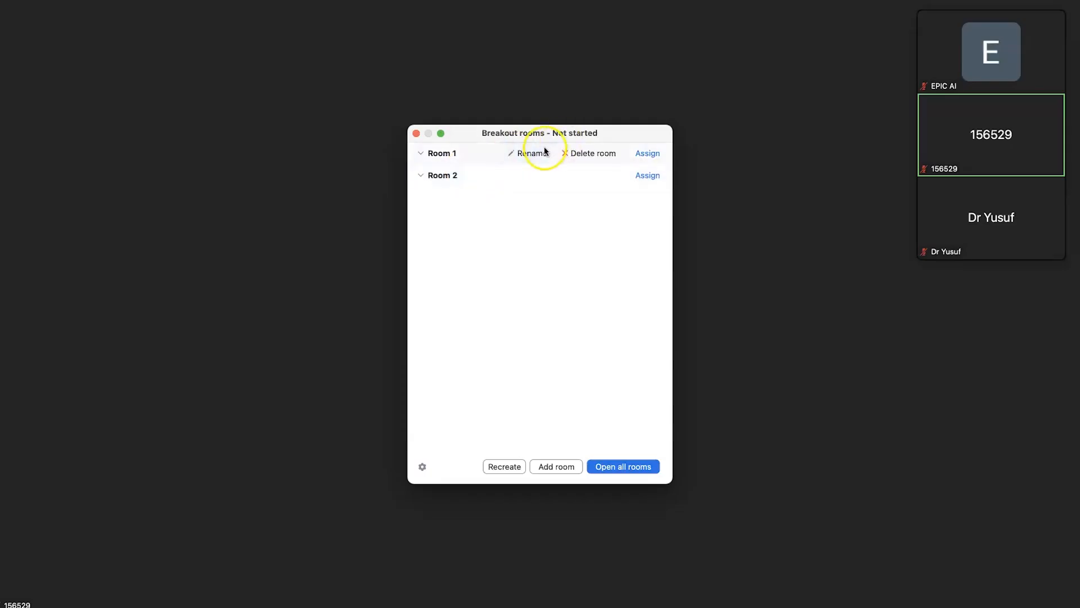
pyautogui.click(531, 154)
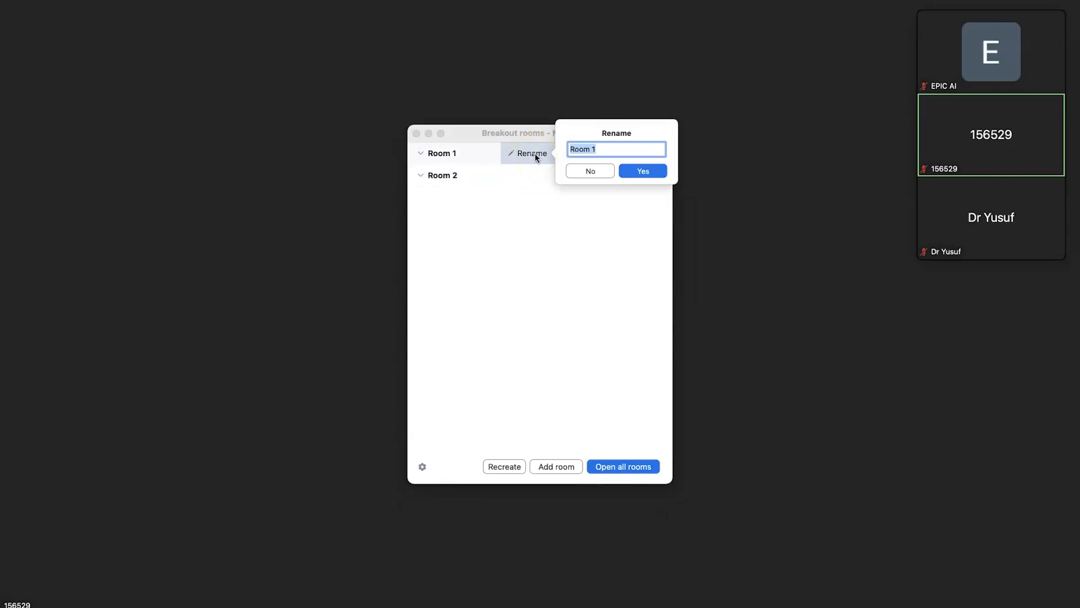
pyautogui.write('grant meeting')
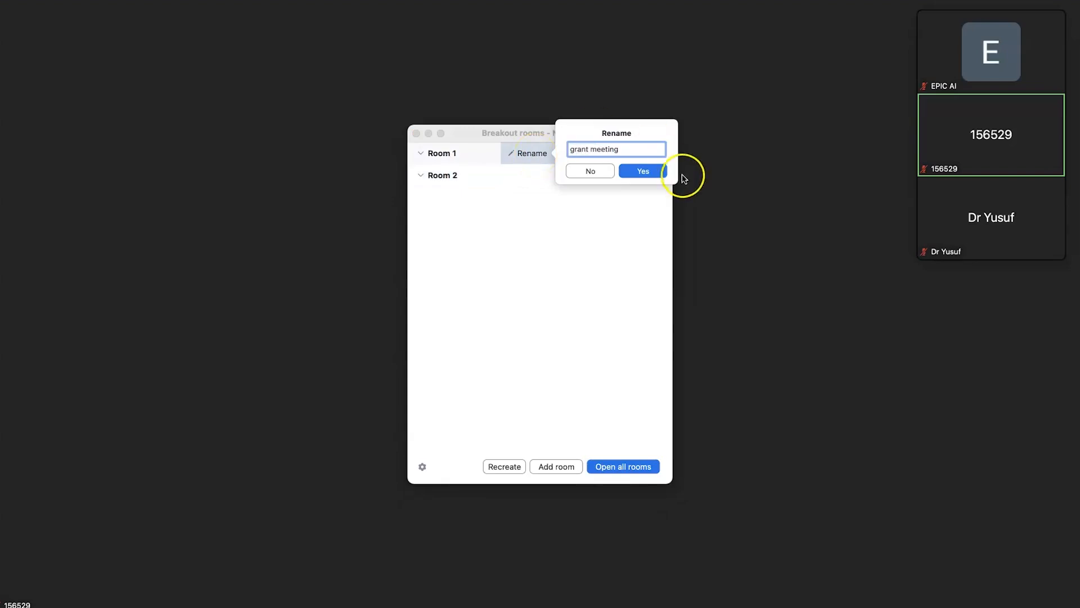
pyautogui.click(644, 172)
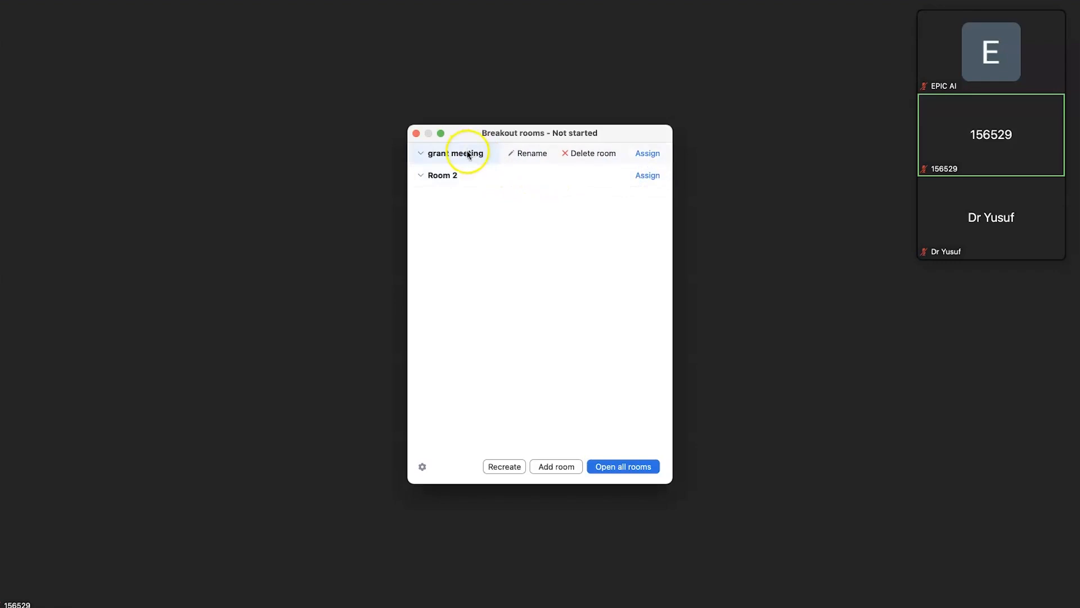
# Rename Room 2 to 'Proposal discussion'
pyautogui.click(533, 177)
pyautogui.write('Proposal discussion')
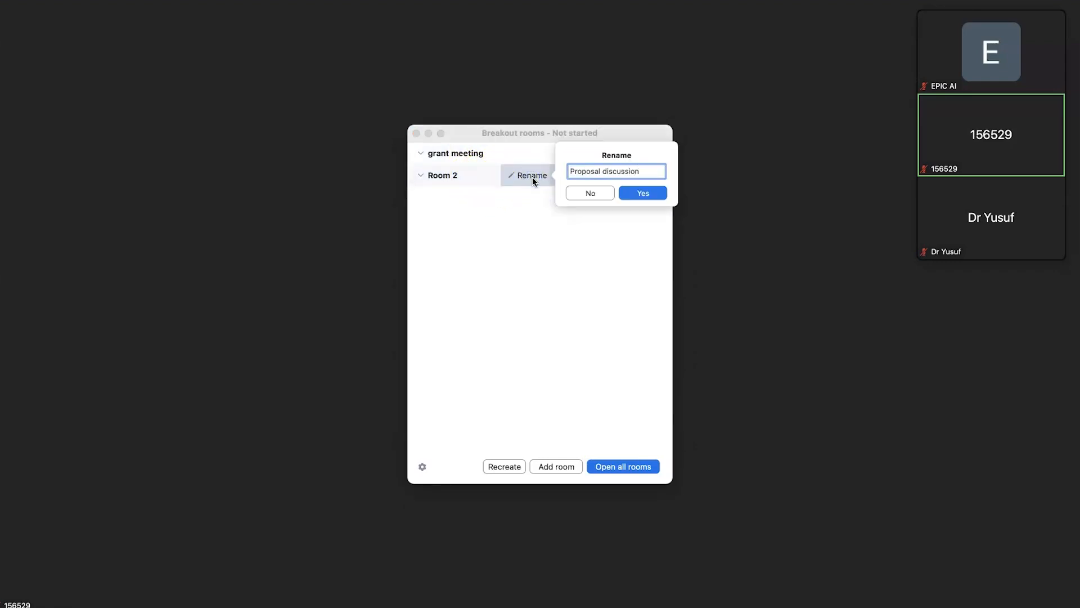
pyautogui.press('Return')
pyautogui.moveTo(447, 162)
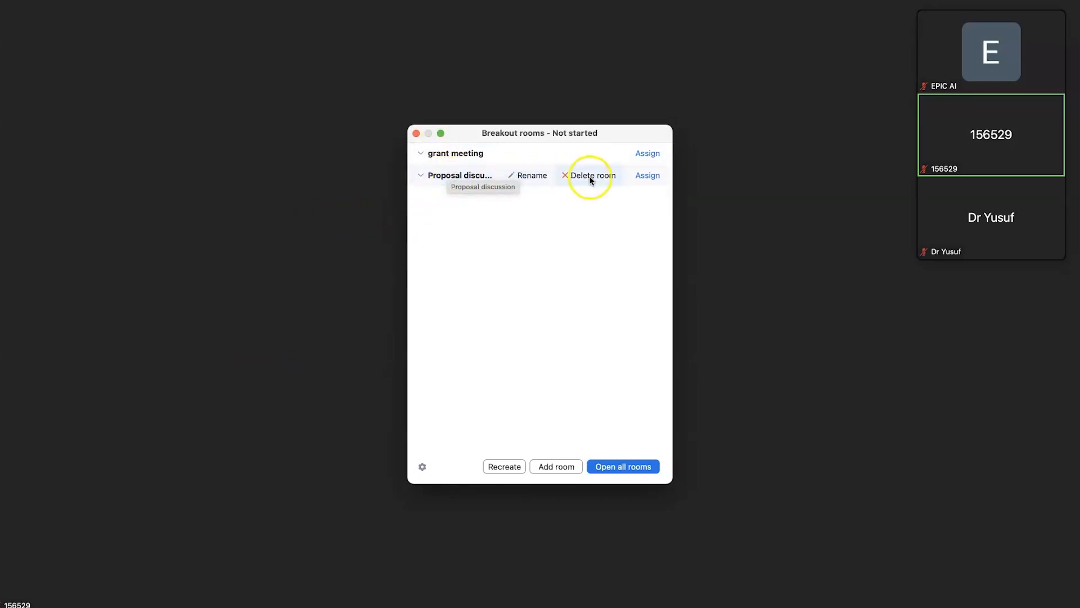
pyautogui.moveTo(645, 159)
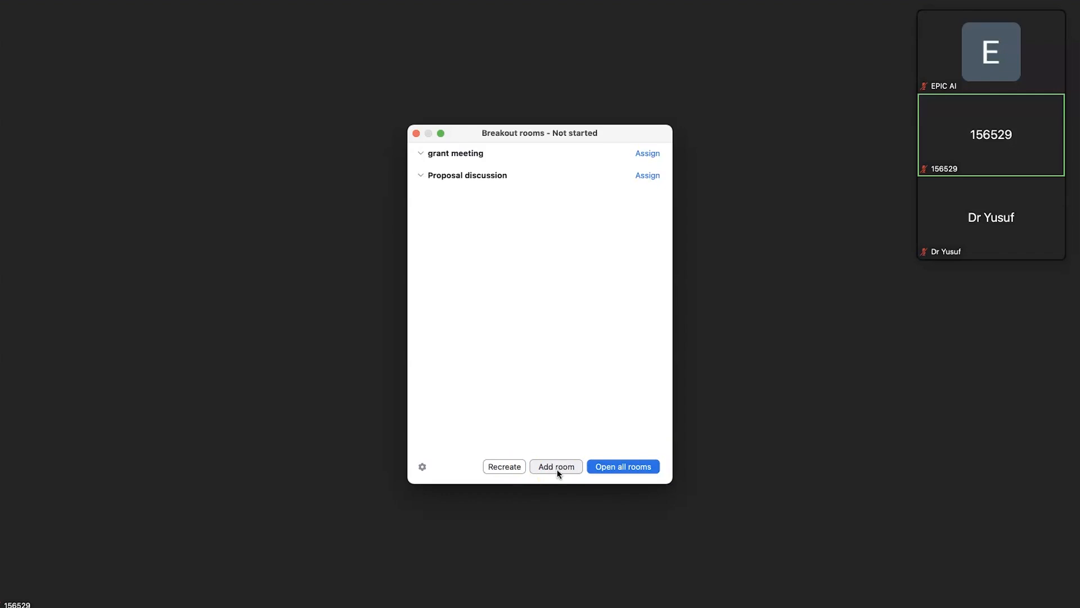
pyautogui.click(550, 468)
pyautogui.click(497, 473)
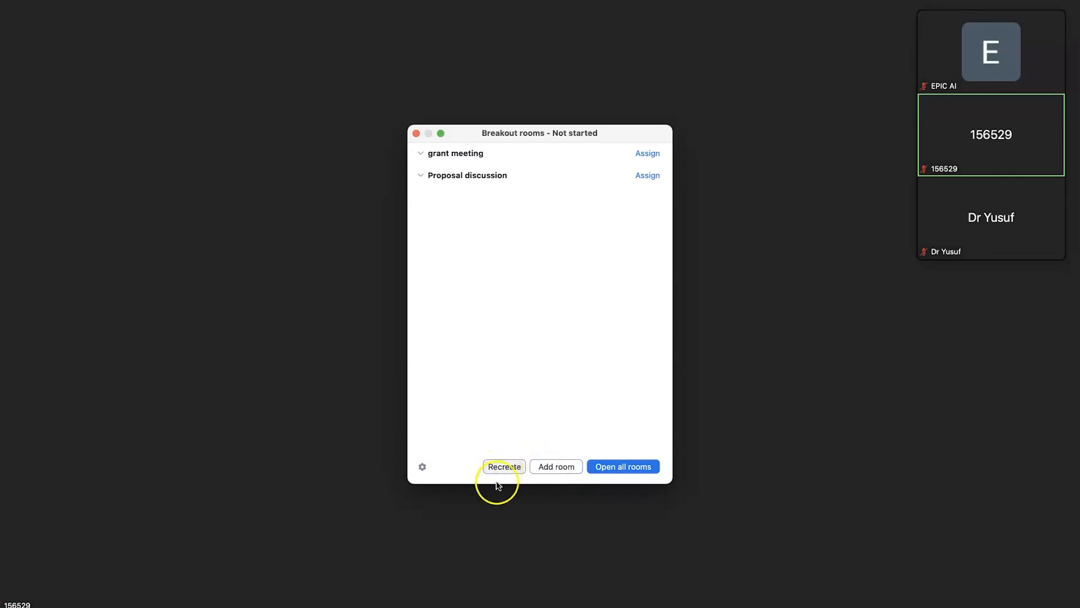
# Set breakout rooms to auto-close after 10 minutes with a 60-second closing countdown
pyautogui.click(423, 466)
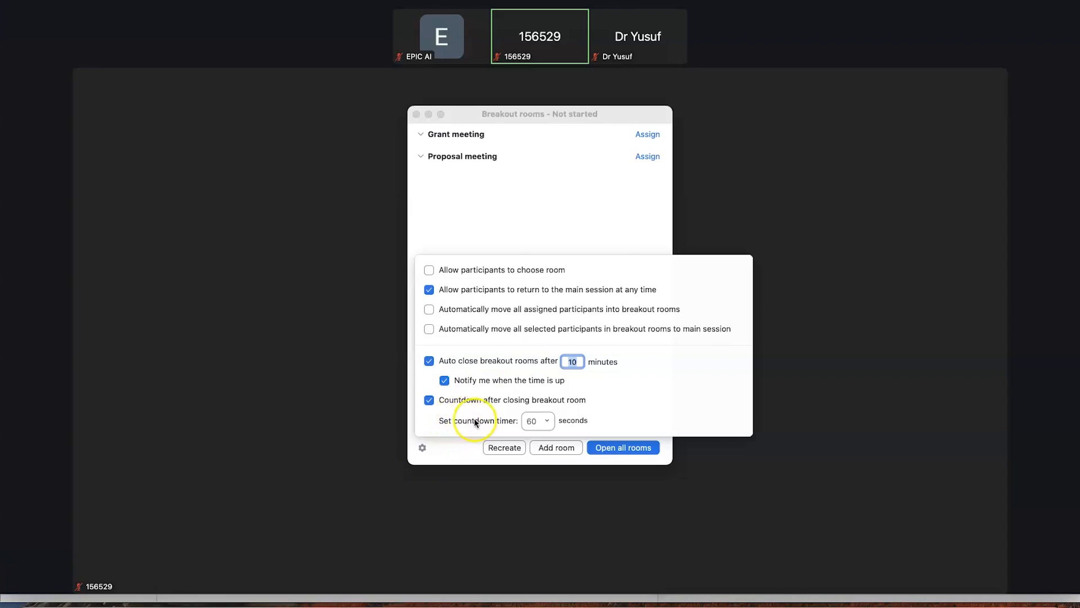
pyautogui.click(551, 421)
pyautogui.click(551, 419)
pyautogui.click(524, 202)
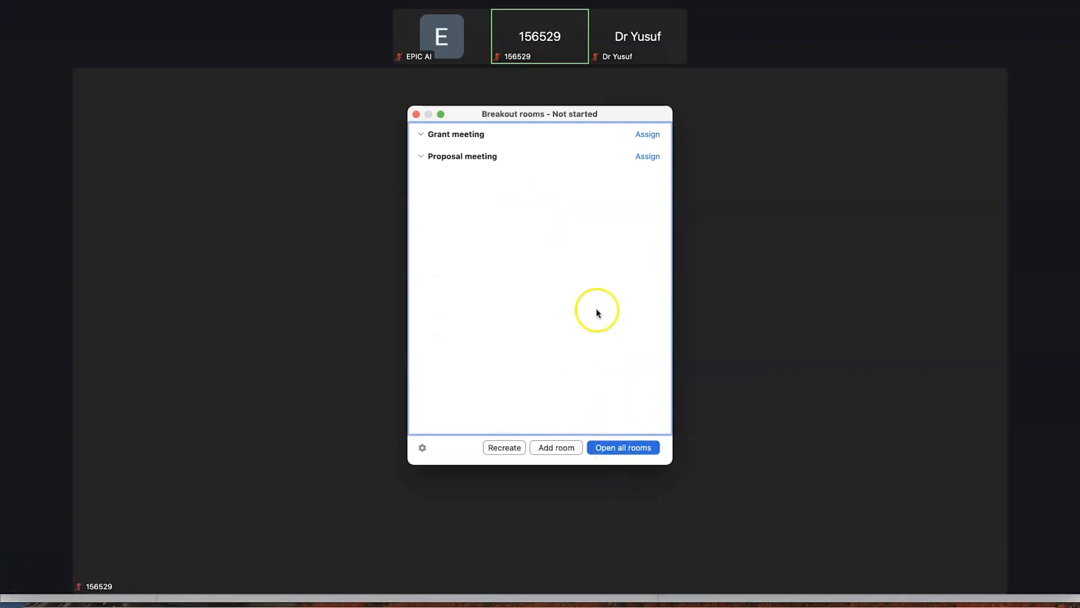
# Assign one participant each to Grant meeting and Proposal meeting, then open all rooms
pyautogui.click(650, 136)
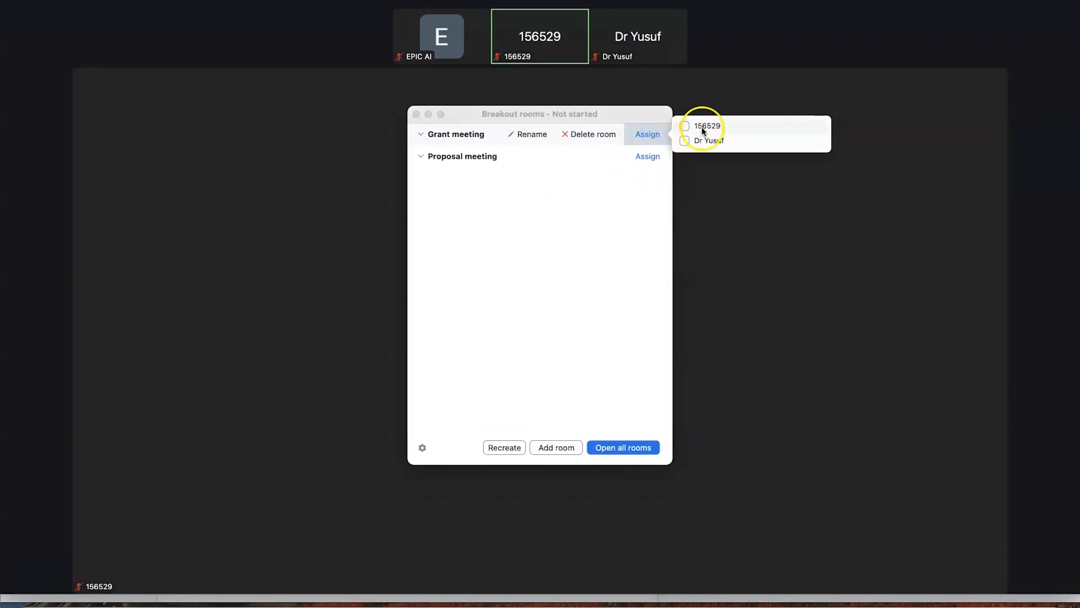
pyautogui.click(684, 140)
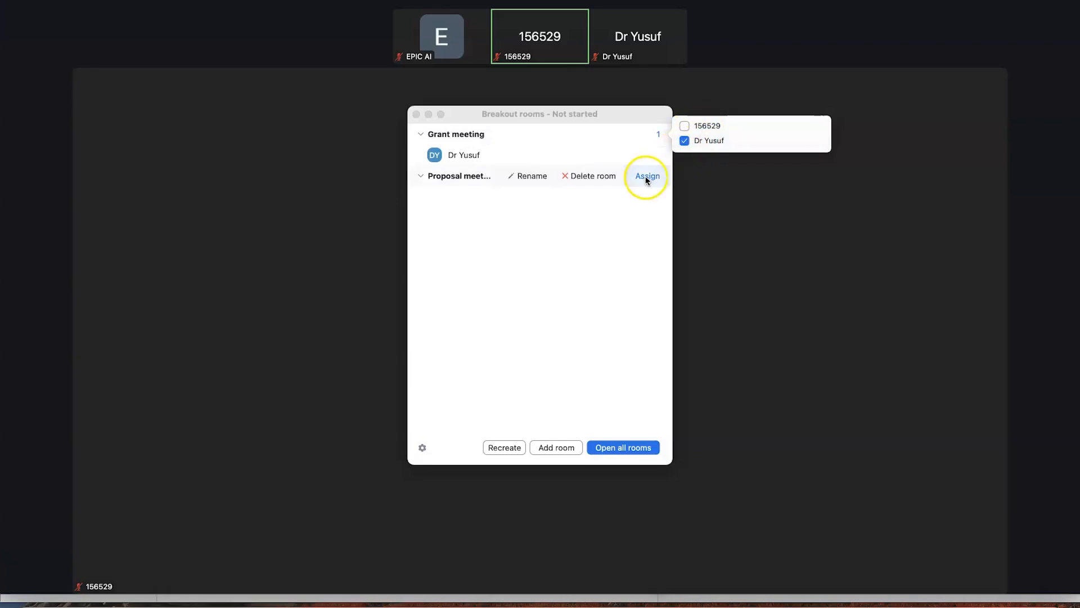
pyautogui.click(647, 176)
pyautogui.click(685, 178)
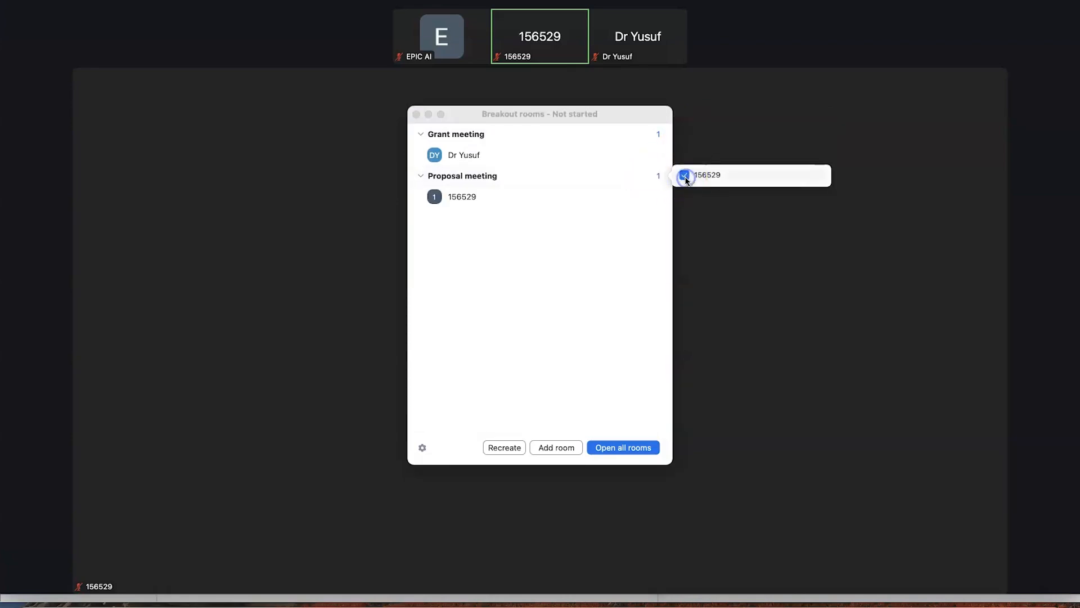
pyautogui.click(606, 238)
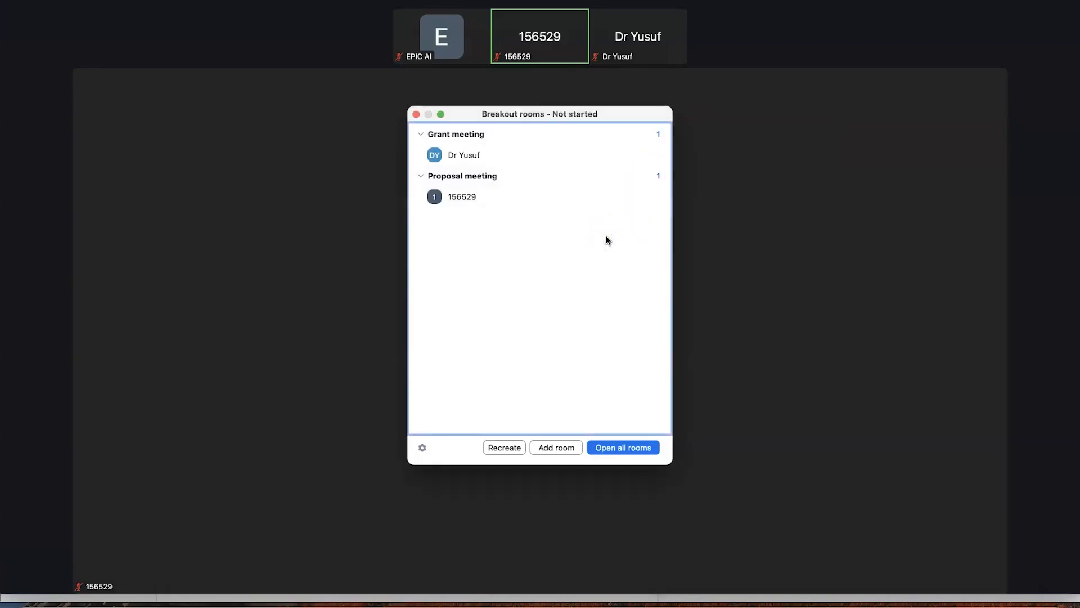
pyautogui.click(592, 390)
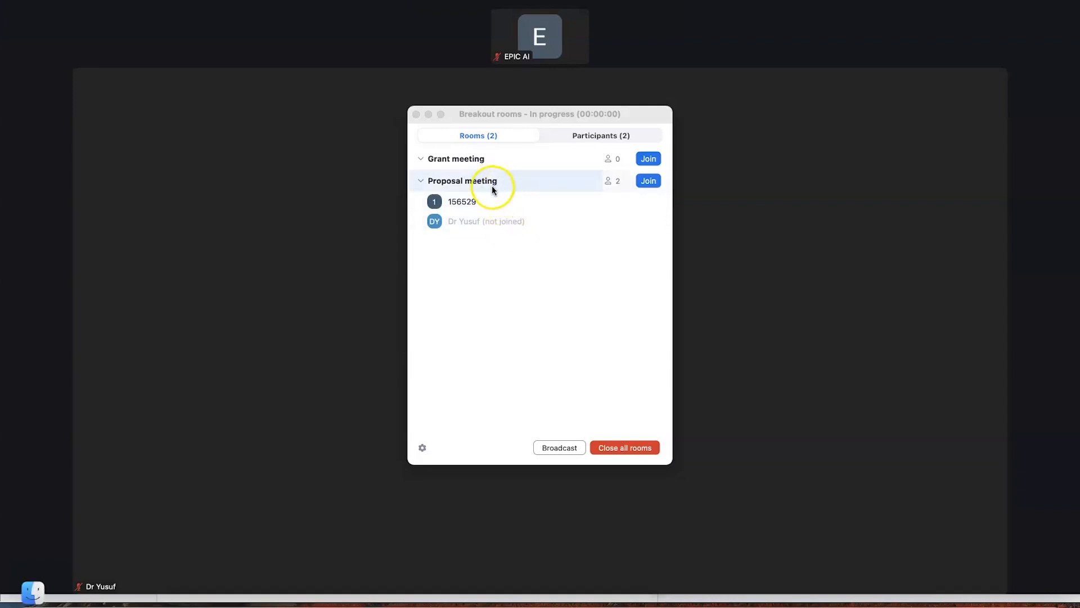
pyautogui.moveTo(586, 203)
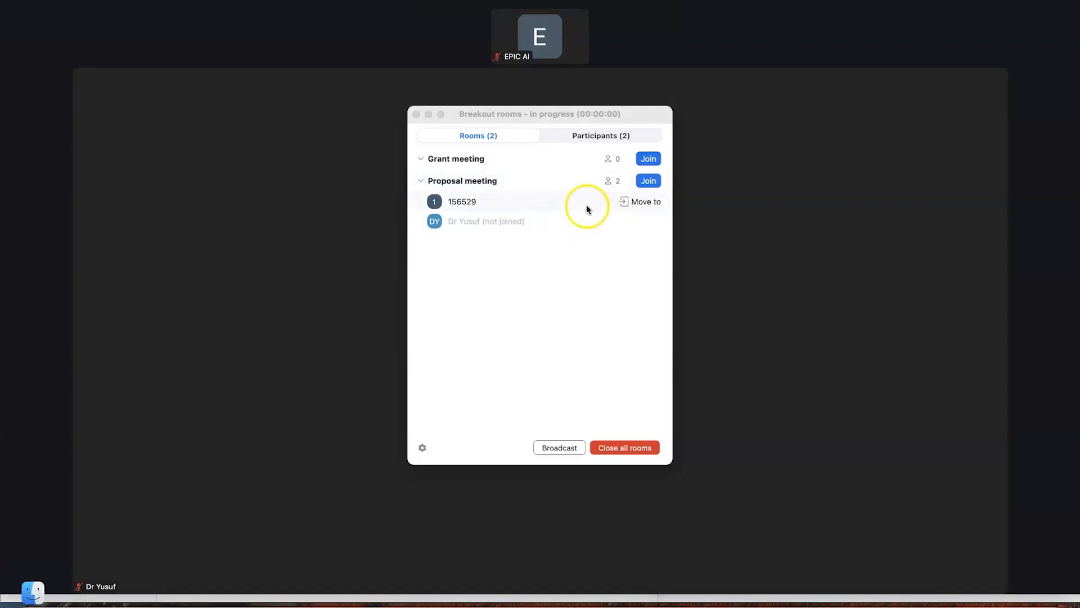
# Move both participants into the Grant meeting breakout room
pyautogui.click(633, 203)
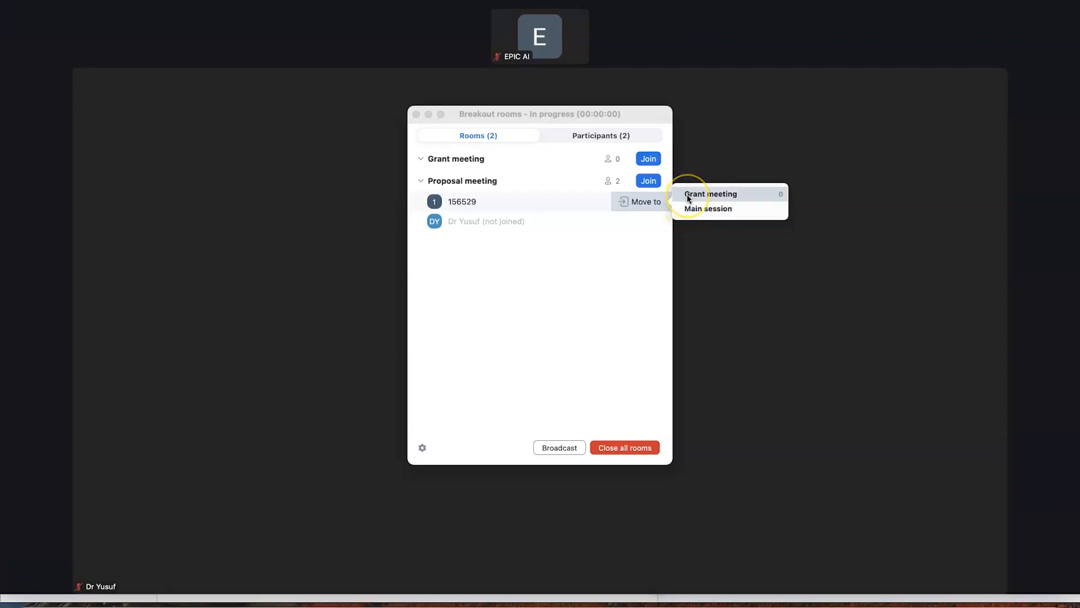
pyautogui.click(688, 197)
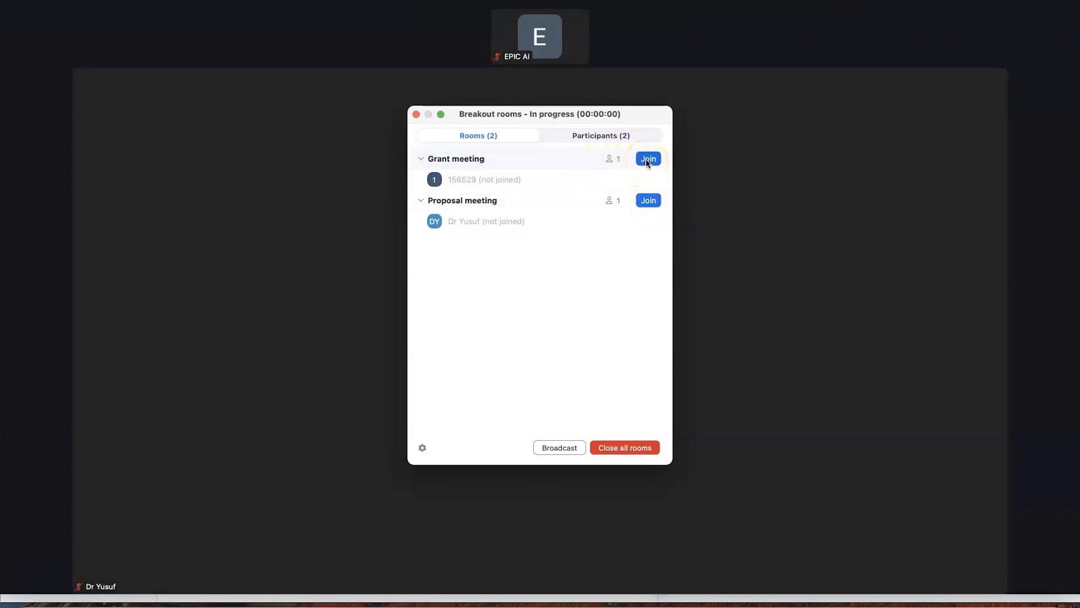
pyautogui.click(647, 189)
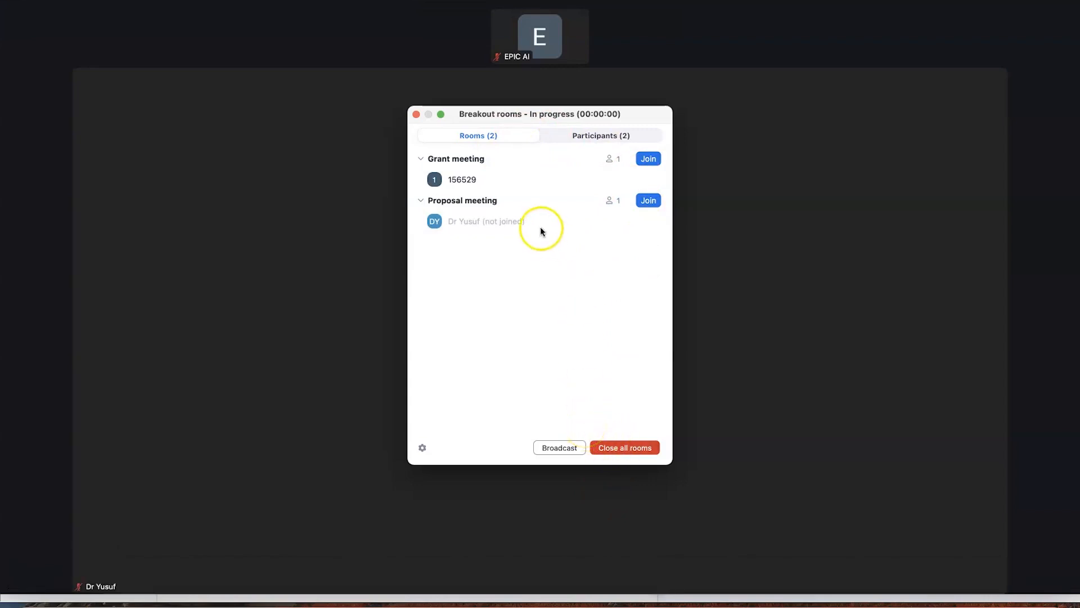
pyautogui.click(581, 134)
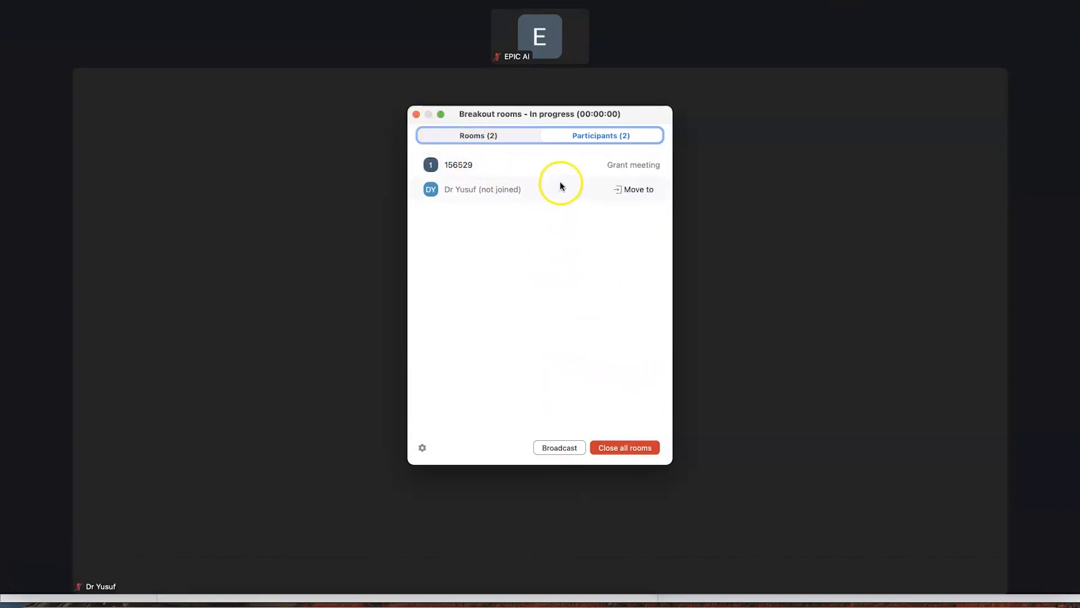
pyautogui.click(634, 192)
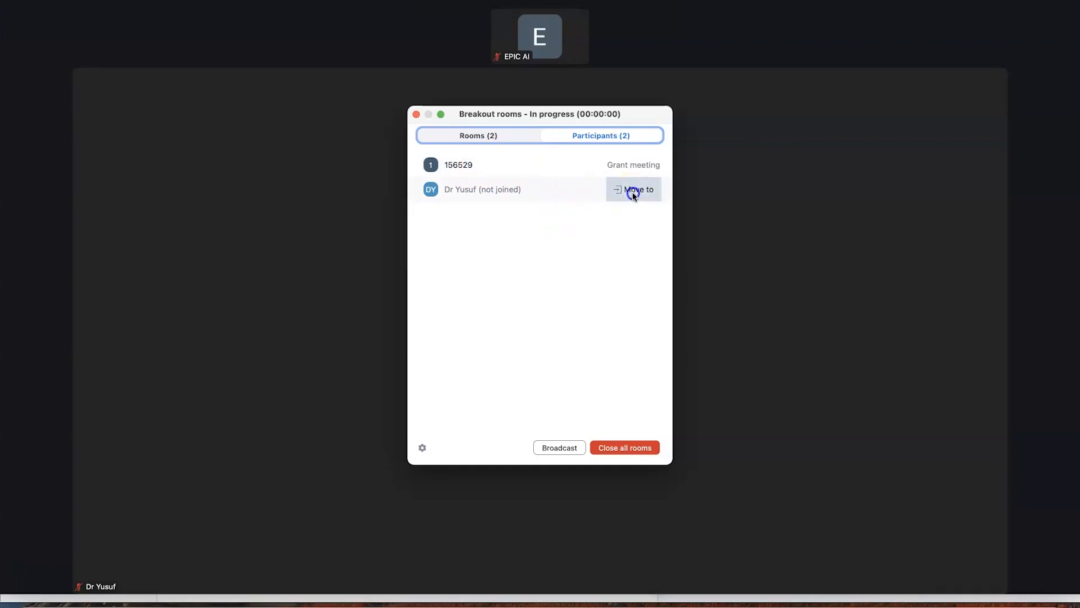
pyautogui.click(691, 194)
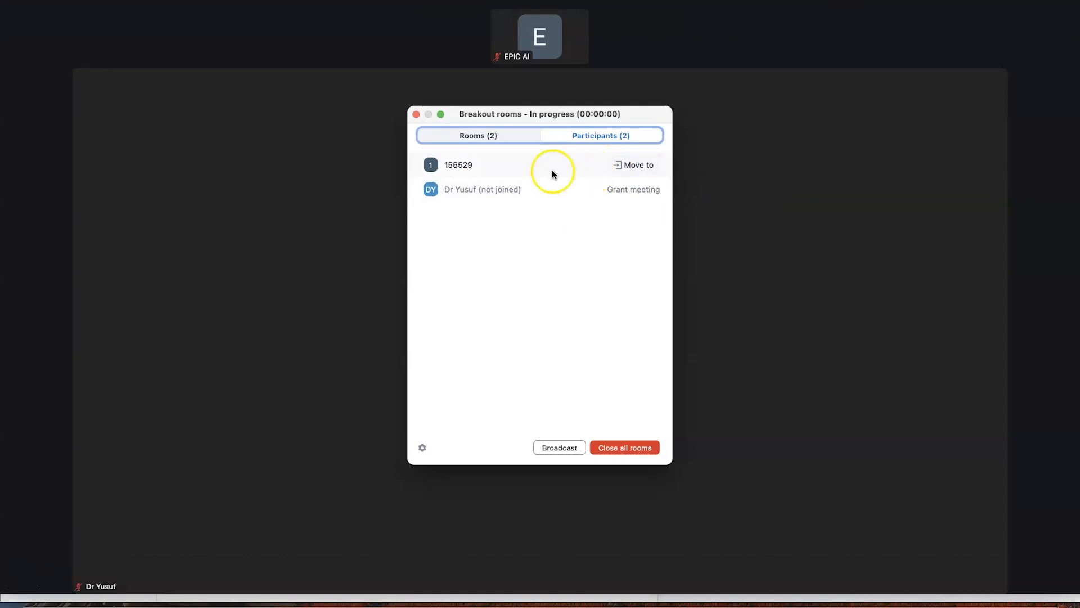
# From the room list, send the first participant to the Main session
pyautogui.click(482, 137)
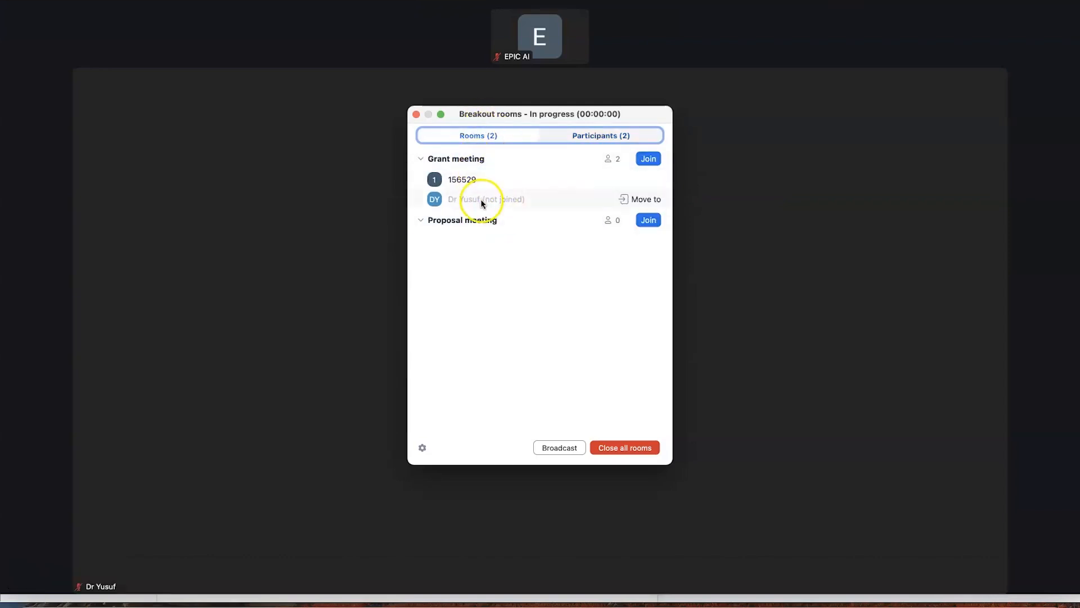
pyautogui.click(646, 180)
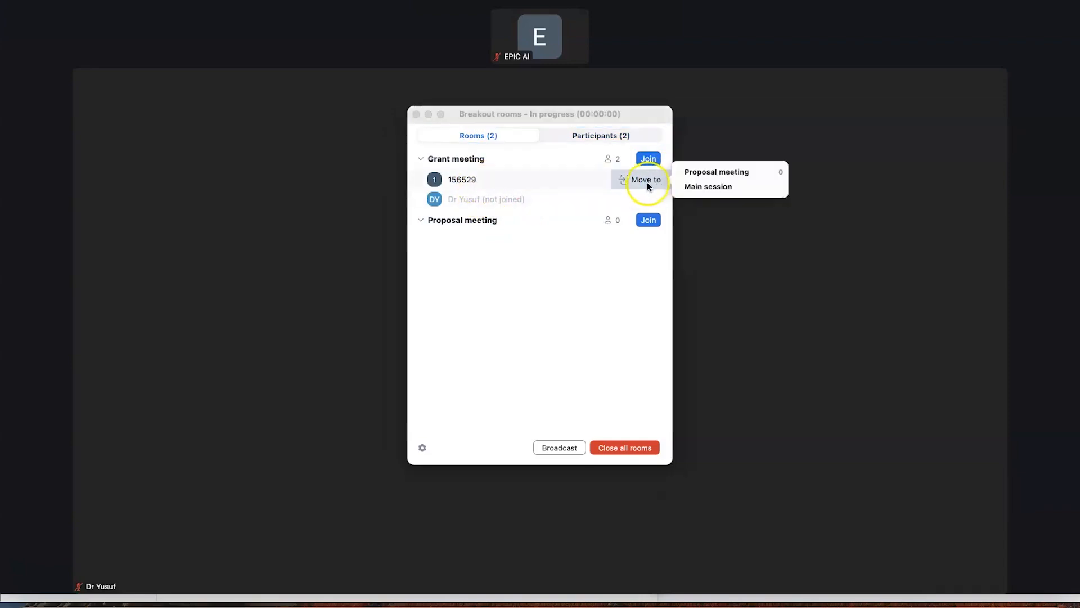
pyautogui.click(692, 188)
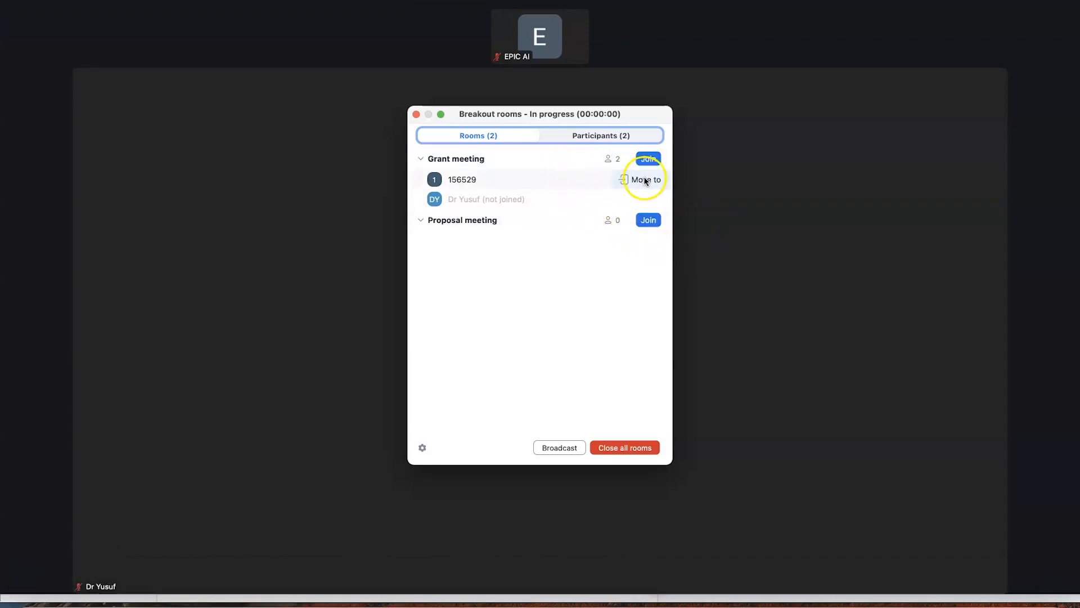
pyautogui.click(643, 179)
pyautogui.click(709, 193)
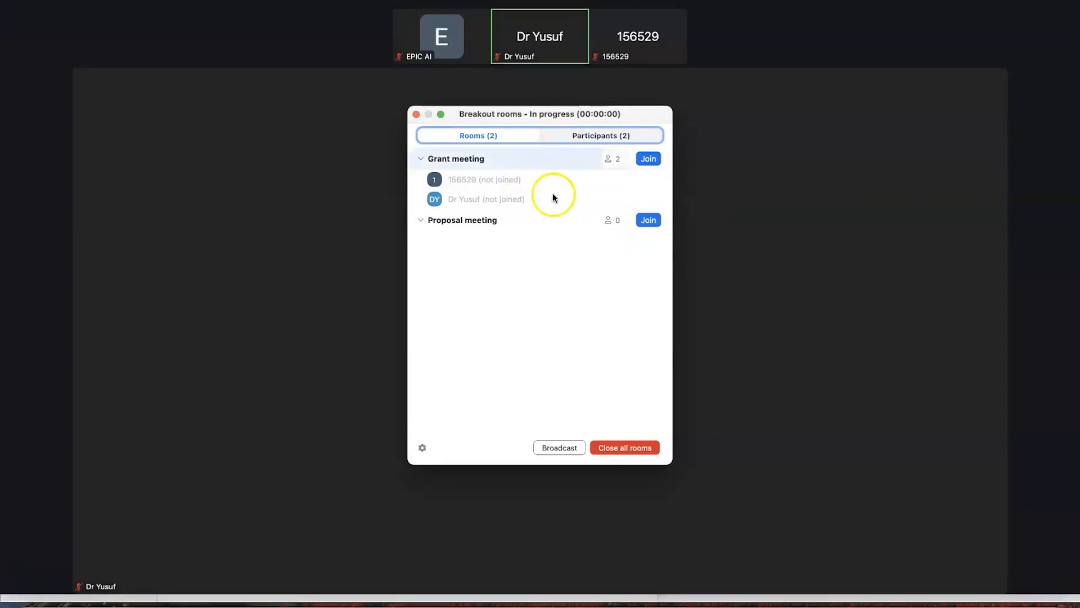
# Close all breakout rooms after confirming, and dismiss the Breakout rooms window
pyautogui.click(636, 448)
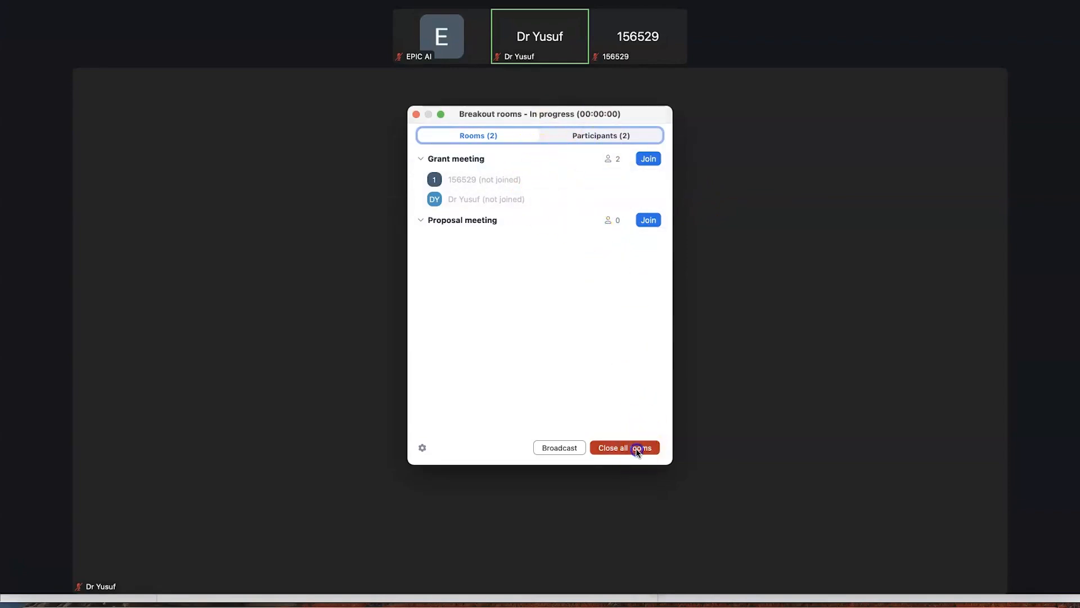
pyautogui.click(601, 317)
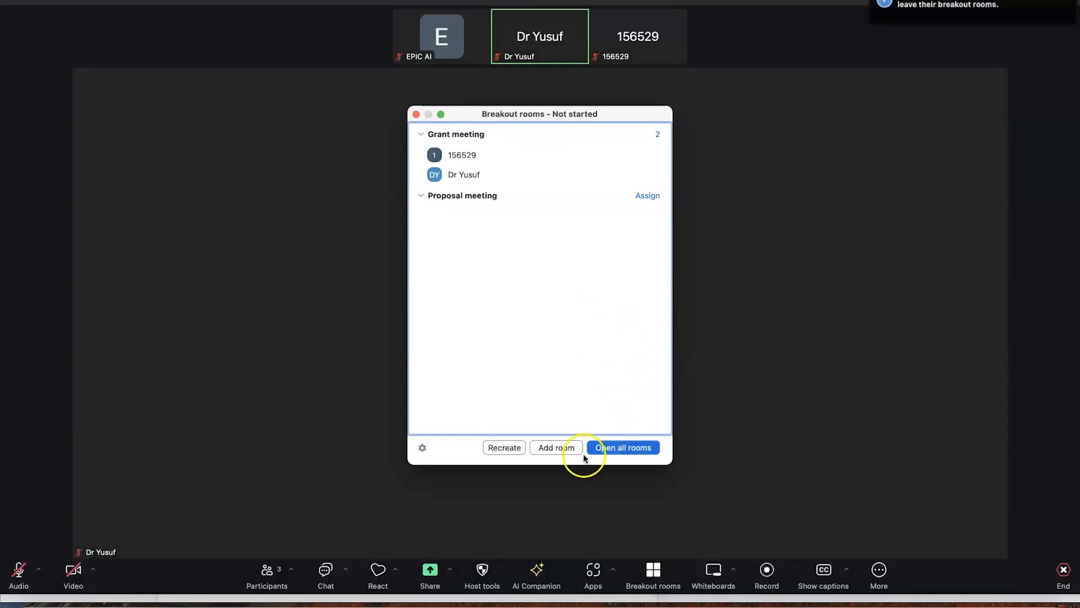
pyautogui.click(416, 114)
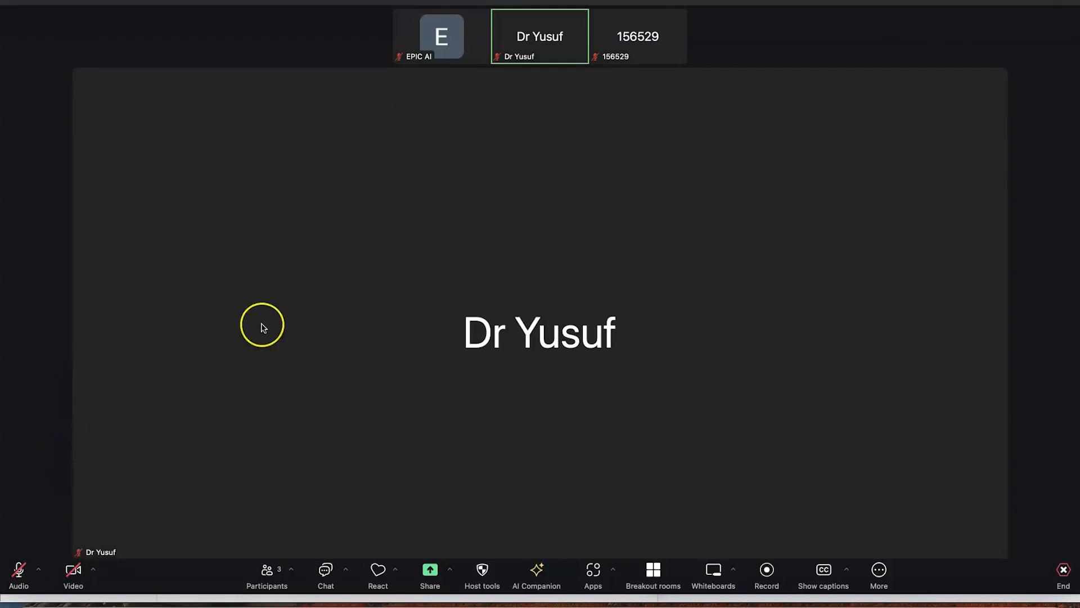
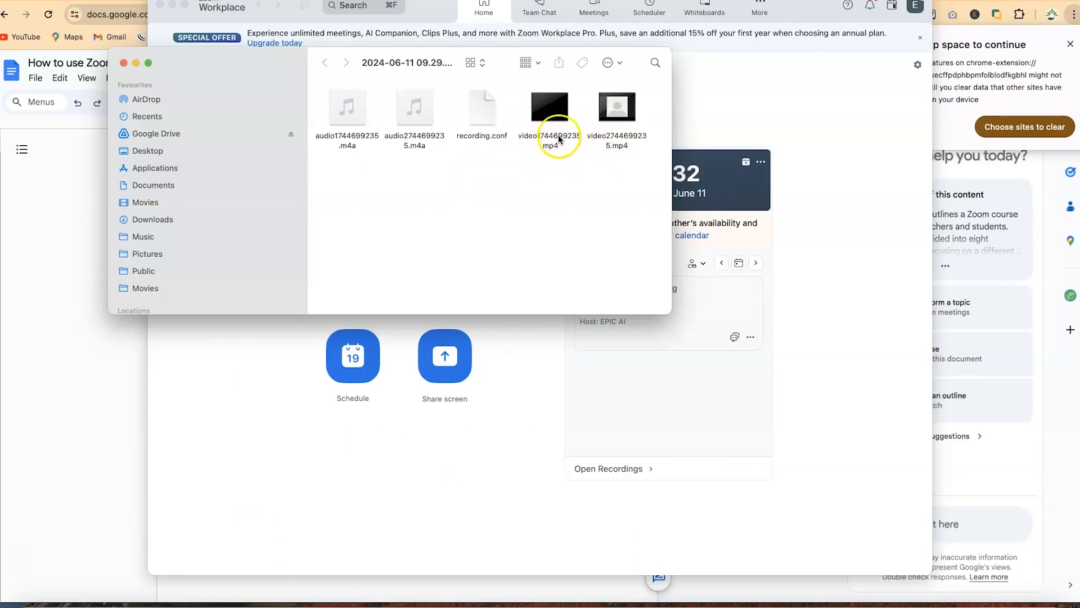
# Open both recorded meeting .mp4 files in QuickTime and play the first one
pyautogui.doubleClick(558, 135)
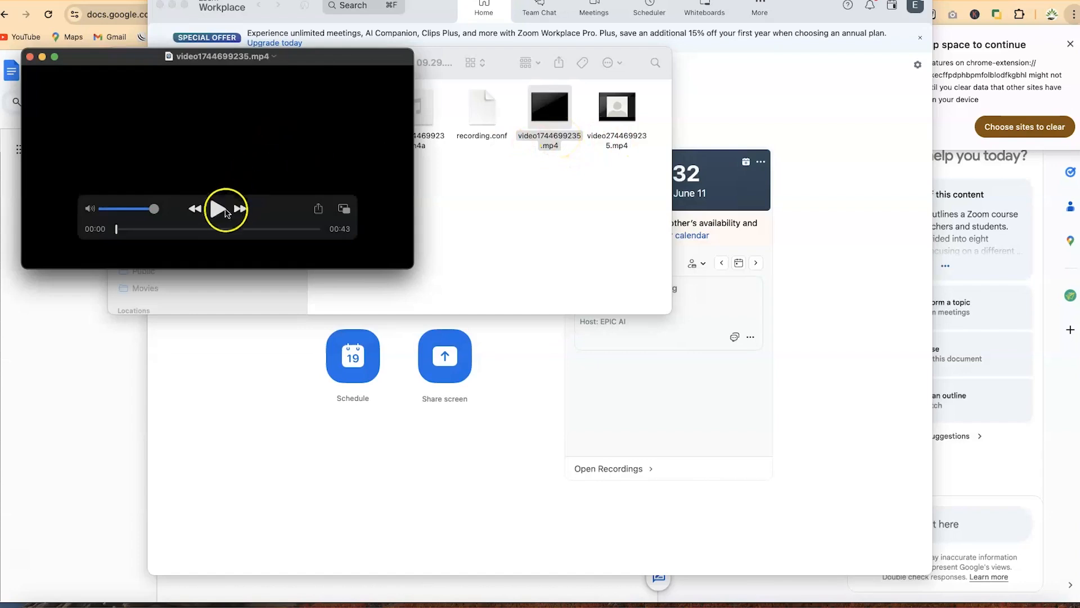
pyautogui.click(218, 209)
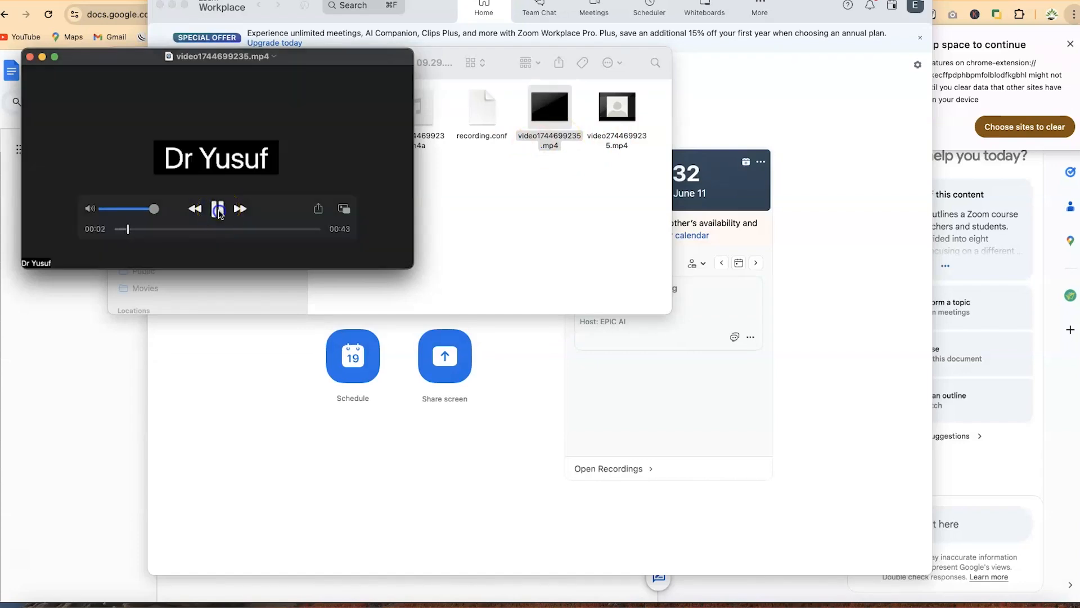
pyautogui.doubleClick(618, 110)
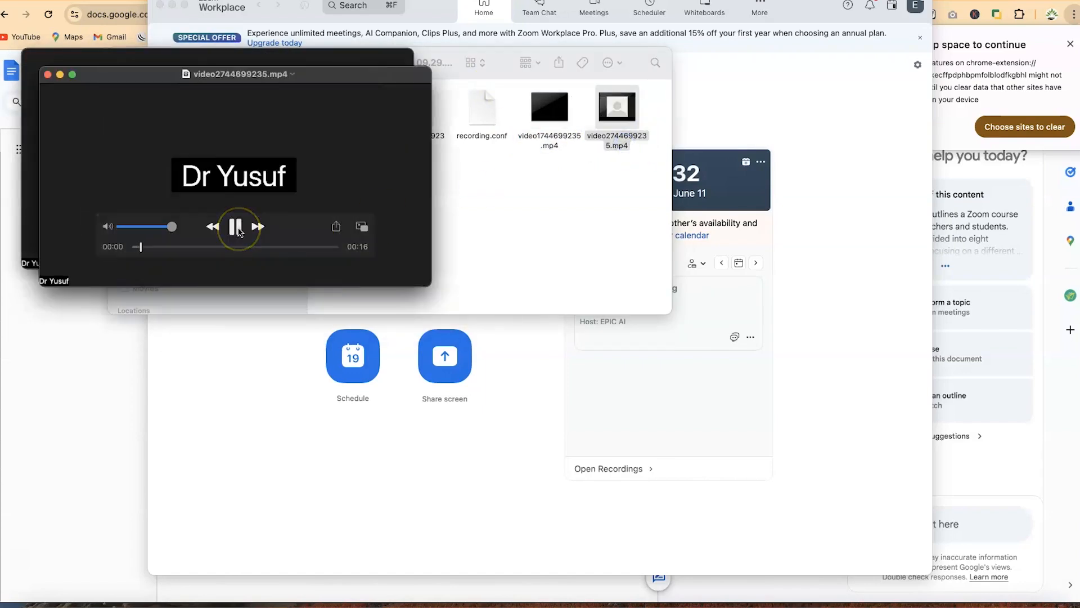
# Close both QuickTime player windows and return to the Zoom window
pyautogui.click(47, 73)
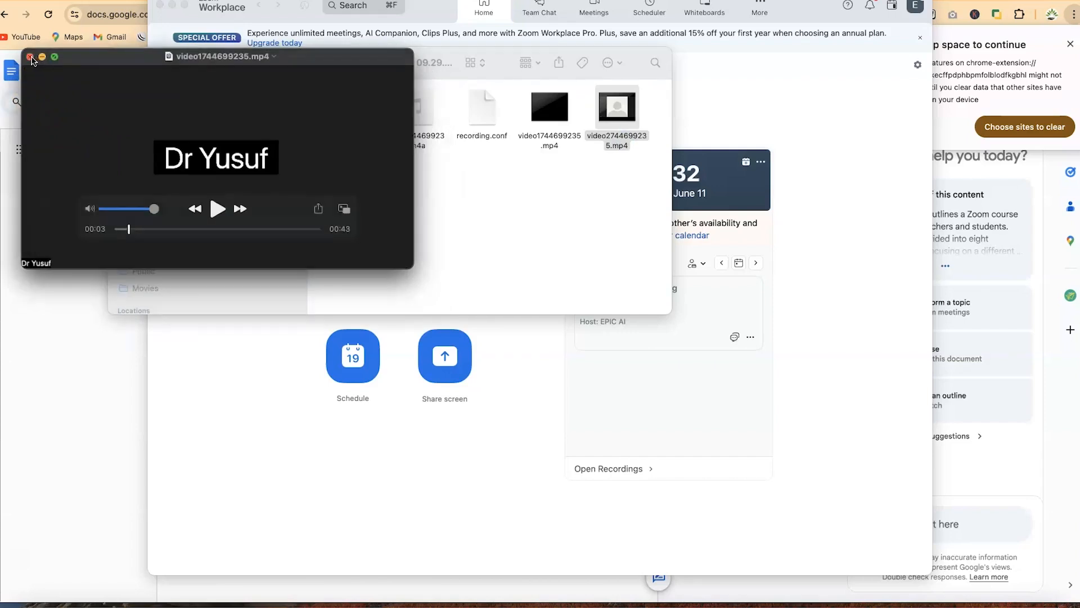
pyautogui.click(31, 57)
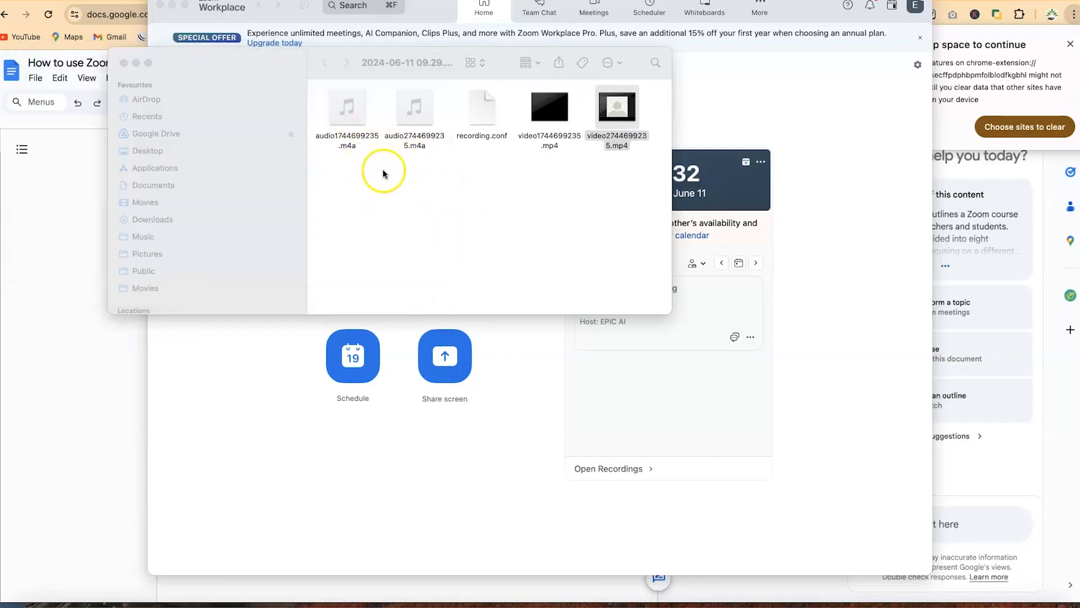
pyautogui.click(812, 345)
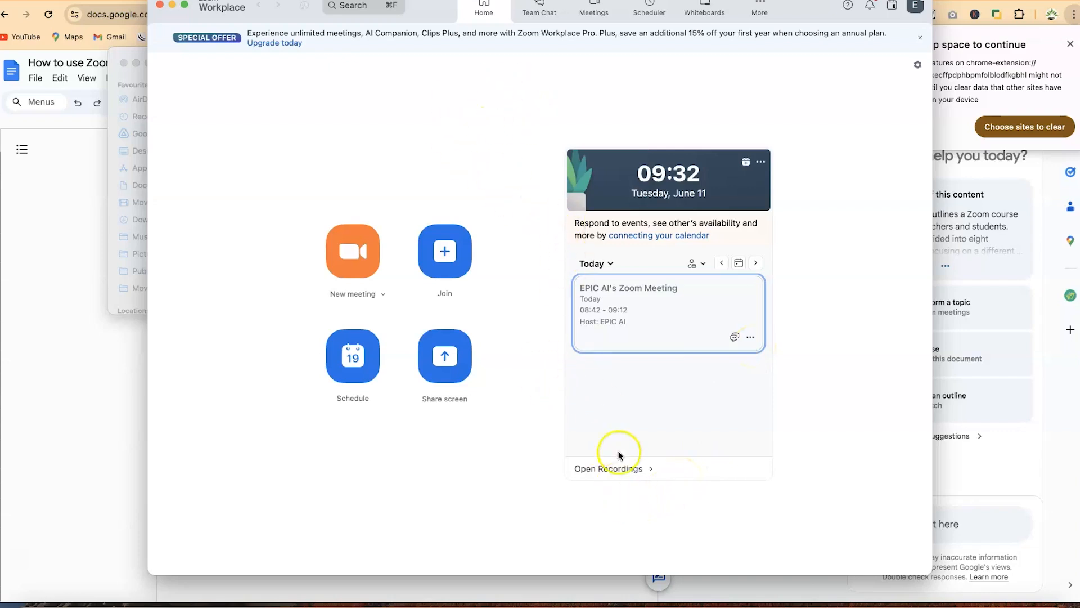
# Browse the Local Recordings list and its entries, then close the recordings window
pyautogui.click(648, 472)
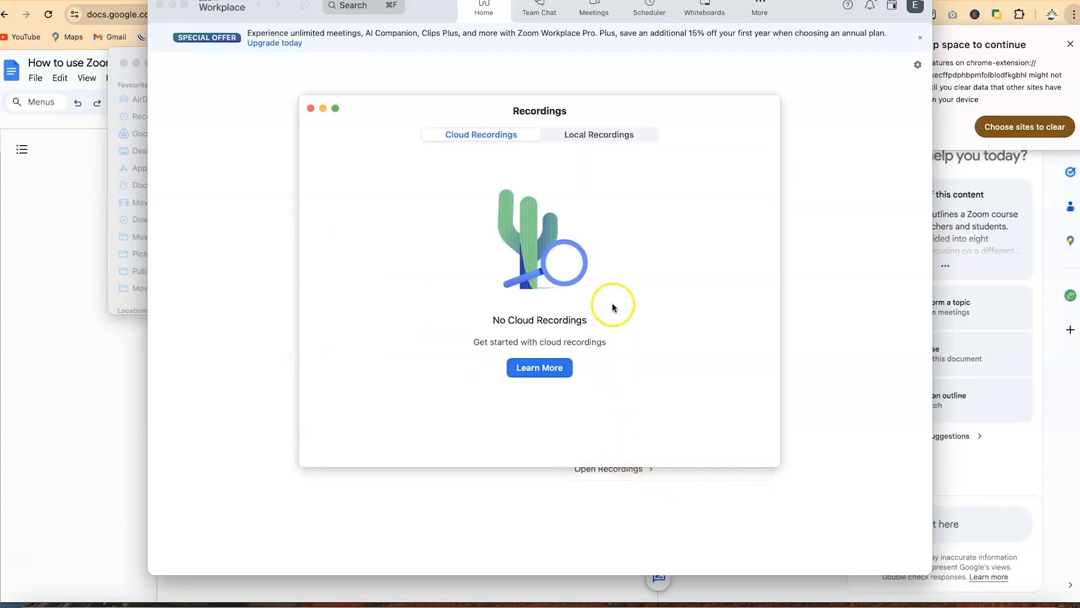
pyautogui.click(587, 136)
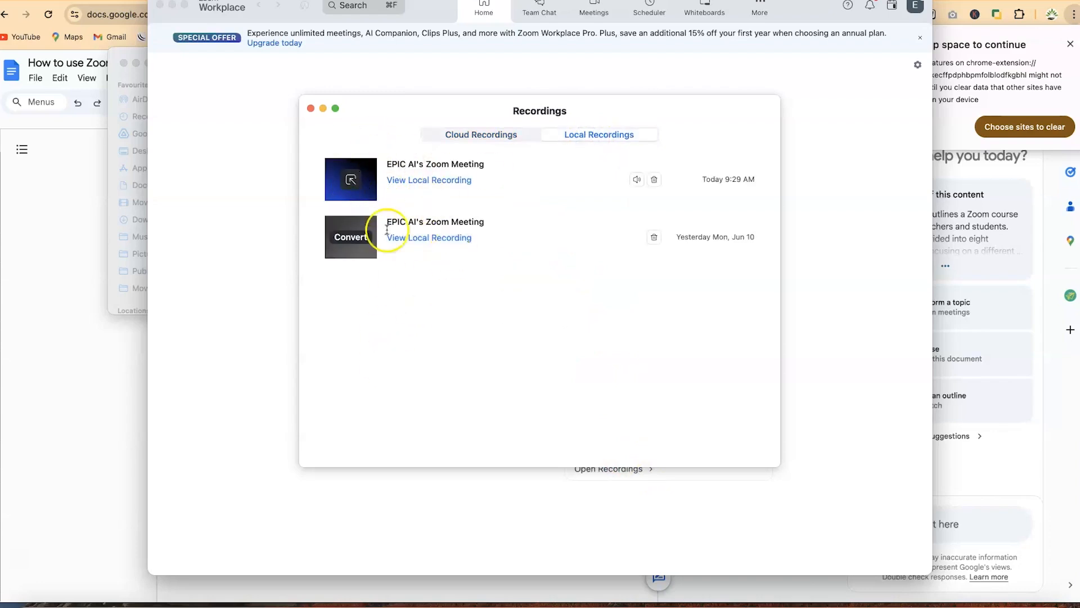
pyautogui.click(350, 184)
pyautogui.click(411, 188)
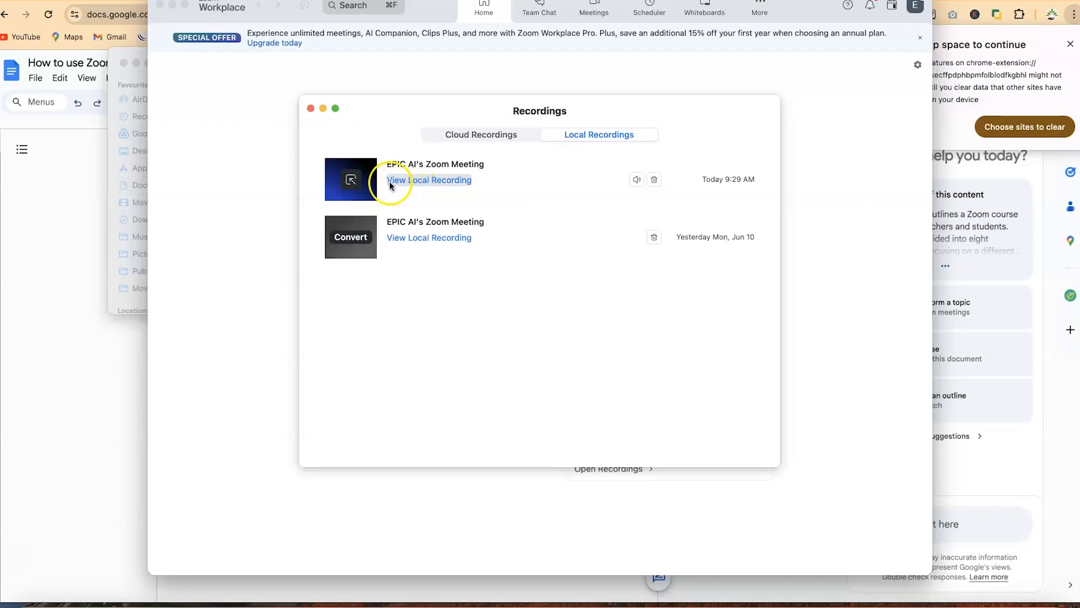
pyautogui.click(310, 109)
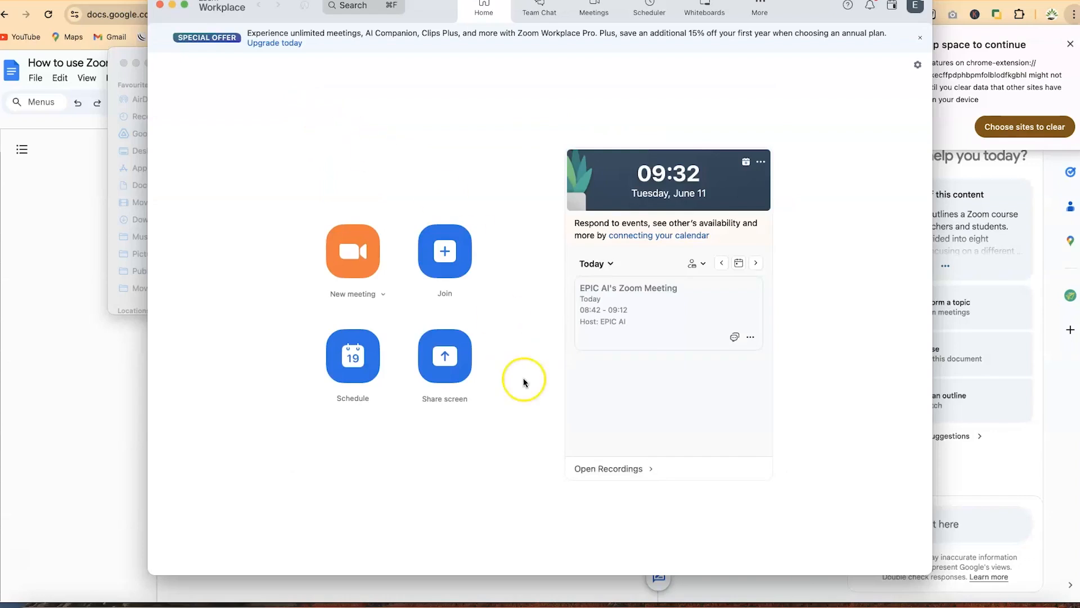
# Reopen Local Recordings, play the first recording, close it, and open its files folder
pyautogui.click(650, 471)
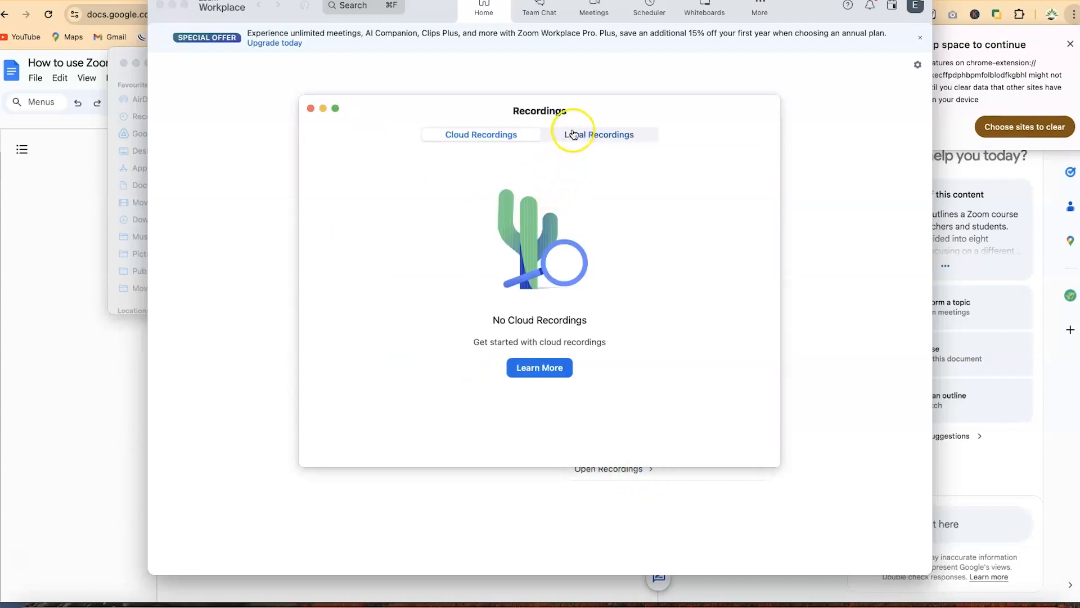
pyautogui.click(575, 133)
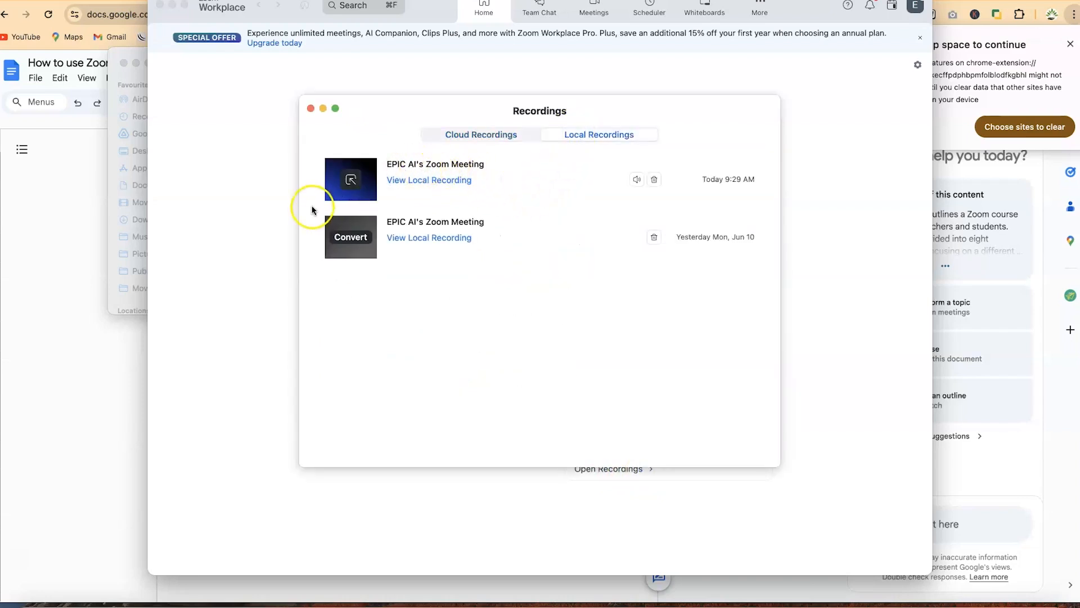
pyautogui.click(351, 181)
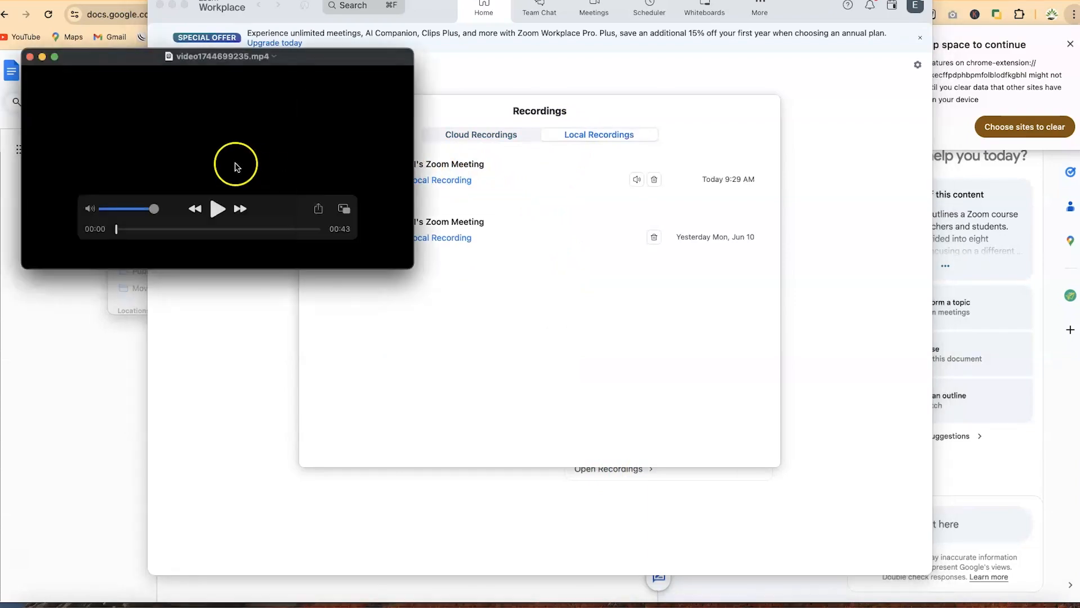
pyautogui.press('super+w')
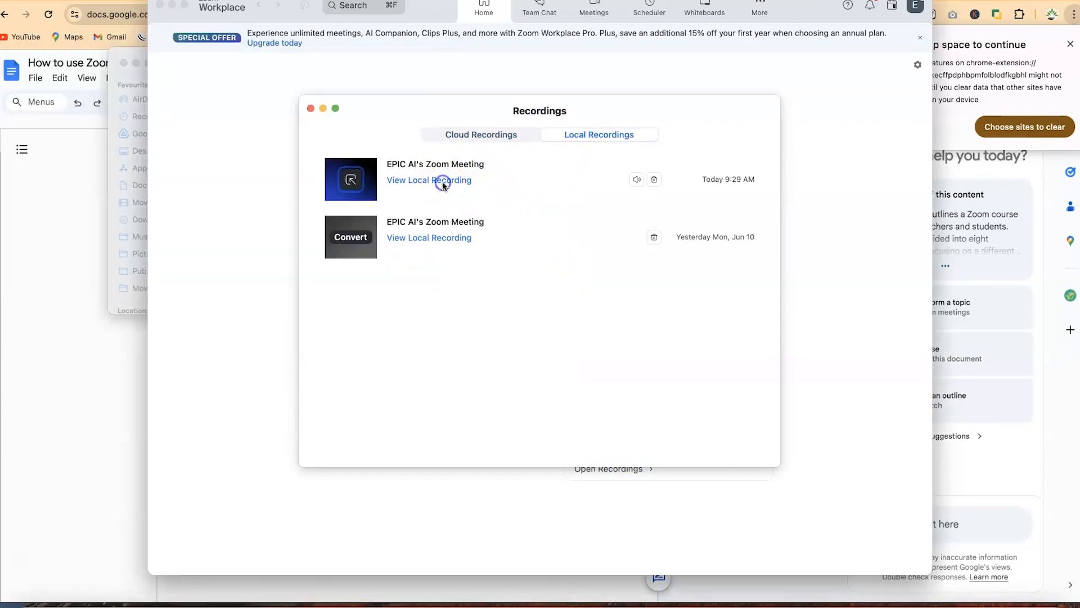
pyautogui.click(443, 180)
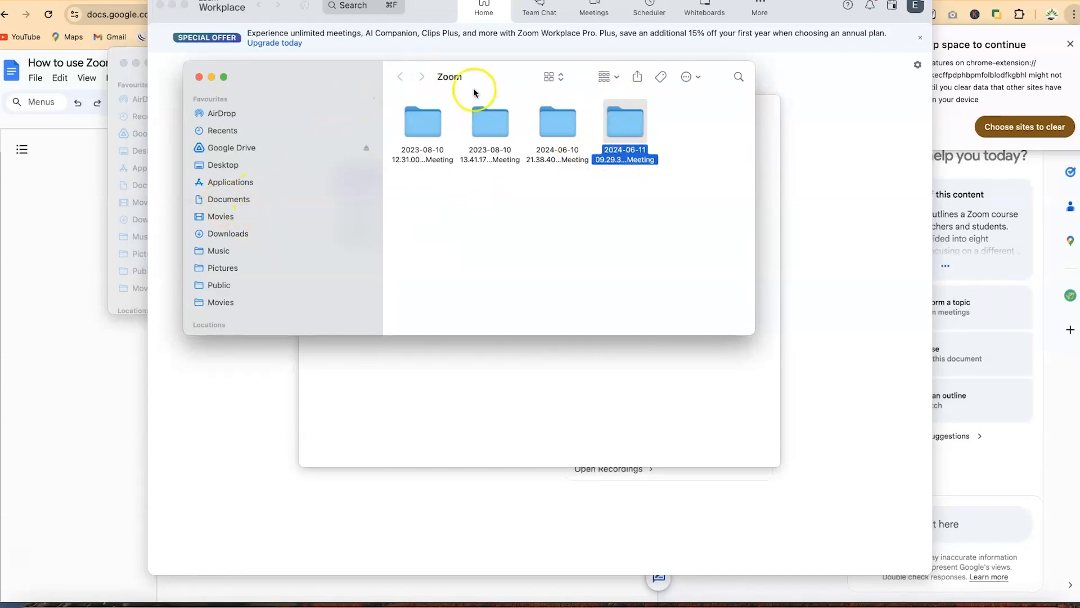
# Copy and open the 2024-06-11 recording folder, then return to the Zoom meeting
pyautogui.rightClick(626, 124)
pyautogui.click(649, 269)
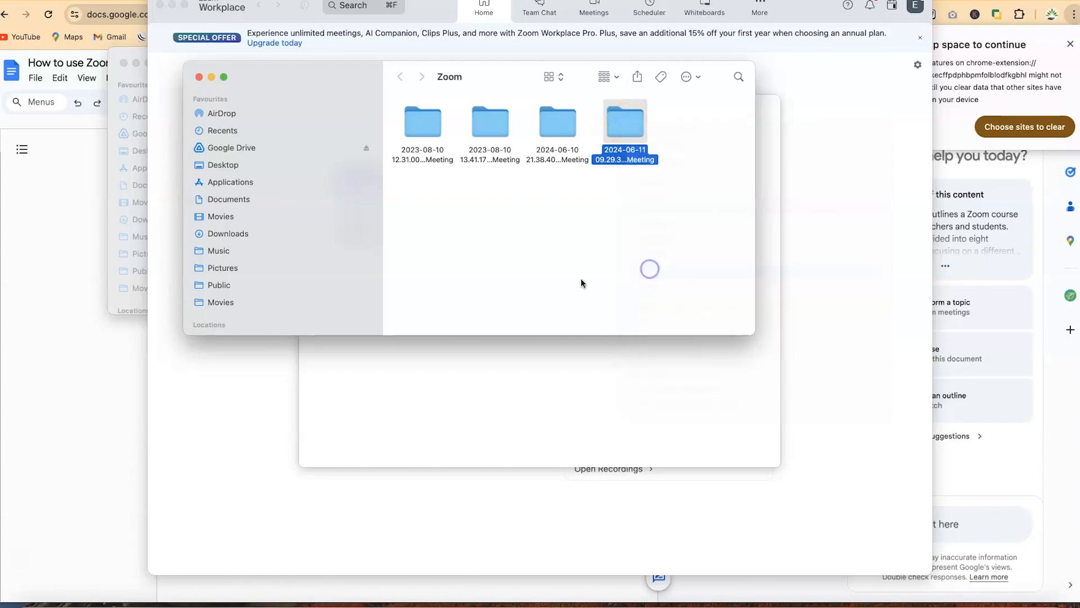
pyautogui.click(636, 132)
pyautogui.doubleClick(636, 132)
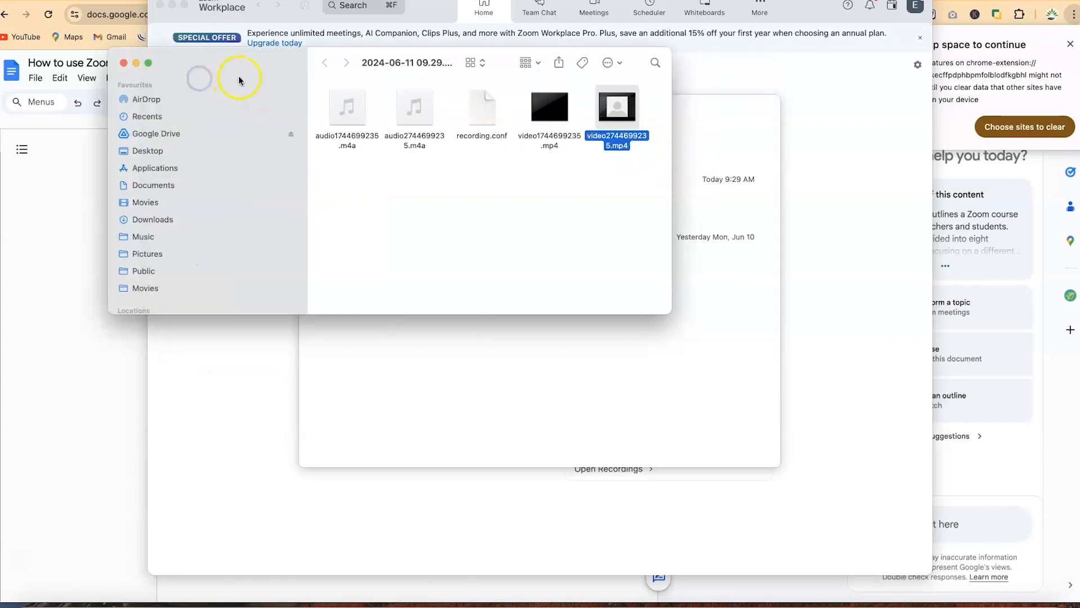
pyautogui.click(876, 341)
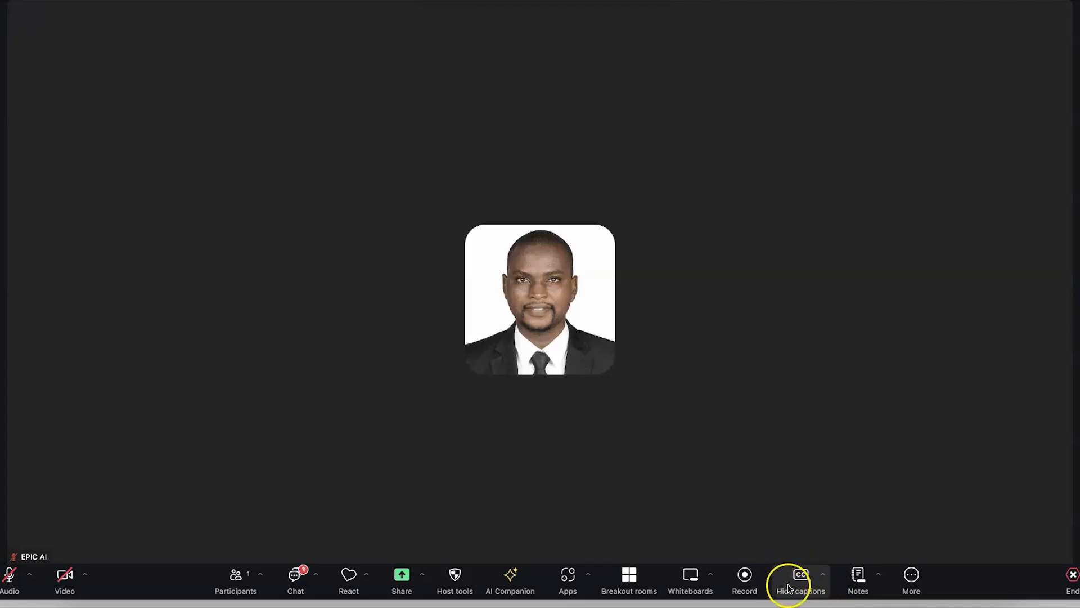
# Open Caption settings from the captions menu, showing Accessibility with font size 16 and always-show captions
pyautogui.rightClick(914, 575)
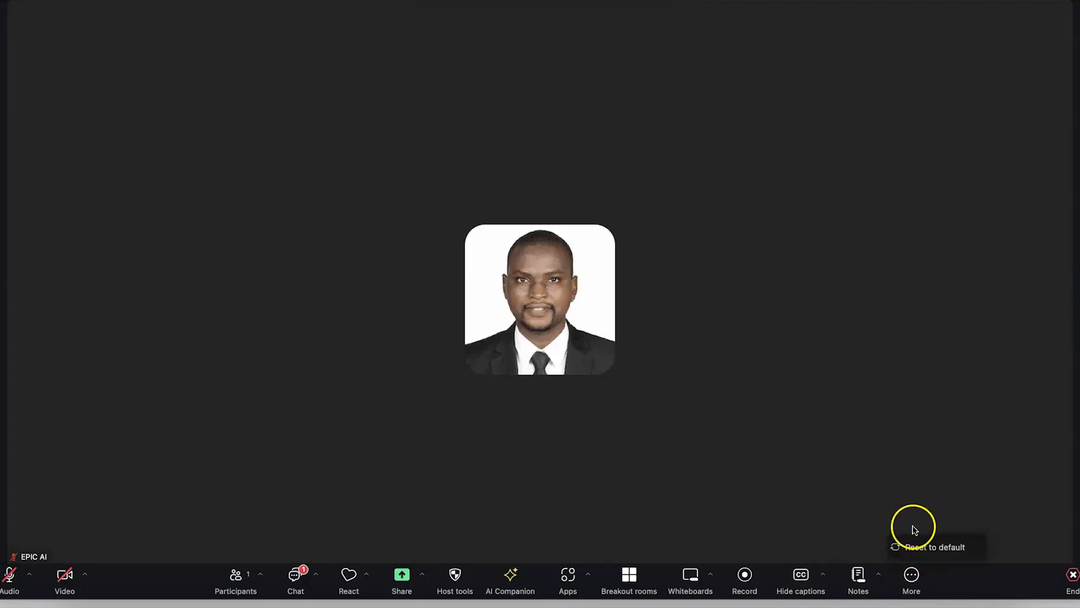
pyautogui.click(824, 579)
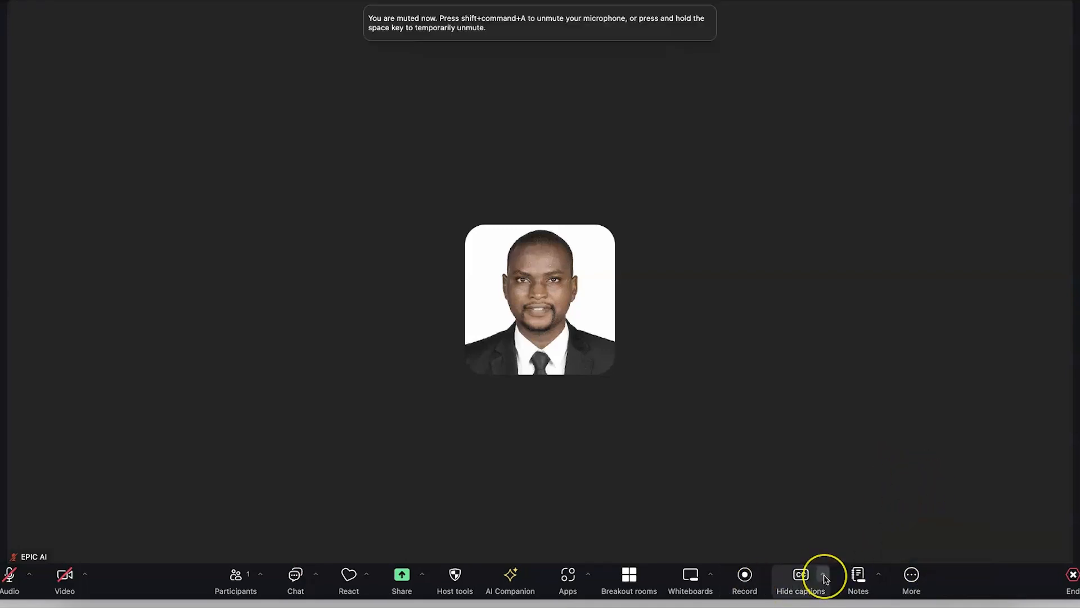
pyautogui.click(825, 580)
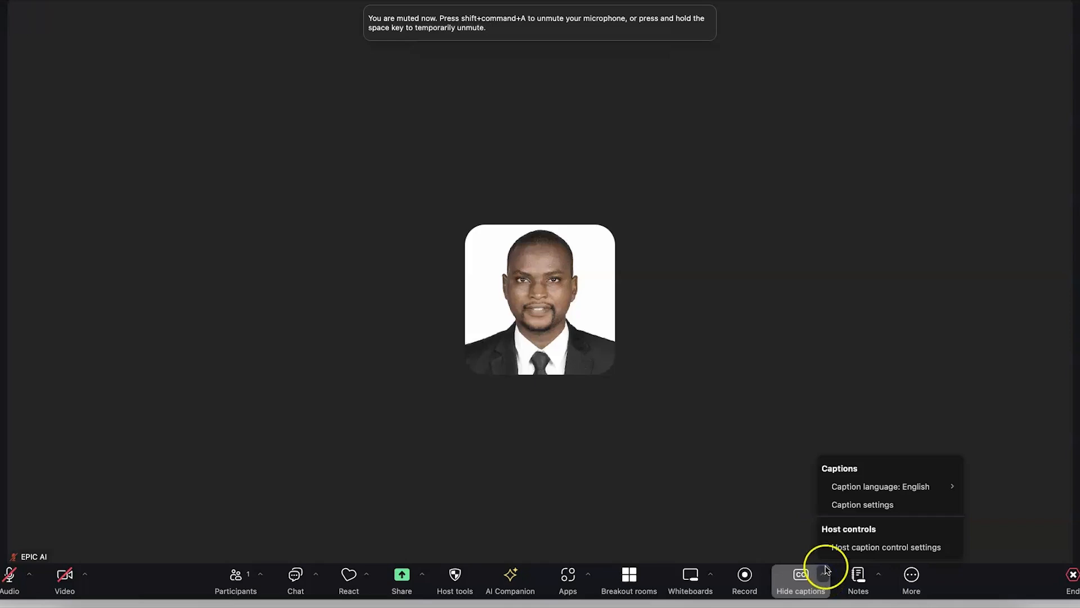
pyautogui.moveTo(856, 489)
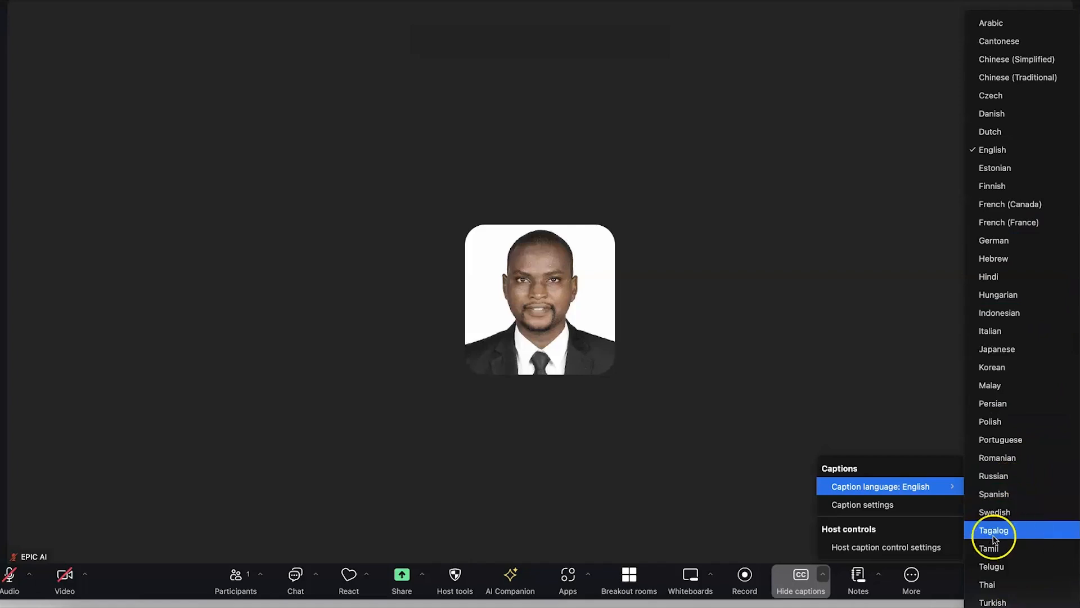
pyautogui.click(895, 509)
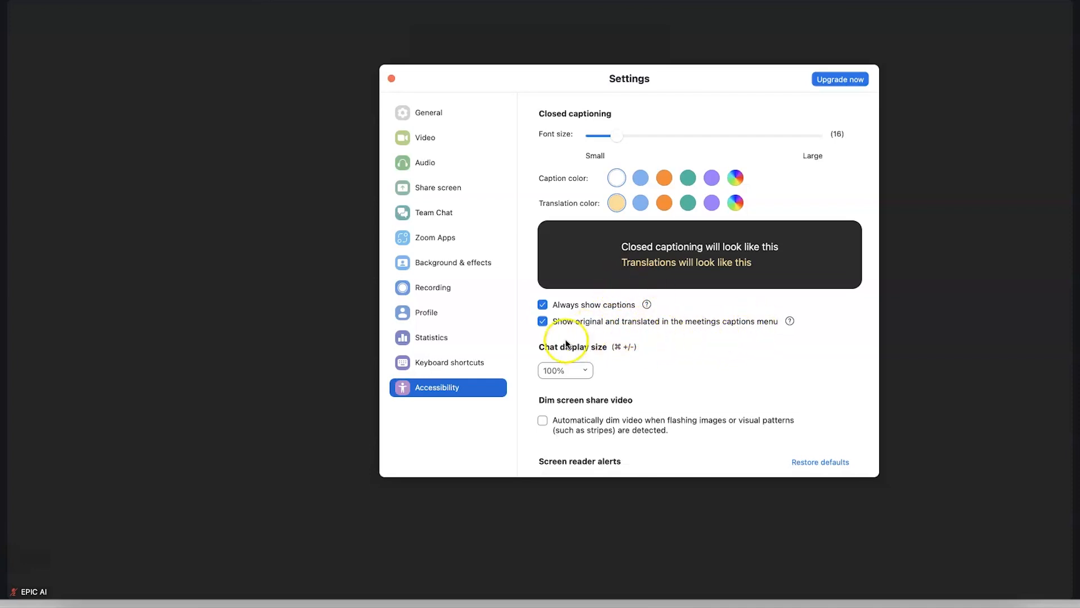
# Keep chat display size at 100%, look through the Accessibility options, and close Settings
pyautogui.click(585, 370)
pyautogui.click(585, 369)
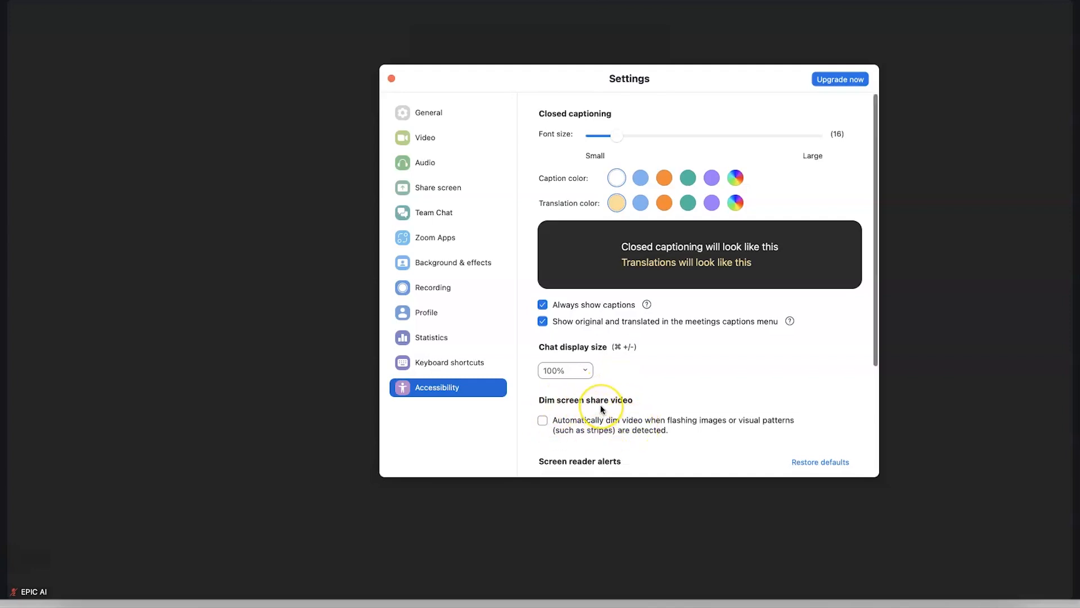
pyautogui.scroll(-5, 598, 411)
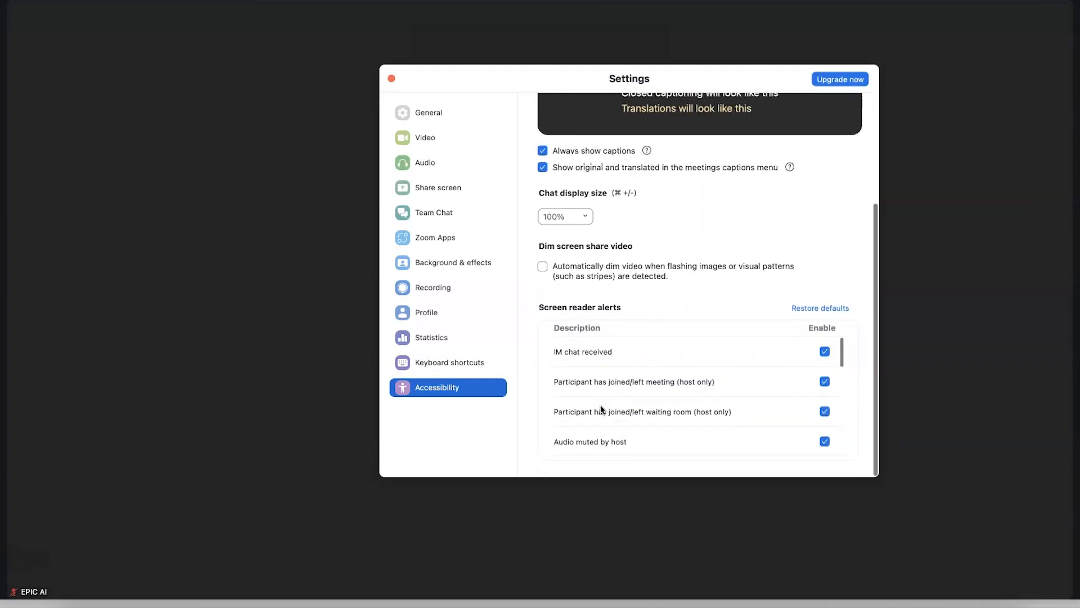
pyautogui.scroll(5, 601, 409)
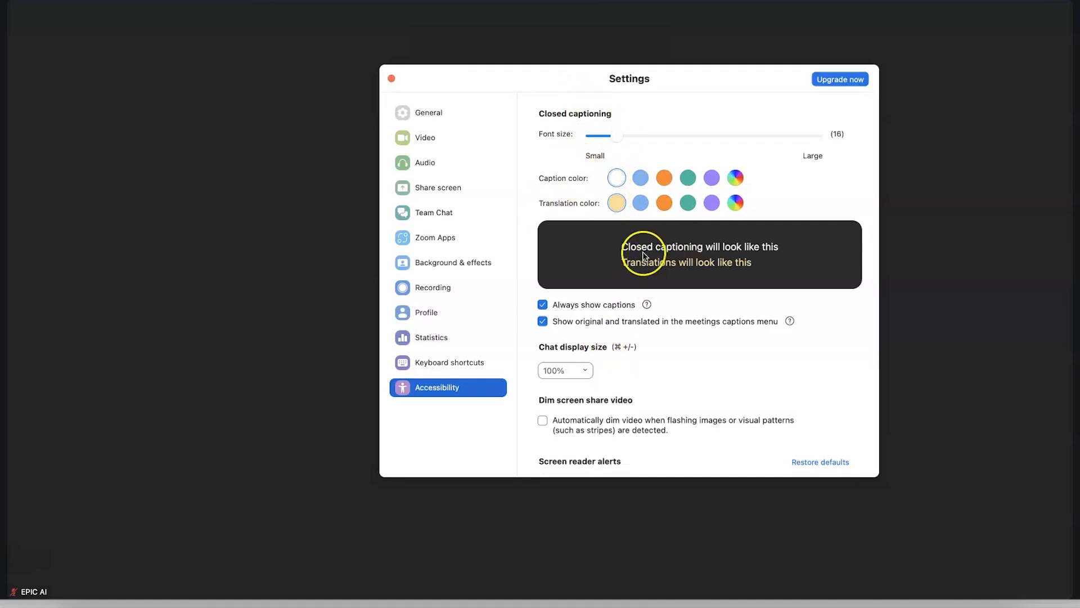
pyautogui.press('super+w')
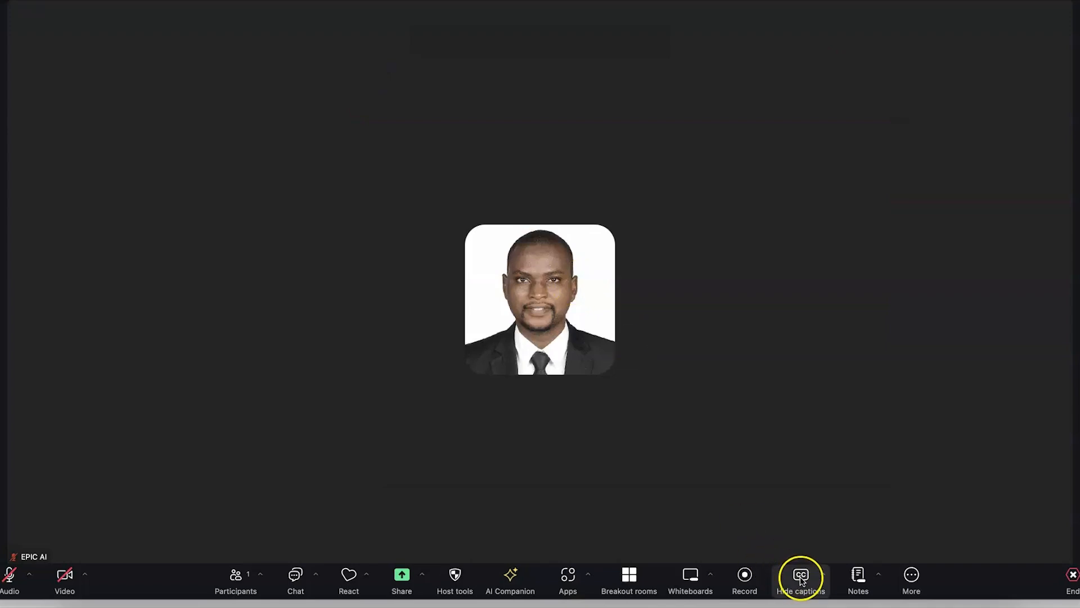
# Review the Host caption control settings, close them, and hide the meeting captions
pyautogui.click(823, 574)
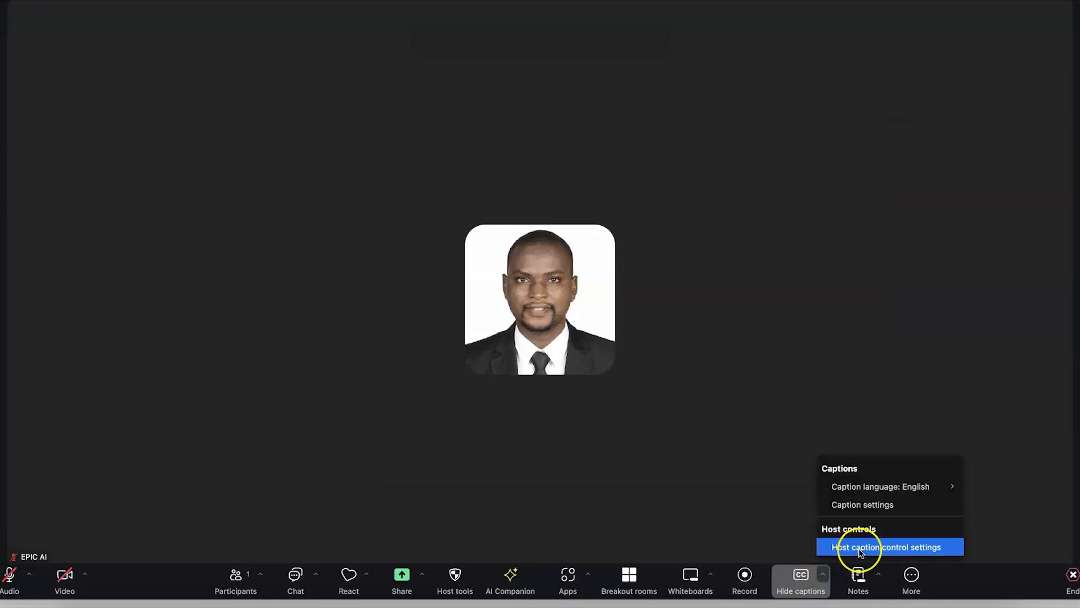
pyautogui.click(890, 549)
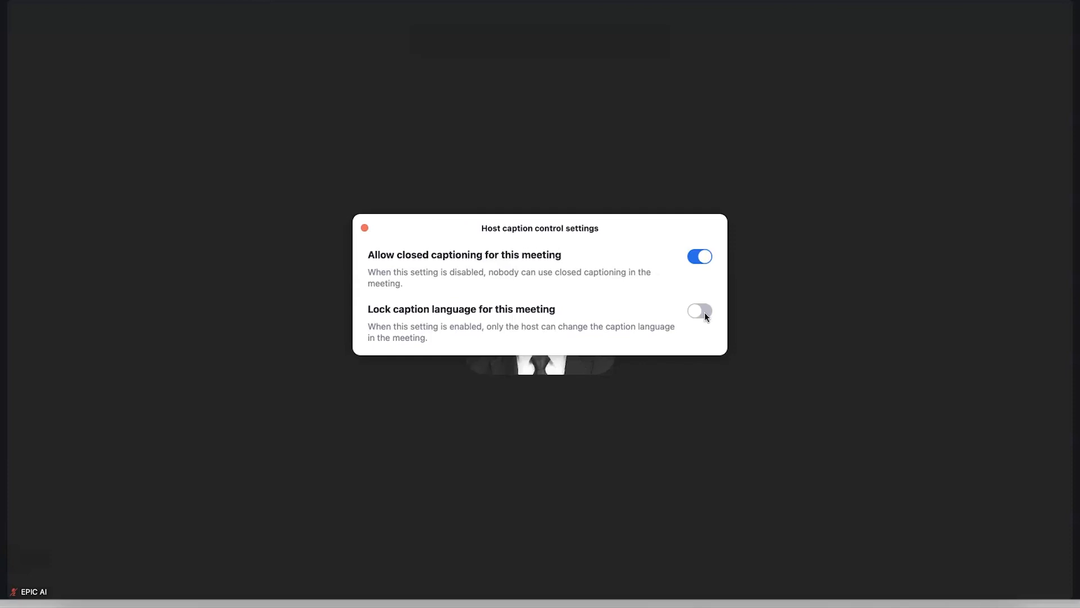
pyautogui.press('Escape')
pyautogui.click(805, 584)
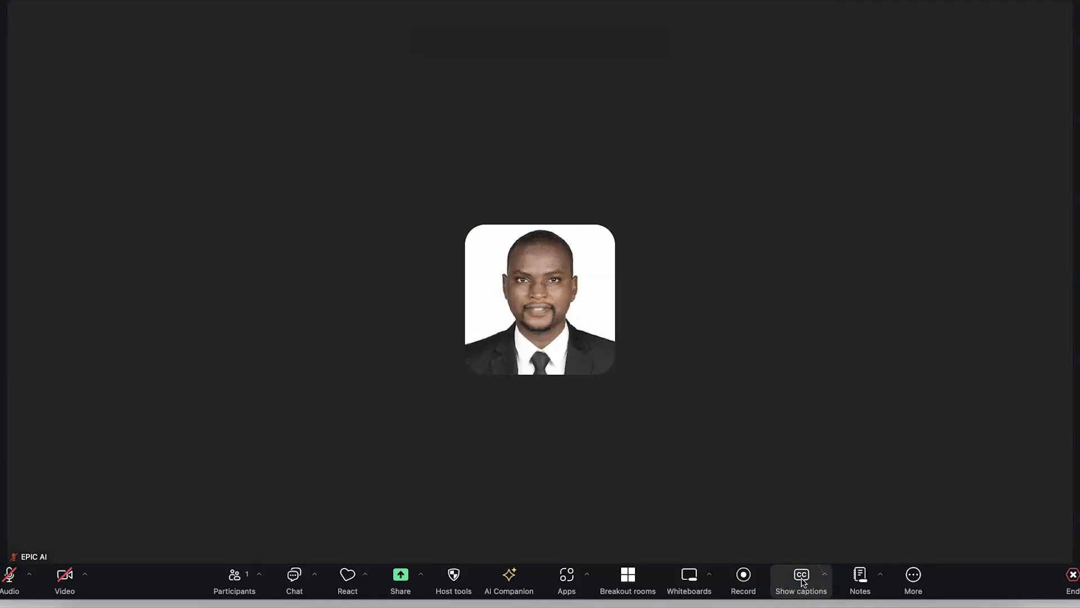
# Show captions and unmute the microphone so speech is transcribed live
pyautogui.click(803, 582)
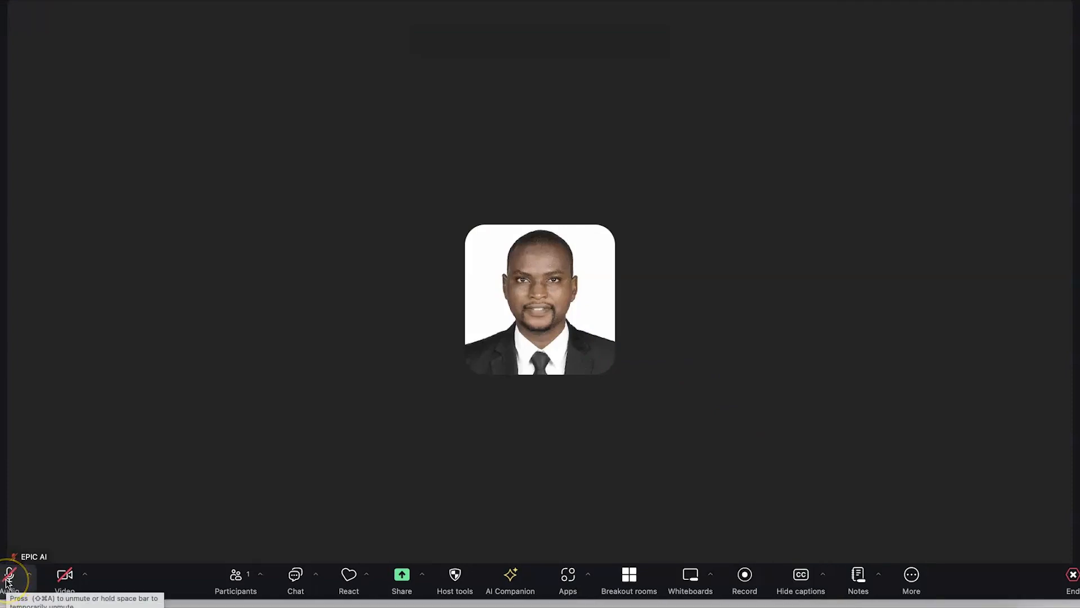
pyautogui.click(7, 582)
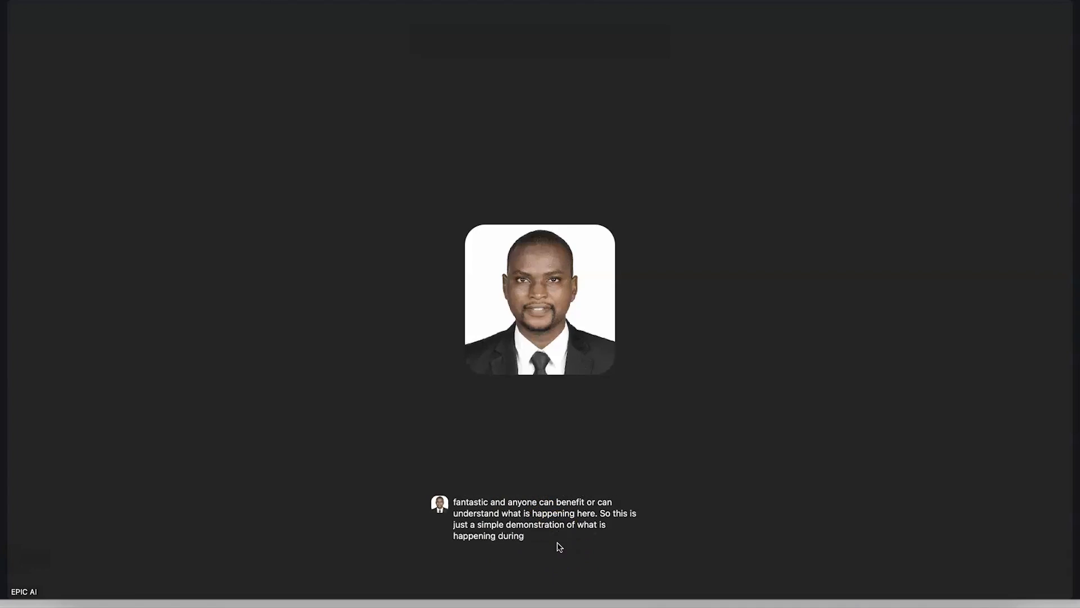
pyautogui.click(502, 543)
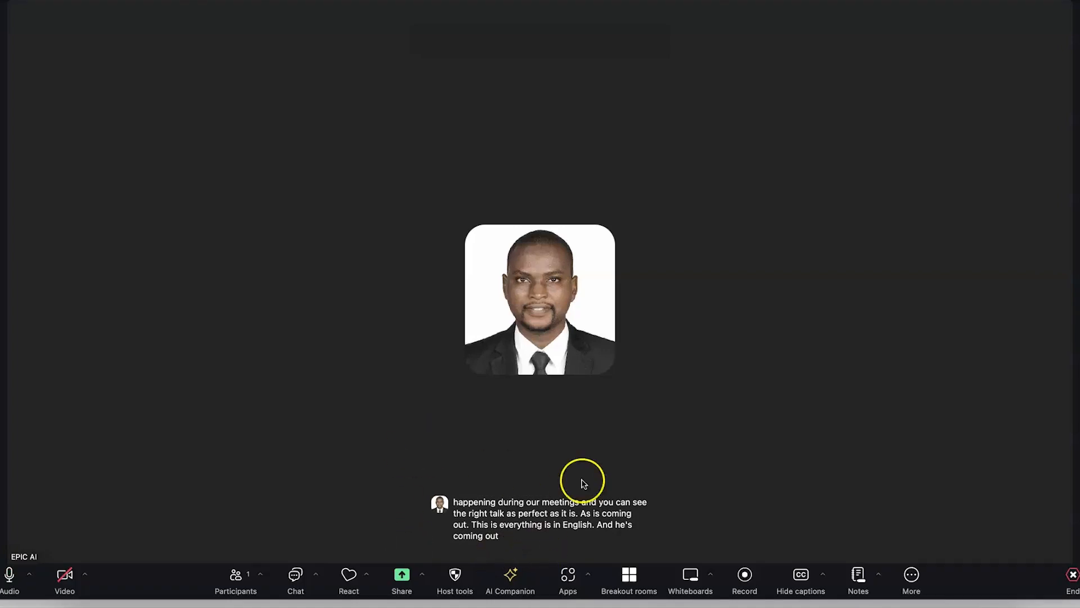
# Mute the microphone and hide the live captions again
pyautogui.click(10, 575)
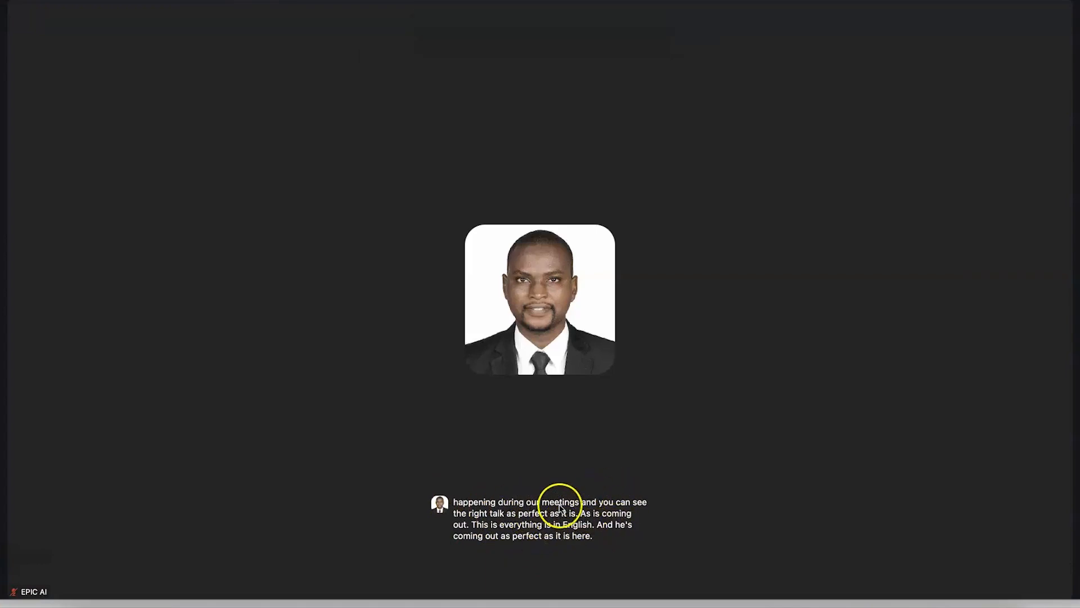
pyautogui.moveTo(782, 594)
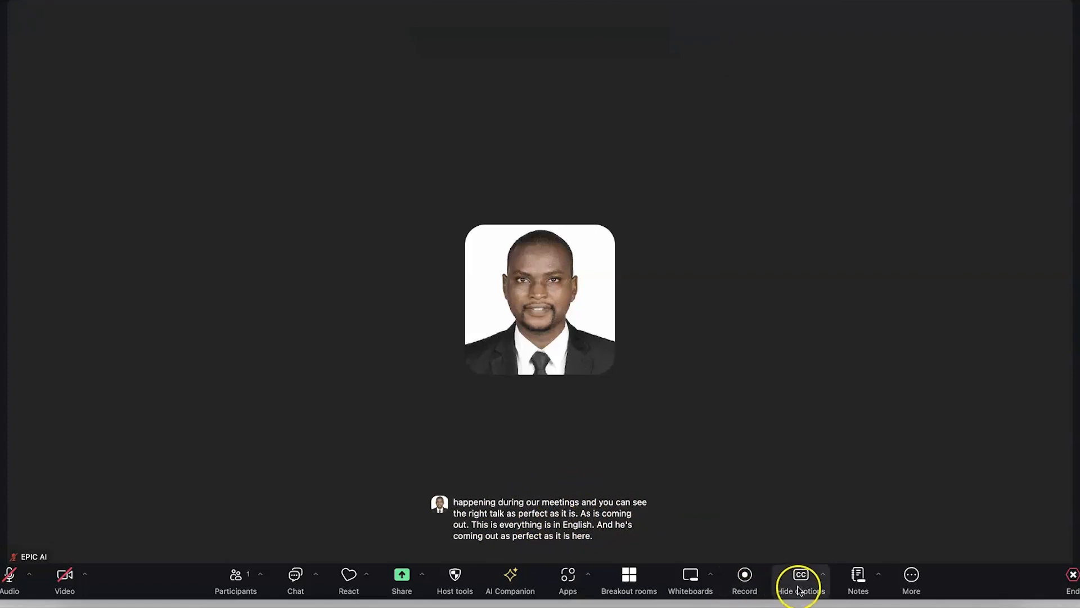
pyautogui.click(801, 579)
pyautogui.click(592, 469)
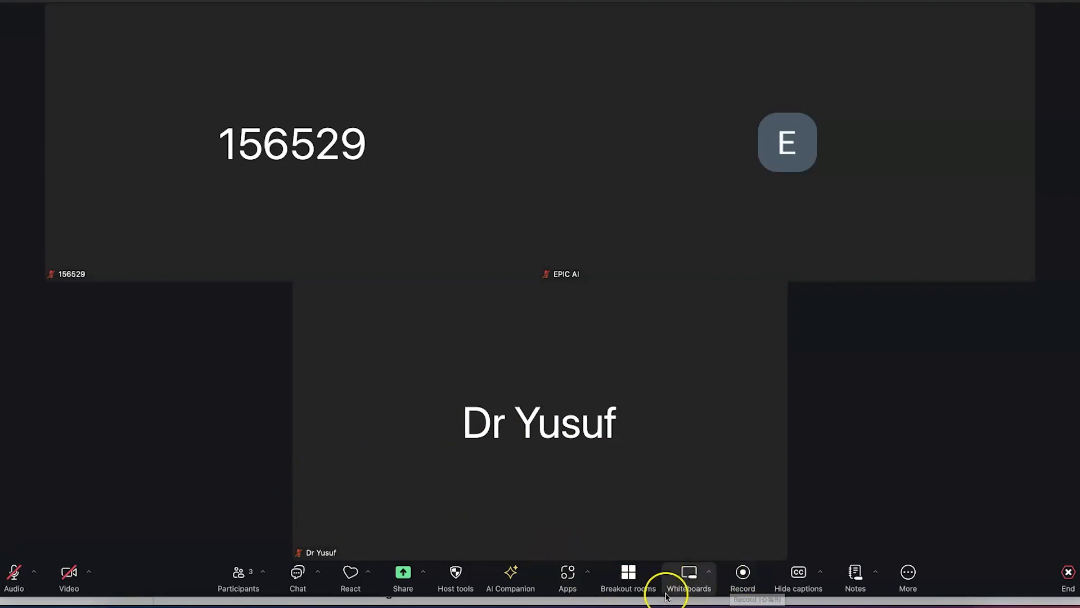
# Look over the Apps collaboration options, close them, and open the Apps panel on My Apps
pyautogui.click(588, 572)
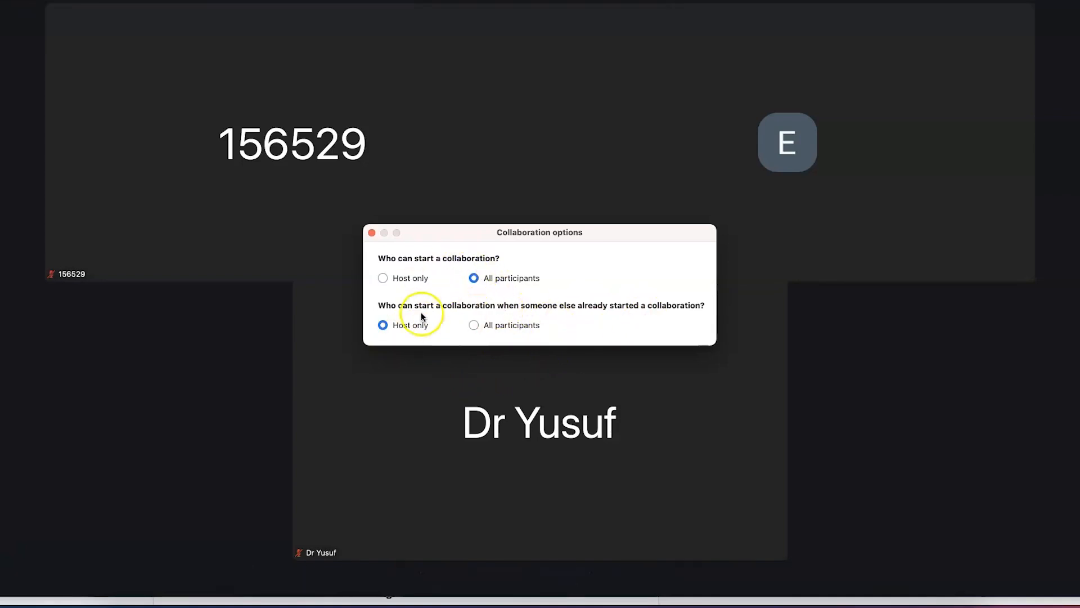
pyautogui.click(372, 233)
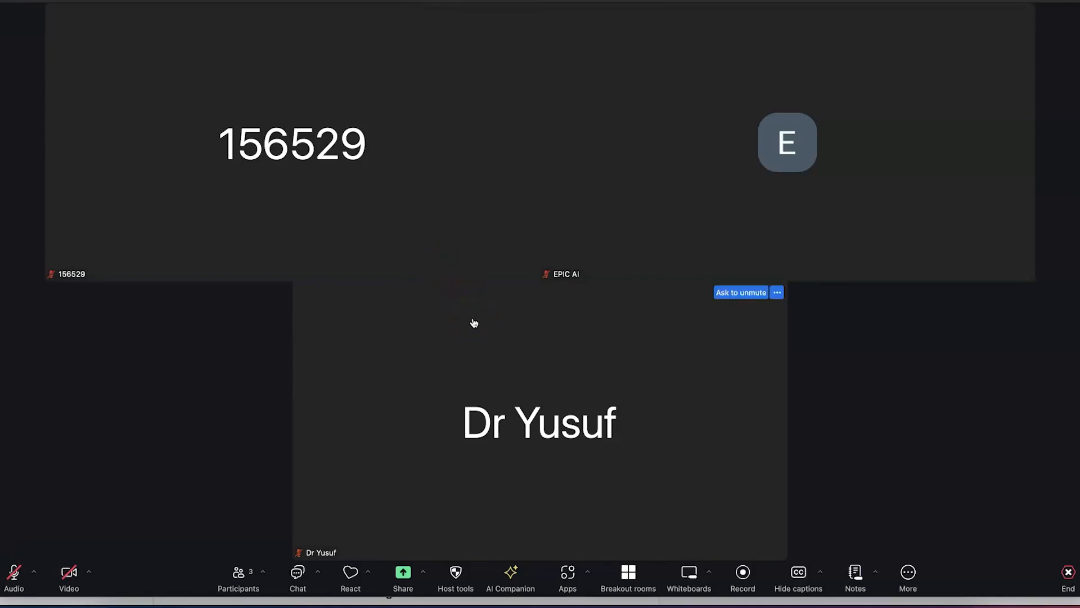
pyautogui.click(570, 580)
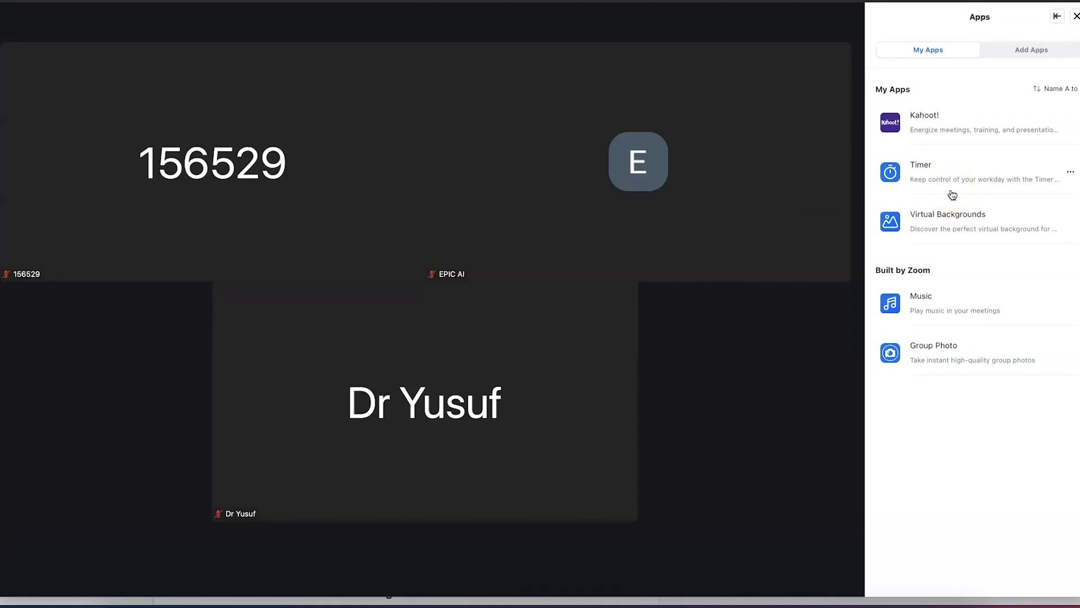
pyautogui.click(946, 163)
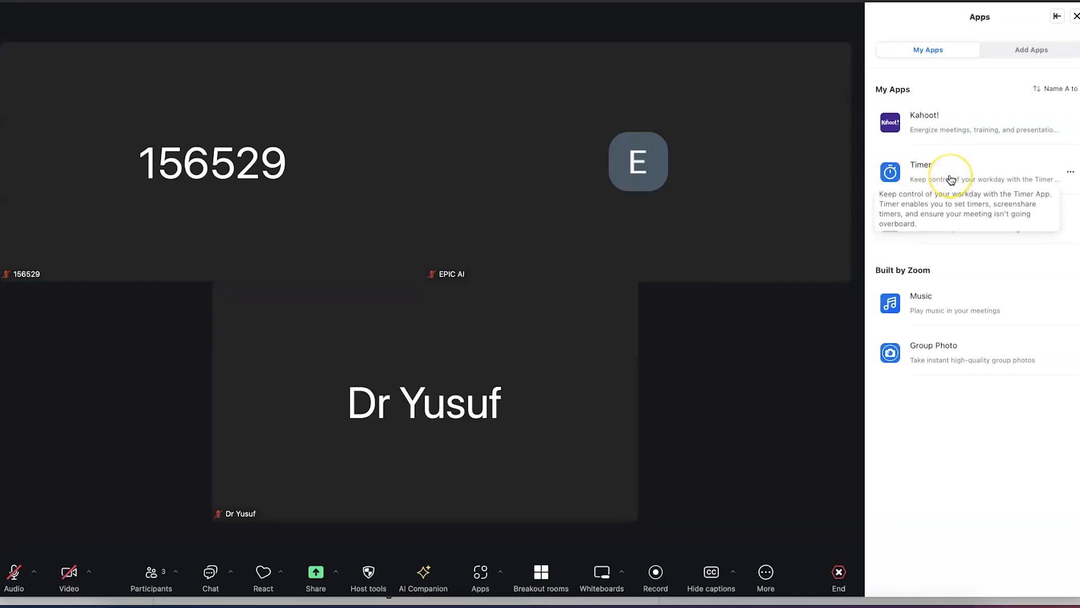
pyautogui.click(962, 256)
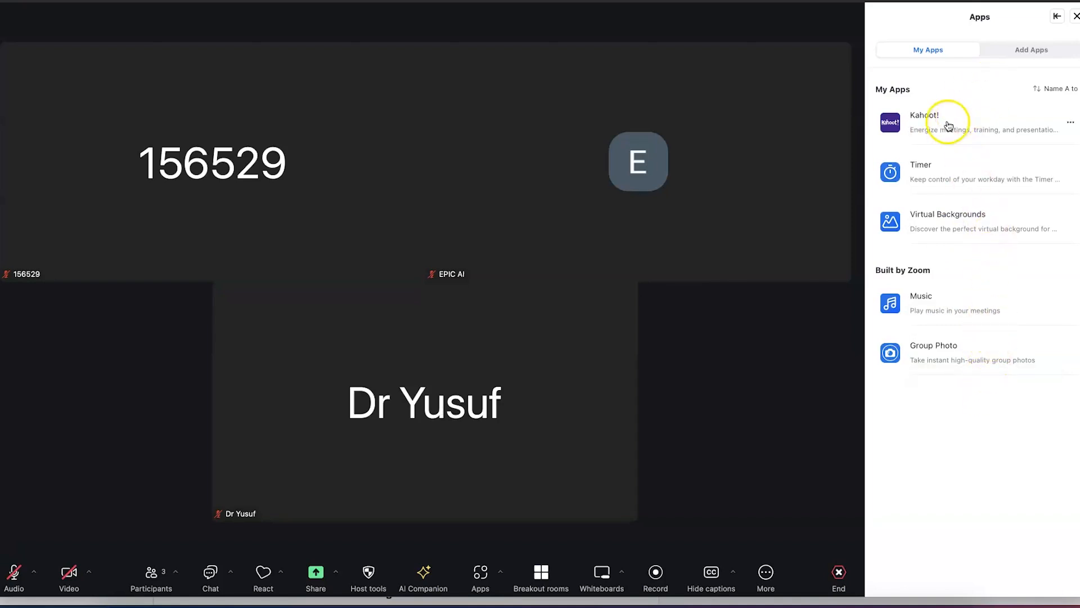
pyautogui.click(946, 171)
# Browse Add Apps categories and choose Get on Trending's Meeting Recaps, Transcripts, Recording from Read
pyautogui.click(947, 152)
pyautogui.click(1015, 52)
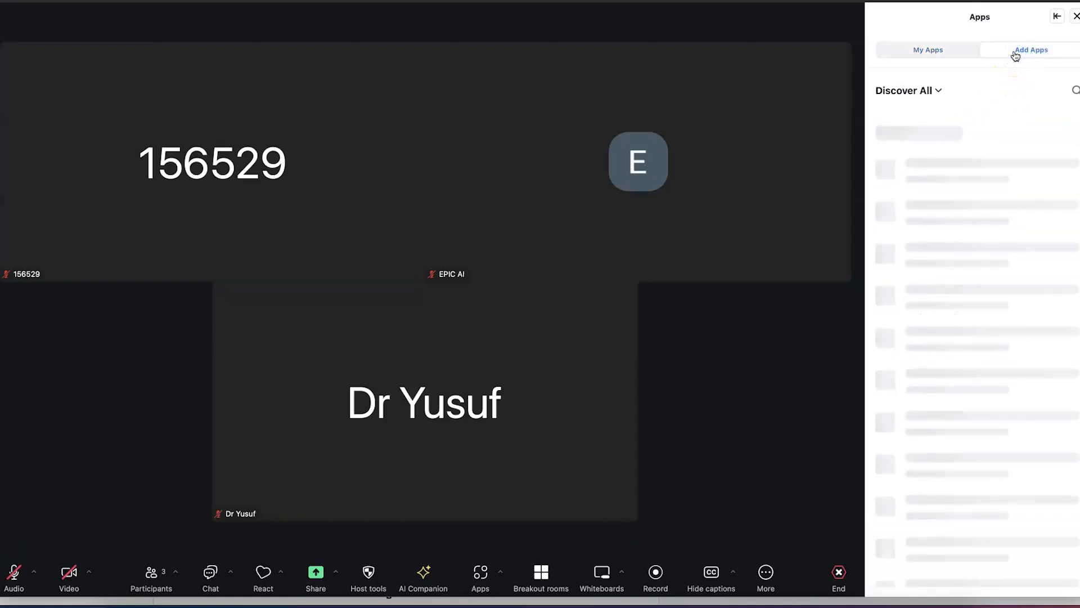
pyautogui.scroll(-2, 995, 384)
pyautogui.scroll(-10, 996, 385)
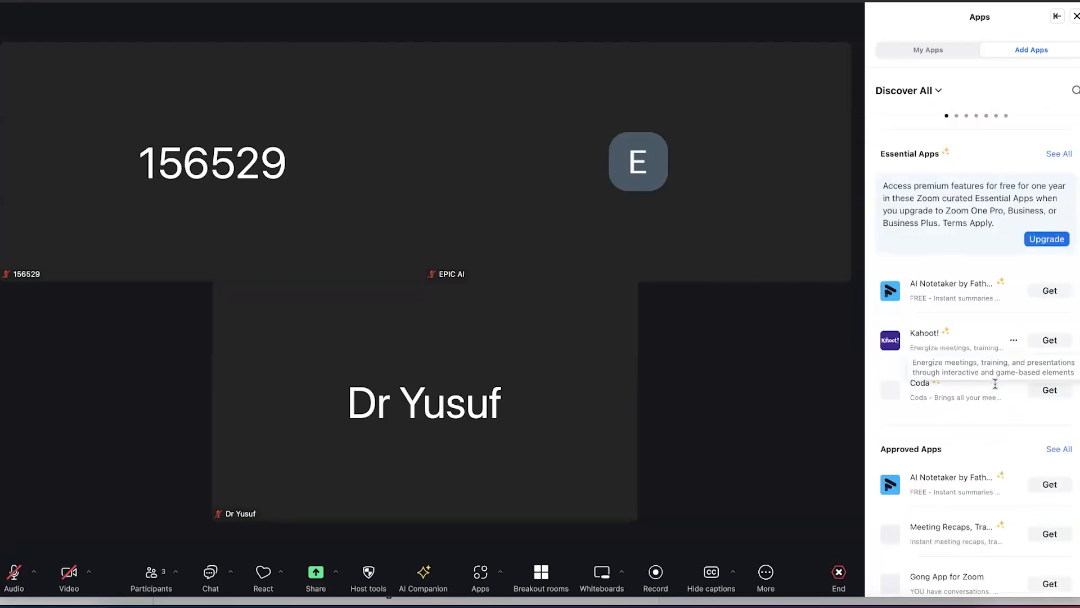
pyautogui.scroll(-3, 995, 384)
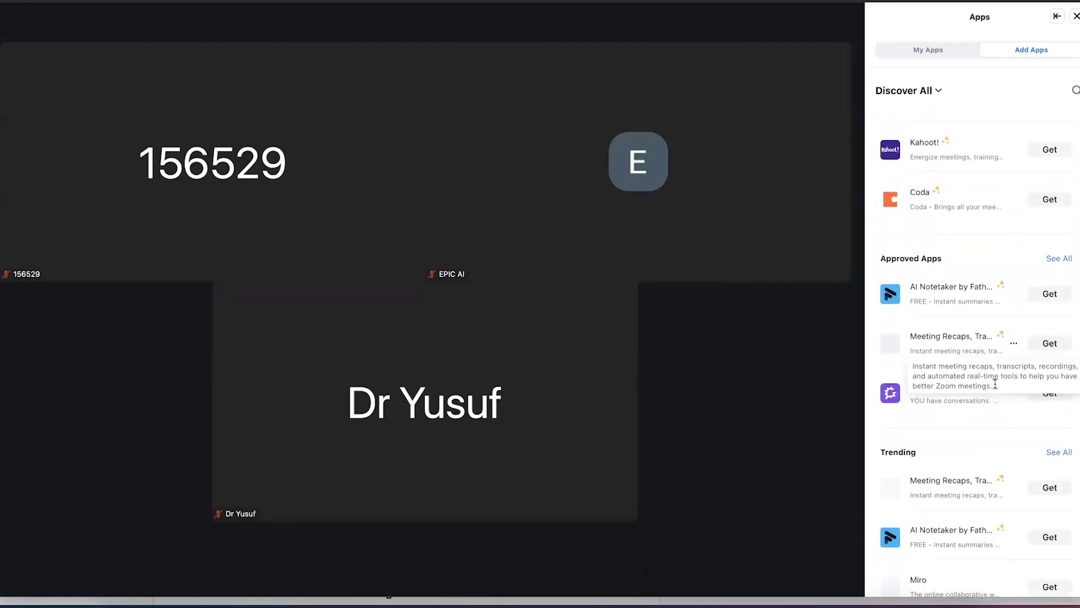
pyautogui.scroll(-7, 995, 385)
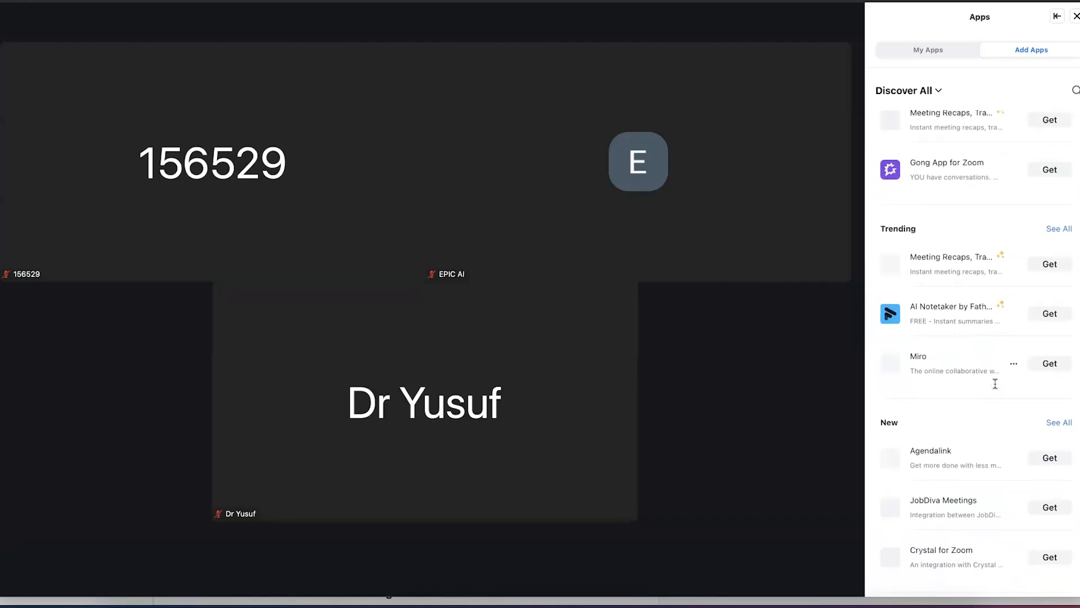
pyautogui.scroll(-13, 995, 384)
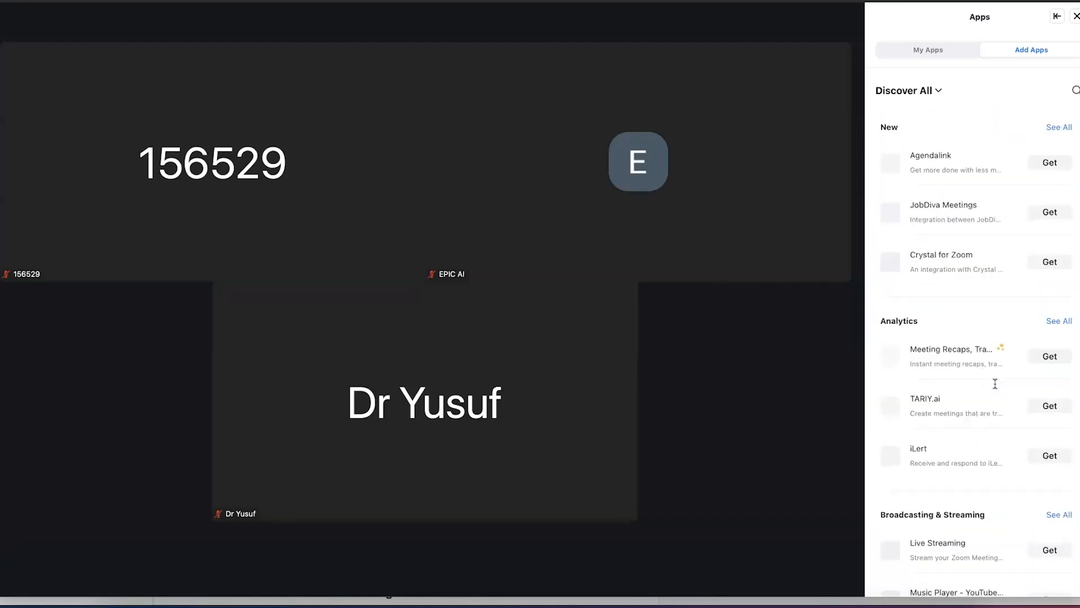
pyautogui.scroll(-6, 996, 384)
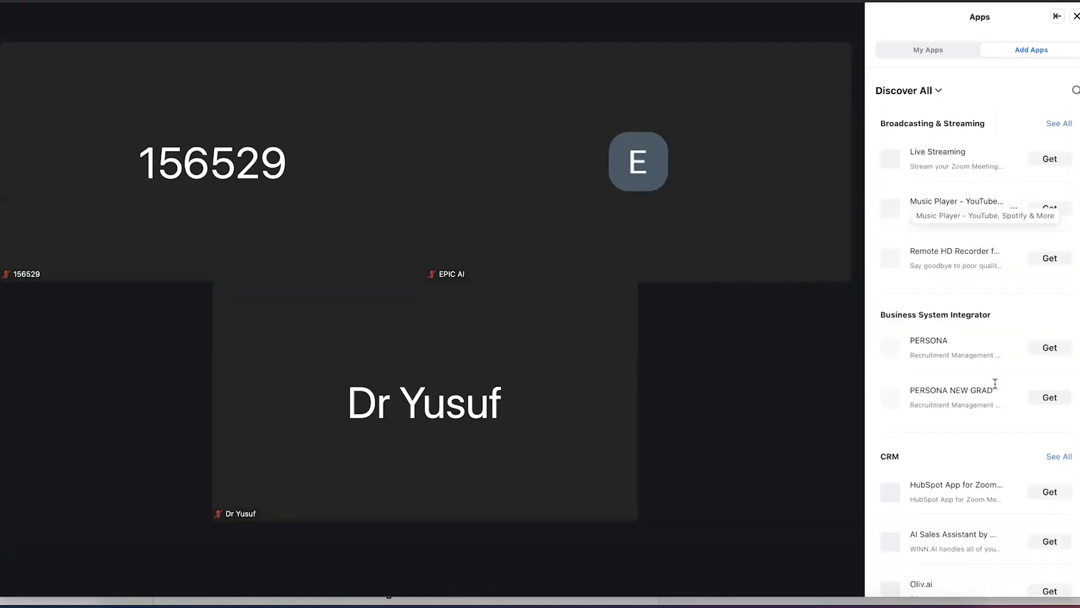
pyautogui.scroll(14, 995, 385)
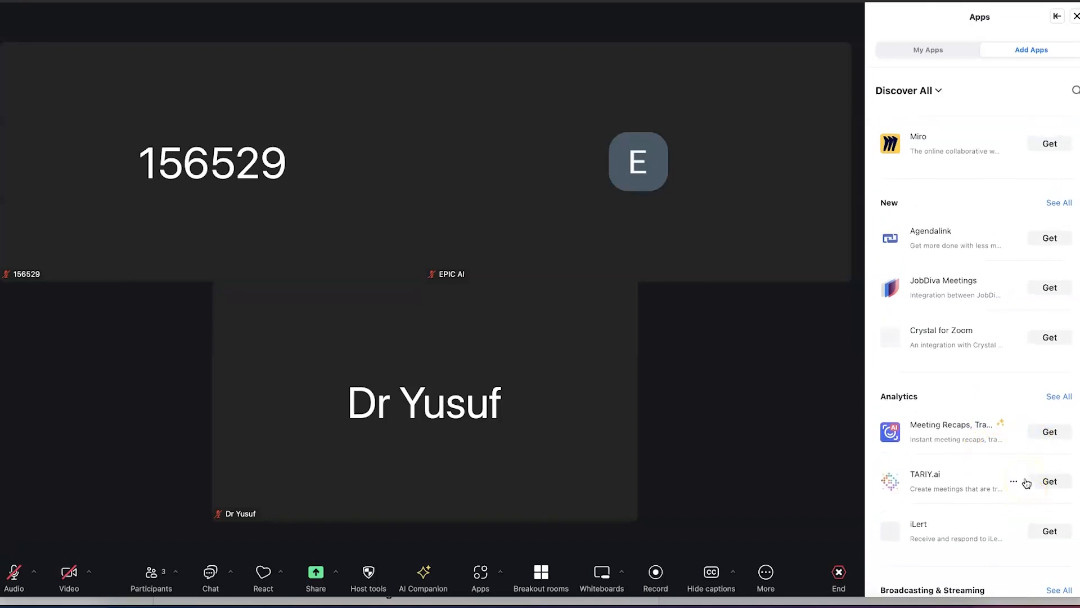
pyautogui.scroll(5, 1027, 483)
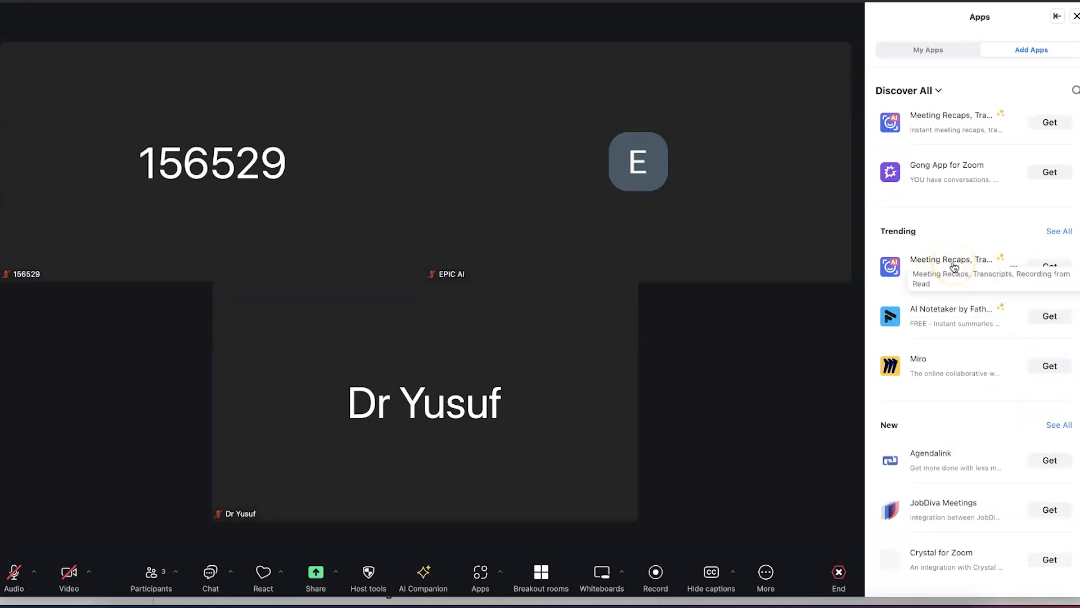
pyautogui.click(1047, 267)
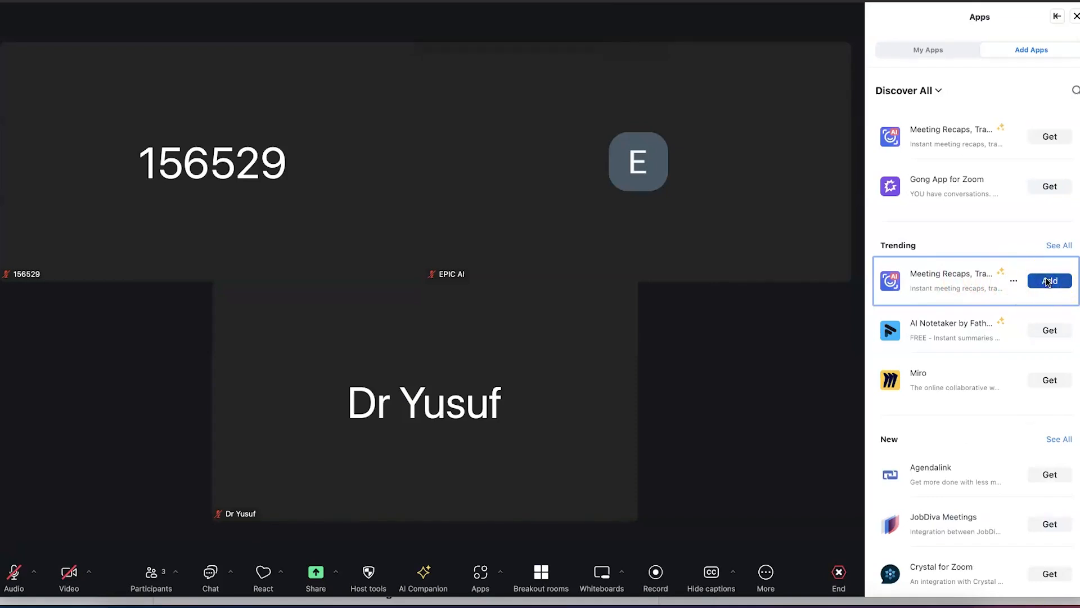
# Add the Meeting Recaps app, allow its permissions, and go back to My Apps
pyautogui.click(1050, 281)
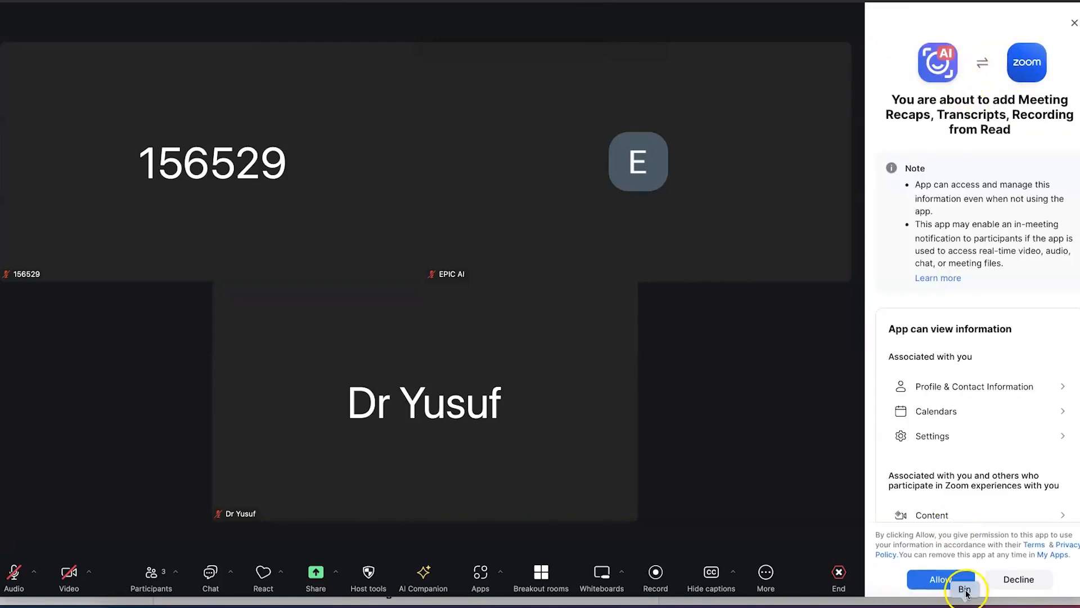
pyautogui.click(957, 589)
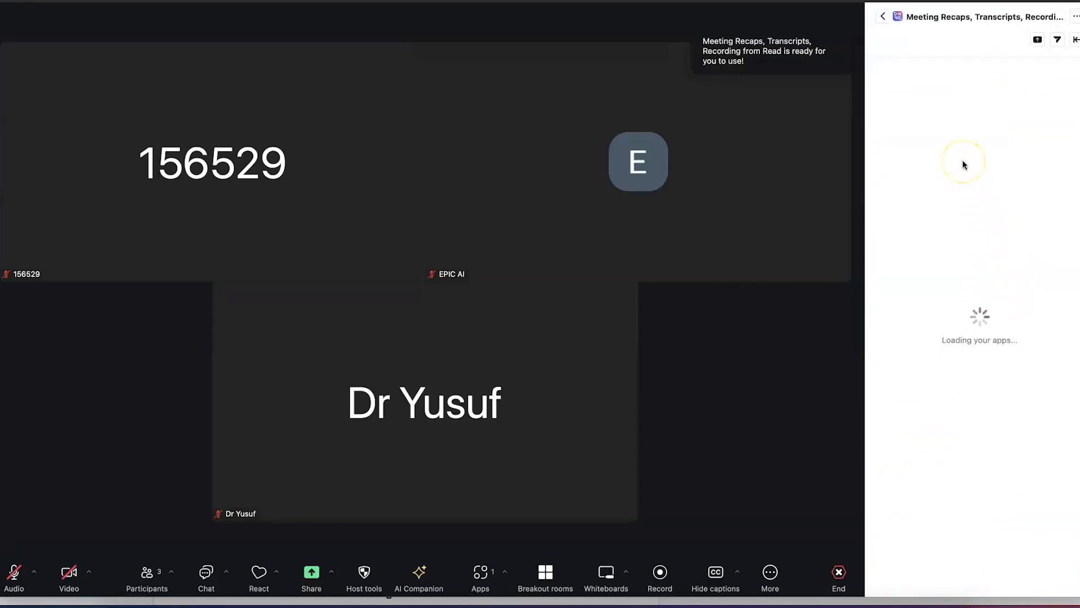
pyautogui.click(883, 18)
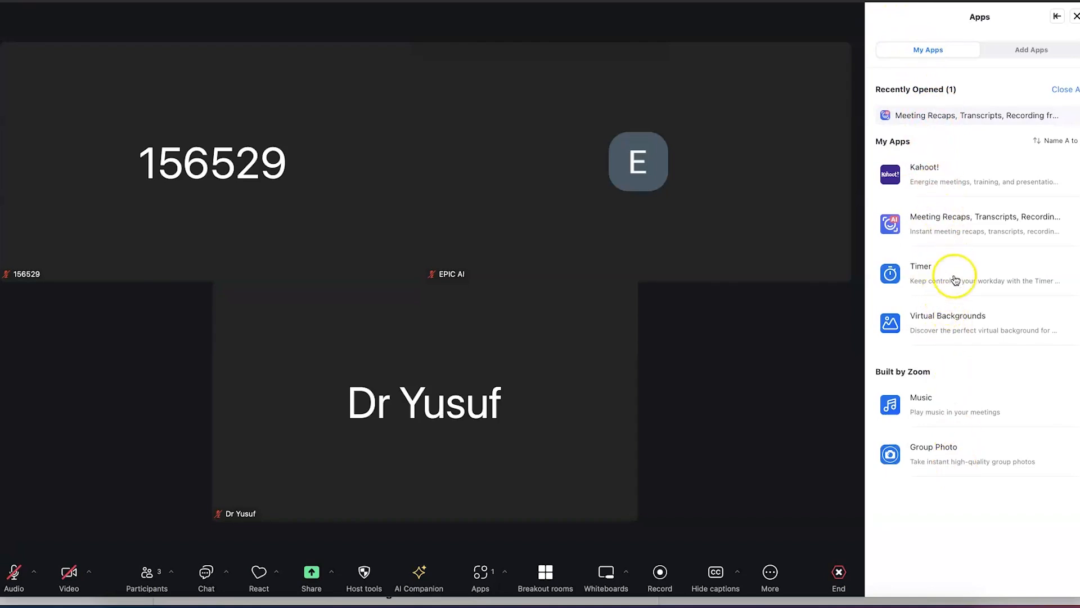
# Check the Kahoot! options, then open the Timer app and select its 00:05:00 countdown minutes
pyautogui.click(1070, 175)
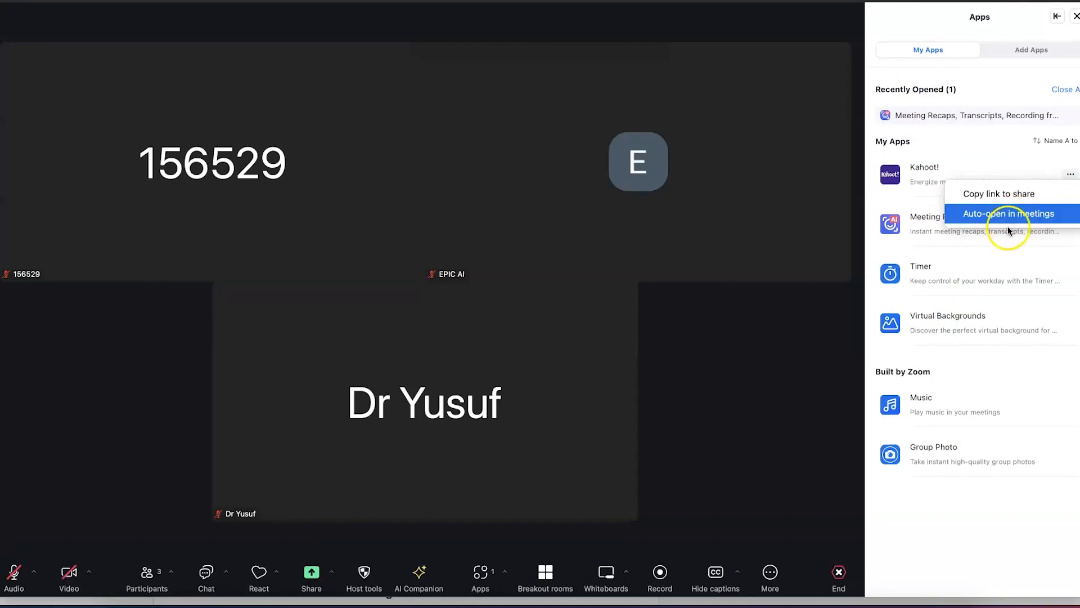
pyautogui.click(936, 15)
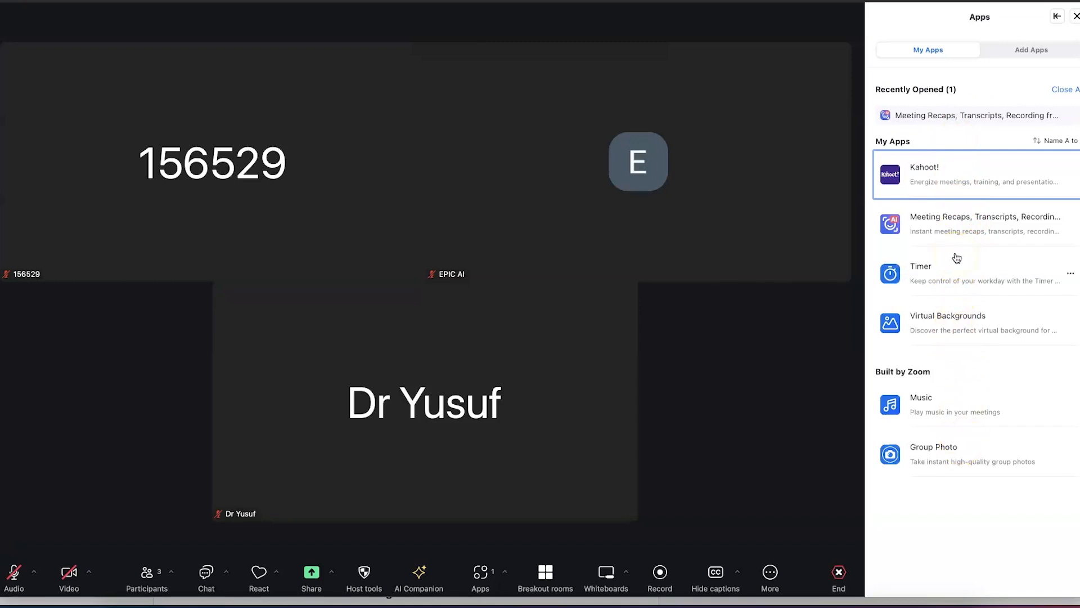
pyautogui.click(950, 278)
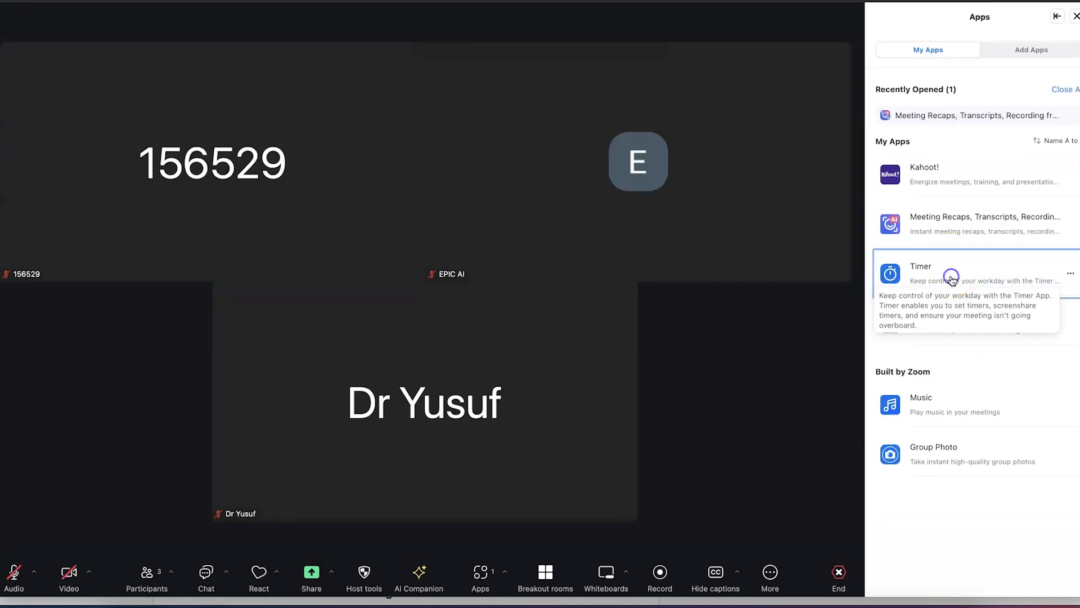
pyautogui.click(921, 266)
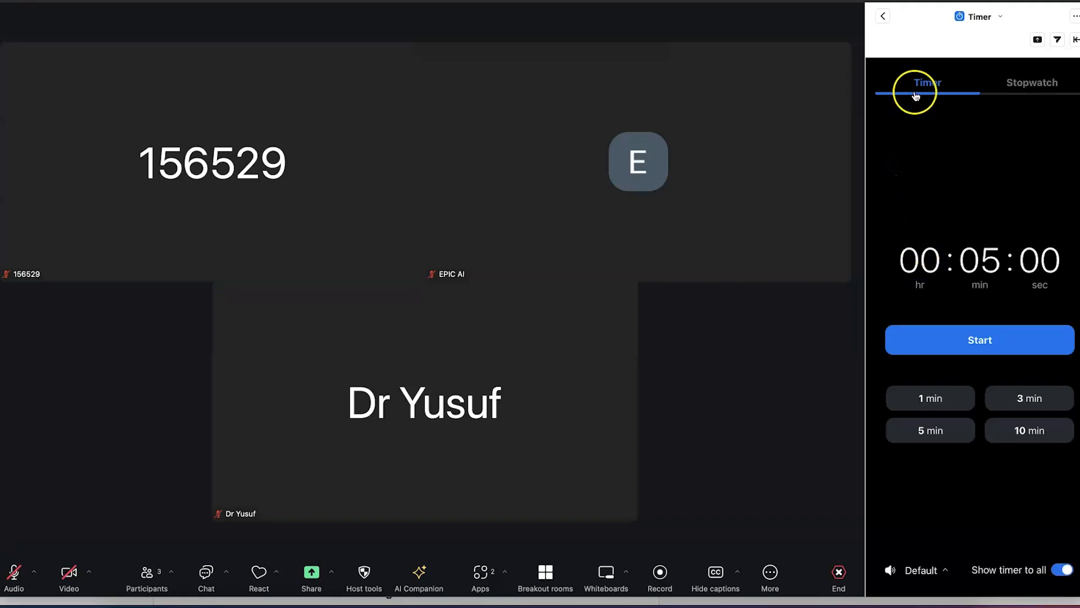
pyautogui.moveTo(974, 270)
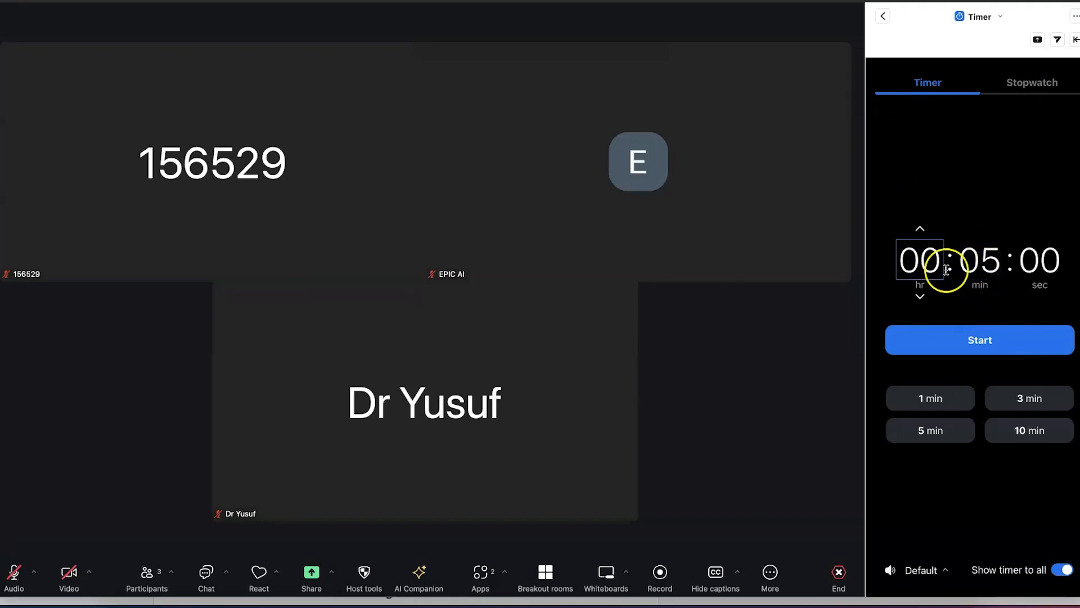
pyautogui.click(989, 271)
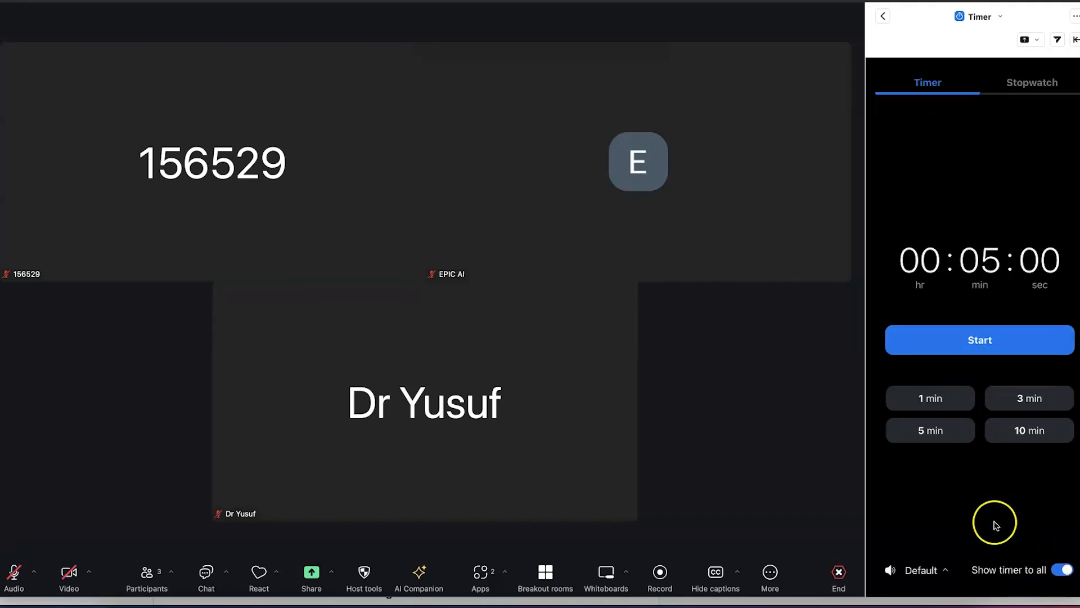
# Set the timer's alarm sound to Times Up!
pyautogui.click(946, 573)
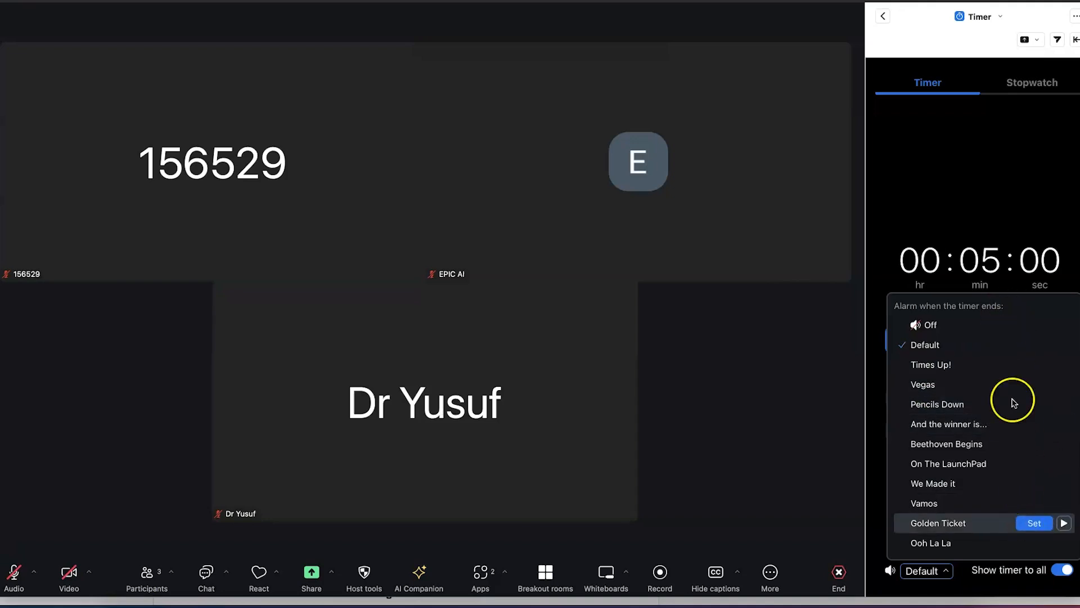
pyautogui.click(1025, 366)
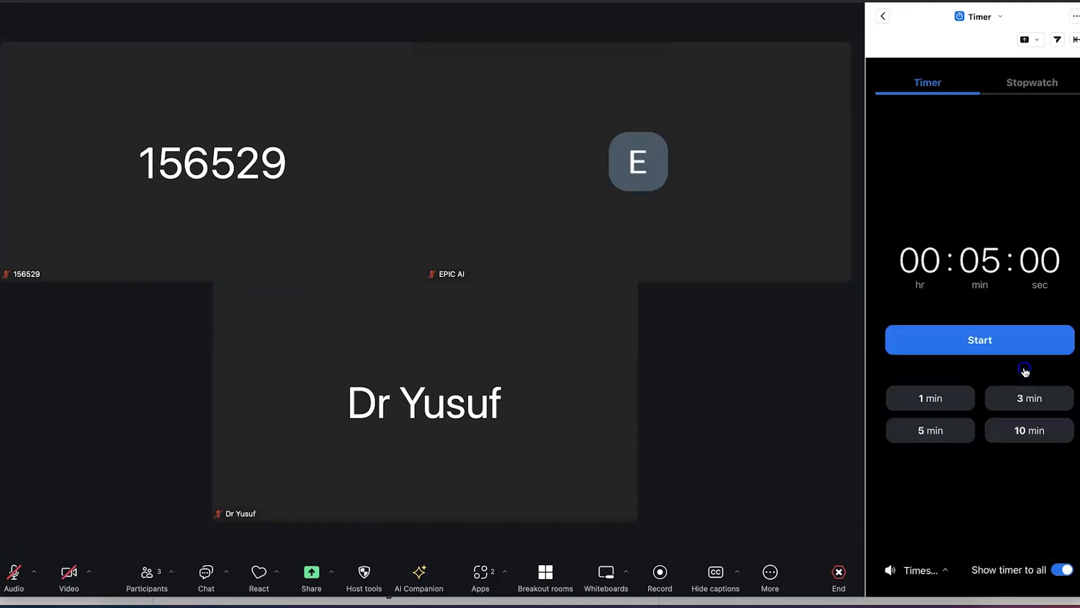
pyautogui.click(989, 262)
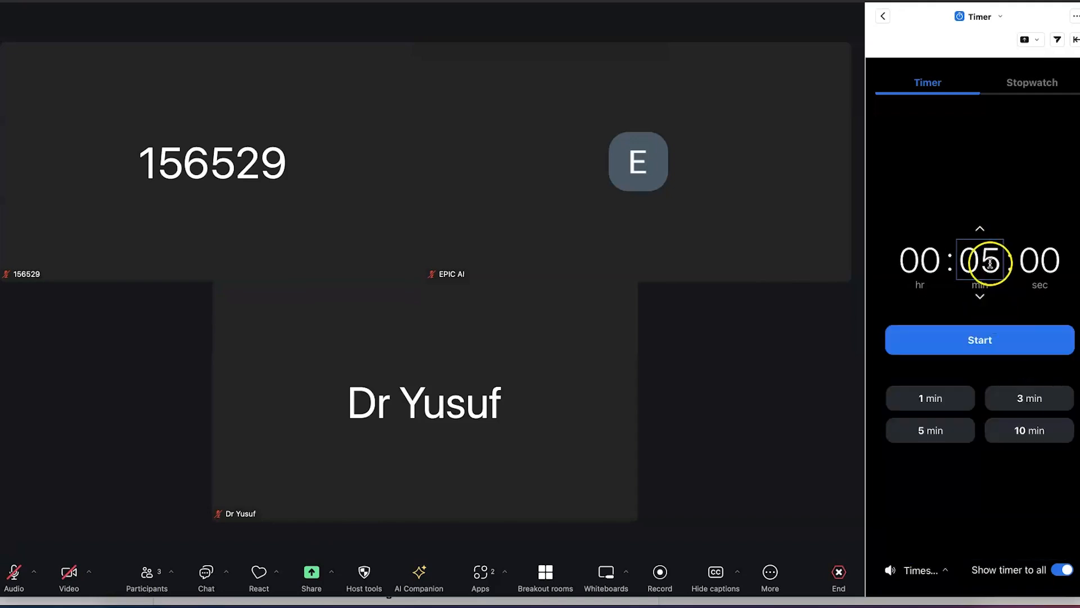
# Start the 00:05:00 countdown, let it run to 04:48, then cancel it
pyautogui.click(997, 344)
pyautogui.click(989, 338)
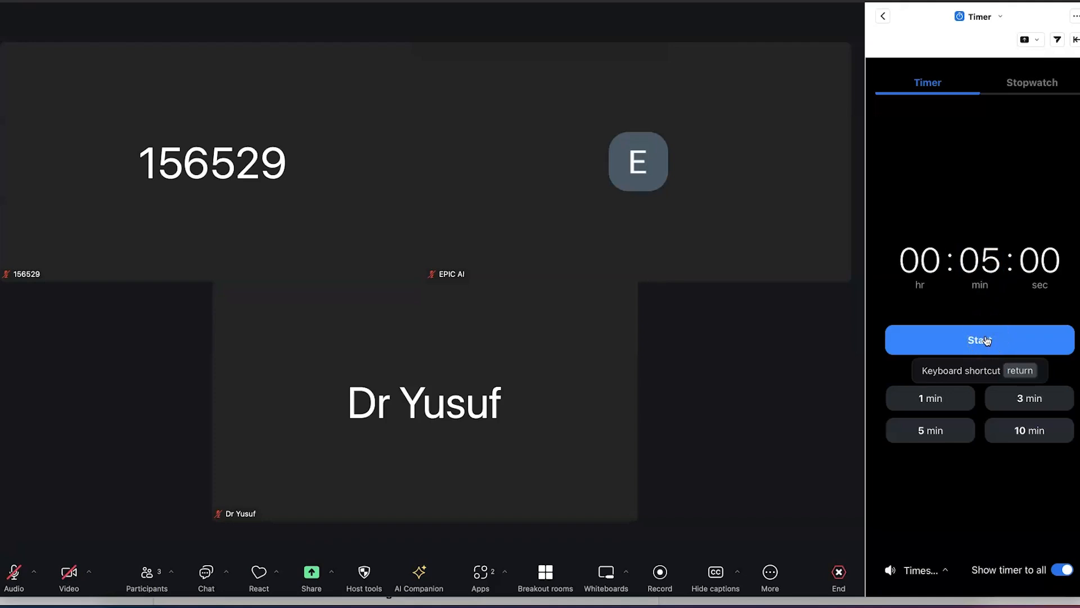
pyautogui.click(995, 341)
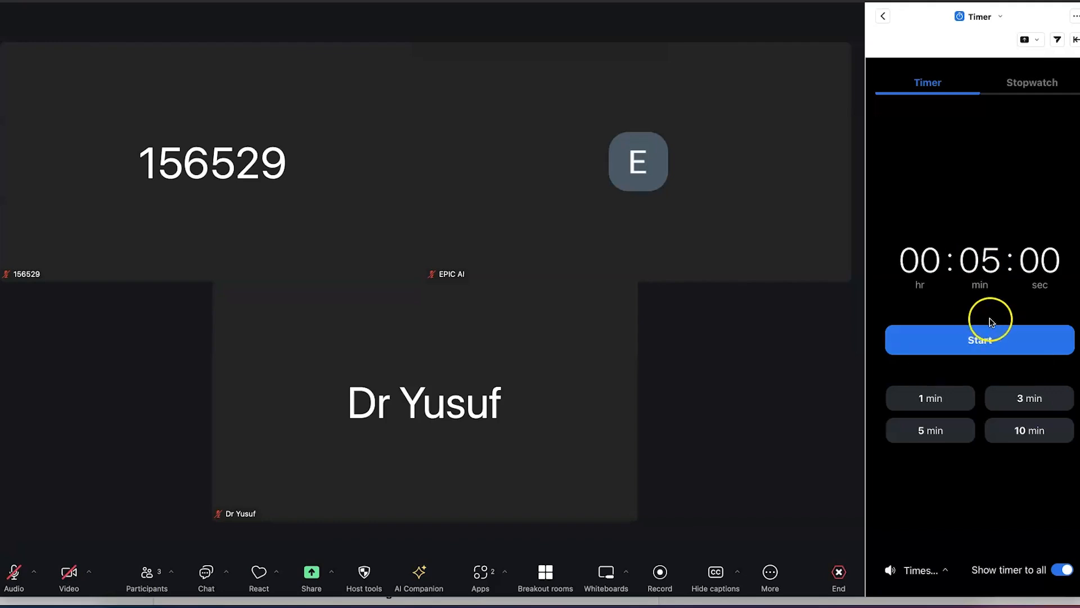
pyautogui.click(993, 341)
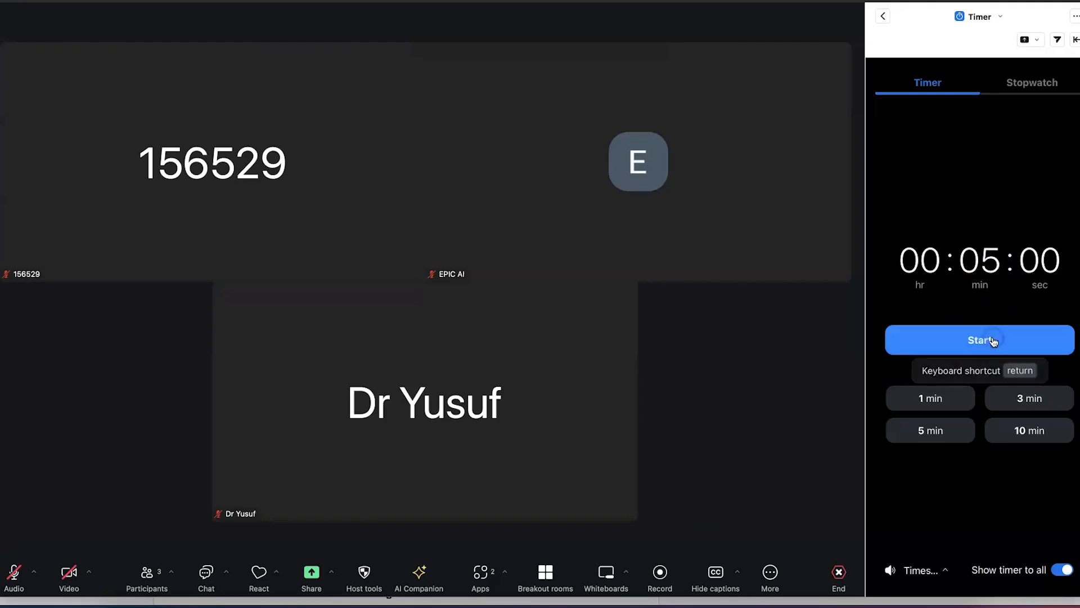
pyautogui.click(985, 340)
pyautogui.click(959, 345)
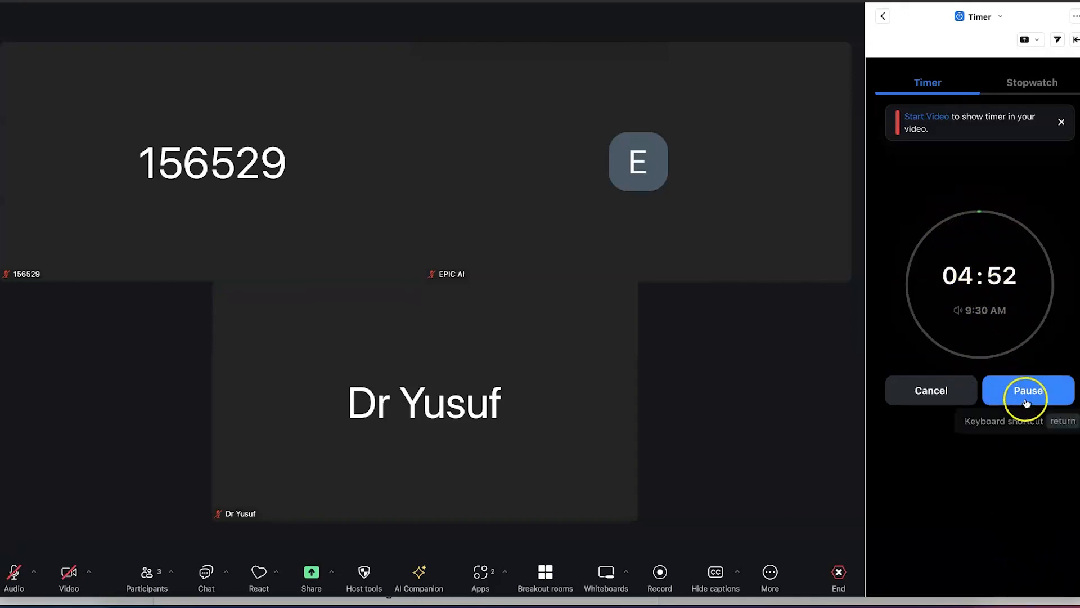
pyautogui.click(937, 396)
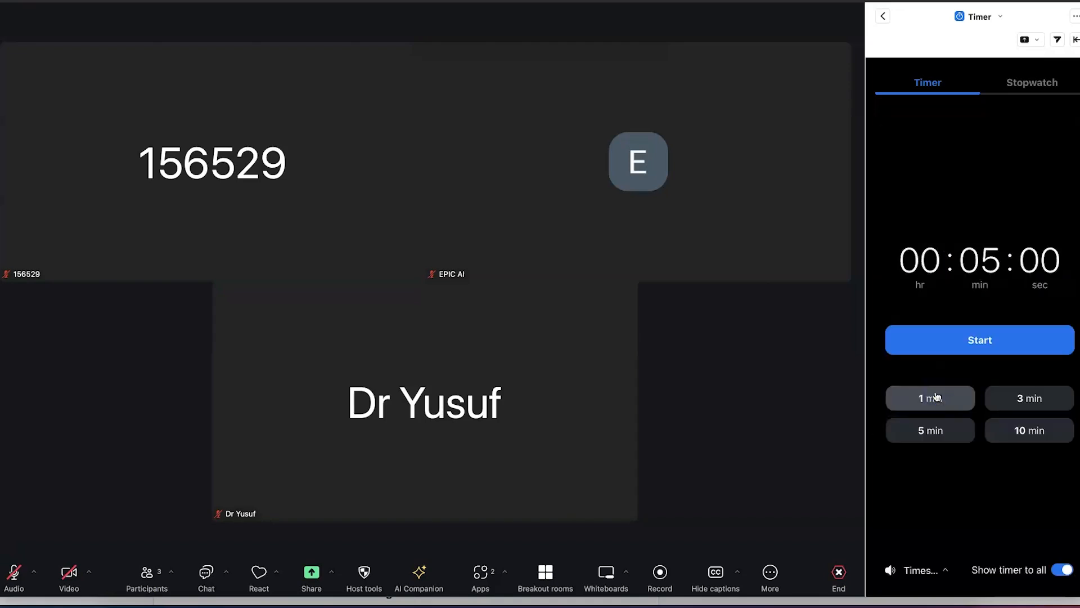
# Run the Stopwatch up to 00:00:11, then go back to the meeting apps list
pyautogui.click(1032, 84)
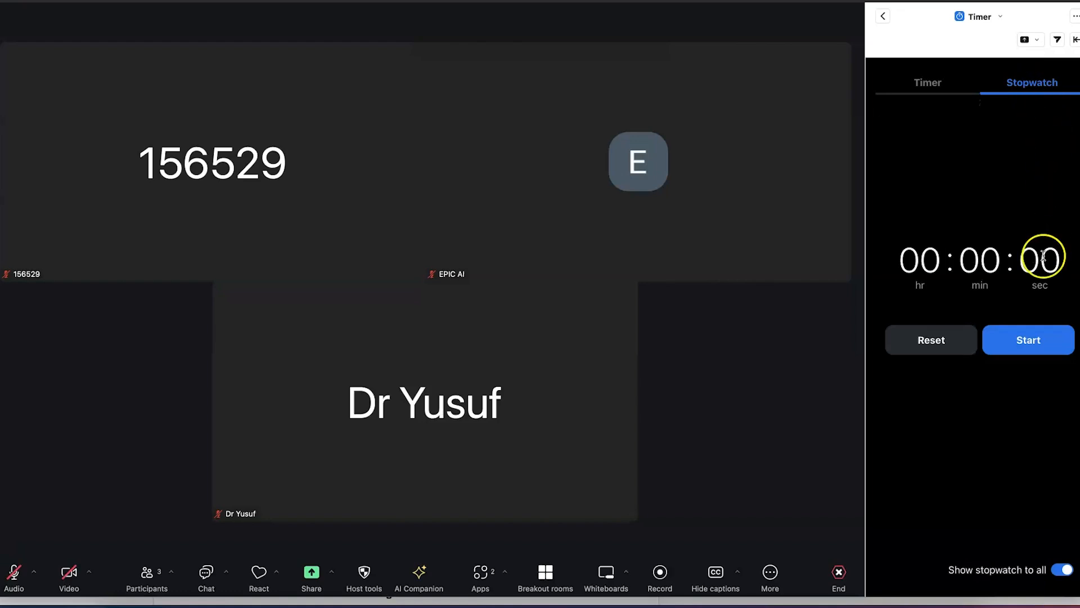
pyautogui.click(1030, 342)
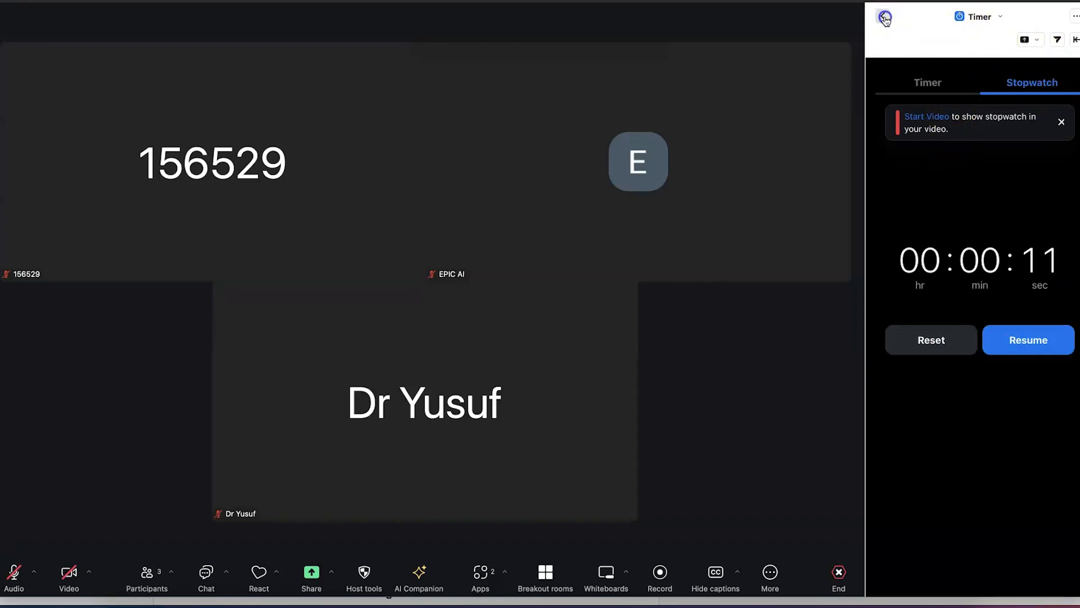
pyautogui.click(885, 19)
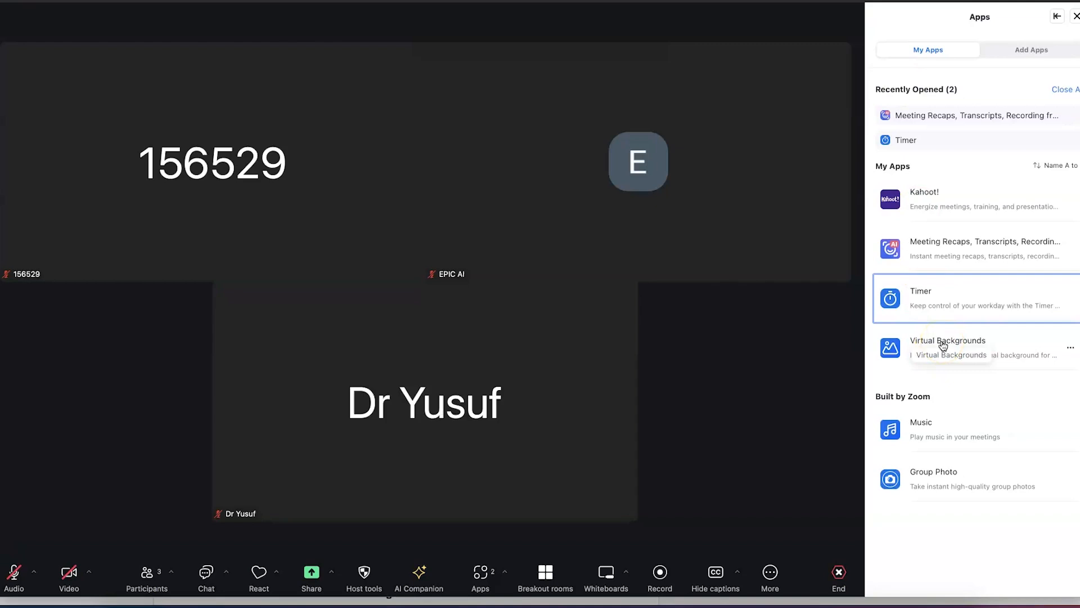
# Open the Virtual Backgrounds app and scroll through its Nature photos
pyautogui.click(941, 340)
pyautogui.click(930, 331)
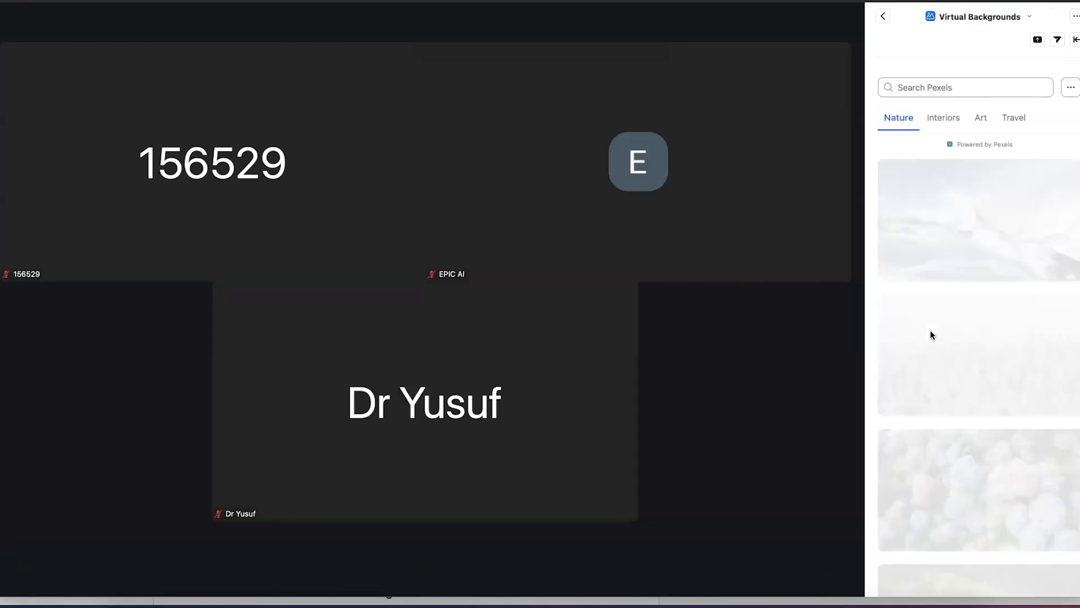
pyautogui.moveTo(939, 266)
pyautogui.scroll(-5, 939, 265)
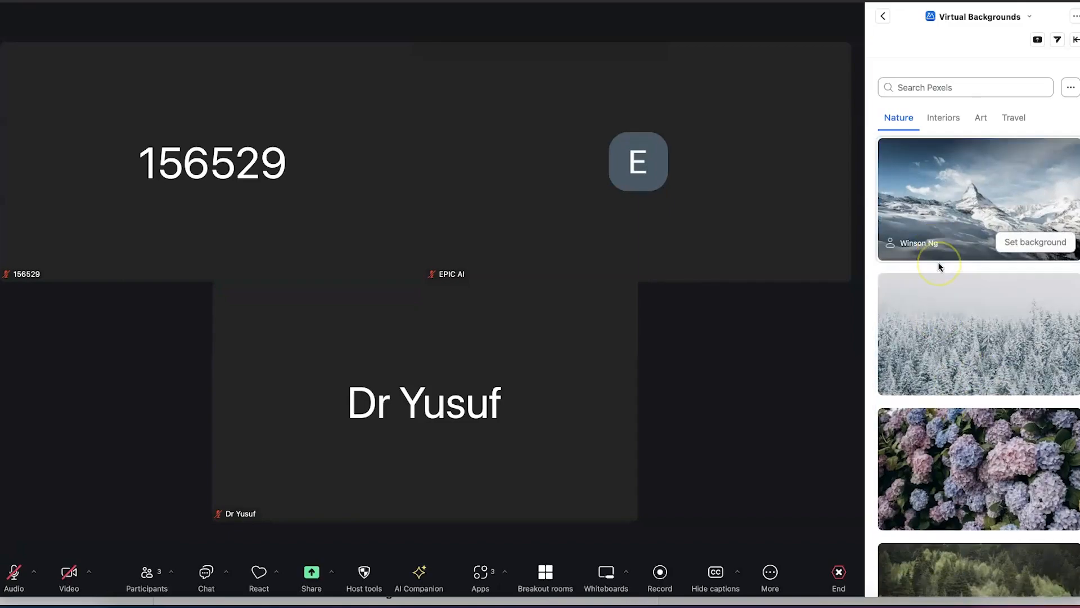
pyautogui.scroll(-15, 939, 265)
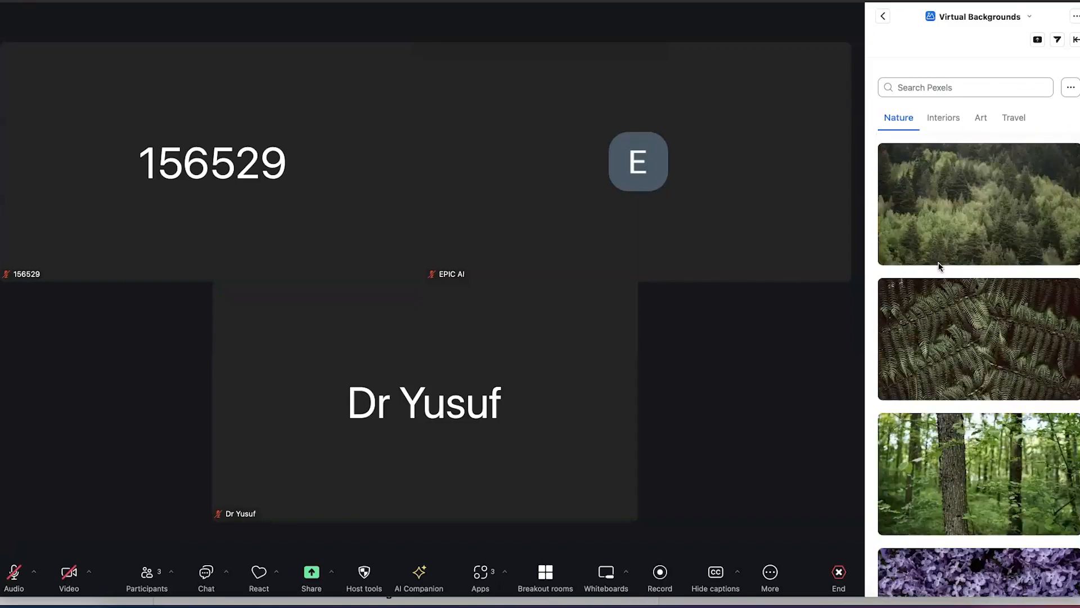
pyautogui.scroll(-12, 938, 265)
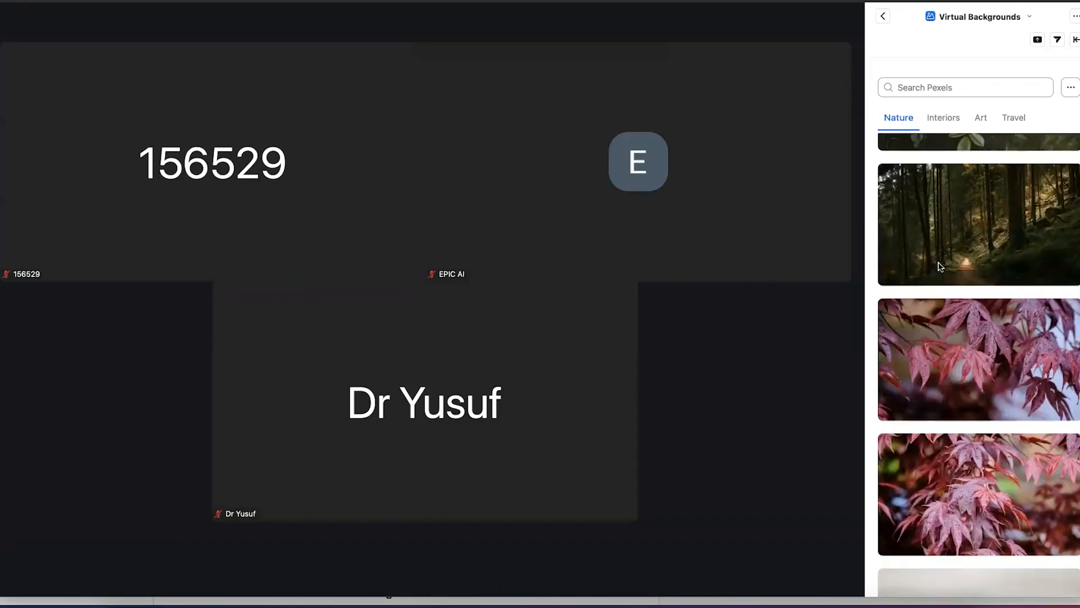
pyautogui.moveTo(952, 408)
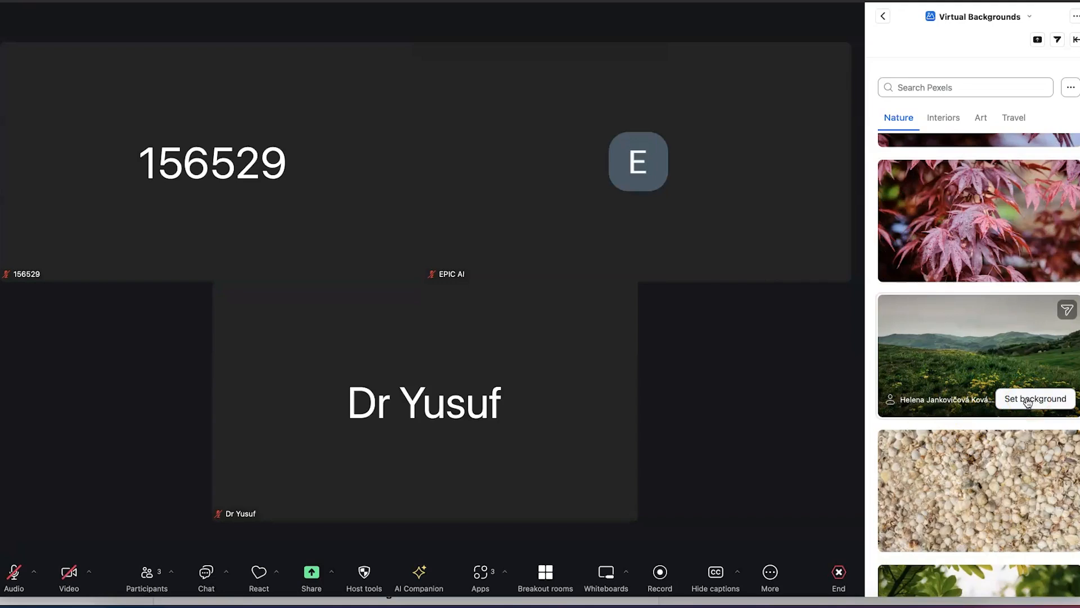
pyautogui.scroll(10, 1028, 401)
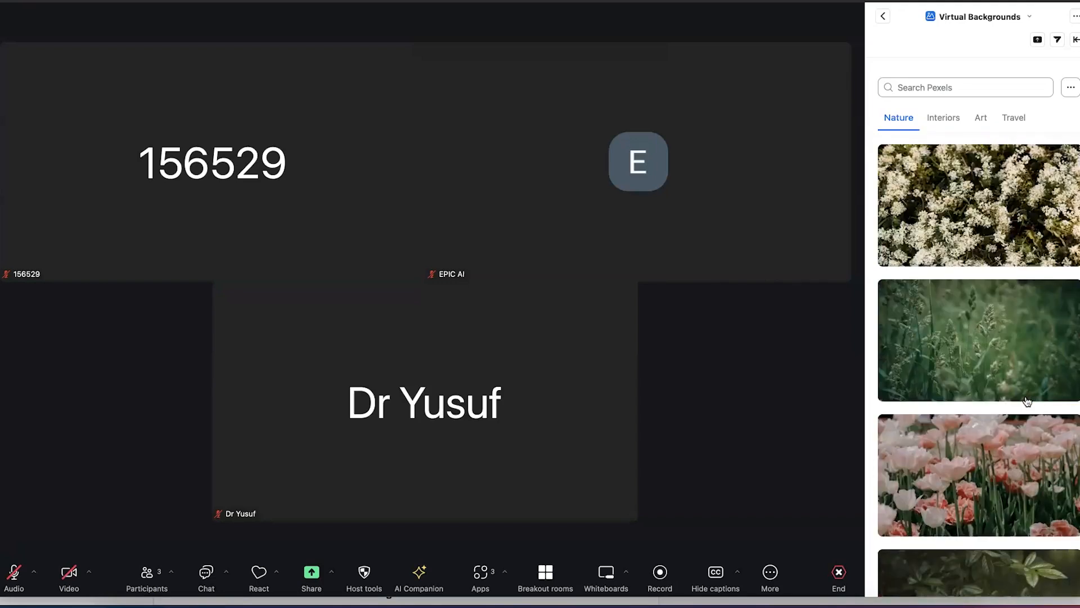
# Show and dismiss the background choices menu (None, Blur) beside the photo search
pyautogui.click(920, 83)
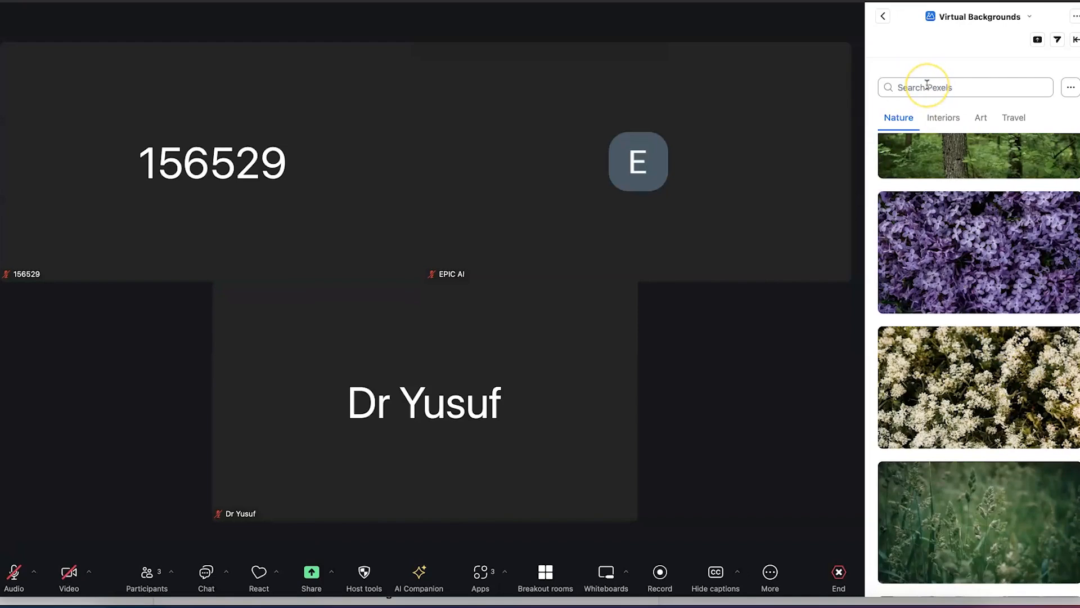
pyautogui.click(1070, 88)
pyautogui.click(1069, 90)
pyautogui.click(951, 90)
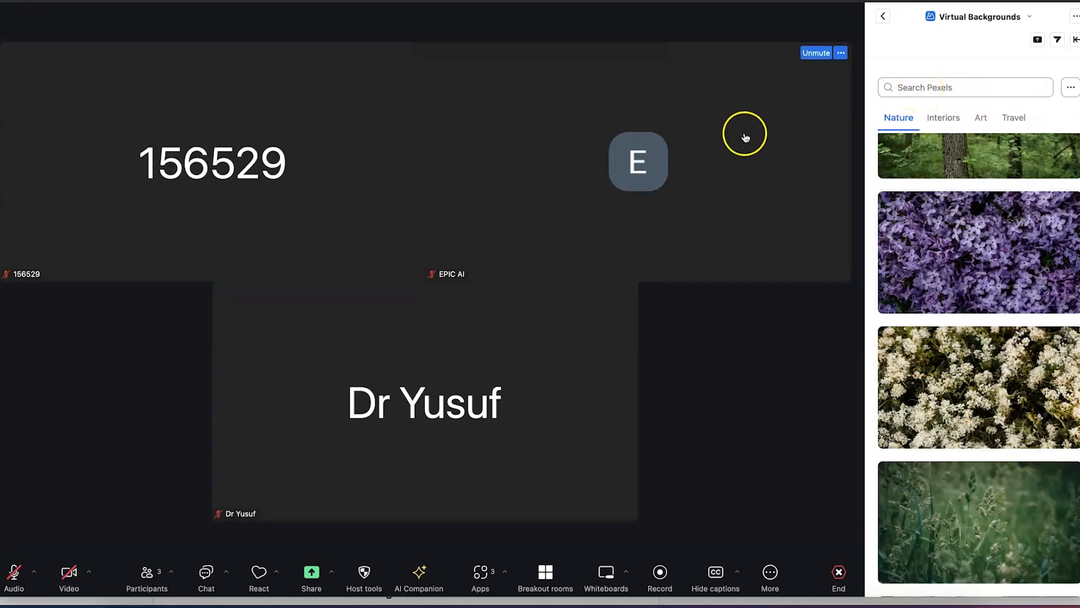
# Scroll through the Interiors background photos
pyautogui.click(943, 125)
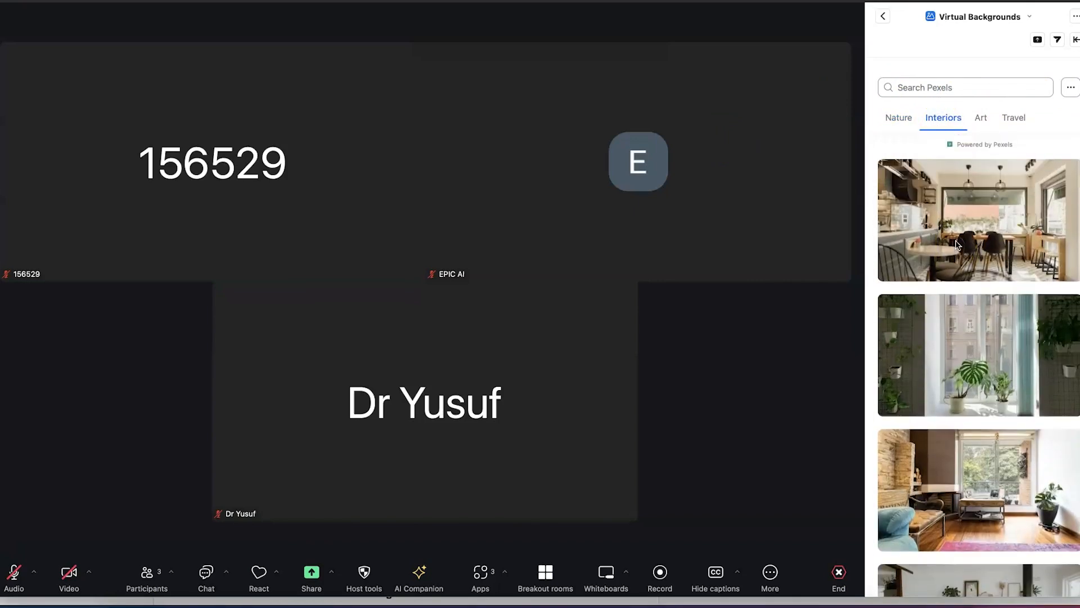
pyautogui.scroll(-5, 956, 243)
pyautogui.scroll(-8, 957, 243)
pyautogui.scroll(-8, 956, 244)
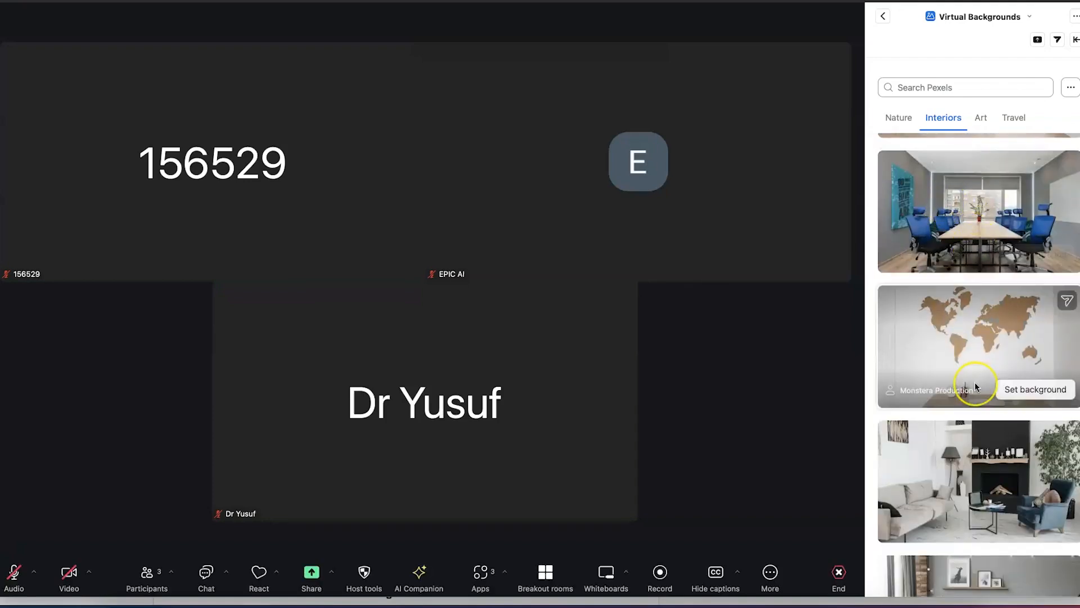
pyautogui.scroll(-5, 974, 382)
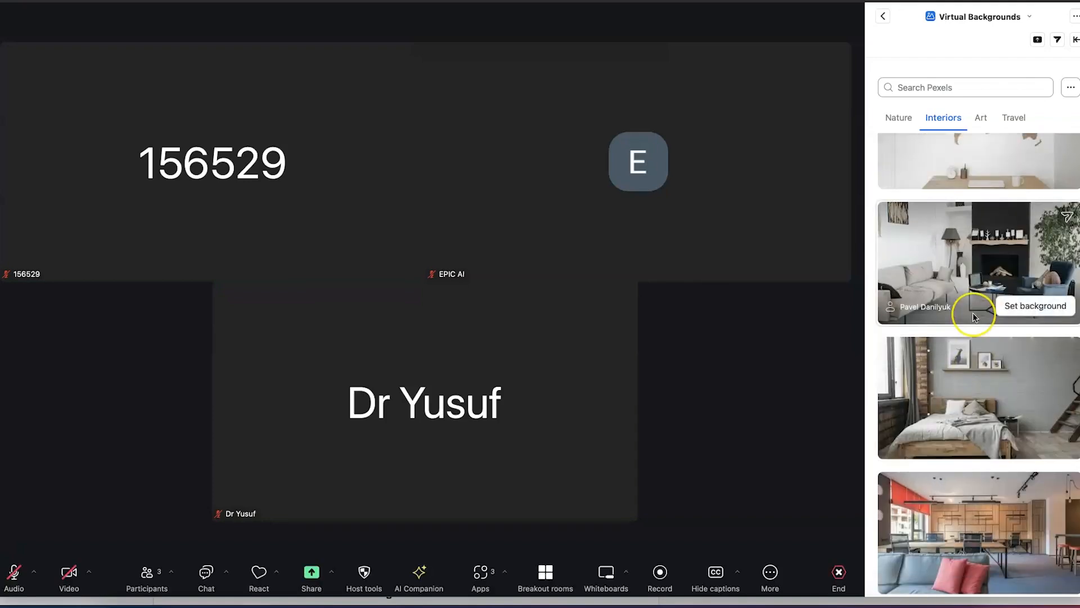
pyautogui.scroll(-2, 975, 315)
pyautogui.scroll(-5, 975, 316)
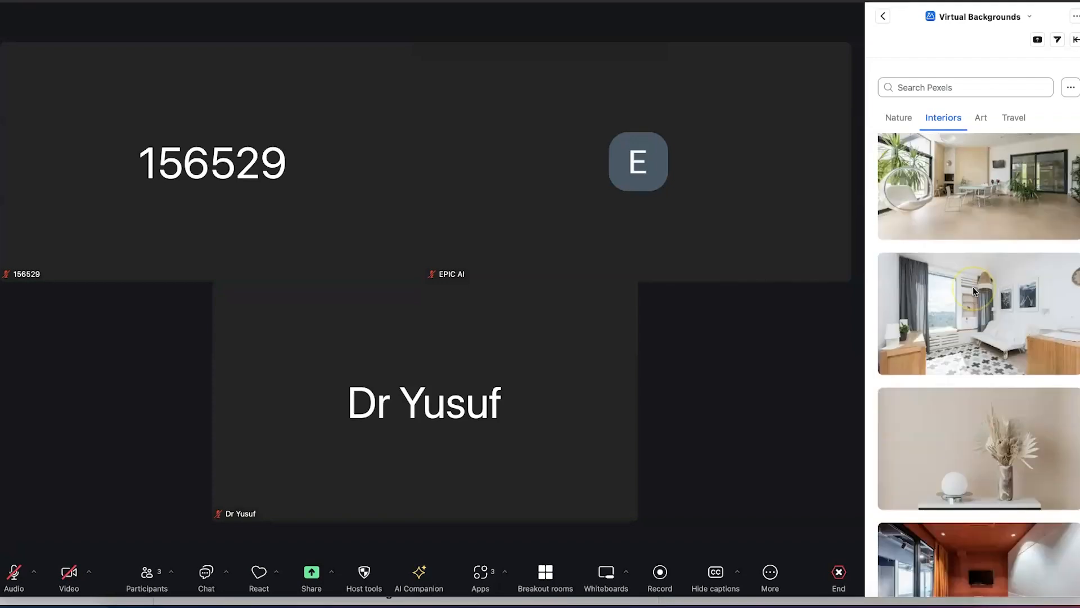
pyautogui.scroll(-3, 974, 285)
pyautogui.scroll(-5, 973, 286)
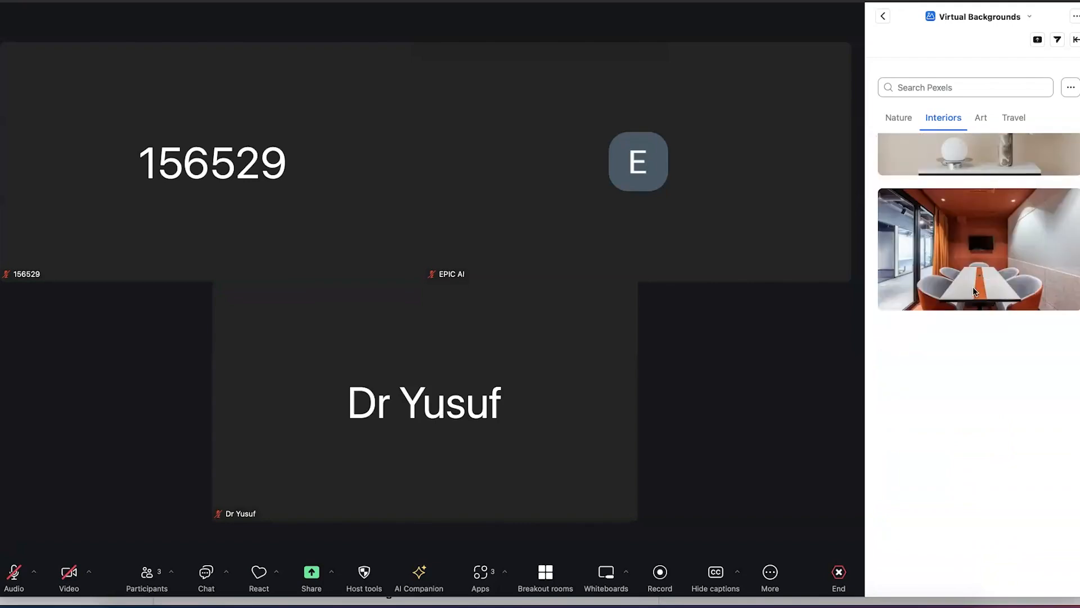
pyautogui.scroll(-12, 974, 290)
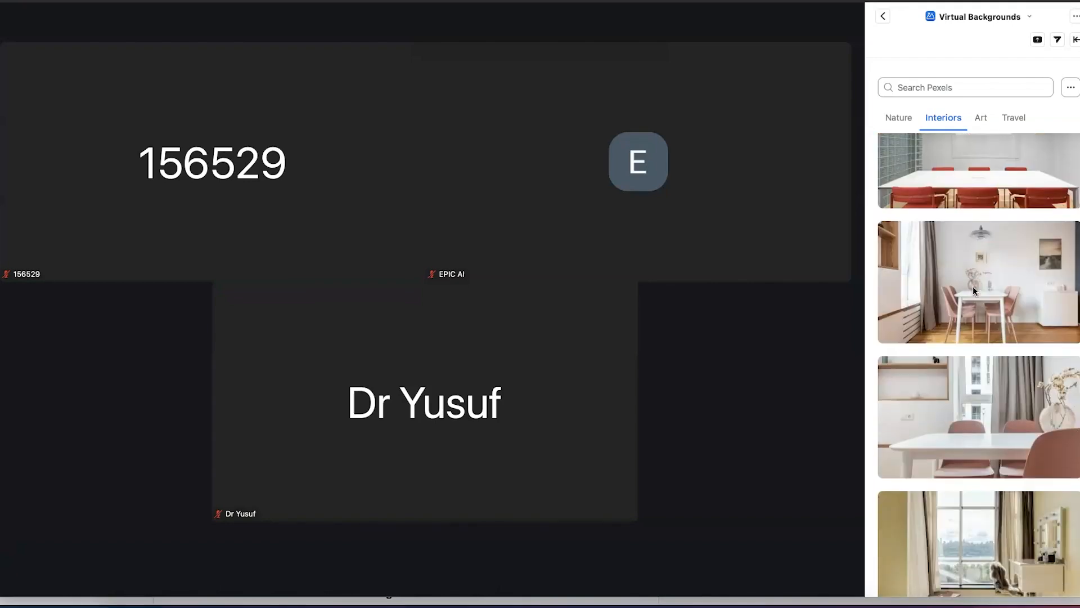
# Browse the Art background photos
pyautogui.click(981, 118)
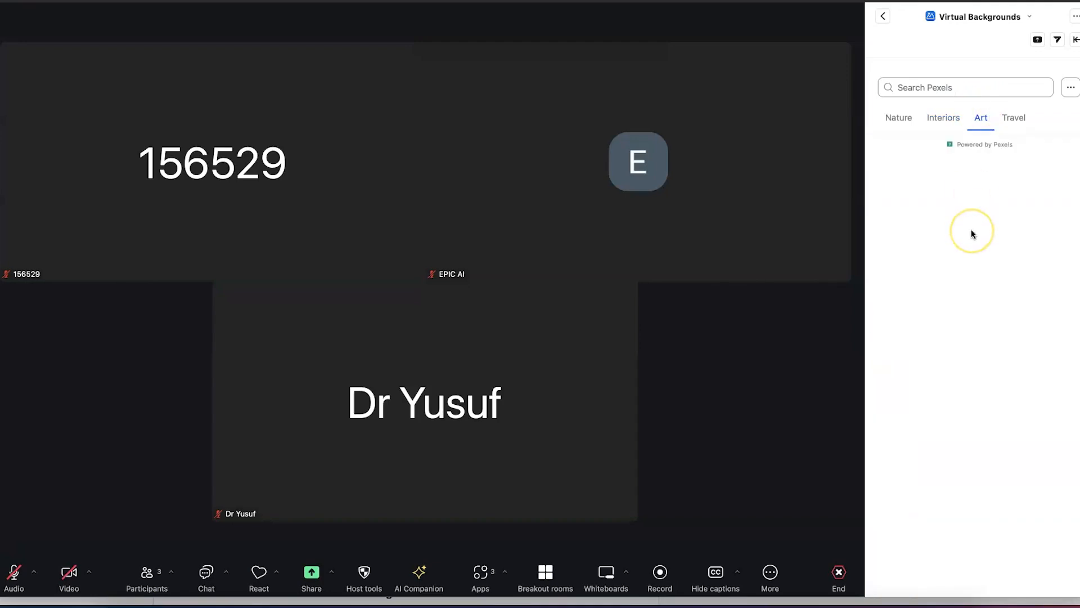
pyautogui.scroll(-1, 976, 350)
pyautogui.scroll(-2, 975, 350)
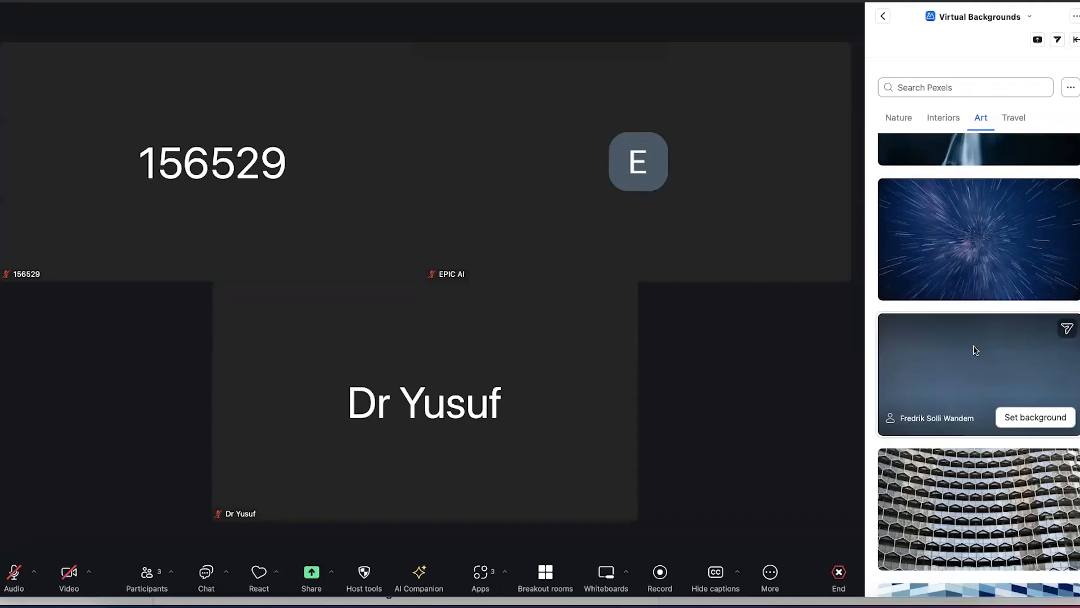
pyautogui.scroll(-5, 976, 349)
pyautogui.scroll(3, 975, 349)
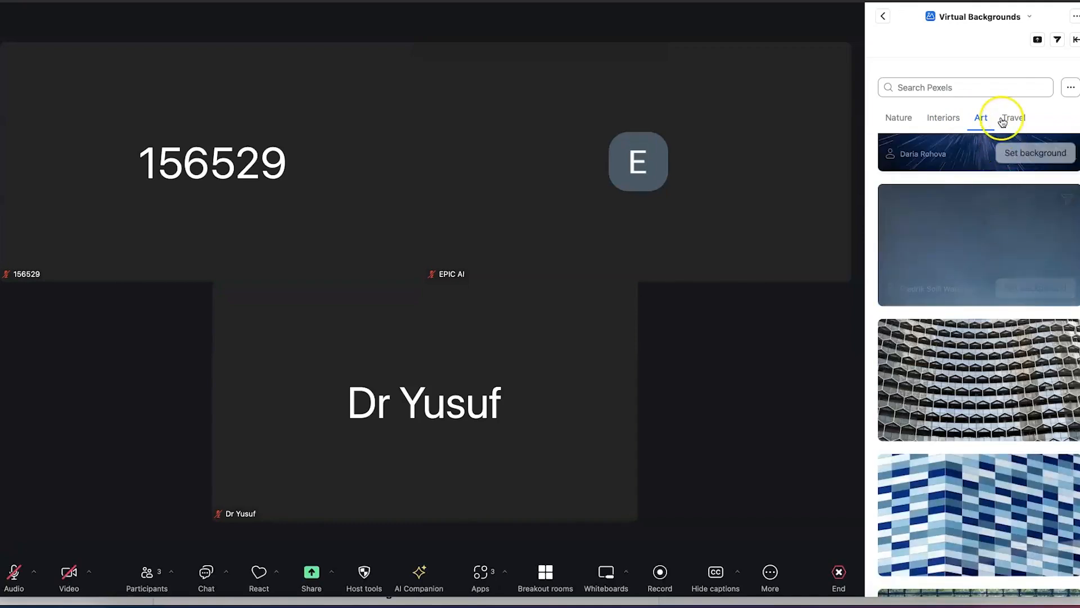
# In the Travel photos, set the night city skyline as the virtual background
pyautogui.click(1004, 120)
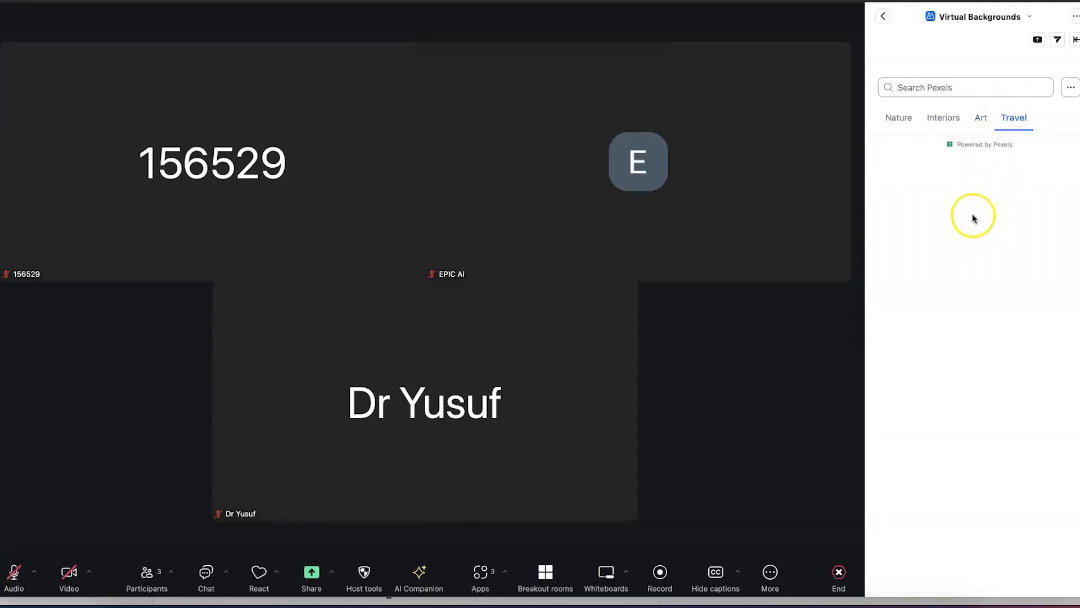
pyautogui.scroll(-6, 970, 272)
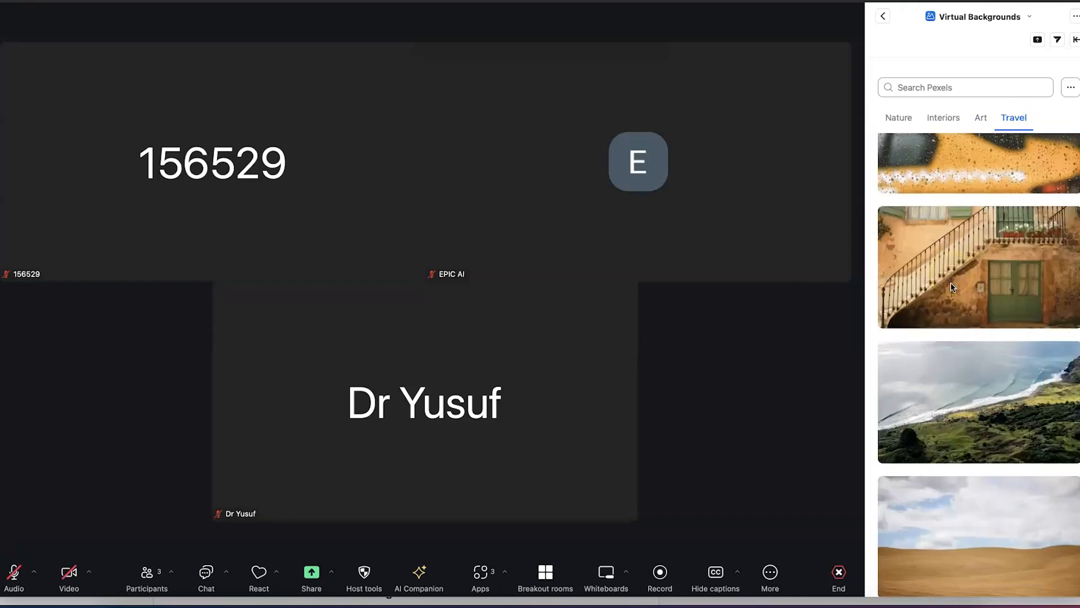
pyautogui.scroll(-5, 953, 287)
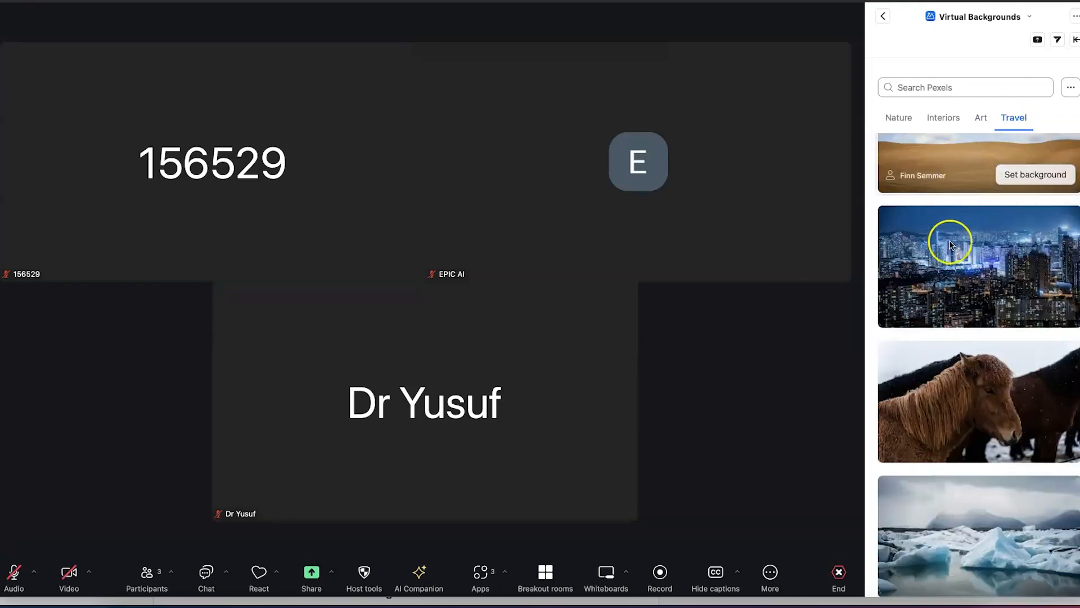
pyautogui.moveTo(1031, 271)
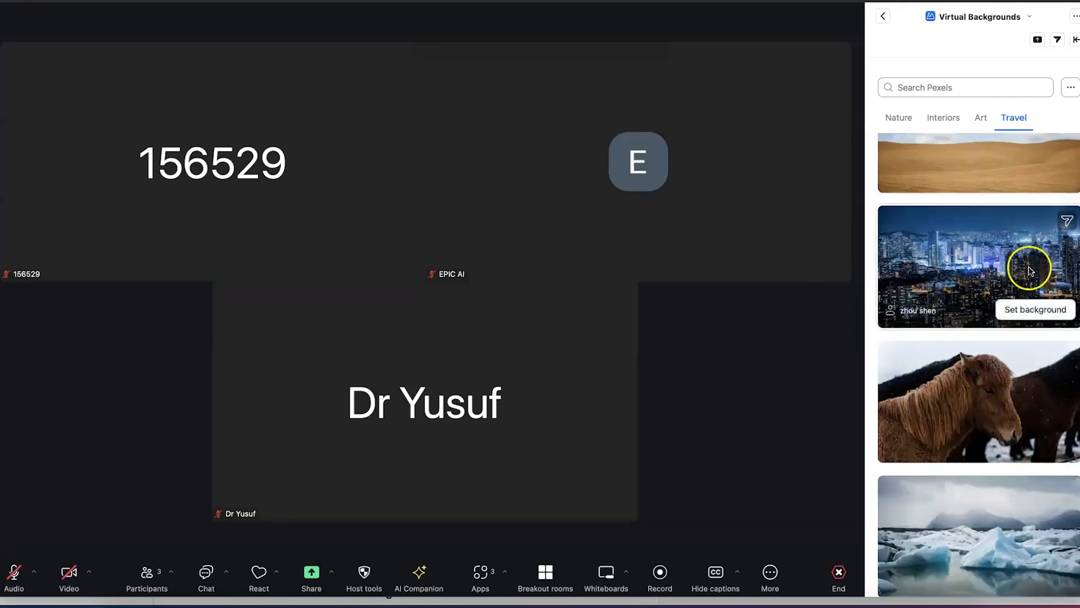
pyautogui.click(1035, 309)
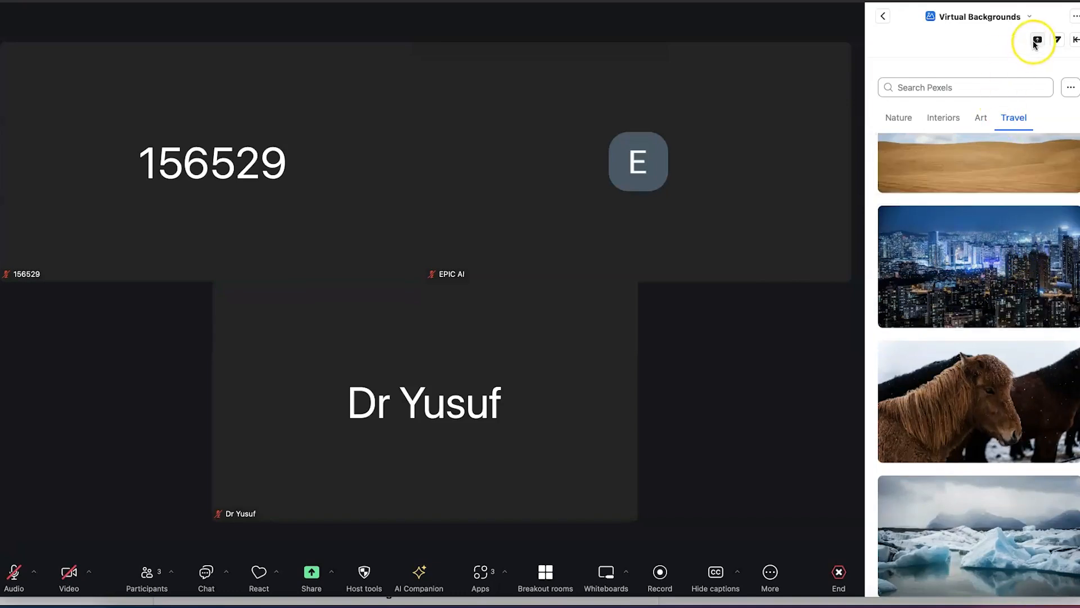
pyautogui.click(1058, 41)
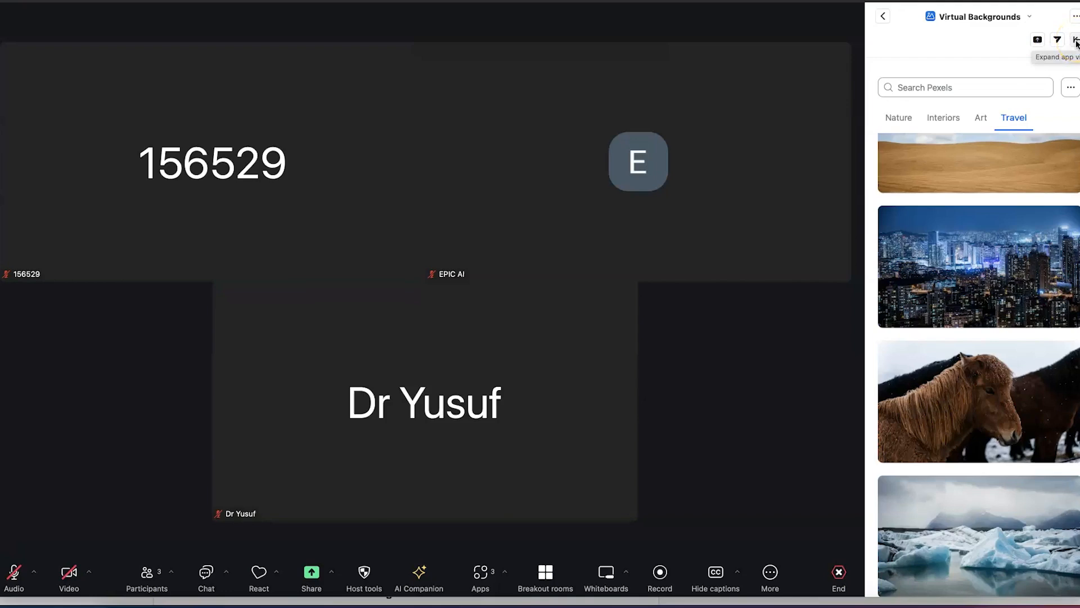
# Browse Art and Interiors backgrounds in expanded view, then collapse it and return to My Apps
pyautogui.click(1075, 41)
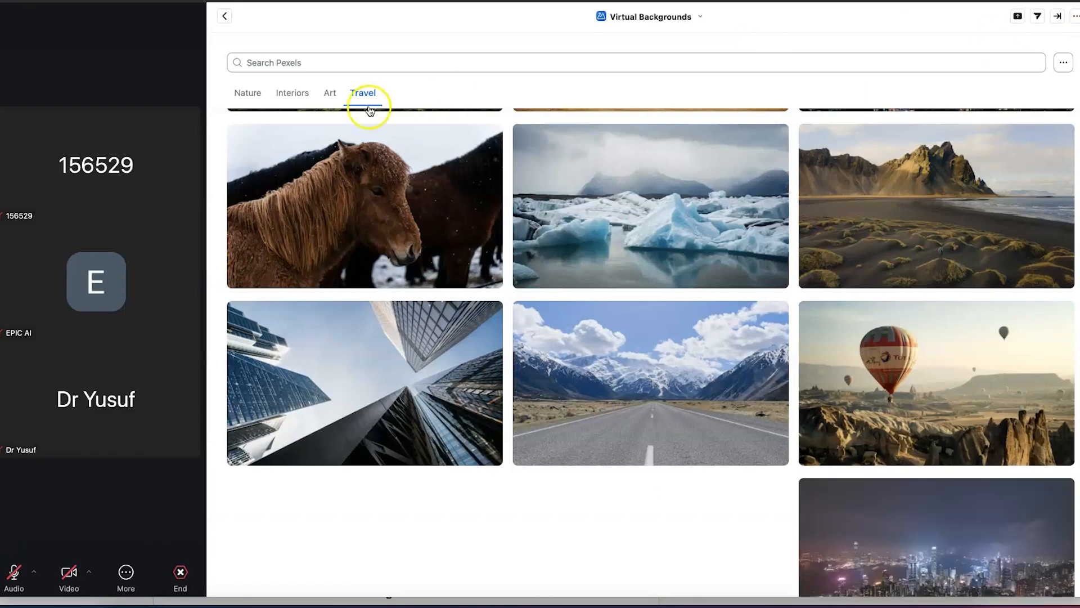
pyautogui.click(327, 93)
pyautogui.click(294, 94)
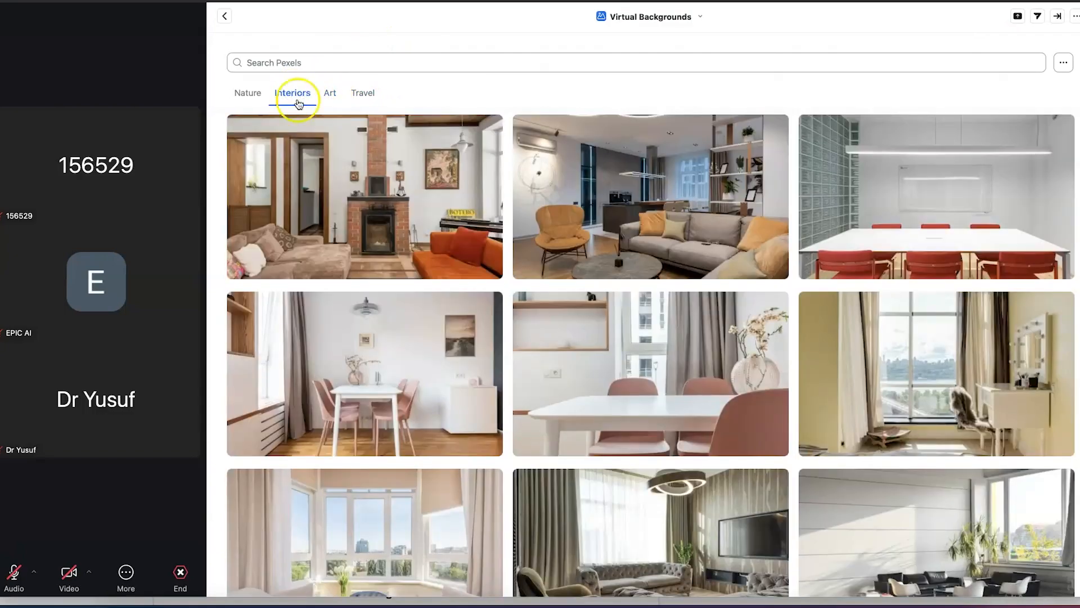
pyautogui.scroll(-8, 515, 306)
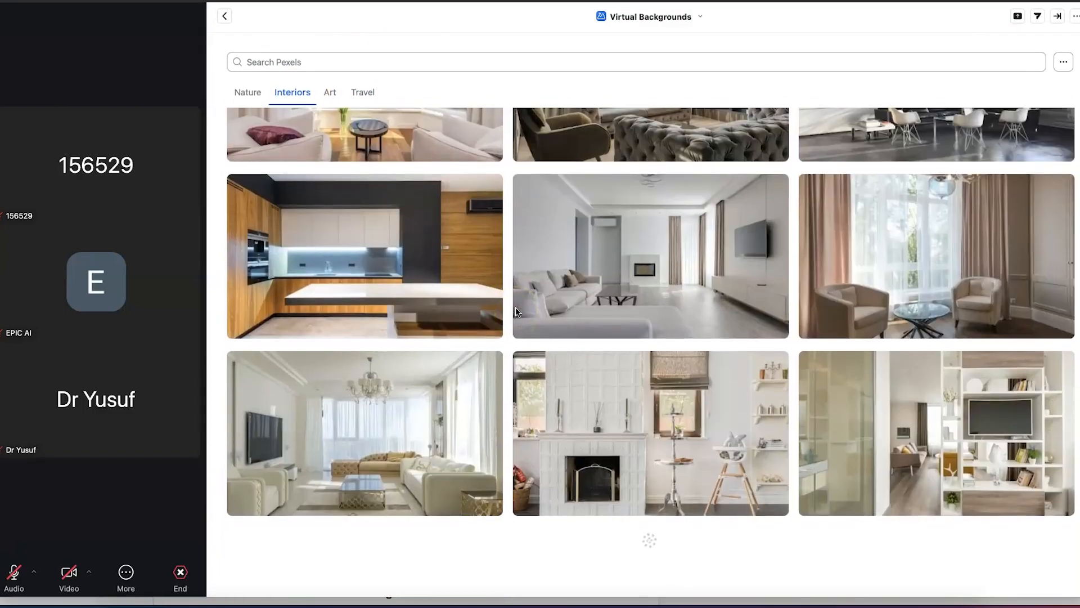
pyautogui.scroll(3, 515, 307)
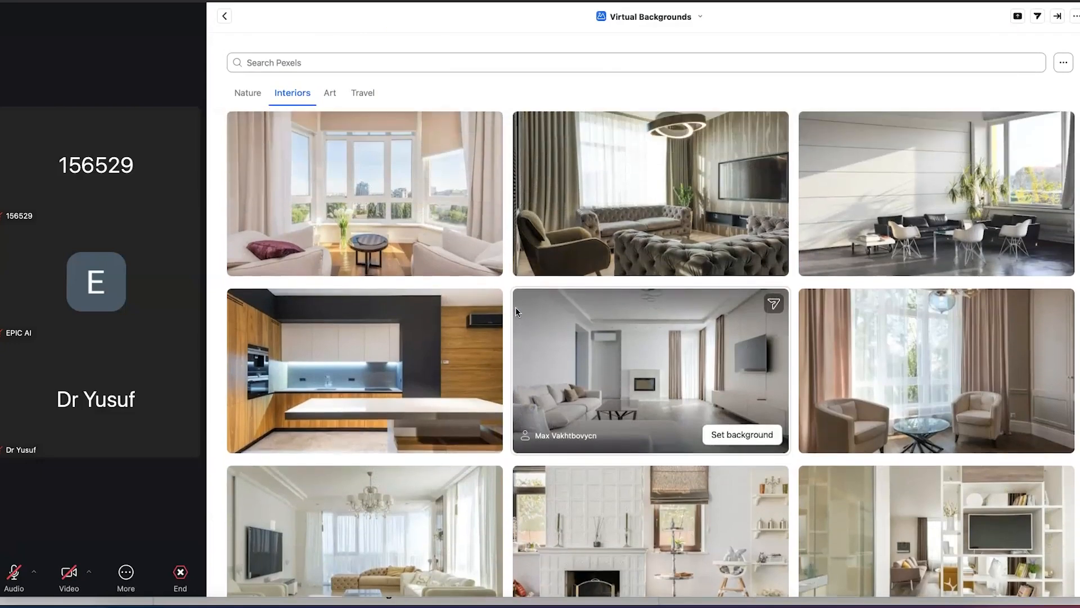
pyautogui.scroll(3, 515, 306)
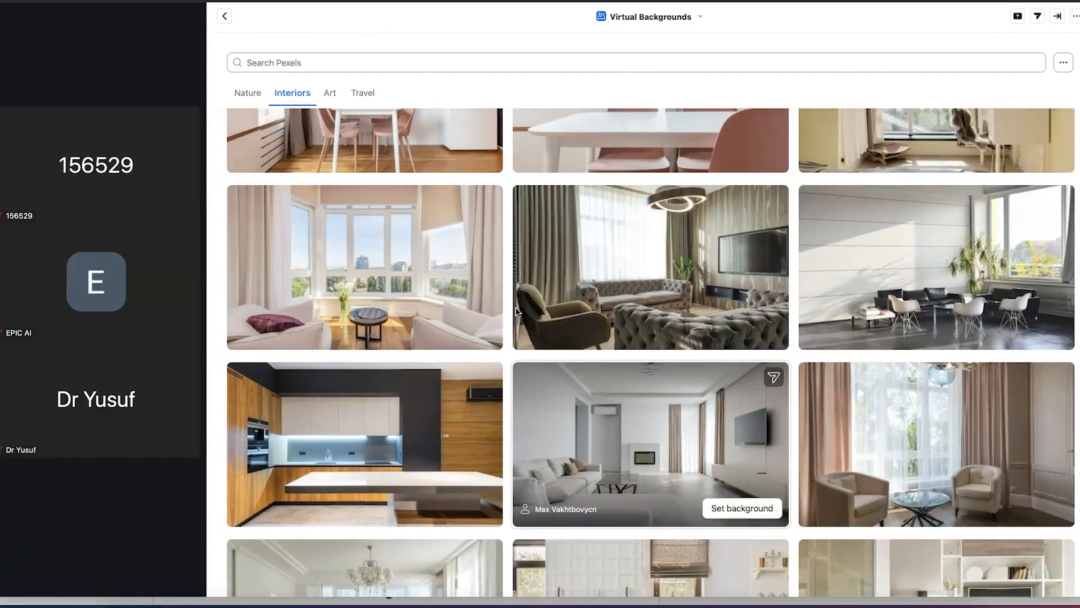
pyautogui.click(529, 308)
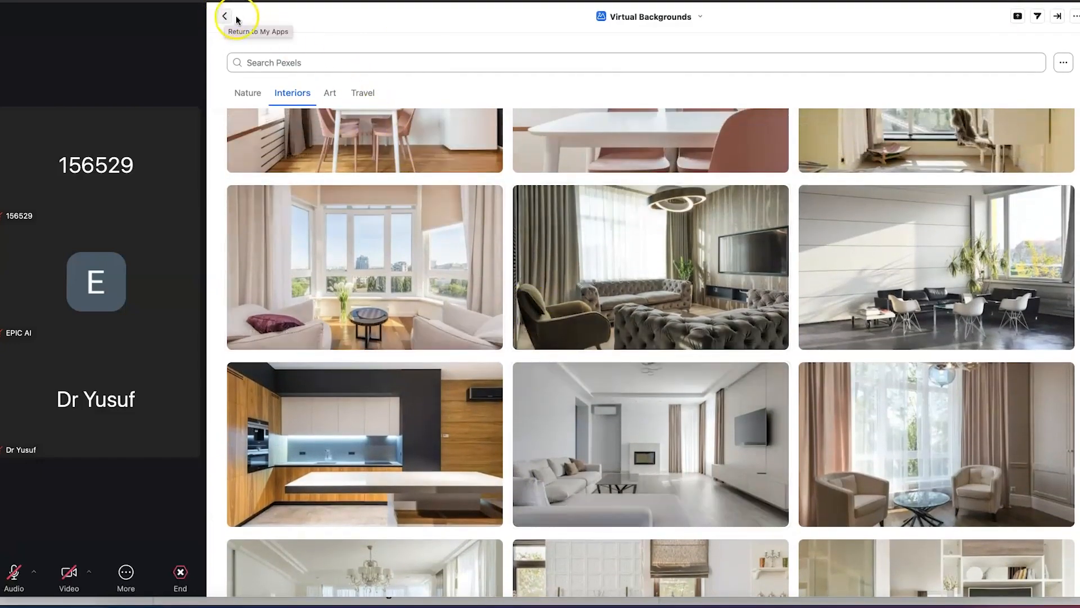
pyautogui.click(1057, 18)
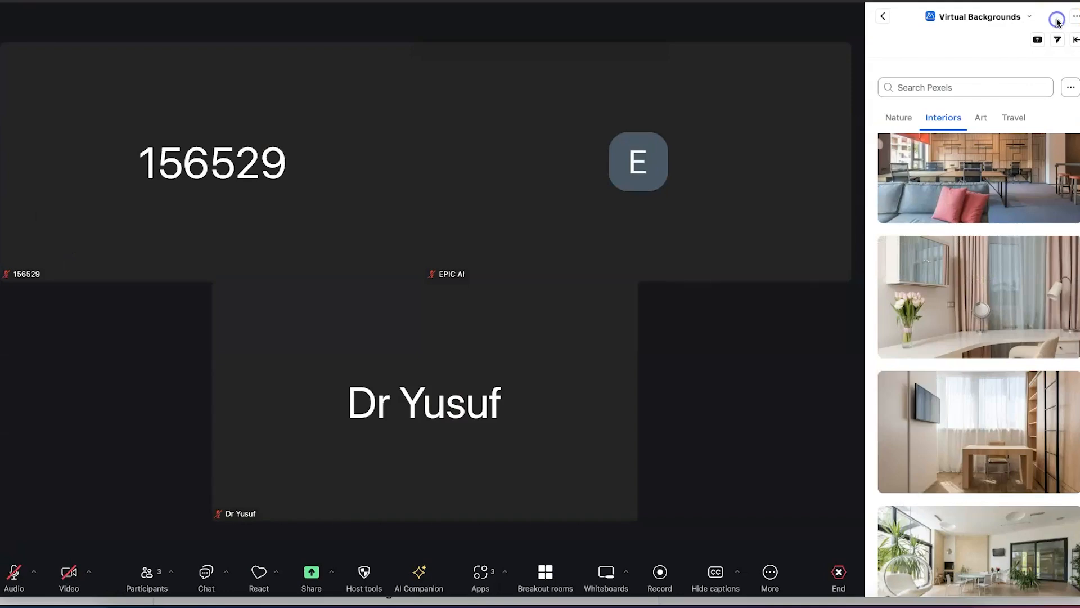
pyautogui.click(883, 16)
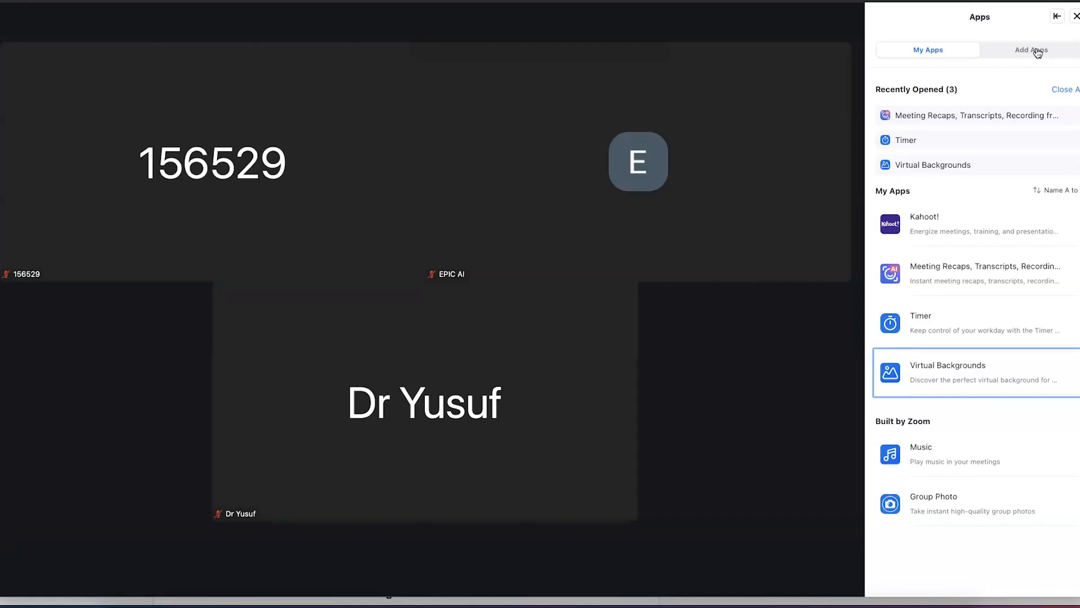
# Dismiss the Apps side panel to show the three participant tiles
pyautogui.click(715, 456)
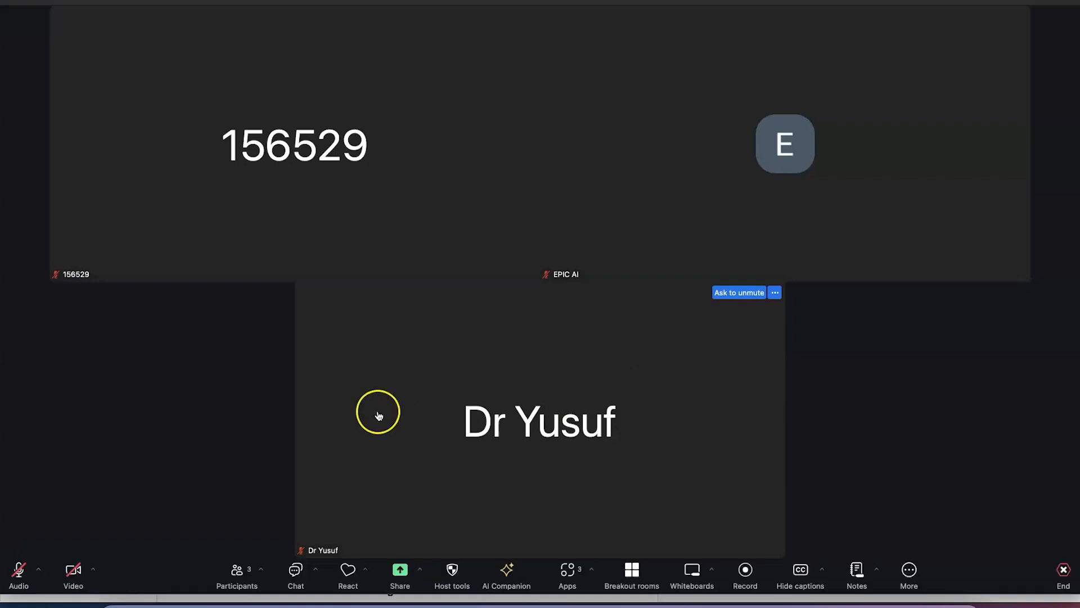
# From Video settings, go to the Profile page and open the Edit profile picture dialog
pyautogui.click(93, 571)
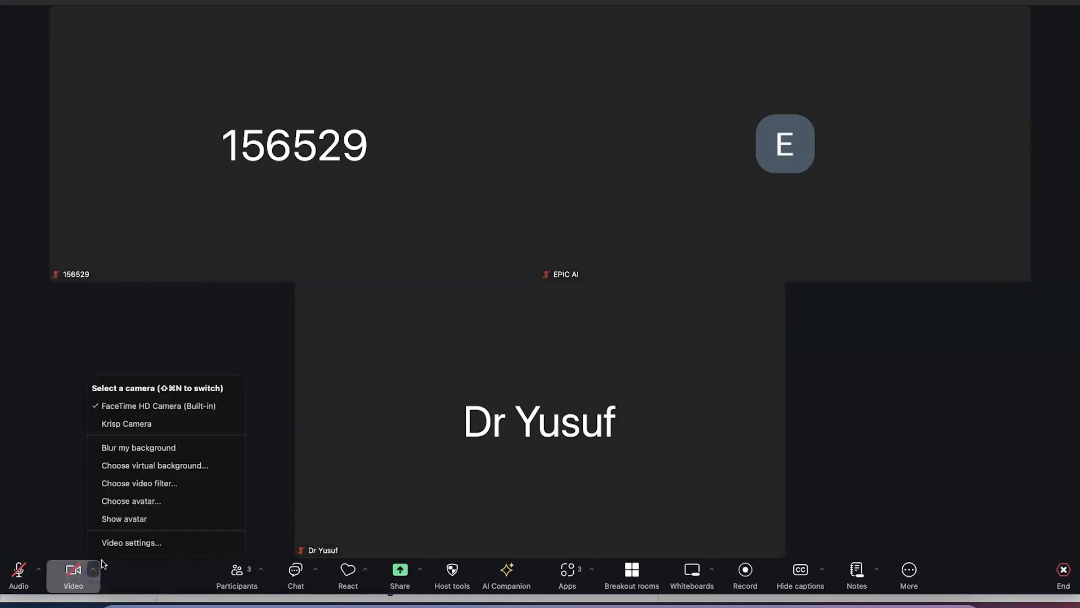
pyautogui.click(129, 543)
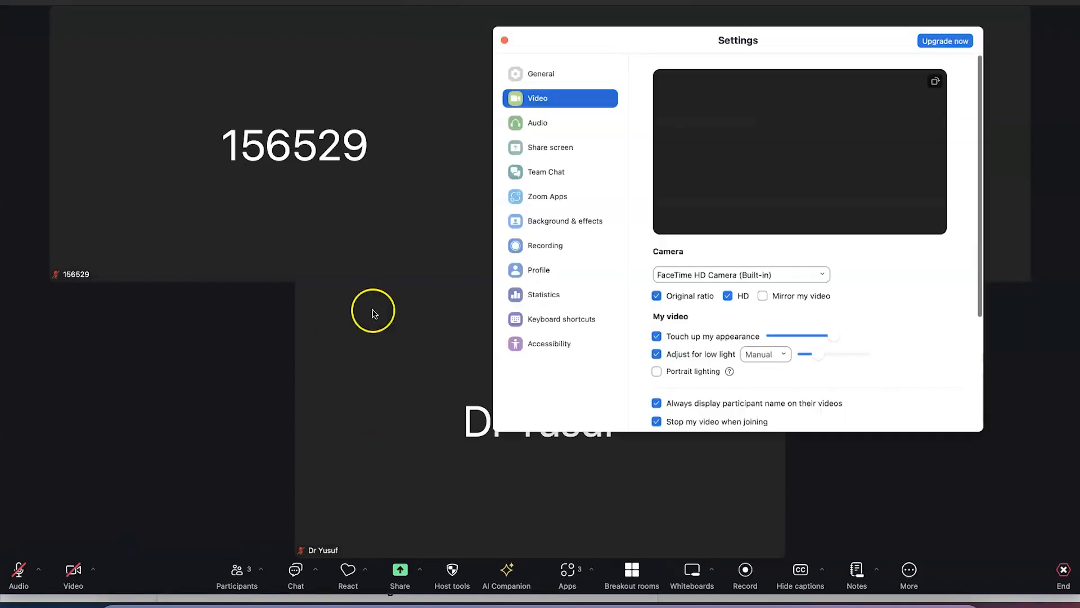
pyautogui.click(555, 272)
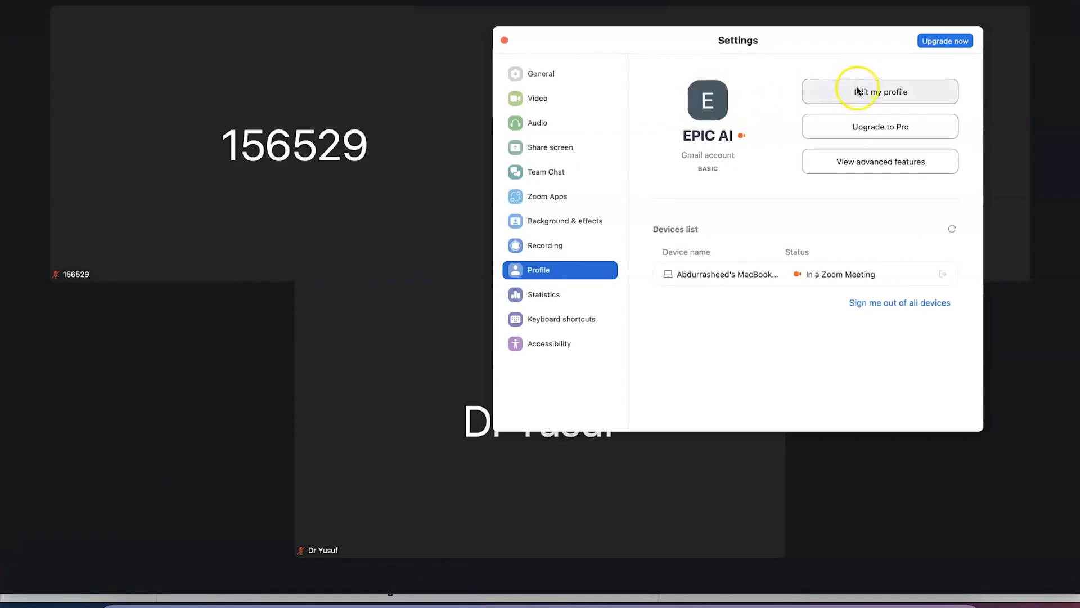
pyautogui.click(711, 99)
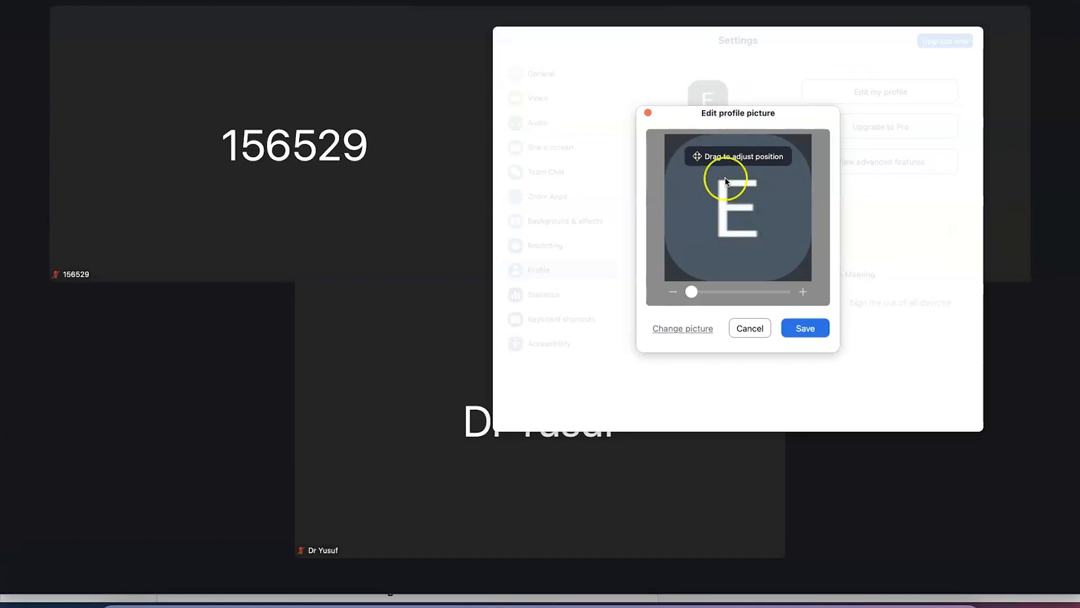
# Load the portrait photo PNG from Downloads into the profile picture editor
pyautogui.click(683, 328)
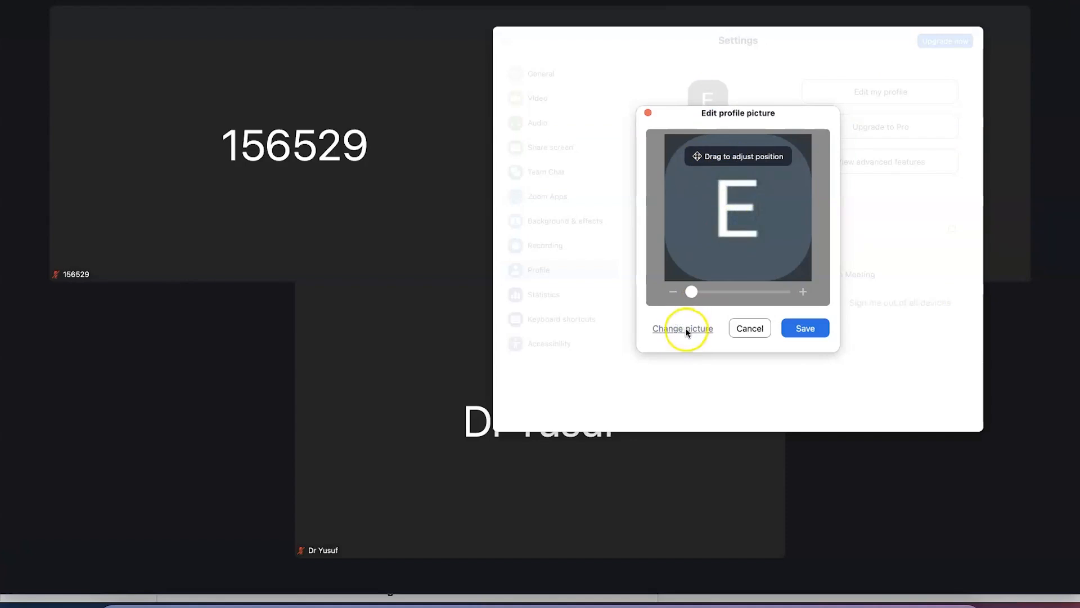
pyautogui.click(636, 200)
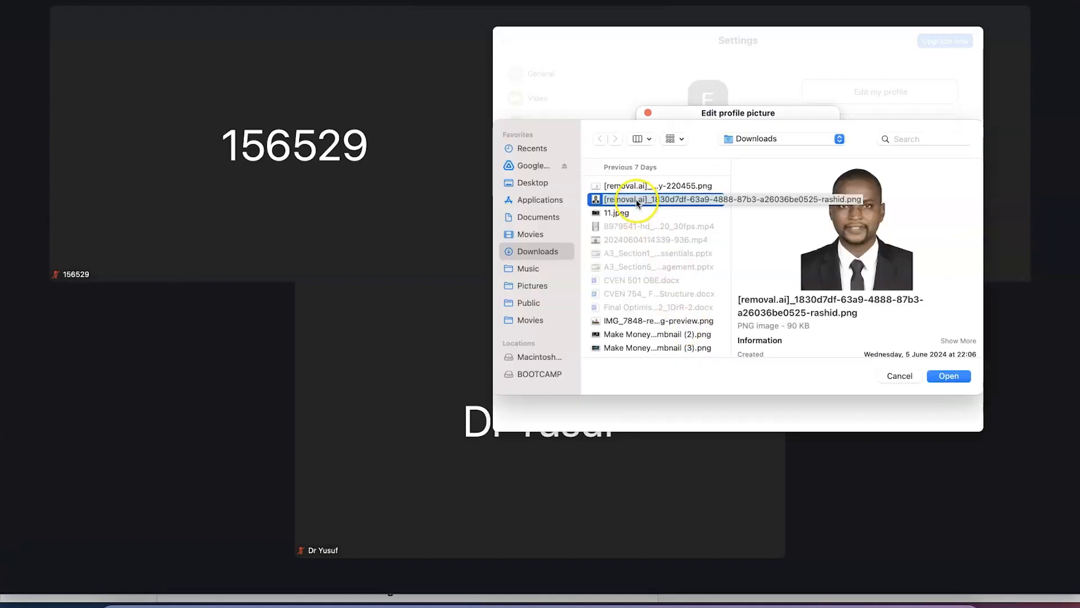
pyautogui.click(955, 378)
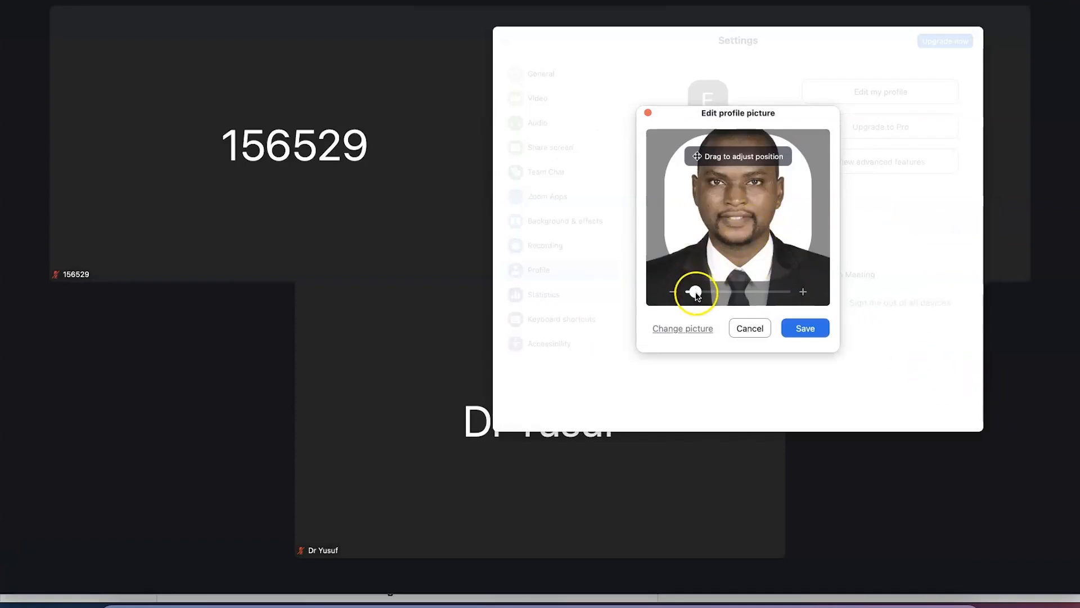
# Zoom and reposition the photo on the face, then save it as the profile picture
pyautogui.moveTo(696, 291)
pyautogui.mouseDown()
pyautogui.moveTo(730, 292)
pyautogui.moveTo(691, 292)
pyautogui.mouseUp()
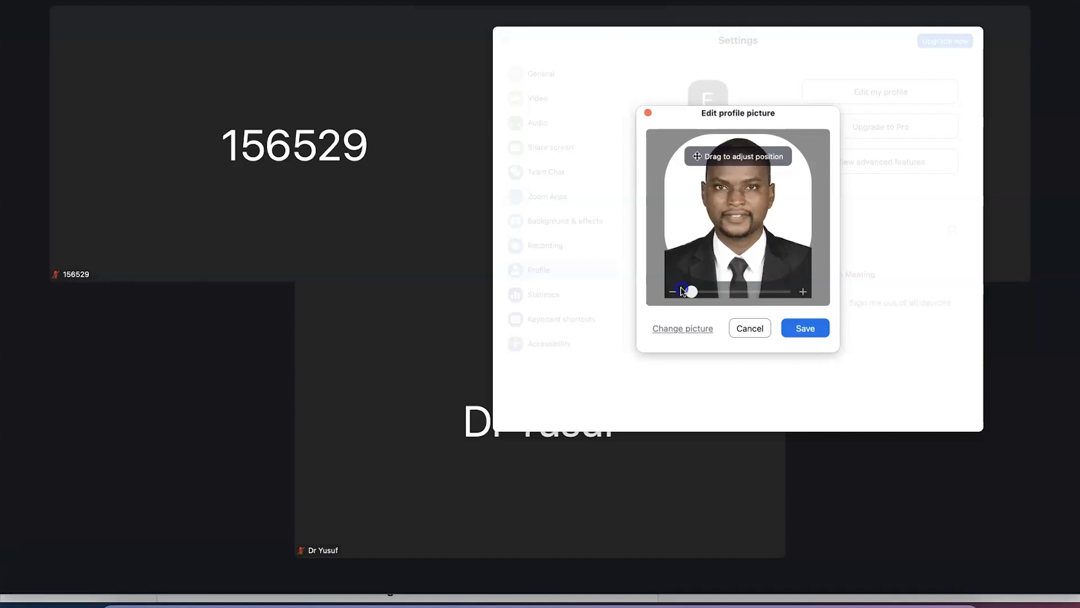
pyautogui.moveTo(719, 231)
pyautogui.mouseDown()
pyautogui.moveTo(716, 212)
pyautogui.moveTo(723, 265)
pyautogui.moveTo(729, 217)
pyautogui.moveTo(730, 246)
pyautogui.mouseUp()
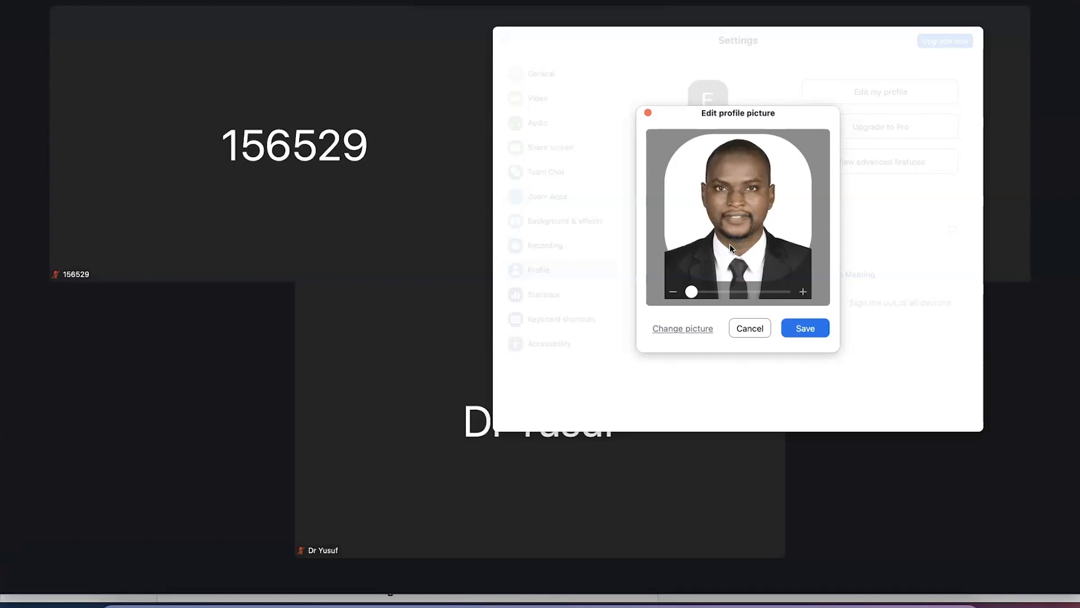
pyautogui.moveTo(731, 248); pyautogui.dragTo(735, 184)
pyautogui.click(812, 328)
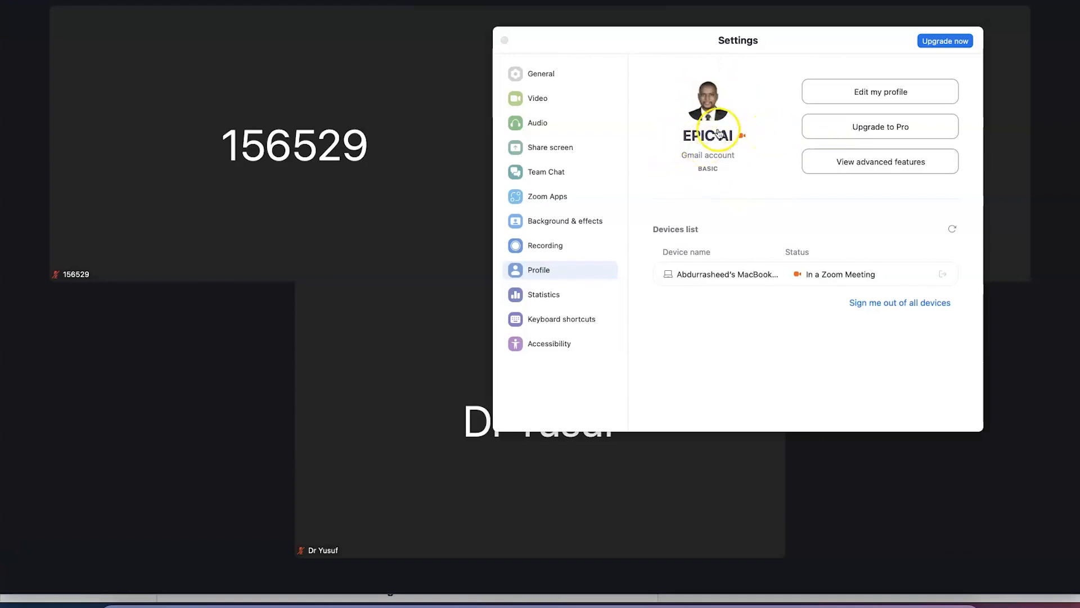
# Open the profile on the web, sign in with Google, and close the desktop Settings window
pyautogui.click(843, 101)
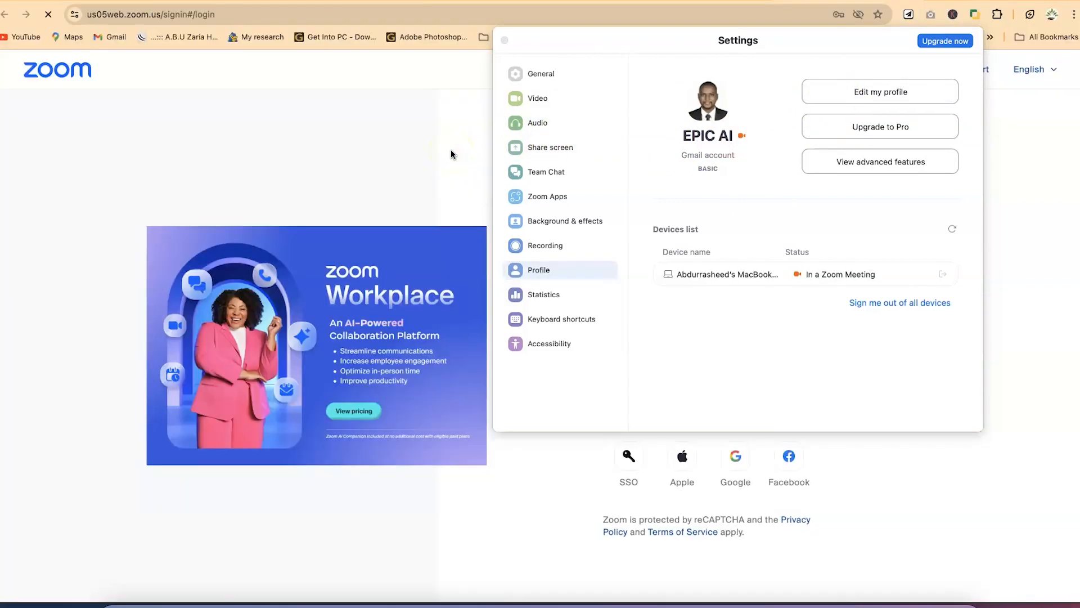
pyautogui.moveTo(844, 32); pyautogui.dragTo(434, 114)
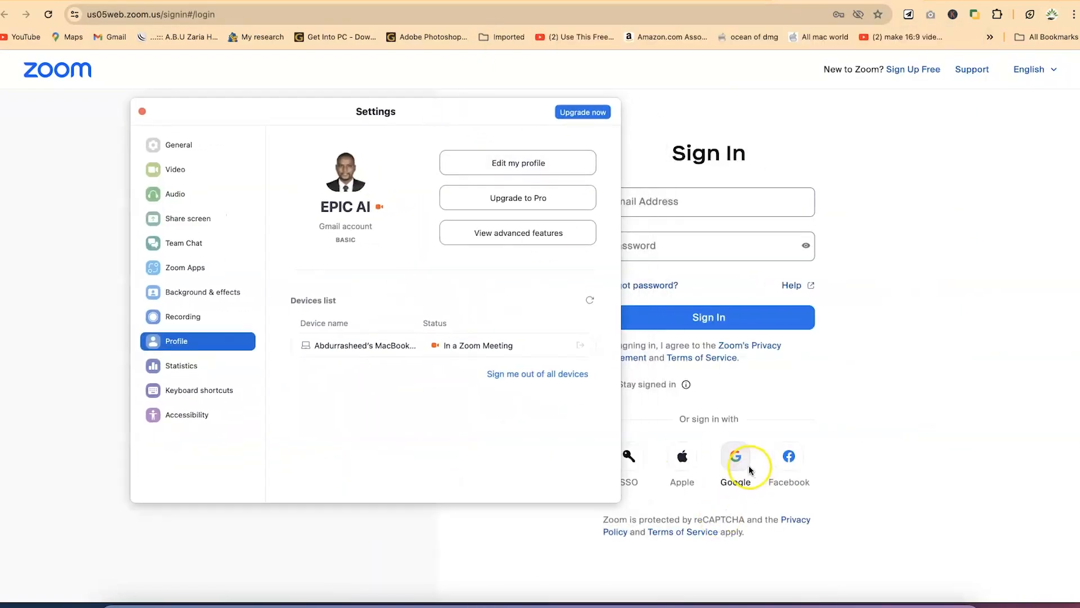
pyautogui.click(735, 454)
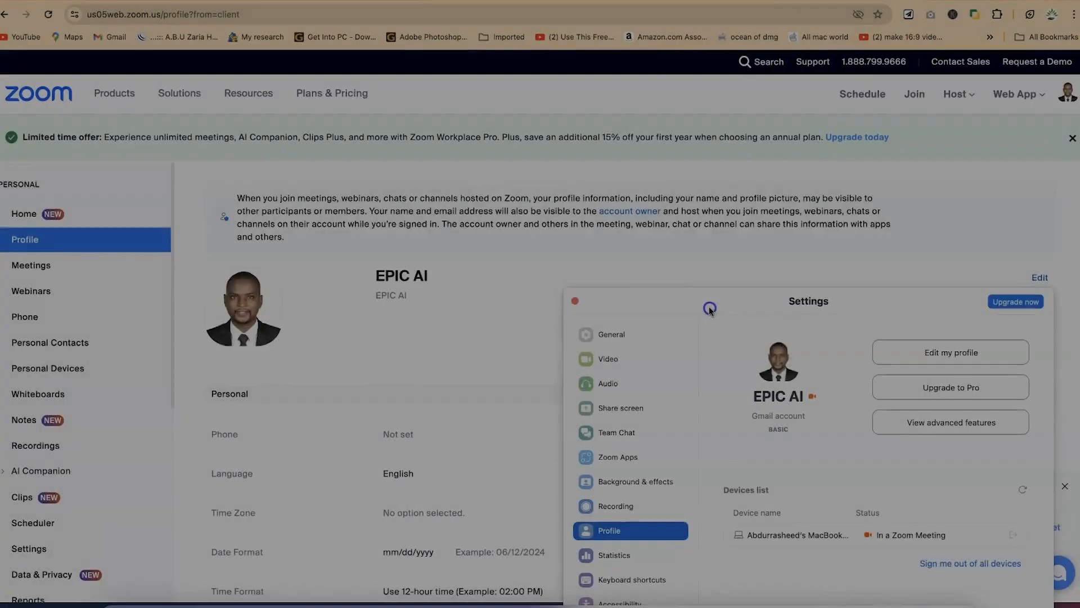
pyautogui.moveTo(709, 306); pyautogui.dragTo(601, 331)
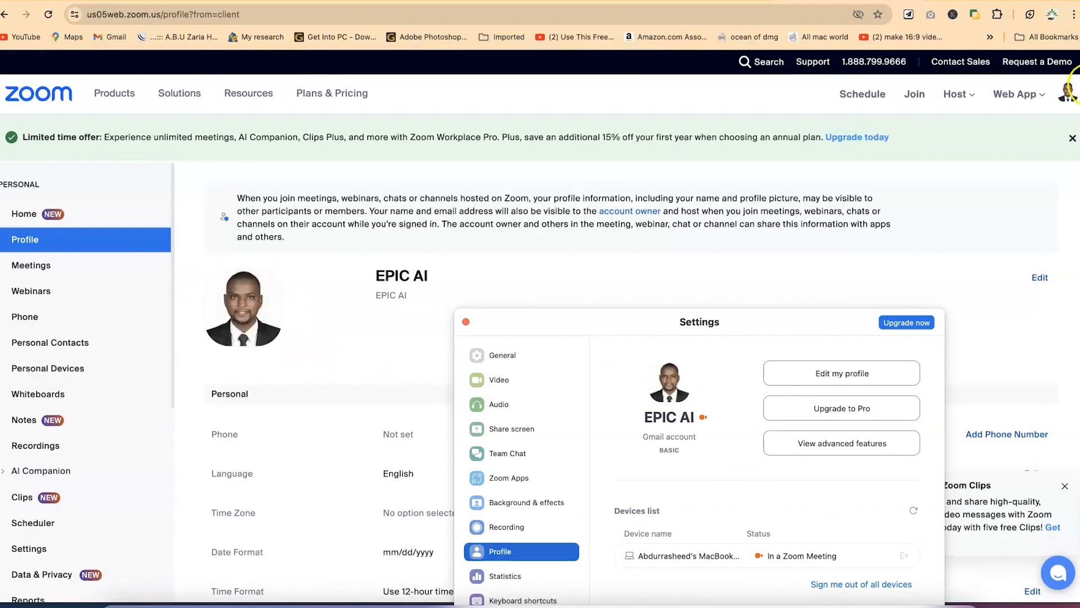
pyautogui.click(465, 322)
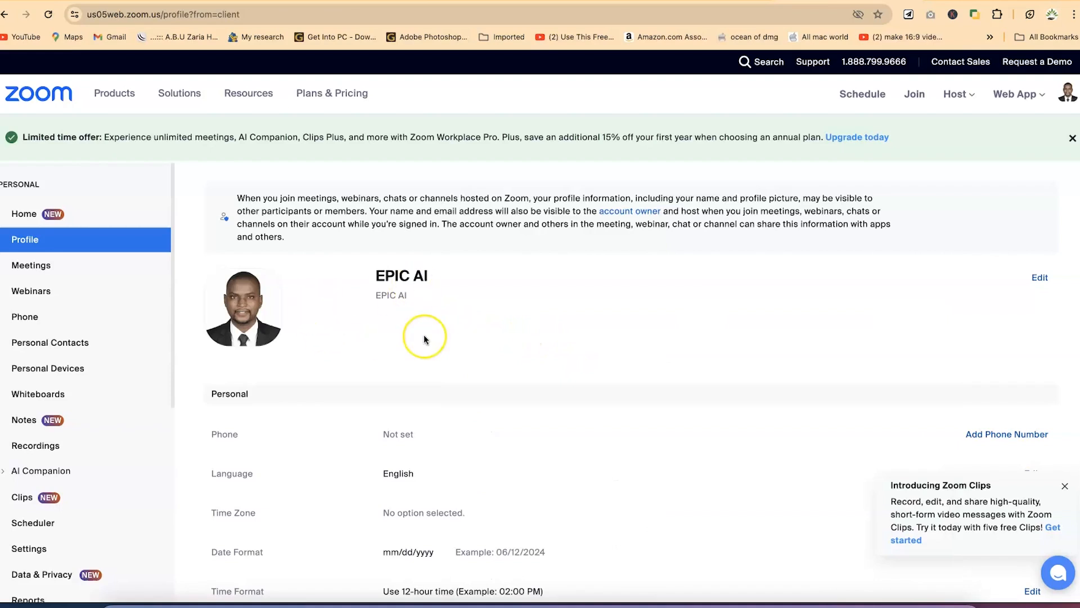
# Scroll through the web Profile page showing the new headshot
pyautogui.scroll(-3, 424, 337)
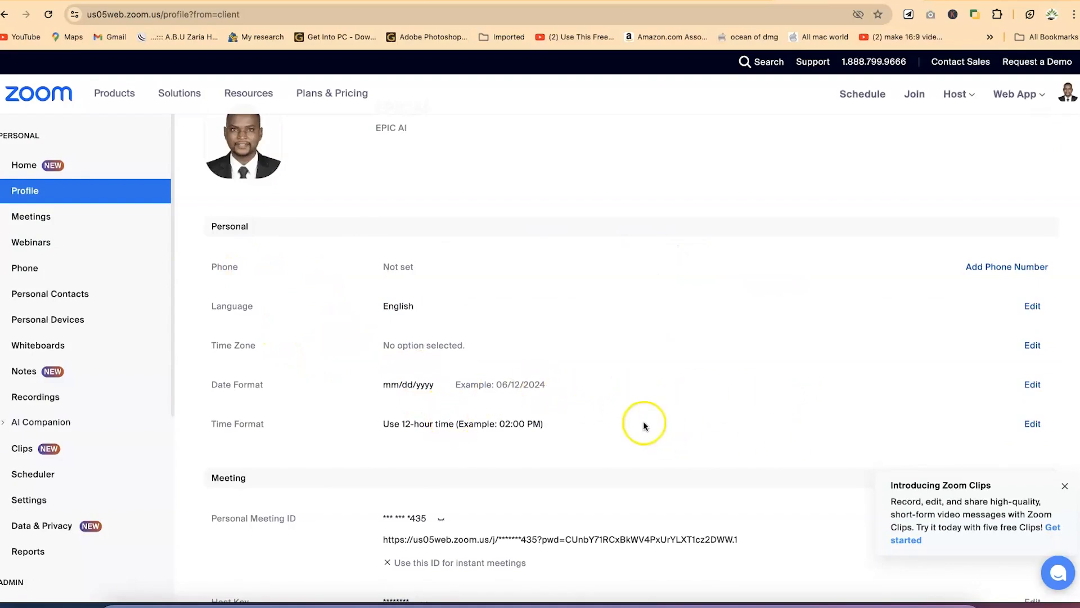
pyautogui.scroll(-8, 768, 423)
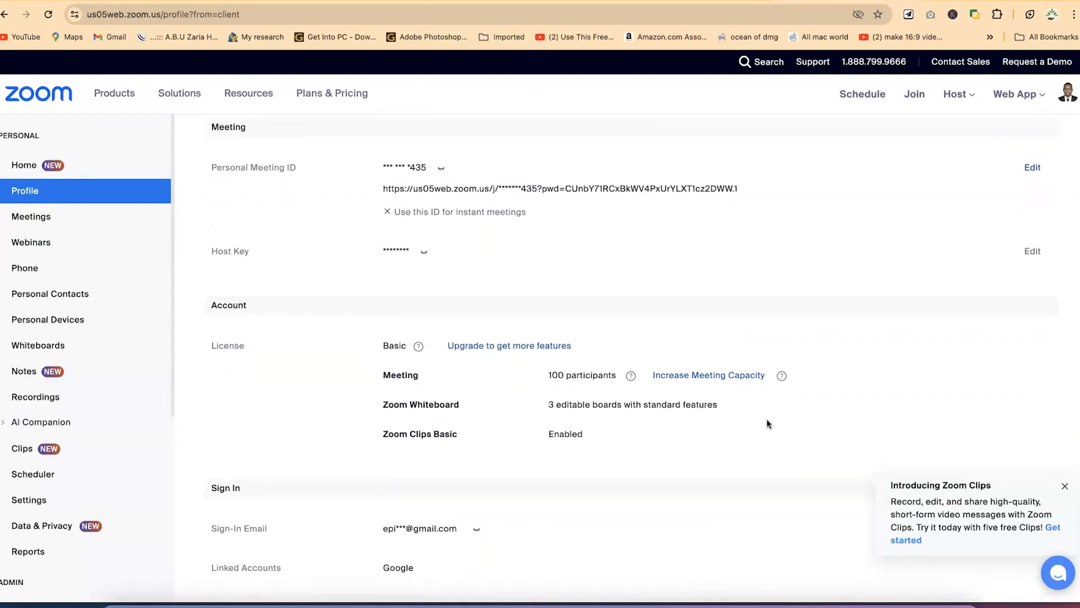
pyautogui.scroll(-1, 768, 424)
pyautogui.scroll(15, 769, 424)
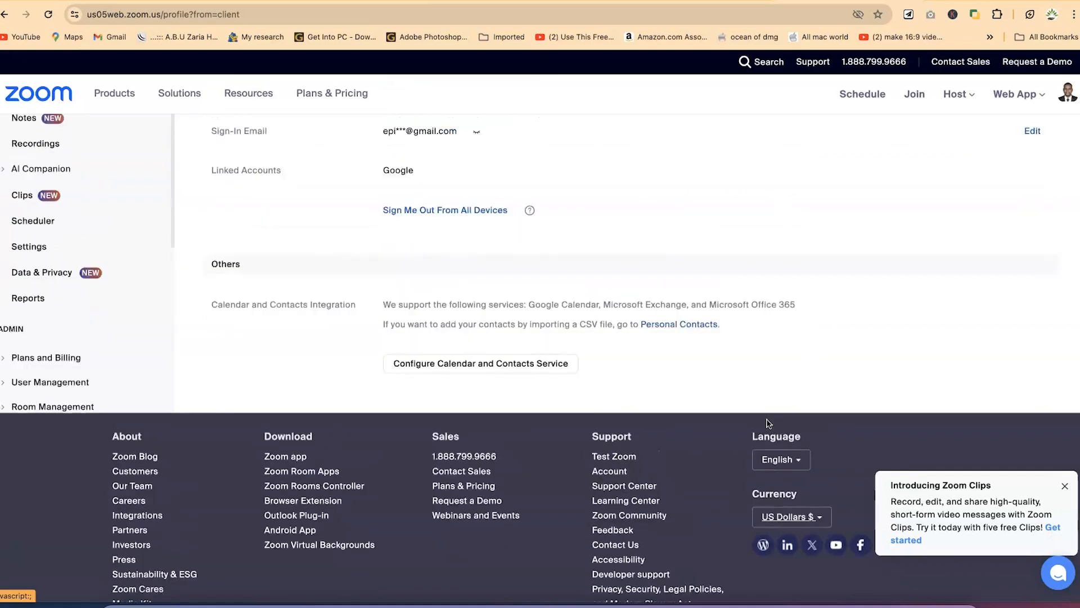
pyautogui.click(417, 285)
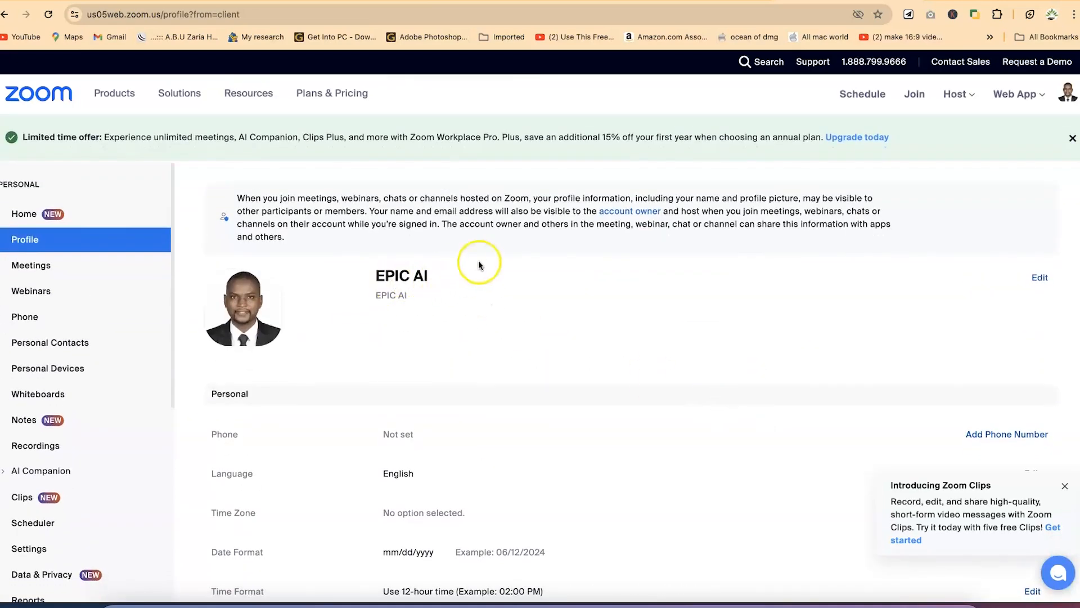
# Replace the First Name and Last Name fields with the user's real first and last name
pyautogui.click(1041, 278)
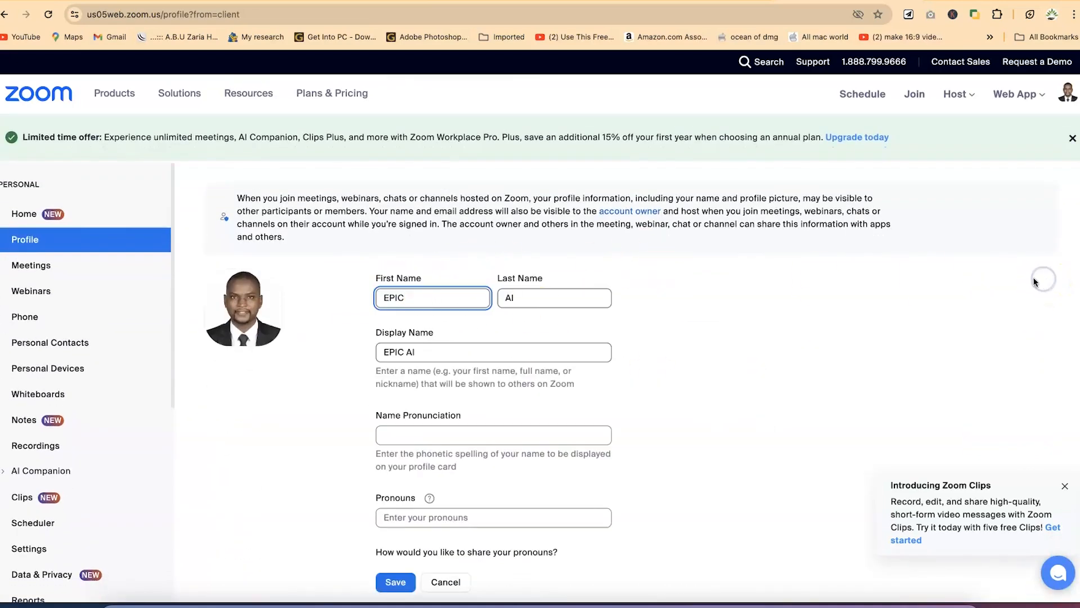
pyautogui.click(415, 297)
pyautogui.doubleClick(430, 297)
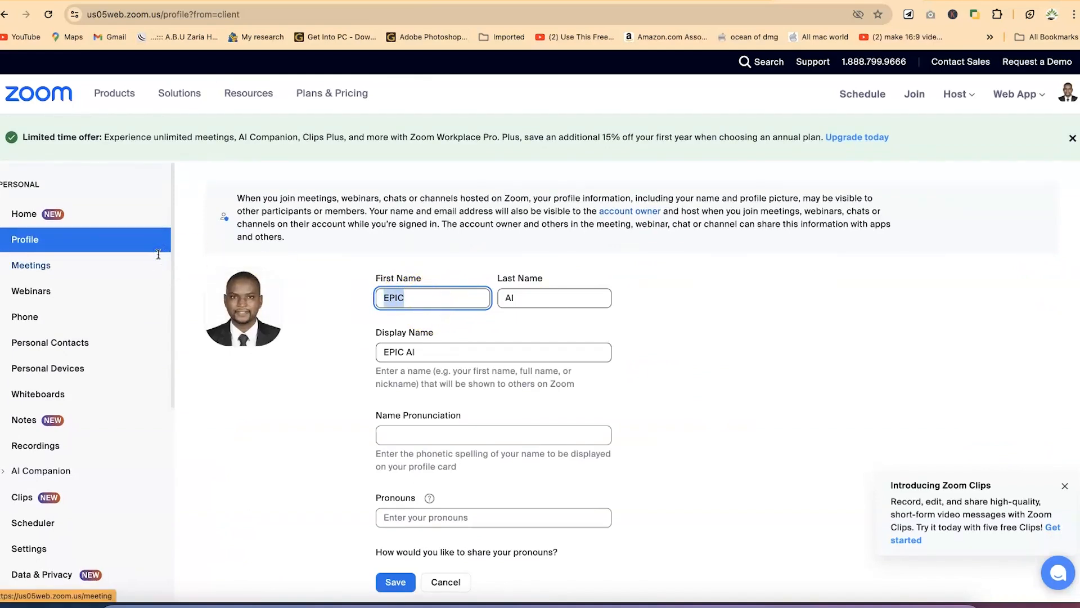
pyautogui.write('Abdurrasheed')
pyautogui.press('Tab')
pyautogui.write('SAid')
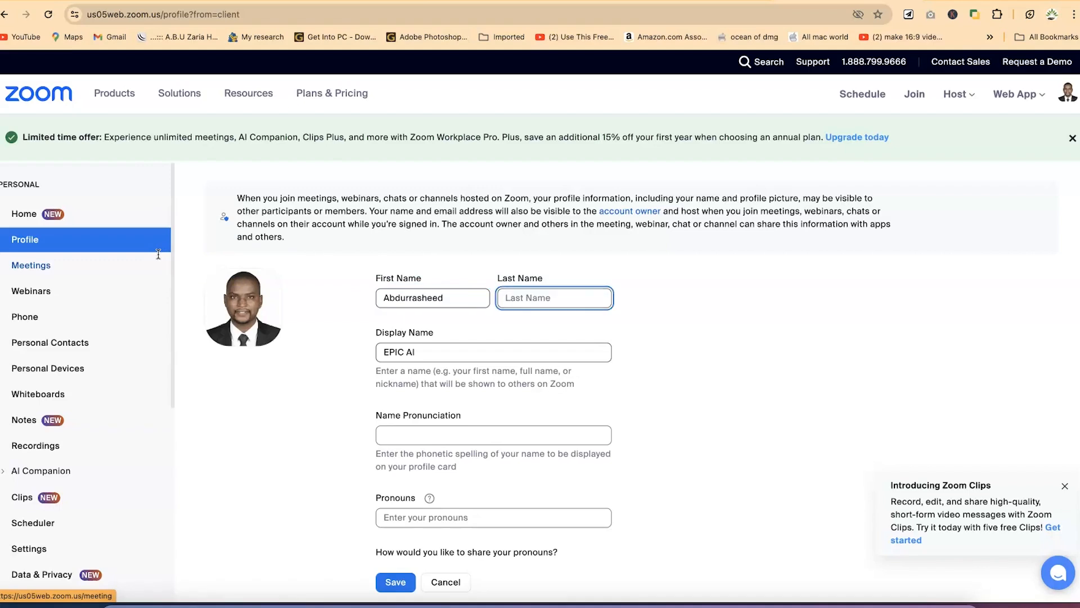
pyautogui.press('Tab')
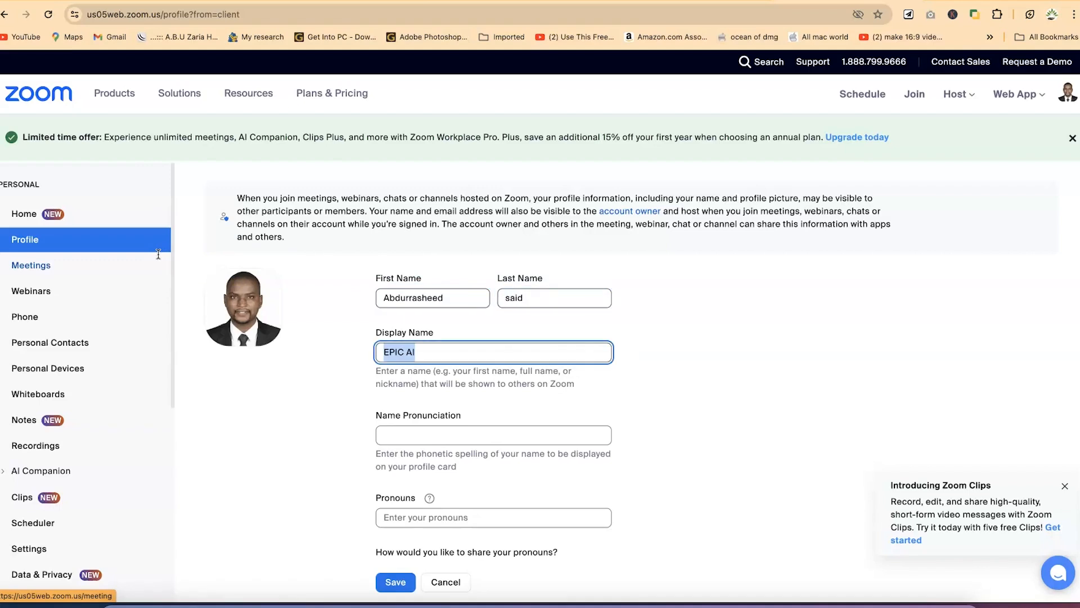
# Change the Display Name to EPIC Mentorship and save the profile edits
pyautogui.write('E')
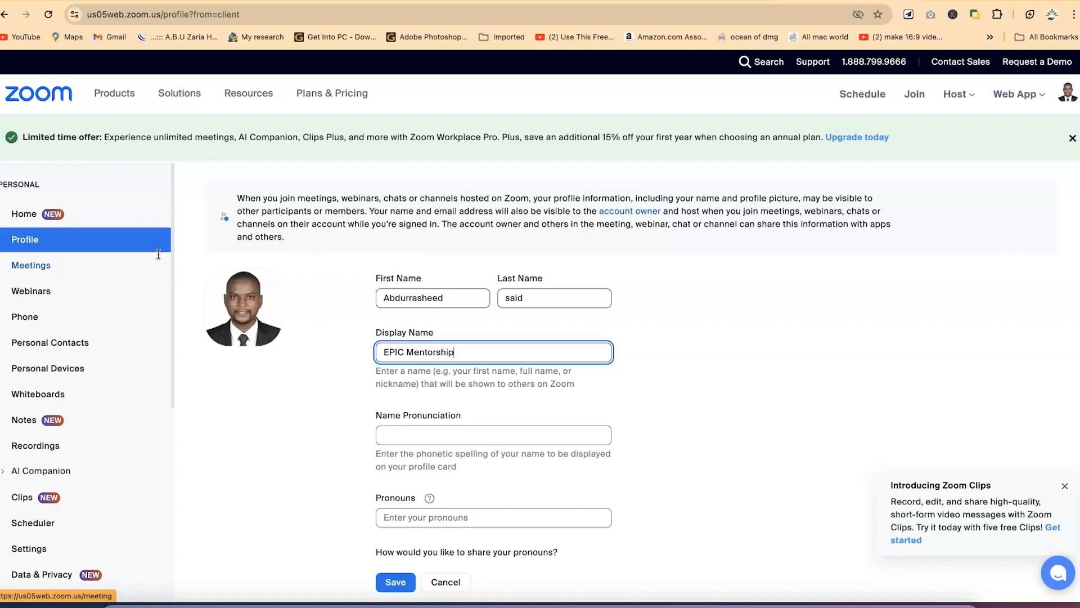
pyautogui.scroll(-5, 379, 410)
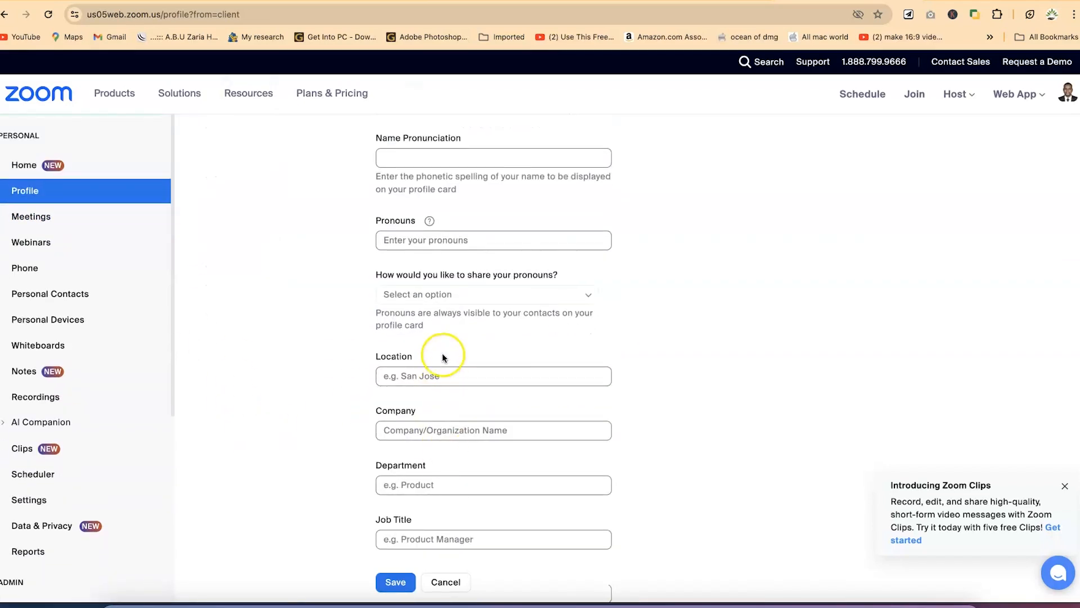
pyautogui.scroll(-3, 449, 428)
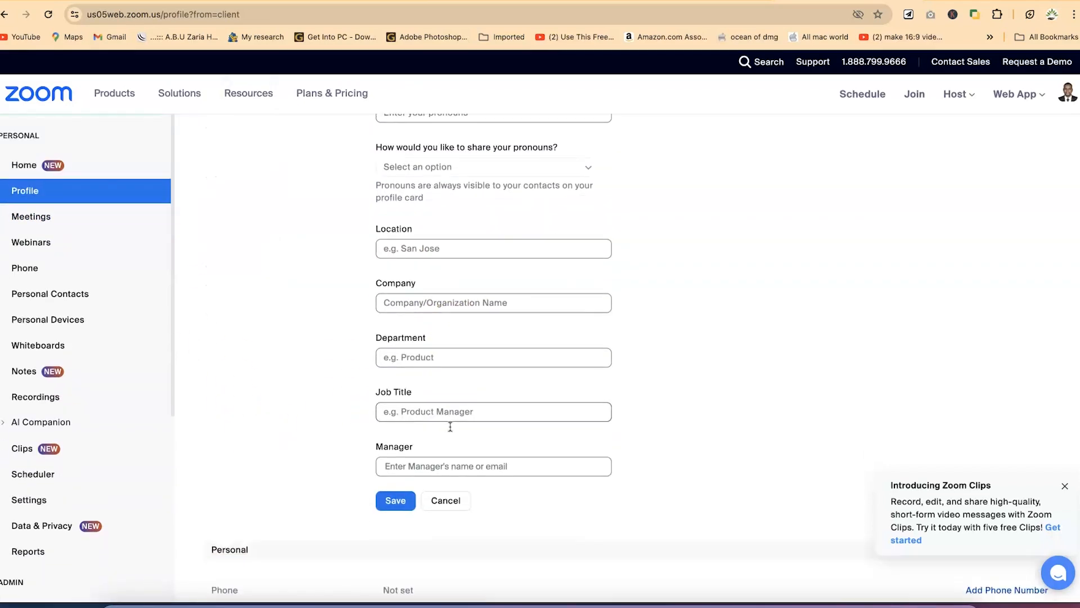
pyautogui.scroll(-2, 448, 425)
pyautogui.scroll(-2, 437, 435)
pyautogui.scroll(2, 438, 439)
pyautogui.scroll(-1, 437, 440)
pyautogui.click(395, 294)
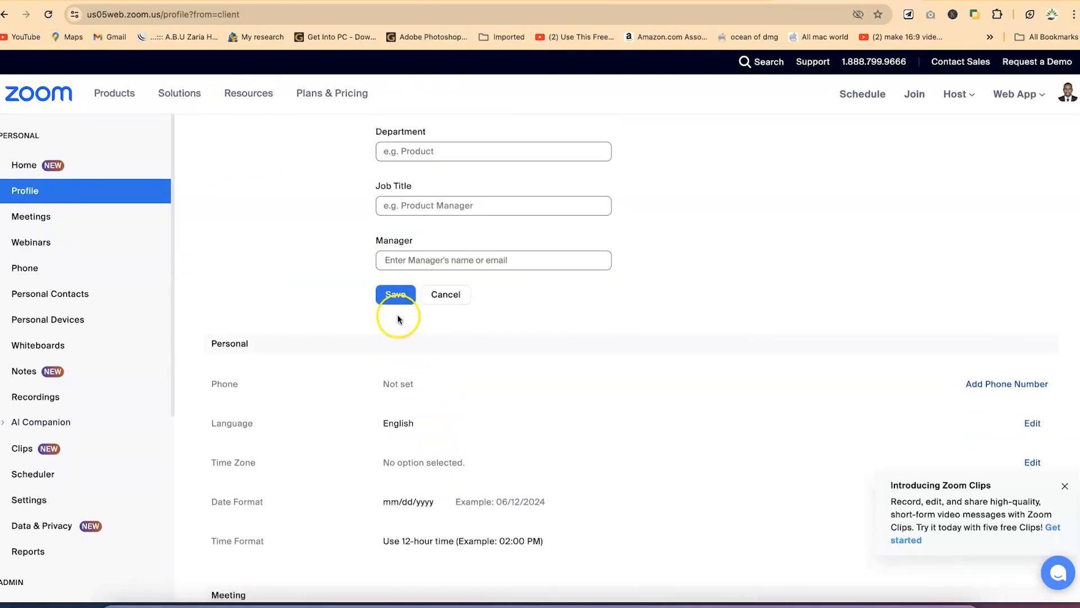
pyautogui.scroll(-5, 469, 370)
pyautogui.scroll(-8, 469, 370)
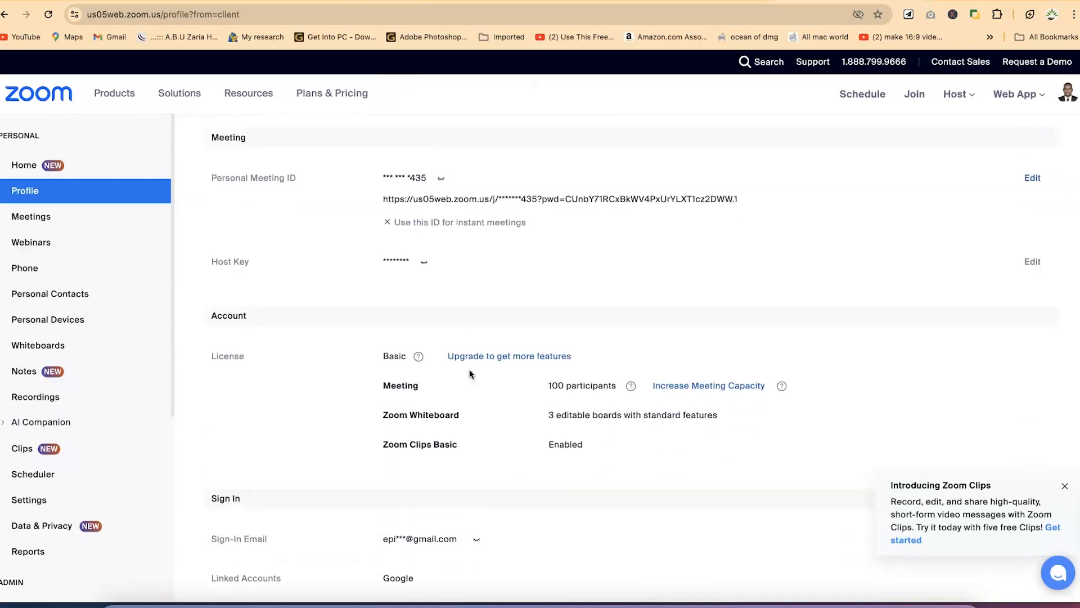
pyautogui.scroll(4, 470, 371)
pyautogui.scroll(11, 470, 372)
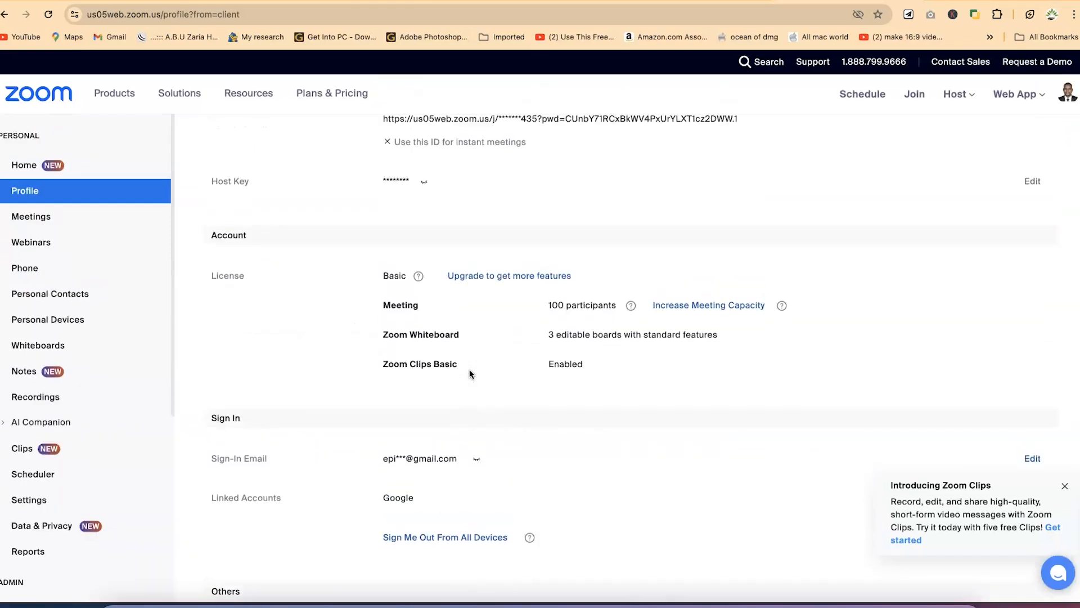
pyautogui.scroll(8, 469, 369)
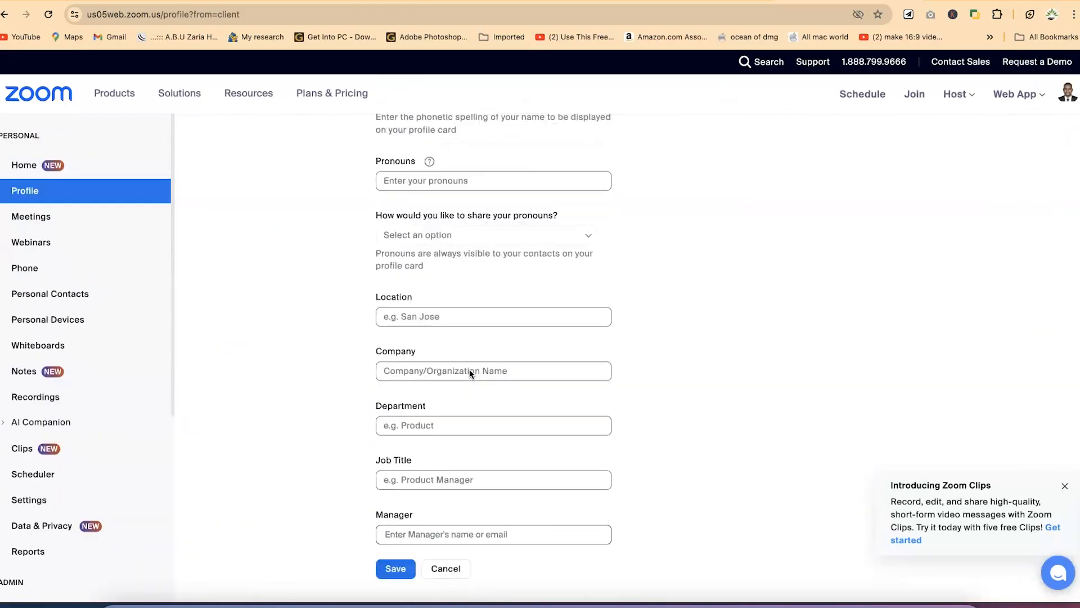
pyautogui.click(378, 340)
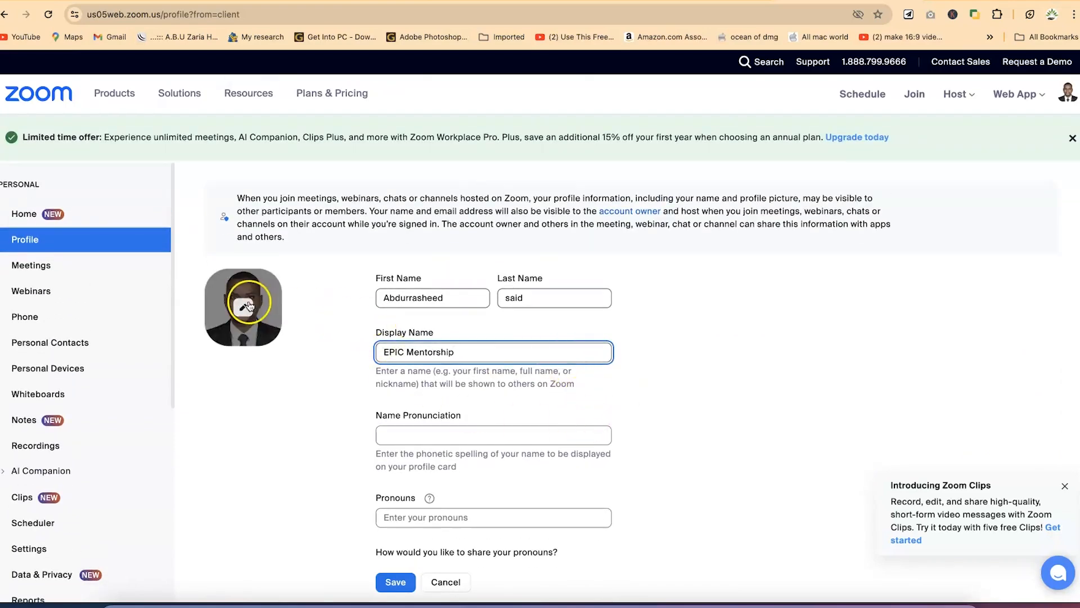
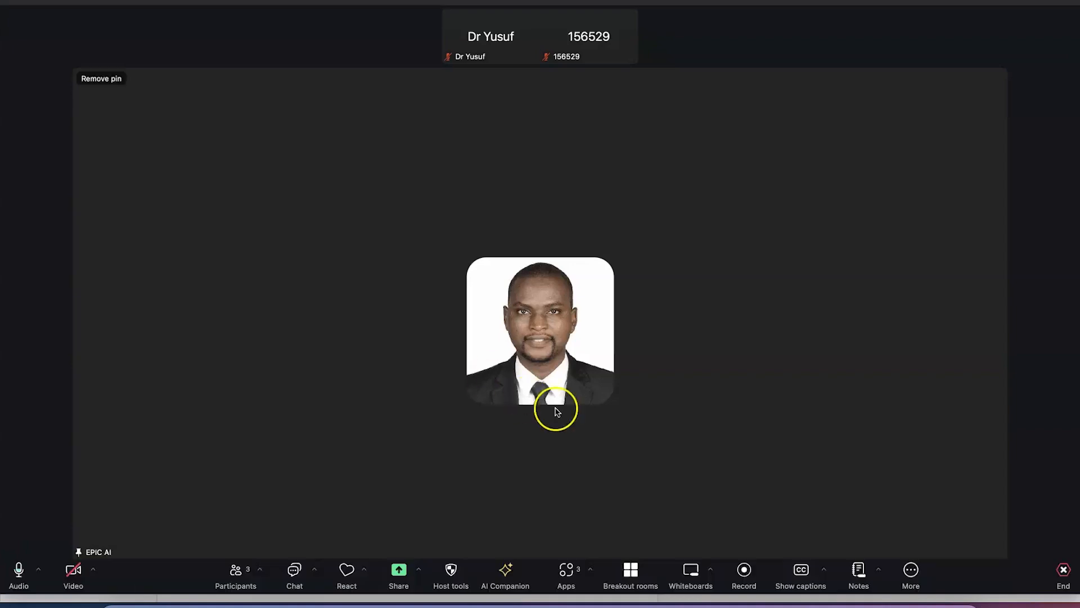
# Mute your microphone and lay out the three participants as Gallery view tiles
pyautogui.press('shift+super+a')
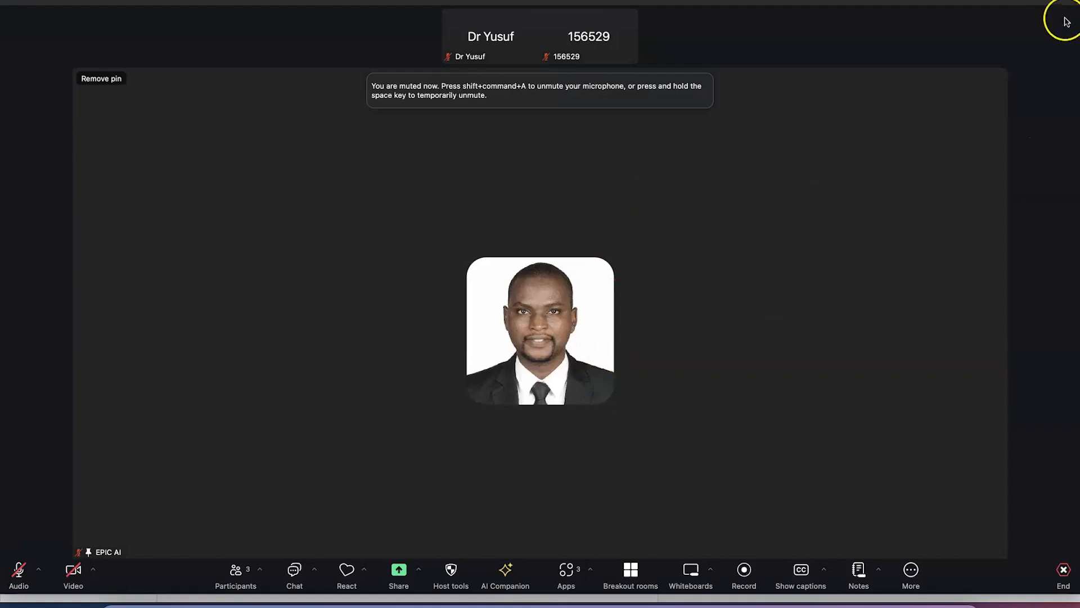
pyautogui.click(1062, 14)
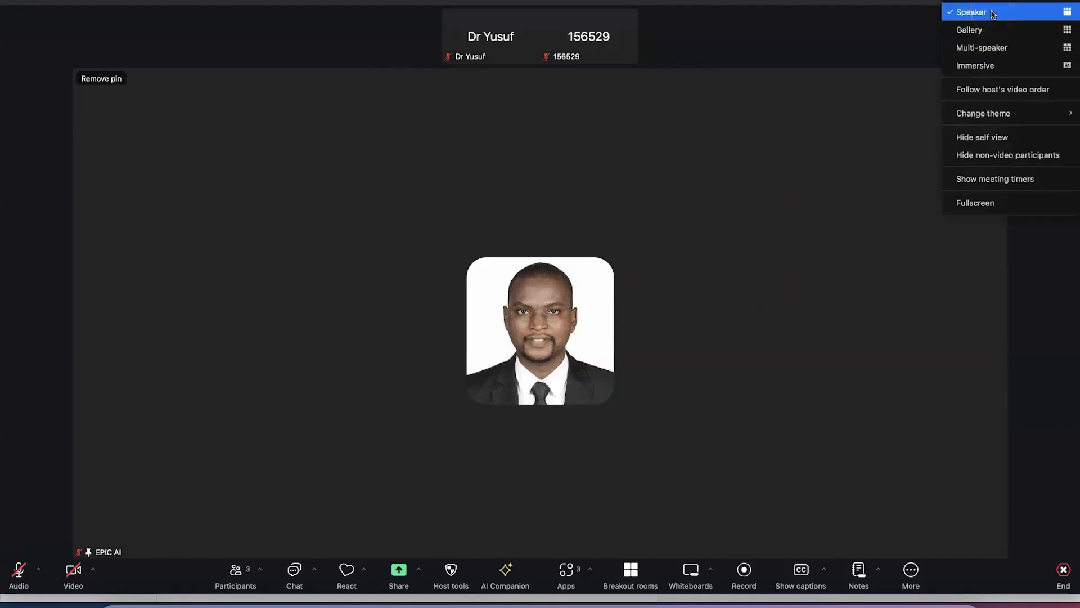
pyautogui.click(996, 30)
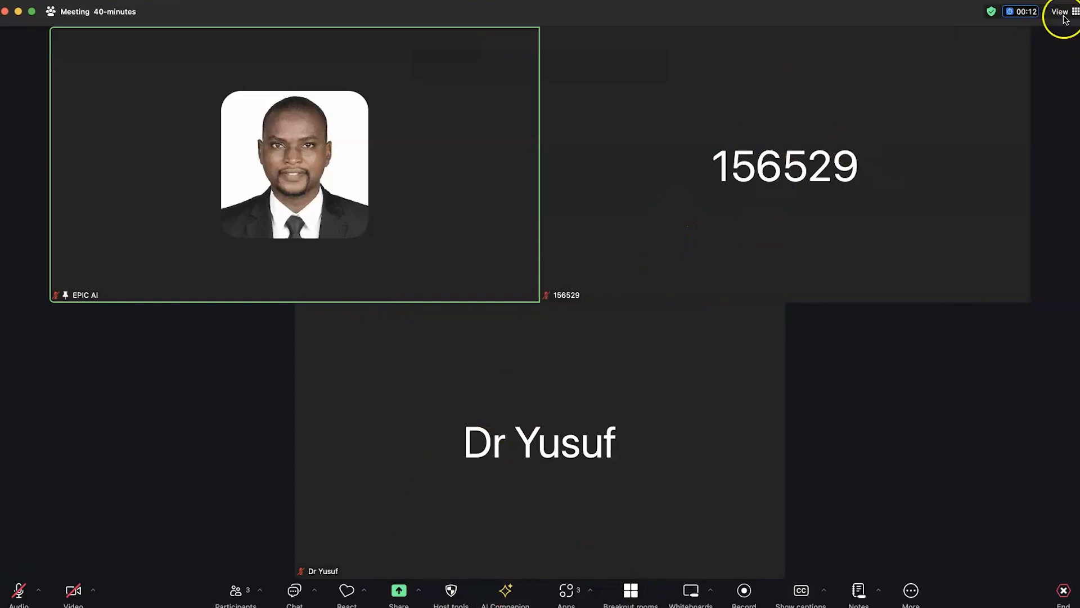
# Switch the meeting to Multi-speaker view, then bring up the Immersive scene chooser
pyautogui.click(1059, 13)
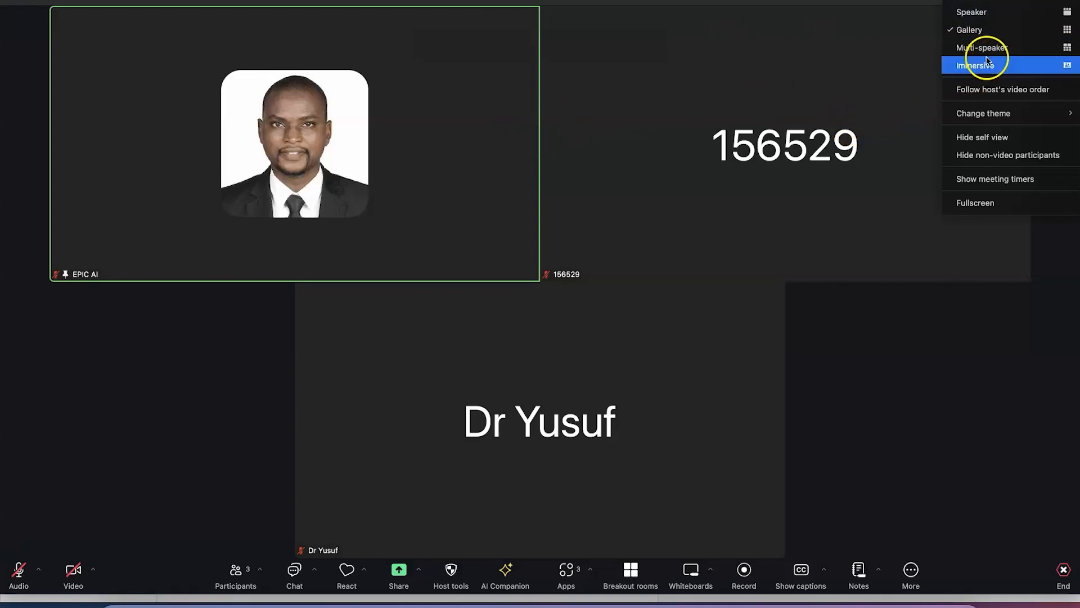
pyautogui.click(992, 49)
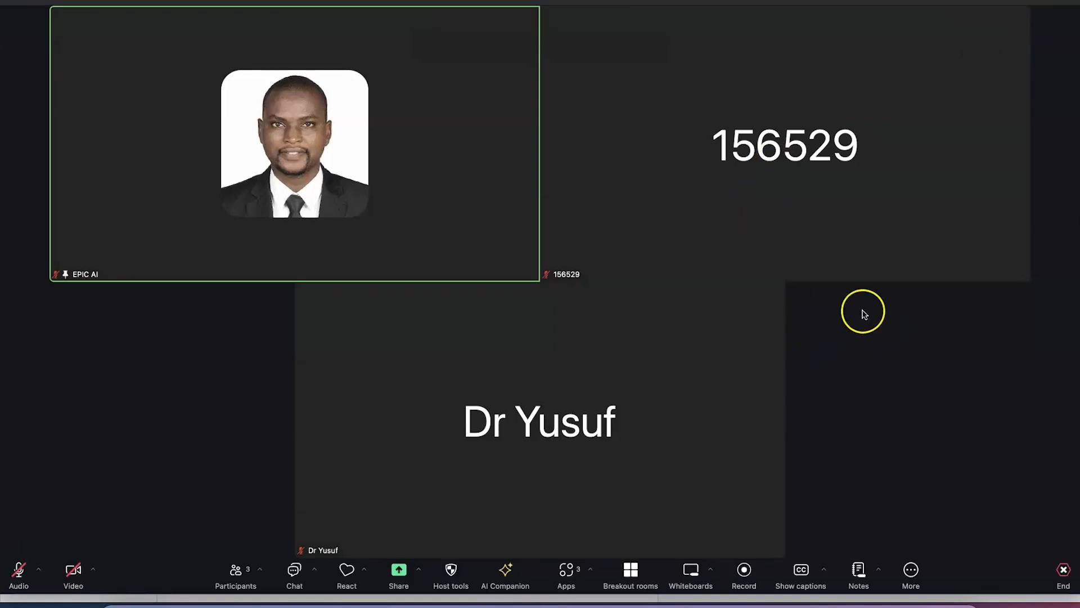
pyautogui.click(1063, 5)
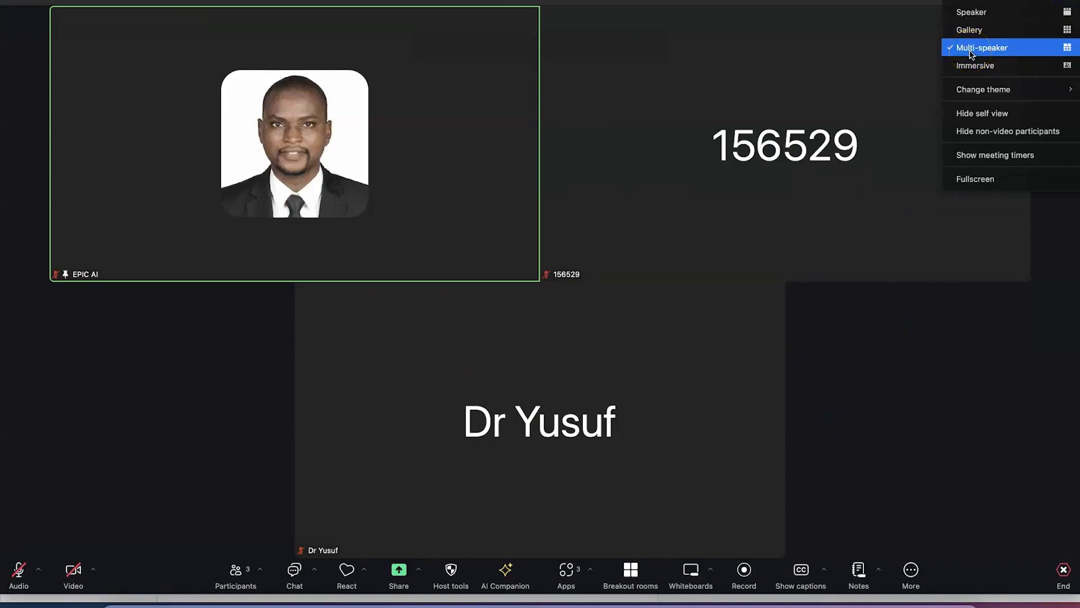
pyautogui.click(968, 66)
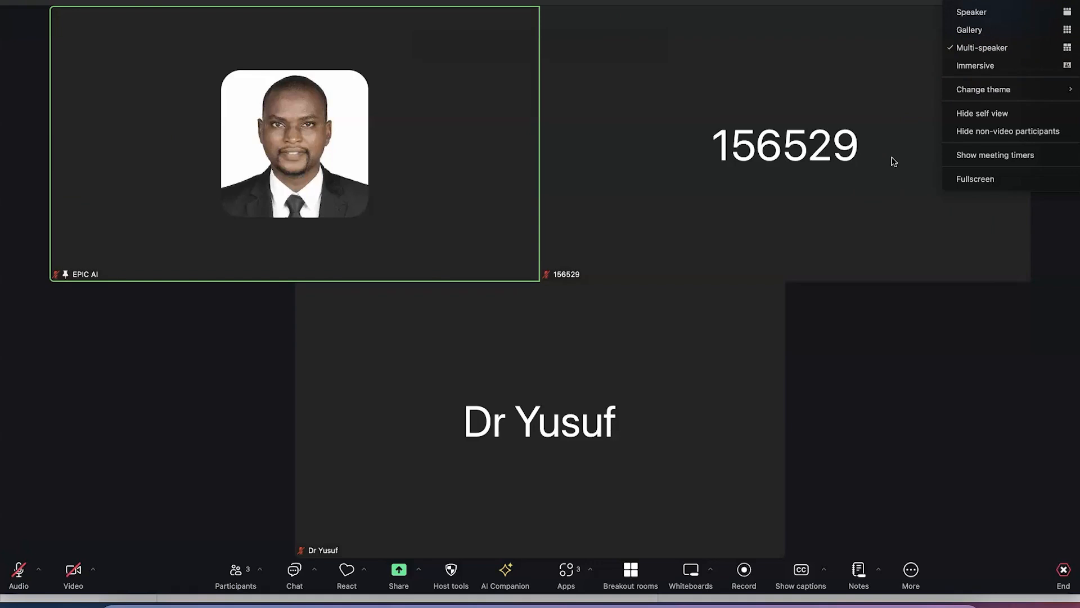
pyautogui.click(976, 67)
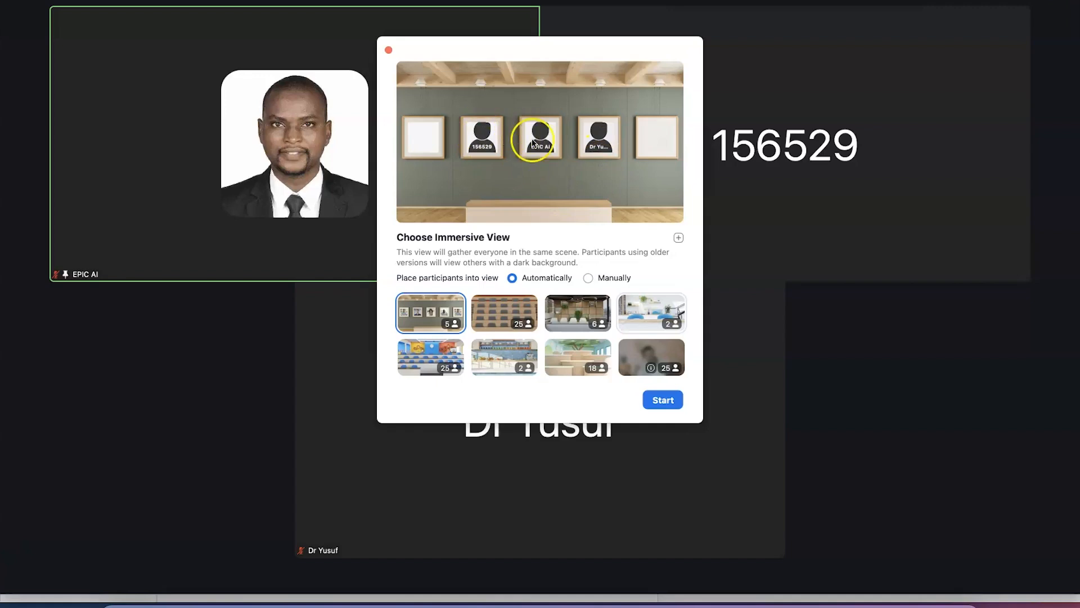
# Preview the Auditorium, Classroom, Theater and Cafe scenes, then select the 6-seat Boardroom
pyautogui.click(504, 327)
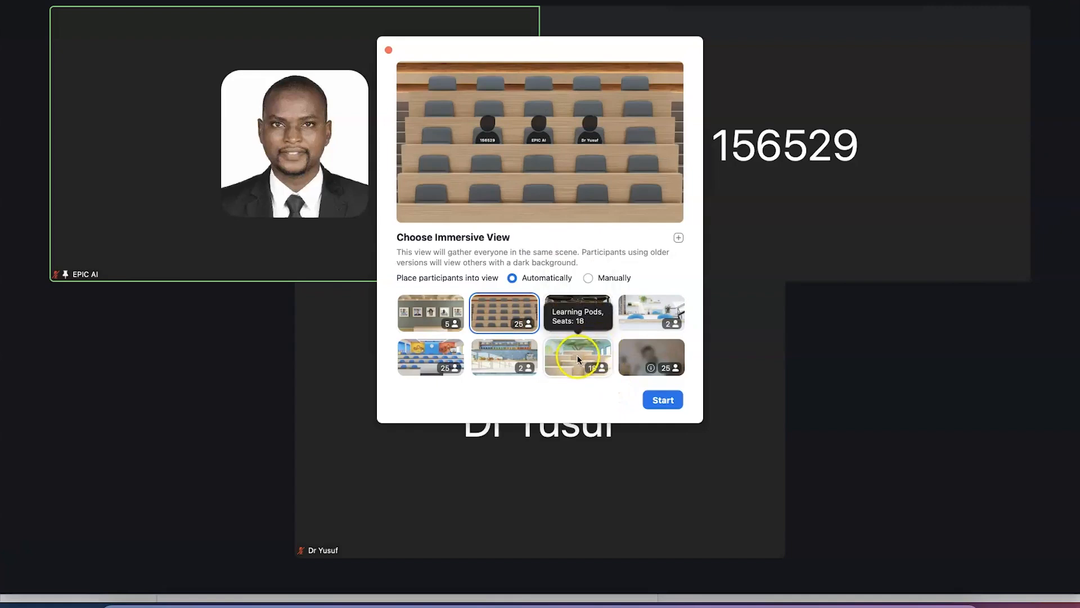
pyautogui.scroll(-1, 577, 354)
pyautogui.click(443, 325)
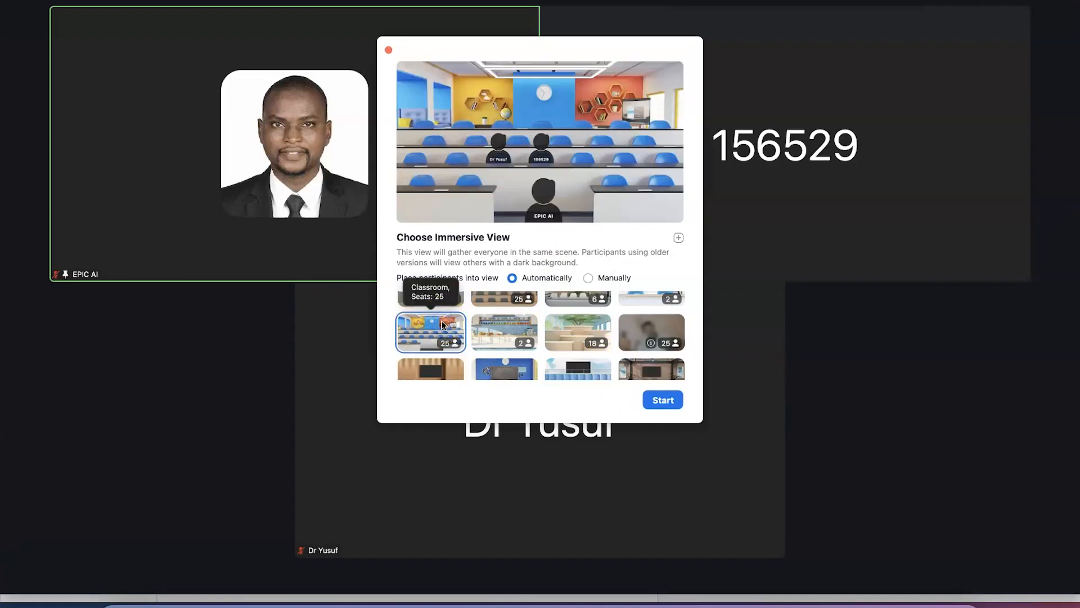
pyautogui.click(424, 348)
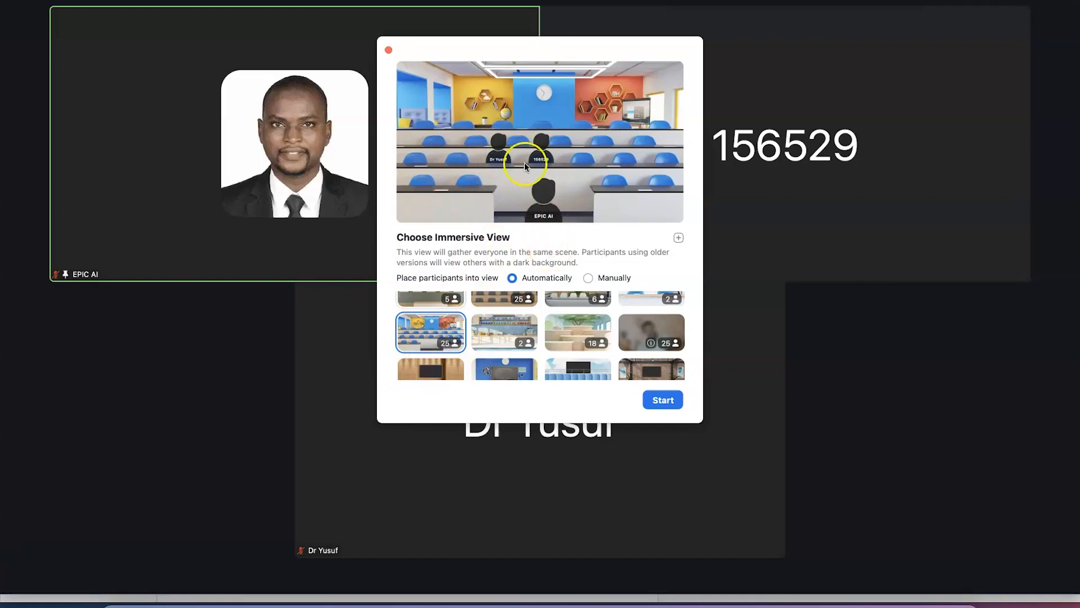
pyautogui.scroll(-3, 570, 363)
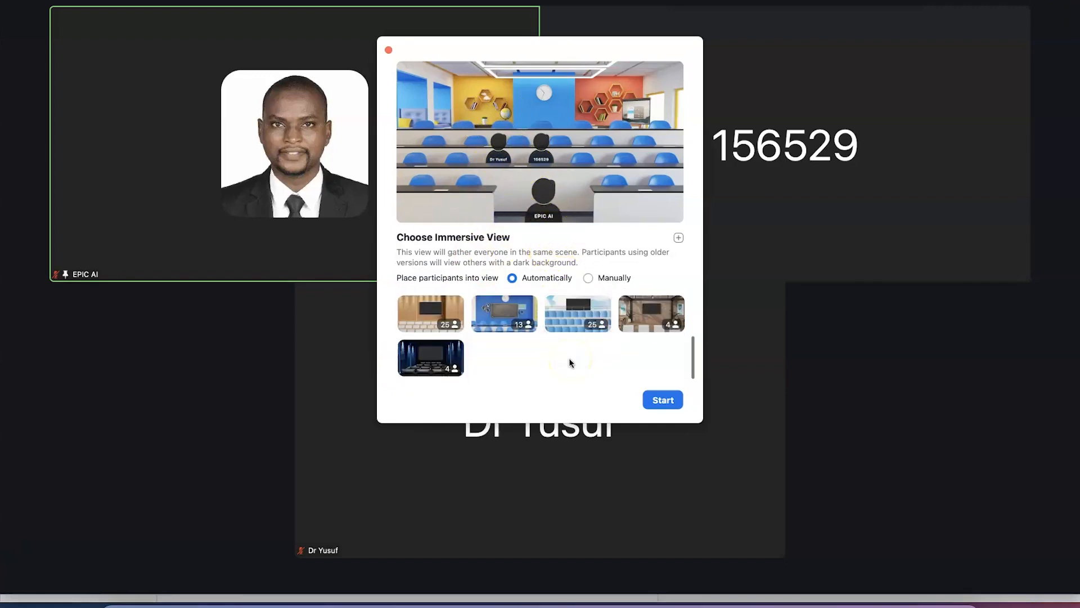
pyautogui.click(430, 368)
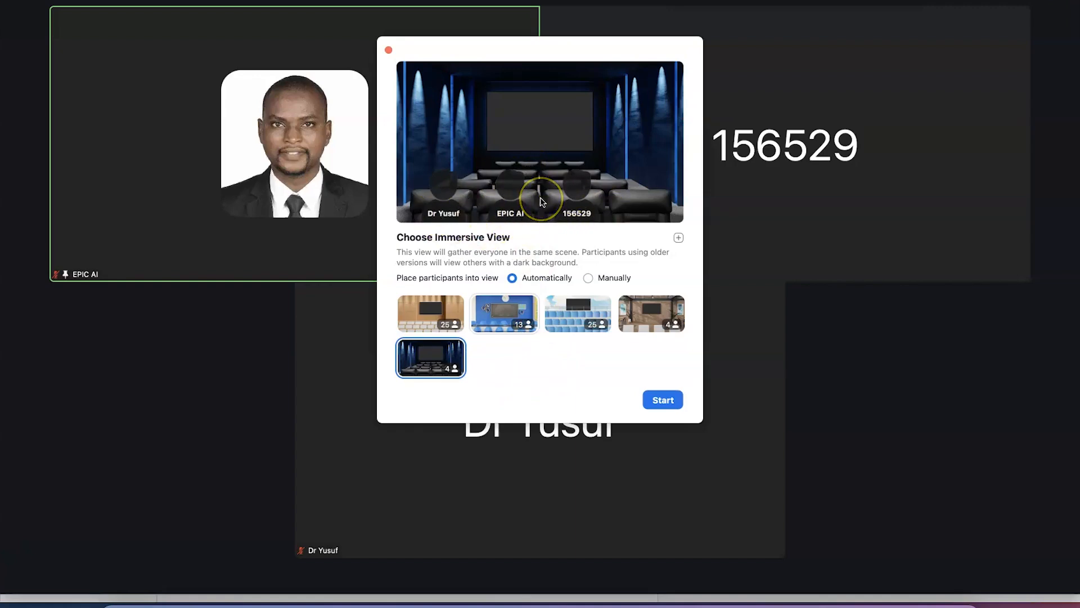
pyautogui.scroll(2, 591, 373)
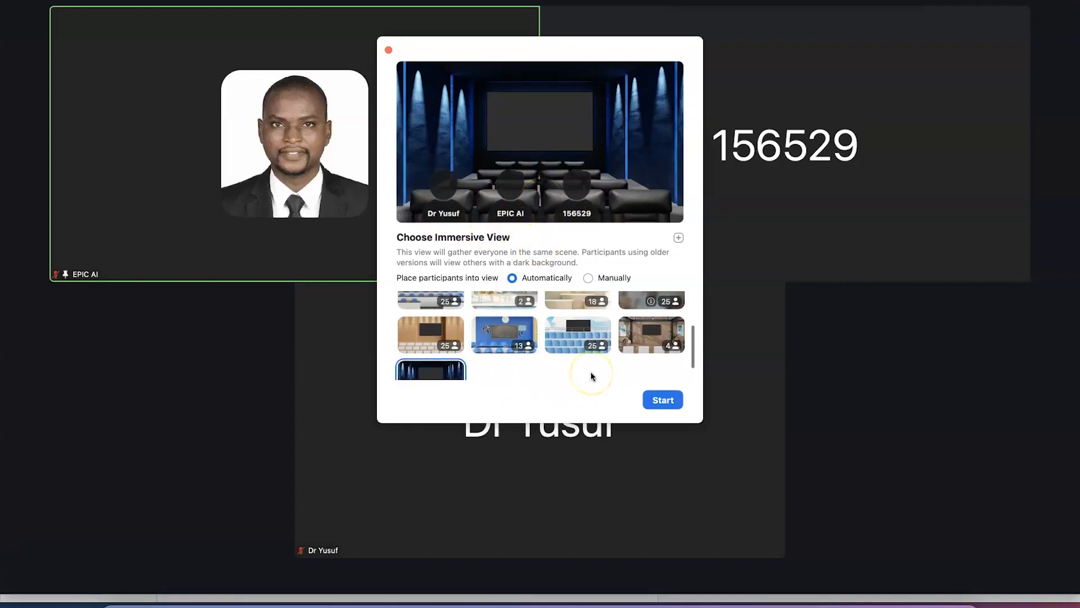
pyautogui.scroll(5, 591, 376)
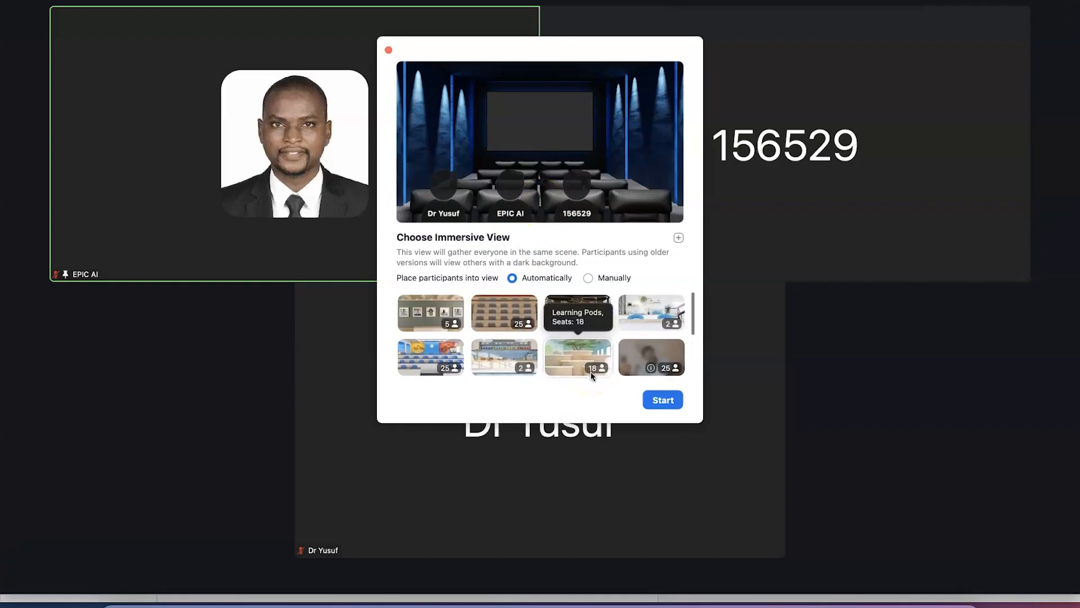
pyautogui.click(651, 316)
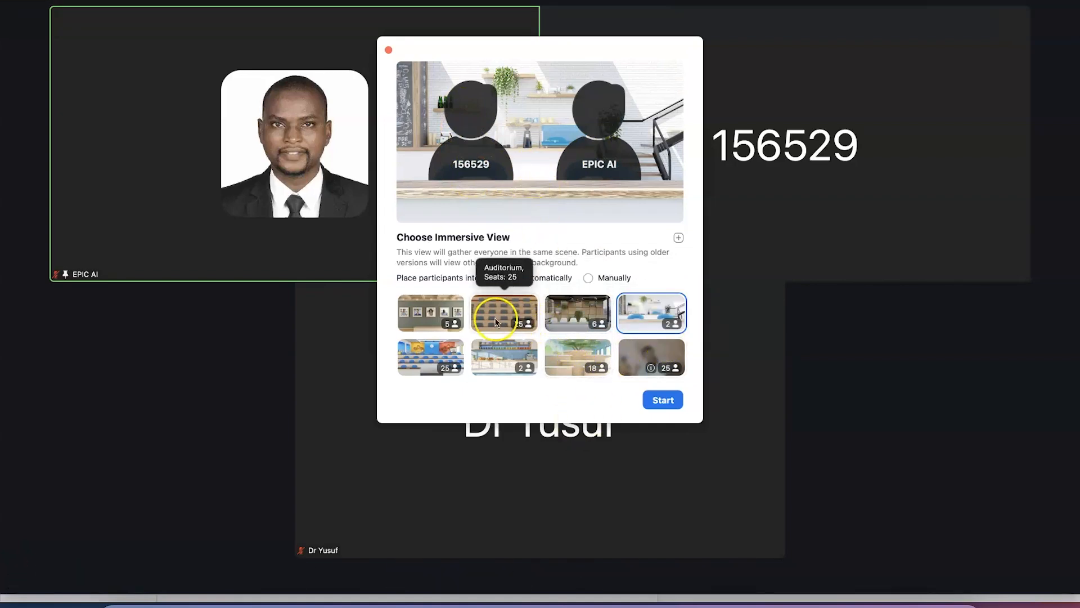
pyautogui.click(579, 324)
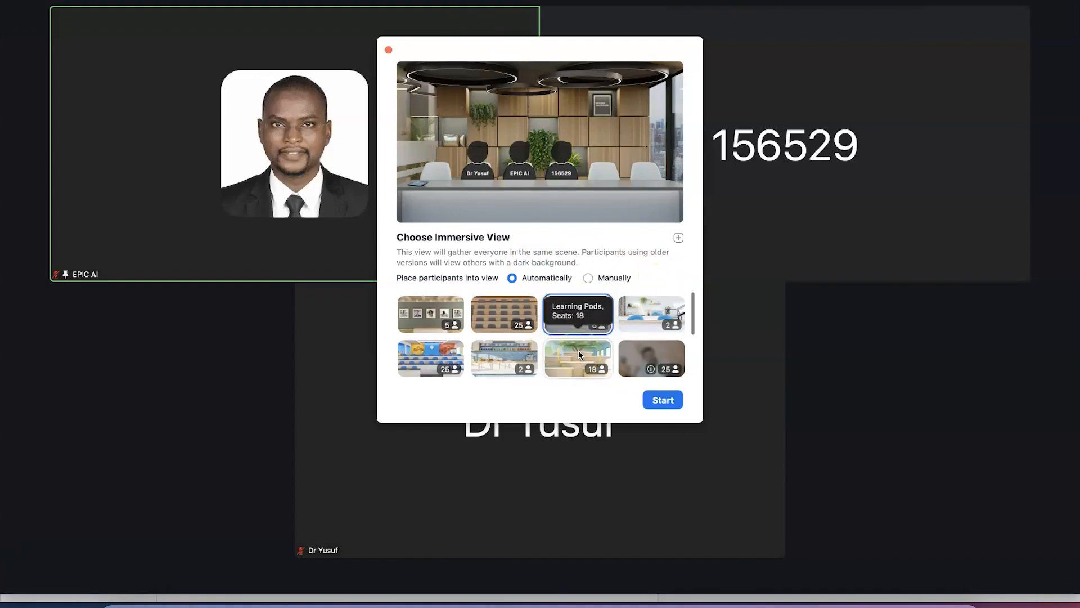
# Add a Downloads image as a custom scene, then select the 25-seat Jumbotron stadium
pyautogui.click(679, 237)
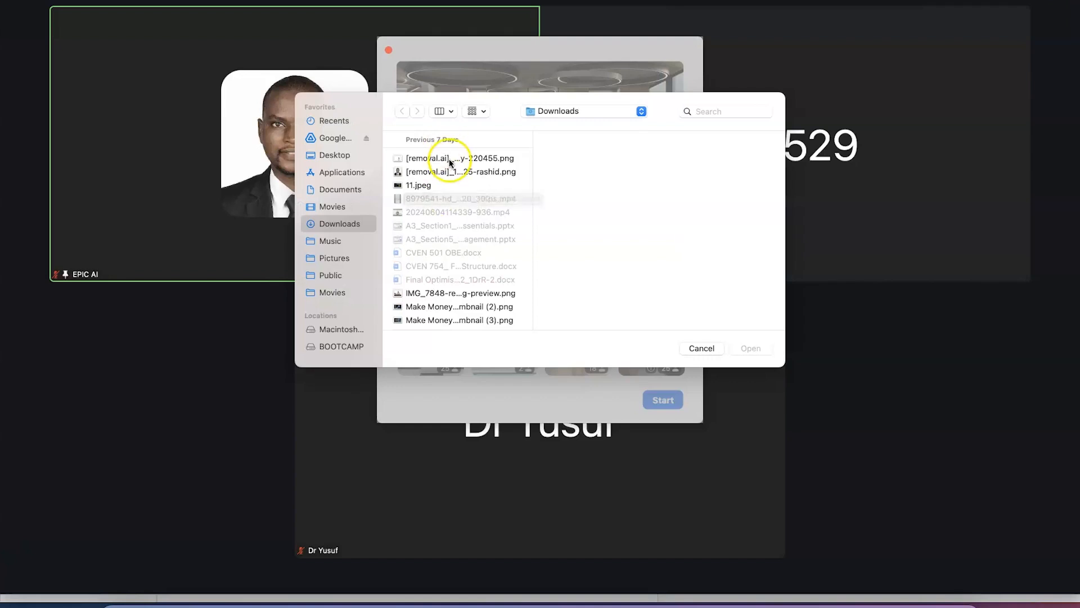
pyautogui.click(450, 306)
pyautogui.click(745, 348)
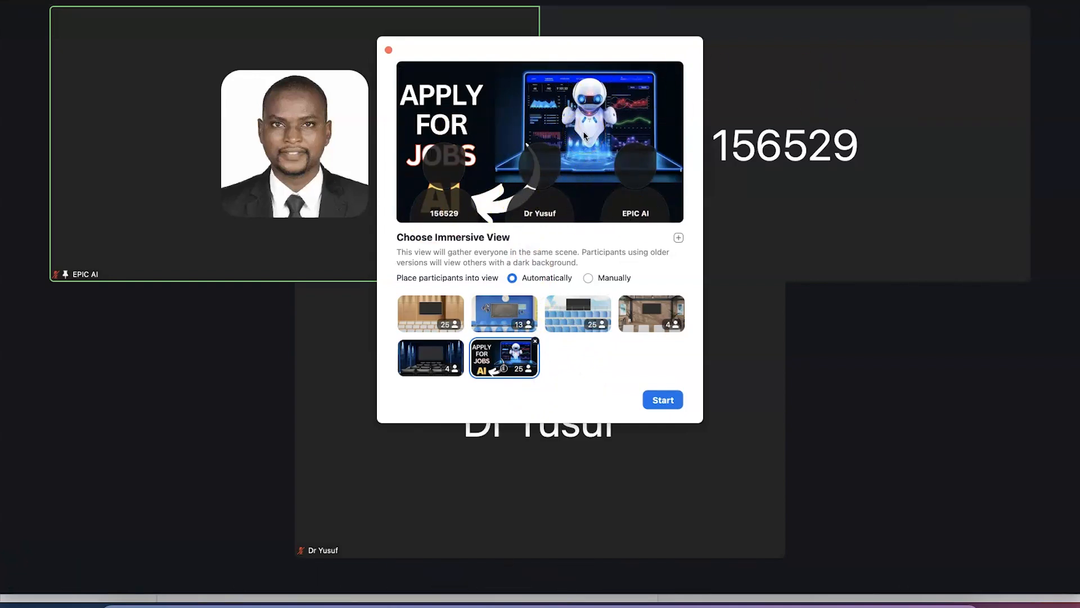
pyautogui.click(569, 327)
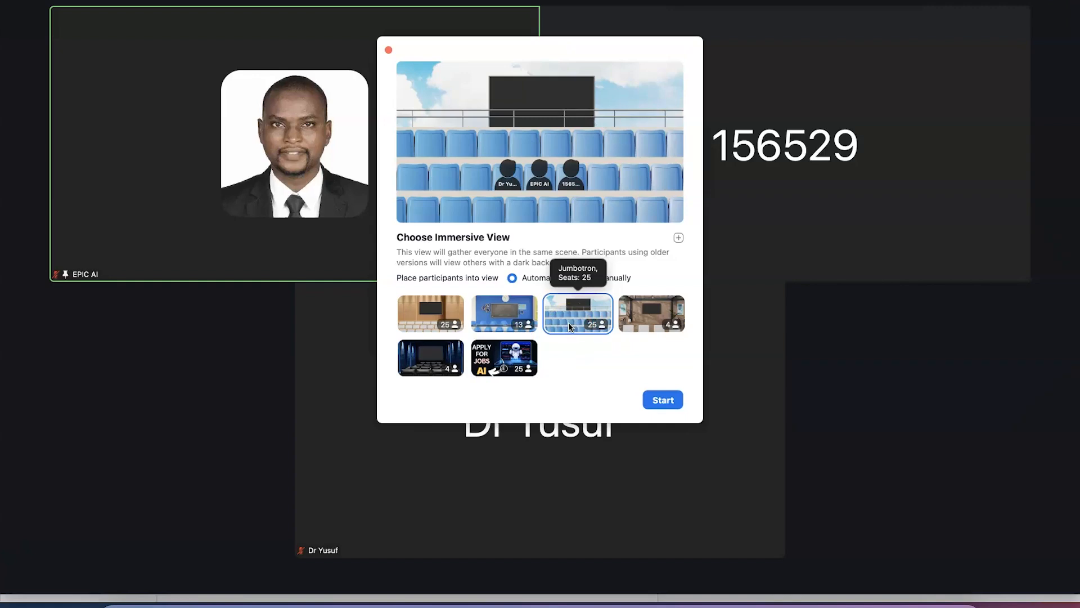
# Start the Jumbotron immersive view with all three participants seated in the stands
pyautogui.click(657, 402)
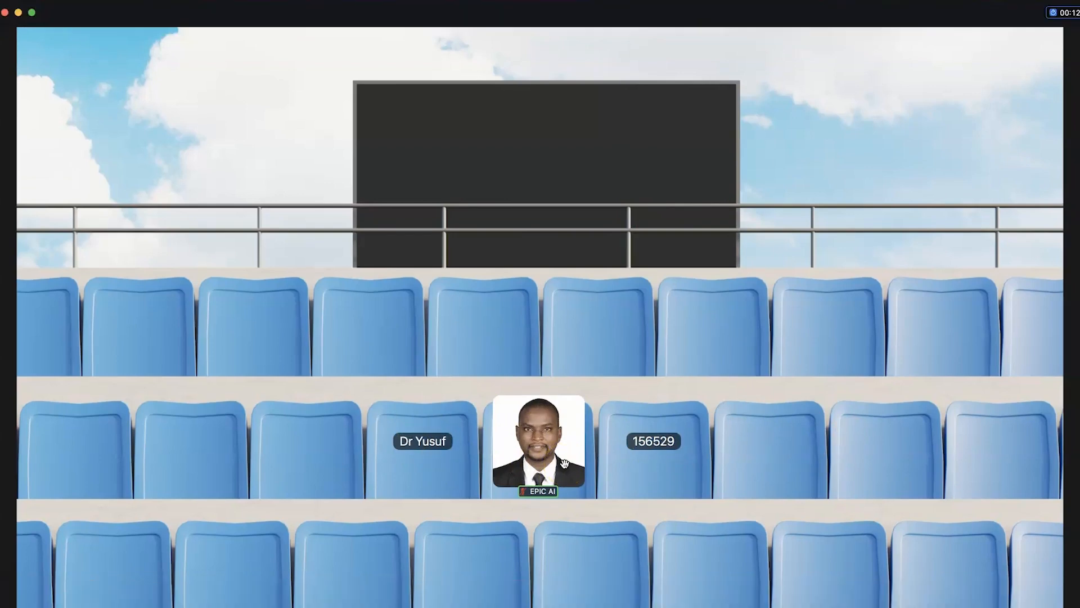
pyautogui.click(266, 485)
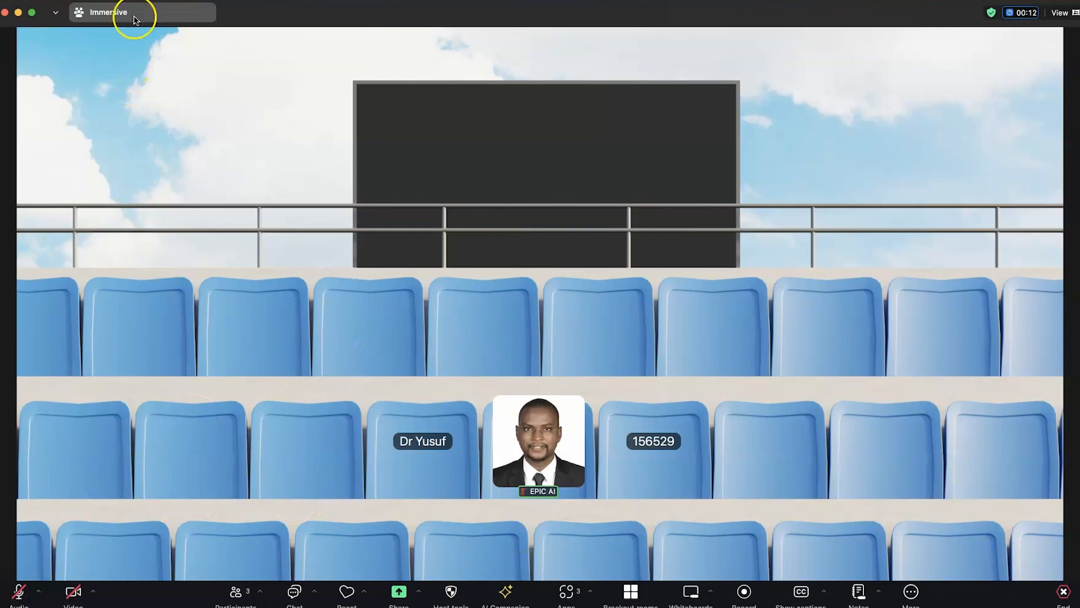
pyautogui.click(125, 14)
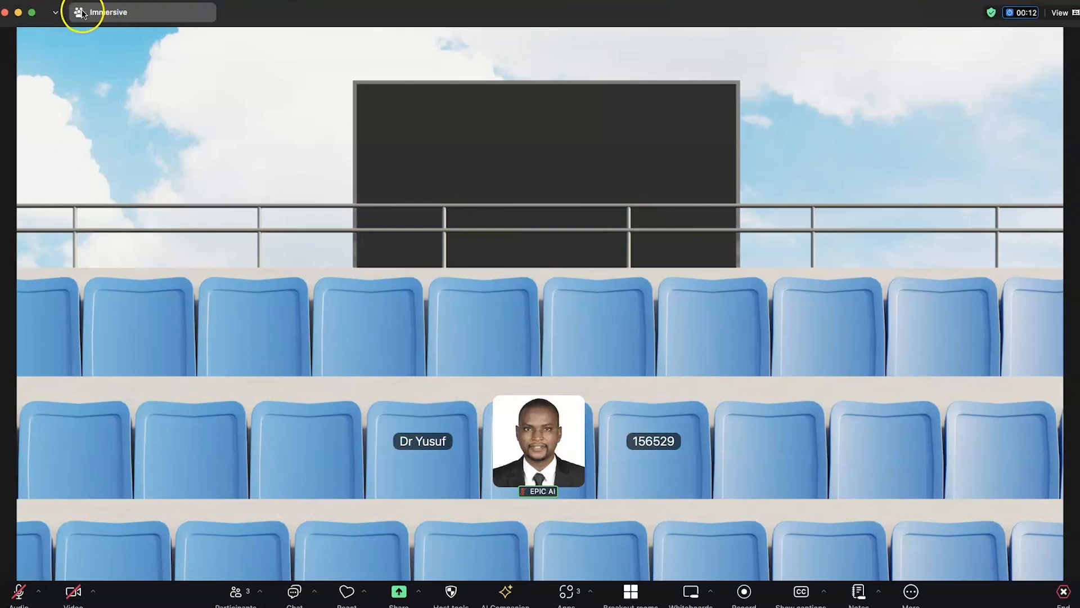
pyautogui.click(1060, 13)
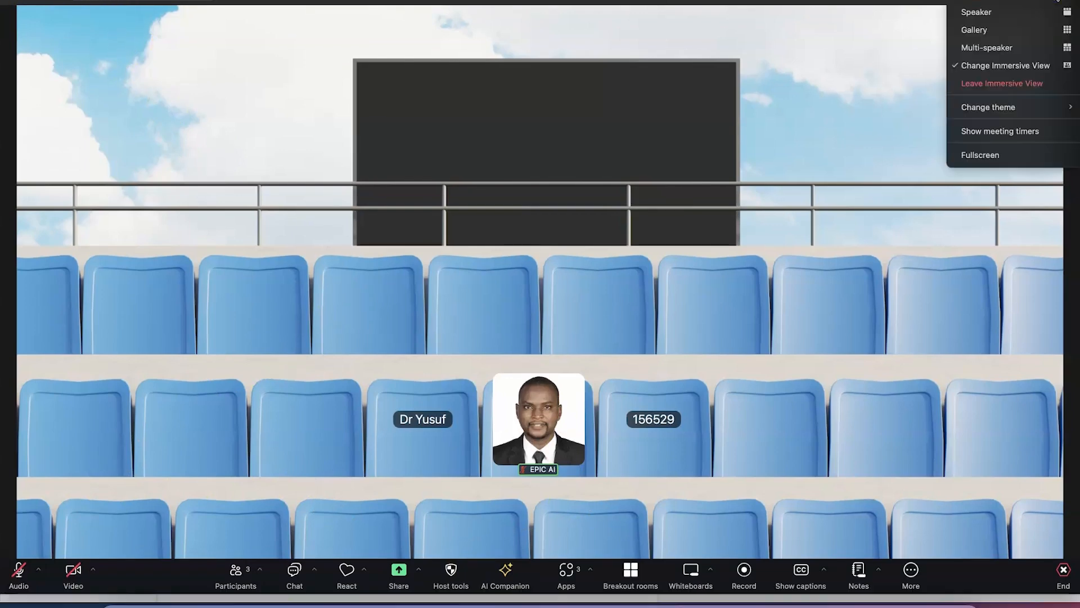
# Change the immersive scene to the Boardroom and start it, seating everyone at the table
pyautogui.click(1016, 66)
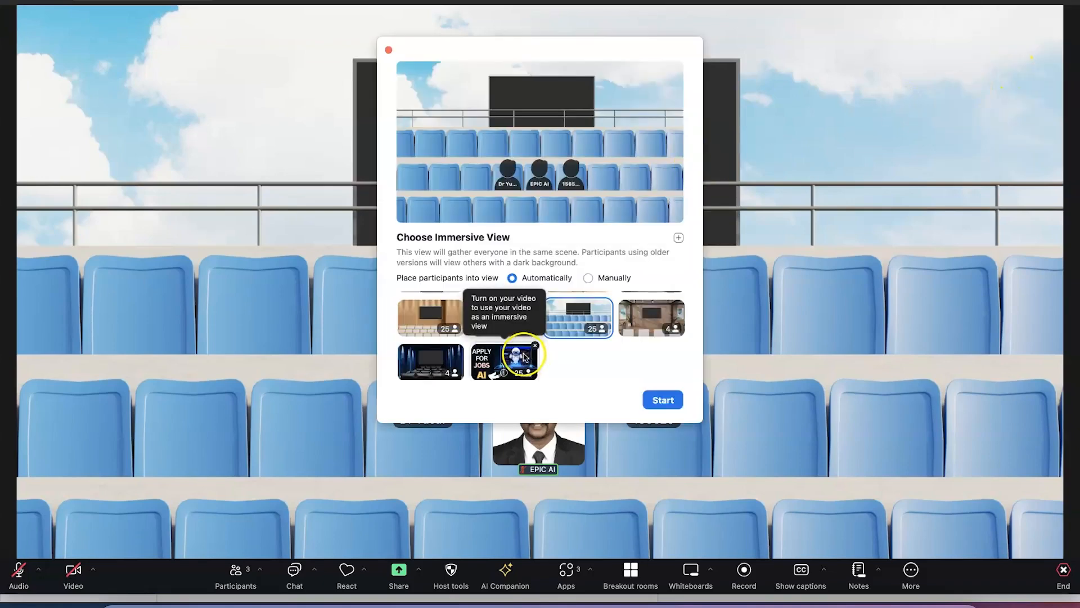
pyautogui.scroll(1, 586, 338)
pyautogui.scroll(2, 587, 338)
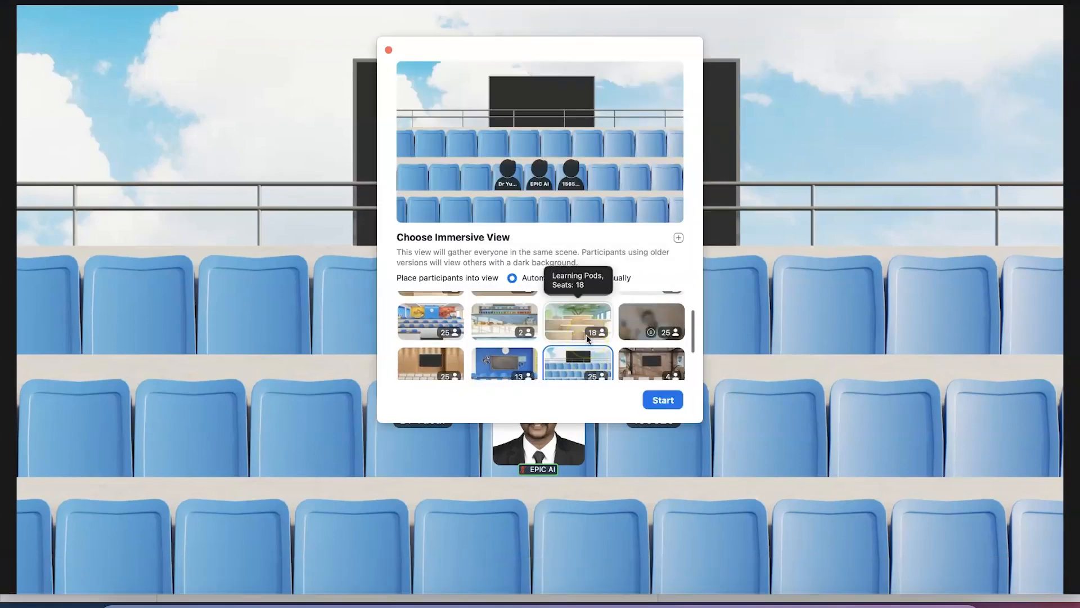
pyautogui.scroll(1, 516, 353)
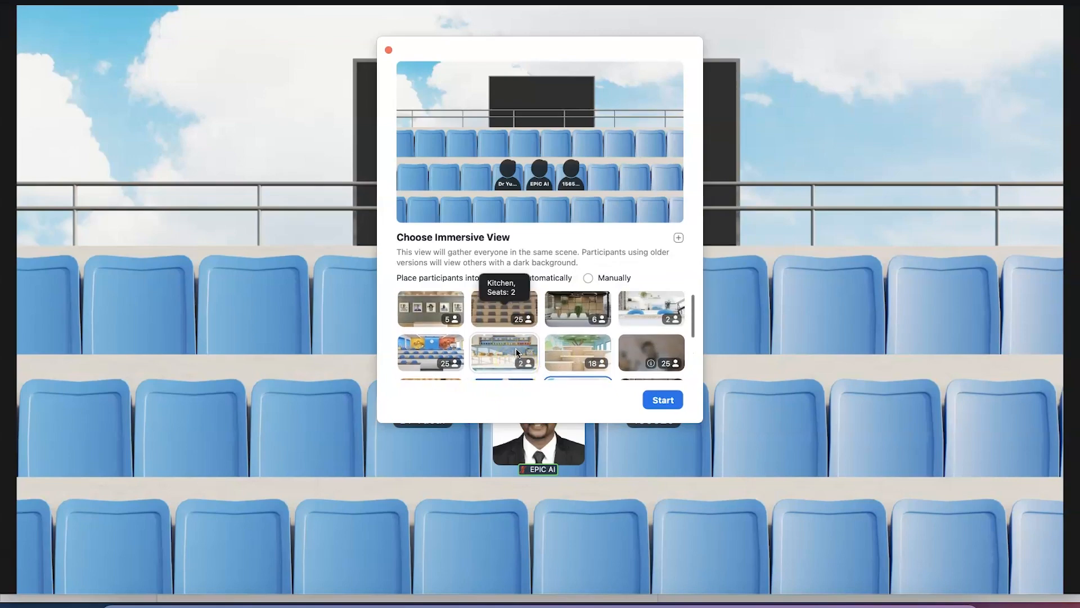
pyautogui.click(561, 324)
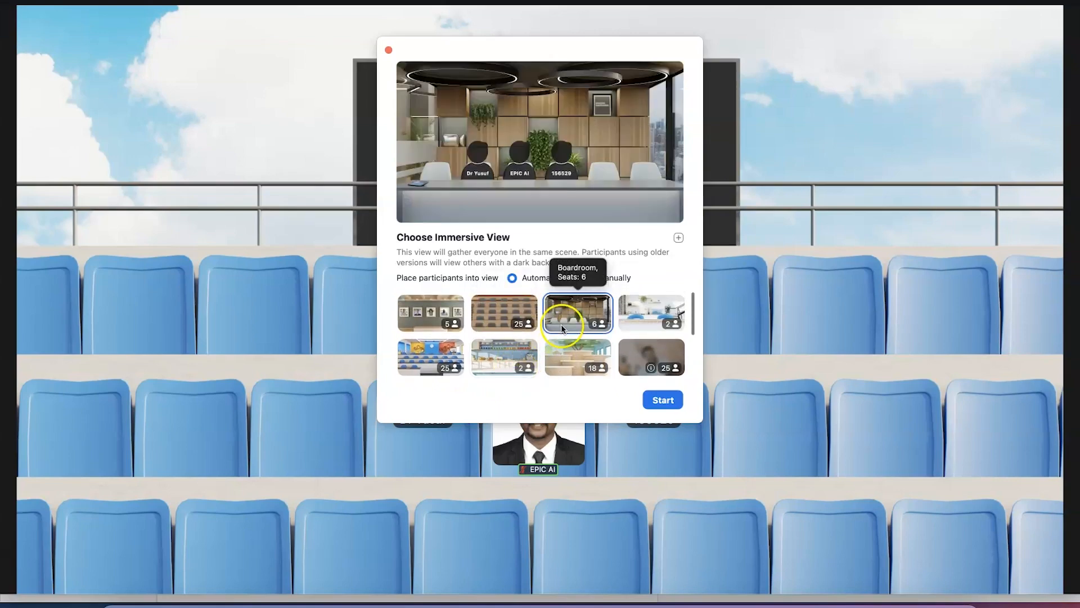
pyautogui.click(658, 402)
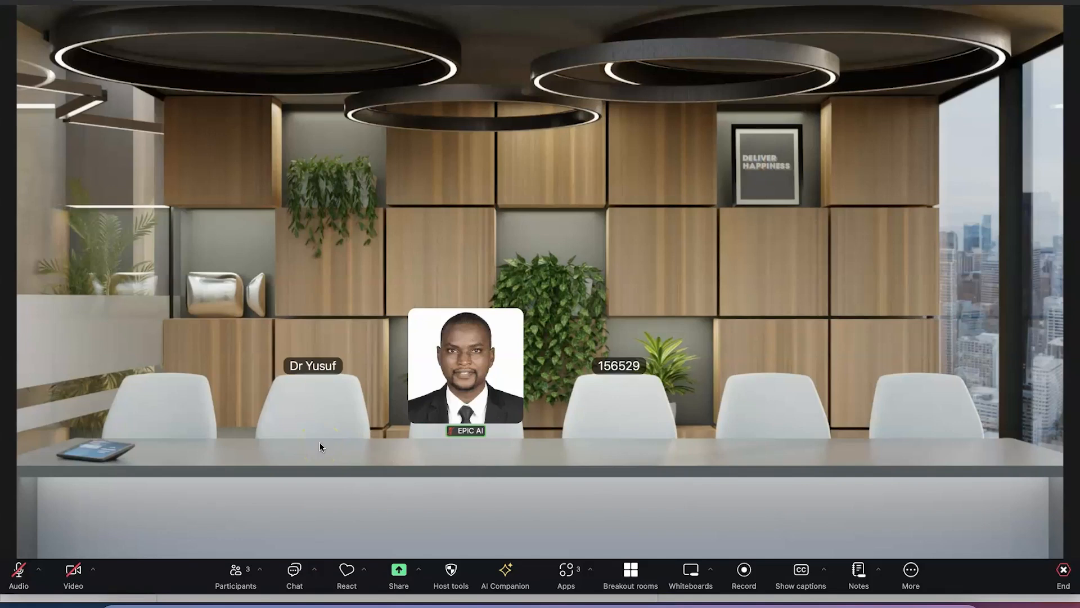
pyautogui.click(1052, 9)
pyautogui.click(885, 109)
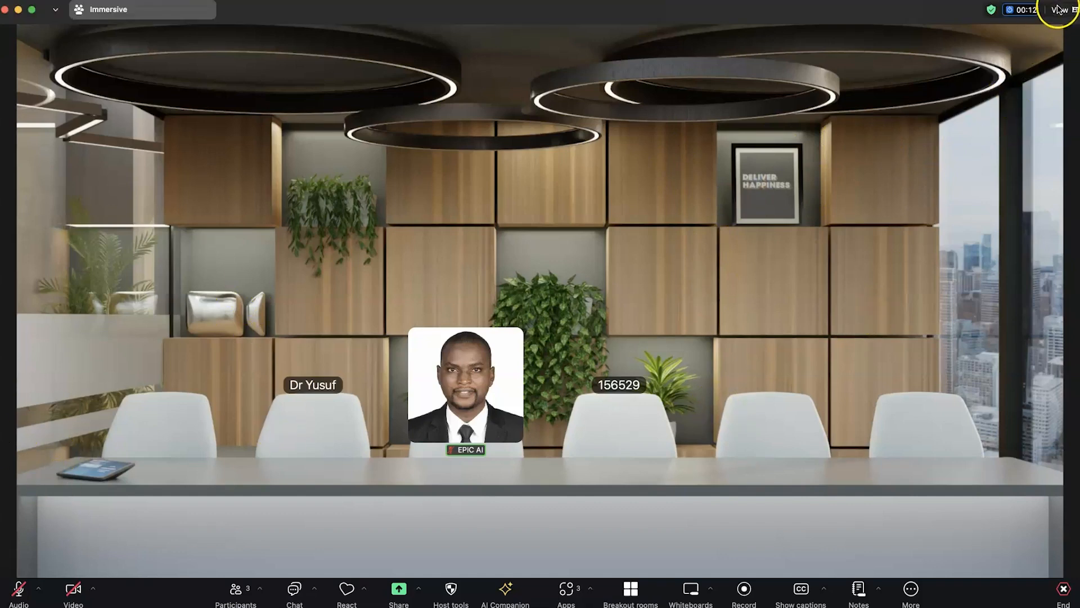
# Leave immersive view for multi-speaker tiles and change the theme from Classic to Bloom
pyautogui.click(1058, 9)
pyautogui.click(1043, 100)
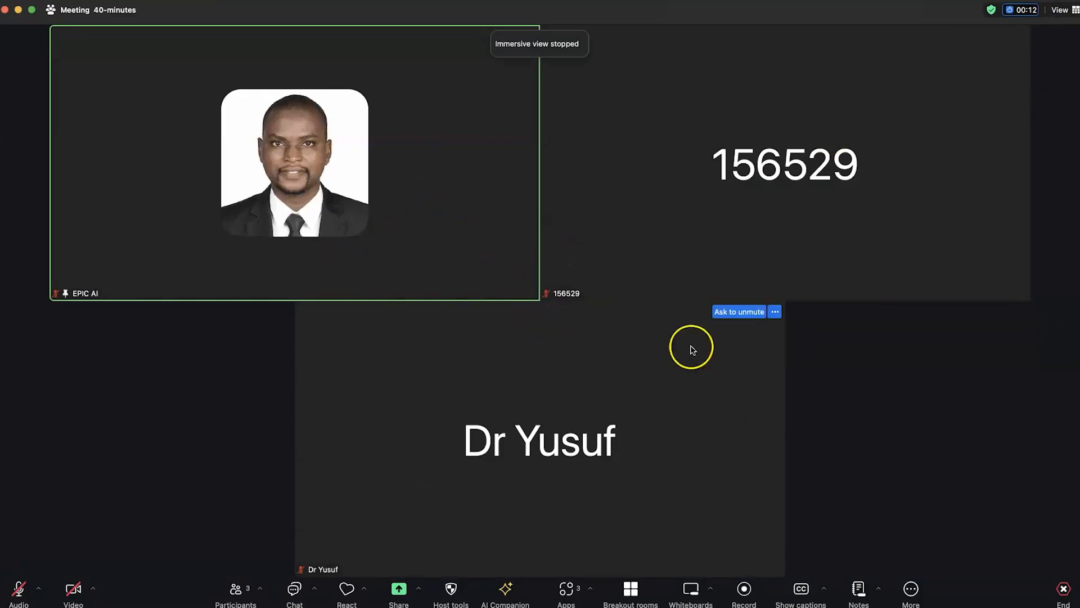
pyautogui.click(1061, 12)
pyautogui.moveTo(1057, 110)
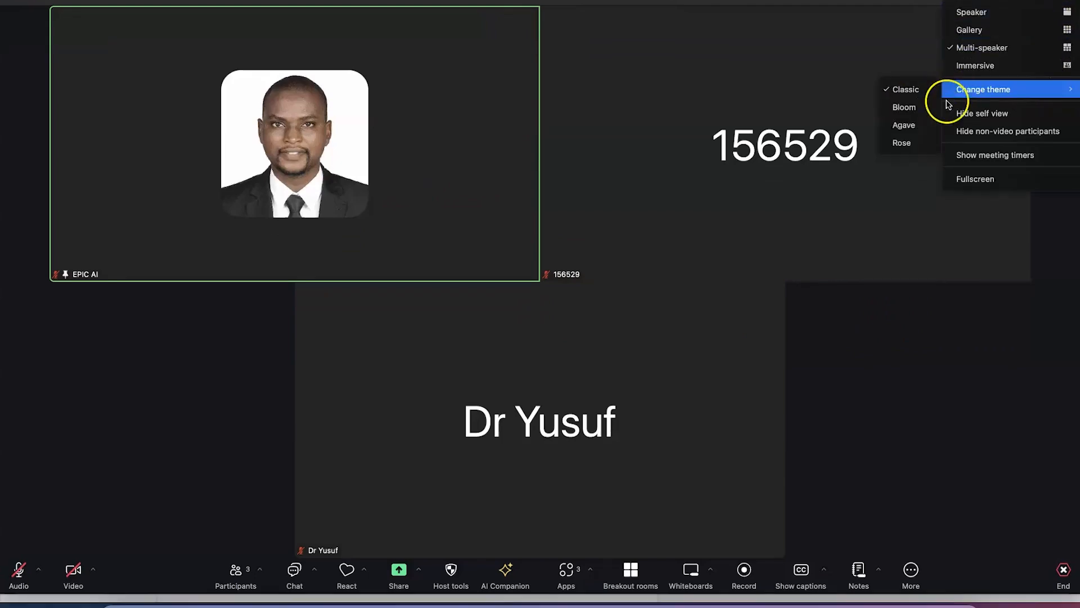
pyautogui.click(907, 107)
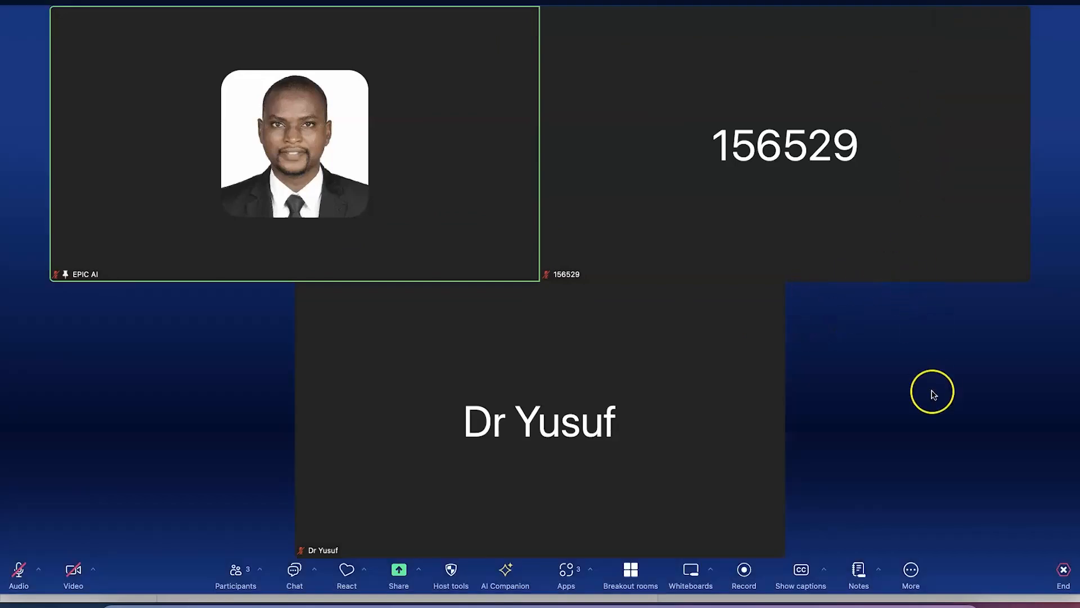
pyautogui.click(1068, 2)
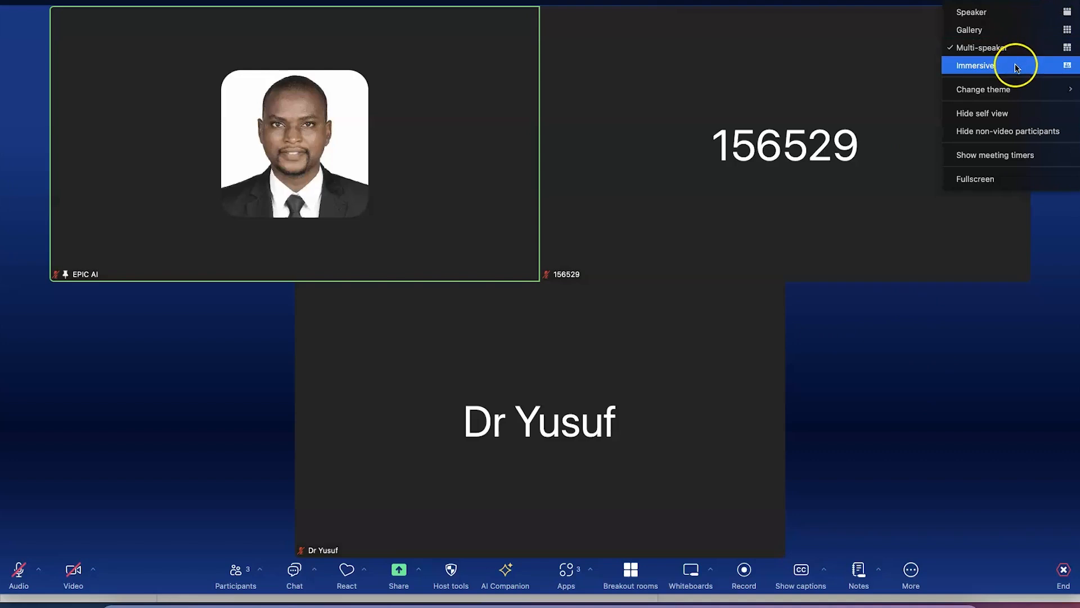
pyautogui.moveTo(1020, 90)
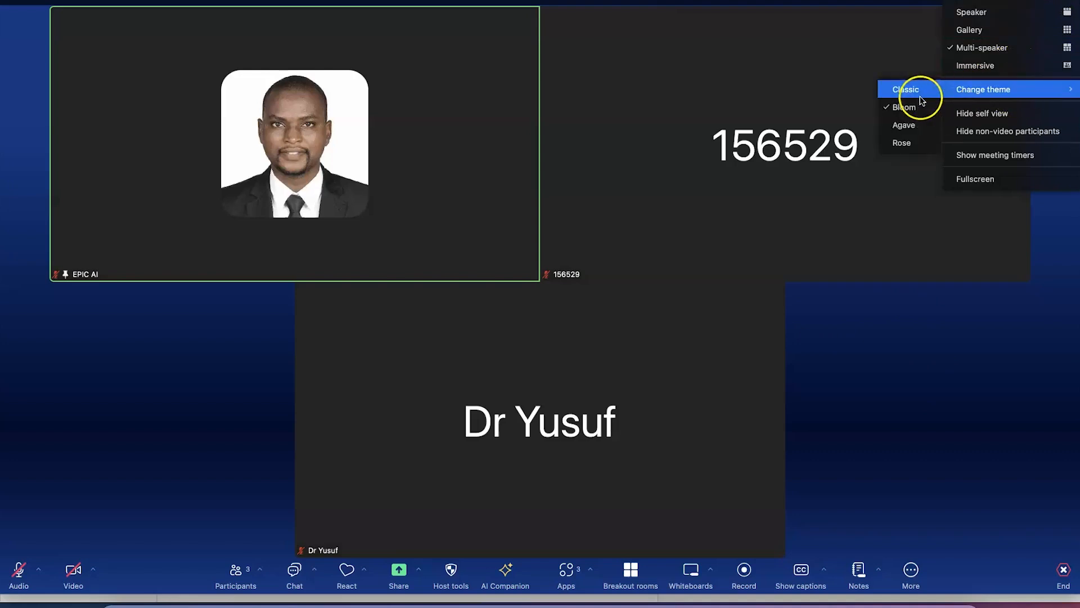
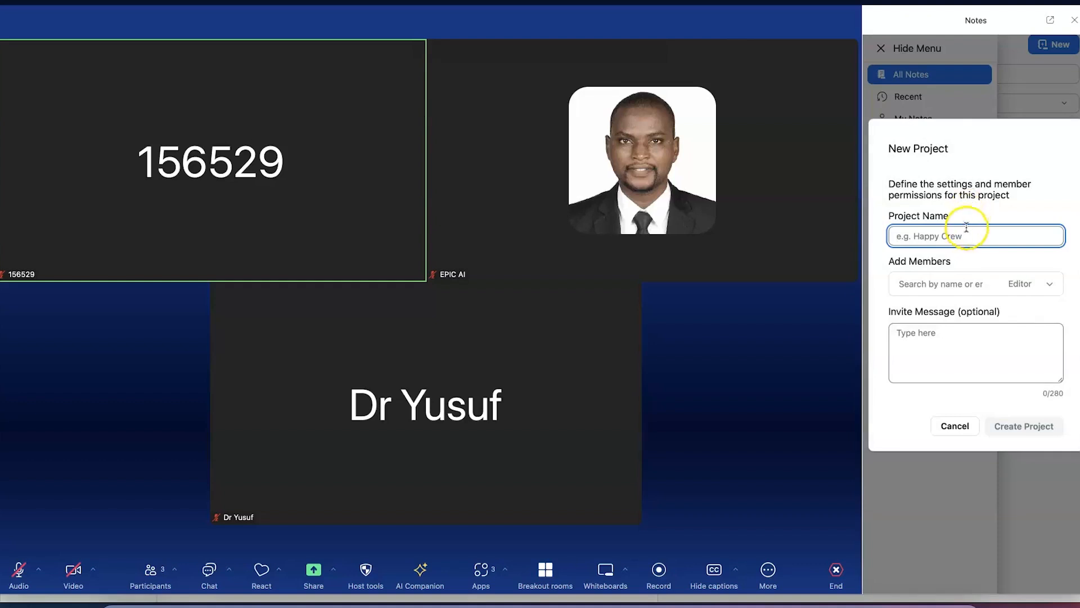
# Begin entering 'Research' as the new project's name, fixing a mistyped letter
pyautogui.write('R')
pyautogui.press('BackSpace')
pyautogui.write('Researc')
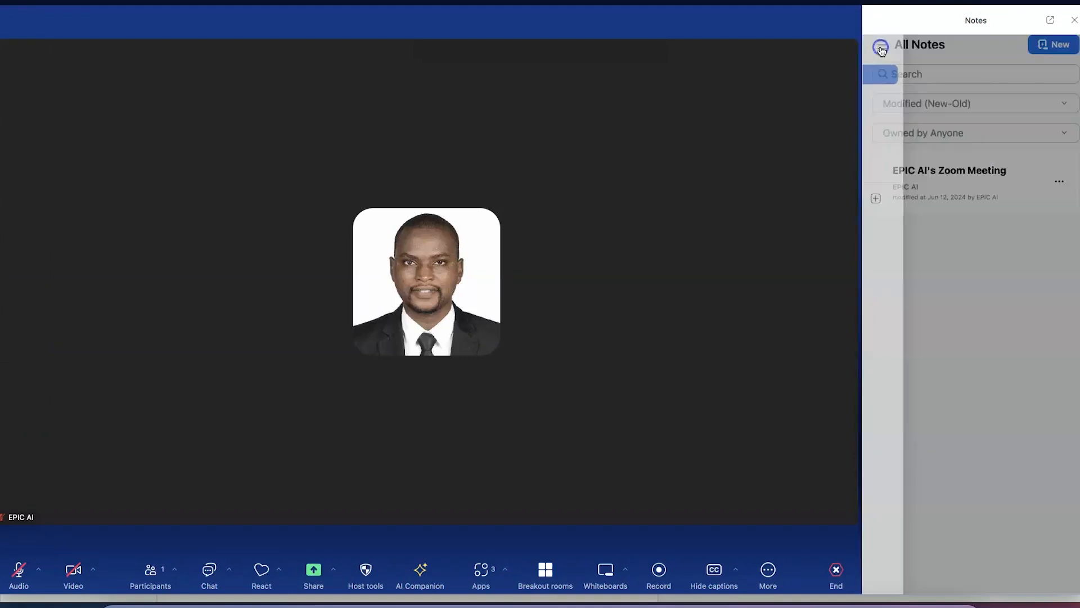
# Open the New Project form from the Notes menu and enter the name 'Research grant'
pyautogui.click(881, 49)
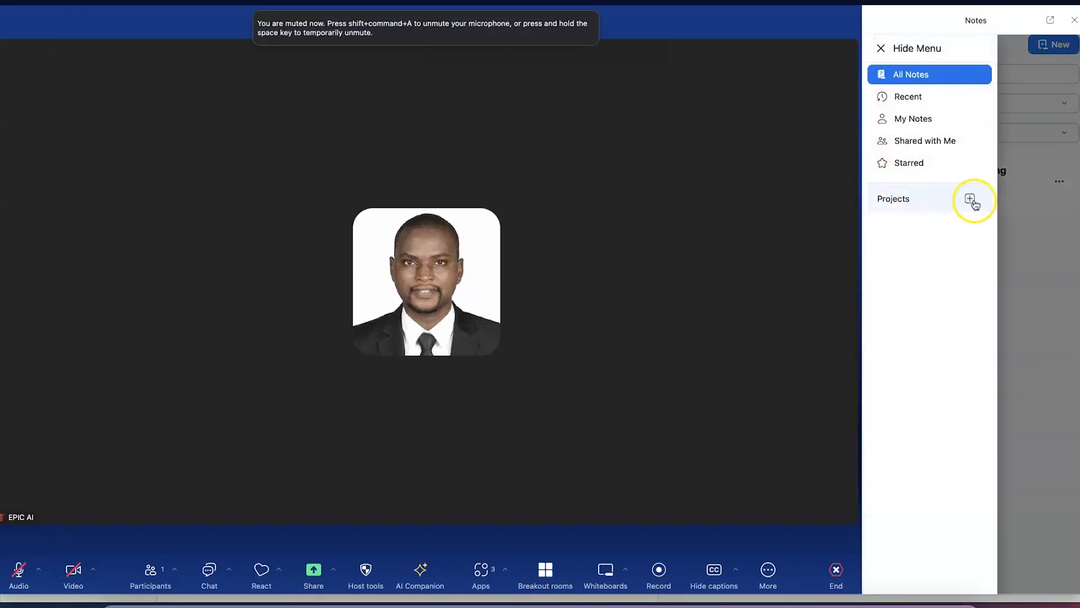
pyautogui.click(972, 200)
pyautogui.click(957, 235)
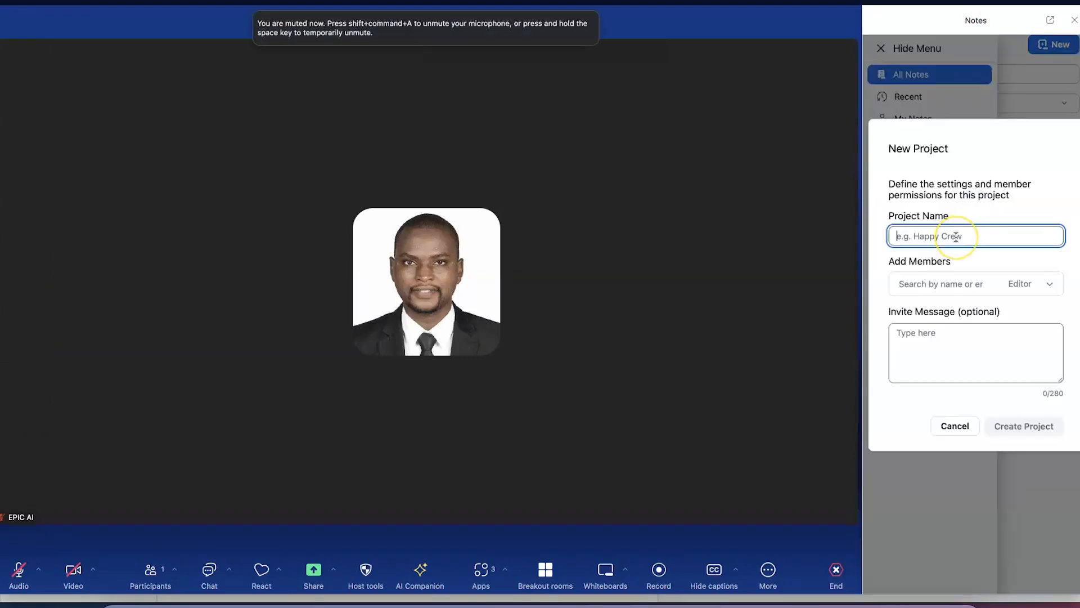
pyautogui.write('Research grant')
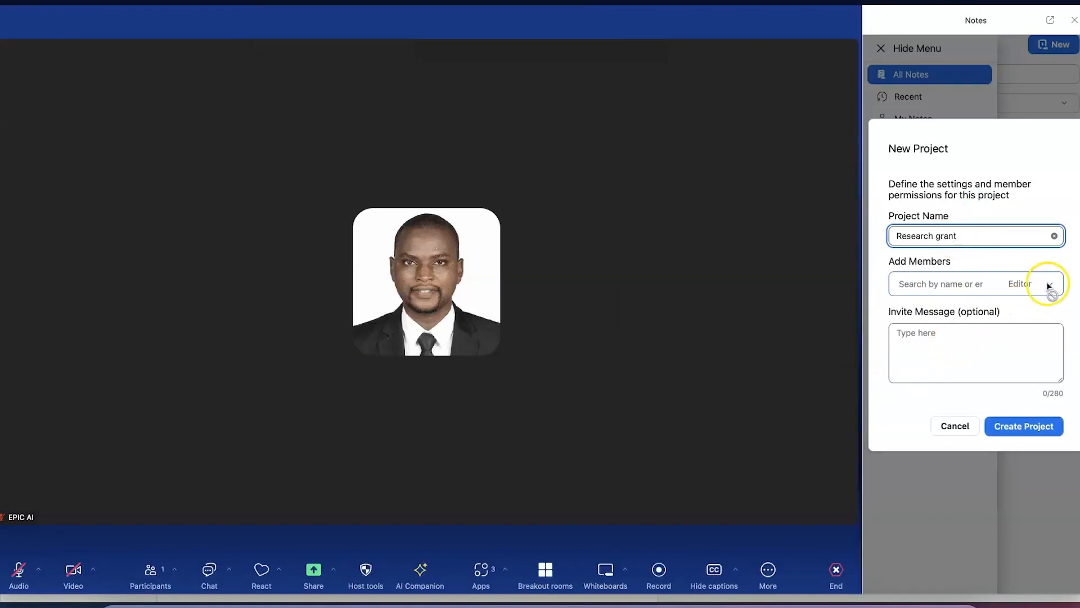
# Clear a trial member search for 'epic', leave members empty, and create the project
pyautogui.click(950, 355)
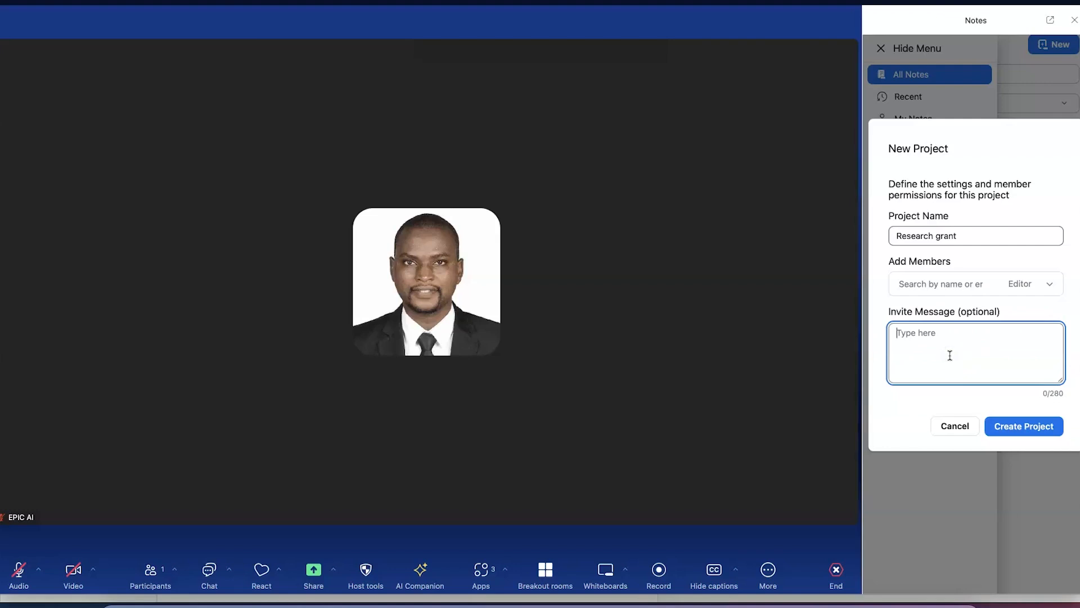
pyautogui.click(946, 282)
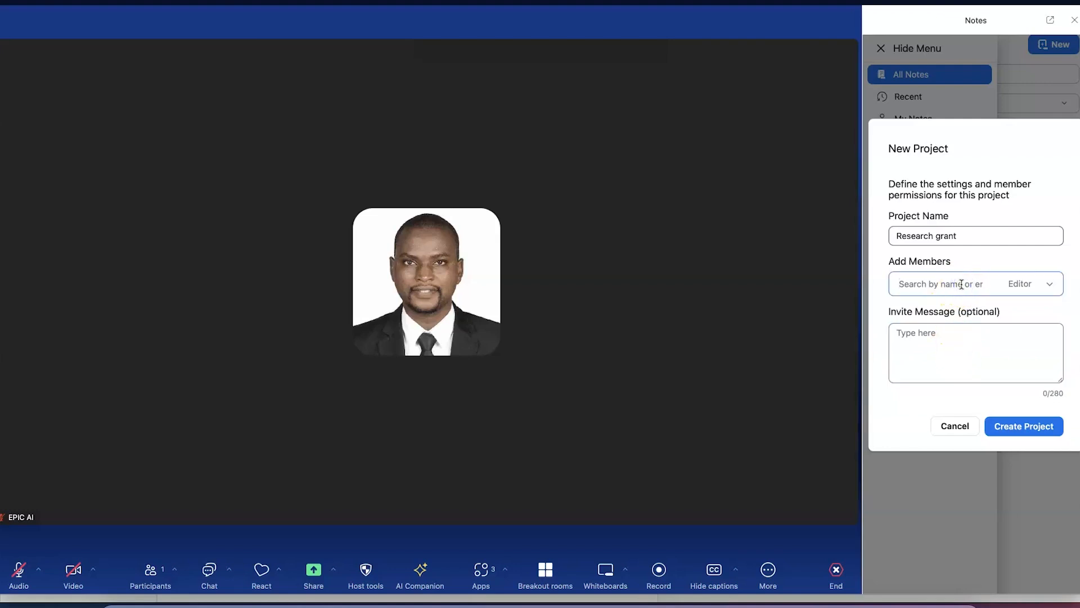
pyautogui.write('epic')
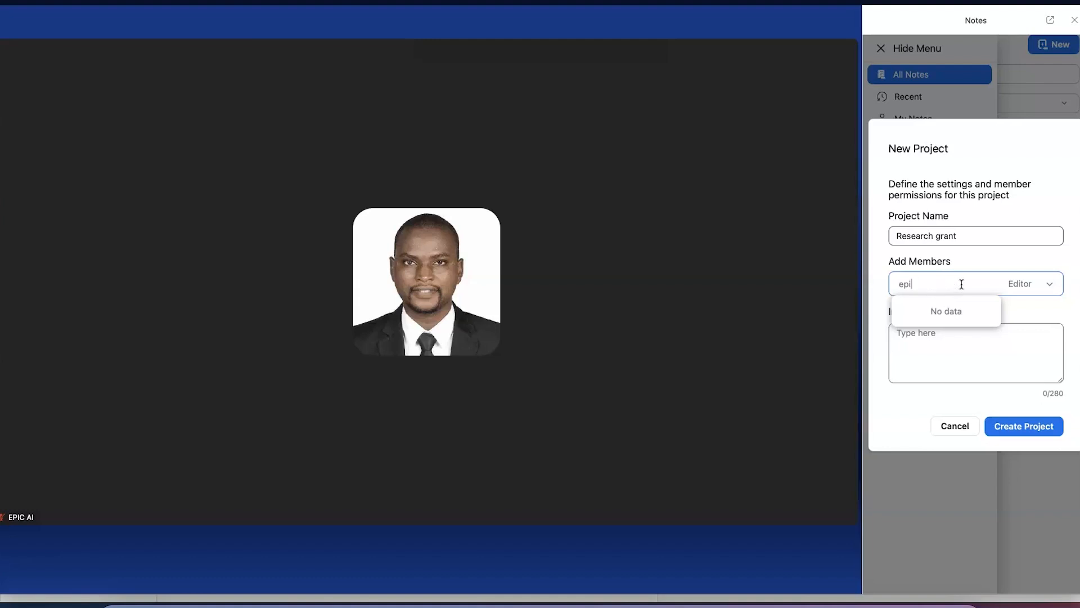
pyautogui.press('BackSpace')
pyautogui.press('BackSpace')
pyautogui.press('BackSpace')
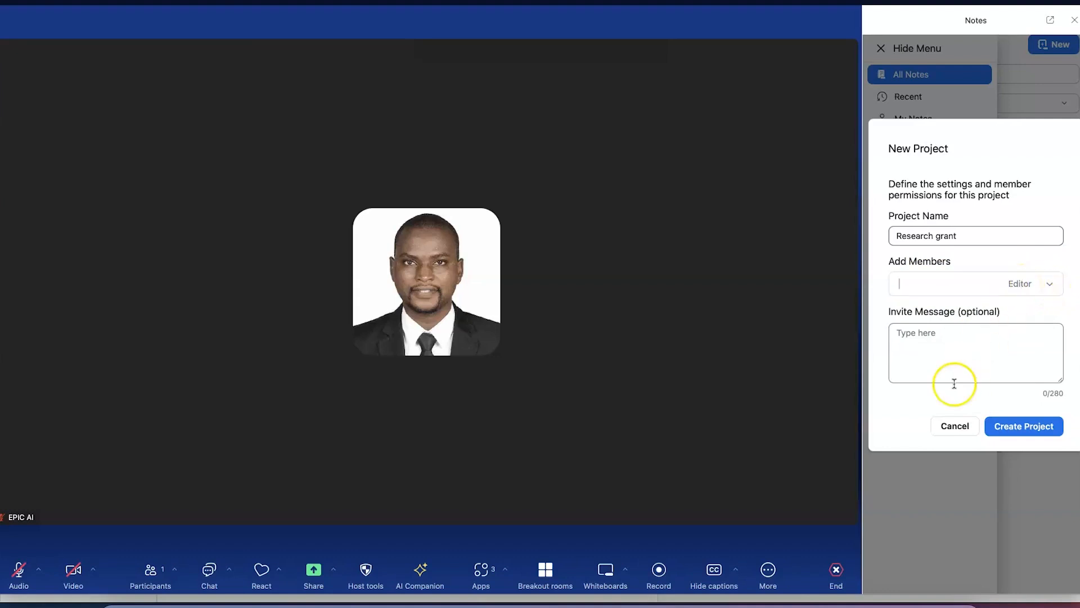
pyautogui.click(1022, 429)
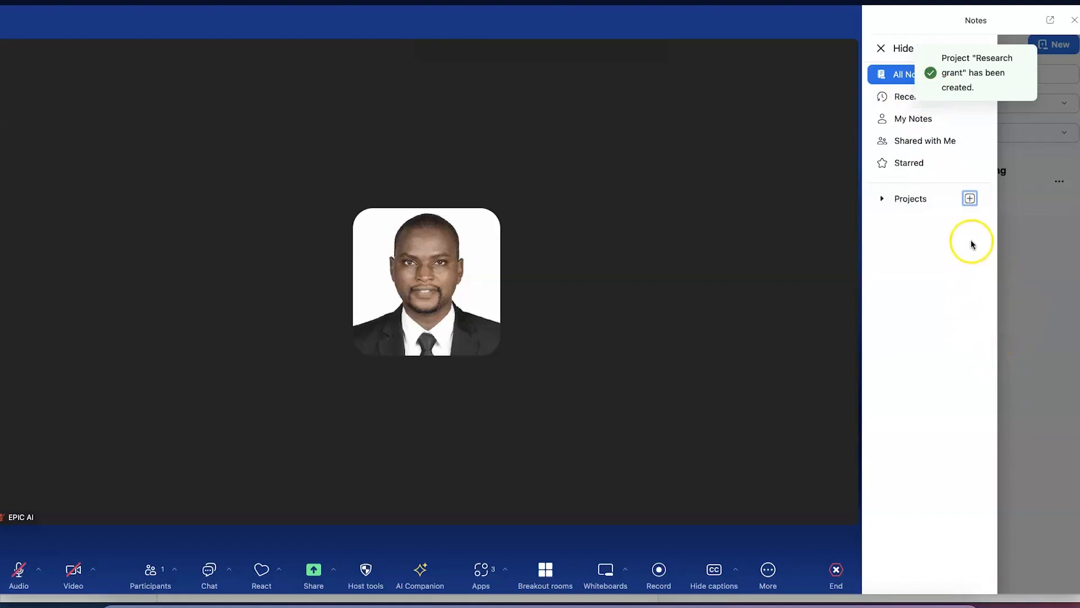
# Add a Research grant note reading 'Starting the meeting' and 'Managing director speaking', then select both lines
pyautogui.click(1027, 263)
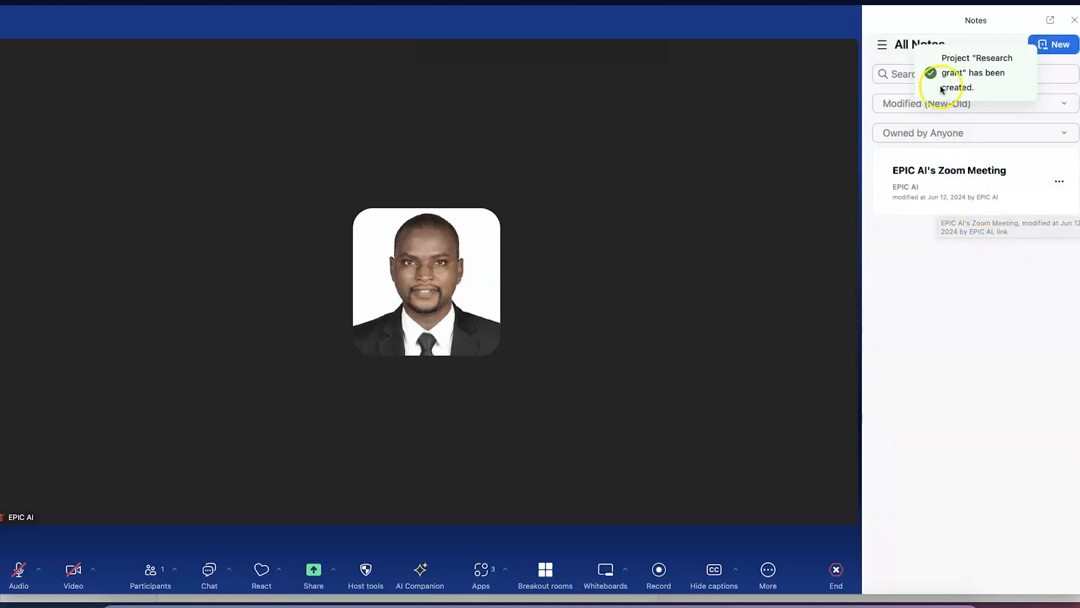
pyautogui.click(882, 44)
pyautogui.click(882, 199)
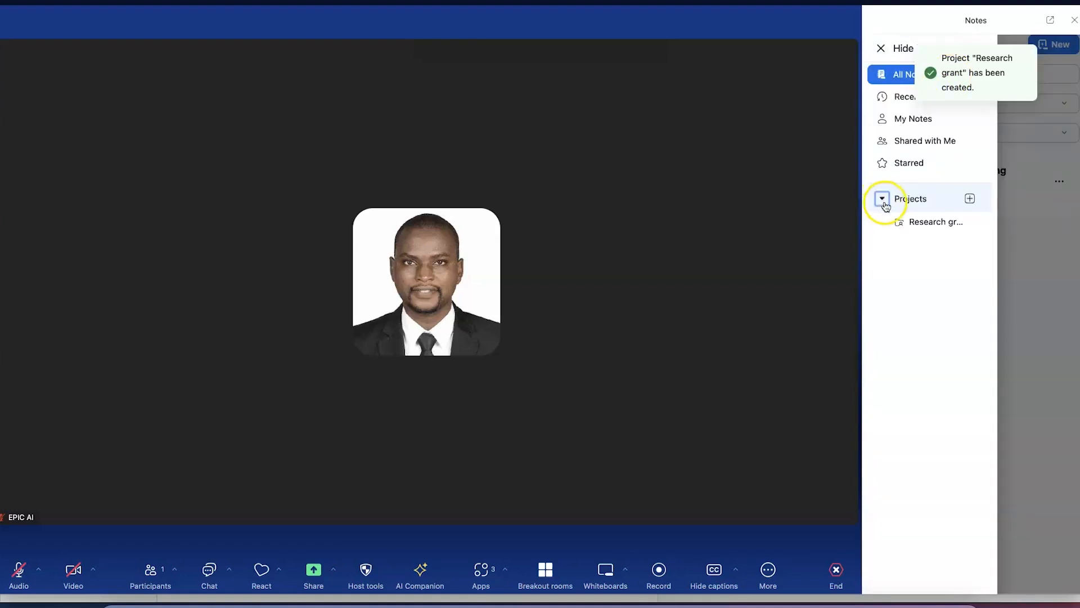
pyautogui.click(925, 222)
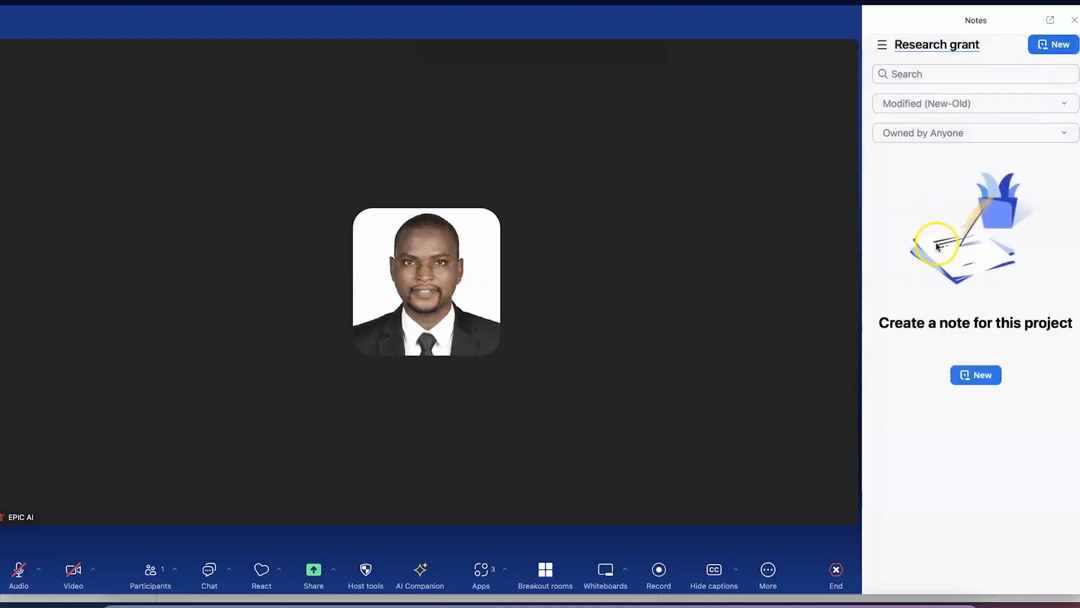
pyautogui.click(989, 379)
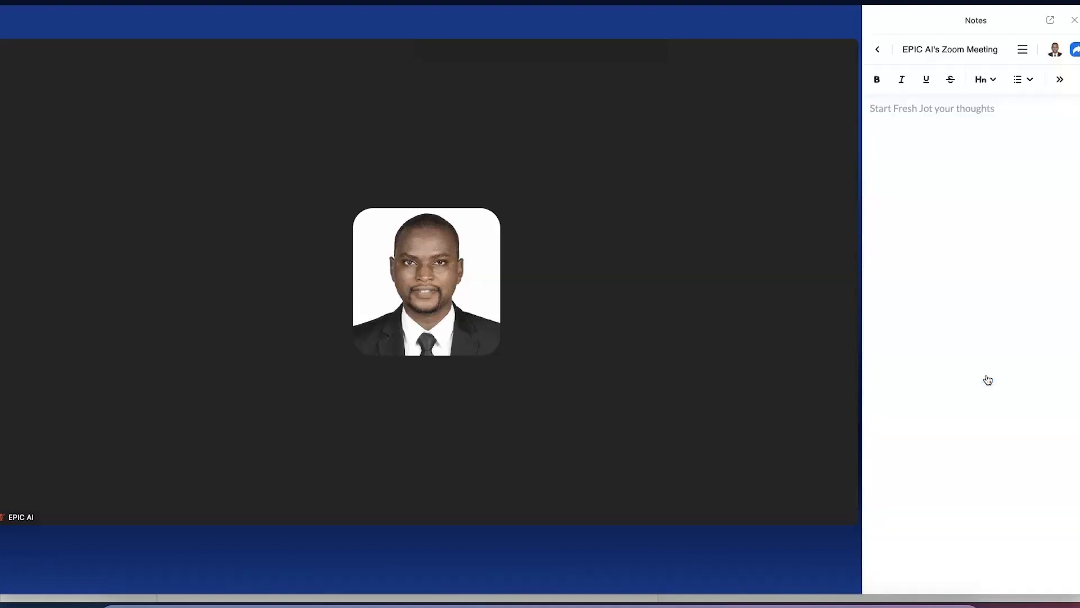
pyautogui.write('Starting the meeting')
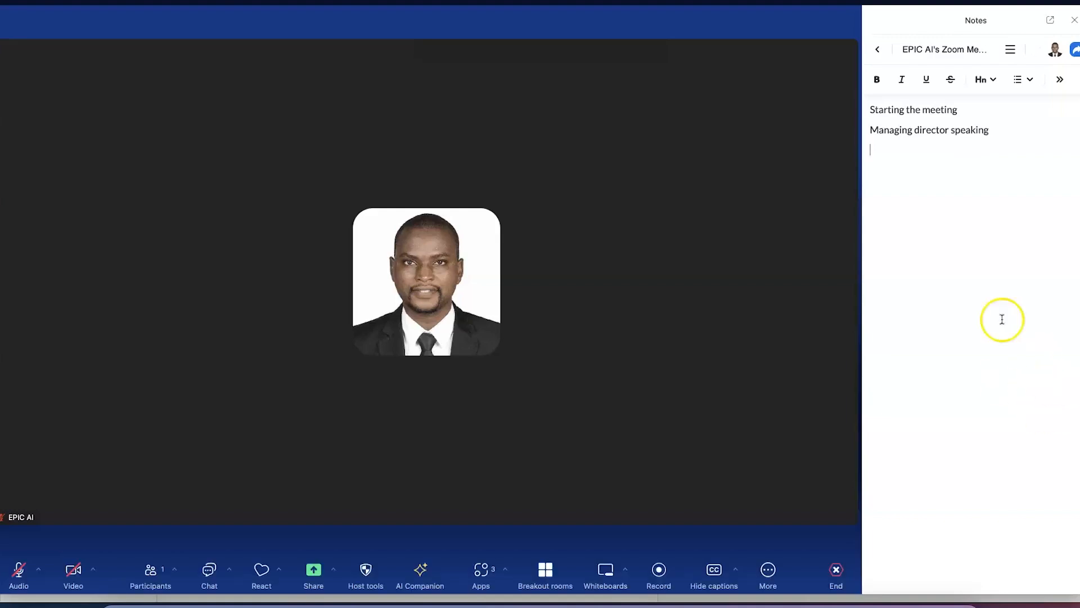
pyautogui.moveTo(998, 129); pyautogui.dragTo(743, 73)
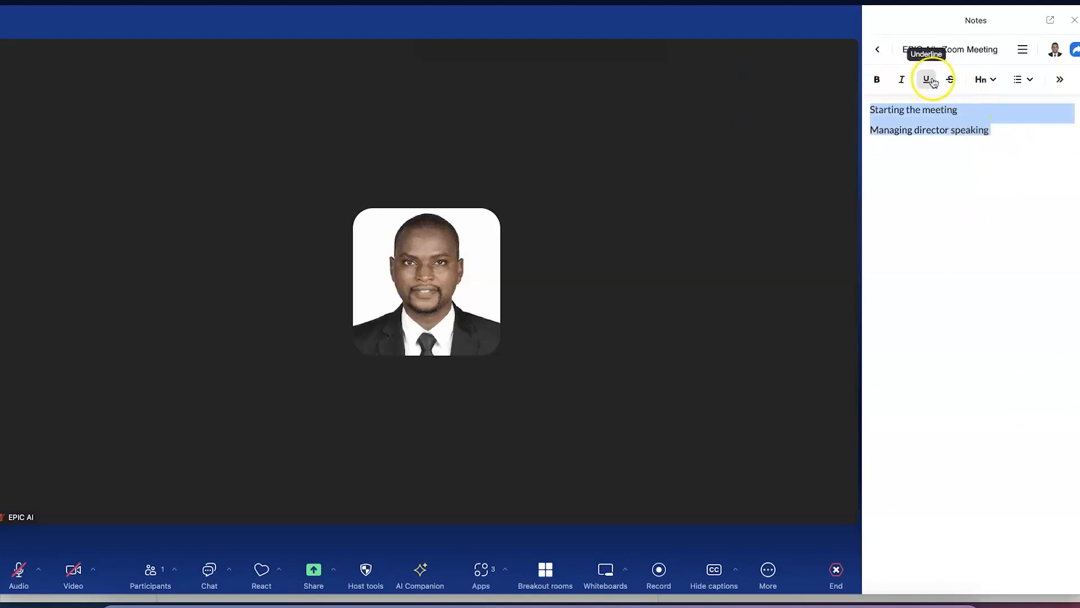
# Bold both note lines, trying then removing italic, underline and strikethrough
pyautogui.click(877, 79)
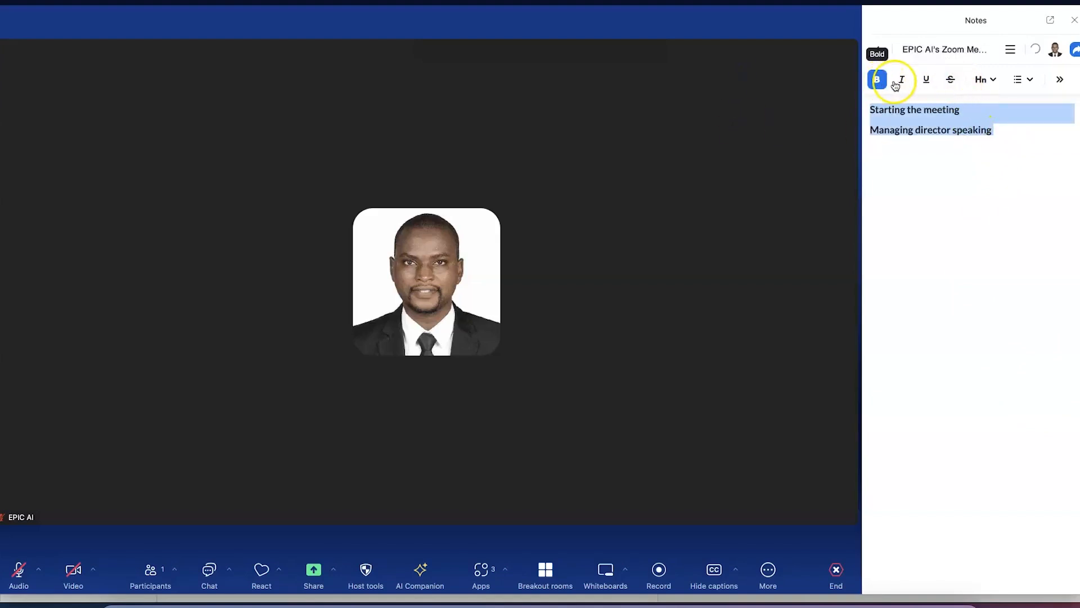
pyautogui.click(904, 82)
pyautogui.click(926, 82)
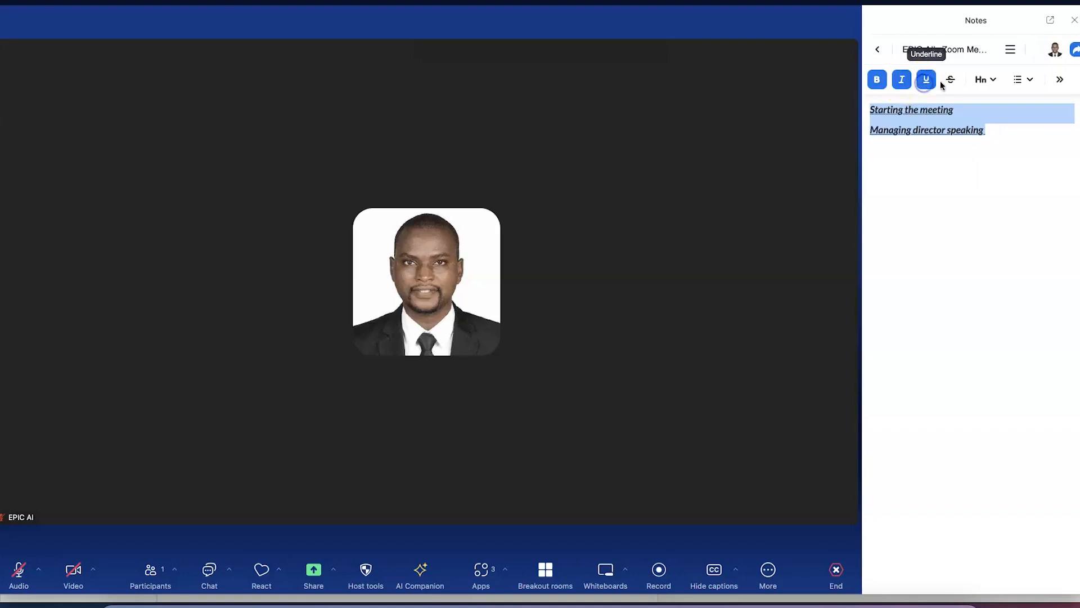
pyautogui.click(950, 82)
pyautogui.click(949, 82)
pyautogui.click(926, 81)
pyautogui.click(907, 83)
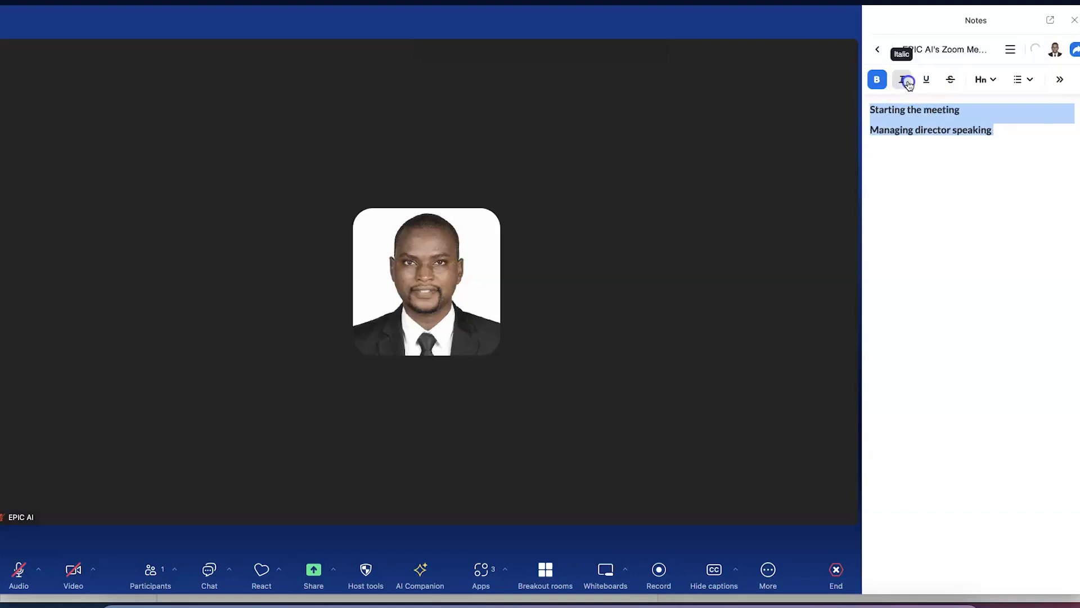
# Turn the lines into a checklist after trying numbered and bulleted lists
pyautogui.click(986, 80)
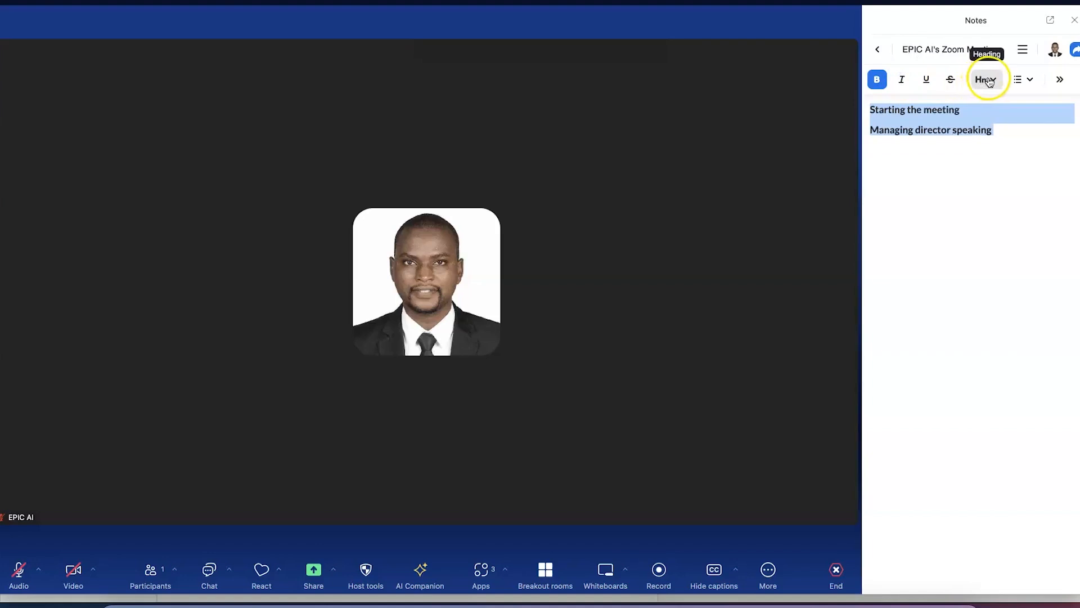
pyautogui.click(989, 80)
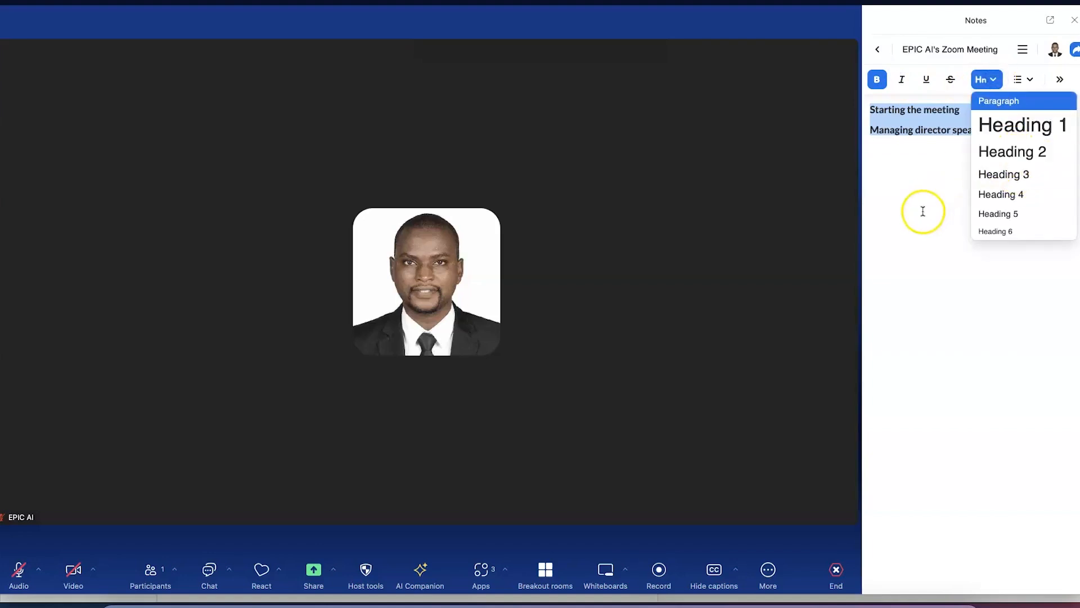
pyautogui.click(983, 80)
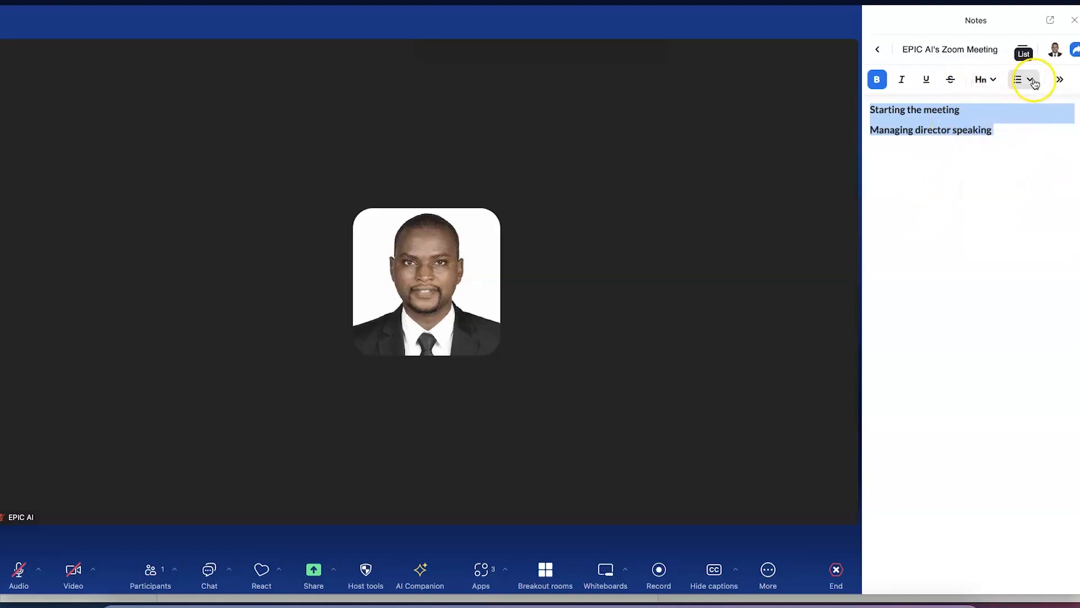
pyautogui.click(1021, 81)
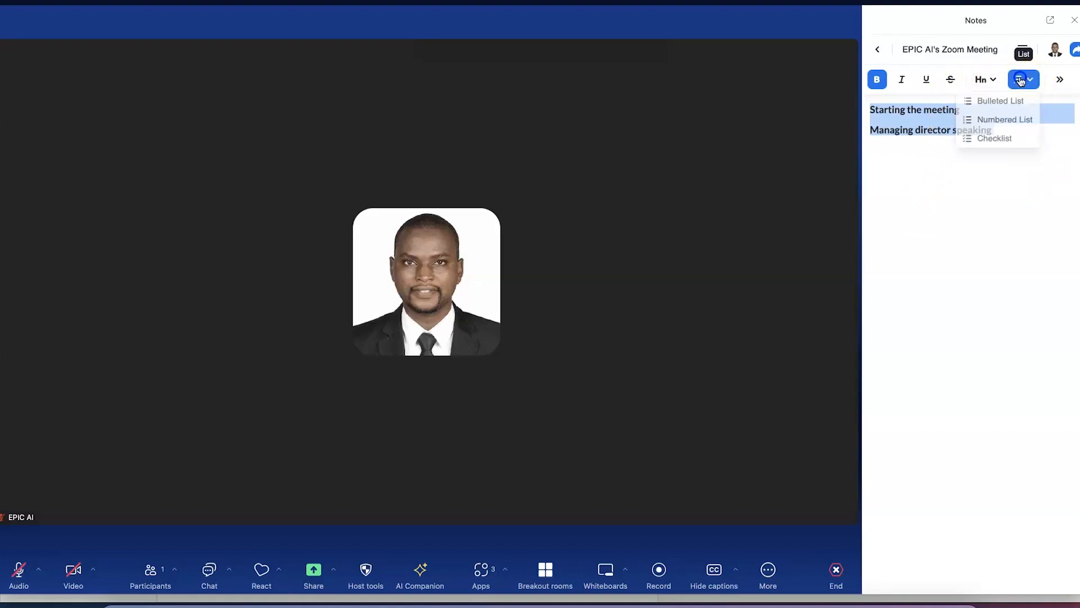
pyautogui.click(1024, 120)
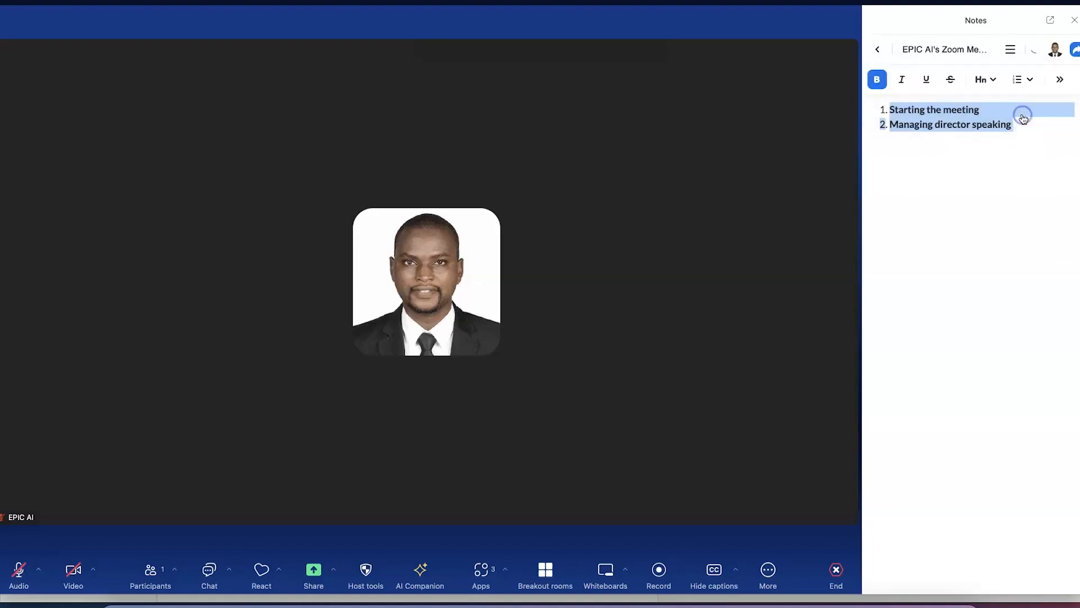
pyautogui.click(1022, 79)
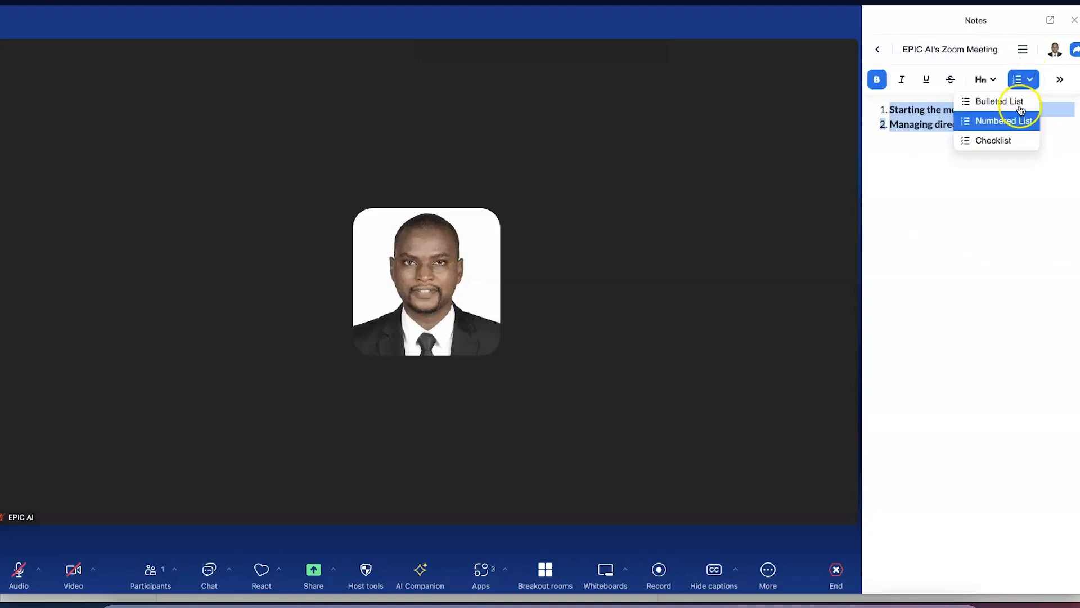
pyautogui.click(1020, 99)
pyautogui.click(1022, 79)
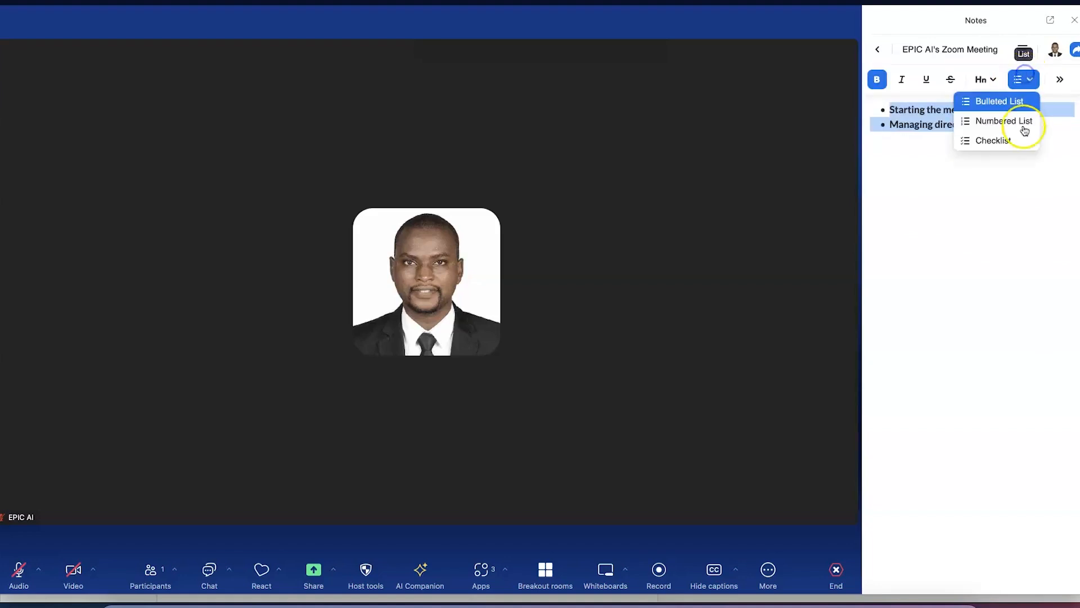
pyautogui.click(1021, 147)
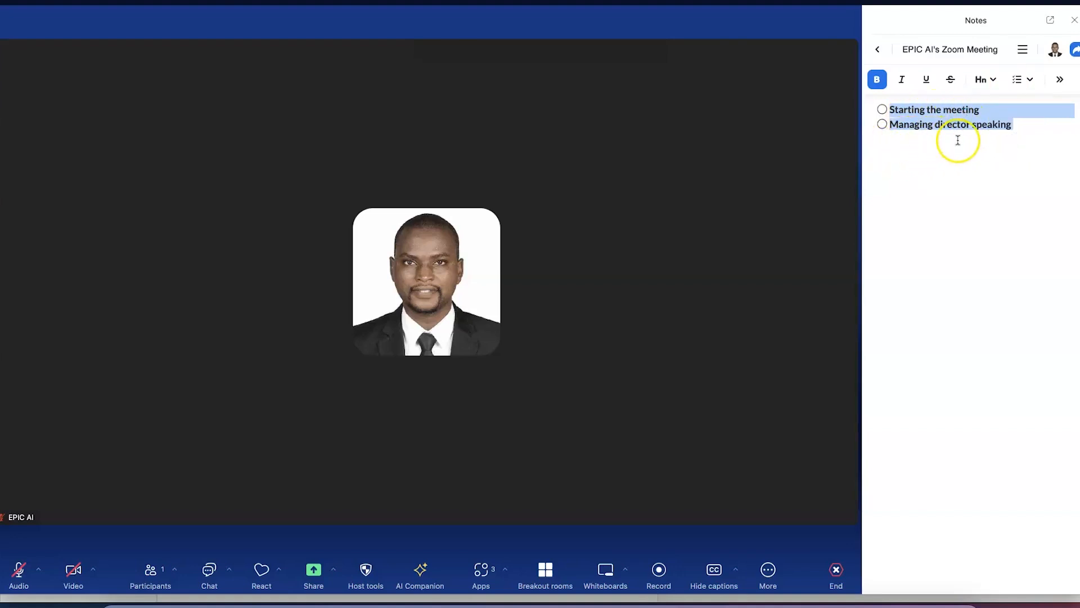
# Add a third checklist item, 'The secretary's remark'
pyautogui.click(1041, 124)
pyautogui.press('Return')
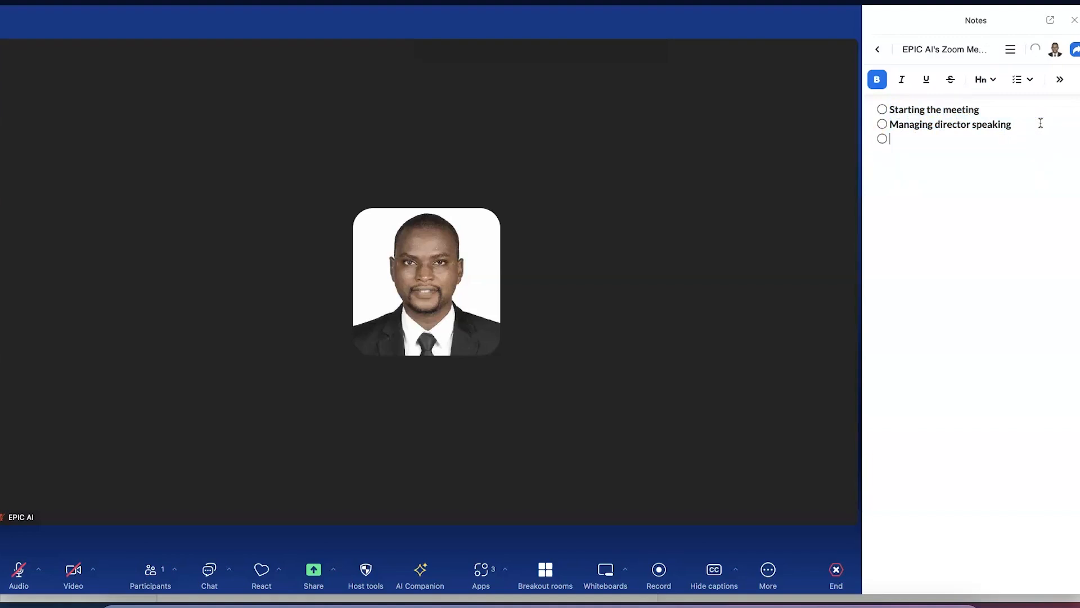
pyautogui.write("The secretary's remark")
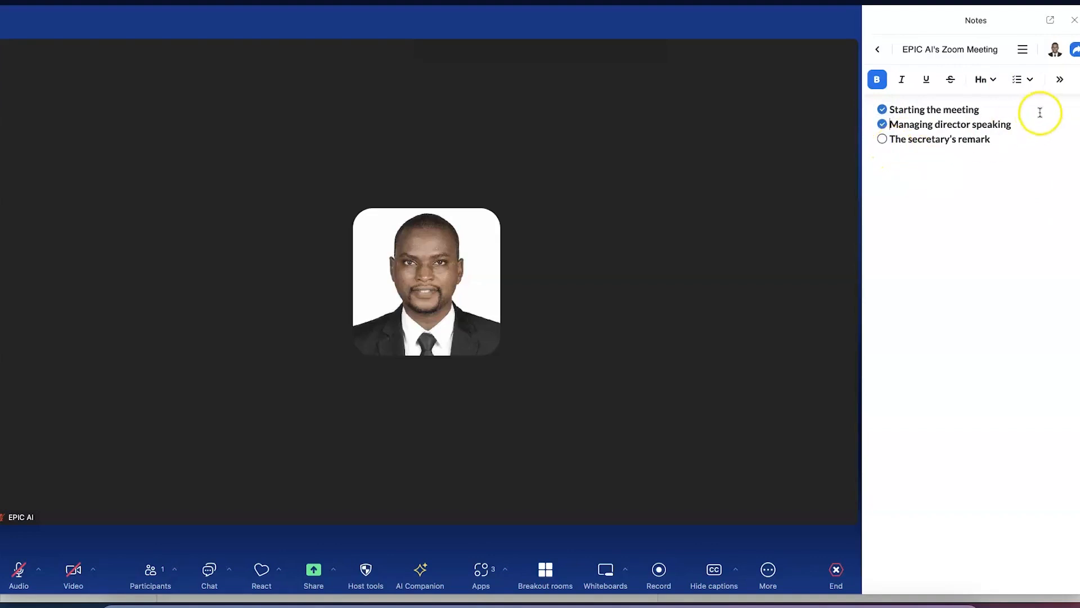
pyautogui.click(1060, 80)
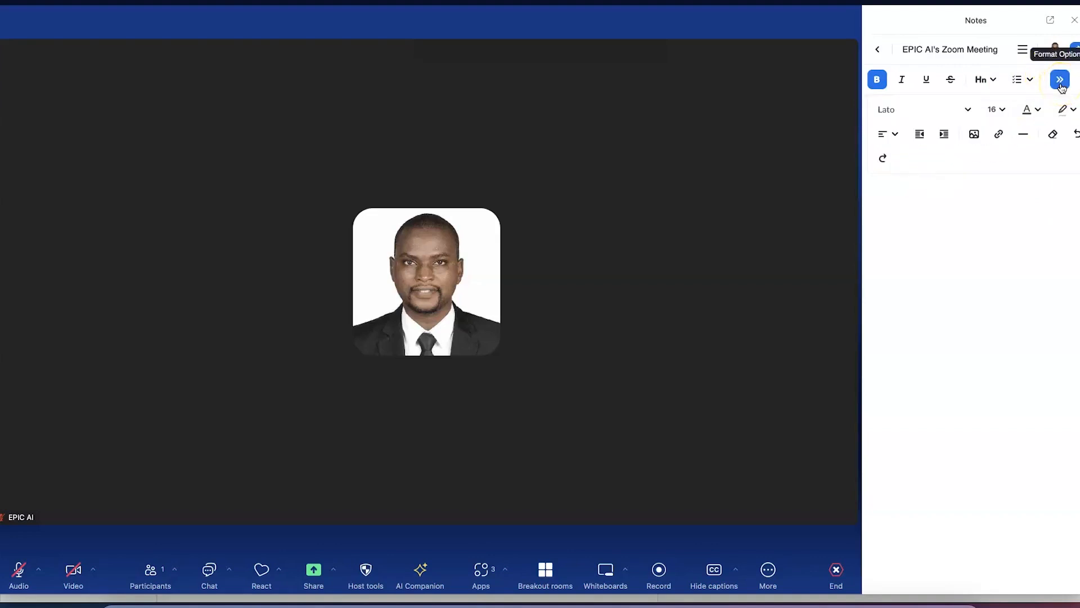
# Browse the font, font size and text colour options without changing anything
pyautogui.click(926, 116)
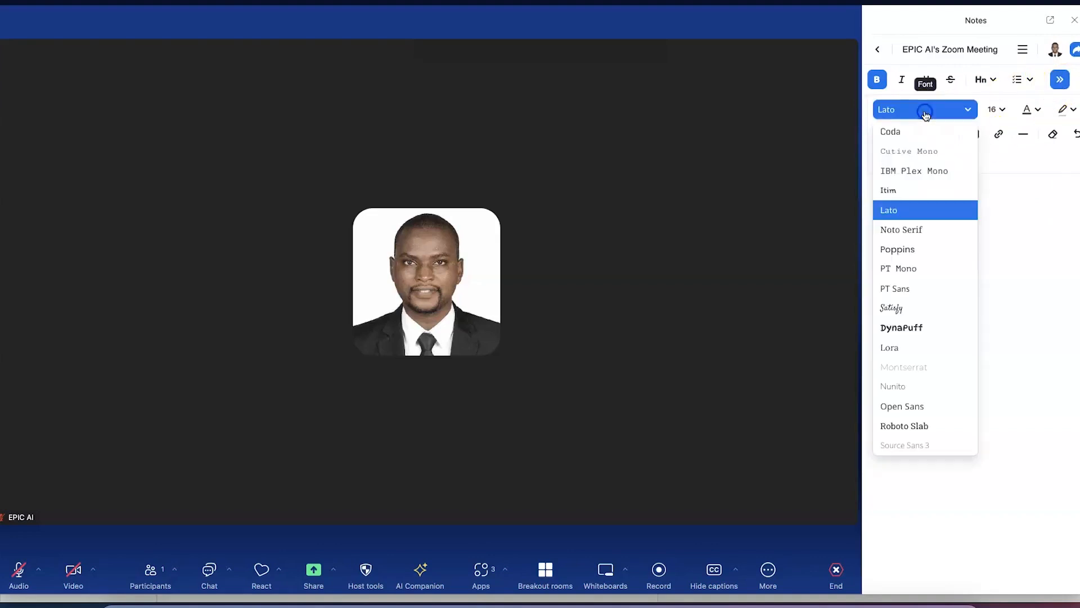
pyautogui.click(987, 202)
pyautogui.click(1060, 80)
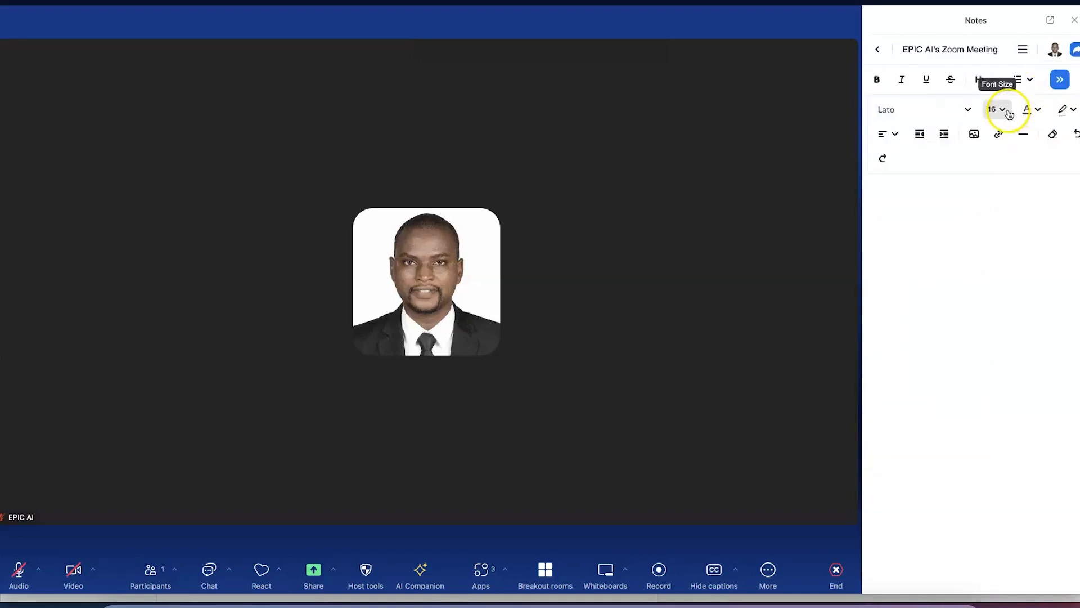
pyautogui.click(1008, 111)
pyautogui.click(1037, 114)
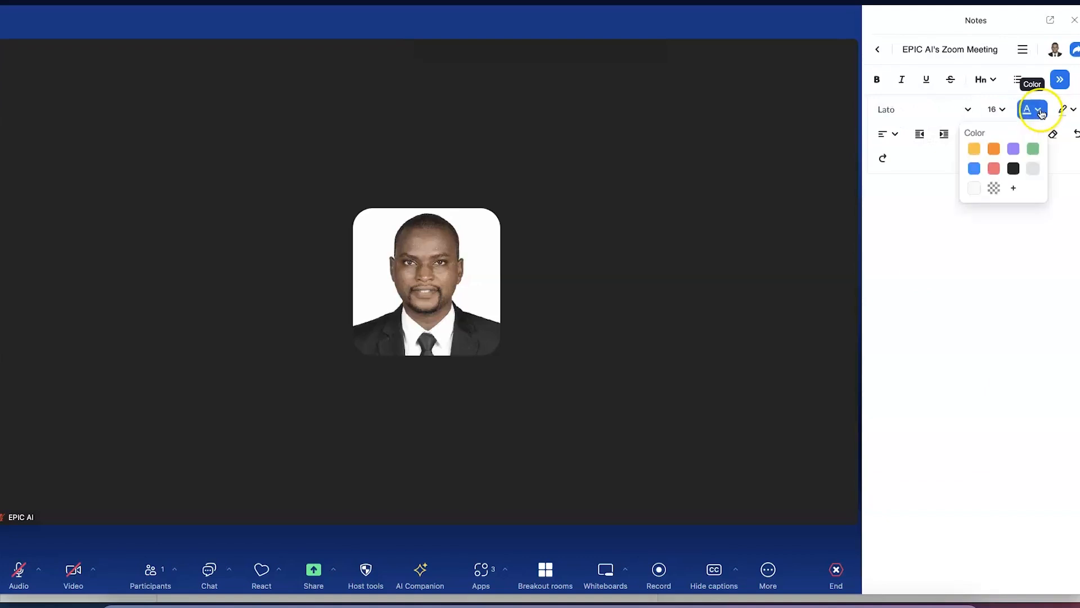
pyautogui.click(995, 170)
# Colour the line 'The secretary's remark' purple
pyautogui.tripleClick(965, 138)
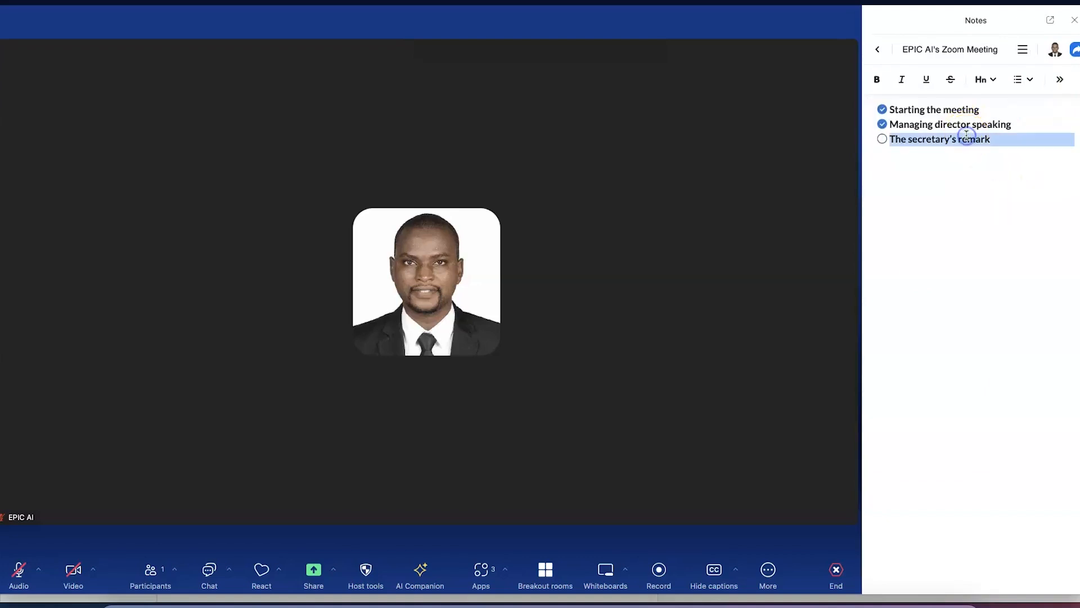
pyautogui.click(1060, 80)
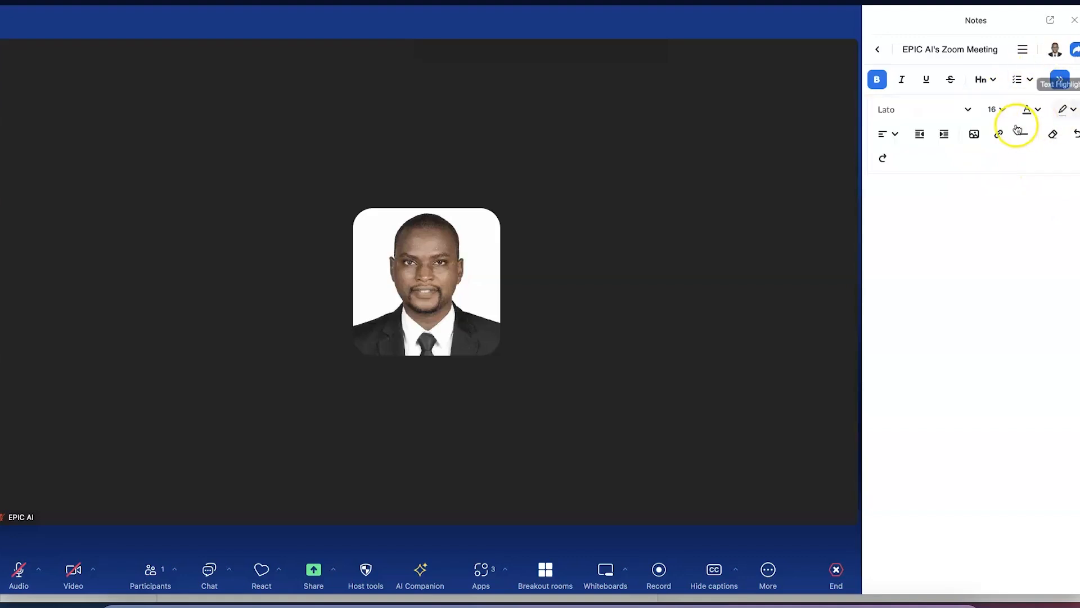
pyautogui.click(1031, 109)
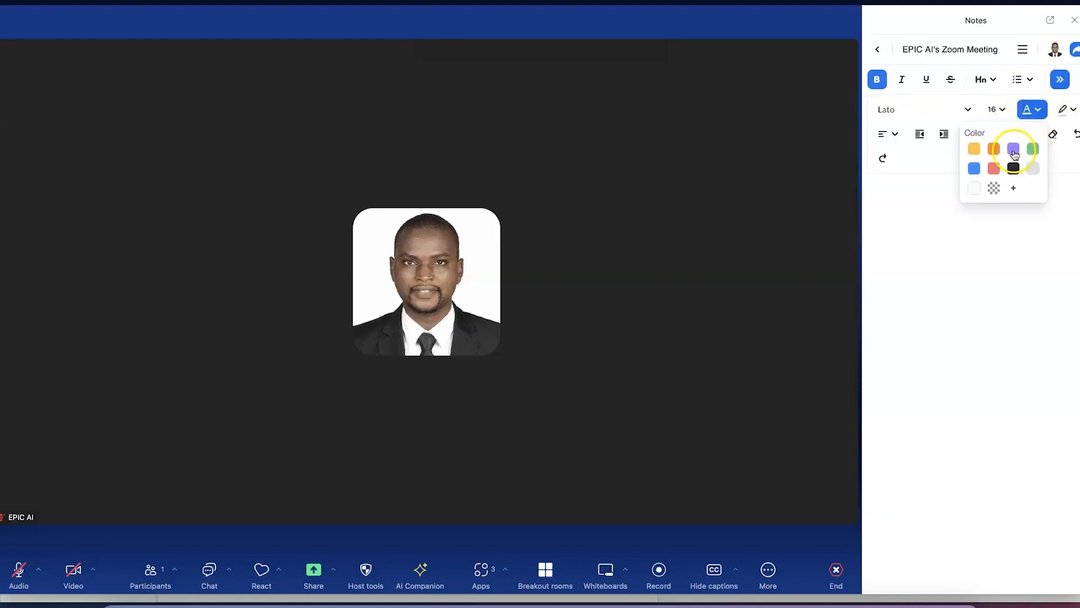
pyautogui.click(1014, 150)
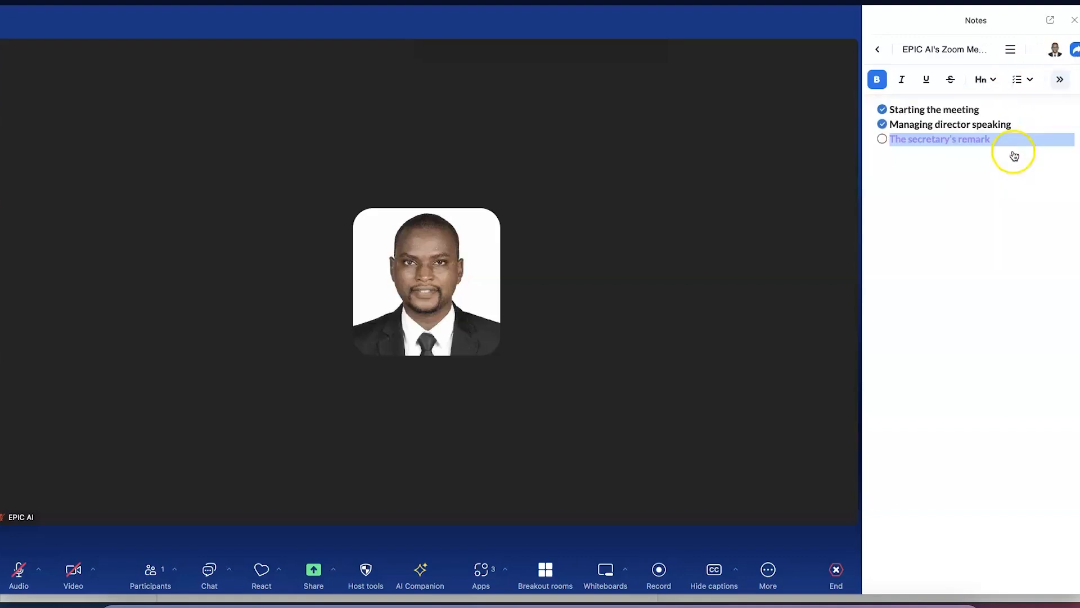
pyautogui.click(1060, 79)
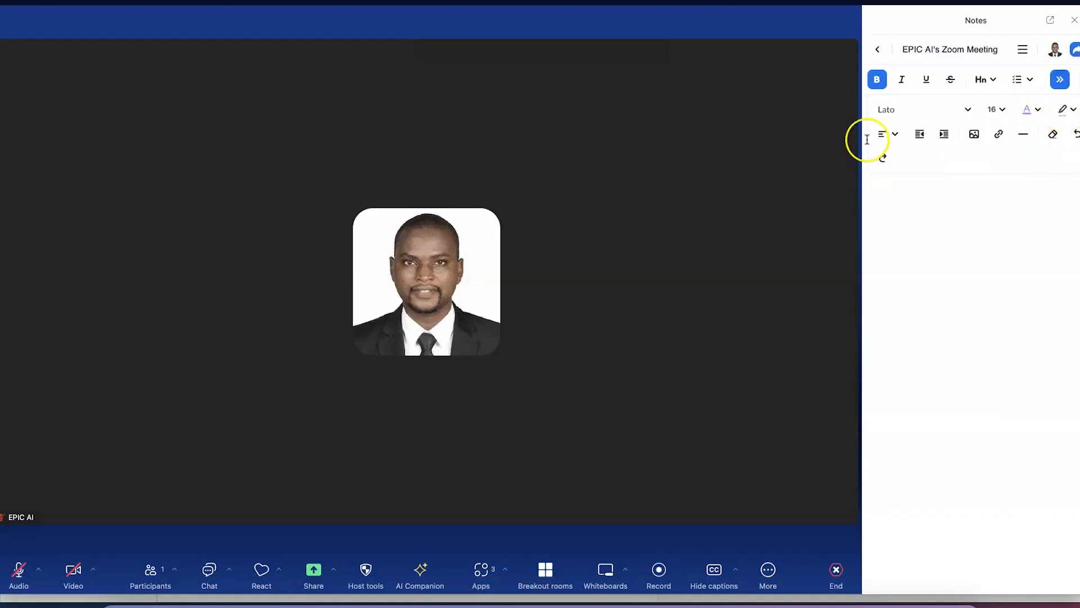
pyautogui.click(889, 135)
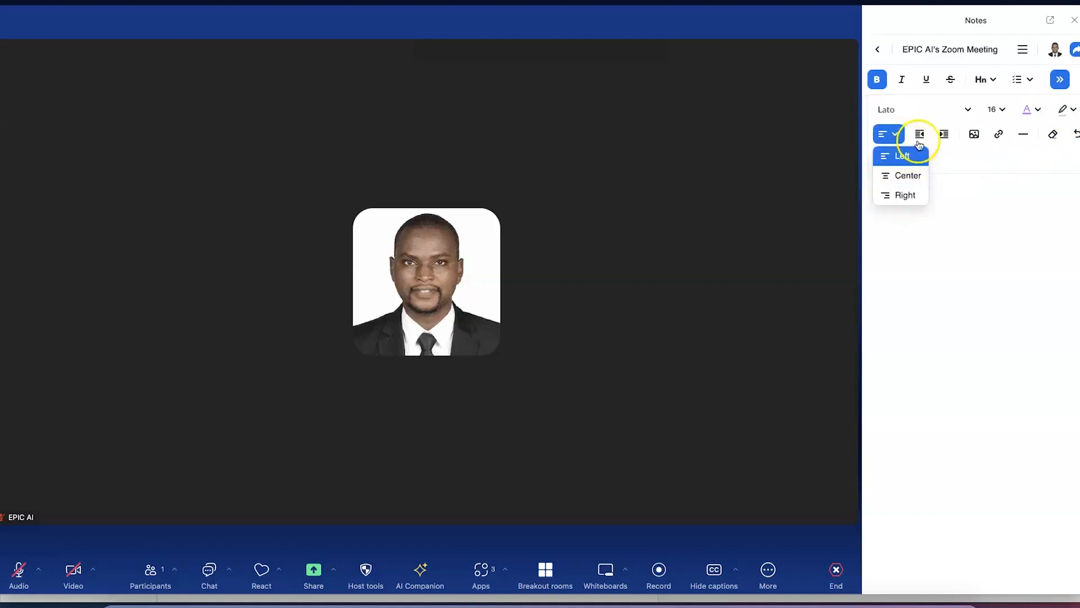
pyautogui.click(979, 138)
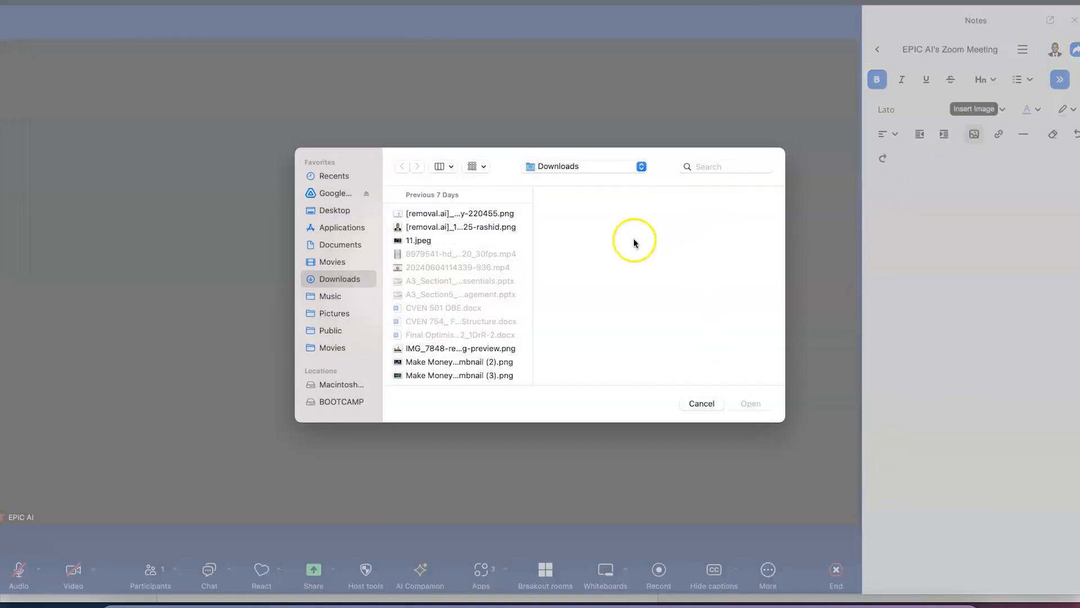
pyautogui.click(464, 227)
pyautogui.click(744, 404)
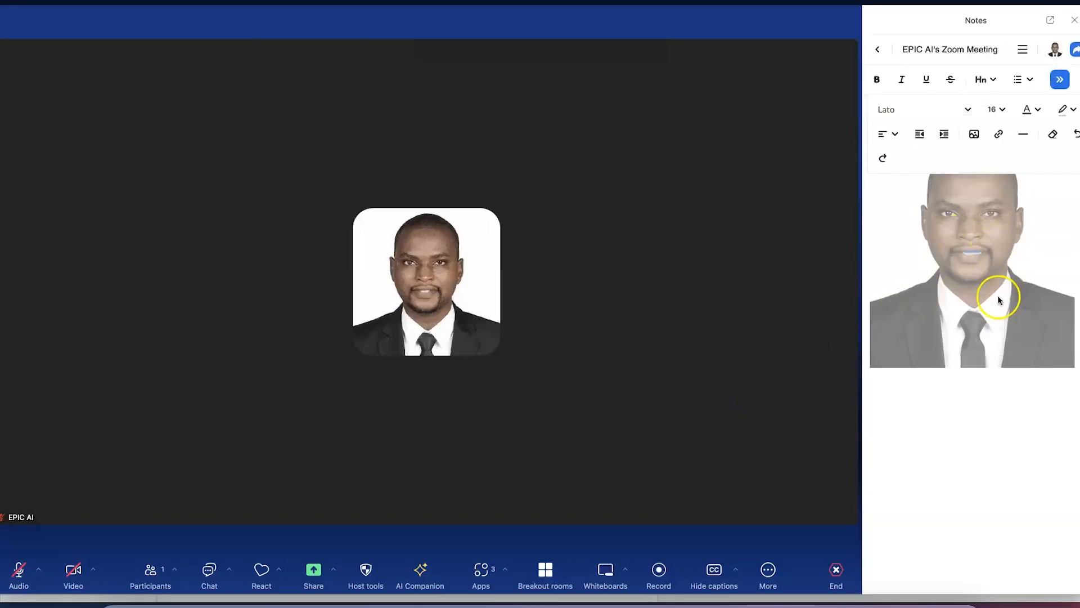
pyautogui.click(977, 230)
pyautogui.moveTo(1072, 145); pyautogui.dragTo(996, 220)
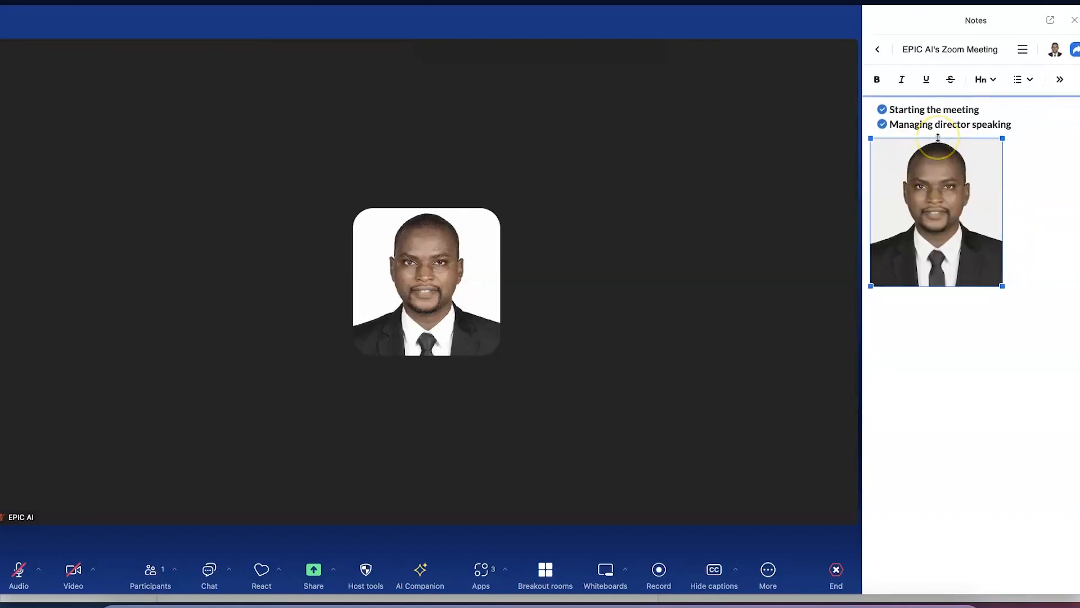
pyautogui.hotkey('ctrl', 'z')
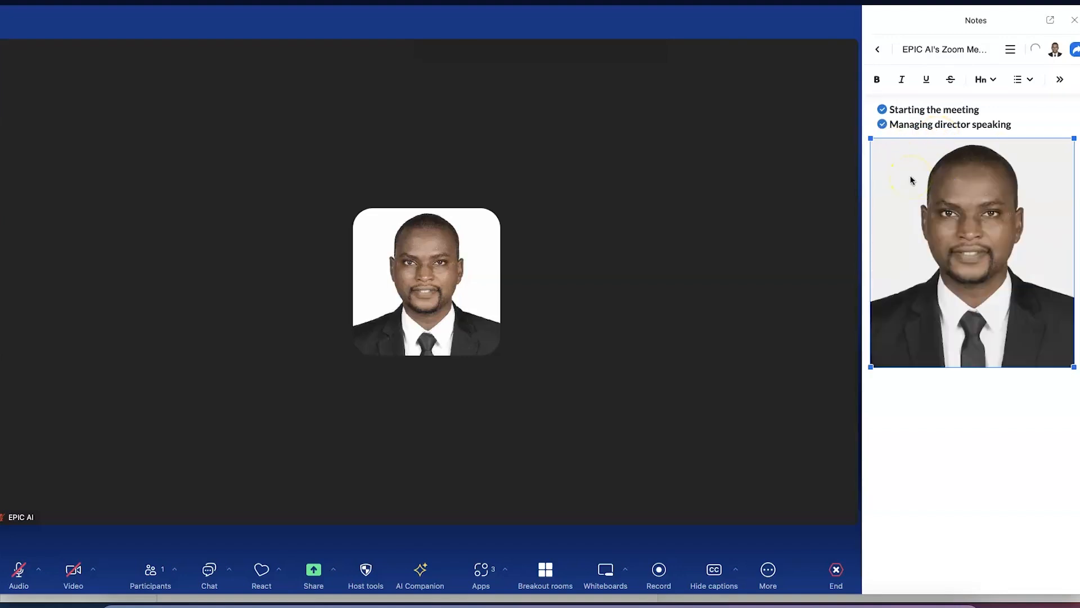
pyautogui.hotkey('ctrl', 'z')
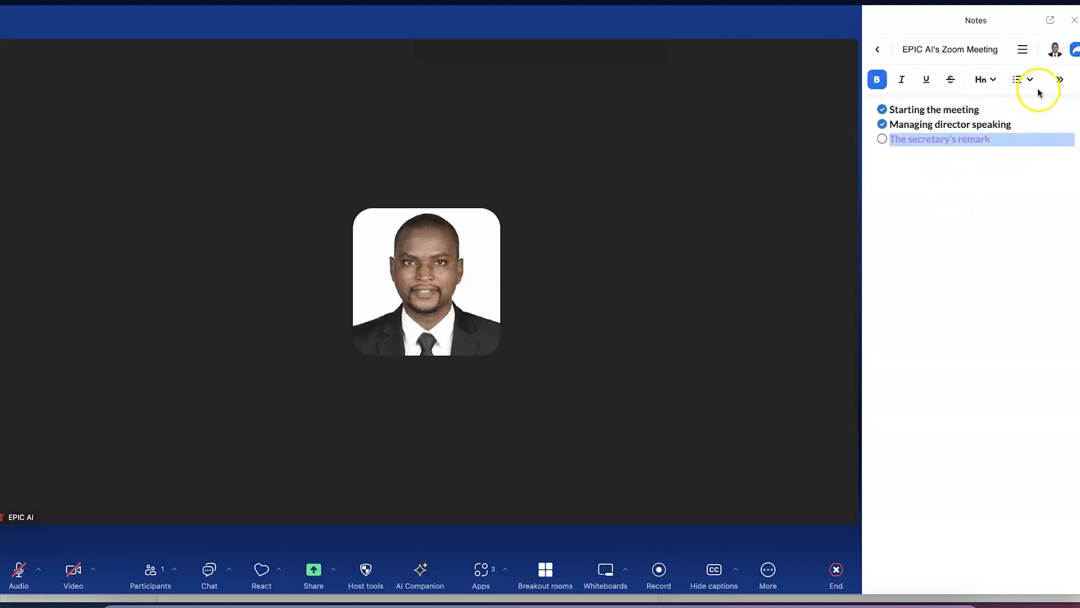
pyautogui.click(1061, 79)
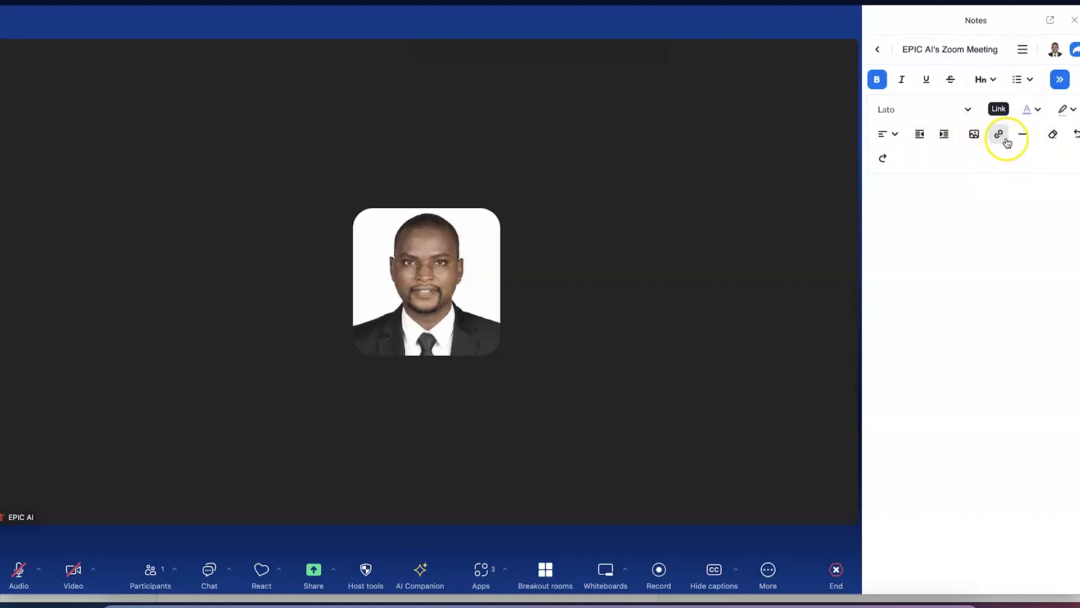
pyautogui.click(1060, 140)
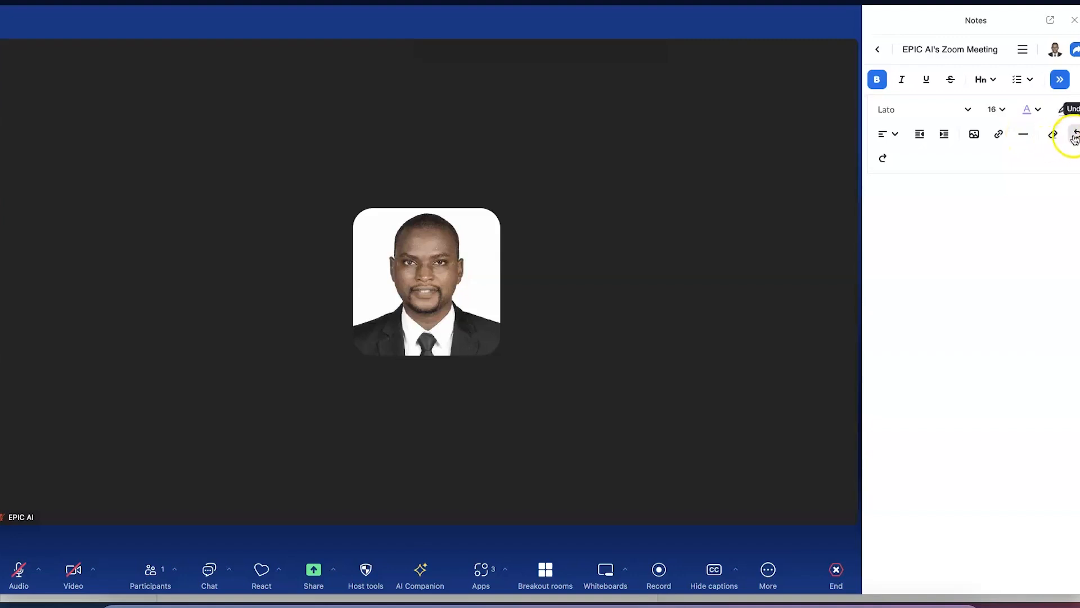
# Rename the note to 'Meeting briefings'
pyautogui.click(985, 205)
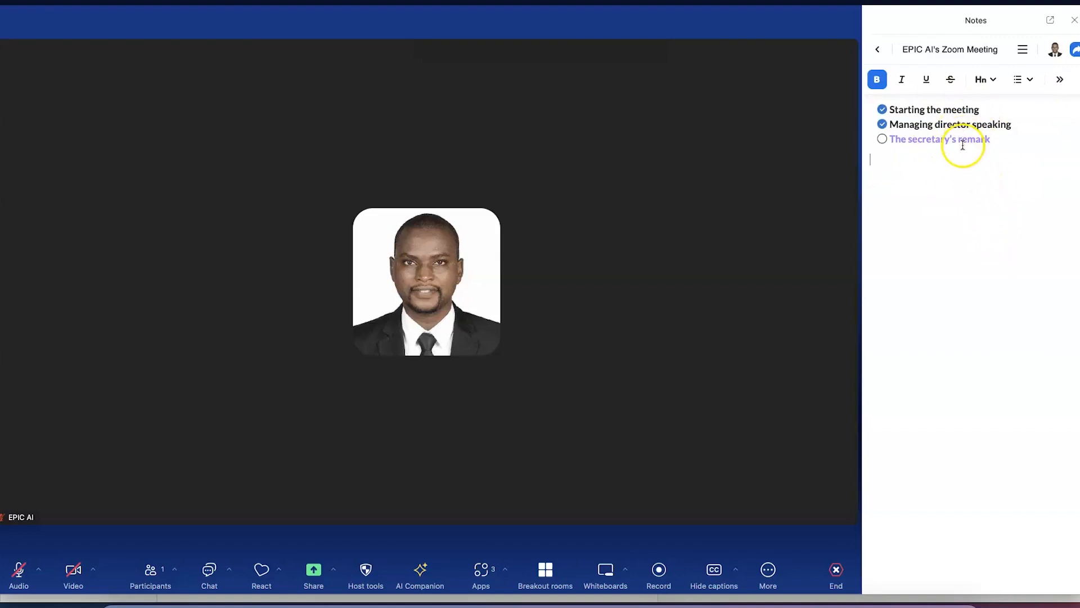
pyautogui.click(959, 49)
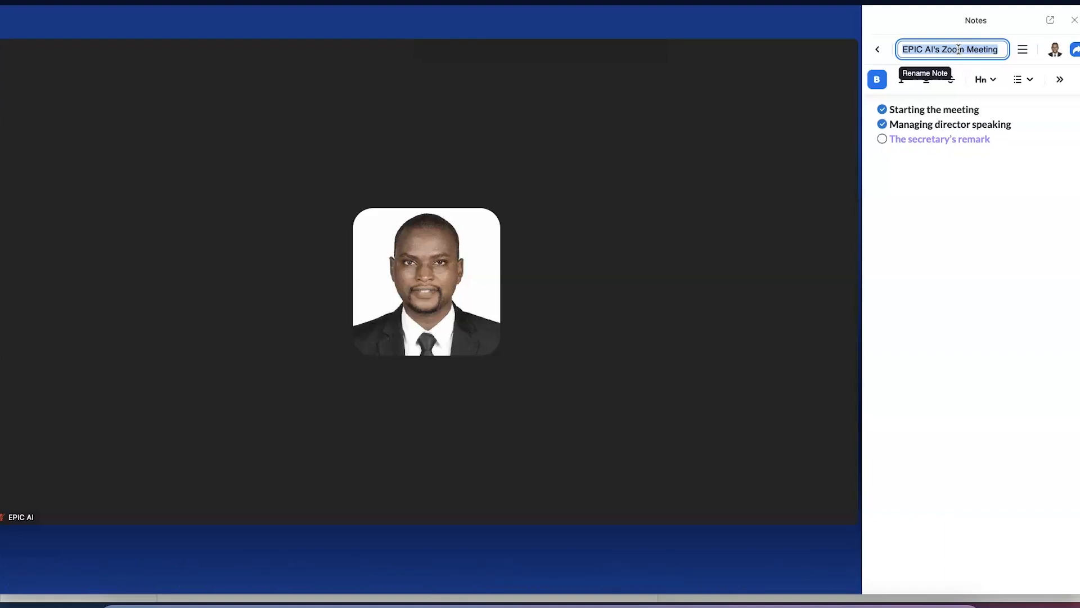
pyautogui.write('Meeting briefings')
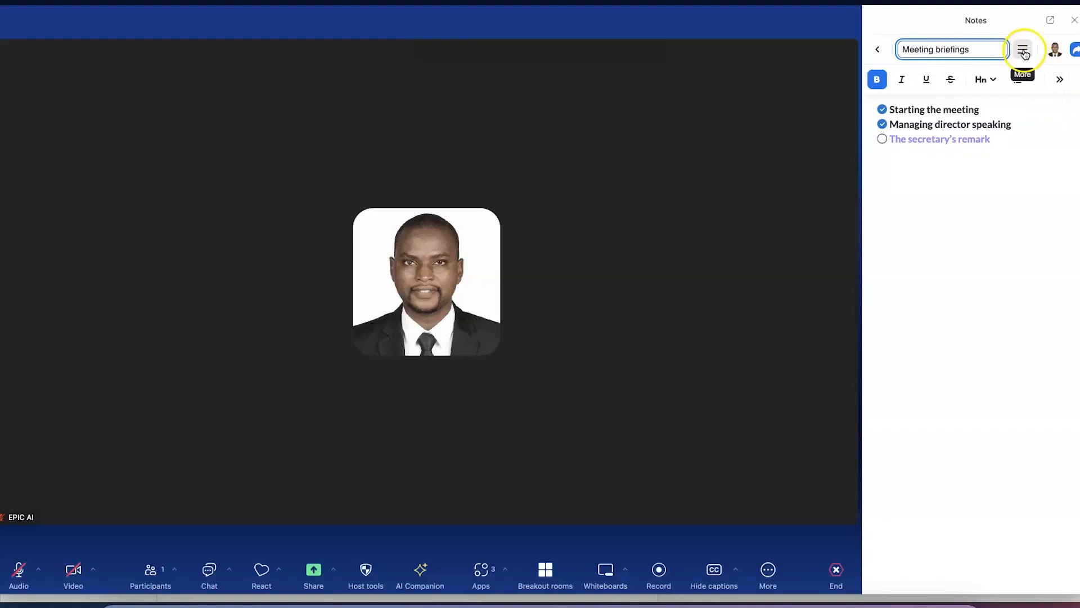
pyautogui.click(1024, 54)
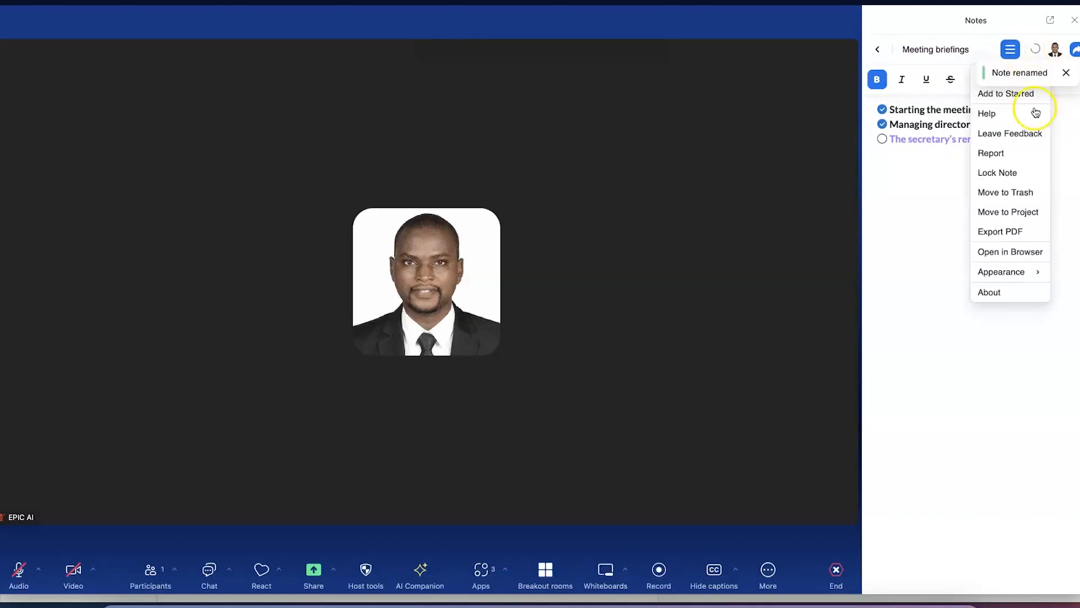
pyautogui.moveTo(1037, 117)
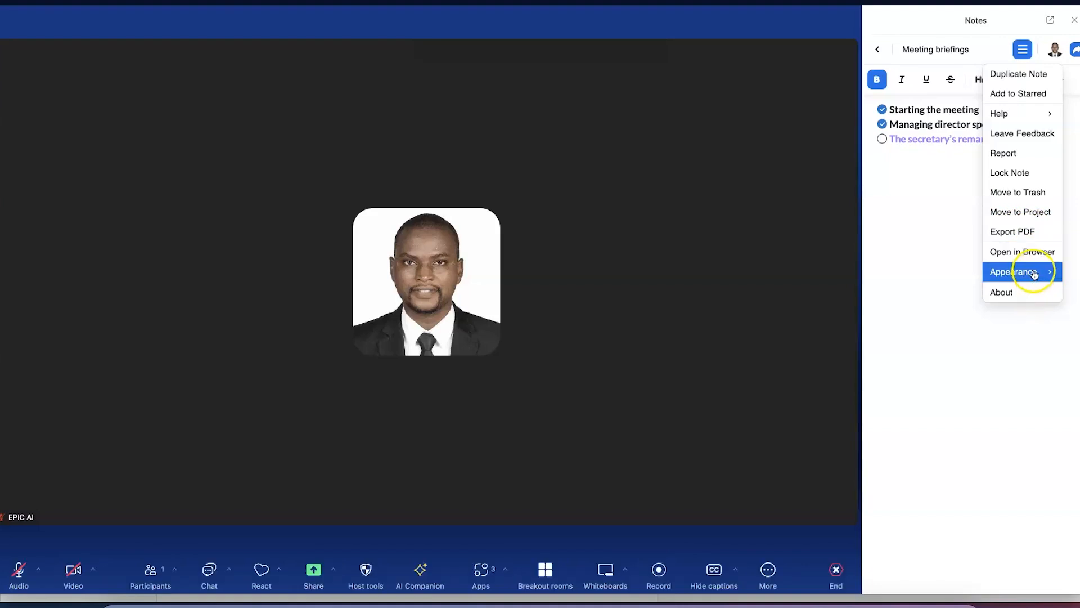
# Switch the Notes appearance to Dark, then back to Automatic
pyautogui.moveTo(1020, 274)
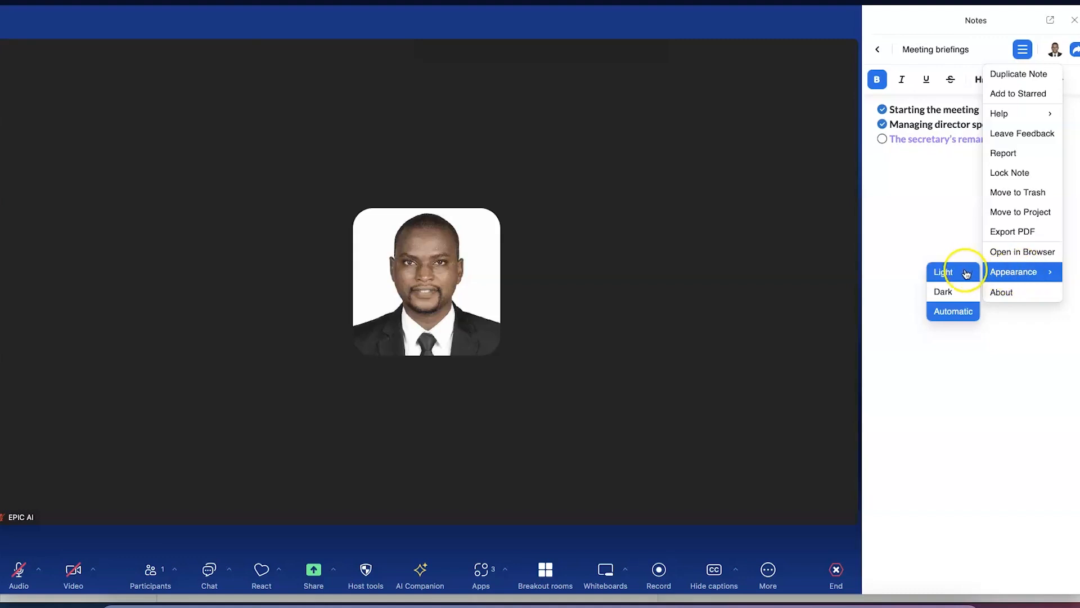
pyautogui.click(950, 293)
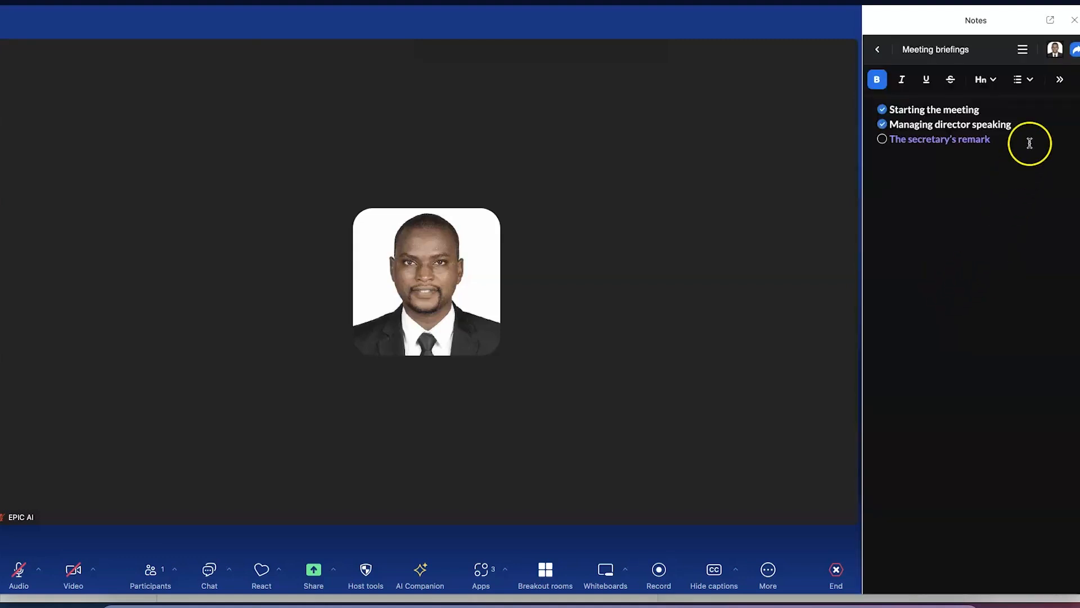
pyautogui.click(1027, 50)
pyautogui.moveTo(1005, 271)
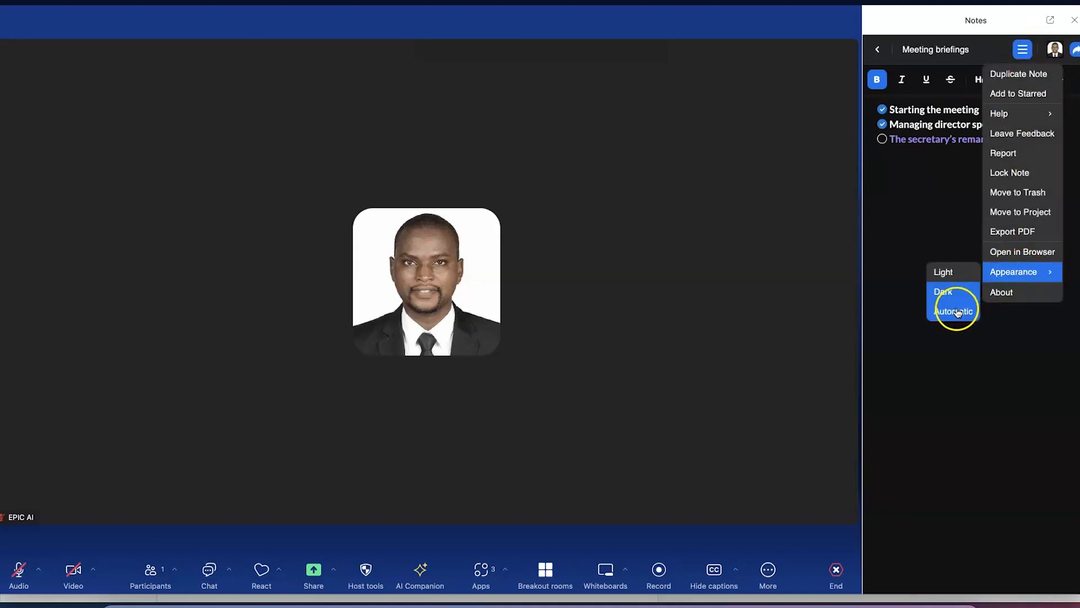
pyautogui.click(957, 310)
pyautogui.click(1023, 49)
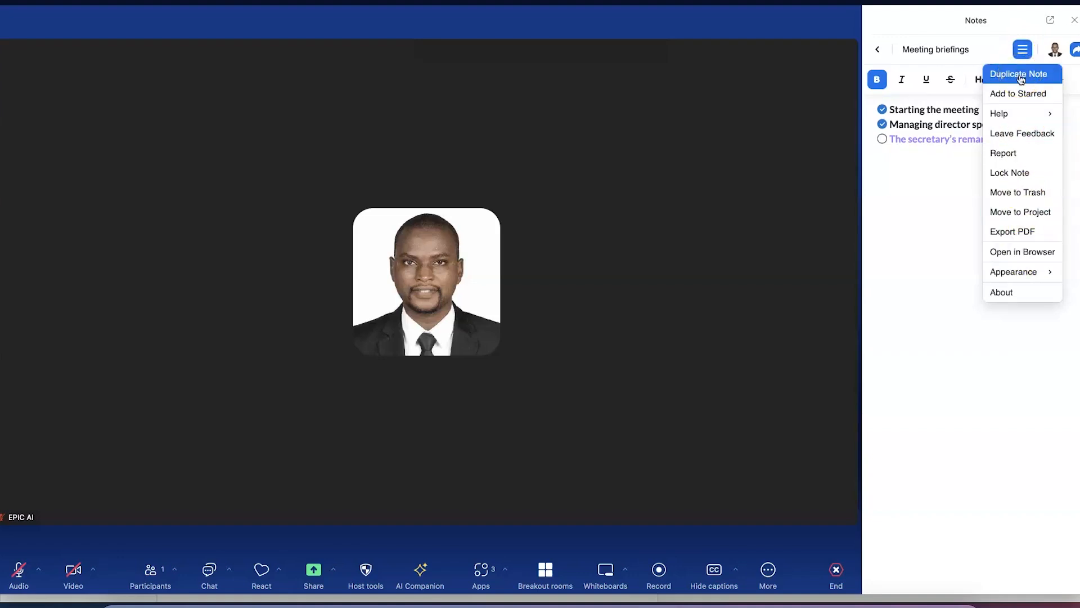
pyautogui.click(930, 200)
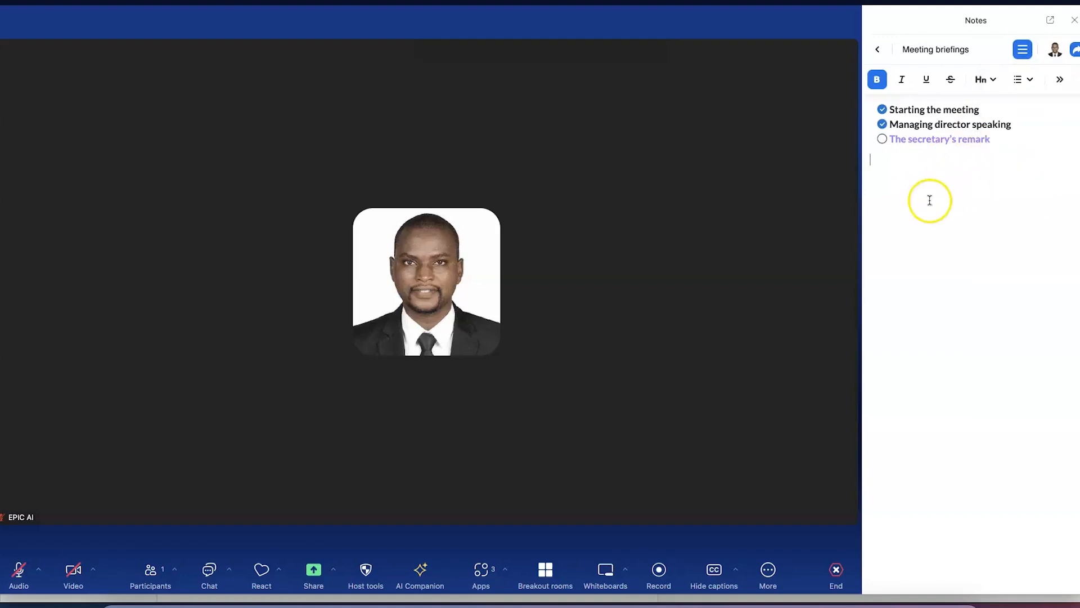
# View the note's sharing settings and invite permission levels, then return to Meeting briefings
pyautogui.click(1075, 50)
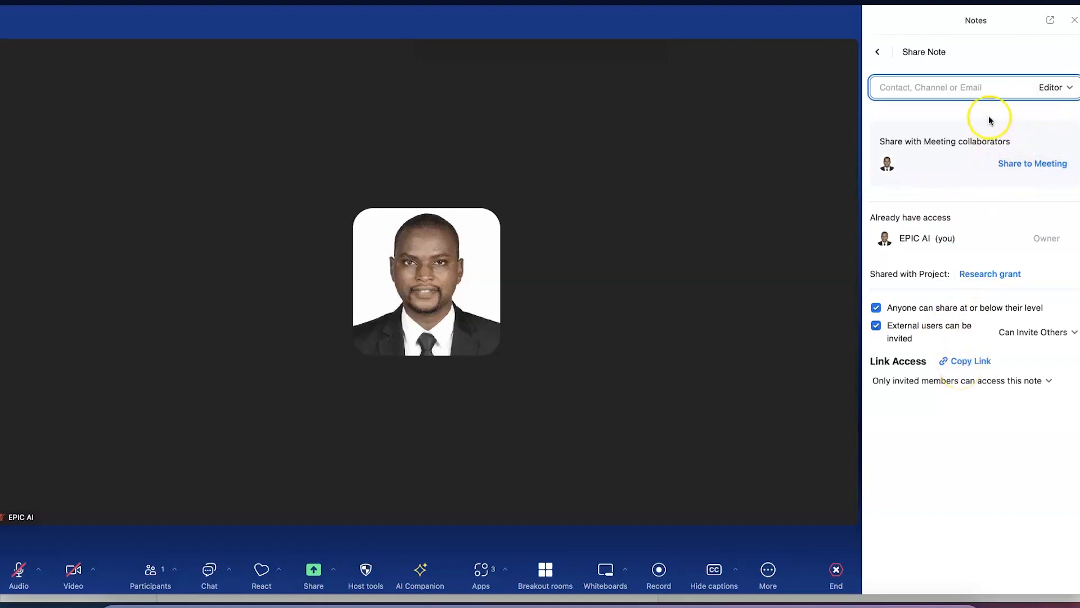
pyautogui.click(877, 51)
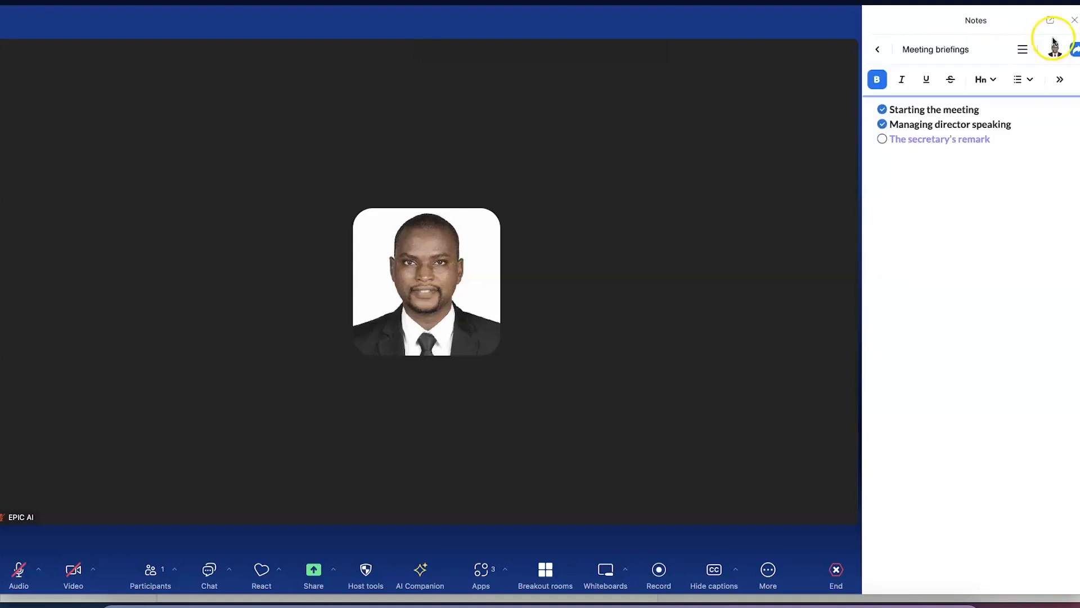
pyautogui.click(1076, 52)
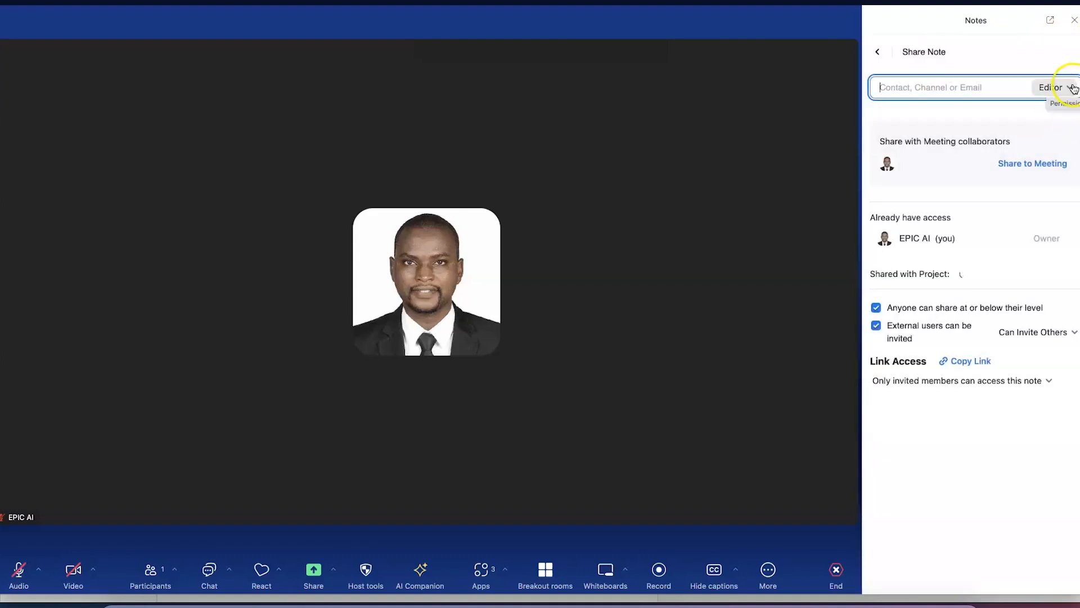
pyautogui.click(1070, 87)
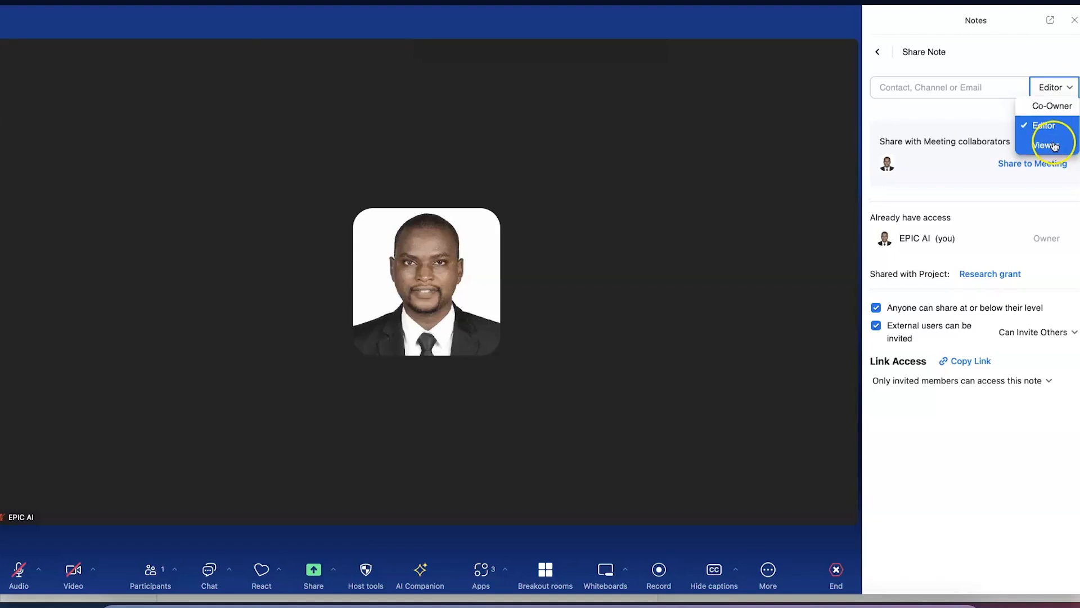
pyautogui.click(964, 108)
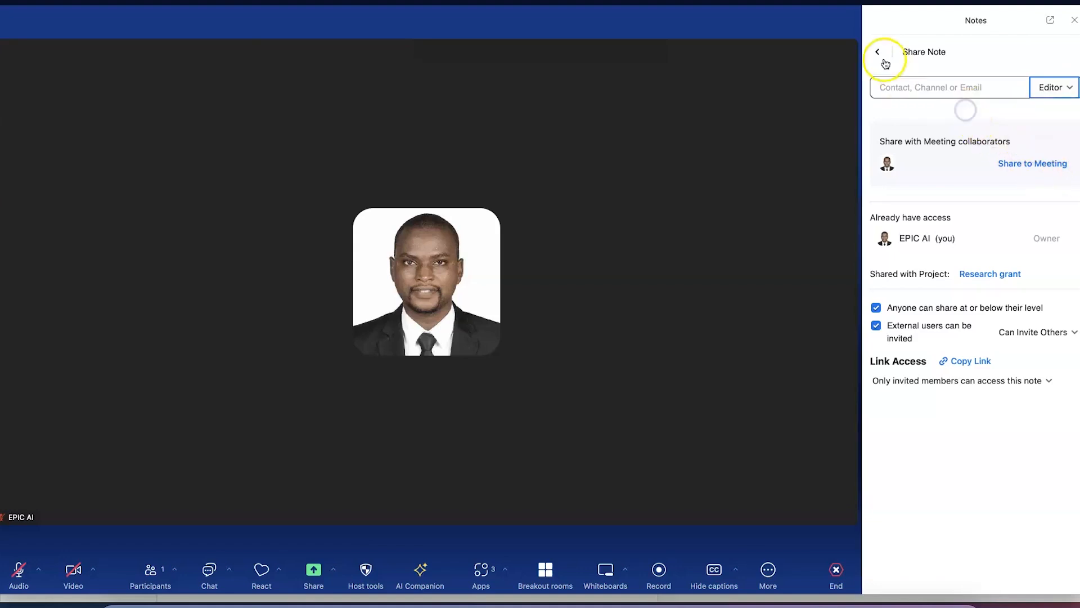
pyautogui.click(879, 53)
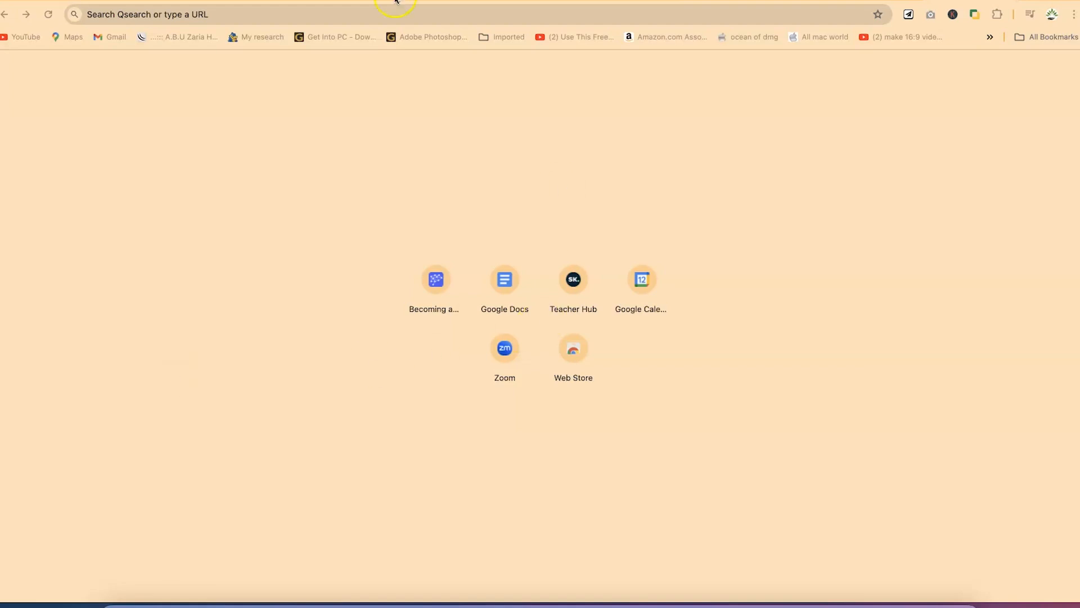
# Load zoom.us/download and scroll down to the Zoom Extension for Browsers section
pyautogui.click(581, 21)
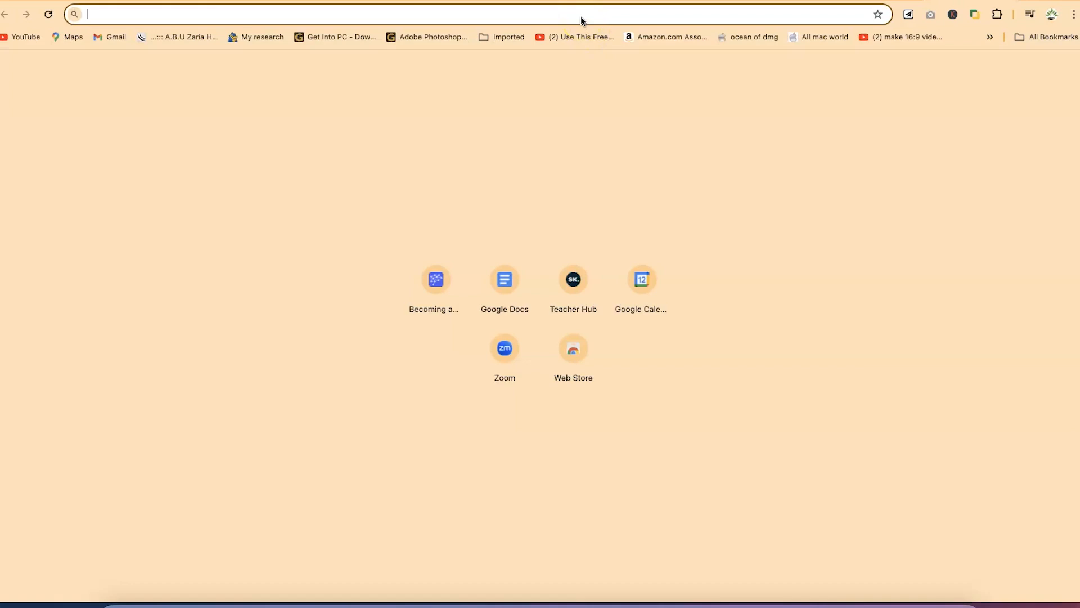
pyautogui.write('zoom.us/download')
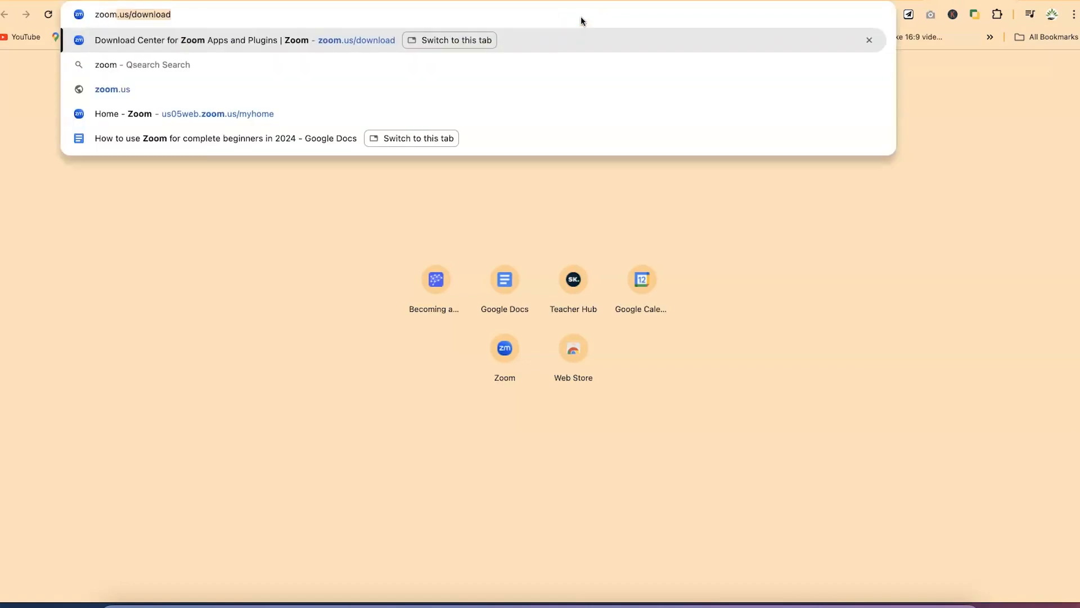
pyautogui.press('Right')
pyautogui.press('Return')
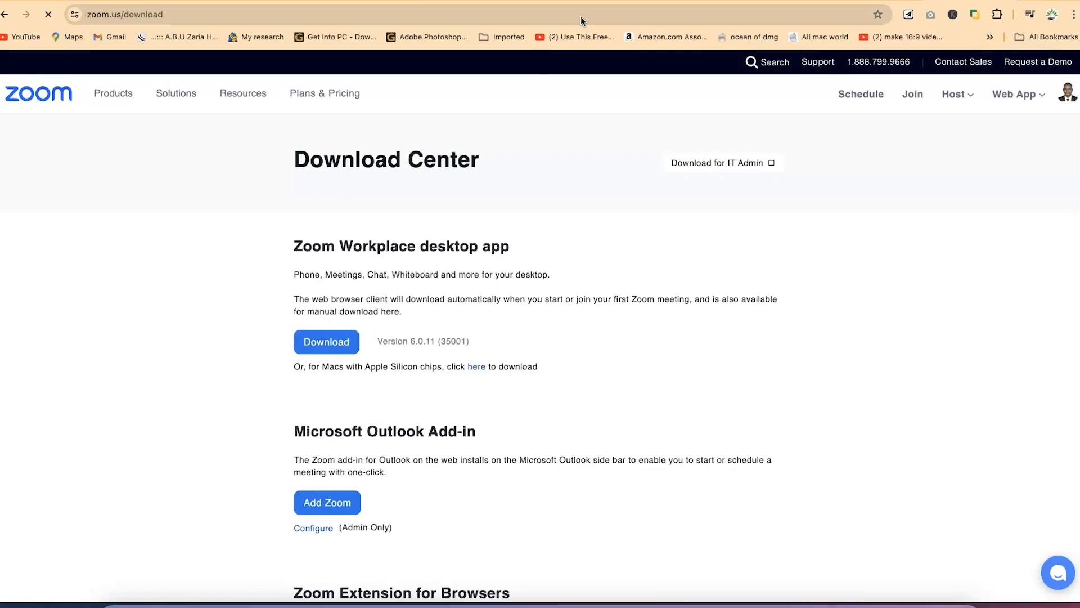
pyautogui.scroll(-8, 519, 212)
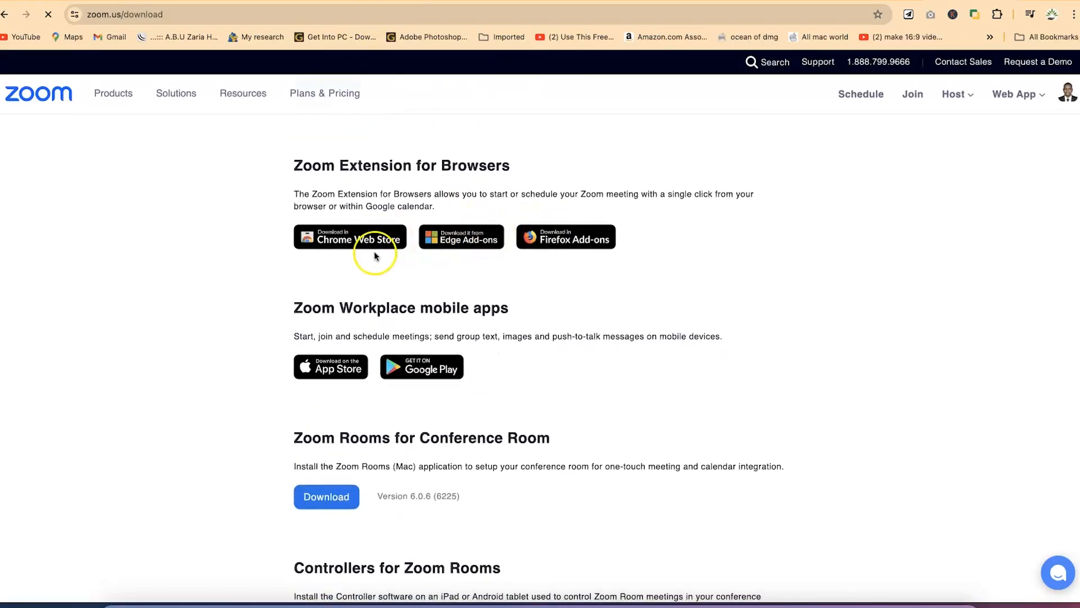
# Add the Zoom Chrome Extension from the Chrome Web Store, then open a new tab
pyautogui.click(348, 244)
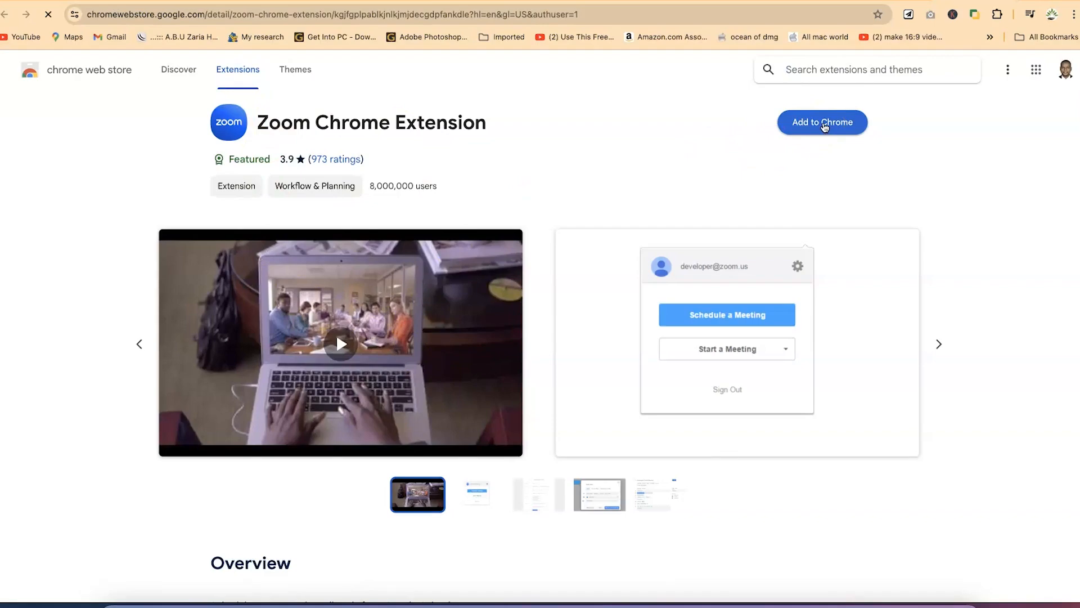
pyautogui.click(825, 124)
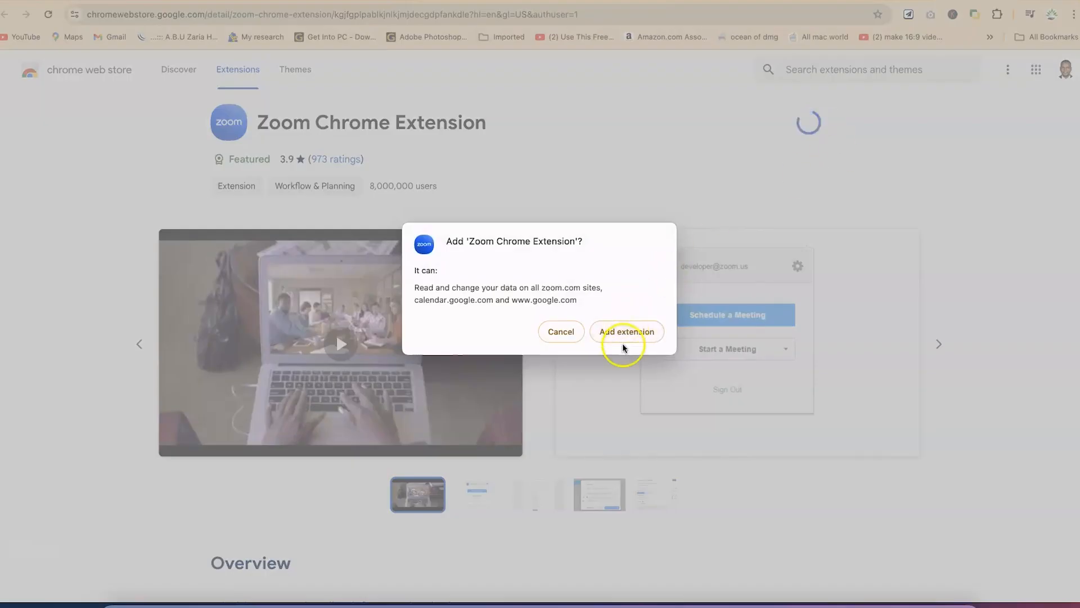
pyautogui.click(623, 332)
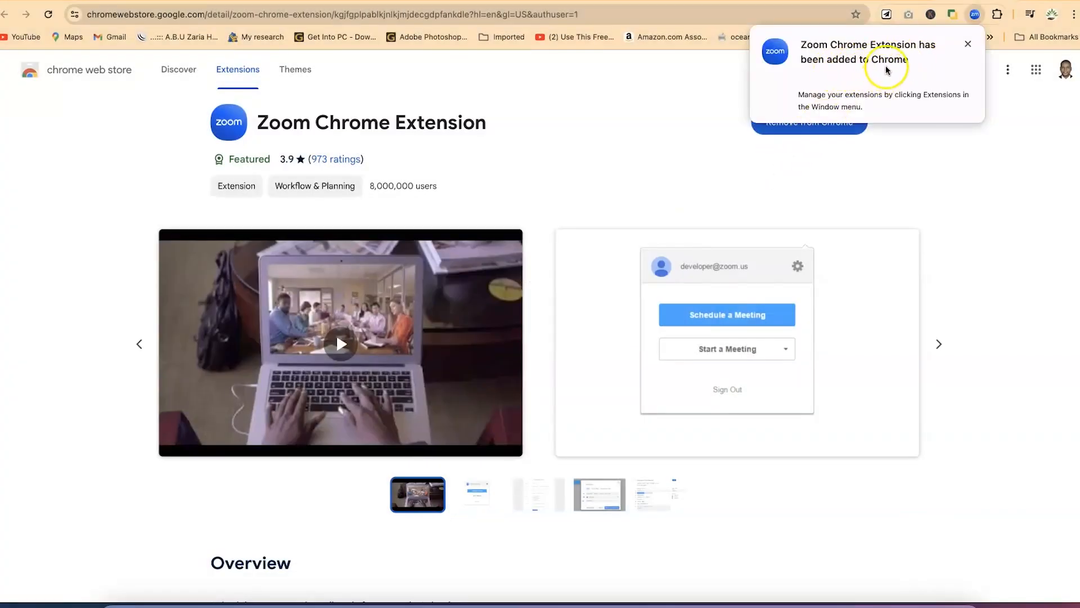
pyautogui.click(923, 164)
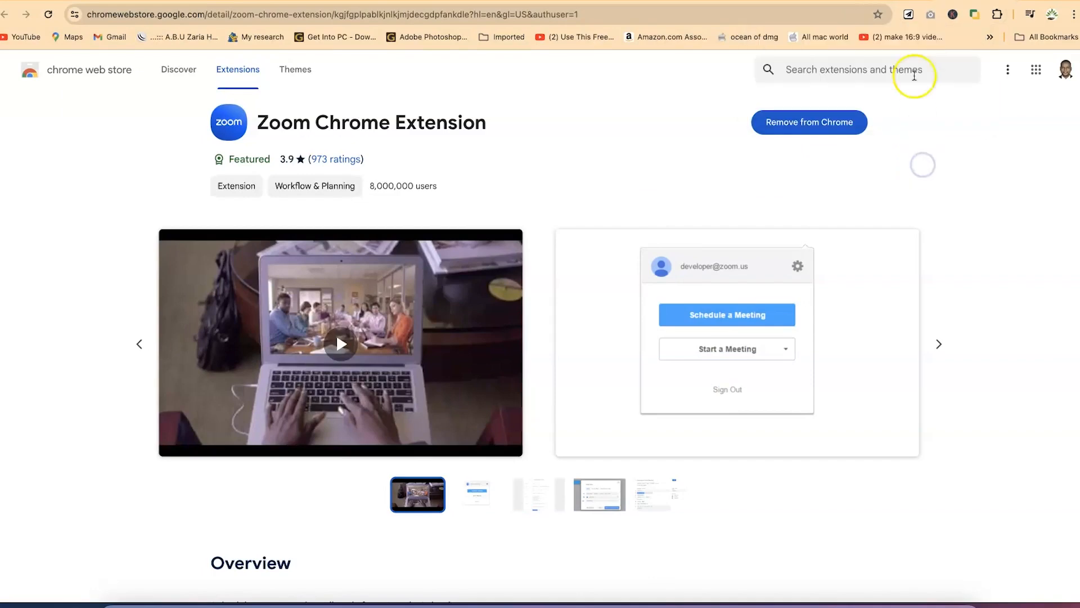
pyautogui.click(1025, 1)
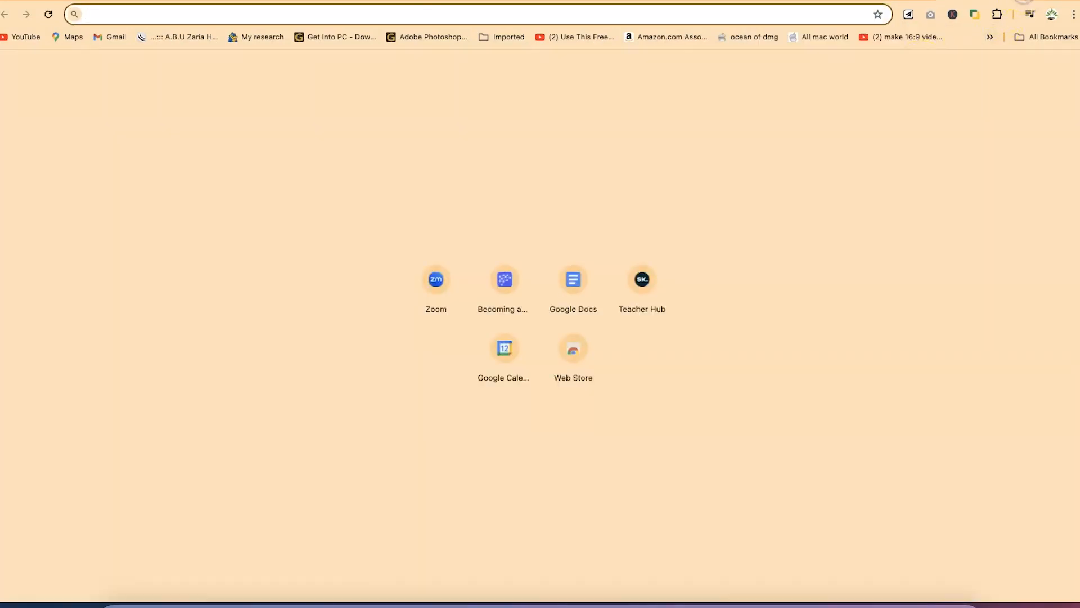
# Load calendar.google.com and create a Thursday 11am event titled 'Board members meeting'
pyautogui.write('calendar.google.com')
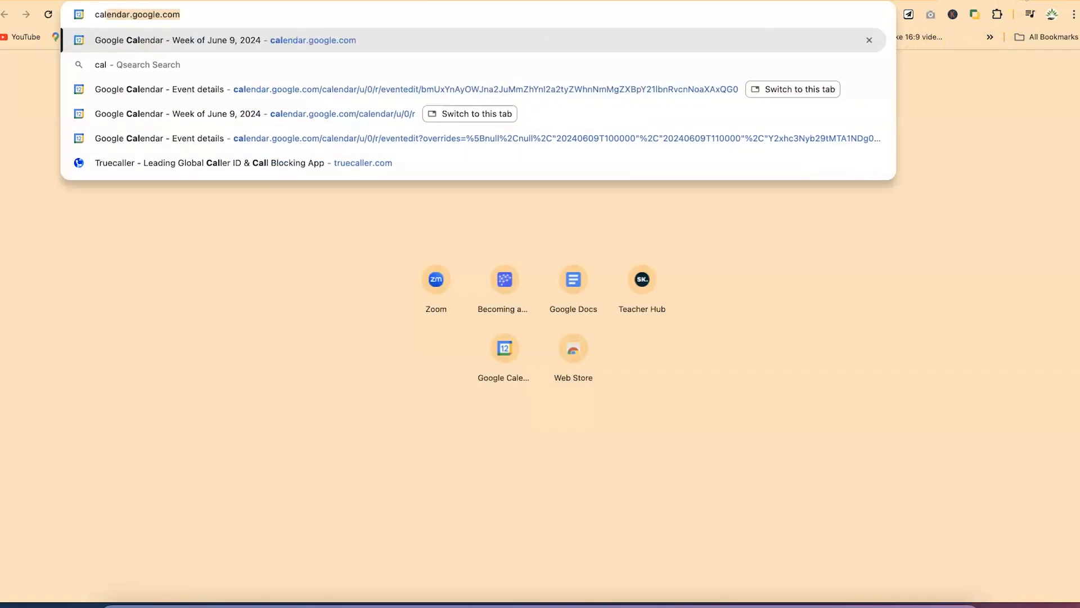
pyautogui.press('Right')
pyautogui.press('Return')
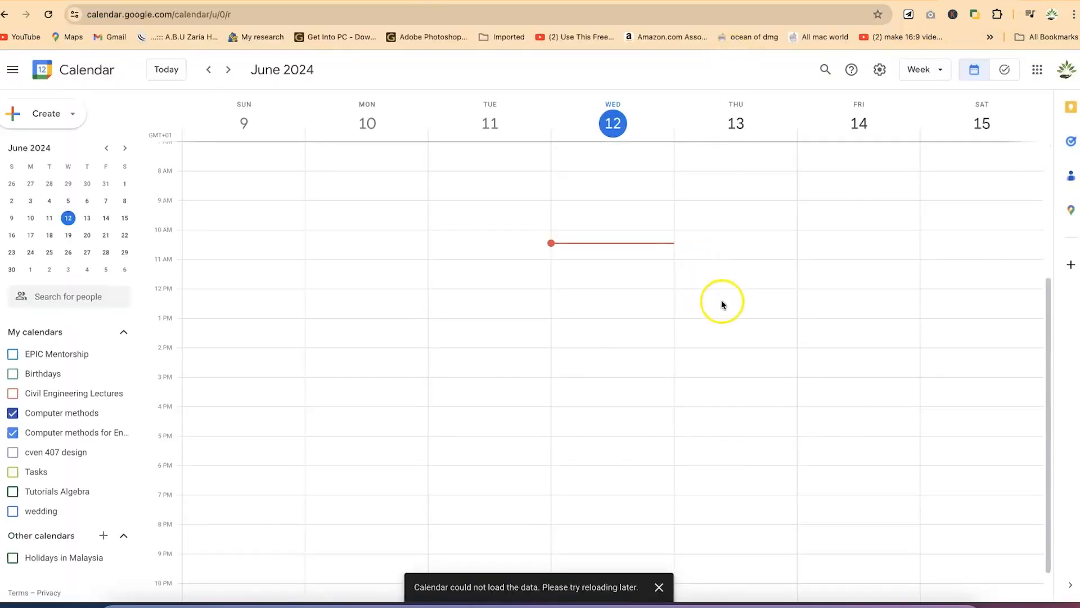
pyautogui.click(724, 274)
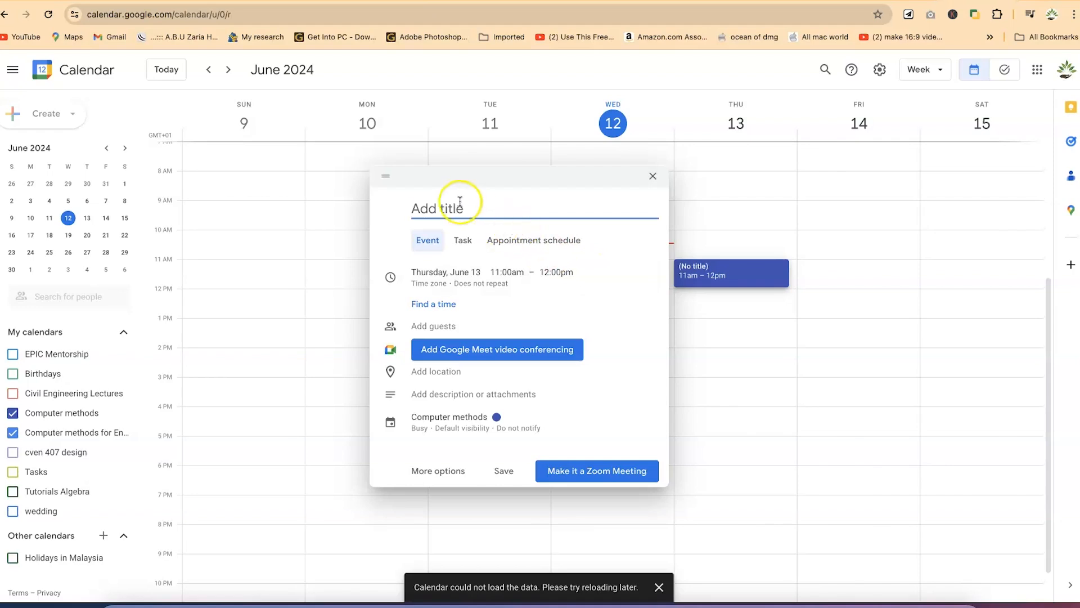
pyautogui.write('Board members meeting')
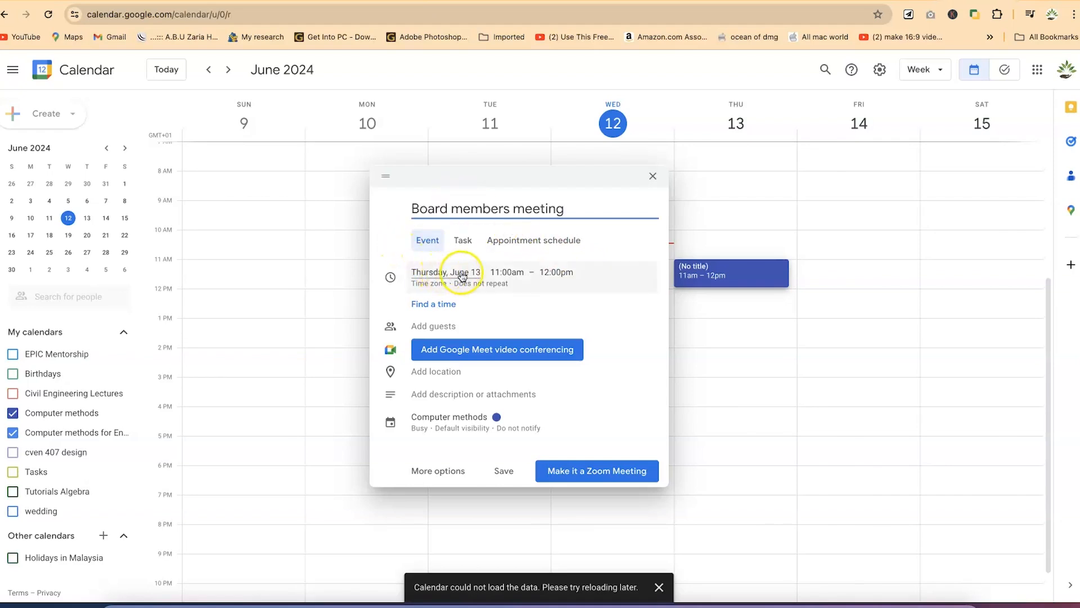
# Set the event start to 11:45am and its time zone to West Africa Standard Time - Lagos
pyautogui.click(516, 279)
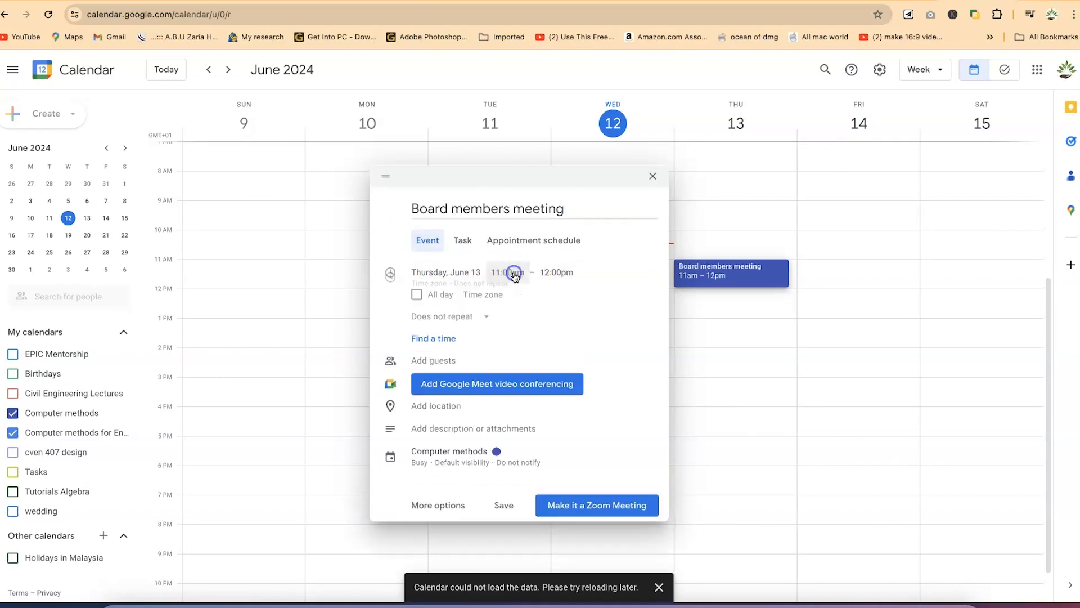
pyautogui.scroll(-2, 532, 352)
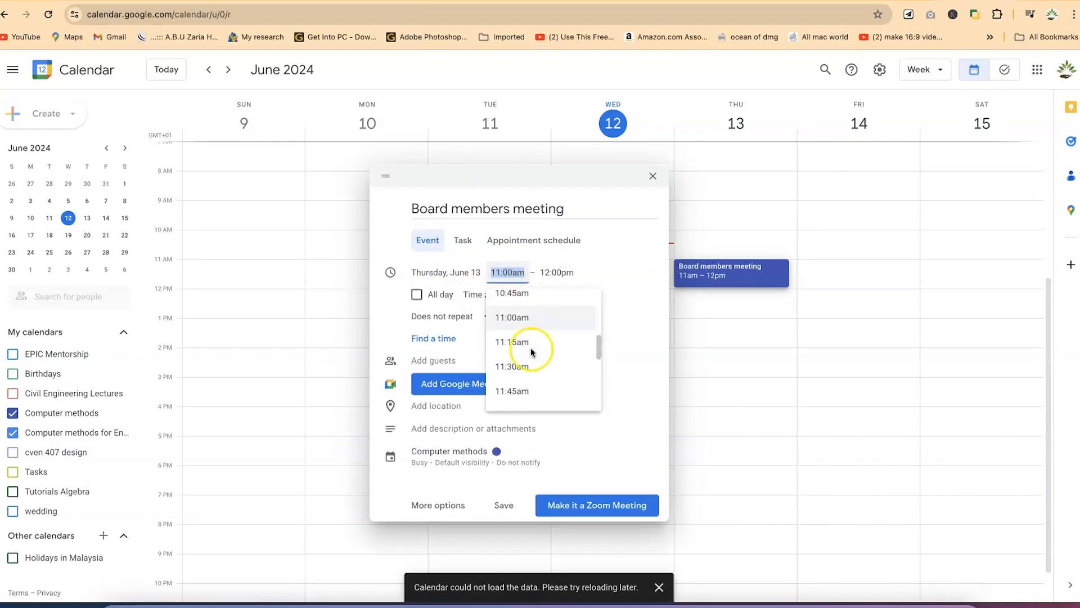
pyautogui.click(526, 358)
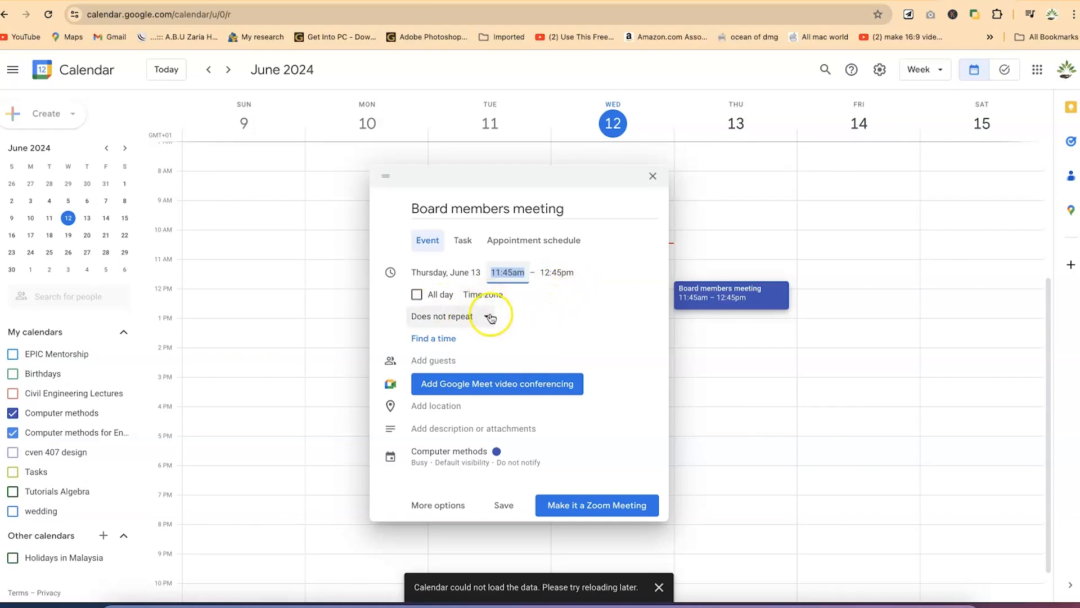
pyautogui.click(493, 294)
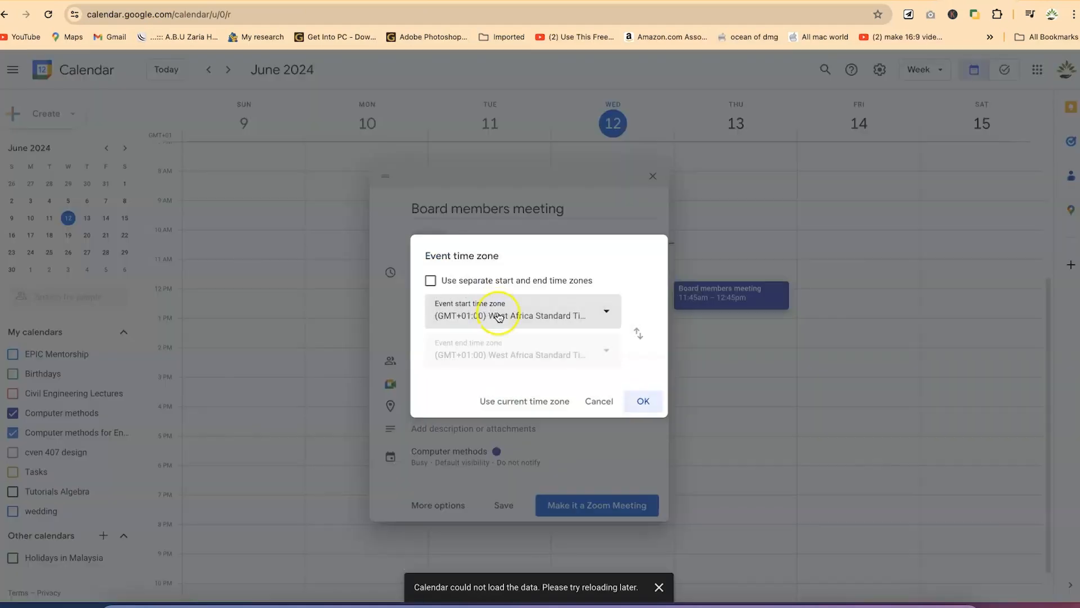
pyautogui.click(538, 314)
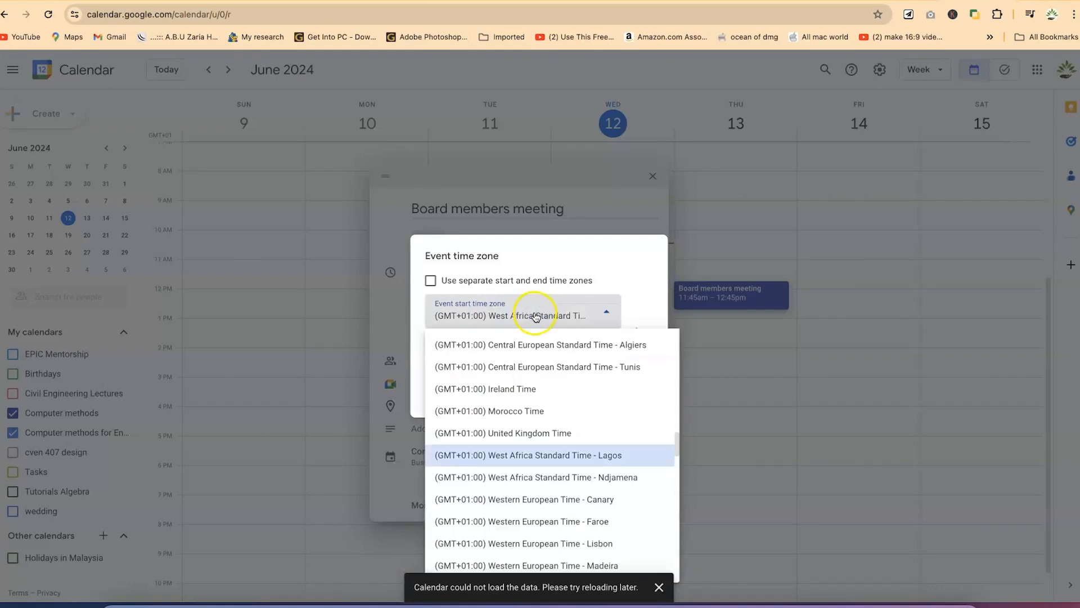
pyautogui.click(581, 460)
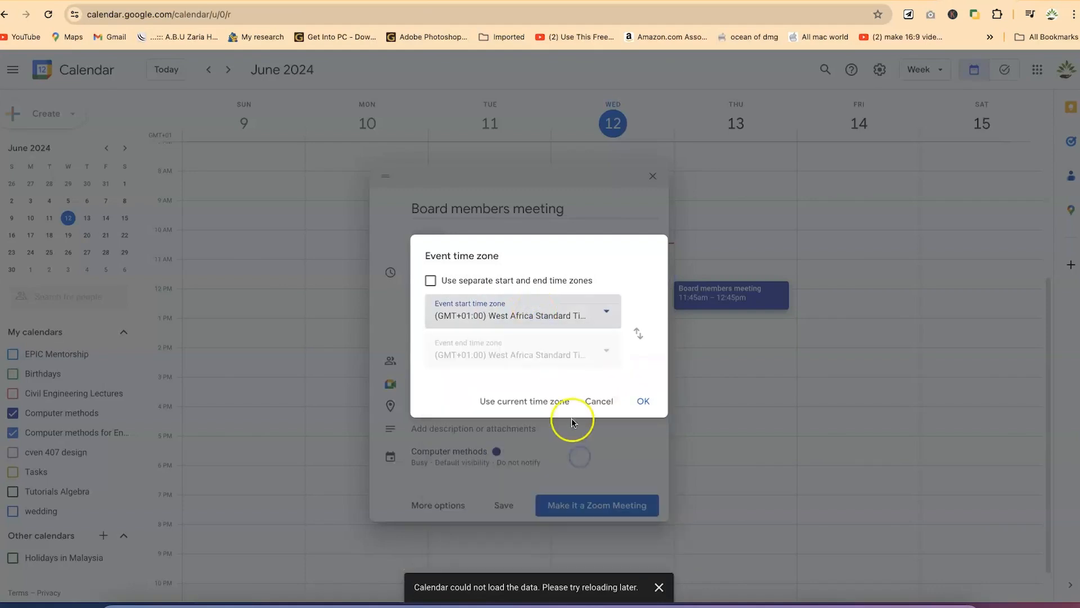
pyautogui.click(641, 400)
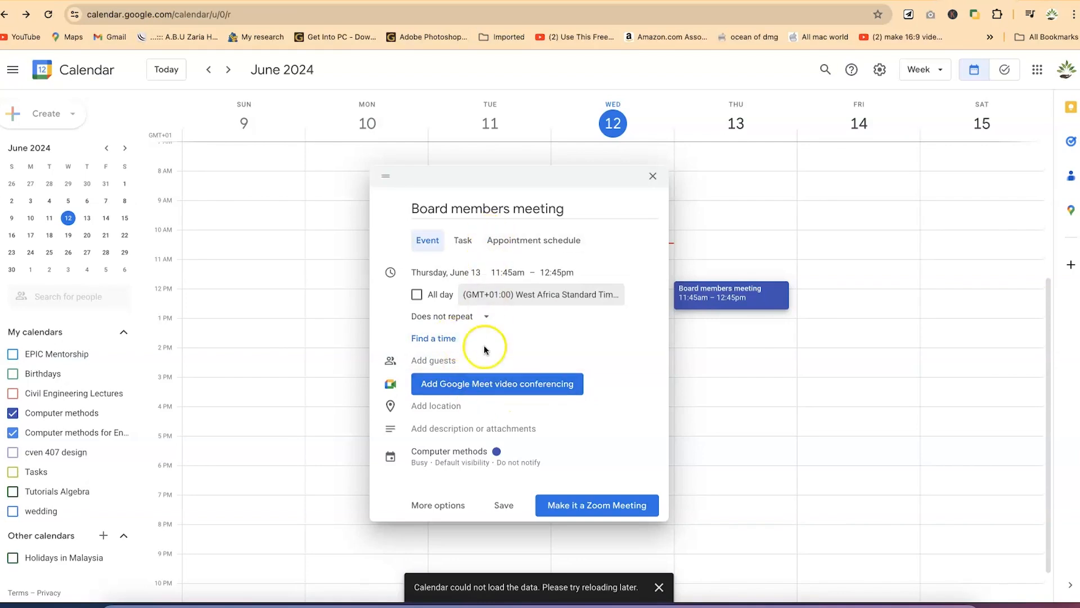
# Add a suggested contact as a guest and expand the guest permission options
pyautogui.click(454, 362)
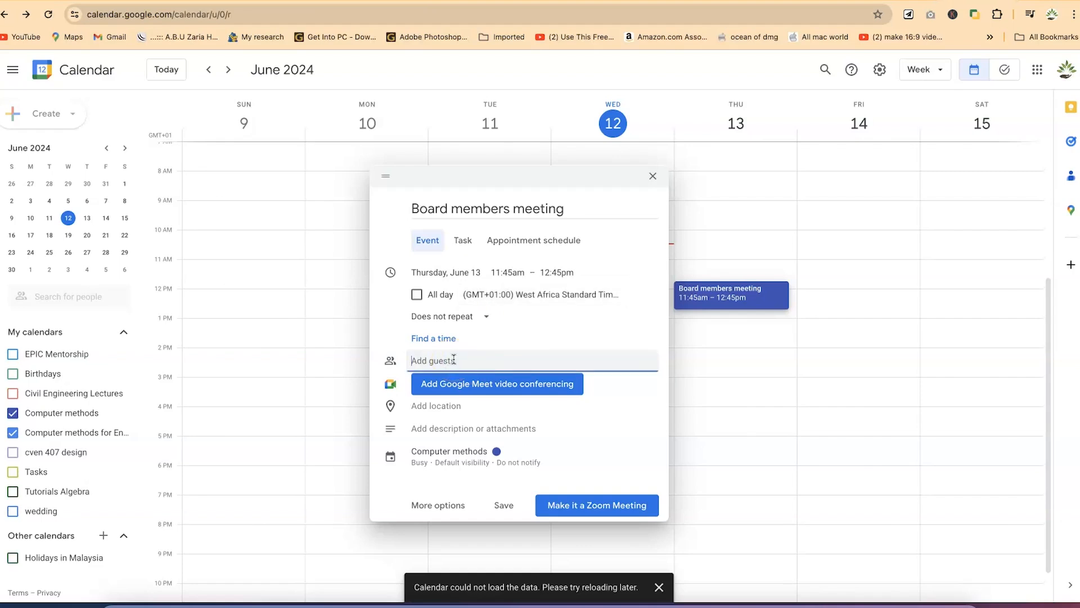
pyautogui.write('epicm')
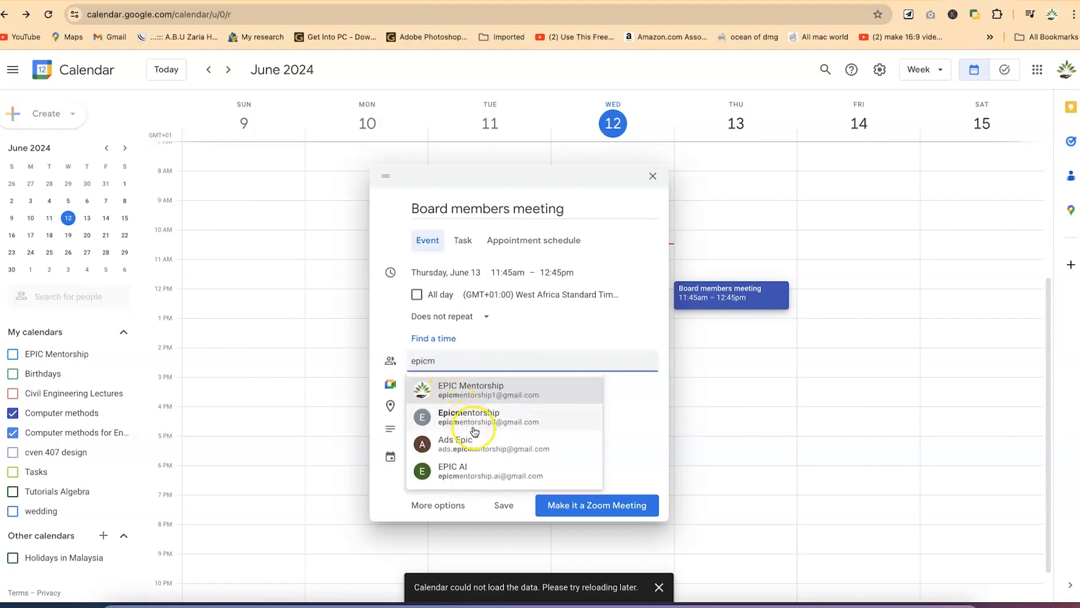
pyautogui.click(502, 472)
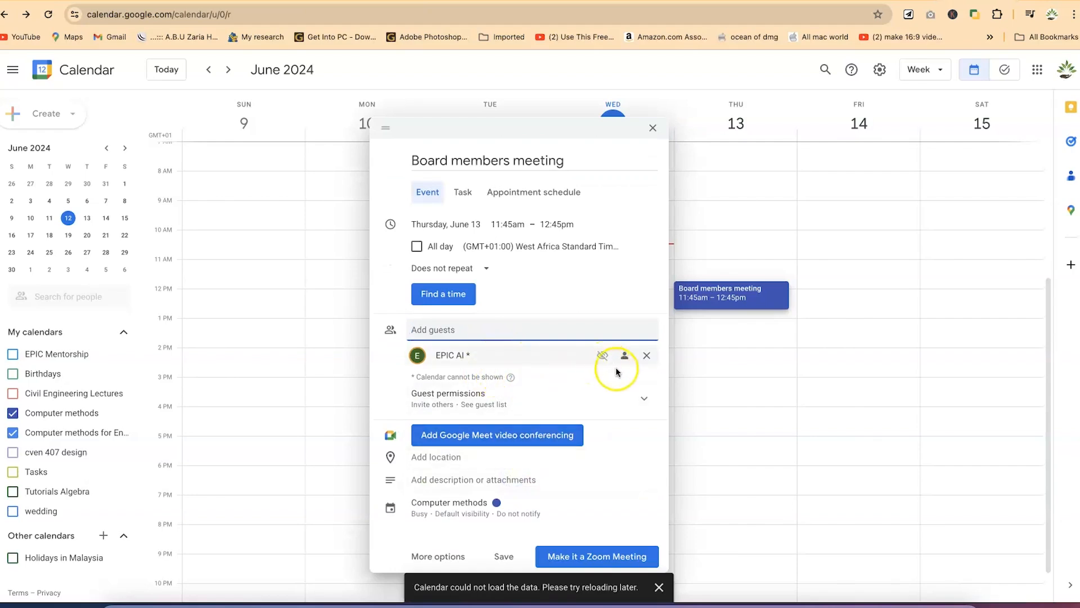
pyautogui.click(531, 405)
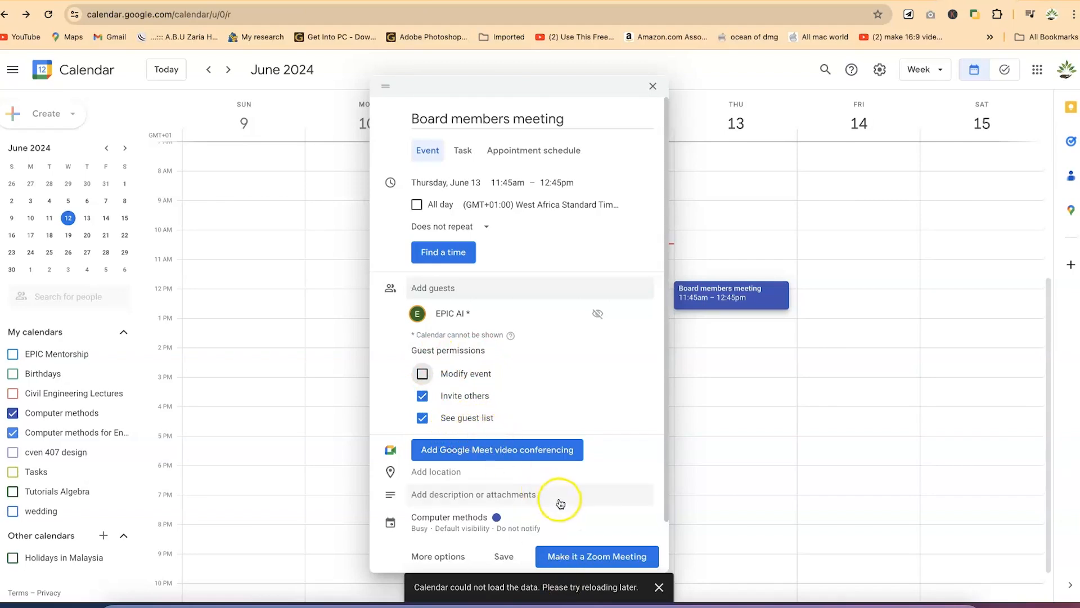
# Set the event location to Zaria, Kaduna, Nigeria and preview it on a map
pyautogui.click(519, 476)
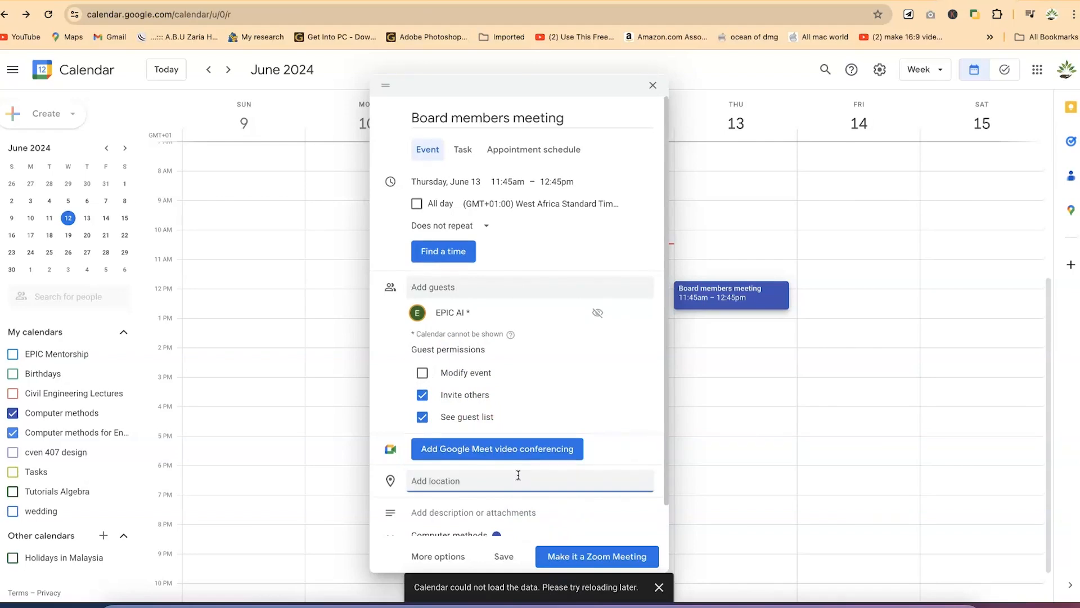
pyautogui.click(394, 479)
pyautogui.click(390, 482)
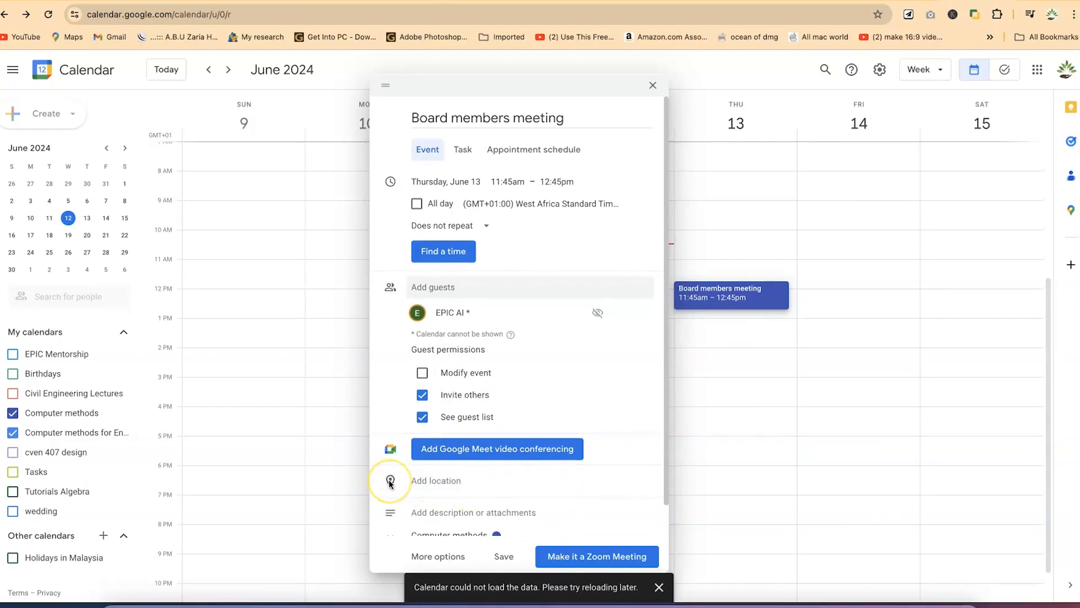
pyautogui.click(423, 487)
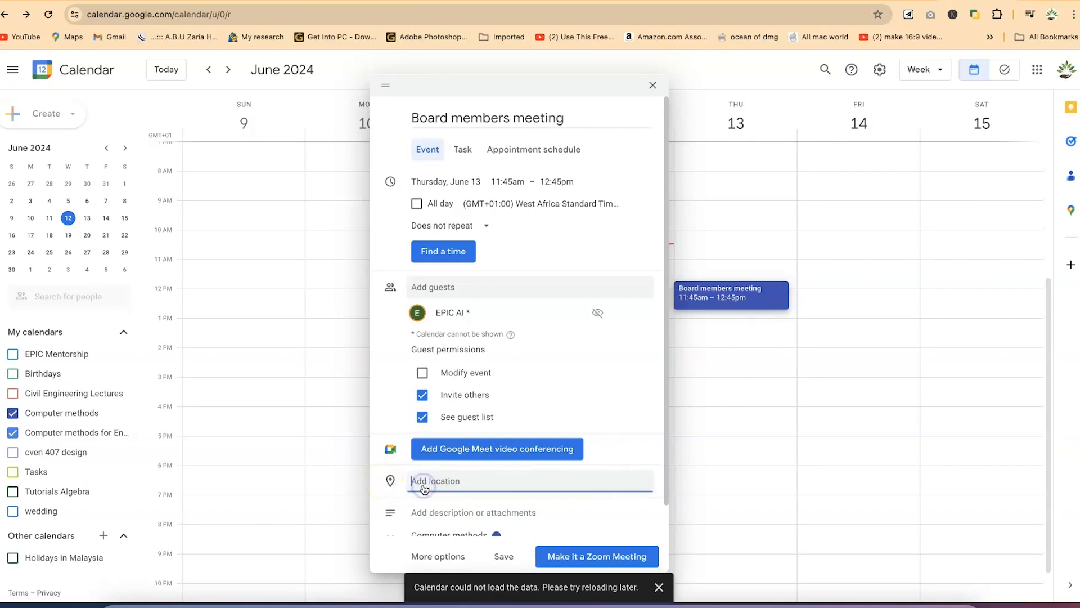
pyautogui.write('Zaria')
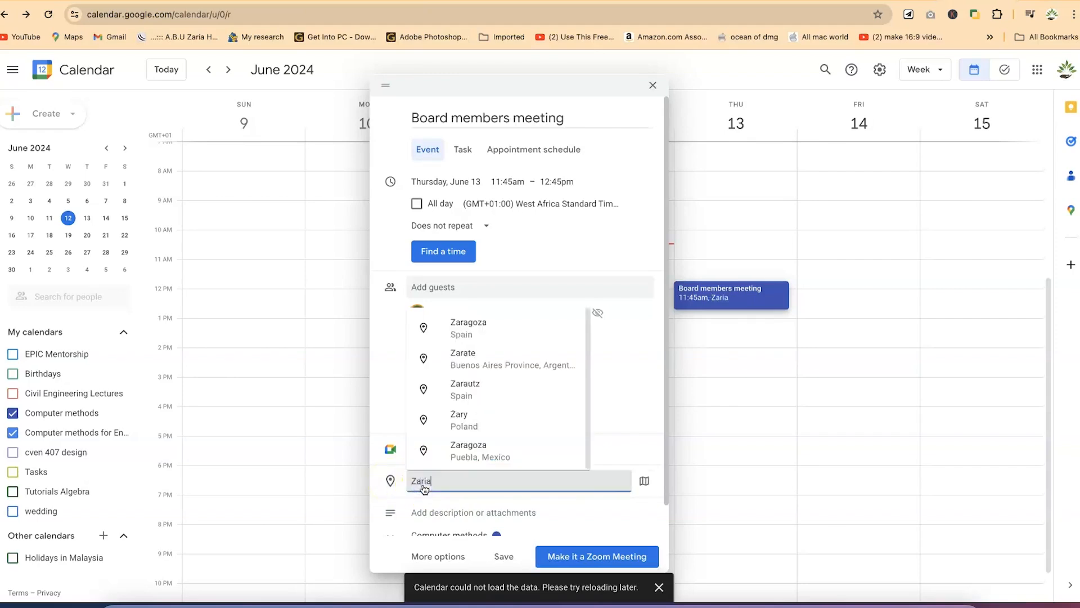
pyautogui.click(465, 329)
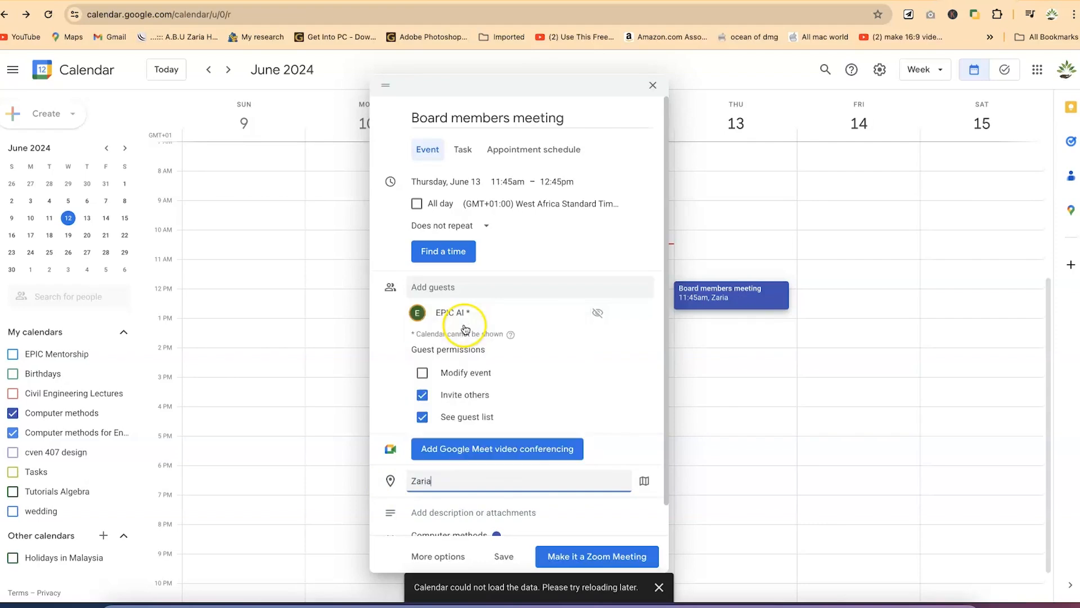
pyautogui.click(647, 483)
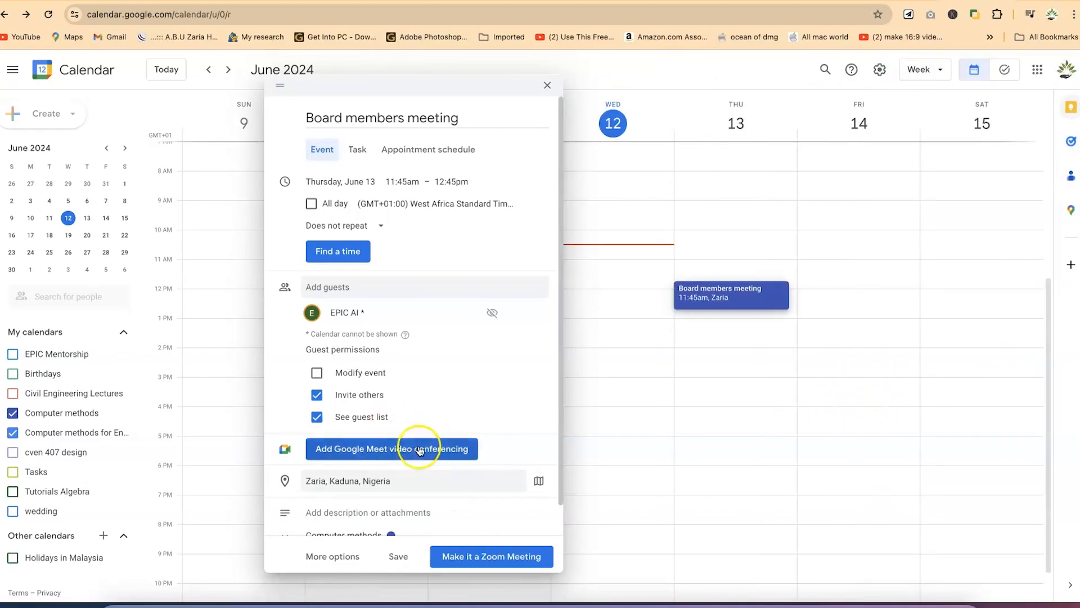
# Choose 'Make it a Zoom Meeting' and start signing in to the Zoom extension
pyautogui.click(491, 558)
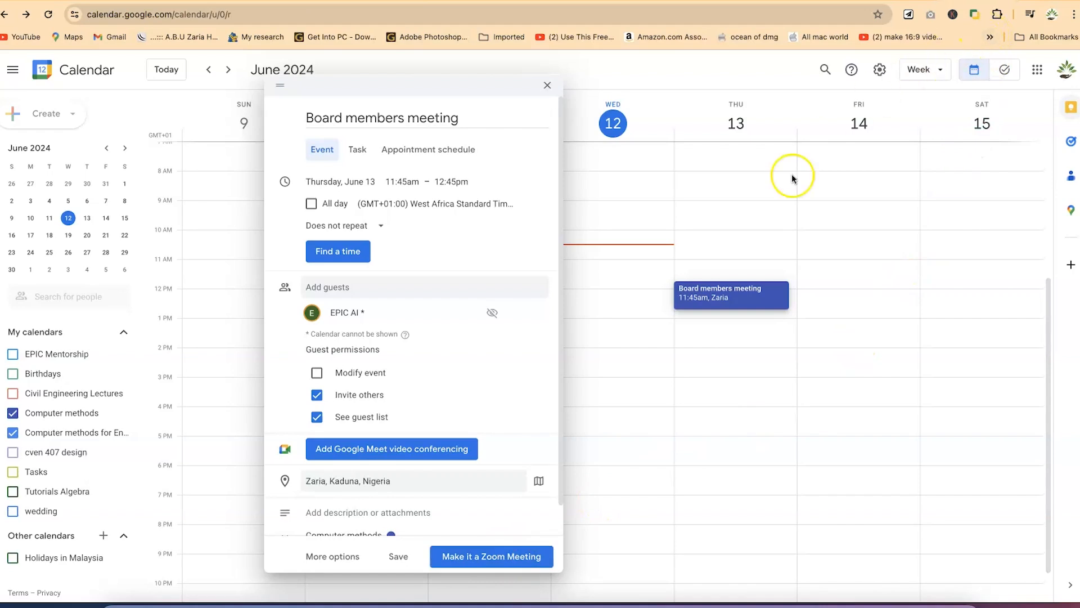
pyautogui.click(575, 557)
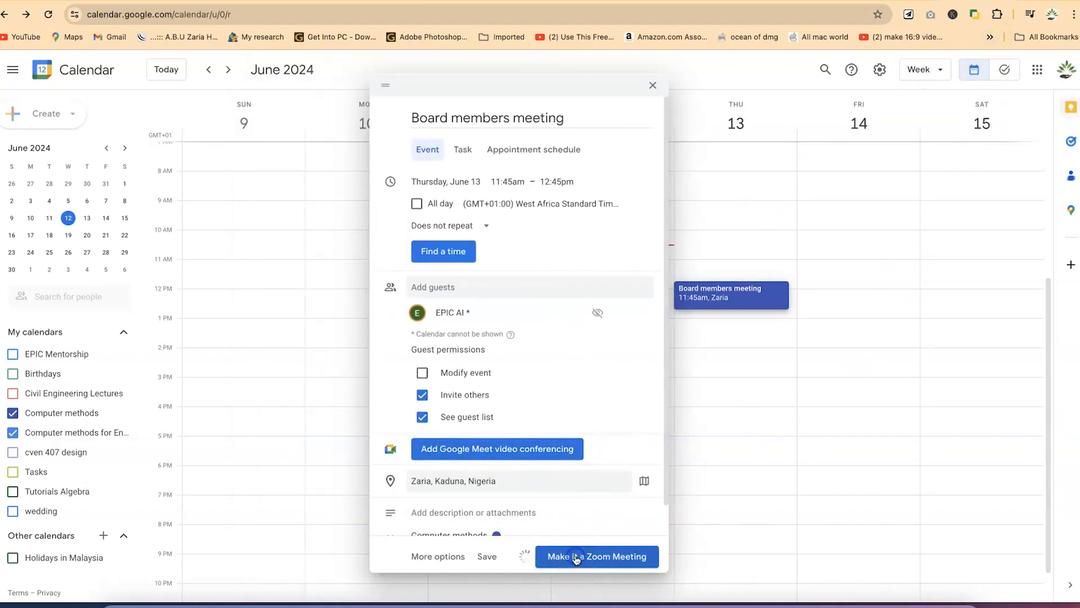
pyautogui.click(548, 151)
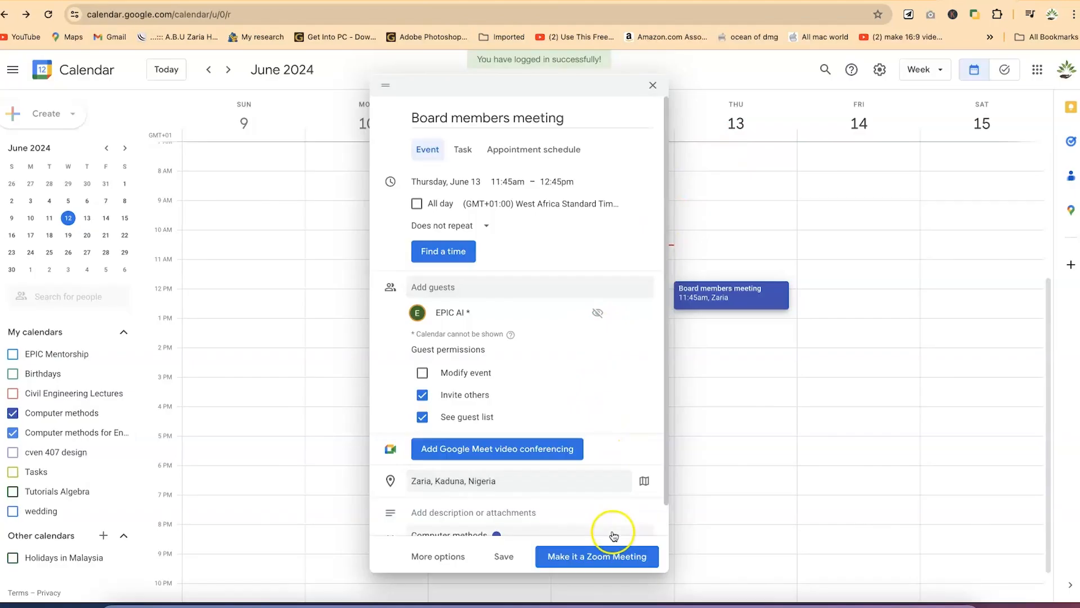
# Attach the Zoom meeting and save the event, choosing 'Don't send' for guest invitations
pyautogui.click(607, 559)
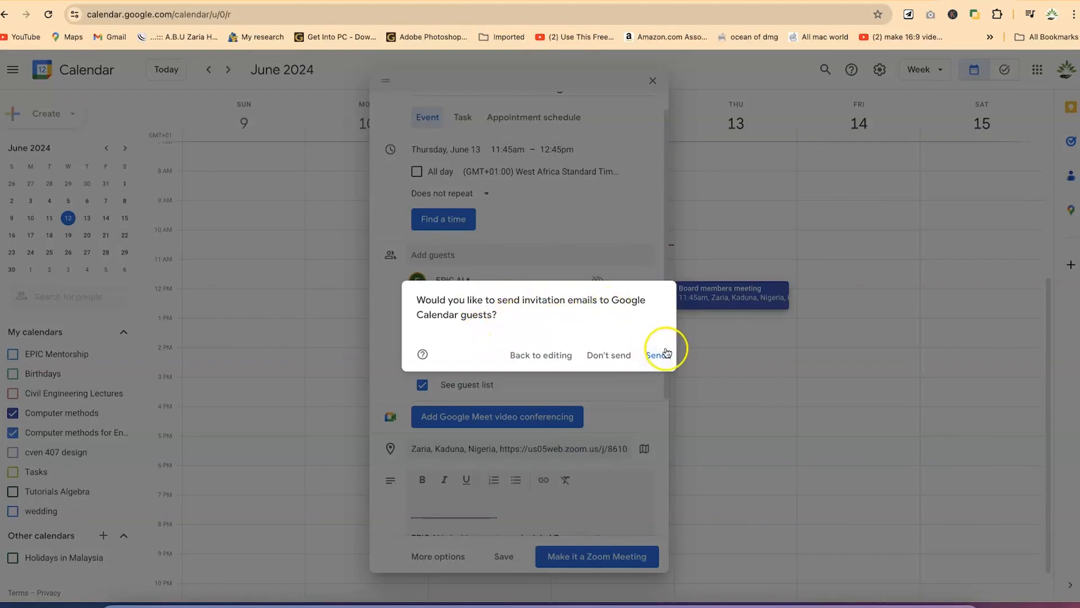
pyautogui.click(618, 356)
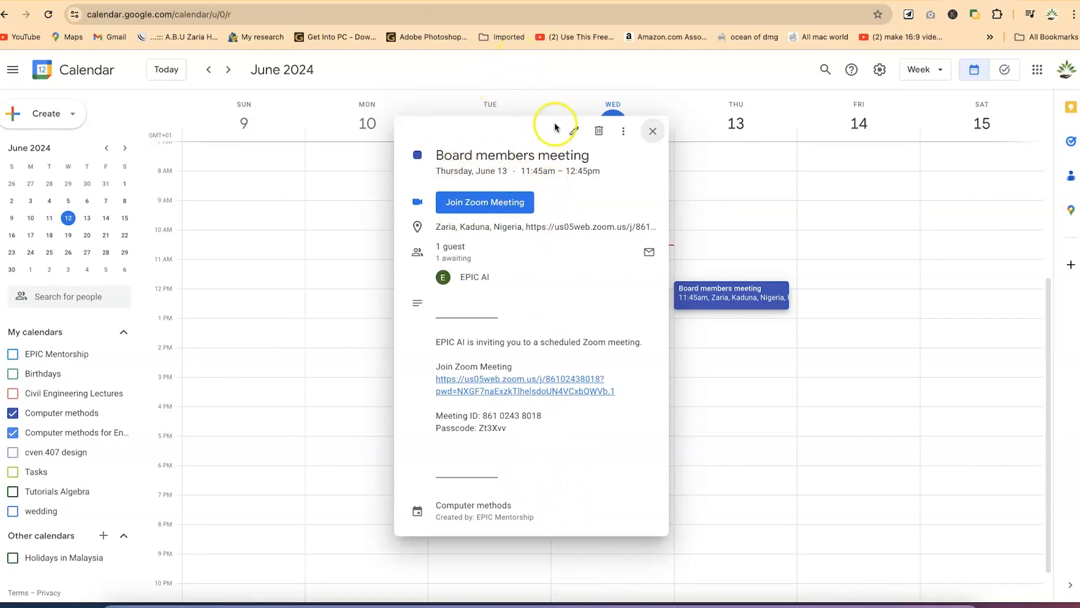
# Review the Board members meeting on its full edit page, save it, and reopen its details
pyautogui.click(574, 130)
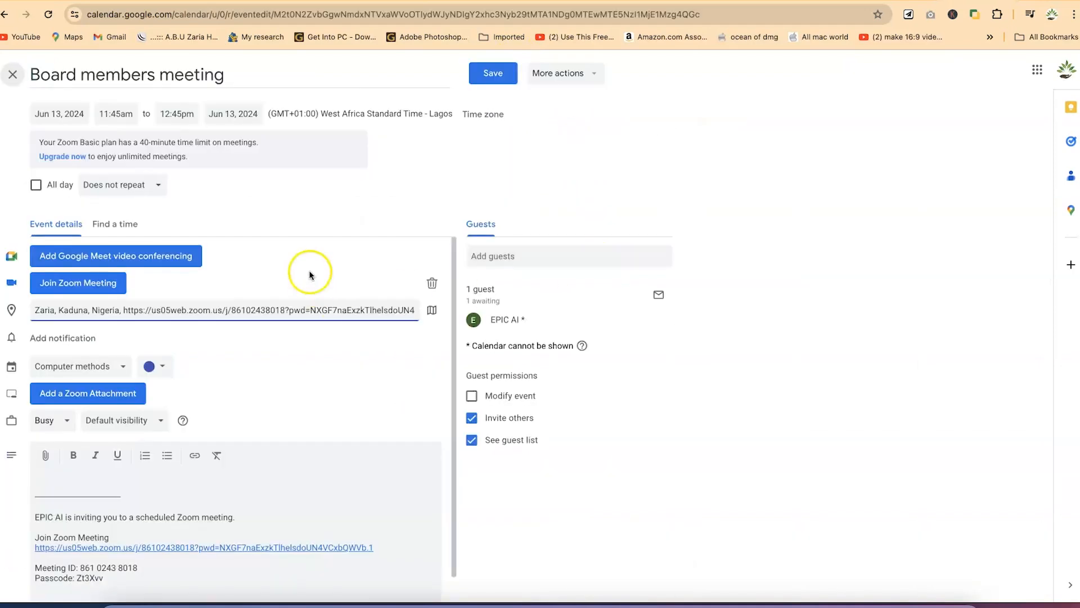
pyautogui.scroll(-1, 185, 357)
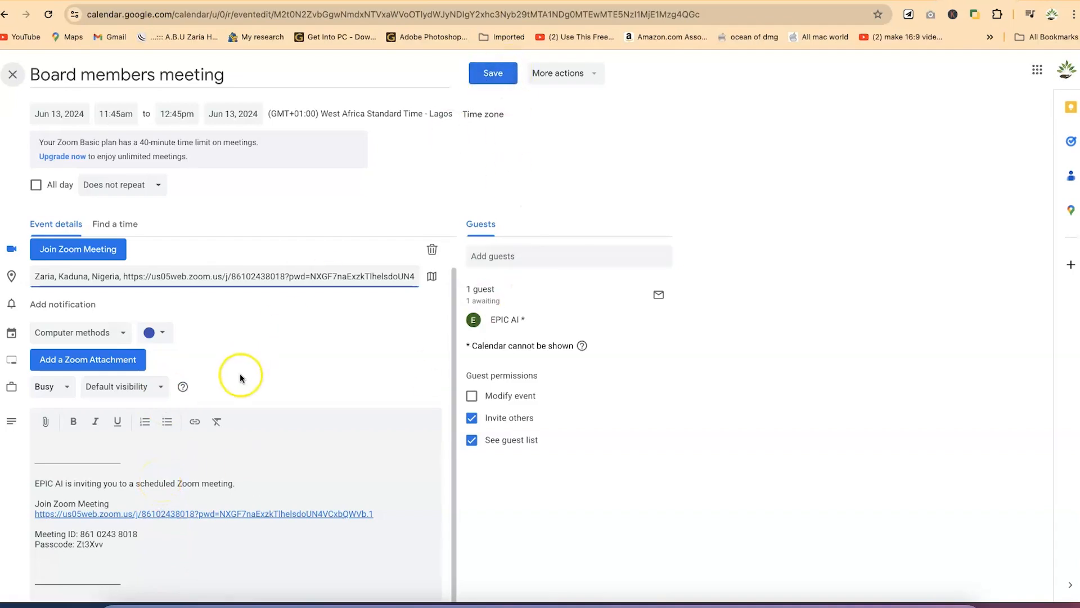
pyautogui.click(499, 77)
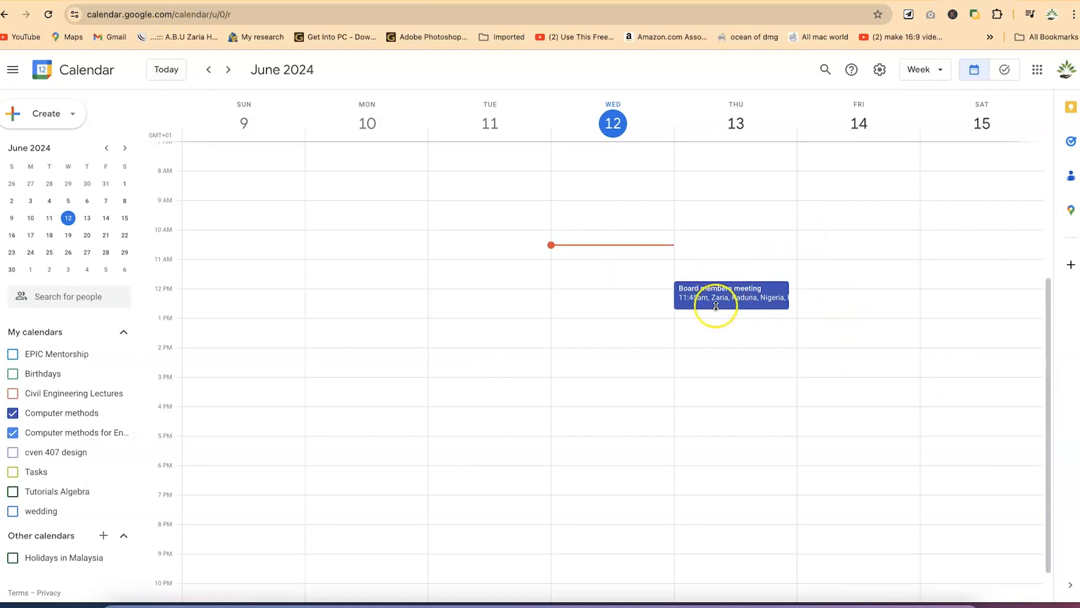
pyautogui.click(717, 304)
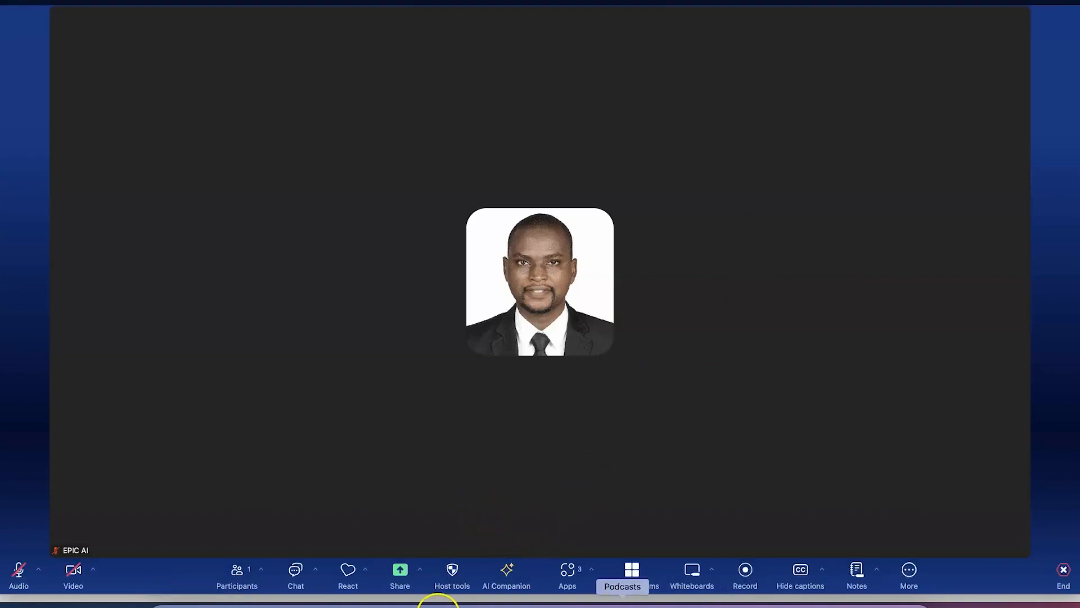
# Browse the Host tools 'Allow all participants to' permission list, then close it
pyautogui.click(454, 572)
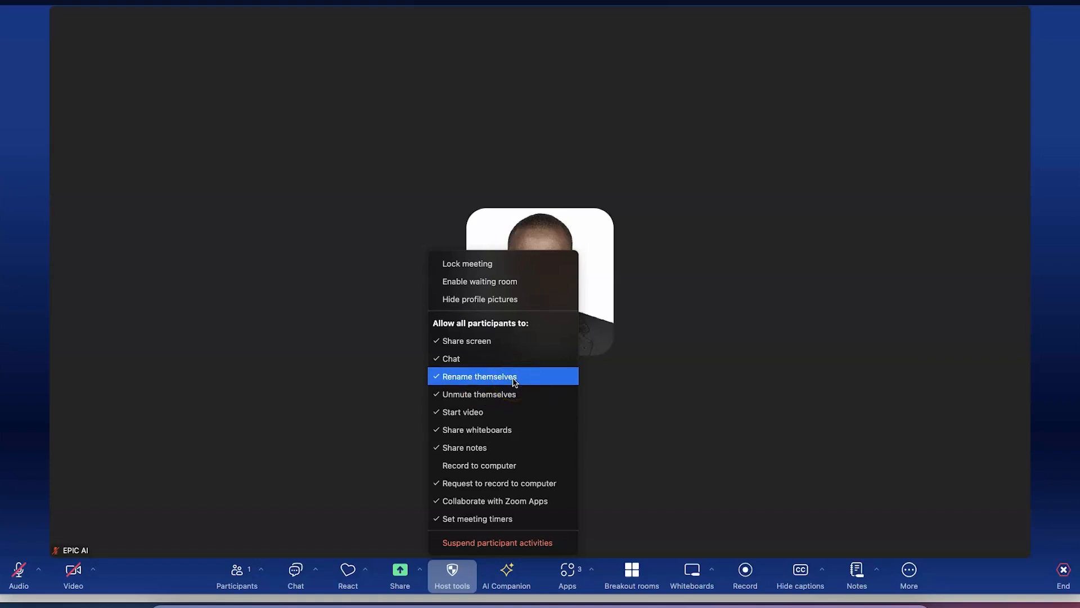
pyautogui.click(514, 392)
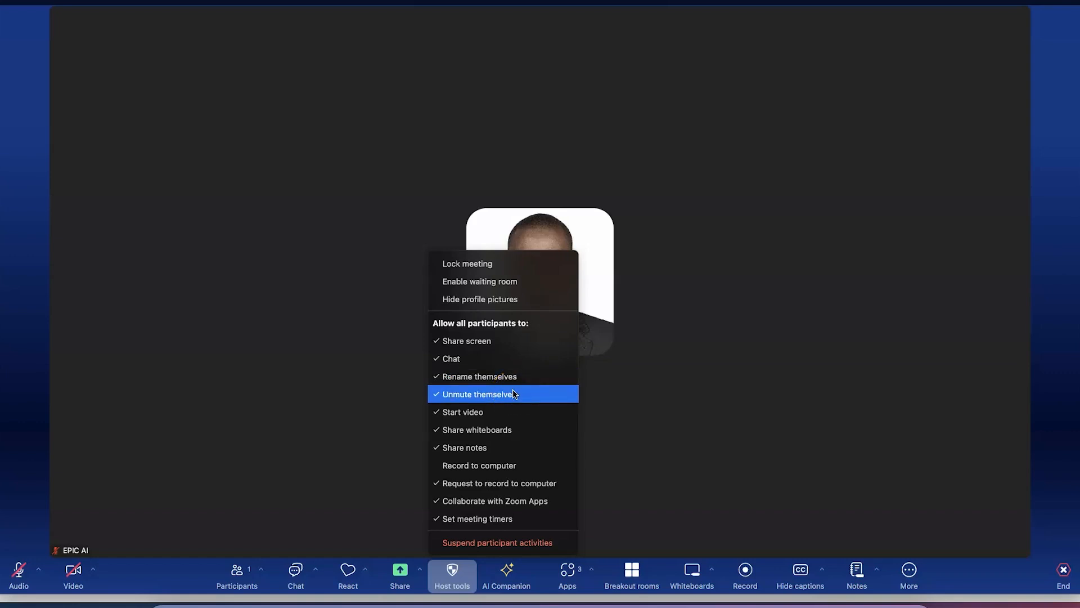
pyautogui.moveTo(472, 413); pyautogui.dragTo(507, 433)
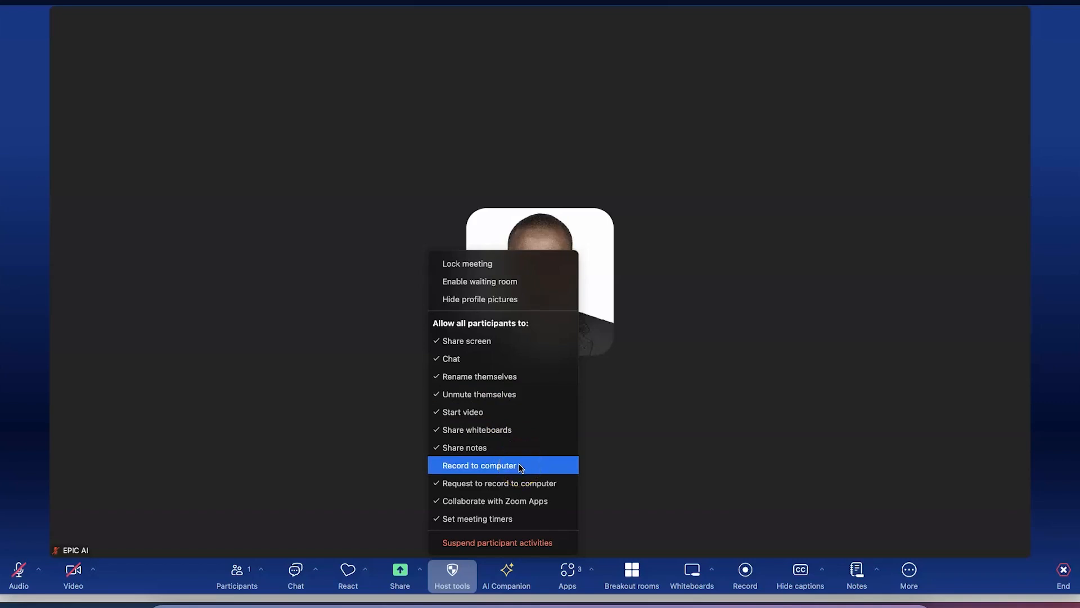
pyautogui.moveTo(521, 468); pyautogui.dragTo(470, 471)
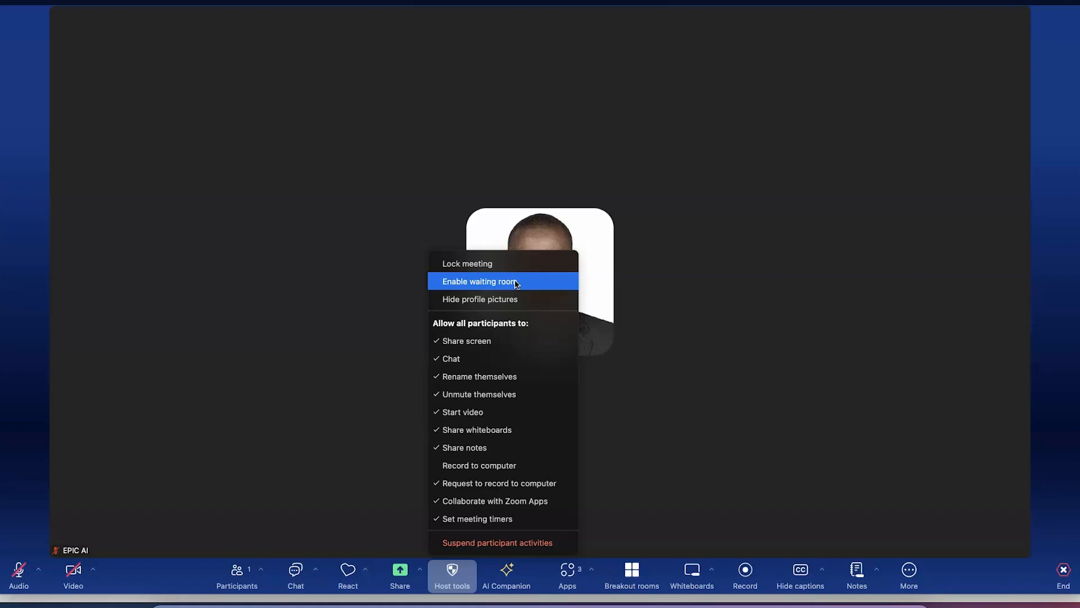
pyautogui.click(504, 304)
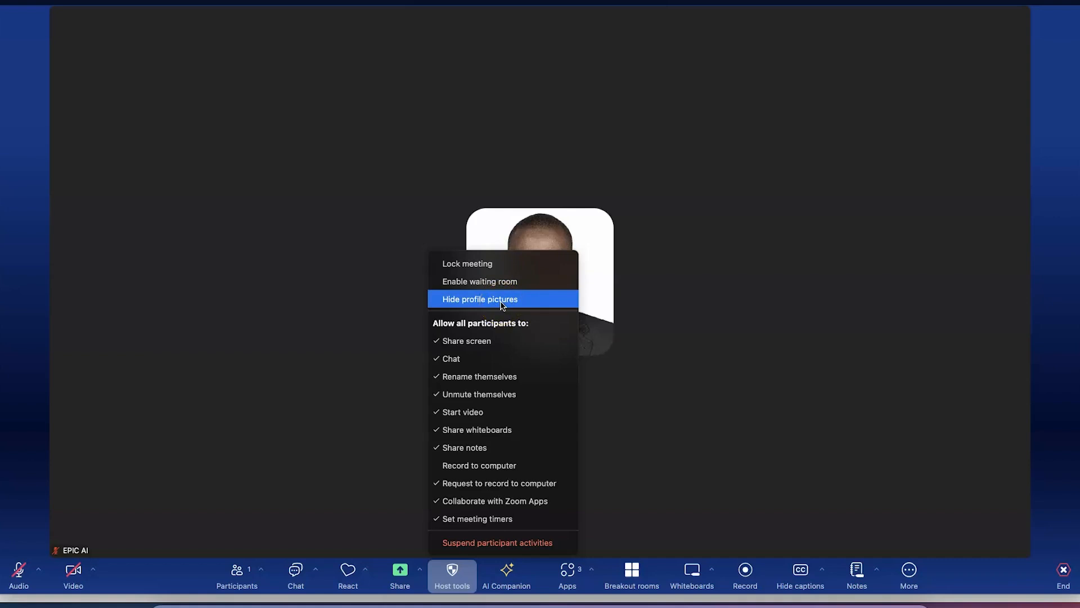
pyautogui.moveTo(504, 302); pyautogui.dragTo(503, 262)
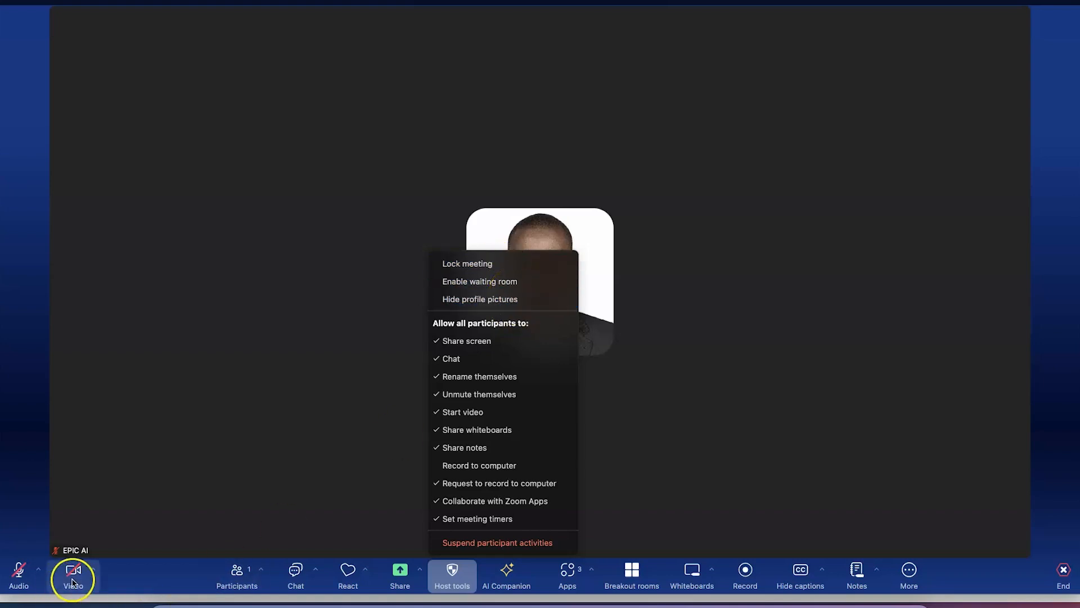
pyautogui.click(95, 573)
# Open the full video settings from the Video caret and move to the General tab
pyautogui.click(96, 573)
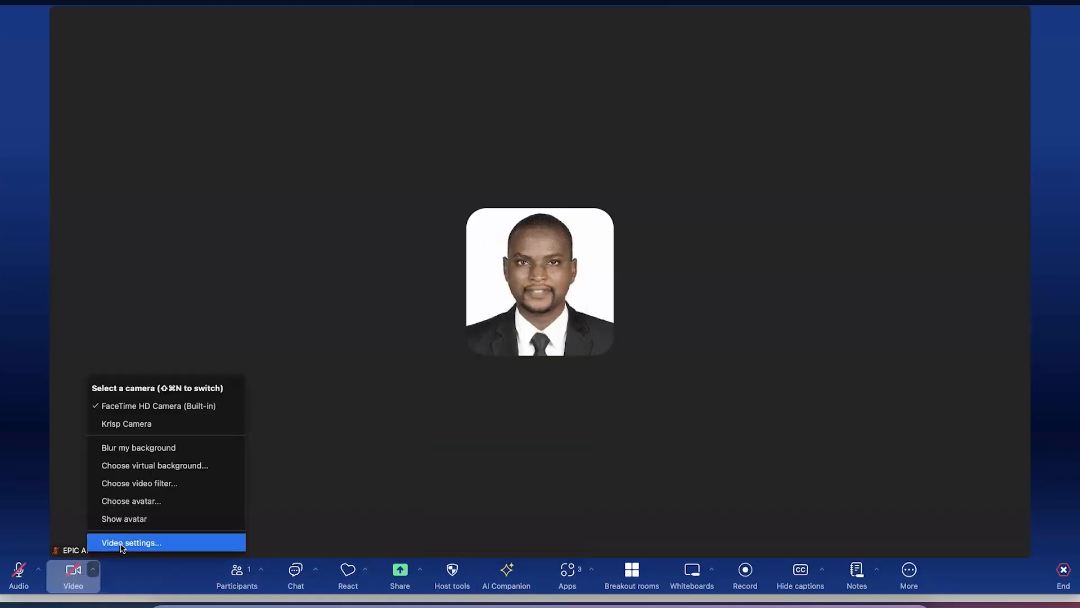
pyautogui.click(119, 541)
pyautogui.click(469, 64)
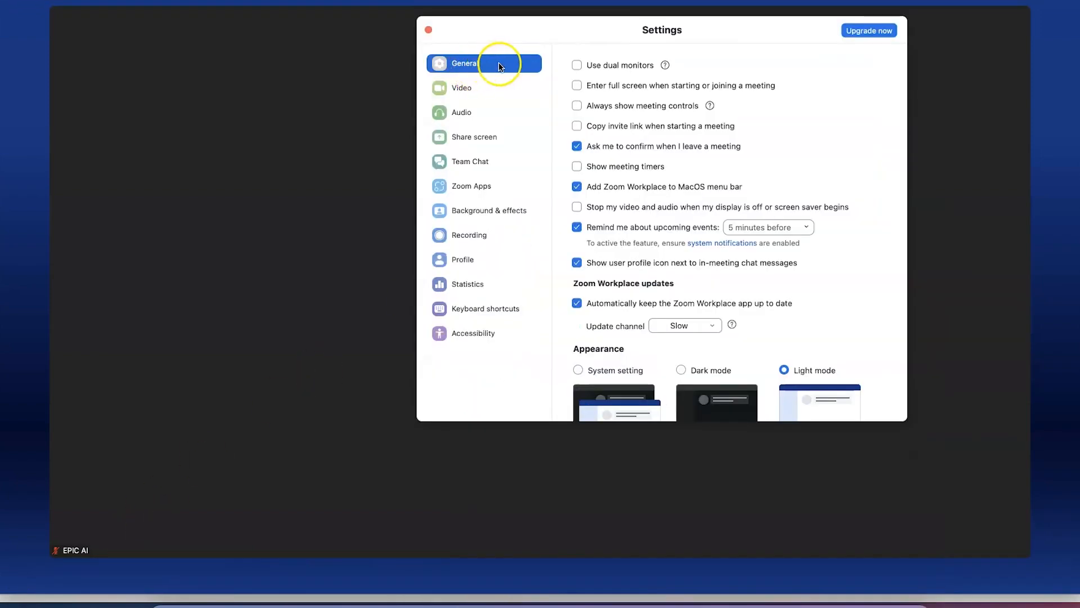
pyautogui.scroll(-5, 617, 67)
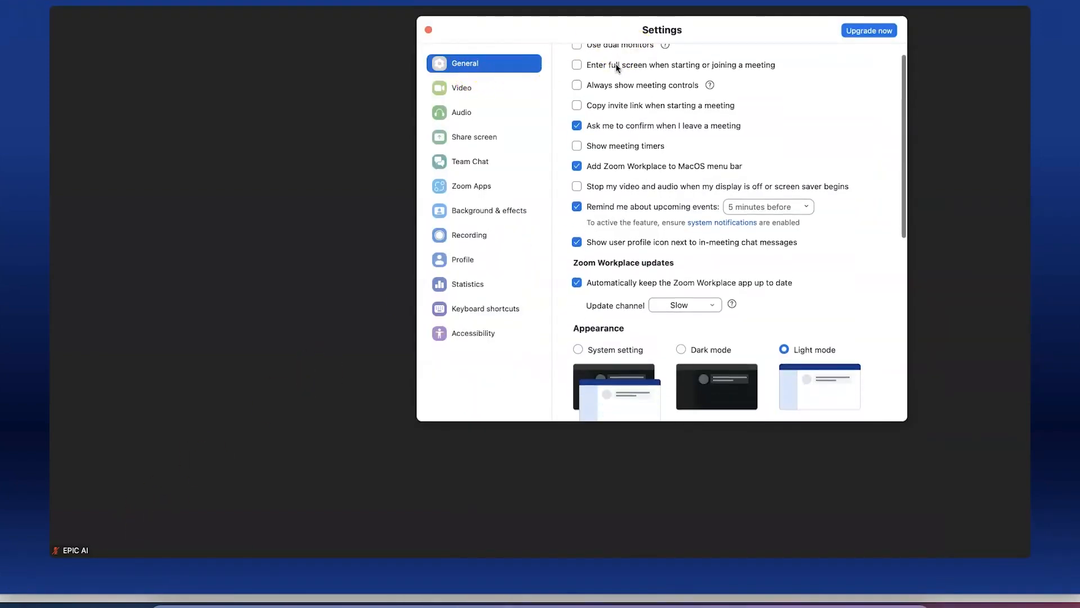
pyautogui.scroll(-1, 616, 68)
pyautogui.scroll(5, 617, 67)
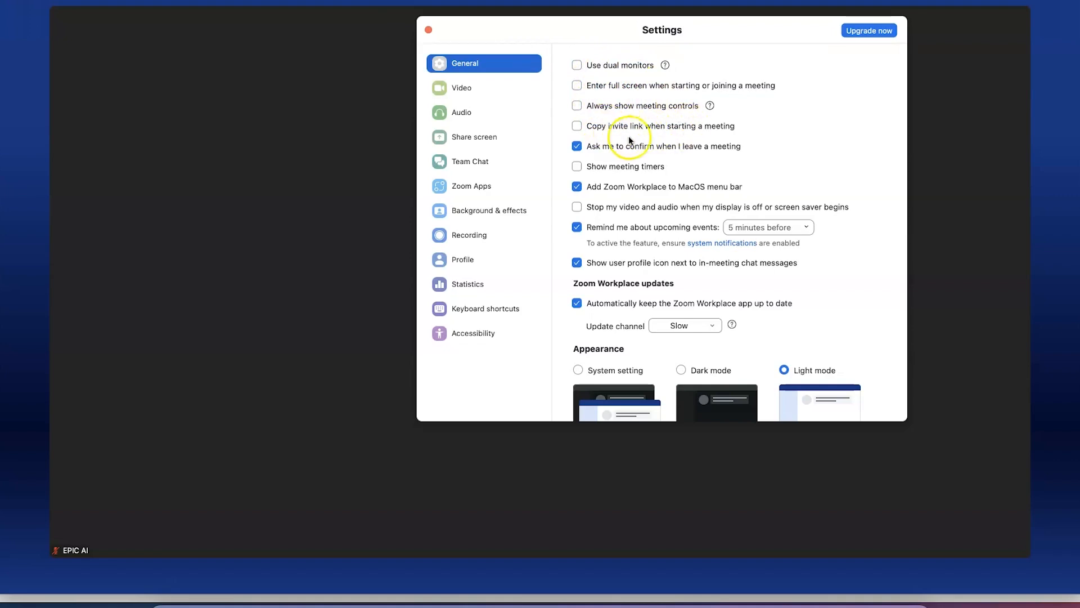
pyautogui.scroll(-5, 622, 113)
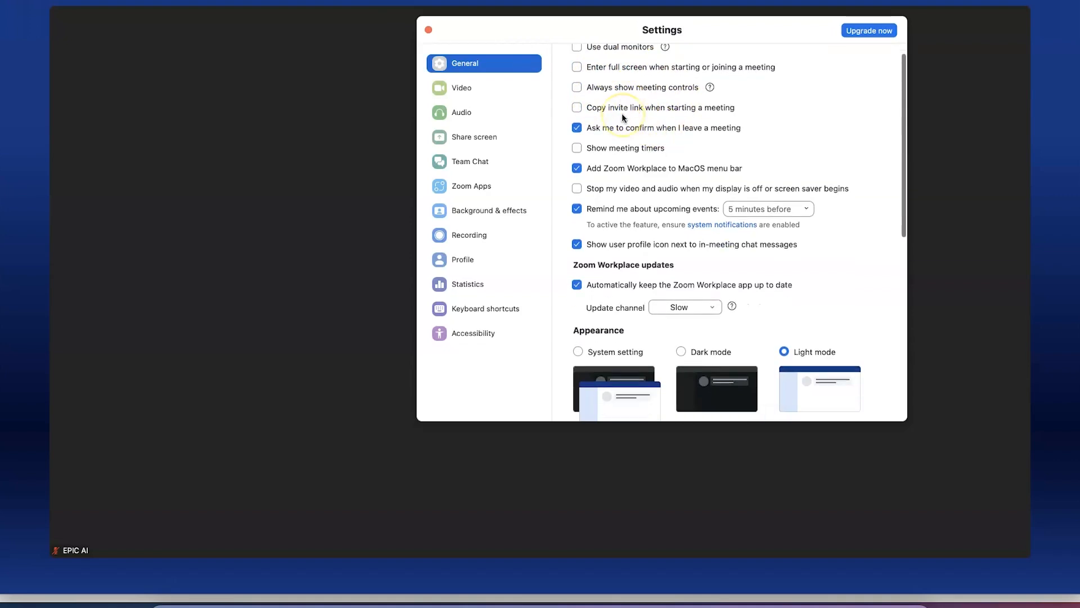
pyautogui.scroll(-2, 622, 113)
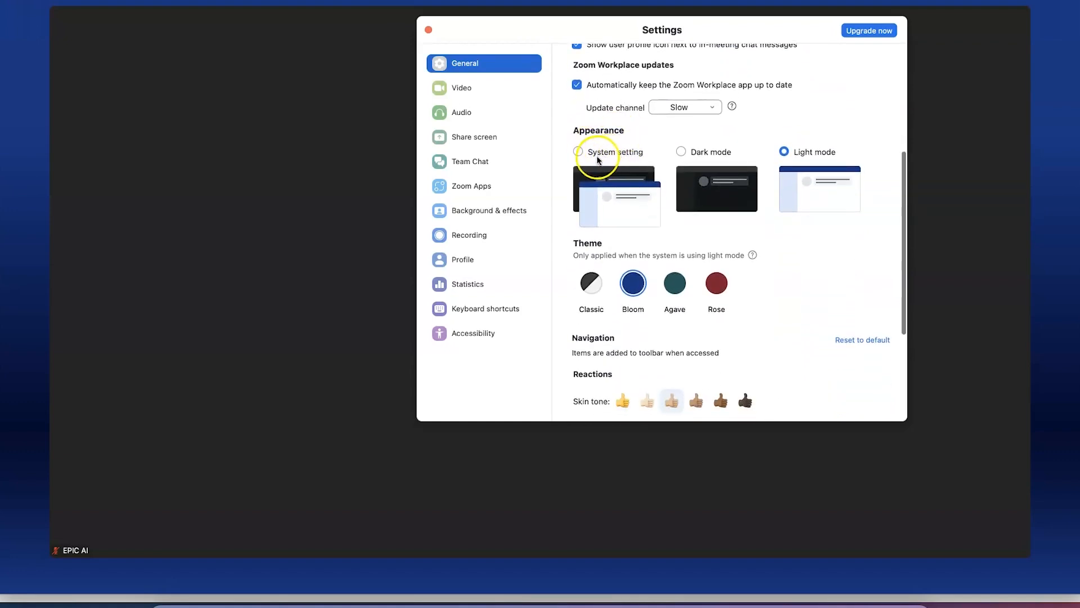
# Try System, Dark and Light appearance and Classic, Rose, Agave, Bloom themes, ending on Light with Classic
pyautogui.click(578, 152)
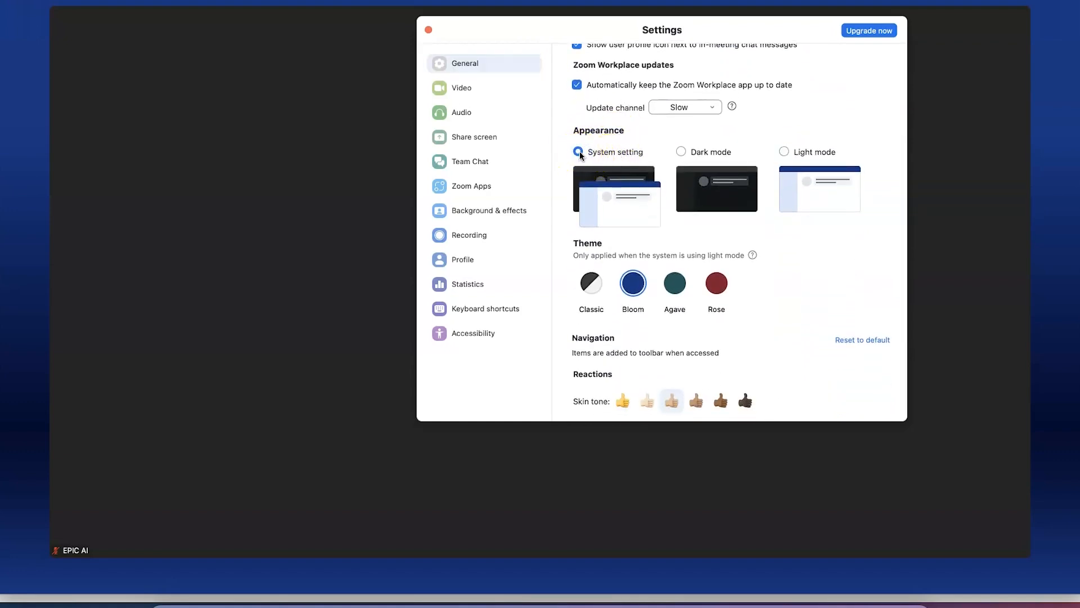
pyautogui.click(680, 152)
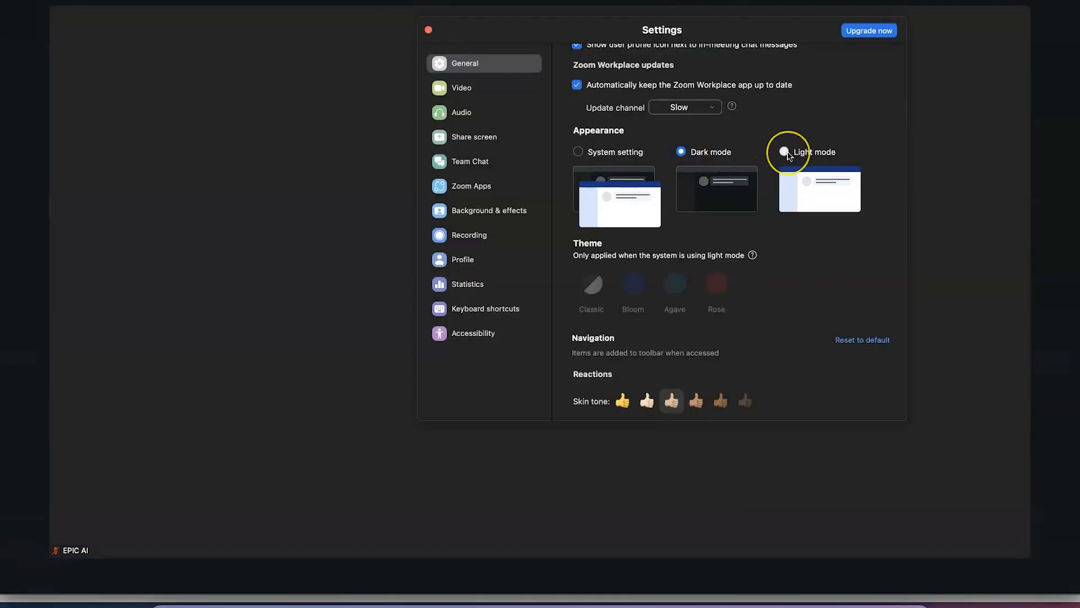
pyautogui.click(785, 152)
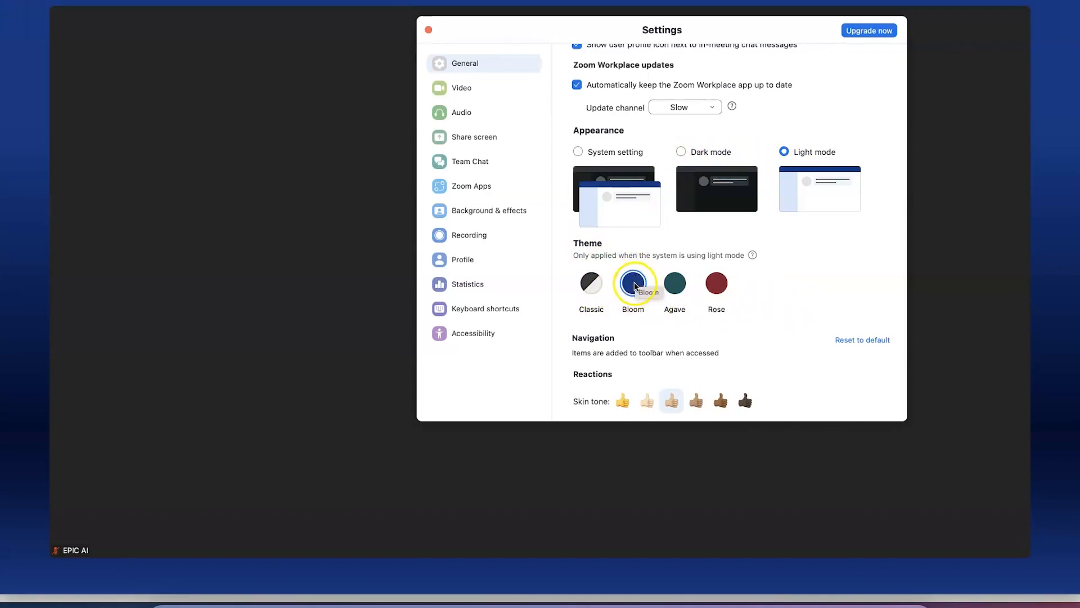
pyautogui.click(592, 283)
pyautogui.click(716, 283)
pyautogui.click(676, 281)
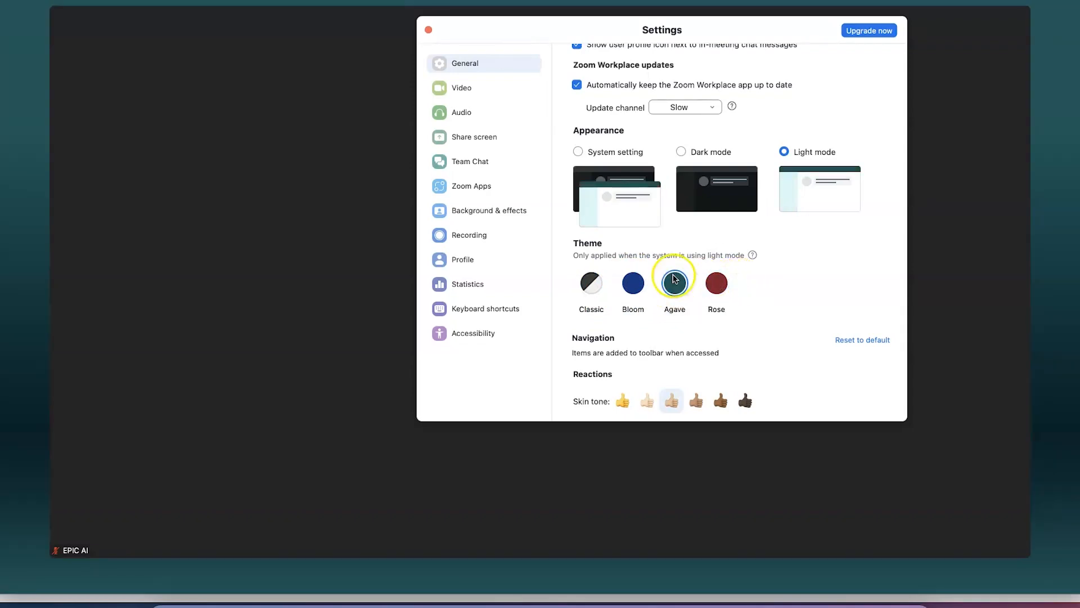
pyautogui.click(634, 286)
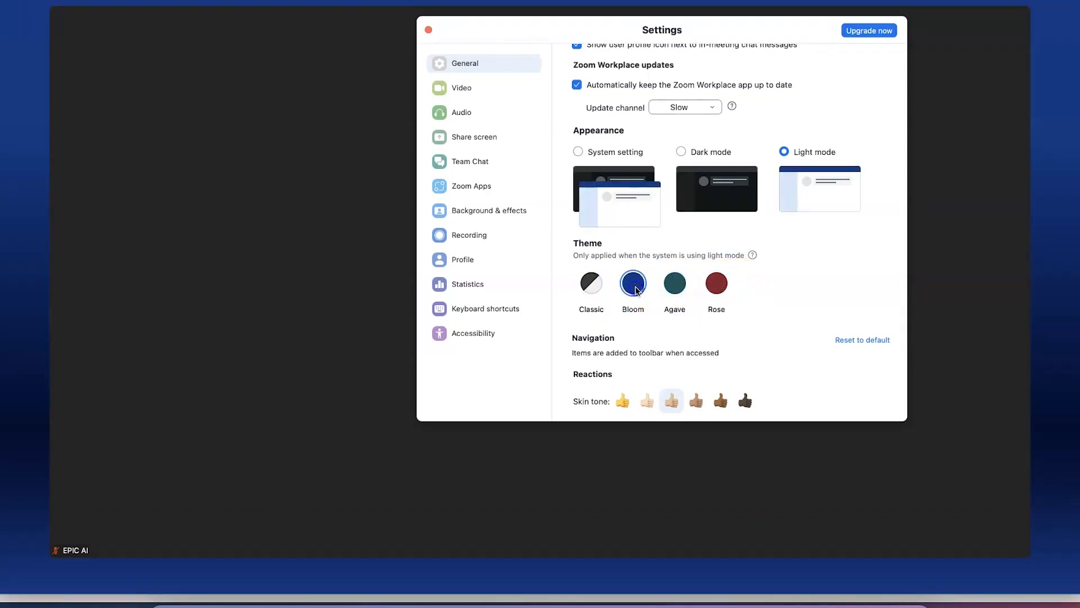
pyautogui.click(592, 283)
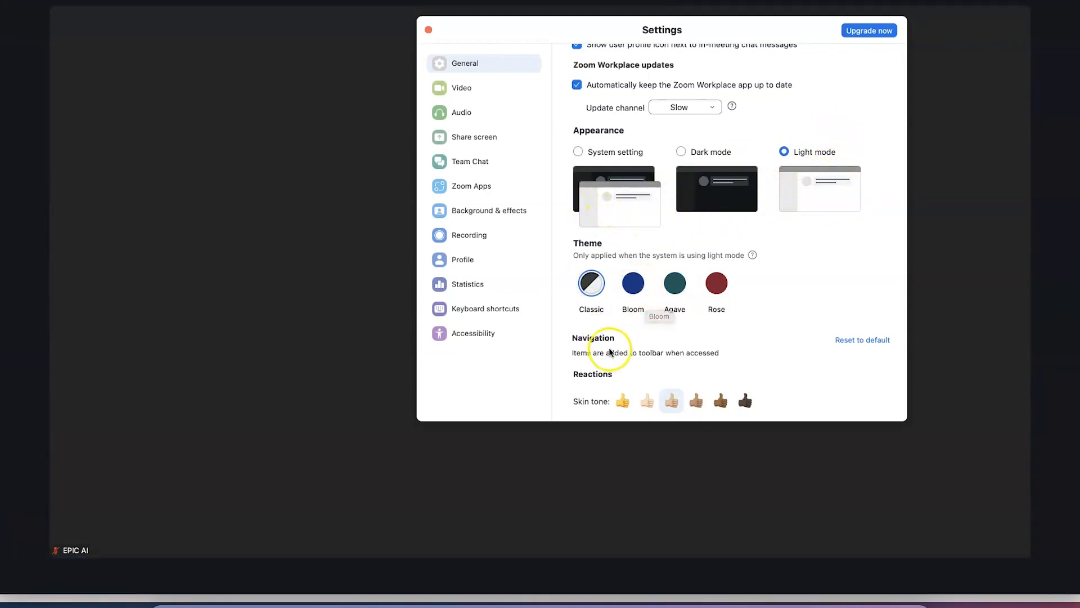
pyautogui.scroll(-1, 611, 357)
pyautogui.scroll(-5, 612, 356)
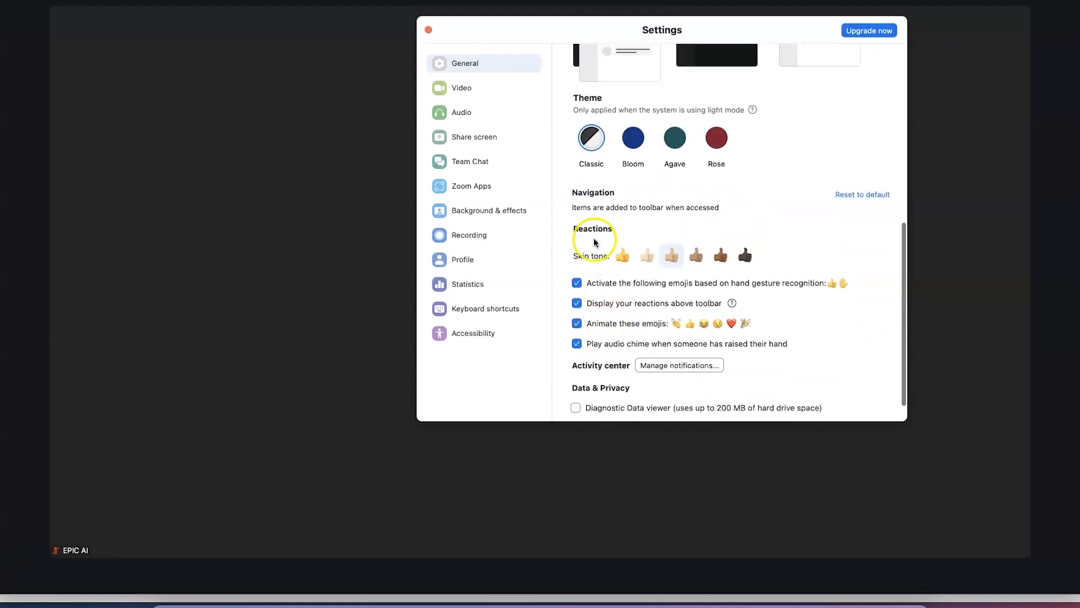
pyautogui.scroll(-1, 658, 340)
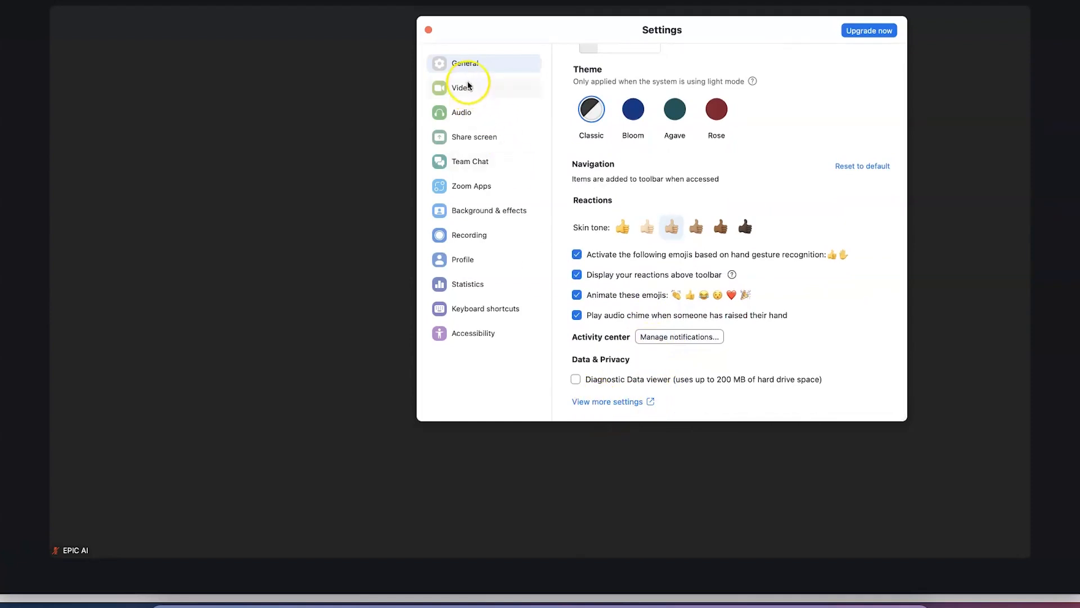
# Open 'View more settings' on the web, then view the Video, Audio and Share screen settings
pyautogui.click(600, 403)
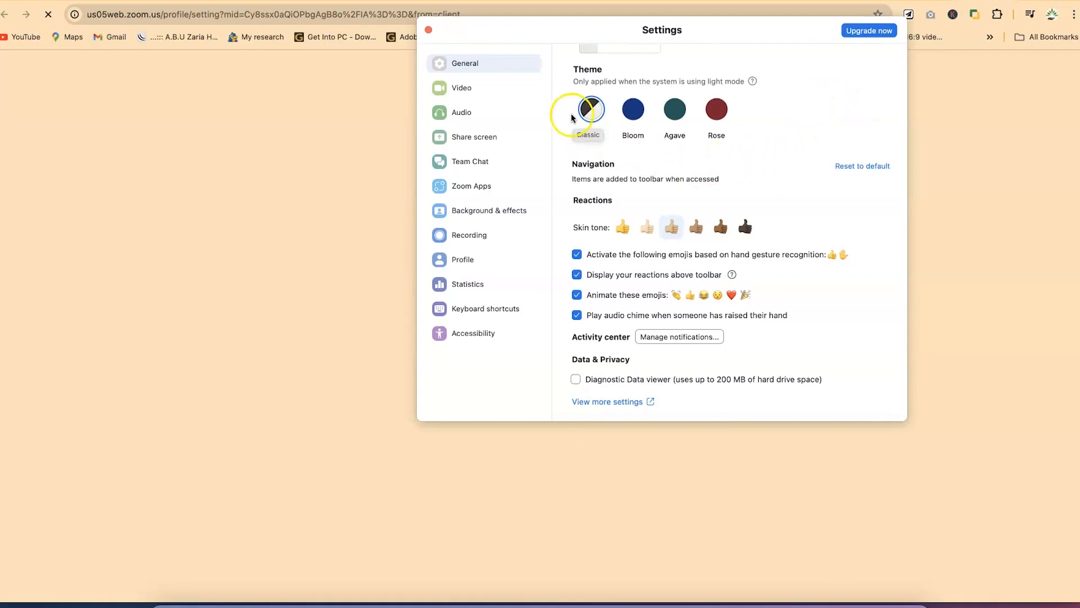
pyautogui.scroll(10, 650, 205)
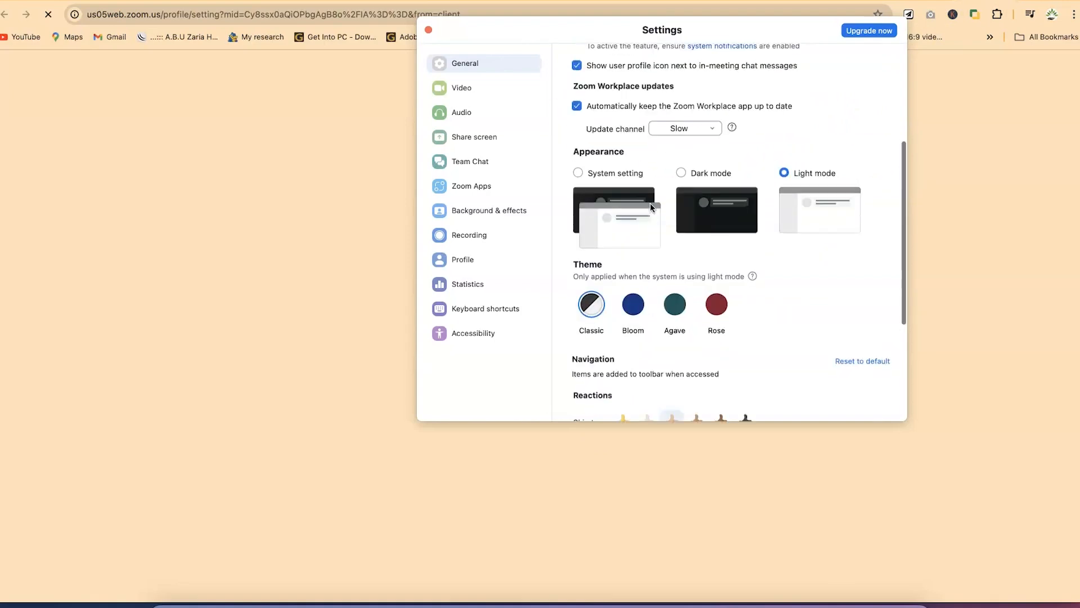
pyautogui.click(475, 91)
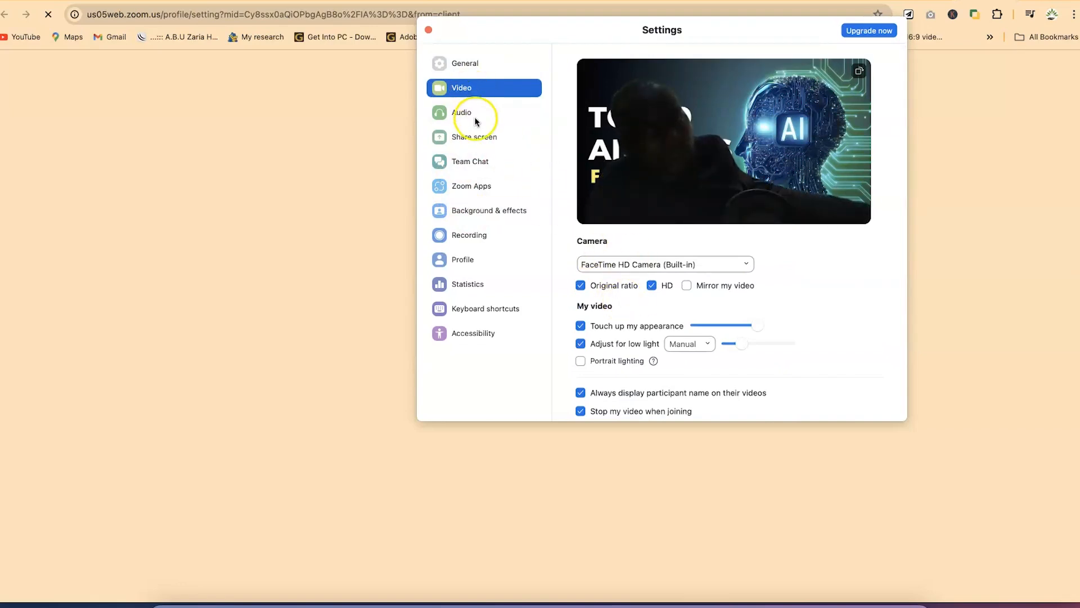
pyautogui.click(477, 116)
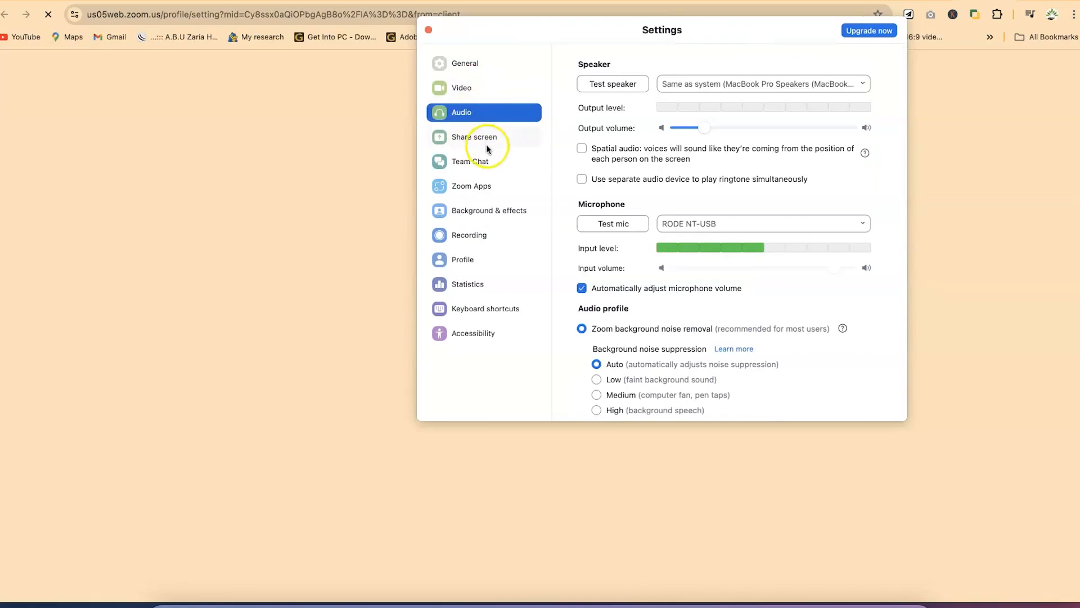
pyautogui.click(488, 138)
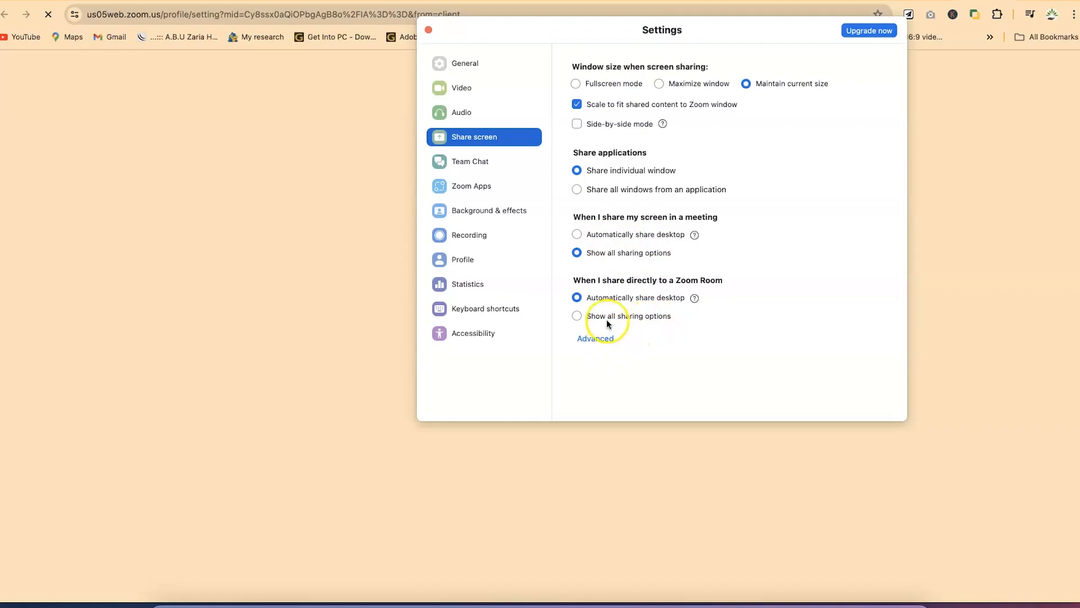
# Scroll through the Team Chat settings, then view the Zoom Apps settings
pyautogui.click(495, 163)
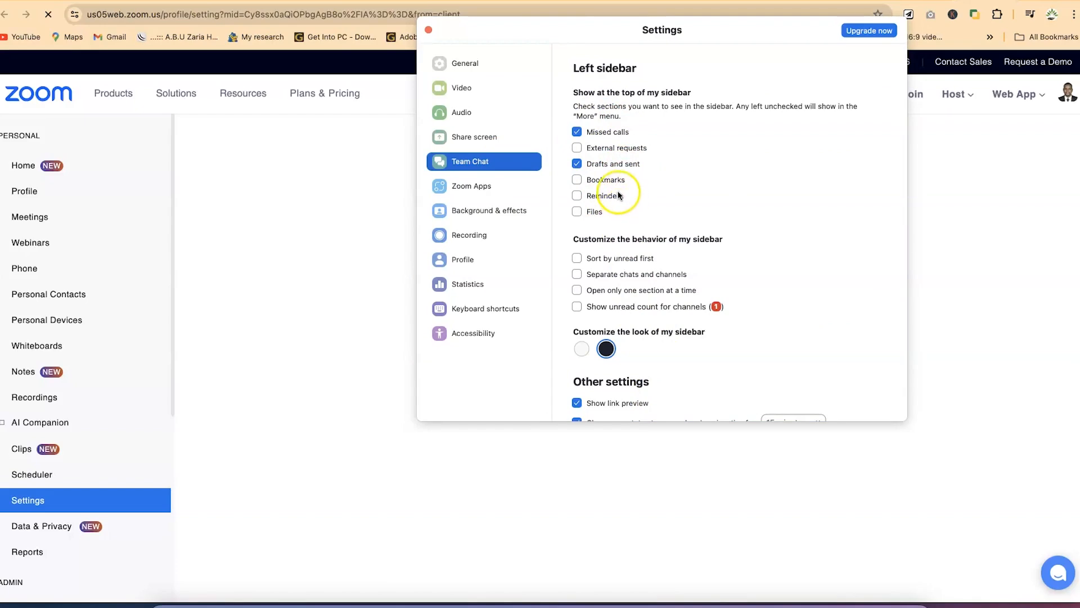
pyautogui.scroll(-10, 626, 248)
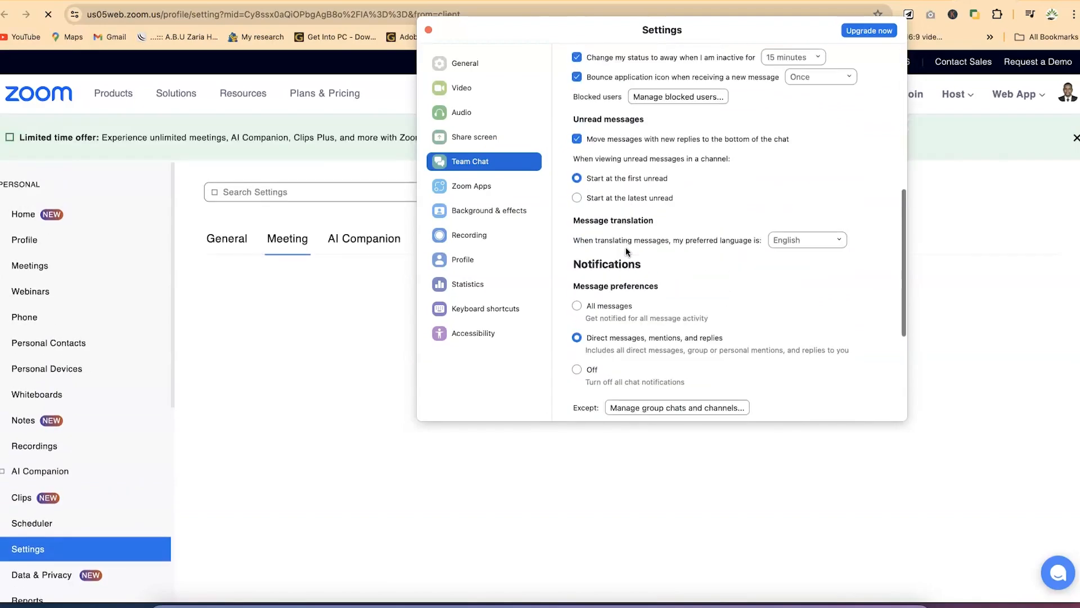
pyautogui.scroll(-5, 626, 248)
pyautogui.scroll(-3, 609, 175)
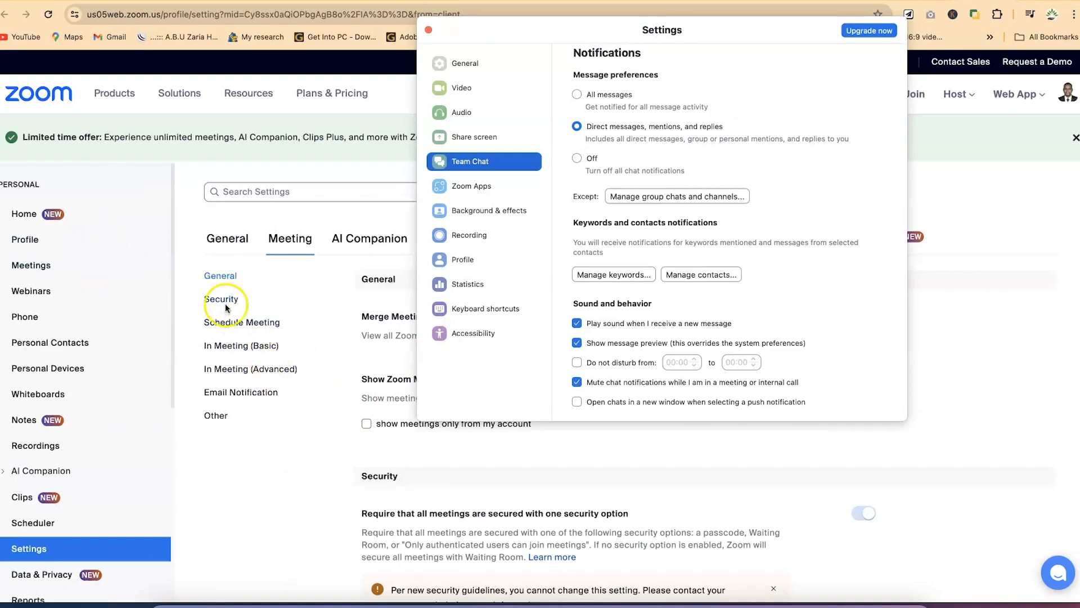
pyautogui.click(473, 187)
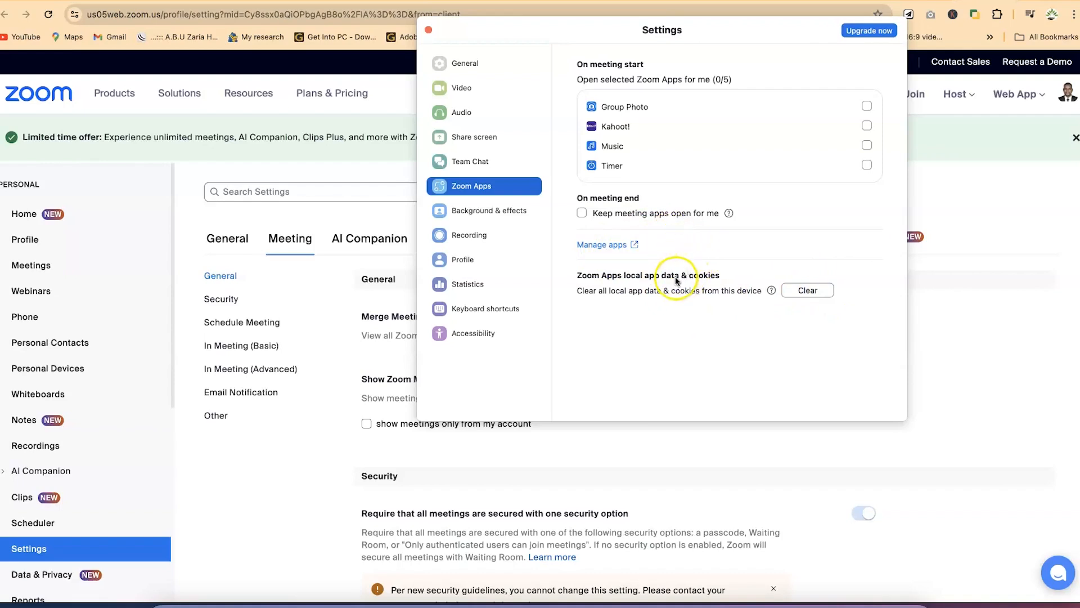
# View the Background & effects options, then the Recording settings with the storage location
pyautogui.click(515, 214)
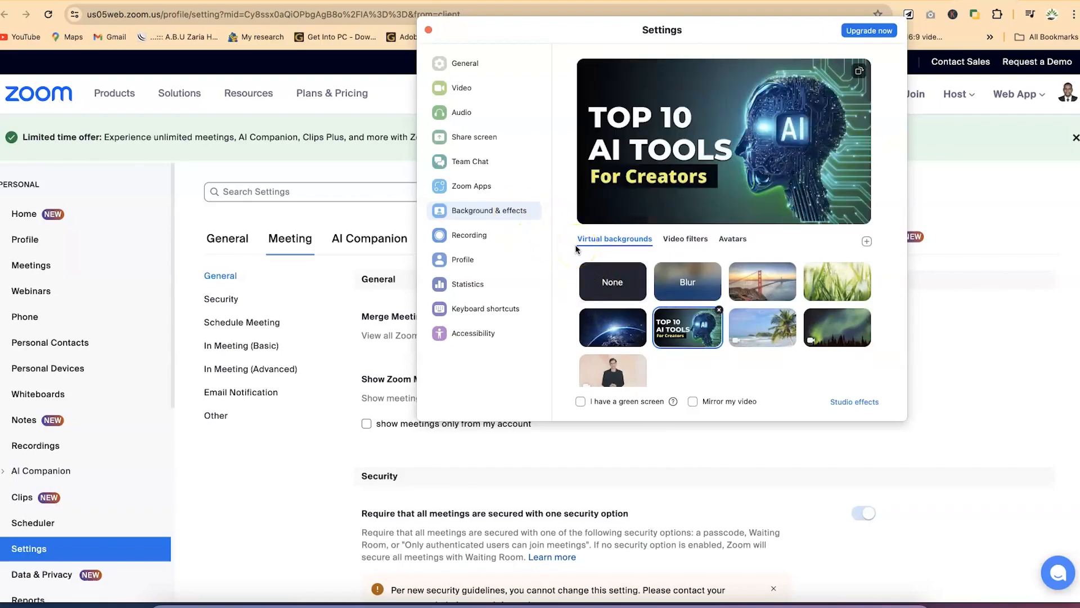
pyautogui.click(485, 236)
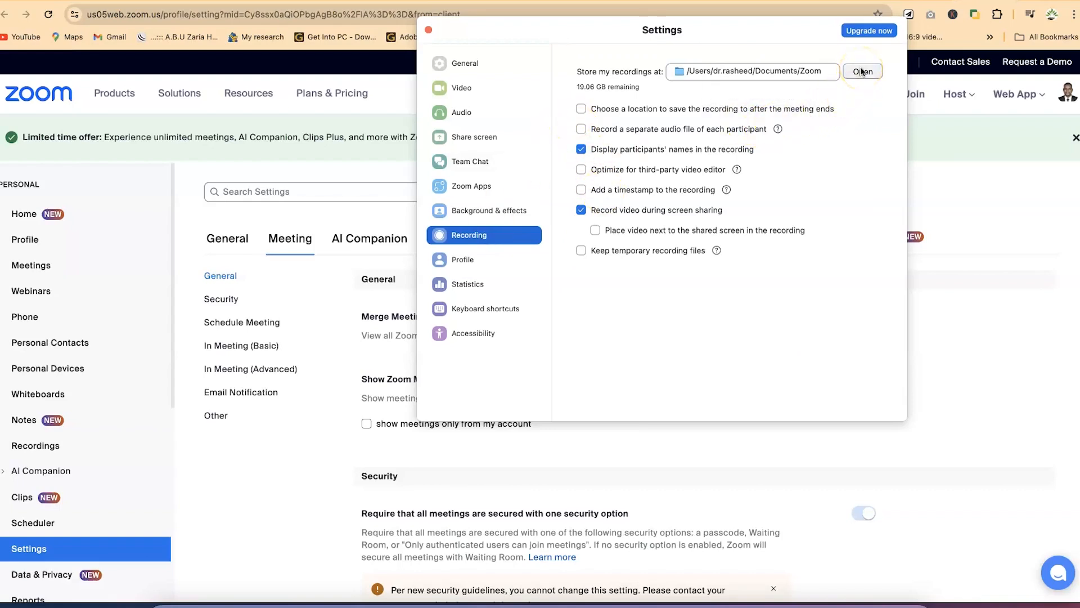
pyautogui.click(775, 88)
# Check the Profile page, then view the Audio, Video and Screen sharing statistics
pyautogui.click(491, 262)
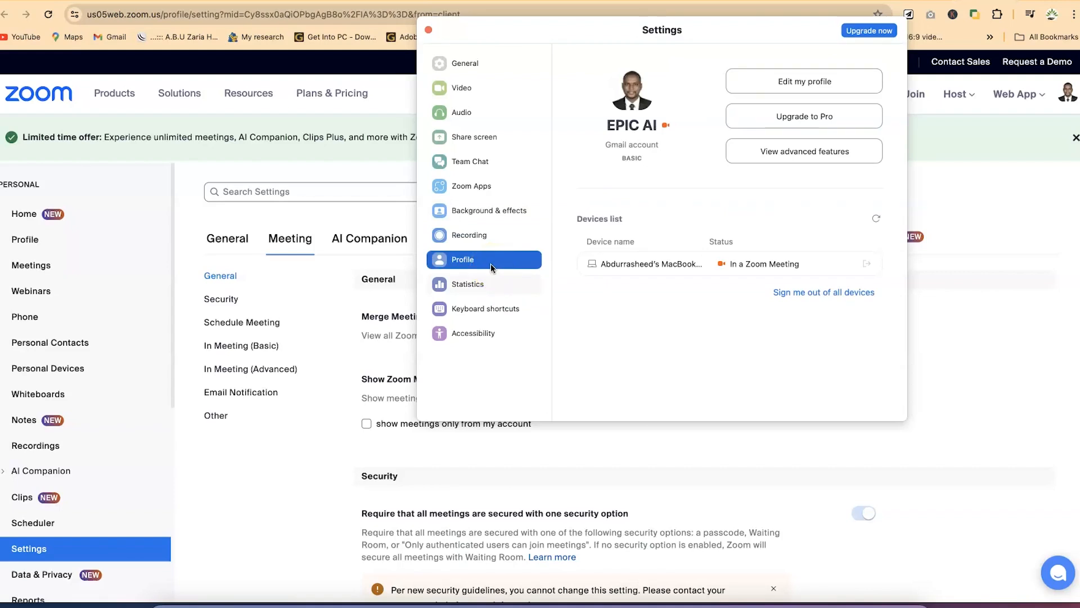
pyautogui.click(768, 157)
pyautogui.click(505, 284)
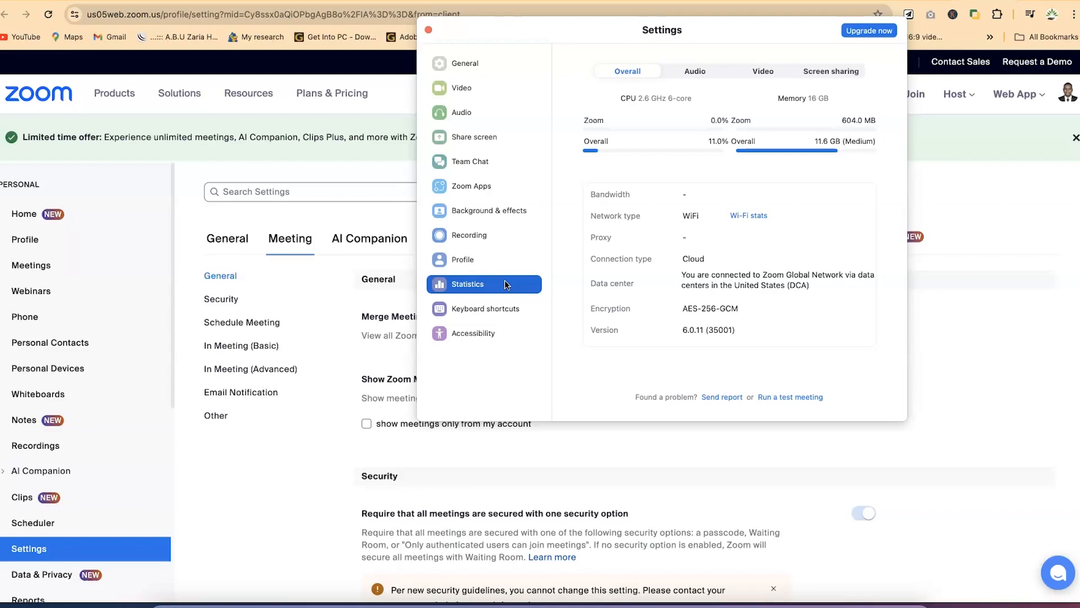
pyautogui.click(689, 71)
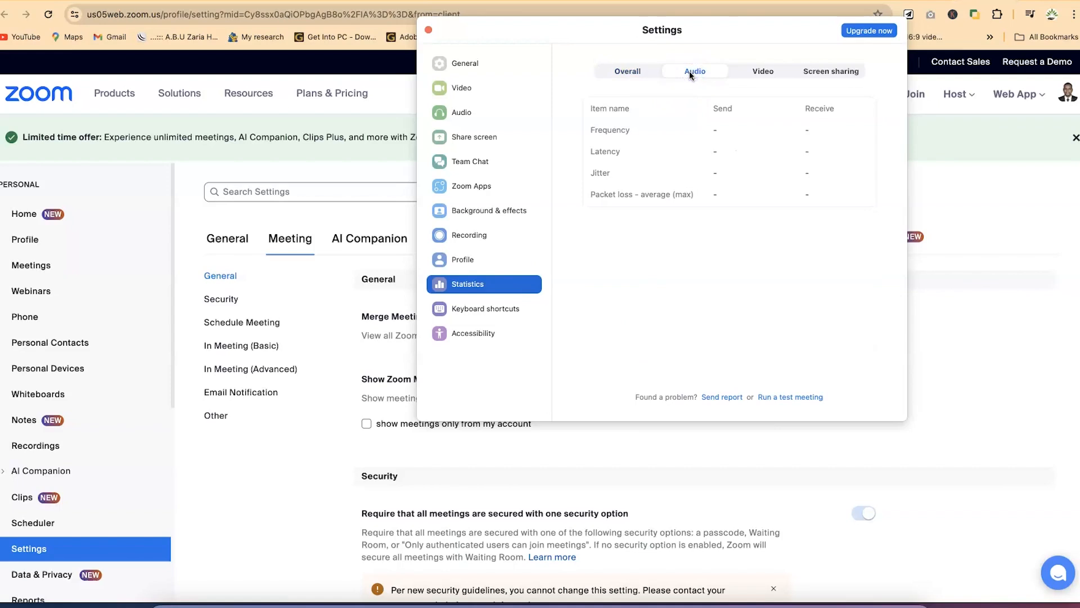
pyautogui.click(764, 69)
pyautogui.click(821, 68)
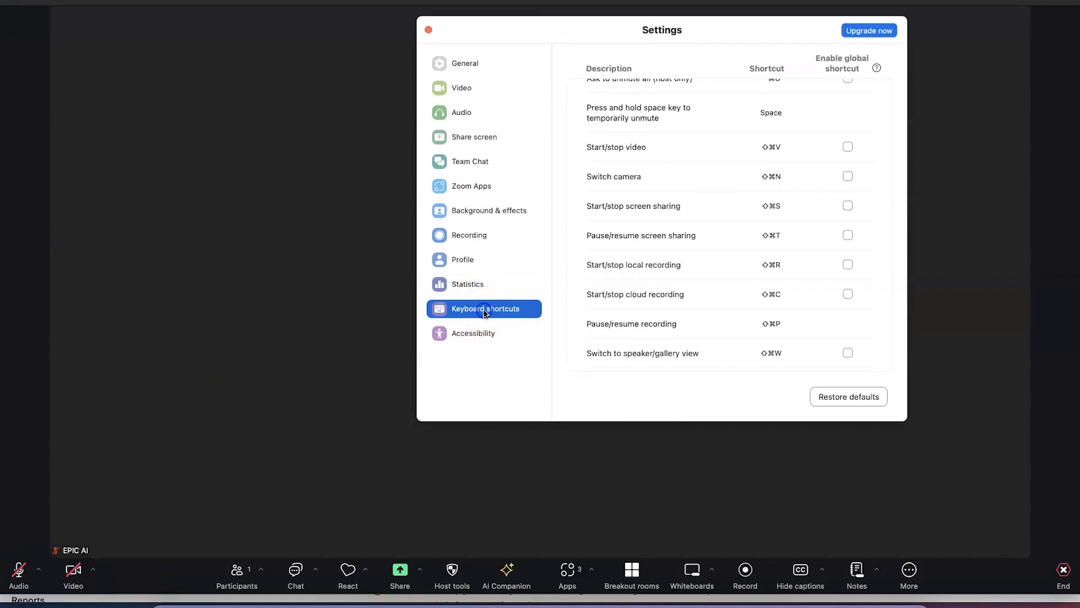
# Look through the Keyboard shortcuts and Accessibility settings, then switch to Chrome's Zoom Meeting settings page
pyautogui.click(484, 310)
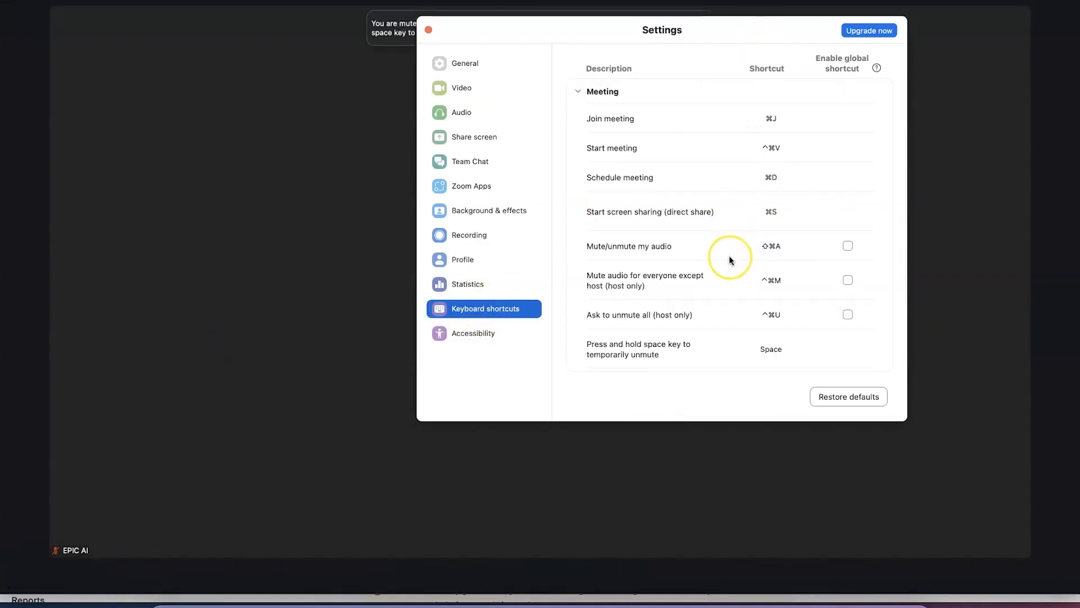
pyautogui.scroll(-15, 730, 258)
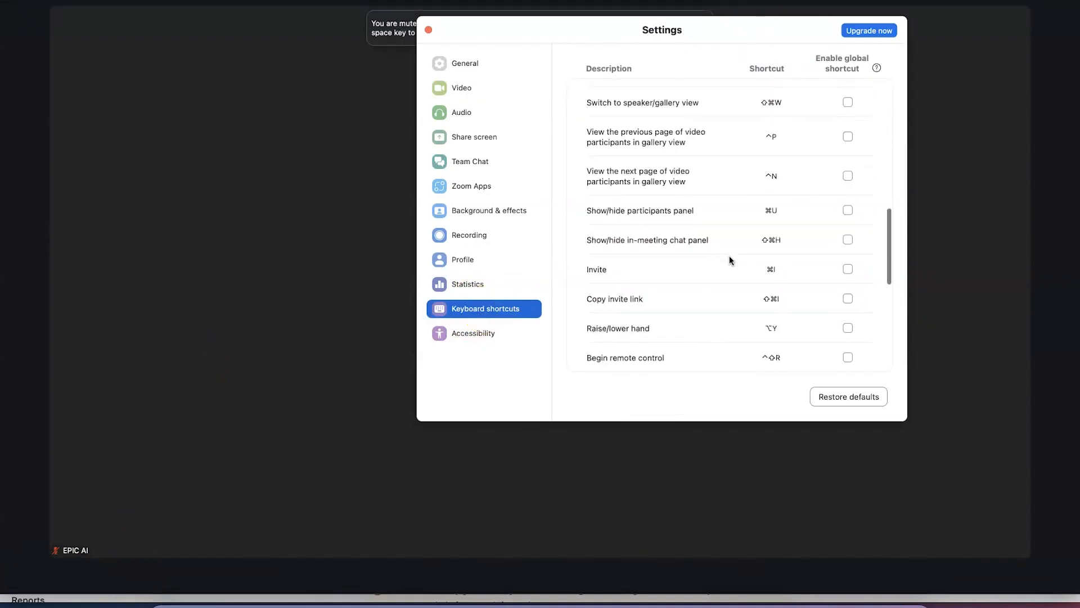
pyautogui.click(447, 335)
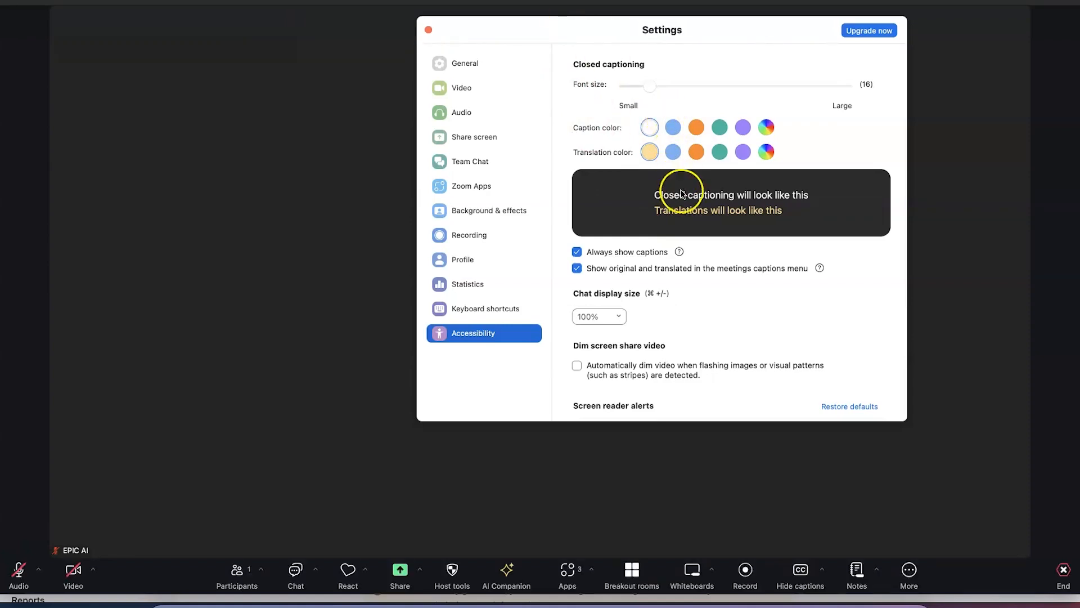
pyautogui.scroll(-5, 732, 294)
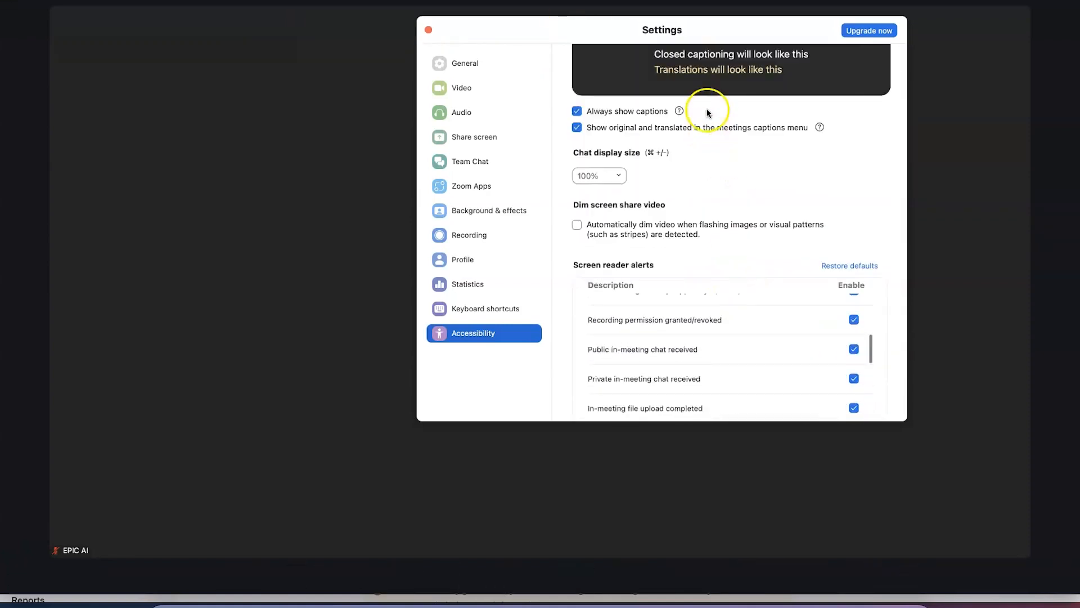
pyautogui.scroll(-5, 771, 362)
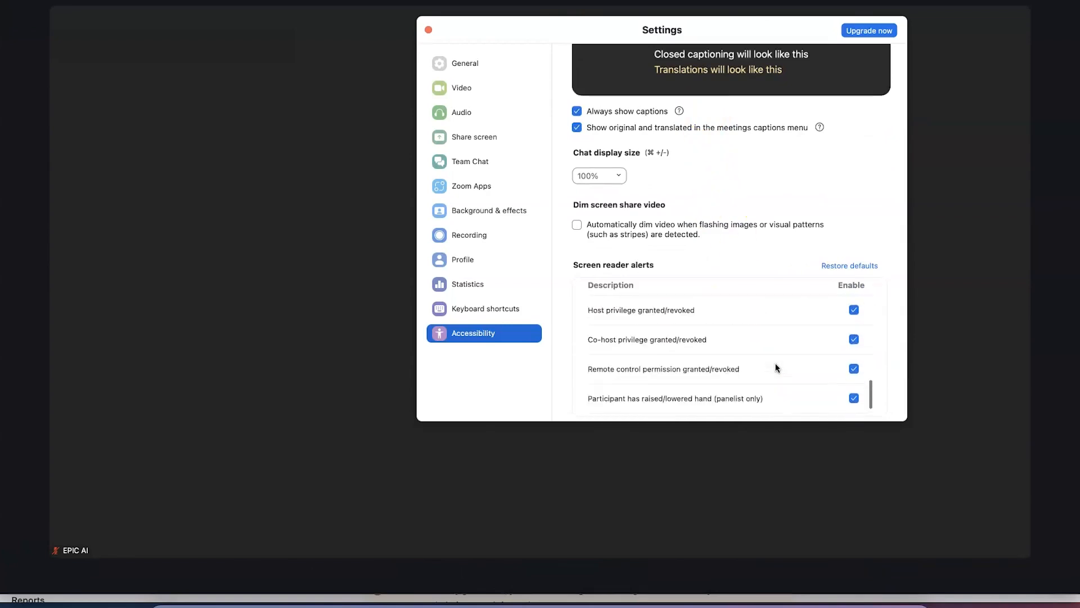
pyautogui.scroll(-1, 776, 368)
pyautogui.scroll(6, 776, 368)
pyautogui.scroll(5, 776, 368)
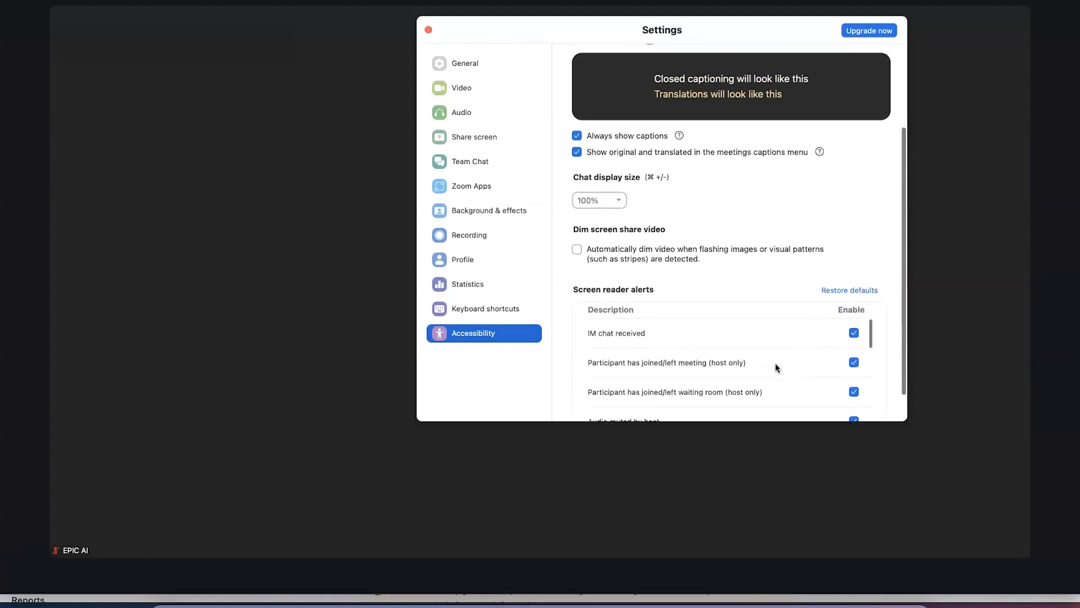
pyautogui.scroll(1, 776, 368)
pyautogui.moveTo(292, 361)
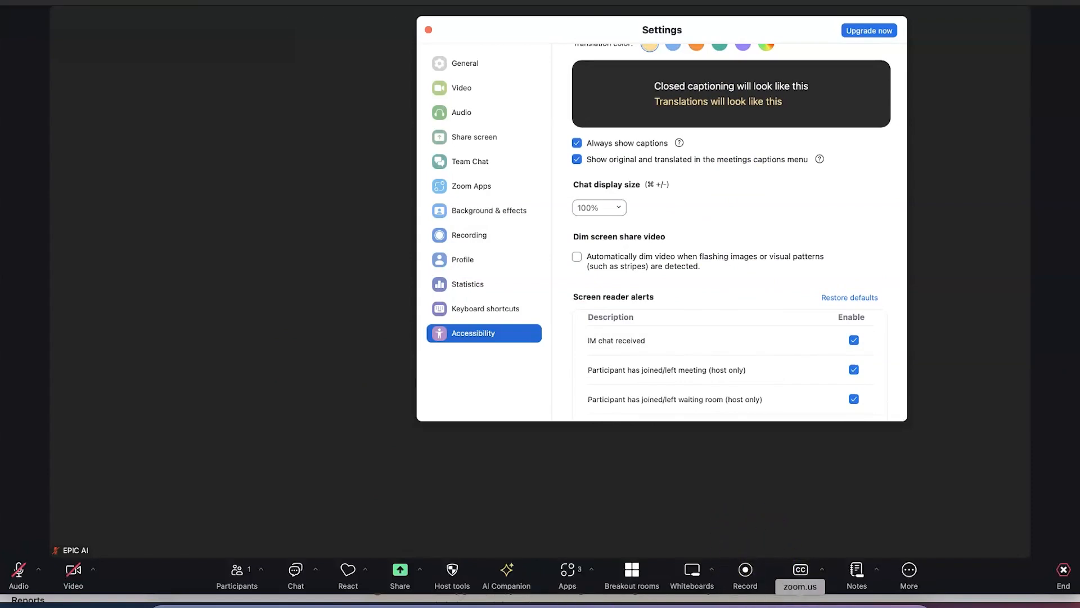
pyautogui.click(768, 603)
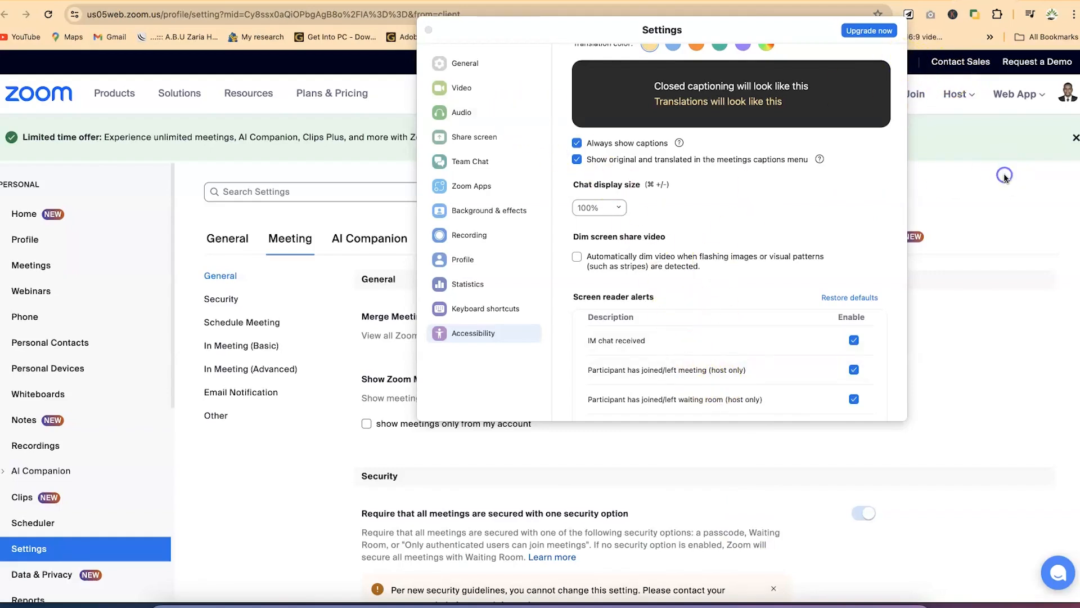
# Close the desktop Settings window and browse the web portal's General settings tab
pyautogui.click(428, 30)
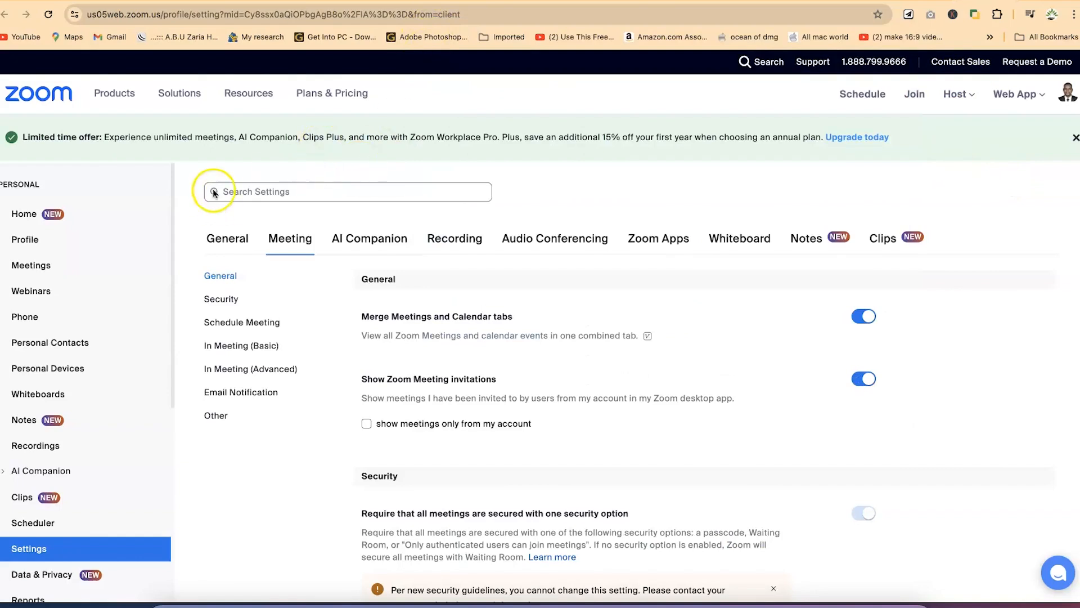
pyautogui.click(226, 241)
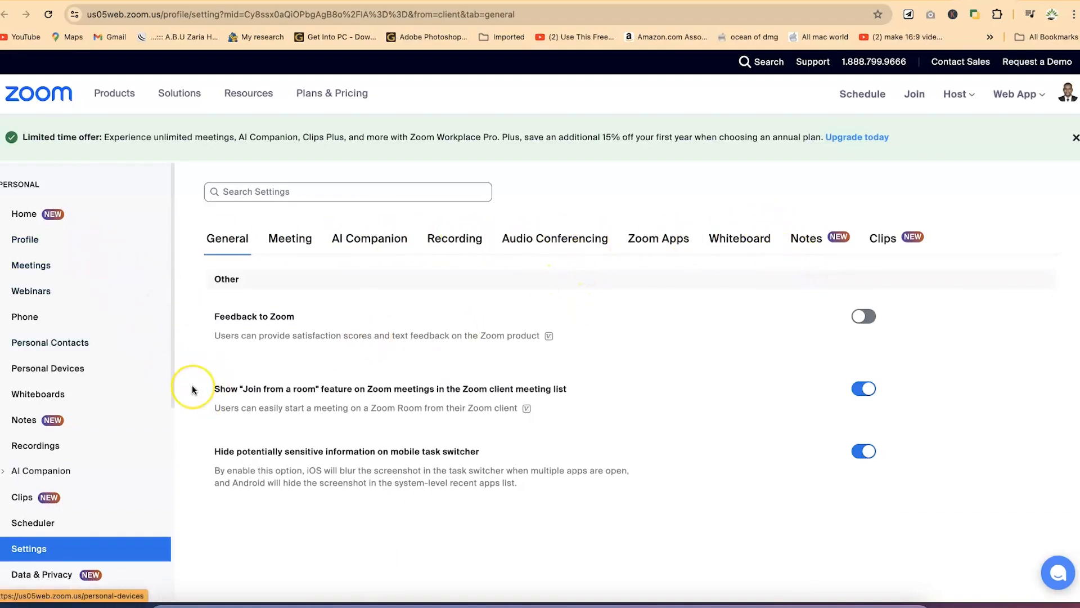
pyautogui.scroll(-6, 192, 386)
pyautogui.scroll(5, 193, 389)
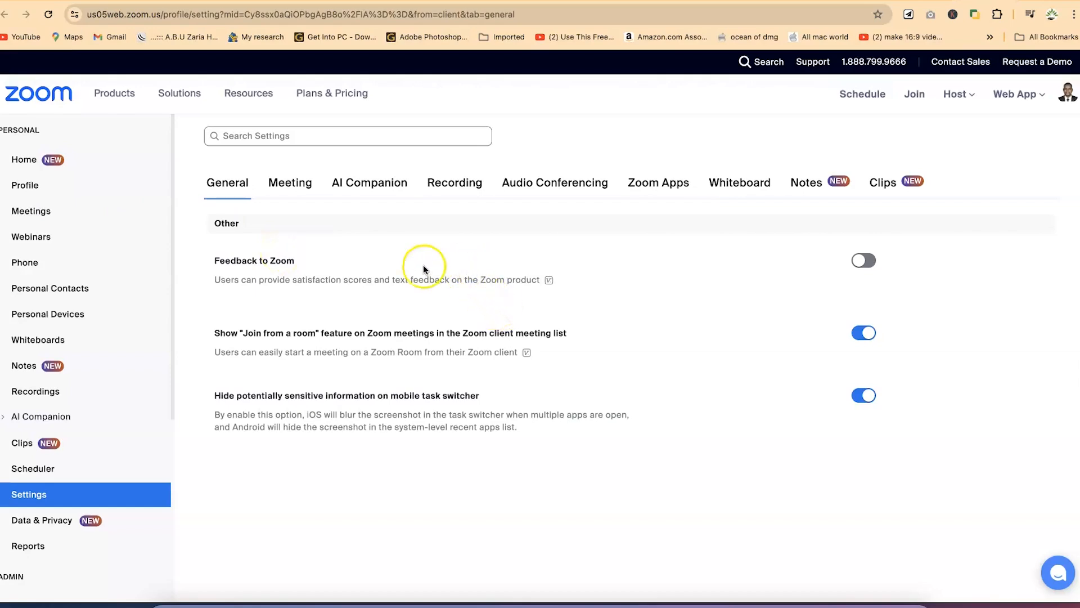
pyautogui.scroll(-4, 304, 284)
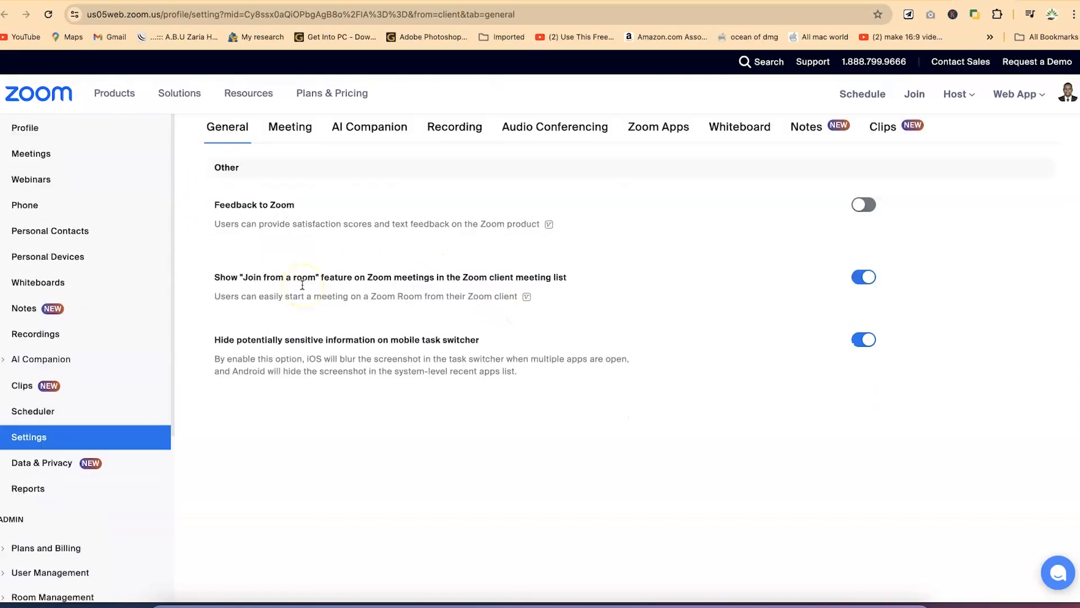
pyautogui.scroll(2, 326, 301)
pyautogui.scroll(3, 323, 287)
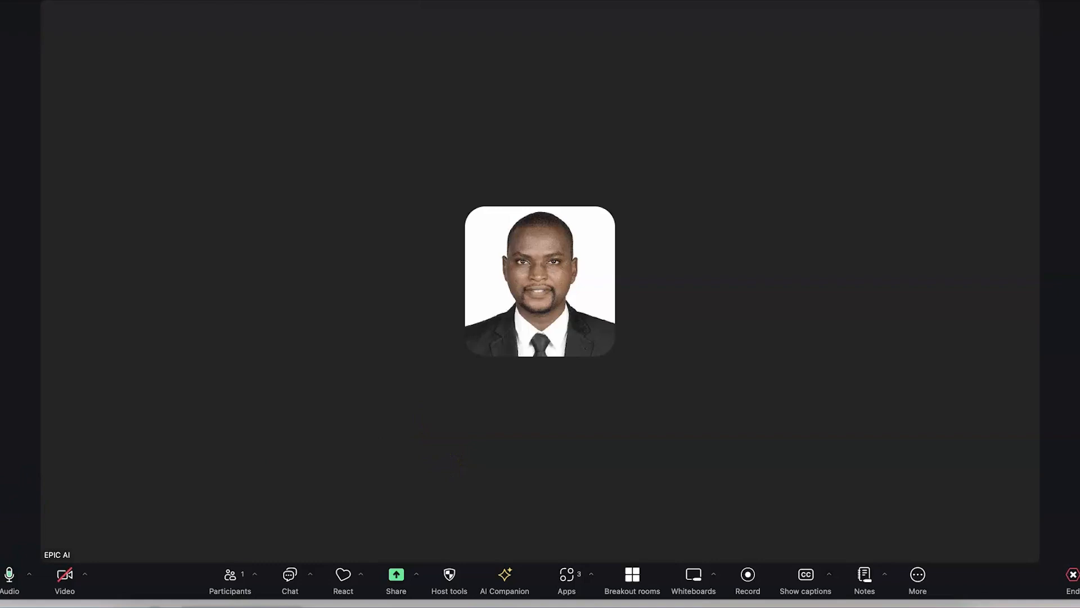
pyautogui.press('shift+super+a')
pyautogui.press('space')
pyautogui.press('space')
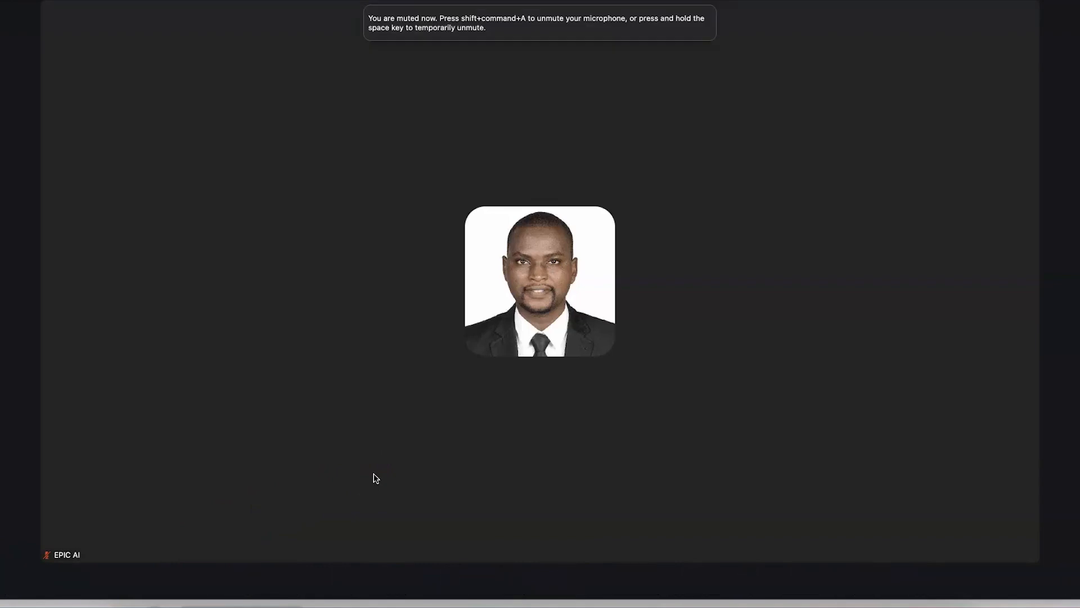
pyautogui.click(303, 450)
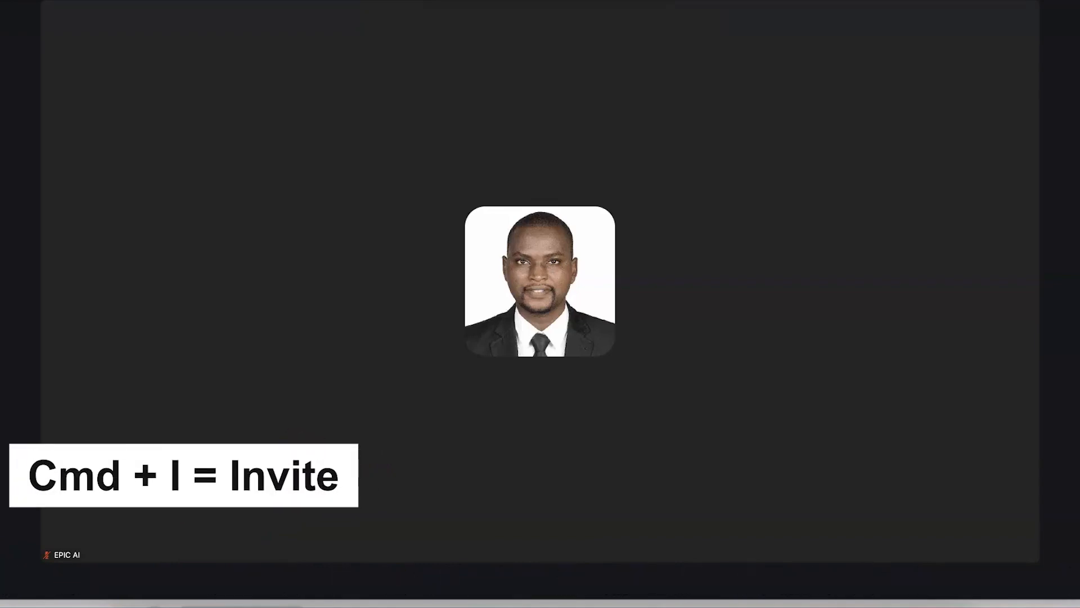
pyautogui.press('super+i')
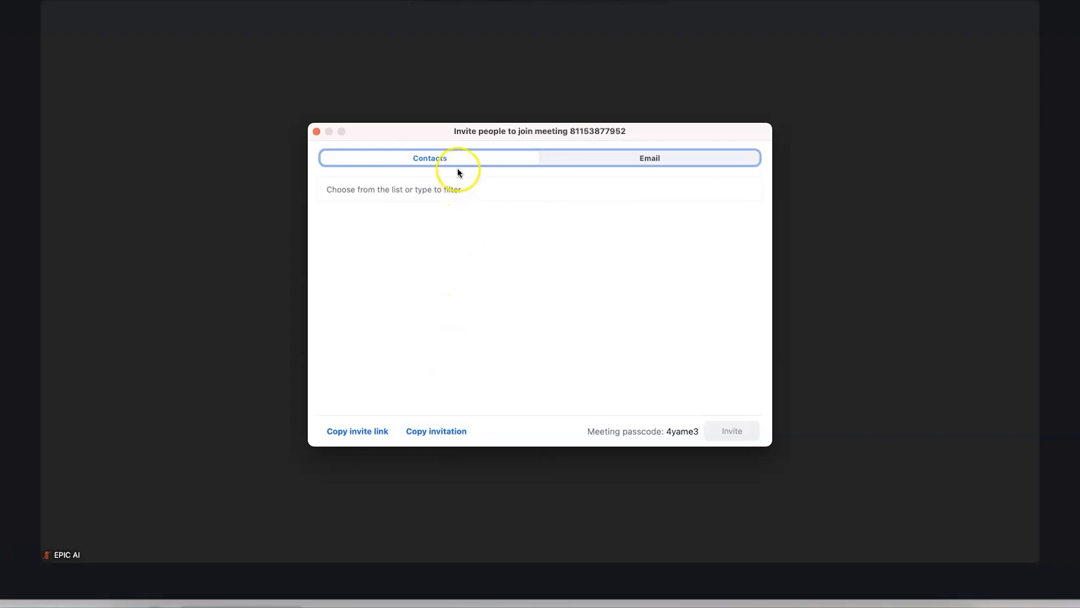
pyautogui.click(443, 190)
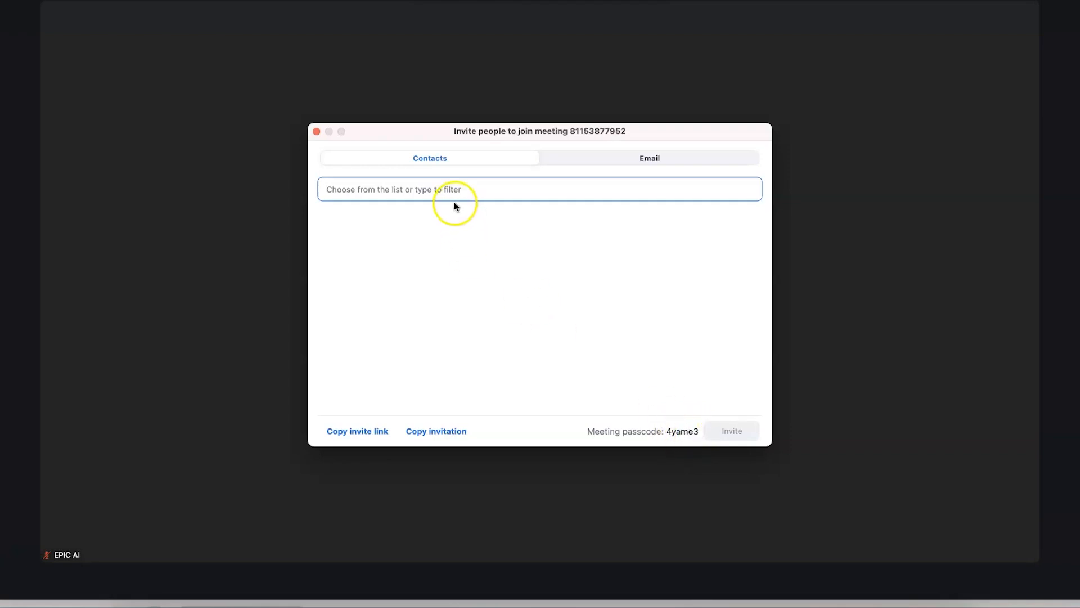
pyautogui.click(622, 160)
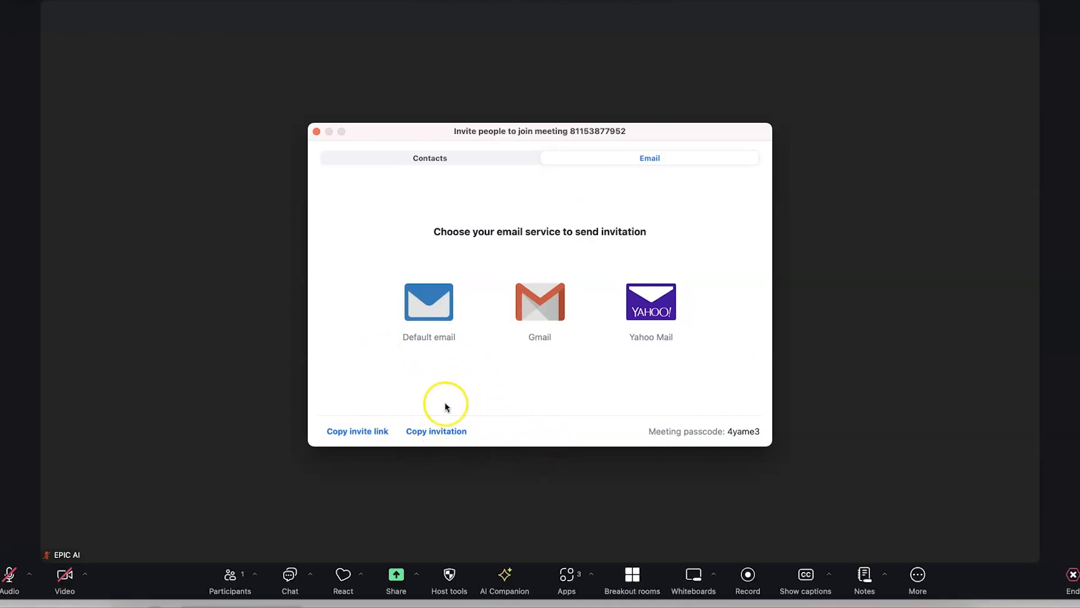
pyautogui.click(317, 131)
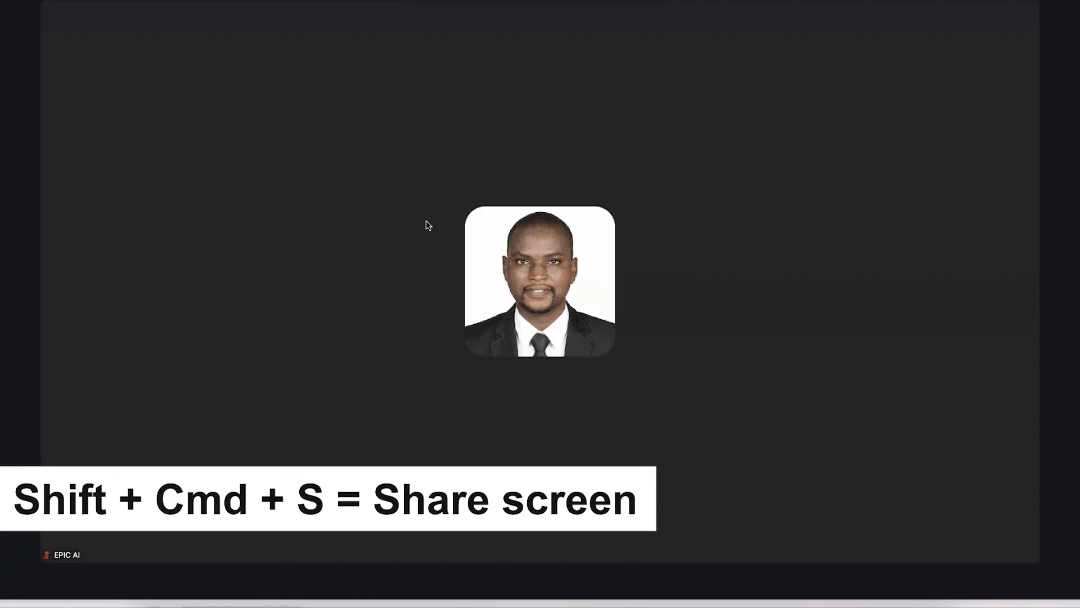
pyautogui.click(441, 247)
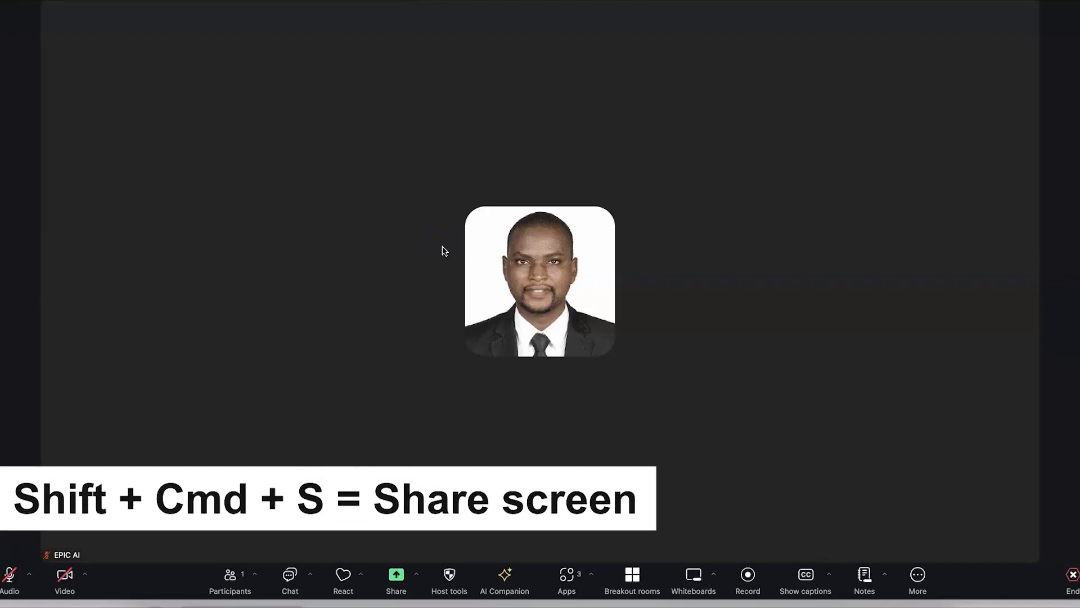
pyautogui.press('shift+super+s')
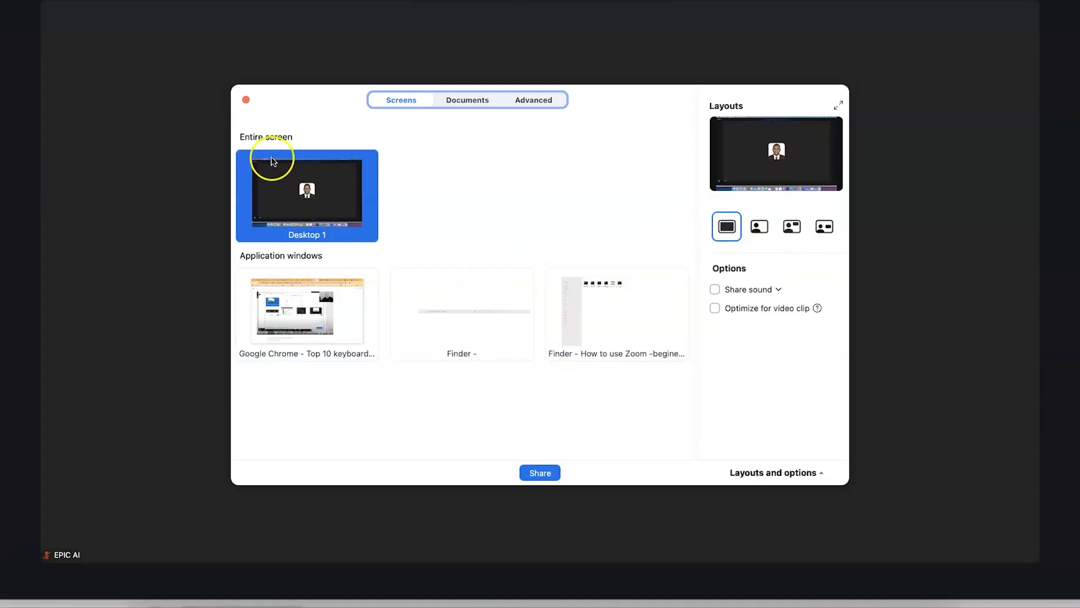
pyautogui.click(467, 102)
pyautogui.click(432, 101)
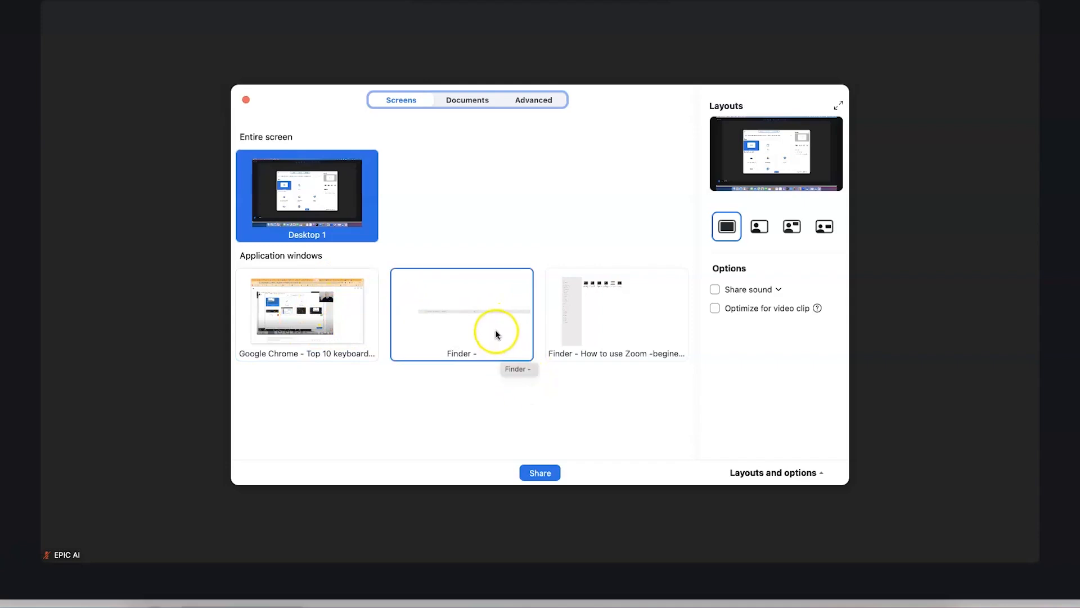
pyautogui.click(244, 100)
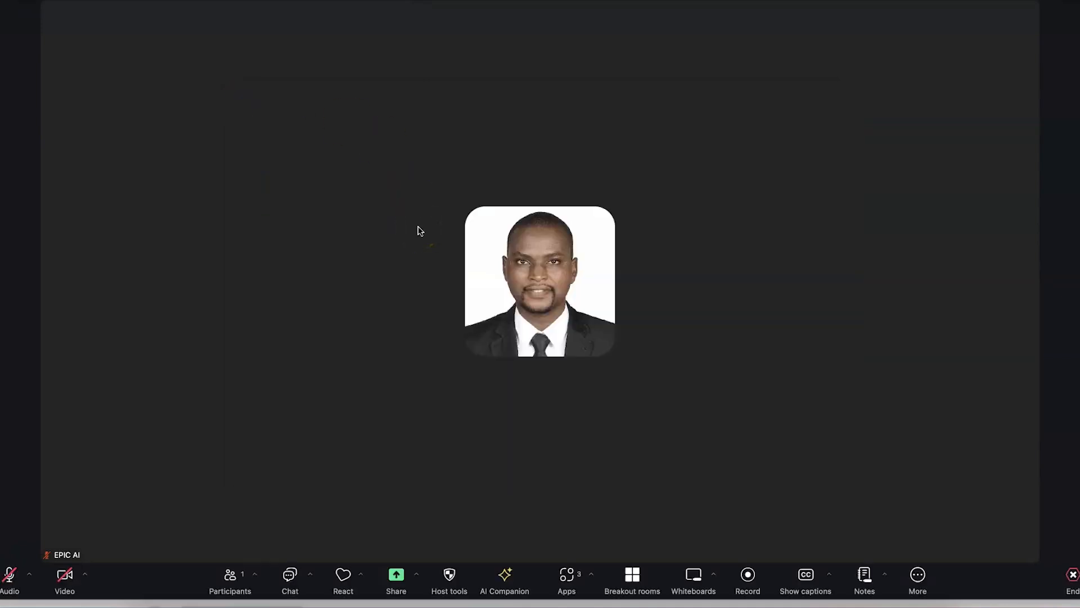
pyautogui.click(554, 168)
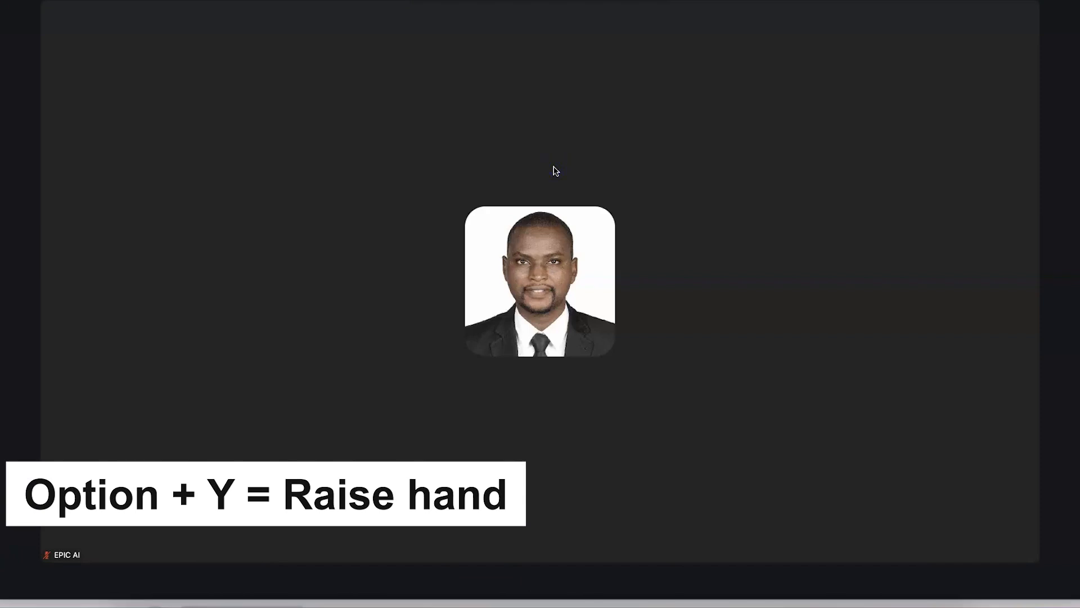
# Raise and lower your hand with Option+Y, then start recording without audio using Option+Cmd+R
pyautogui.hotkey('alt', 'y')
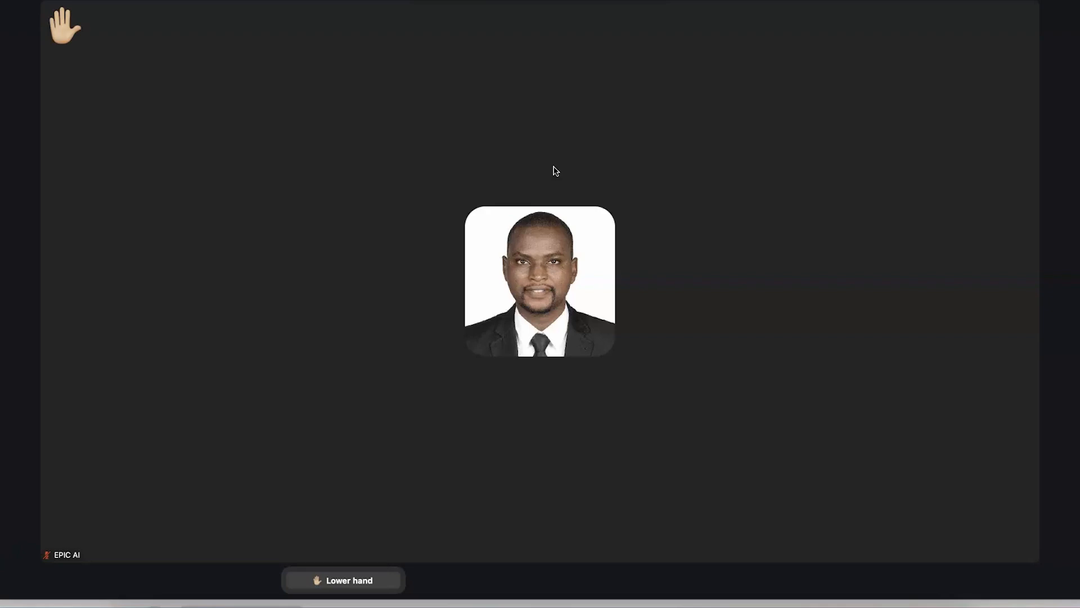
pyautogui.click(420, 207)
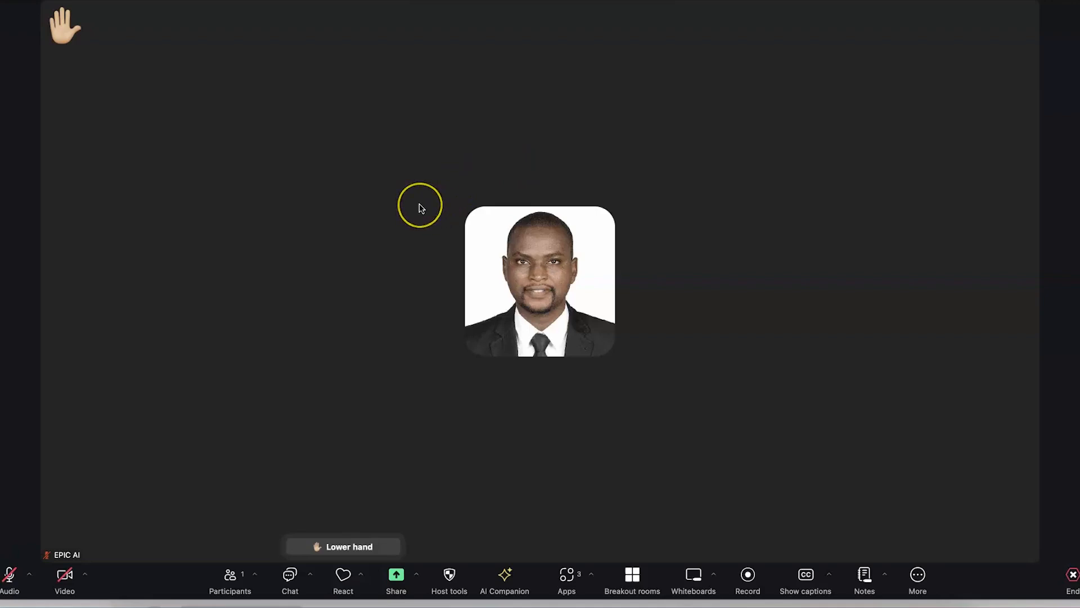
pyautogui.hotkey('alt', 'y')
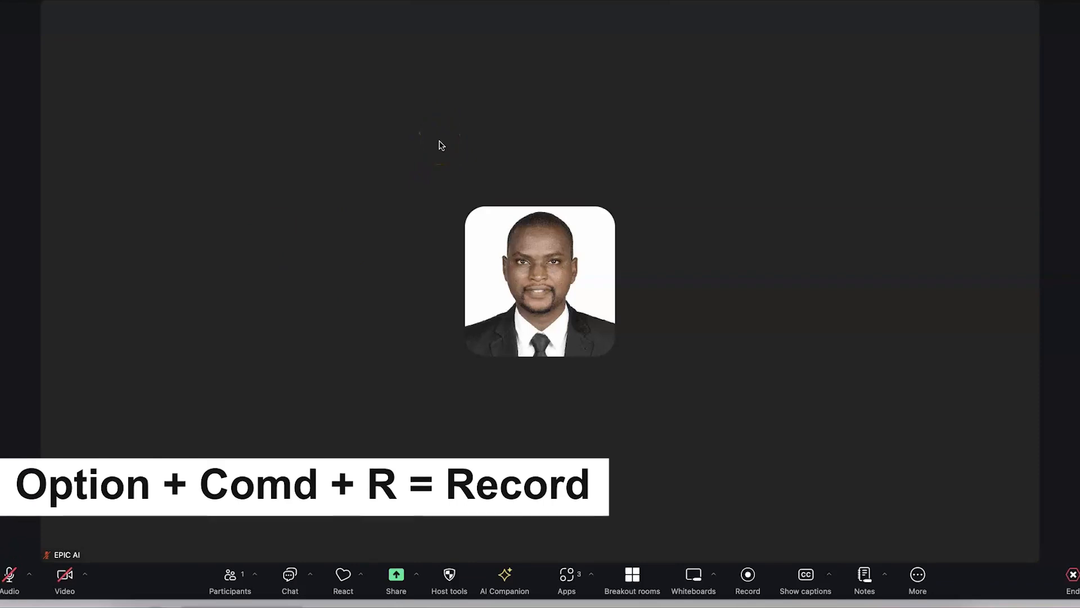
pyautogui.press('alt+super+r')
pyautogui.click(546, 182)
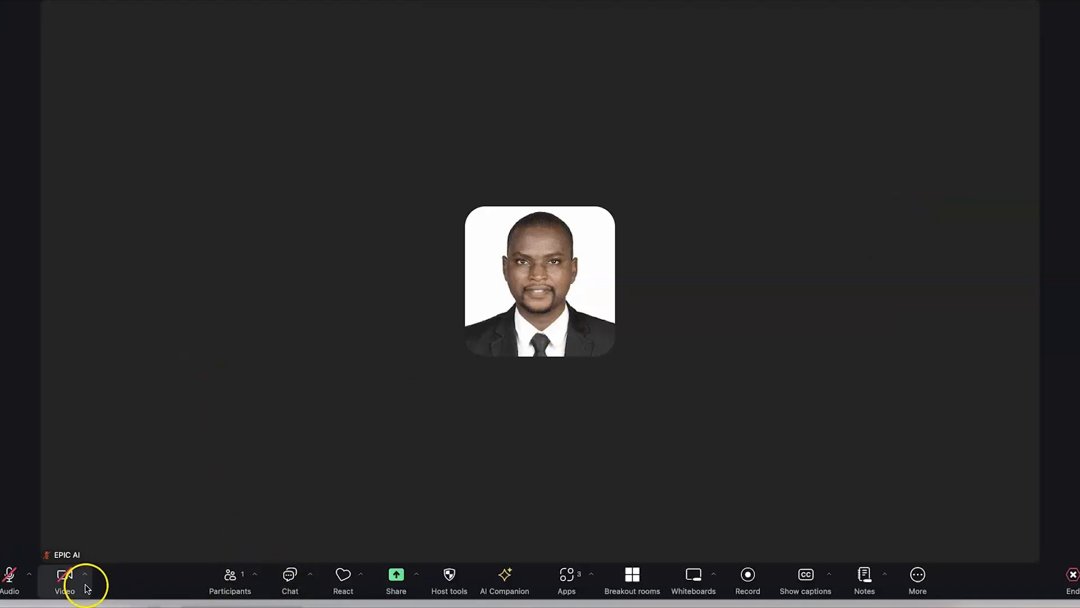
# Open Keyboard shortcuts in Settings via the video menu's Video settings
pyautogui.click(85, 574)
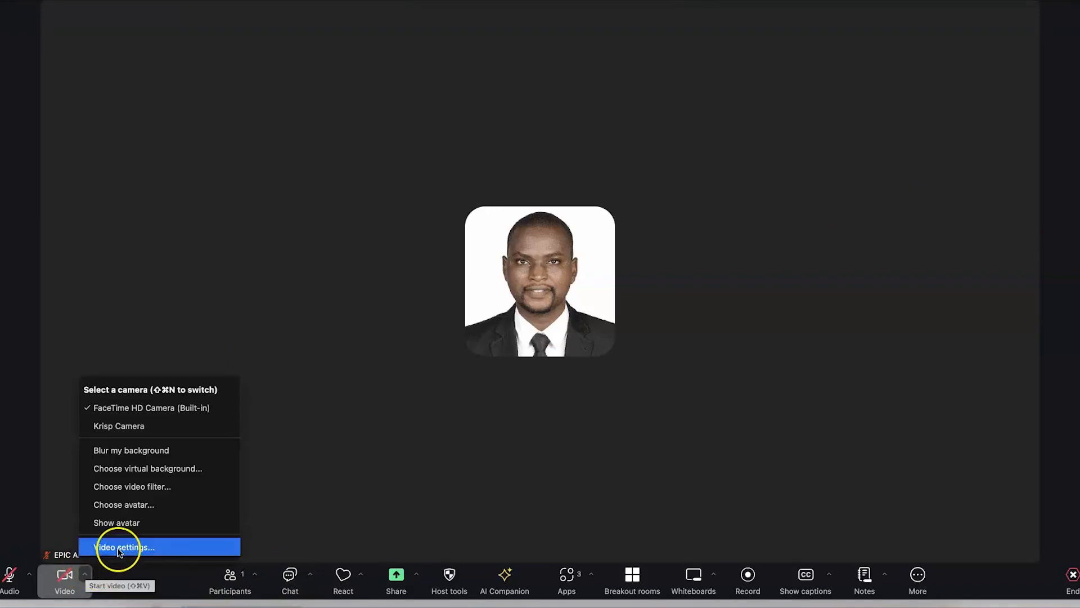
pyautogui.click(120, 547)
pyautogui.click(563, 269)
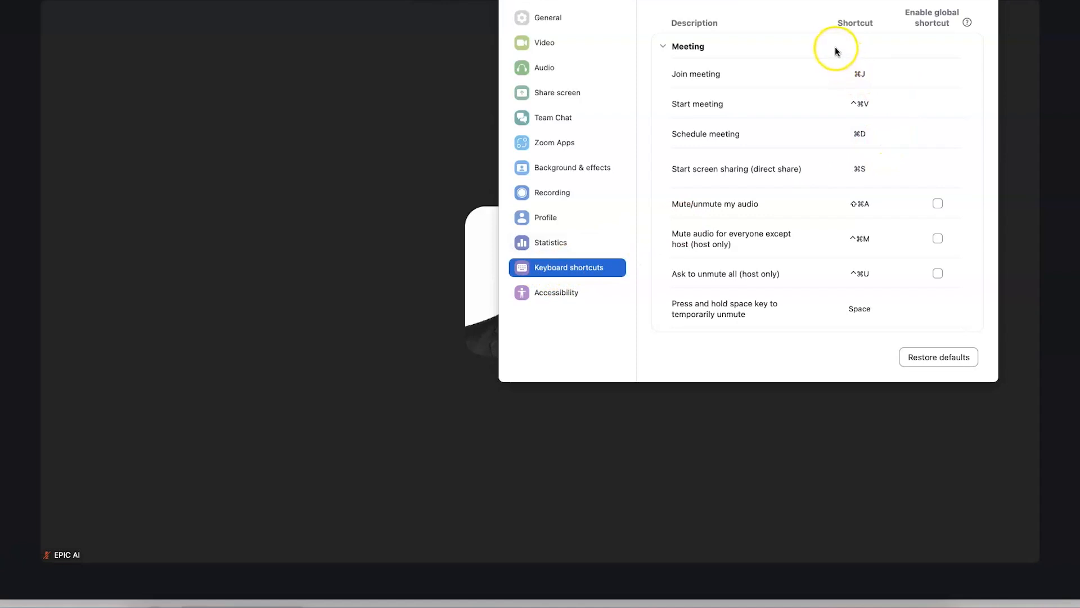
pyautogui.scroll(-1, 835, 50)
pyautogui.scroll(1, 835, 49)
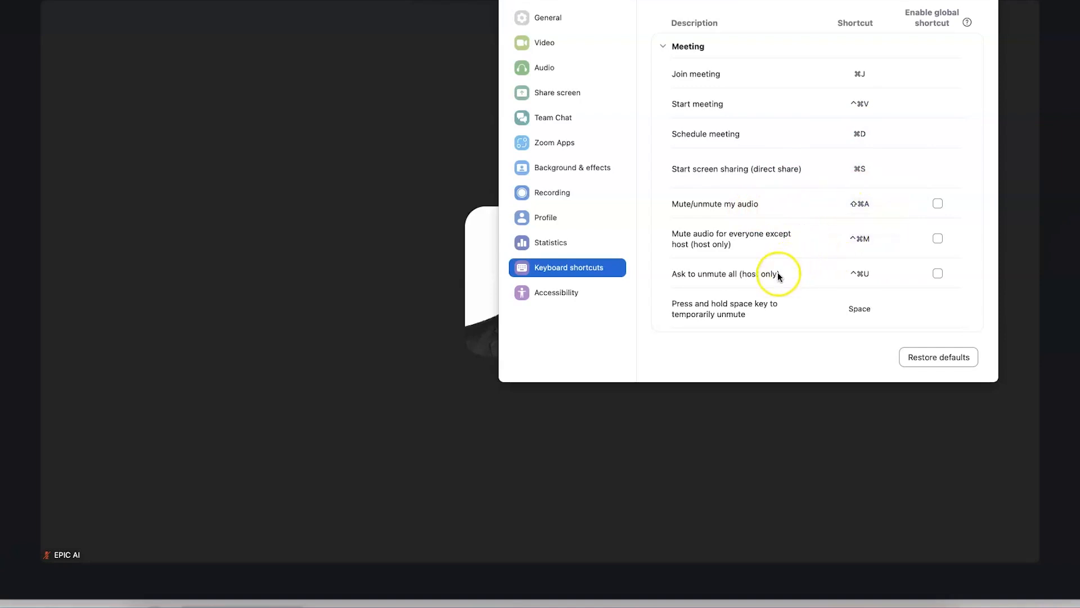
pyautogui.scroll(-3, 830, 282)
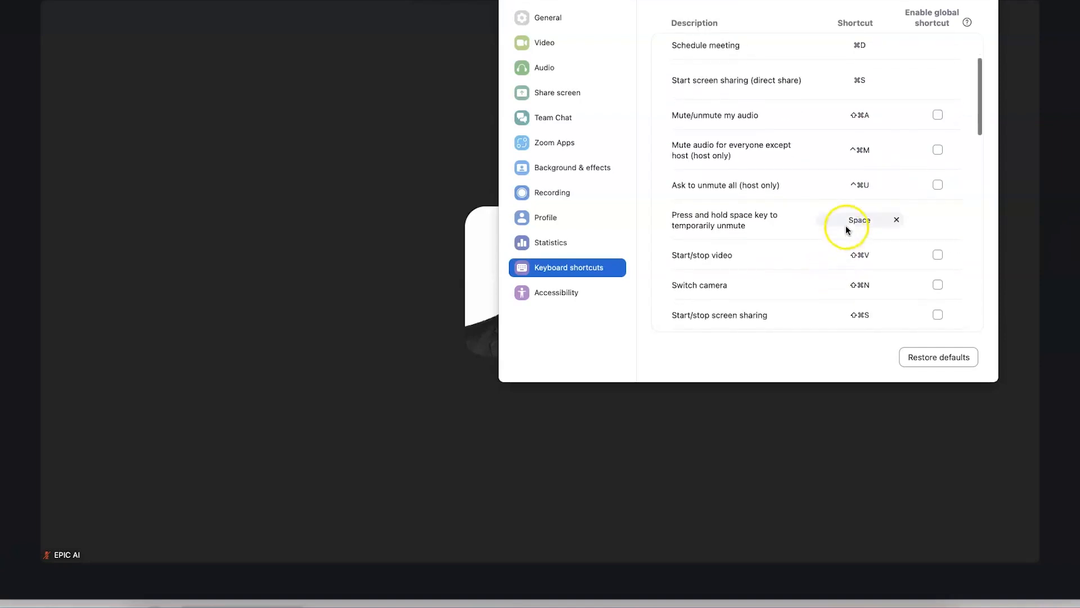
# Change the Start/stop video shortcut to ⇧A
pyautogui.click(854, 259)
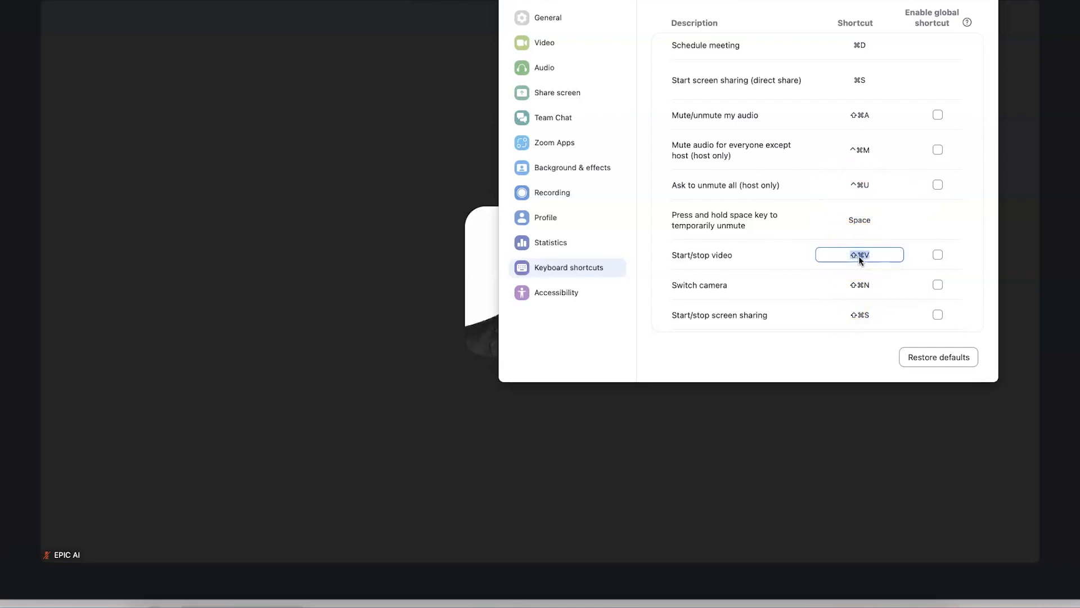
pyautogui.click(872, 259)
pyautogui.hotkey('shift', 'a')
pyautogui.press('Tab')
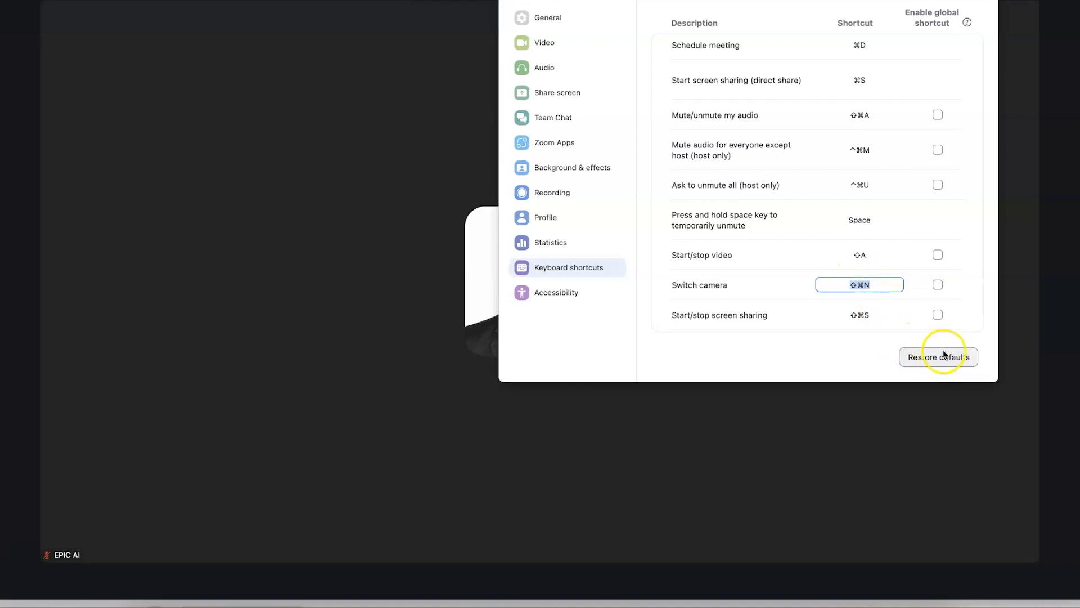
# Expand the Team Chat, Clips, Phone and General shortcut sections
pyautogui.scroll(-8, 865, 250)
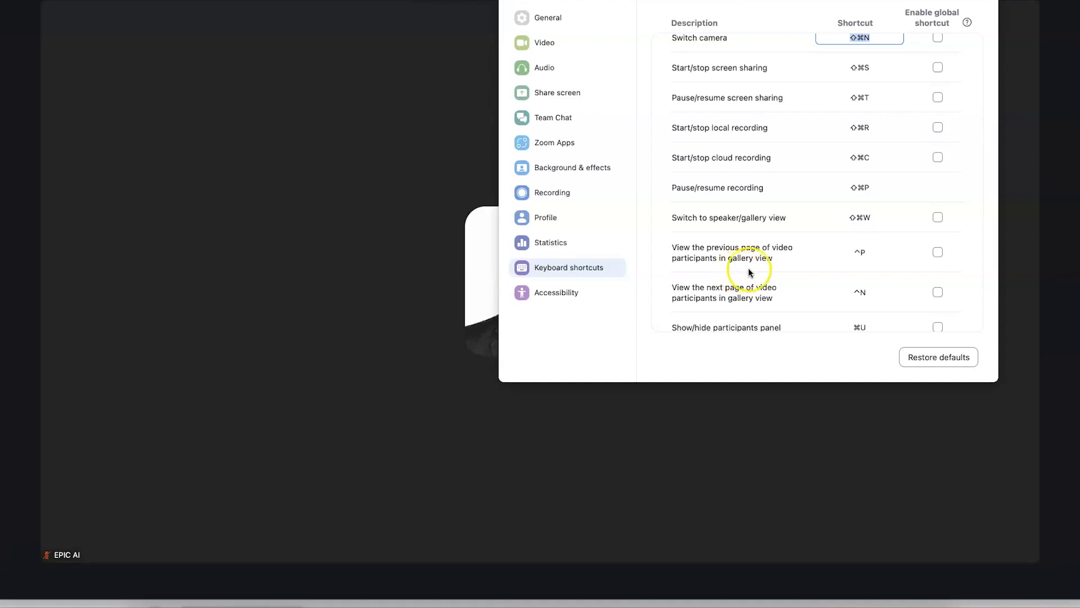
pyautogui.scroll(-2, 859, 325)
pyautogui.scroll(-8, 863, 329)
pyautogui.scroll(-5, 858, 176)
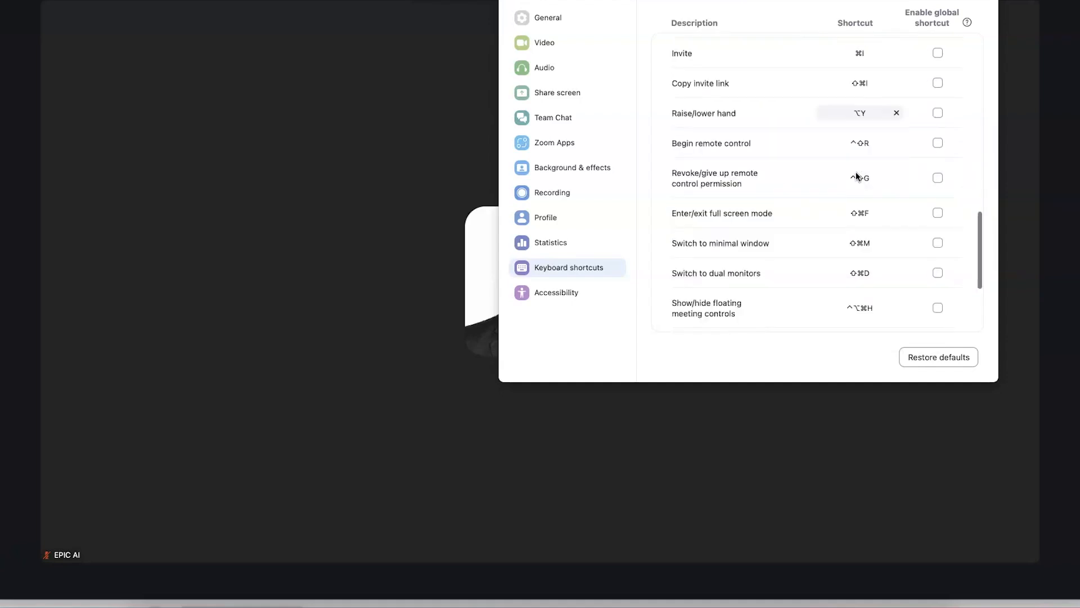
pyautogui.scroll(-3, 863, 260)
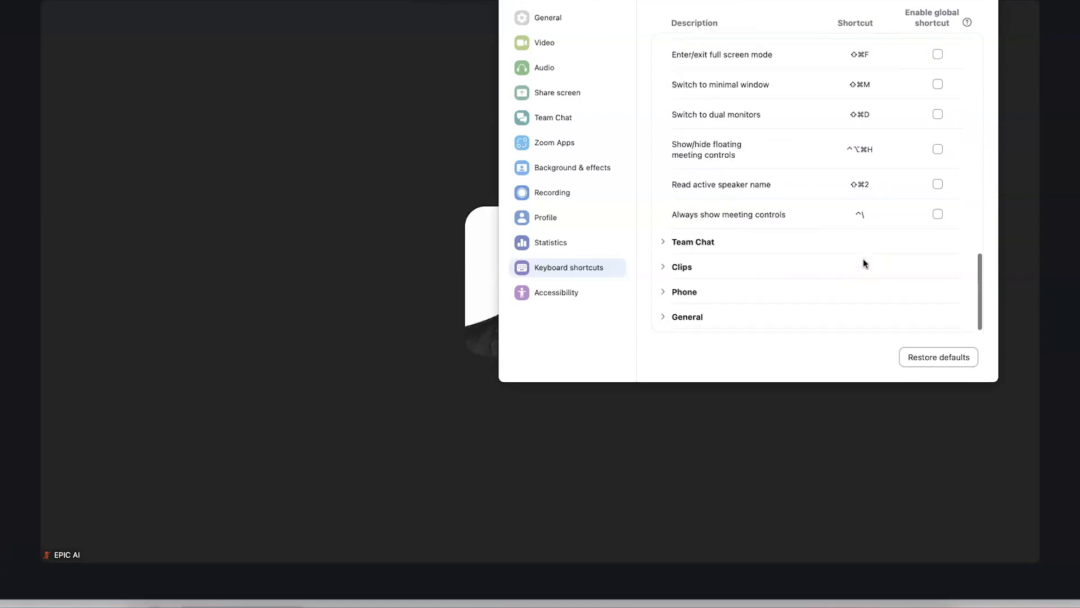
pyautogui.click(673, 244)
pyautogui.scroll(-4, 700, 264)
pyautogui.scroll(-5, 700, 265)
pyautogui.click(663, 269)
pyautogui.scroll(-1, 660, 271)
pyautogui.click(662, 295)
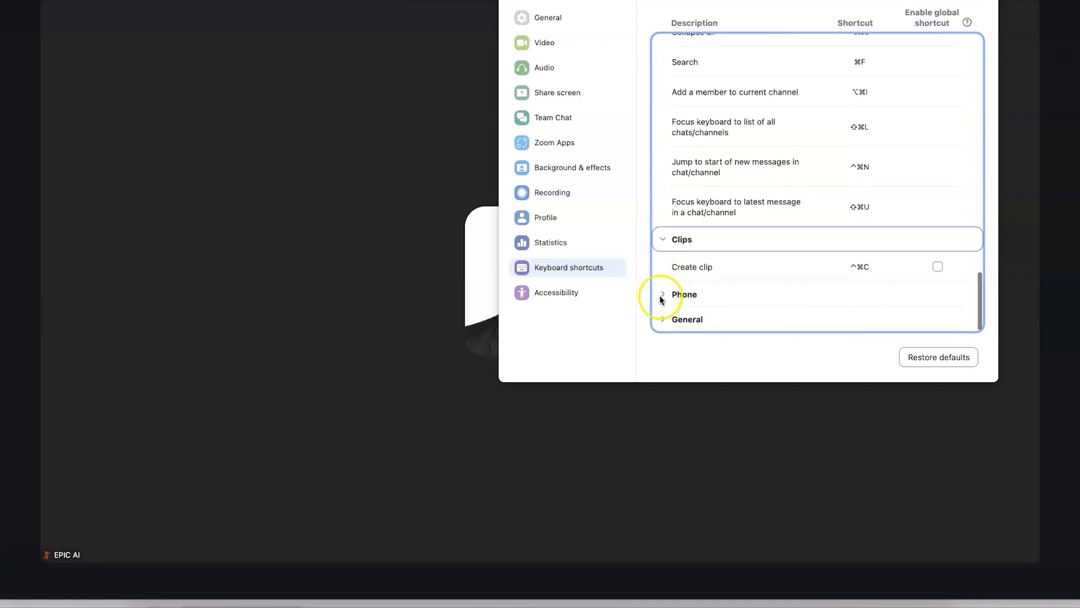
pyautogui.scroll(-7, 662, 298)
pyautogui.scroll(-1, 663, 309)
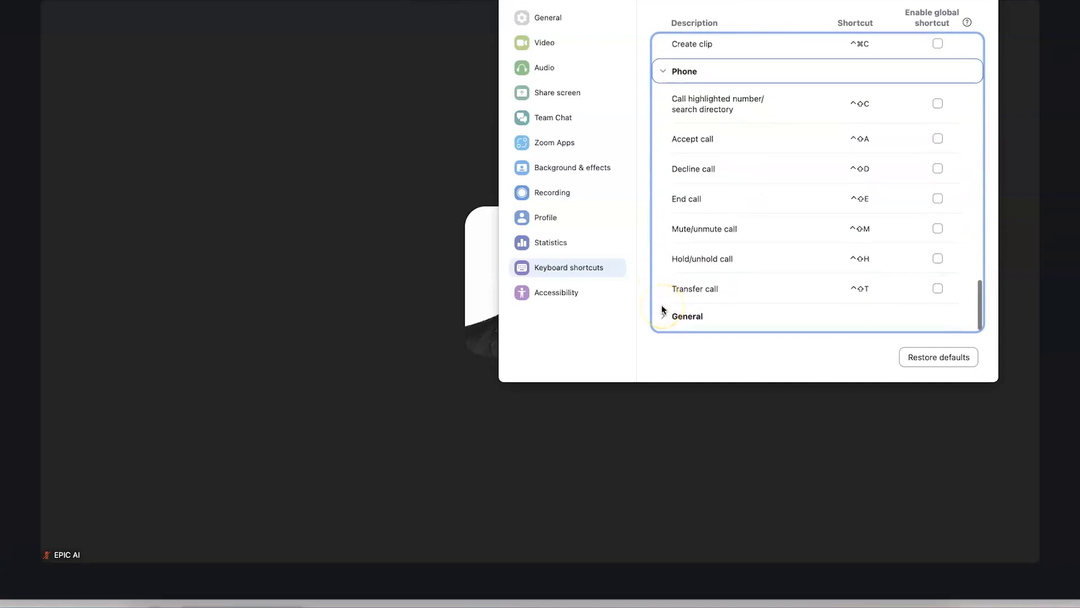
pyautogui.click(663, 321)
pyautogui.scroll(-8, 662, 323)
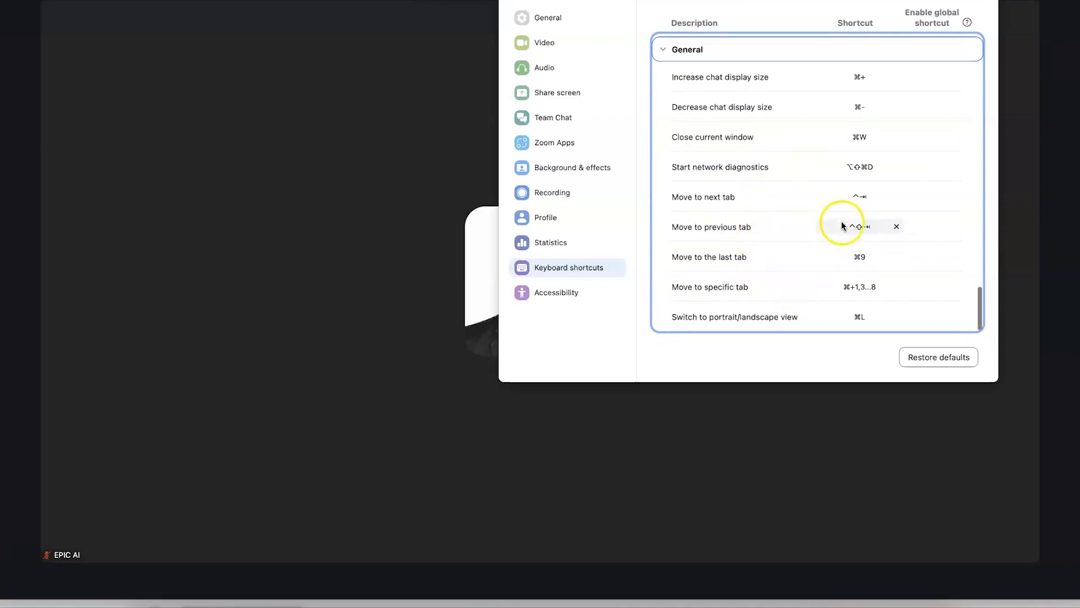
pyautogui.scroll(3, 878, 293)
pyautogui.scroll(3, 839, 169)
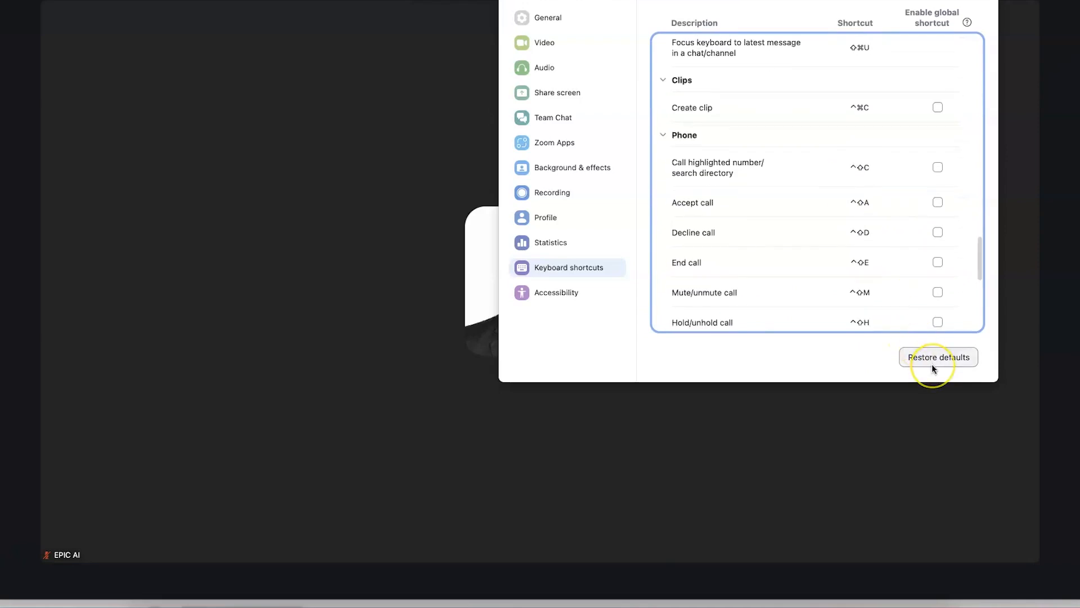